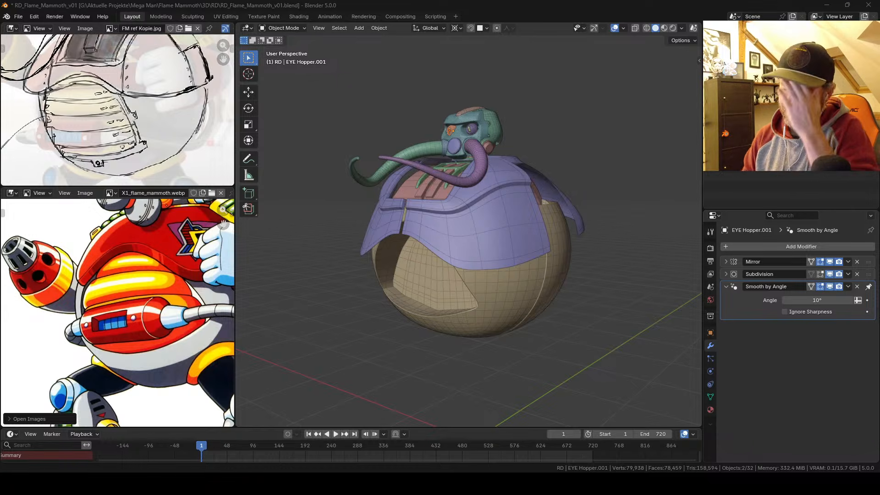
Step: Enlarge the image area showing X1_flame_mammoth.webp in both width and height so the whole character is visible
scroll(151, 295, "down", 3)
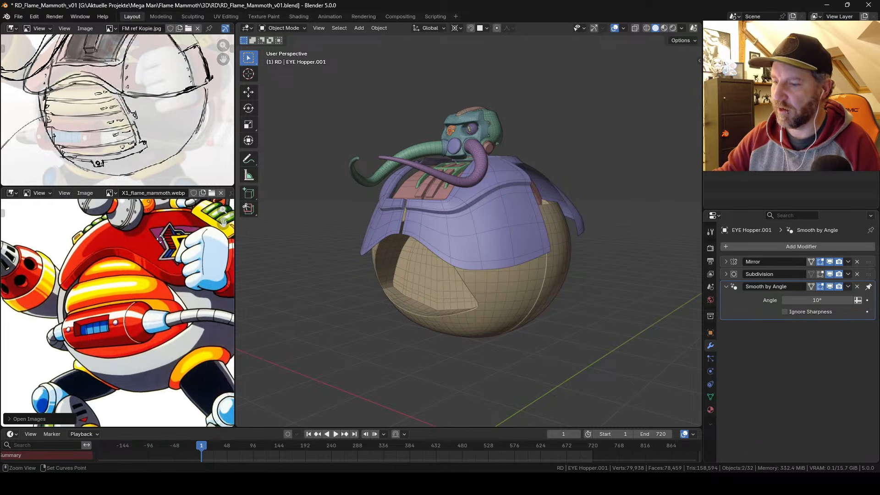
left_click_drag(235, 225, 396, 225)
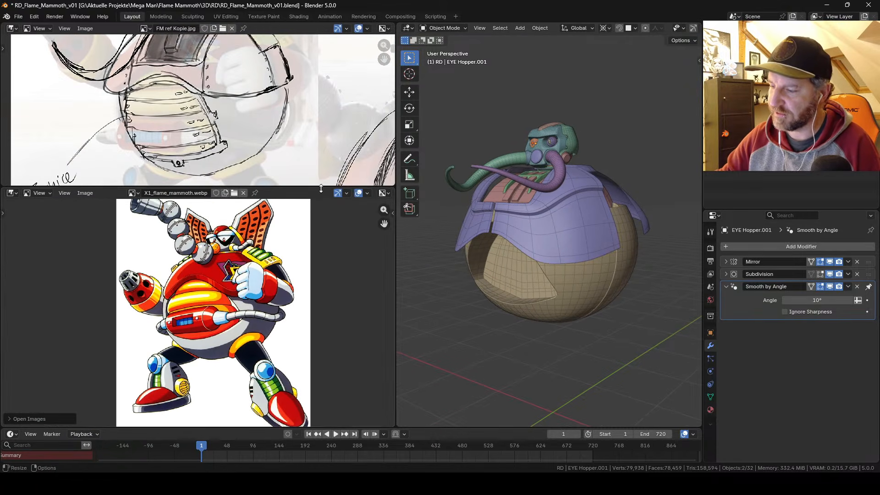
left_click_drag(322, 187, 322, 96)
scroll(293, 291, "up", 1)
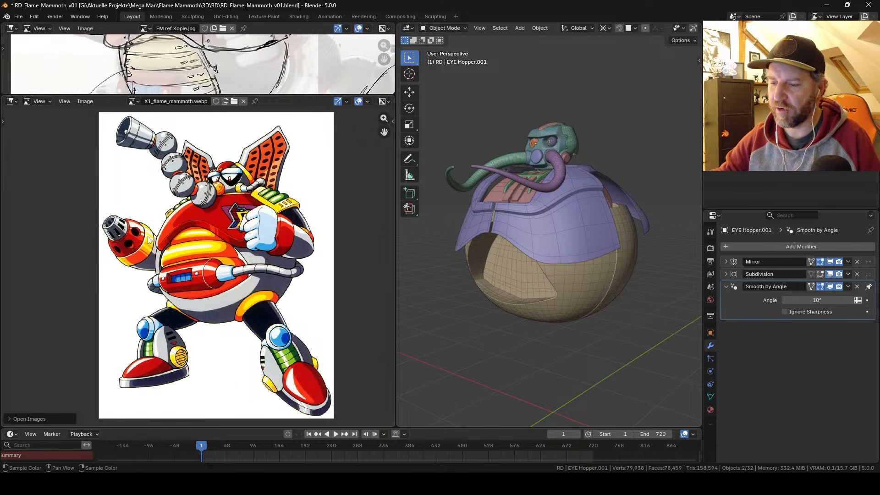
Step: Examine the X1_flame_mammoth.webp artwork from head to feet, ending with the full figure in view
middle_click_drag(122, 241, 216, 284)
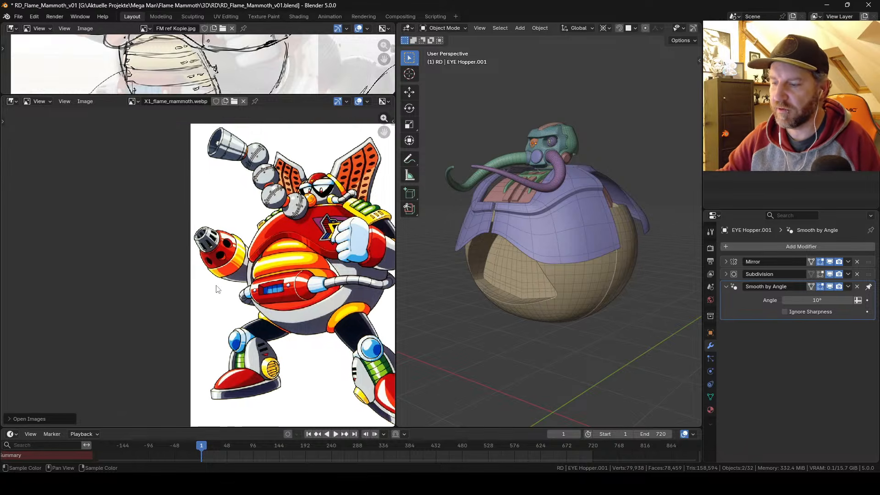
middle_click_drag(214, 367, 261, 197)
middle_click_drag(264, 189, 194, 347)
middle_click_drag(256, 286, 227, 292)
middle_click_drag(227, 292, 227, 265, "ctrl")
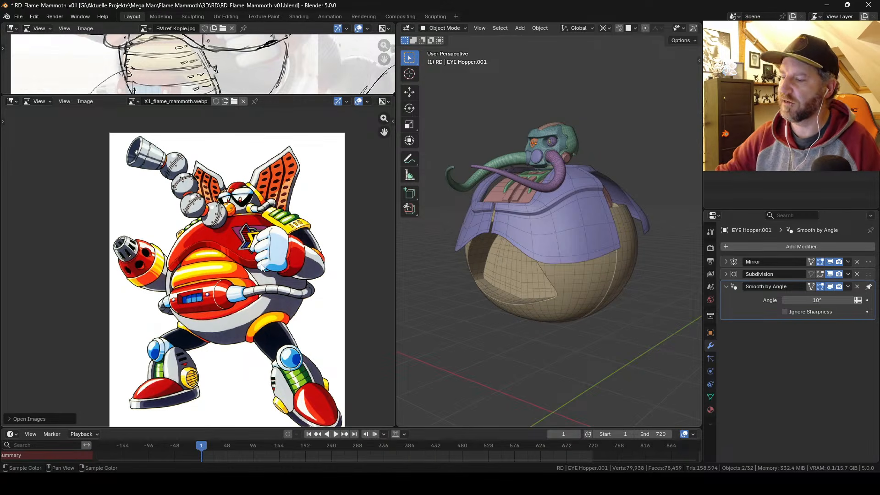
middle_click_drag(261, 264, 256, 270, "ctrl")
middle_click_drag(255, 270, 210, 255)
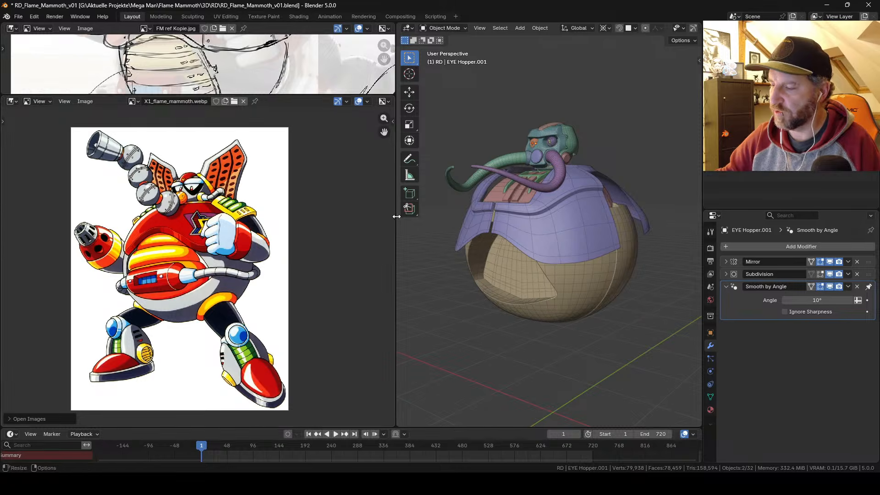
Step: Widen the 3D viewport and give the FM ref Kopie.jpg sketch most of the reference area's height
left_click_drag(395, 216, 334, 216)
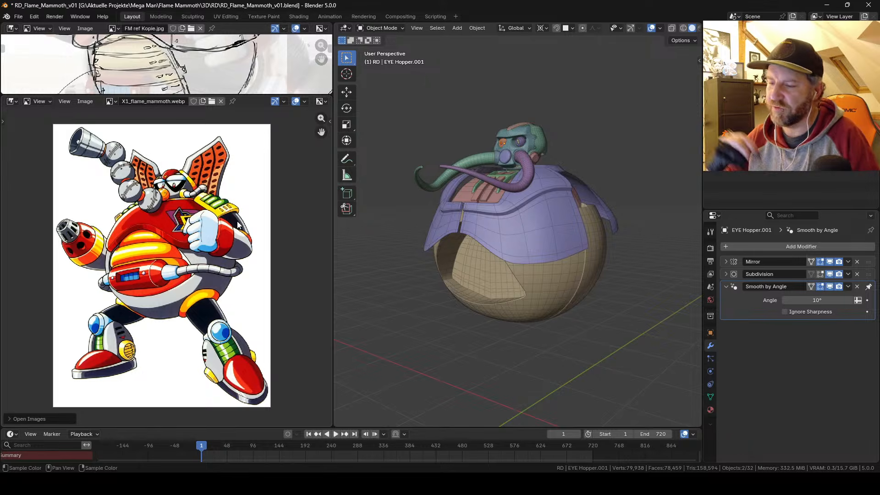
left_click_drag(239, 96, 243, 351)
scroll(233, 197, "up", 2)
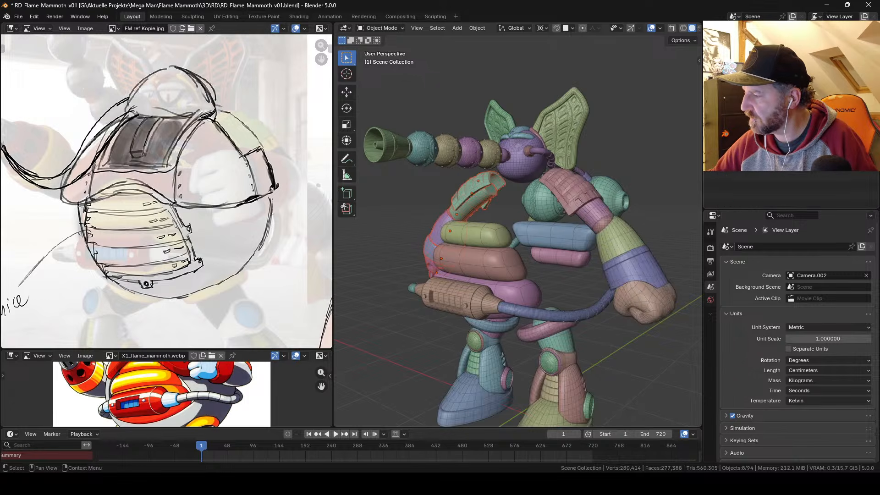
Step: Switch the 3D viewport to rendered shading, hide the overlays and inspect the model from several sides
mouse_move(579, 174)
middle_mouse_down("ctrl")
mouse_move(567, 246)
mouse_move(564, 217)
mouse_move(549, 207)
mouse_move(534, 217)
mouse_move(551, 251)
mouse_move(531, 245)
mouse_move(540, 249)
middle_mouse_up("ctrl")
scroll(678, 28, "down", 2)
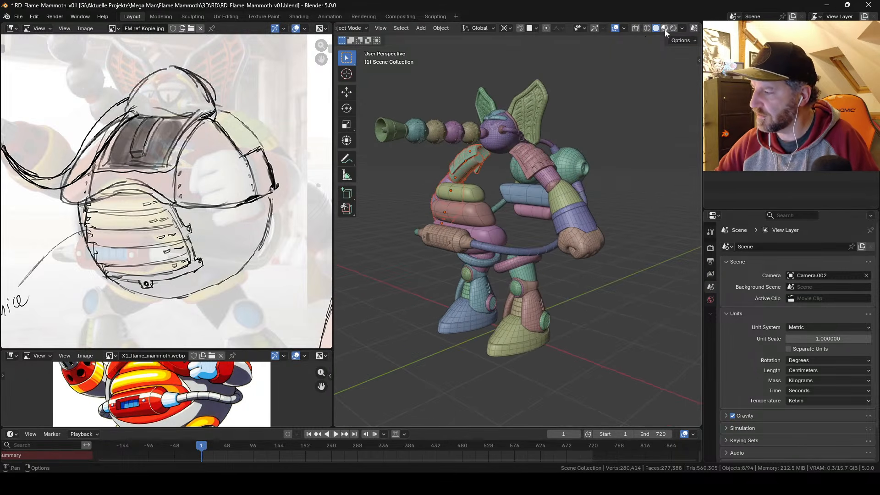
left_click(673, 28)
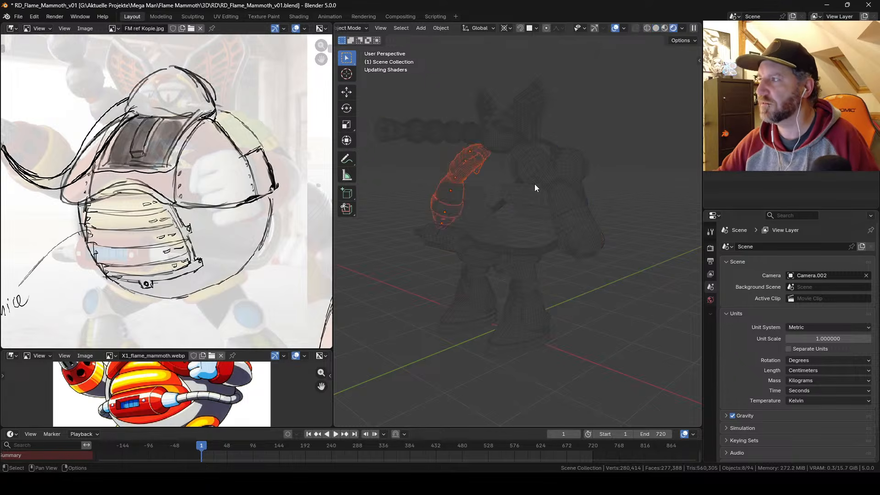
mouse_move(535, 184)
middle_mouse_down()
mouse_move(534, 175)
mouse_move(546, 186)
middle_mouse_up()
key("shift+alt+z")
scroll(555, 184, "up", 2)
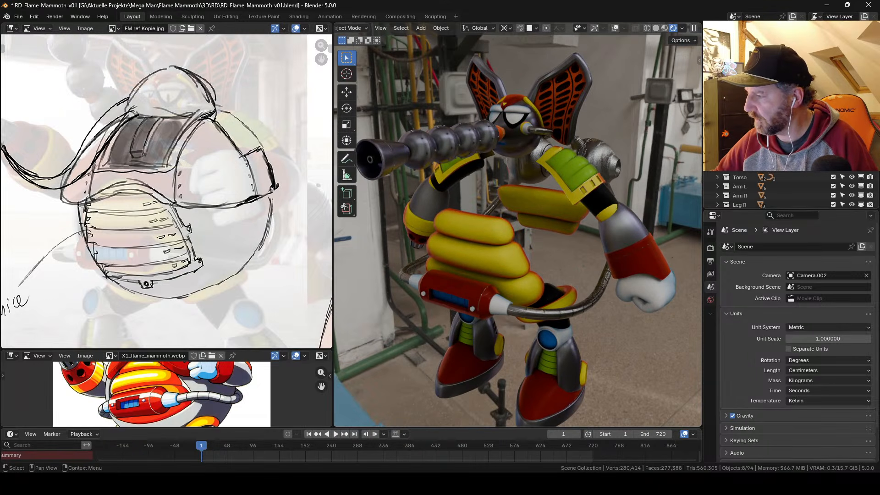
middle_click_drag(564, 185, 596, 145)
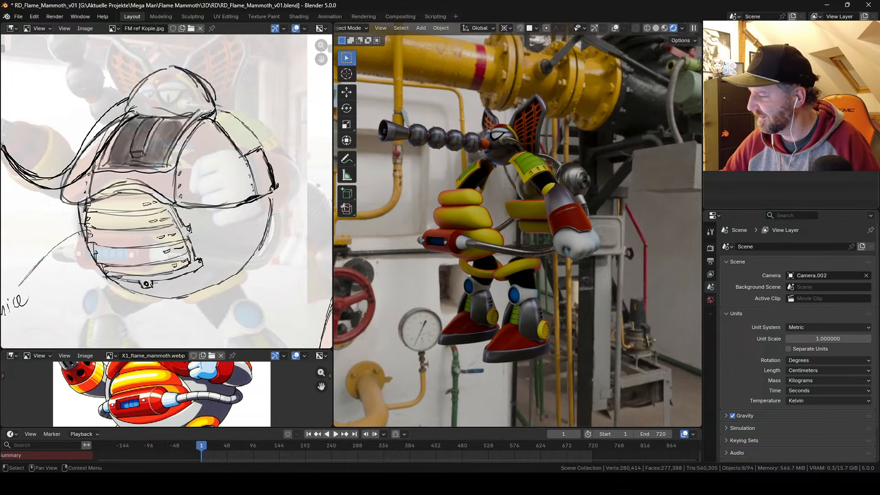
middle_click_drag(516, 205, 580, 177)
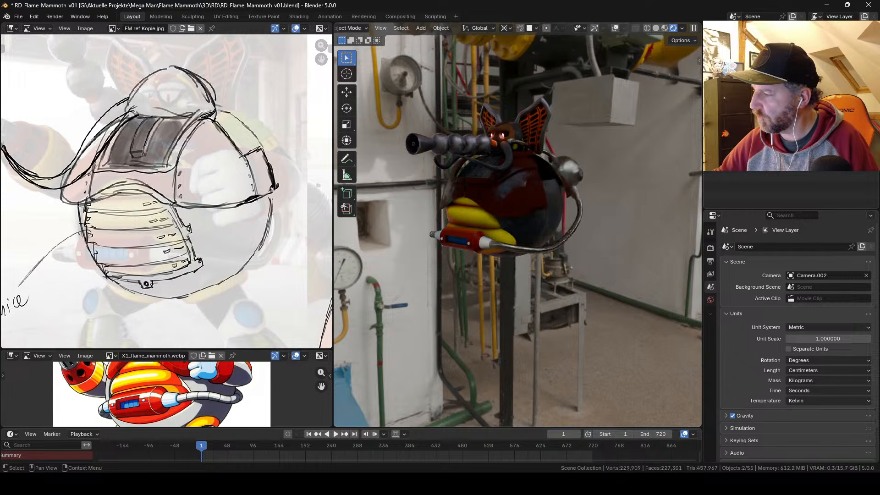
middle_click_drag(512, 211, 520, 228)
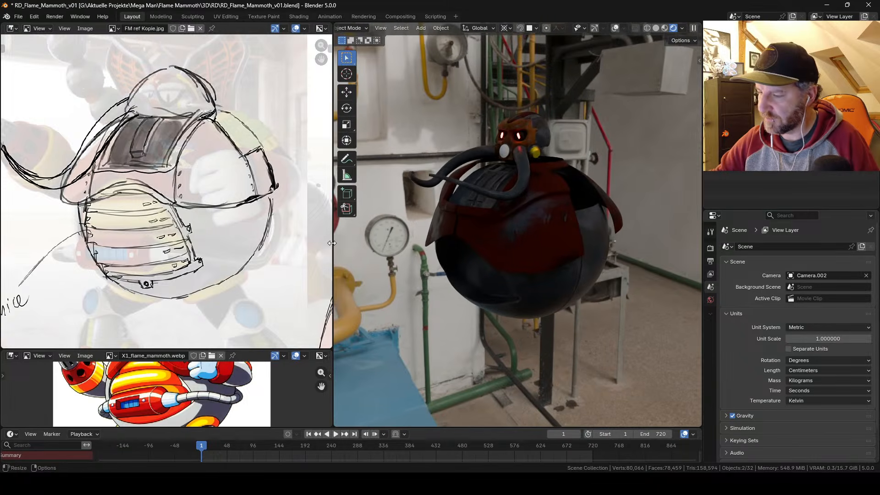
Step: Widen the 3D viewport, heighten the artwork area and turn it into a Shader Editor showing the World nodes
left_click_drag(333, 207, 293, 207)
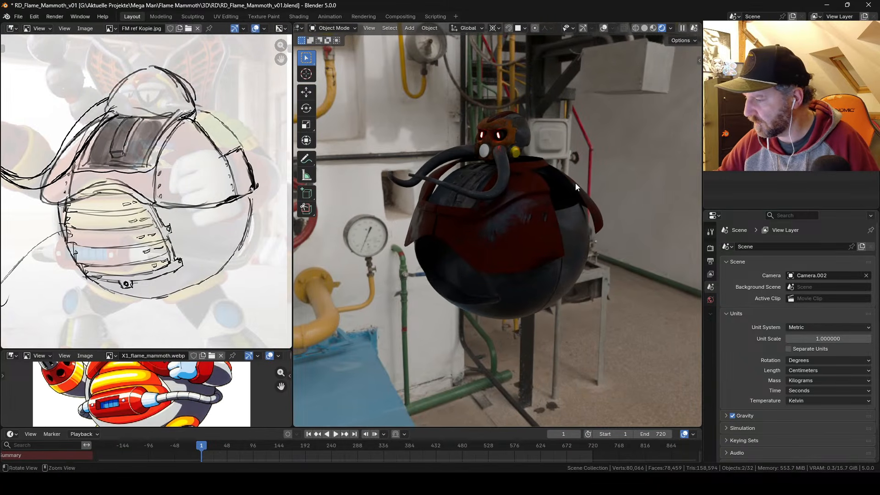
left_click_drag(222, 351, 18, 212)
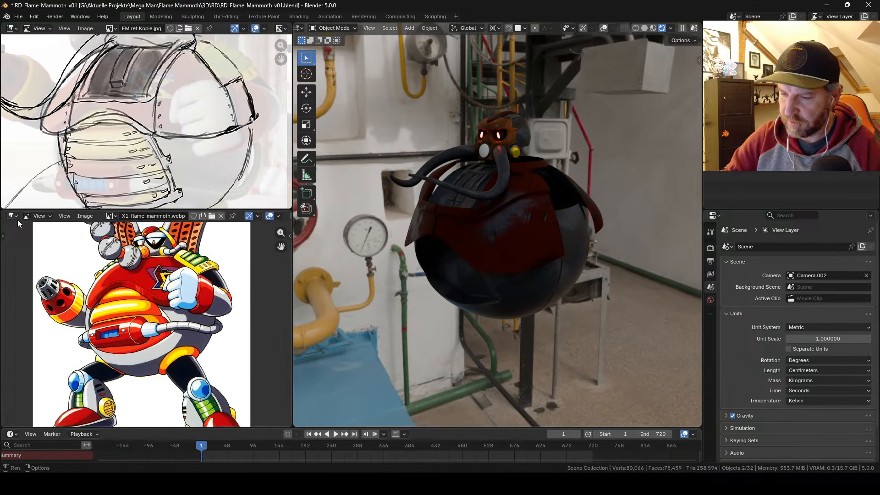
left_click(12, 216)
left_click(42, 291)
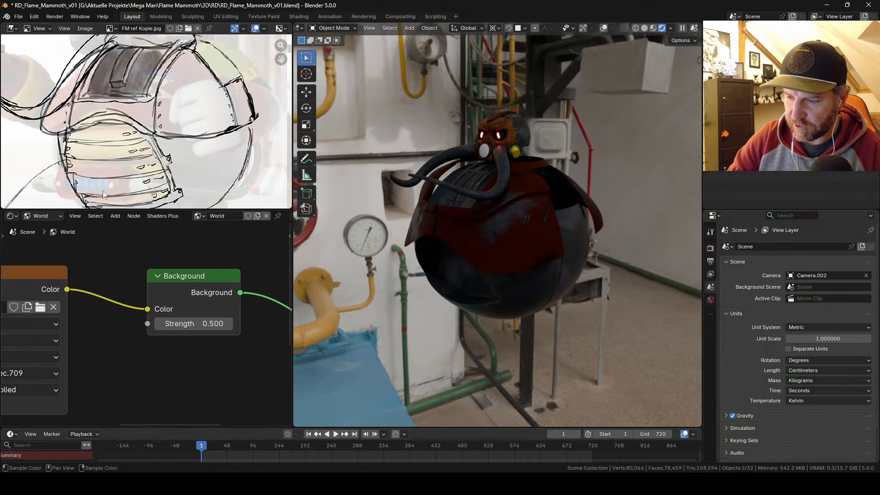
Step: Try world Background strengths of 1 and 2
left_click(193, 324)
type("1")
key("Return")
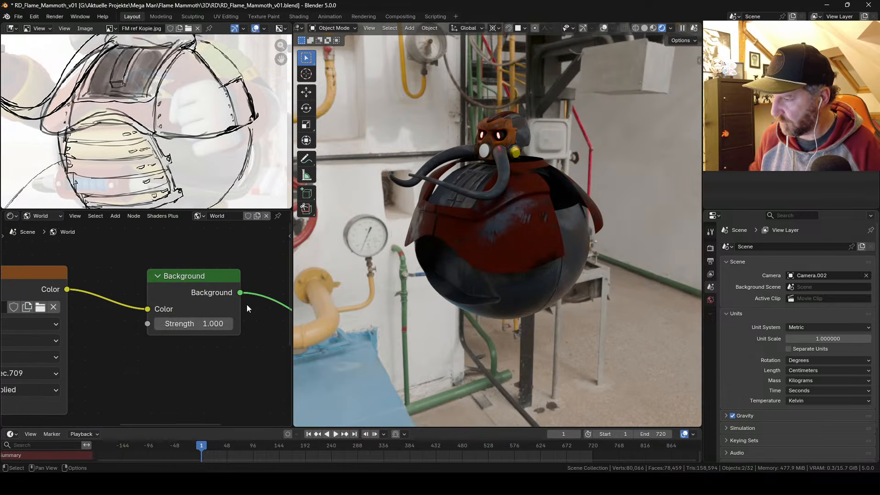
left_click(215, 321)
type("2")
key("Return")
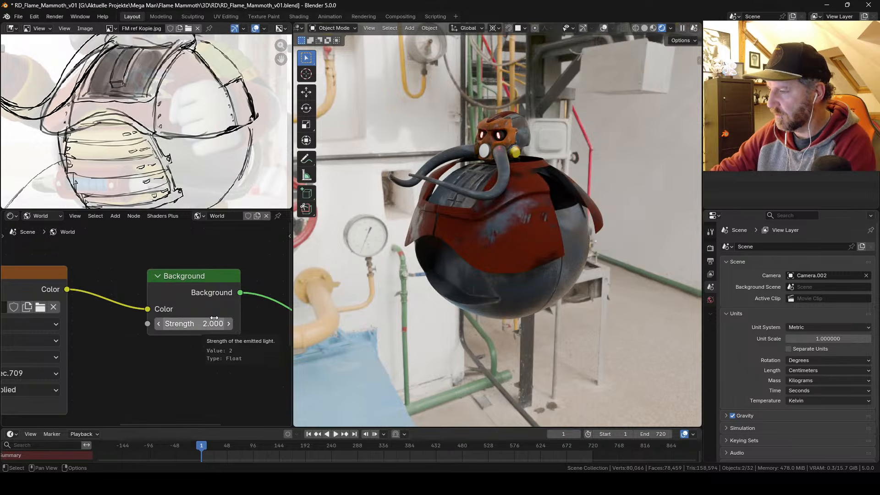
Step: Set the world Background strength to 1.5
left_click(215, 321)
type("1.5")
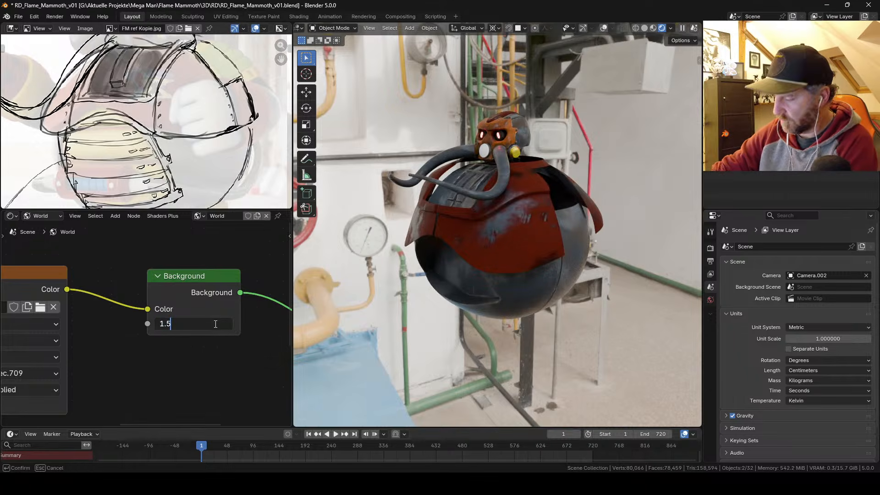
key("Return")
Step: Set the shader type back to Object and return the area to the Image Editor with the X1_flame_mammoth.webp artwork
left_click(52, 216)
left_click(55, 238)
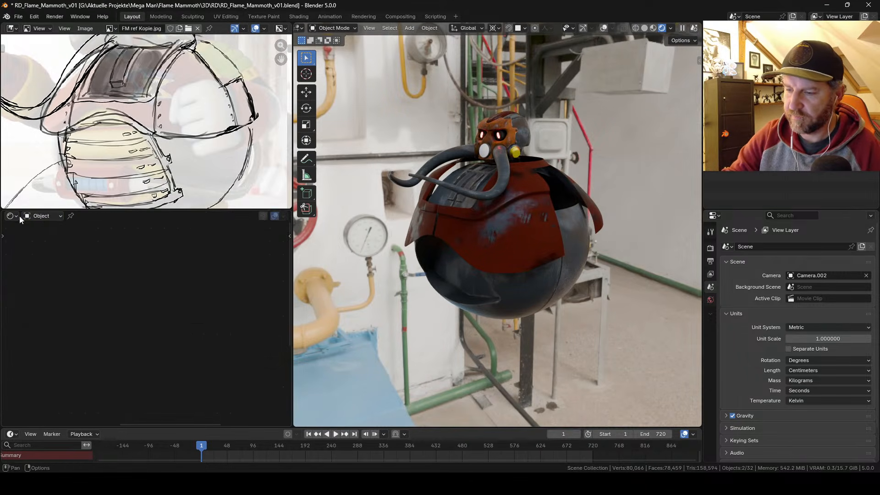
left_click(16, 216)
left_click(35, 252)
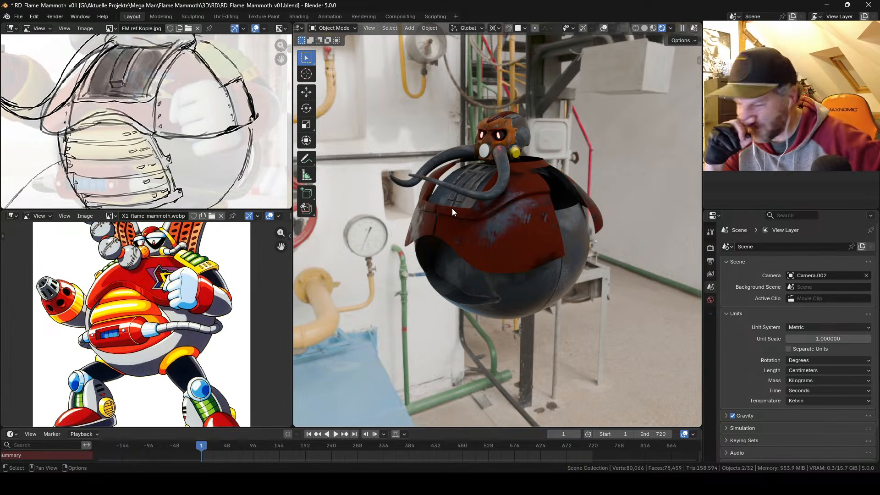
scroll(180, 277, "up", 2)
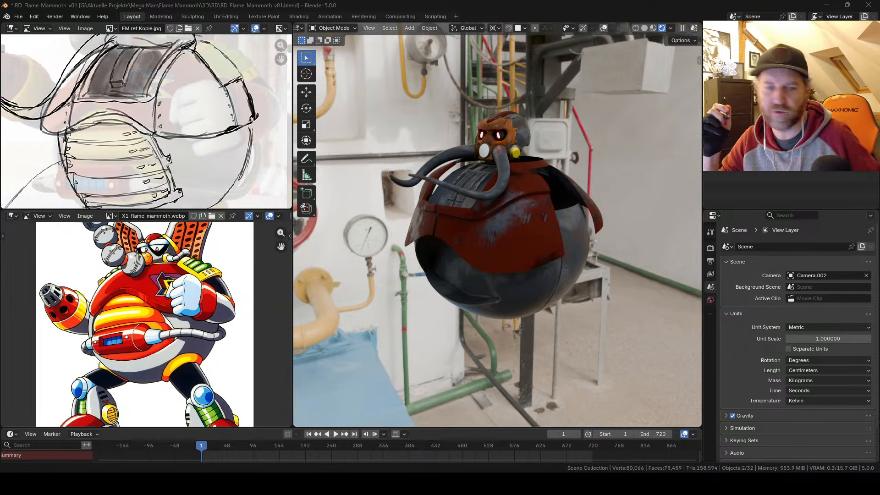
Step: Undo the previous edits to bring back the character's red torso shell and white belly sphere
middle_click_drag(519, 207, 489, 221, "shift")
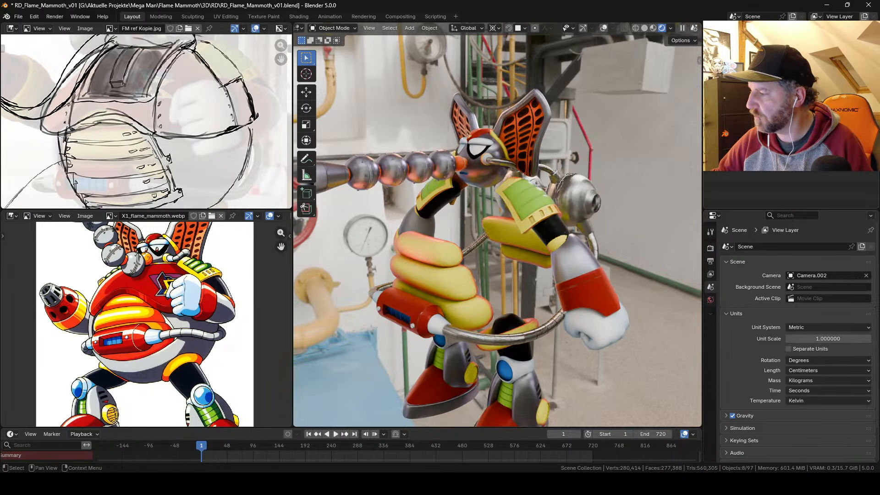
middle_click_drag(566, 183, 479, 259)
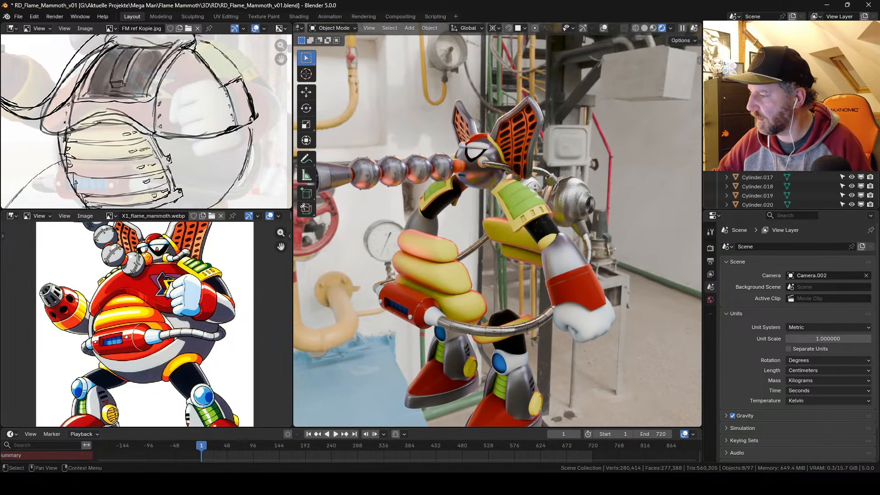
key("ctrl+z")
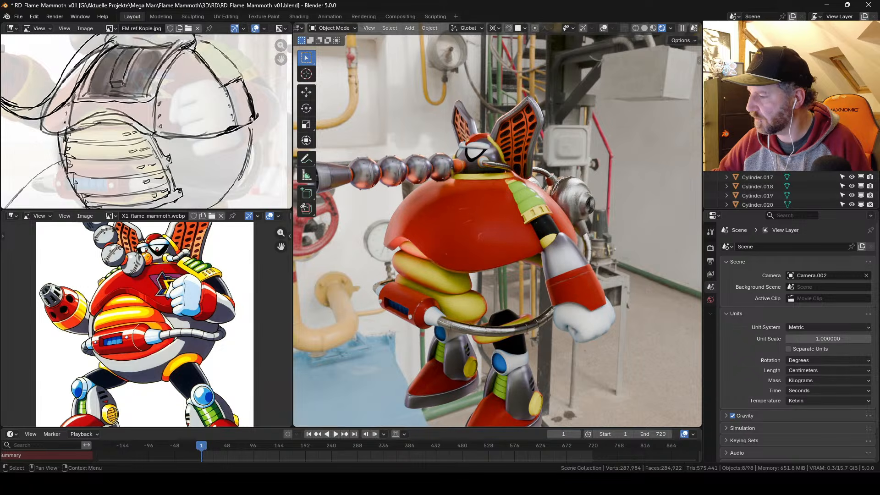
key("ctrl+z")
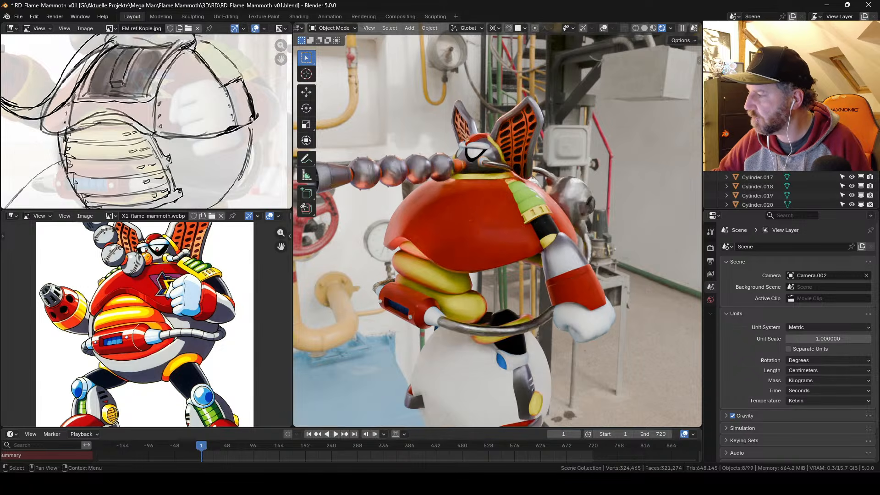
middle_click_drag(569, 287, 558, 215, "shift")
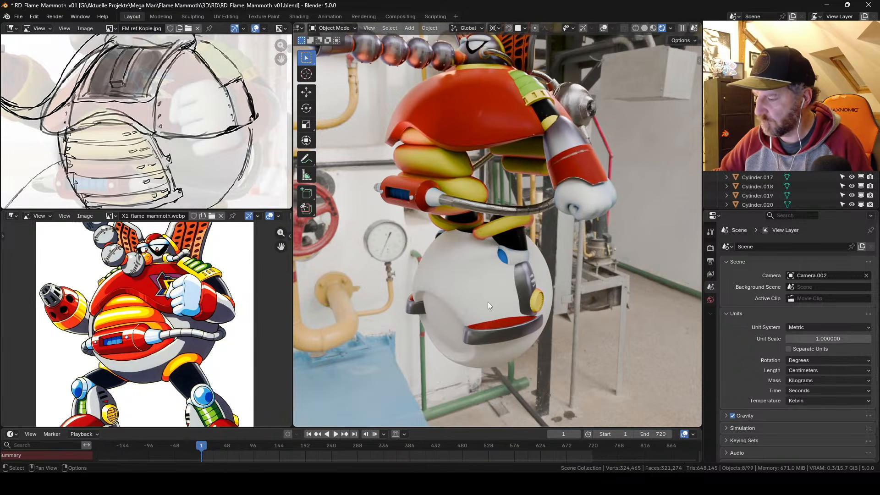
Step: Show the viewport overlays and move the white Belly sphere up along Z by about 190 cm into the torso
left_click(491, 299)
middle_click_drag(499, 304, 515, 298)
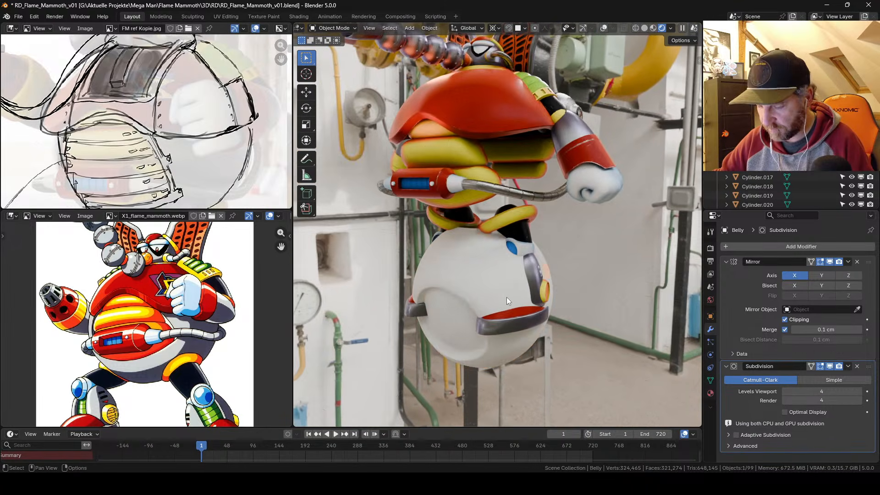
key("shift+alt+z")
key("g")
key("z")
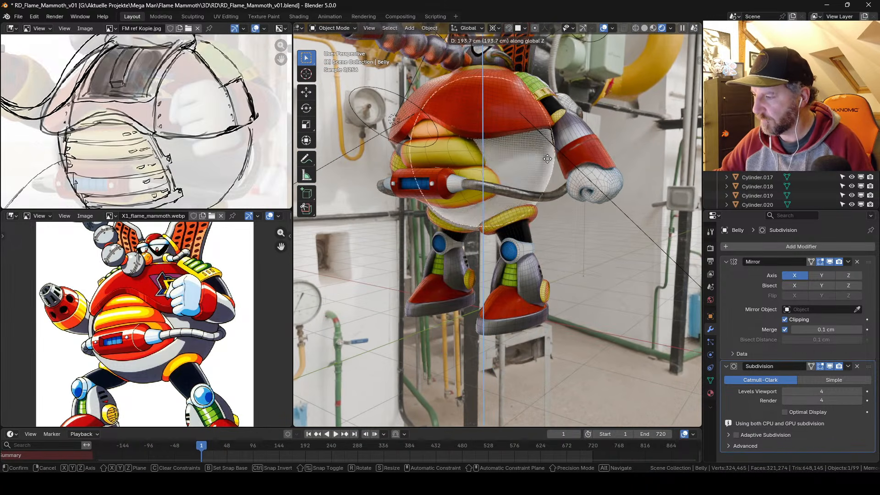
left_click(544, 165)
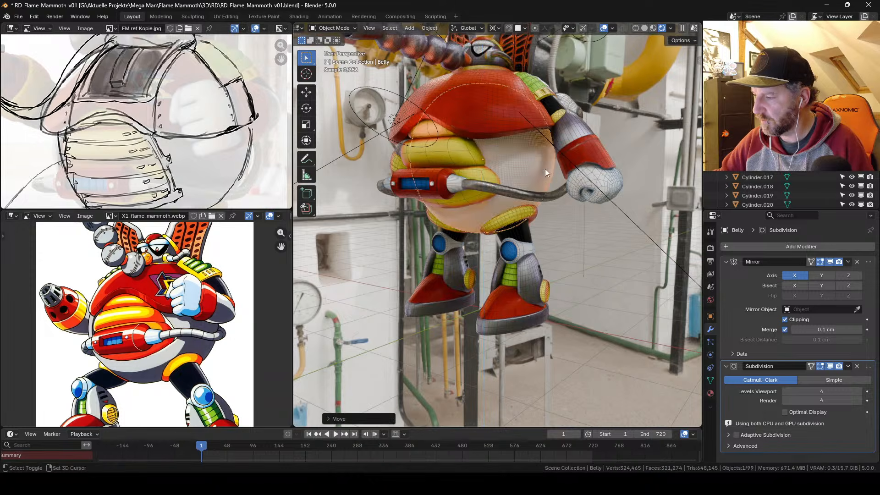
Step: Set the transform pivot point to Median Point and try scaling the Belly
middle_click_drag(545, 169, 531, 202)
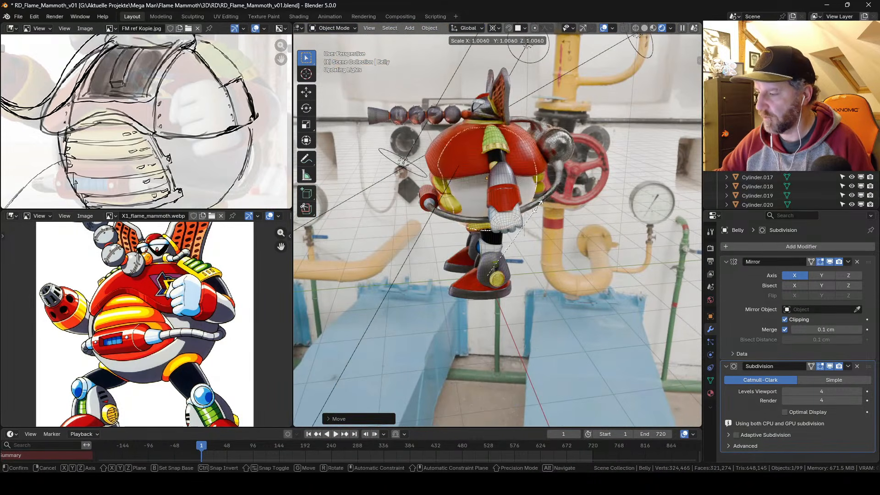
left_click(493, 28)
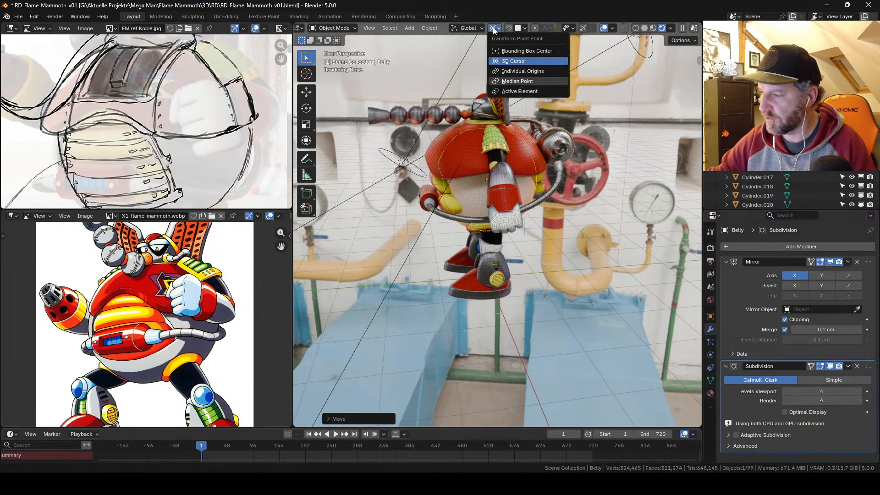
left_click(517, 81)
key("s")
right_click(552, 187)
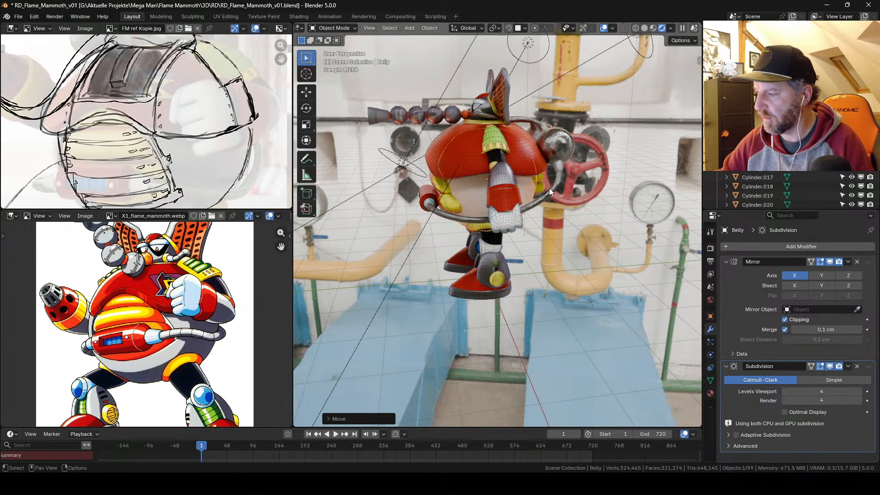
middle_click_drag(500, 205, 508, 179)
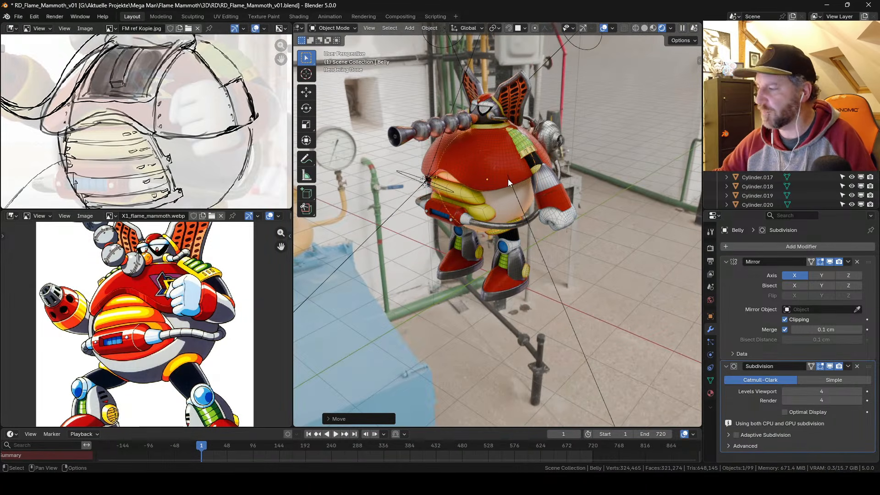
Step: Hide the viewport overlays and replace the coloured blockout with the weathered mammoth model, viewing its head, tusks and torso from several angles
key("shift+a")
middle_click_drag(589, 142, 590, 177, "shift")
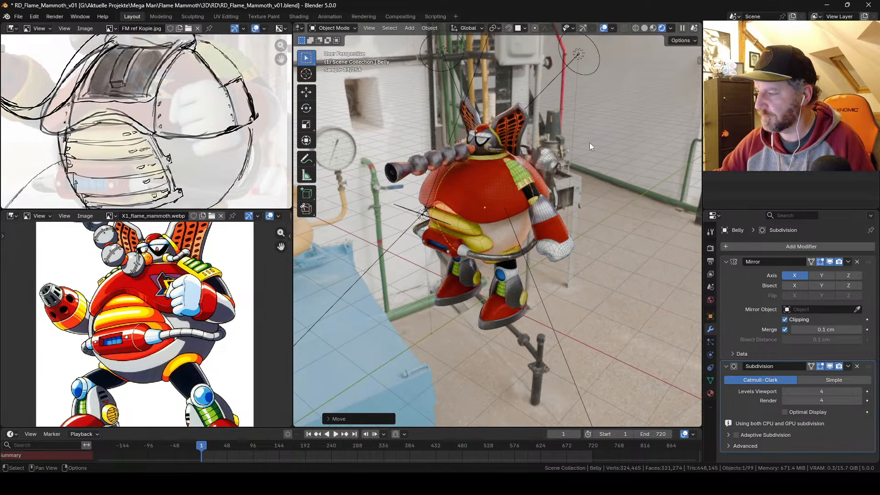
key("shift+alt+z")
middle_click_drag(560, 215, 518, 203)
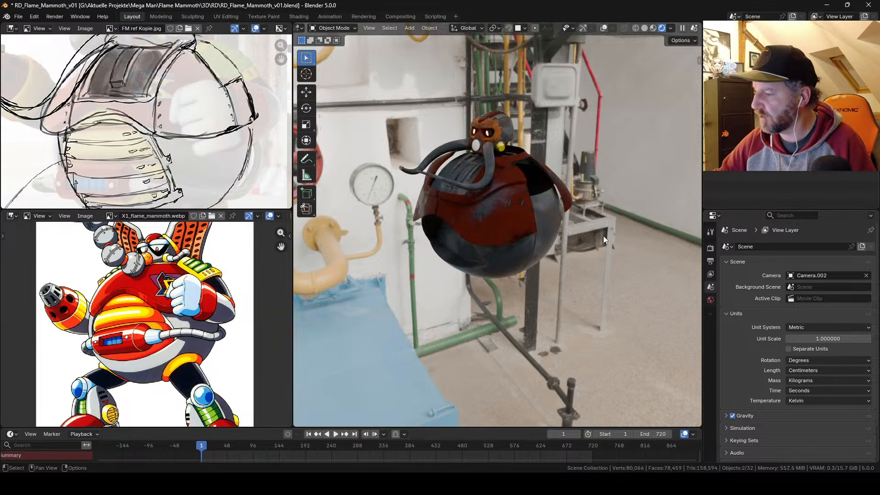
mouse_move(544, 219)
middle_mouse_down()
mouse_move(546, 205)
mouse_move(554, 249)
mouse_move(535, 226)
middle_mouse_up()
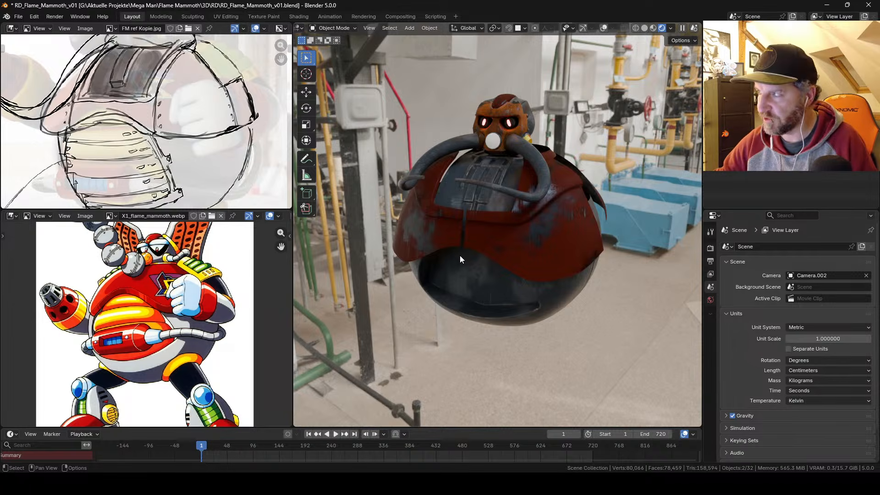
middle_click_drag(505, 191, 475, 235)
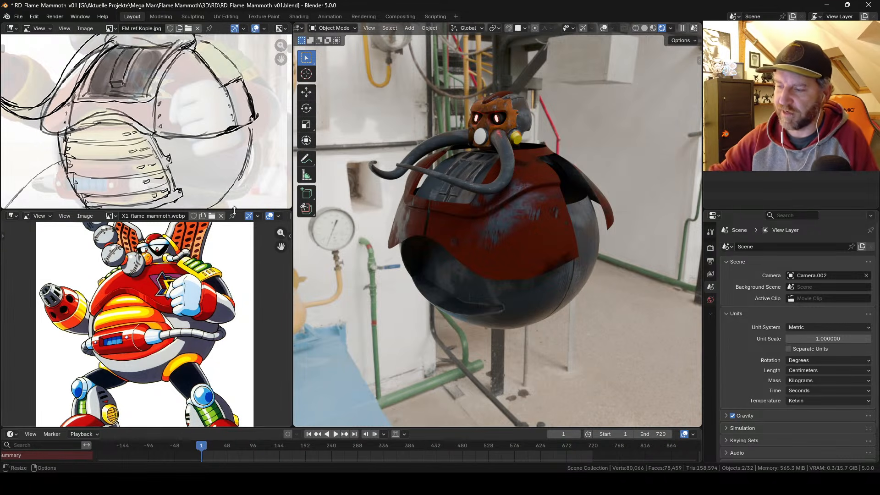
Step: Enlarge the X1_flame_mammoth.webp reference area to view the whole character, and shrink it again to a roughly even split with the sketch
left_click_drag(147, 210, 147, 86)
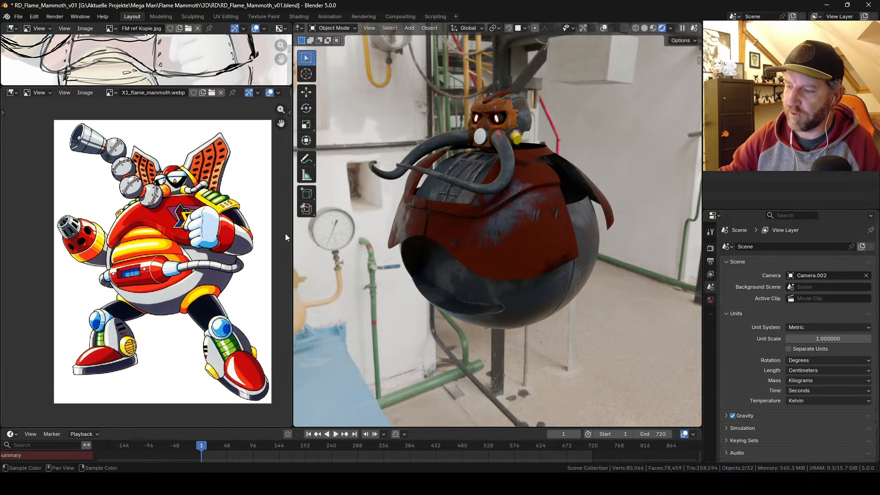
left_click_drag(292, 236, 515, 236)
scroll(369, 303, "up", 1)
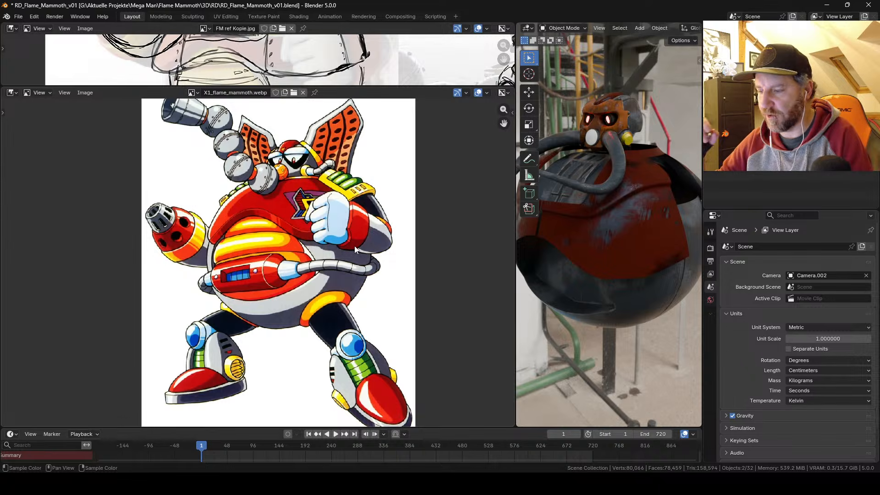
left_click_drag(516, 224, 320, 224)
key("t")
left_click_drag(229, 86, 229, 192)
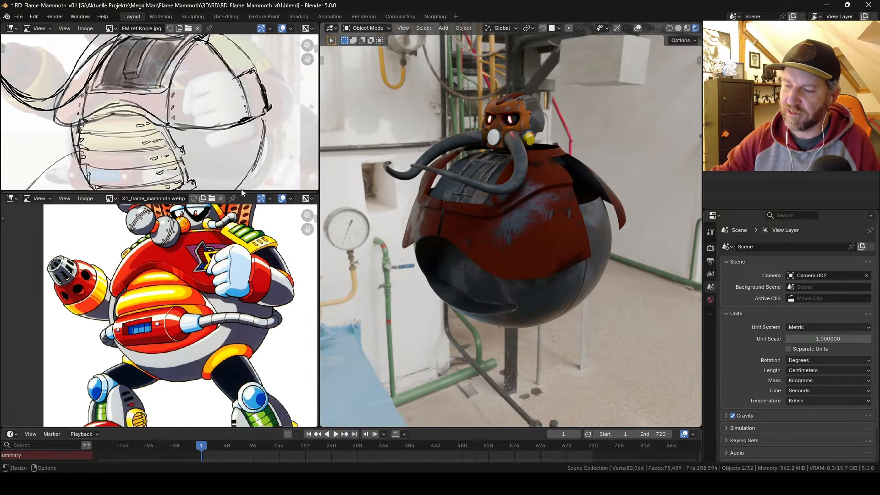
Step: Open the MMC010.webp card artwork in place of the sketch, enlarge its area, and examine the character's tusks and chest
middle_click_drag(228, 232, 228, 281, "ctrl")
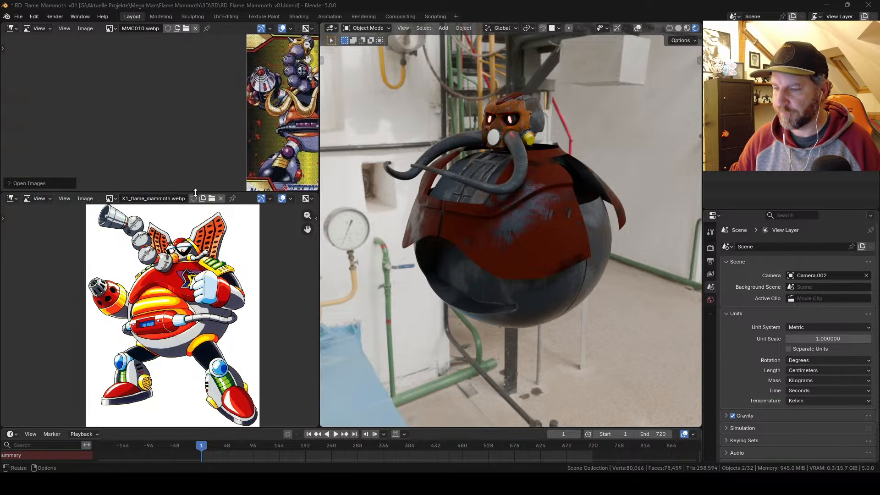
left_click_drag(195, 193, 190, 290)
key("Home")
scroll(180, 166, "up", 5)
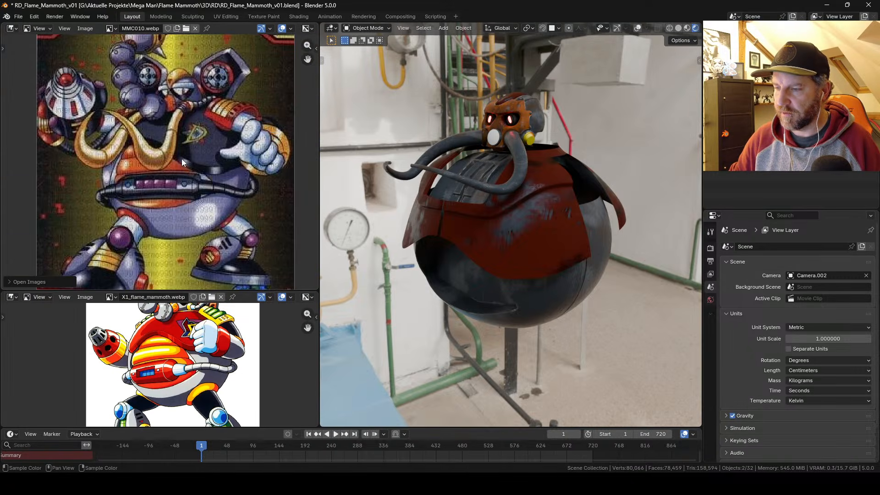
scroll(190, 156, "down", 3)
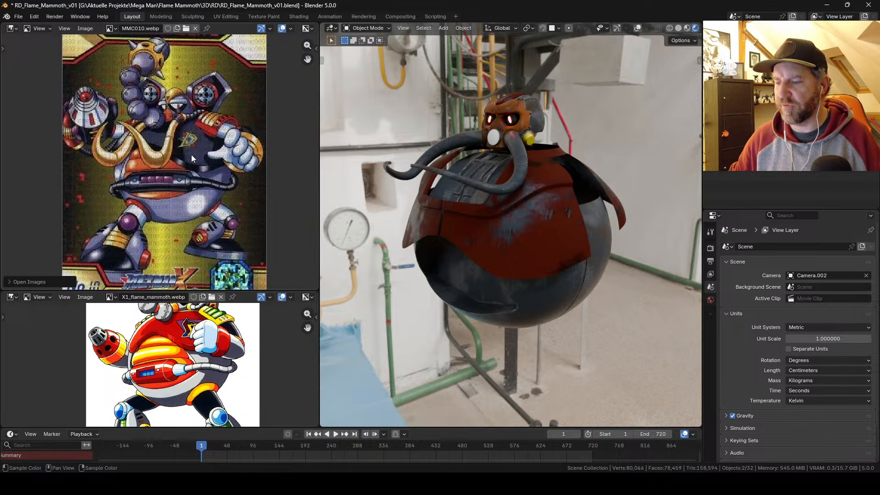
scroll(191, 156, "down", 1)
mouse_move(202, 173)
middle_mouse_down()
mouse_move(211, 162)
mouse_move(205, 169)
middle_mouse_up()
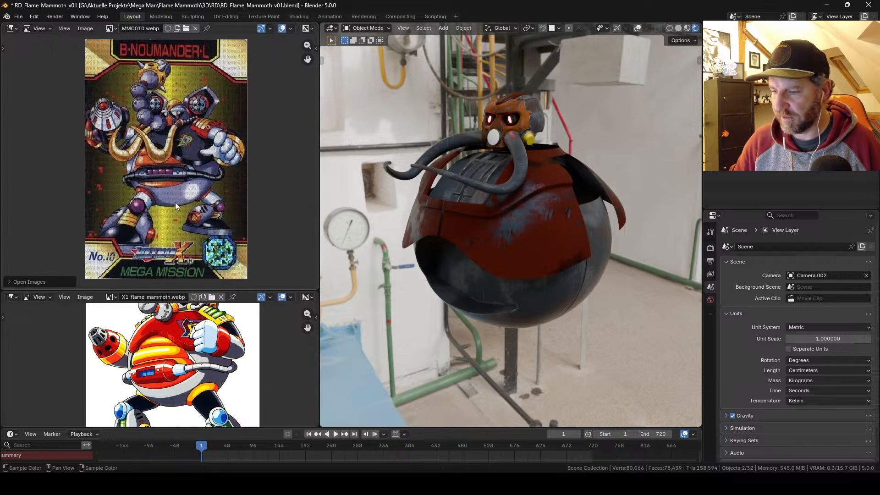
scroll(176, 127, "up", 2)
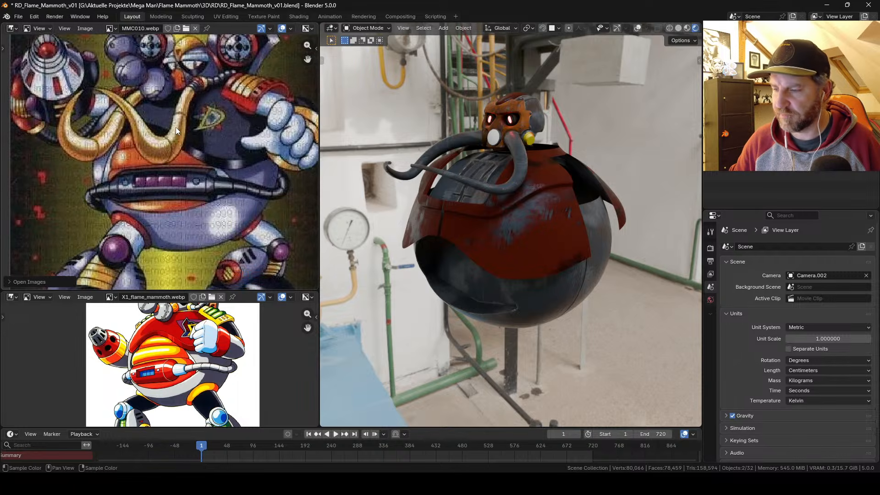
middle_click_drag(175, 128, 188, 120)
scroll(184, 161, "up", 2)
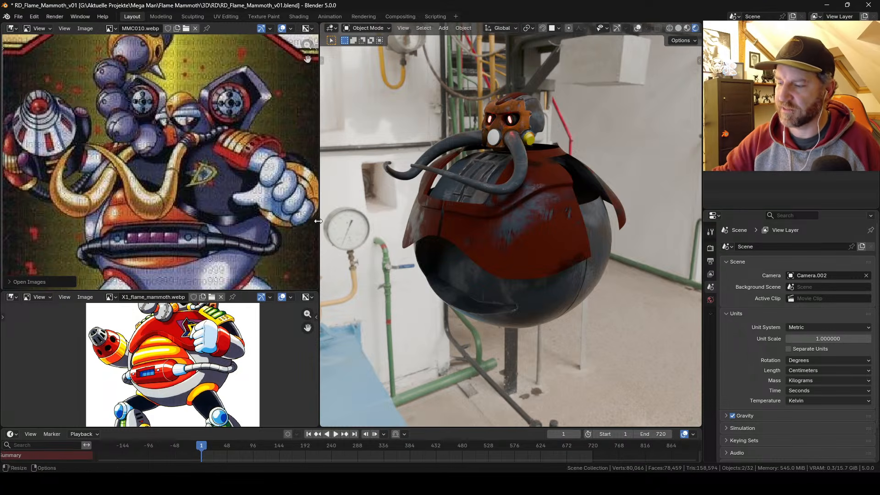
Step: Widen the 3D viewport, give the X1 artwork more height, and compare its head close up with the model's mask and tusks
left_click_drag(320, 220, 255, 221)
middle_click_drag(421, 150, 494, 199)
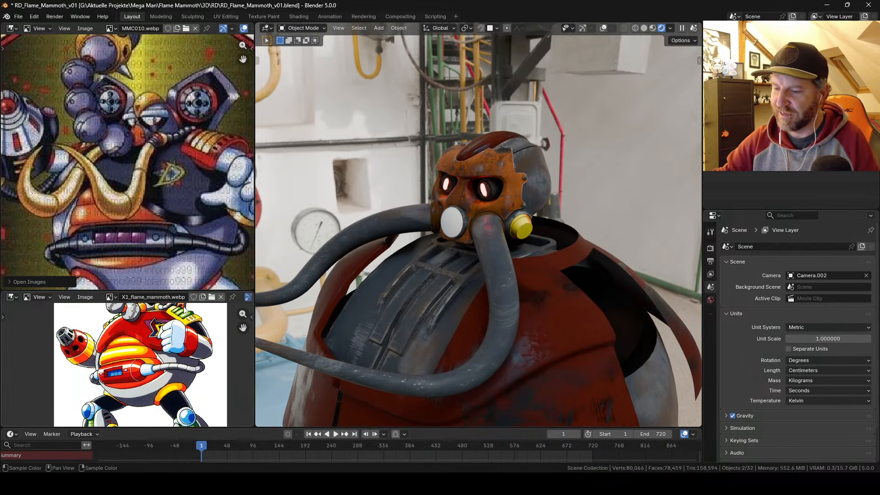
left_click_drag(190, 291, 216, 171)
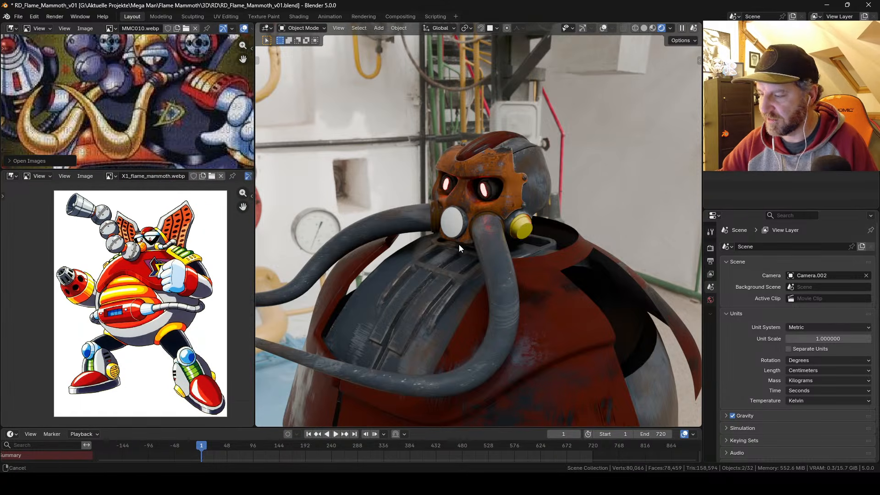
middle_click_drag(458, 244, 447, 202, "ctrl")
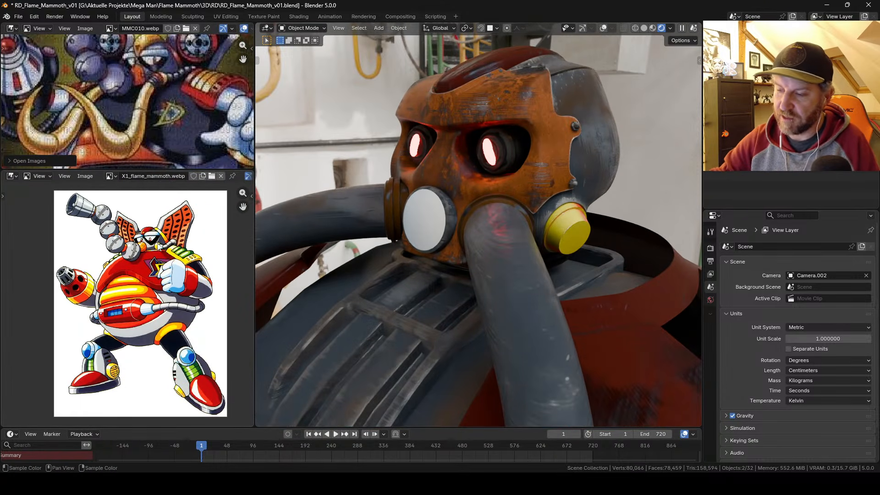
scroll(159, 246, "up", 5)
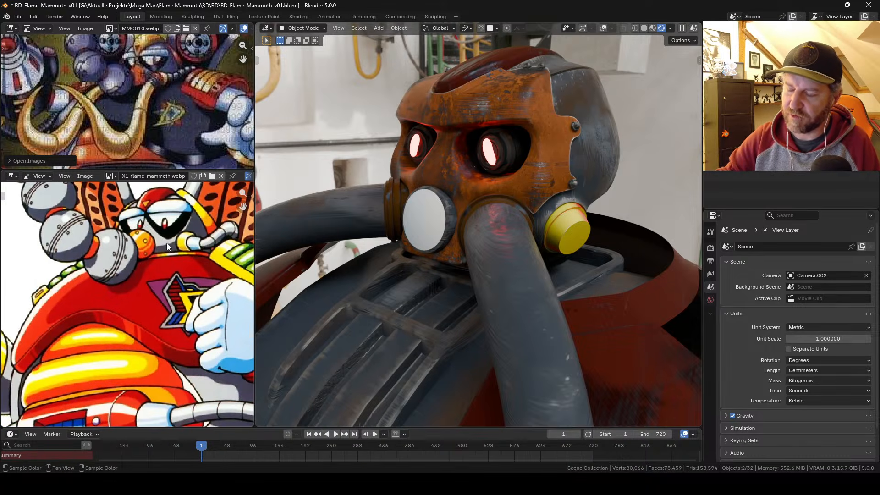
middle_click_drag(191, 233, 137, 243)
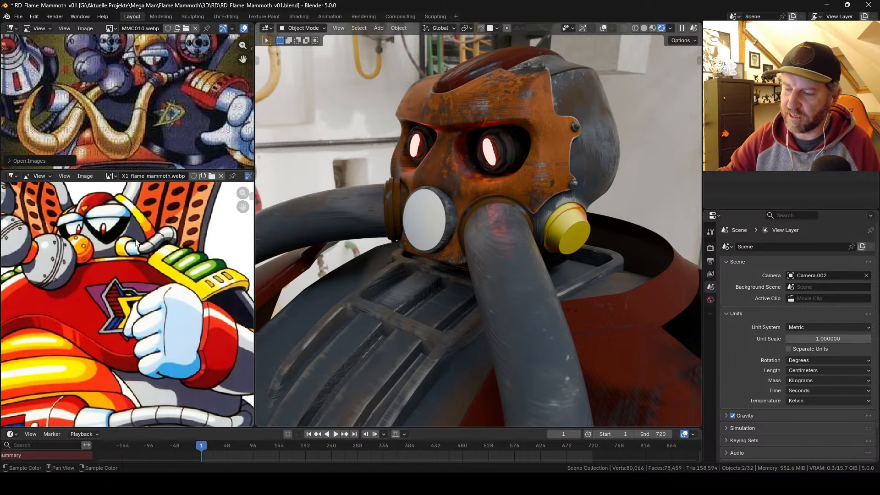
middle_click_drag(588, 234, 323, 250, "ctrl")
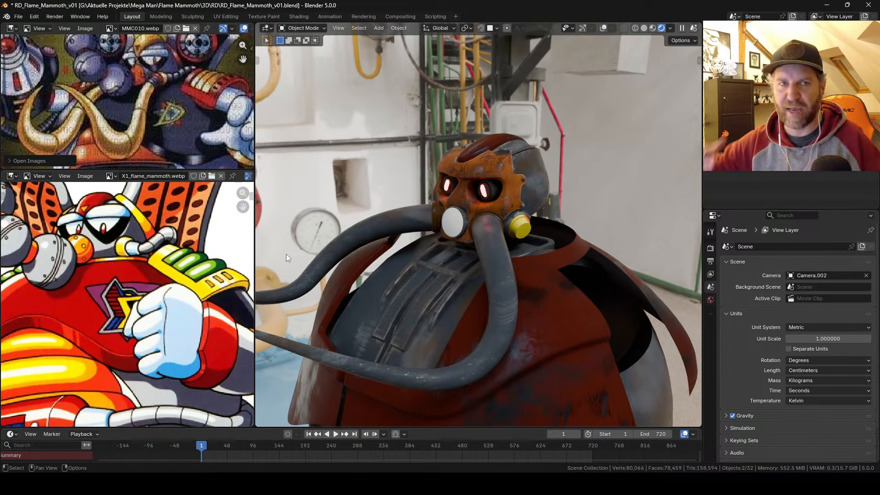
mouse_move(504, 211)
middle_mouse_down()
mouse_move(518, 237)
mouse_move(458, 214)
mouse_move(524, 234)
mouse_move(474, 224)
mouse_move(488, 234)
mouse_move(549, 234)
mouse_move(497, 253)
mouse_move(497, 205)
mouse_move(495, 219)
mouse_move(505, 212)
mouse_move(512, 229)
mouse_move(502, 213)
middle_mouse_up()
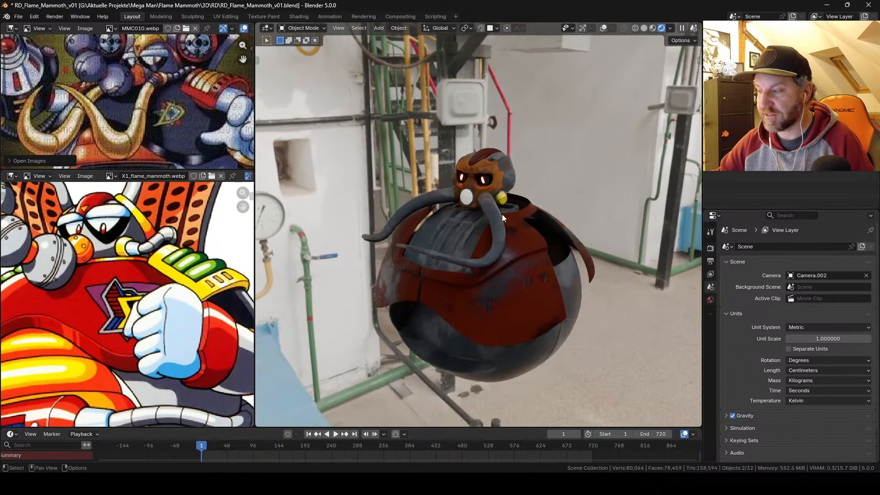
Step: Switch the viewport to Solid shading with overlays shown and select the curved tusk tube in front of the chest
left_click(644, 28)
key("shift+alt+z")
left_click(500, 213)
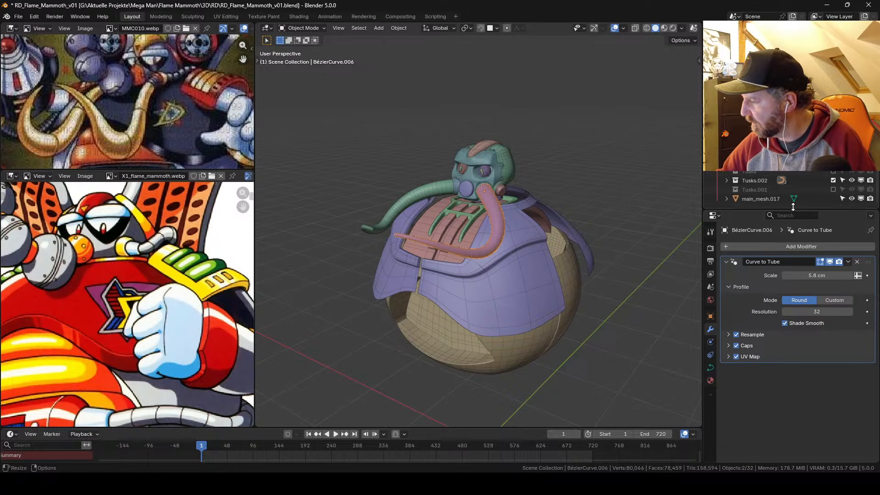
middle_click_drag(561, 256, 504, 244)
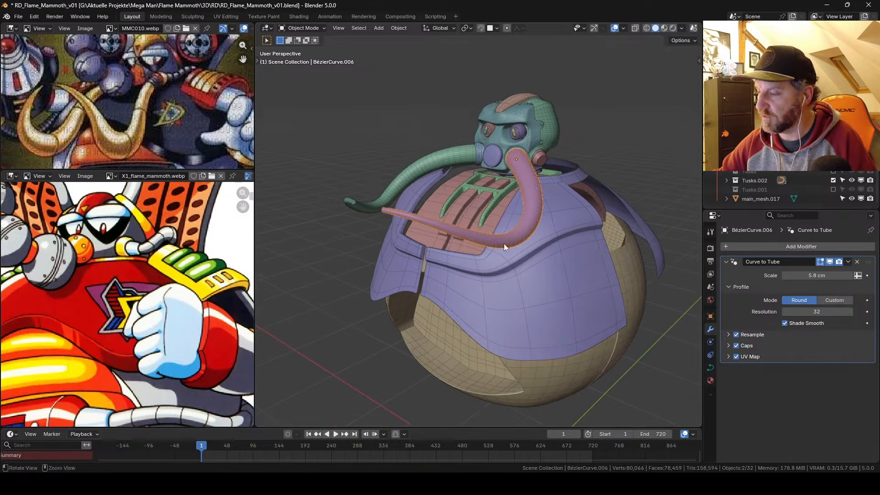
Step: Exclude the Tusks.002 collection, enable the Tusks collection, and inspect that tusk variant from the front and above
left_click(833, 180)
left_click(833, 171)
middle_click_drag(557, 204, 503, 213)
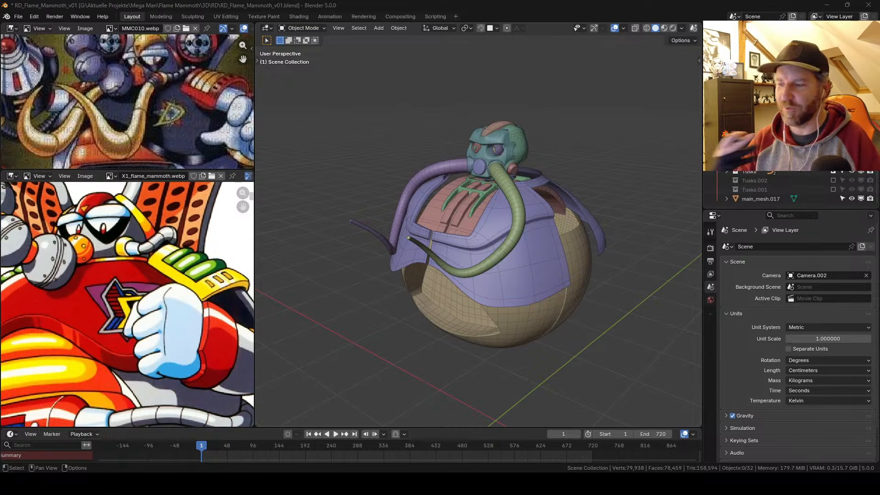
middle_click_drag(499, 207, 526, 215)
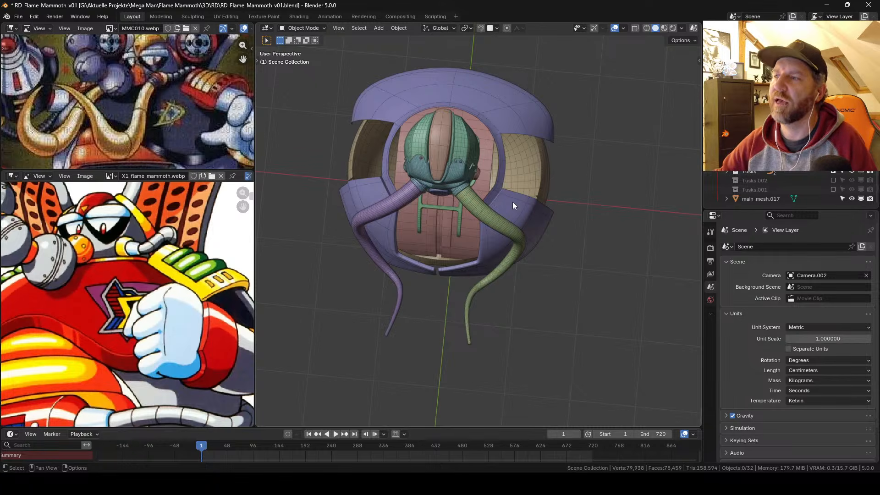
middle_click_drag(489, 209, 548, 195)
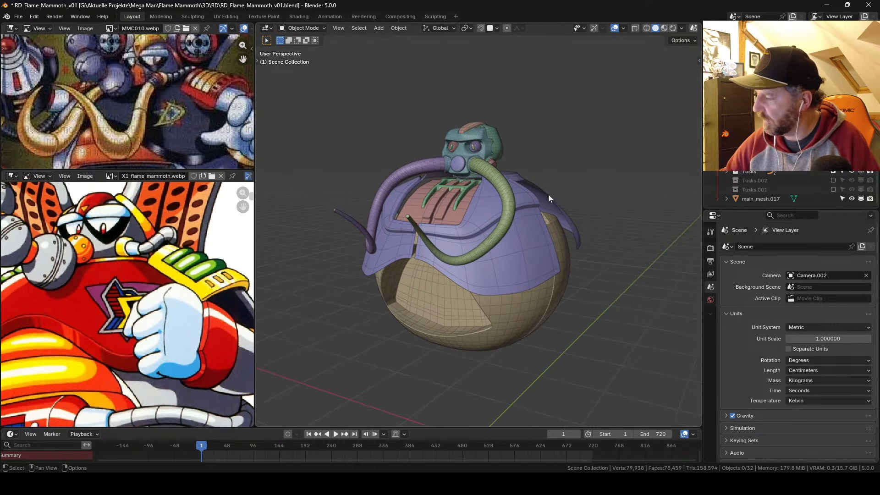
Step: Bring back the Tusks.002 collection in place of Tusks and inspect its tusk shape from the front and side
left_click(834, 180)
middle_click_drag(501, 221, 525, 212)
left_click(488, 219)
key("alt+a")
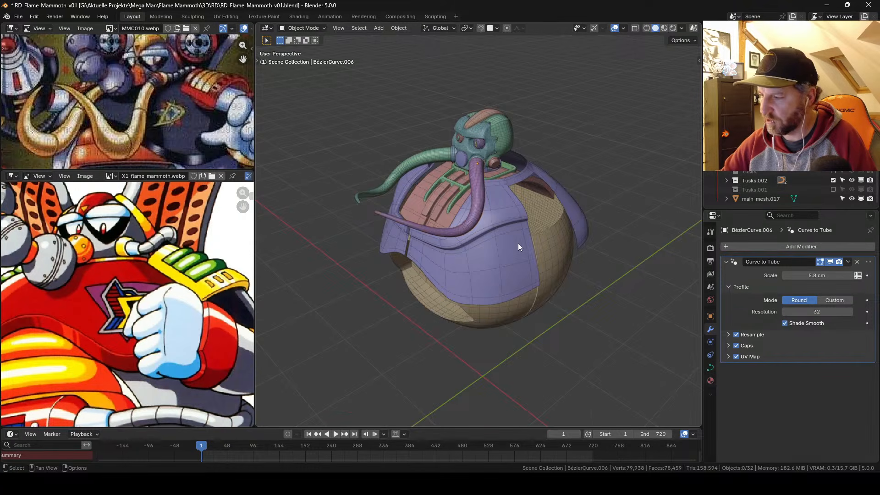
middle_click_drag(519, 245, 455, 218)
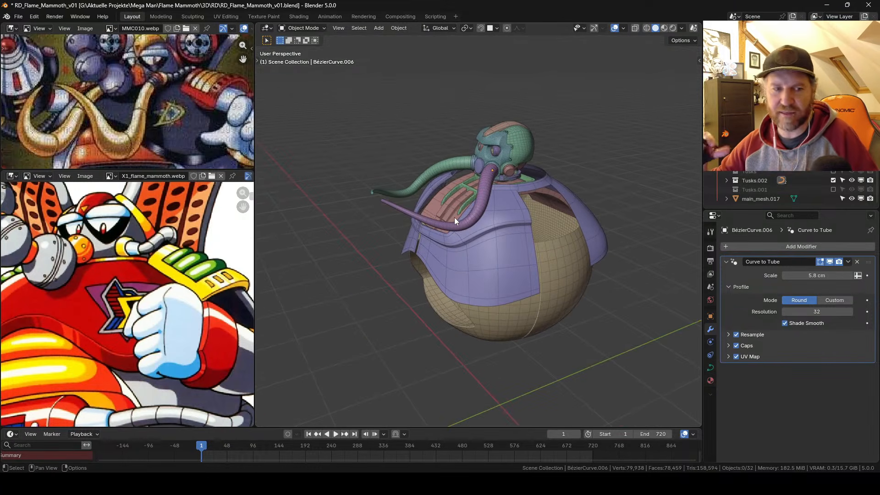
middle_click_drag(454, 217, 478, 168)
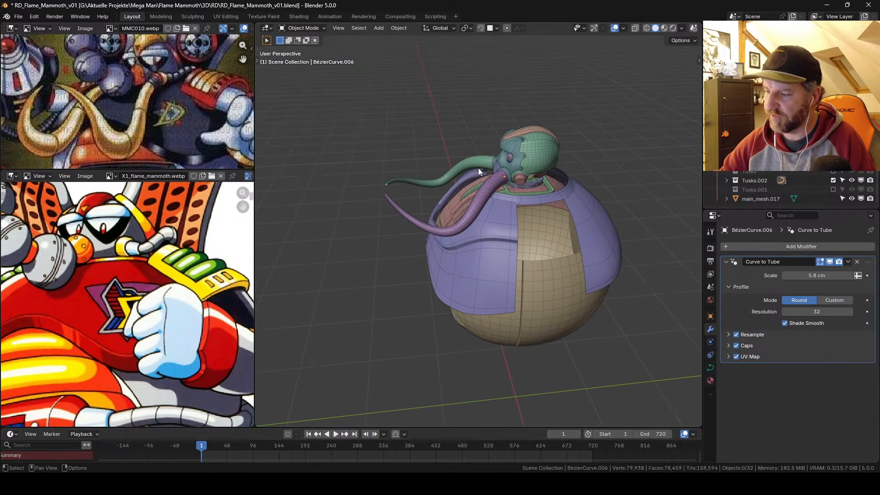
middle_click_drag(532, 277, 573, 280)
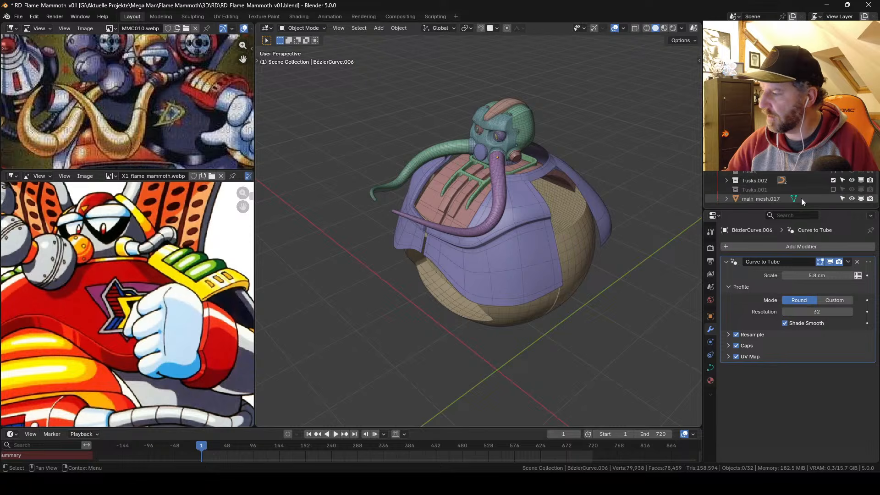
Step: Swap the Tusks.002 collection for Tusks.001 and inspect that variant's tusk curve from the side and front
left_click(833, 180)
left_click(833, 189)
middle_click_drag(565, 249, 593, 234)
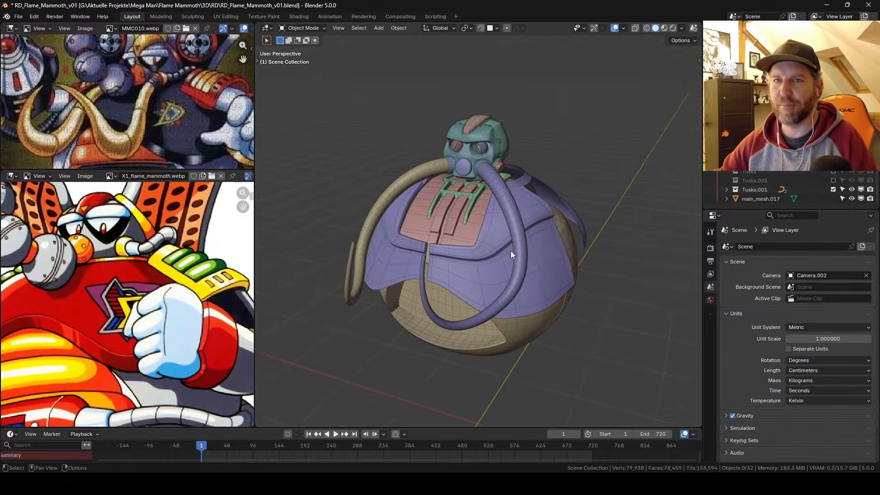
middle_click_drag(512, 254, 526, 164)
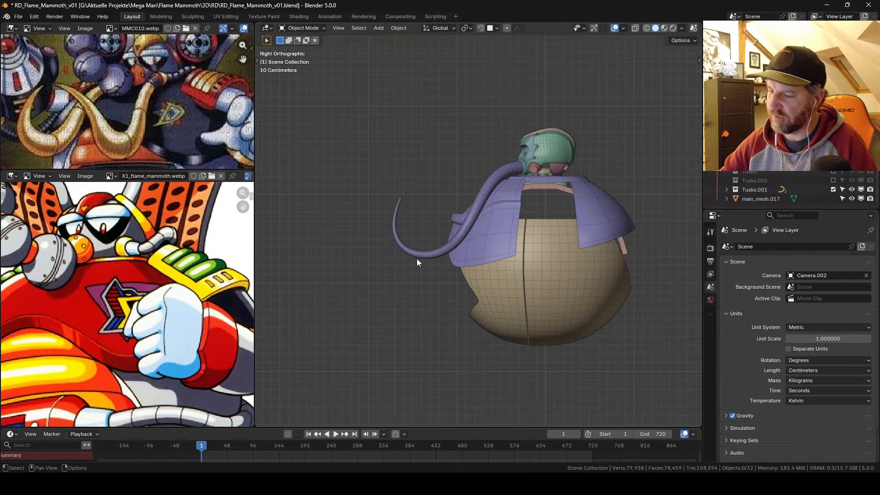
middle_click_drag(482, 255, 394, 168)
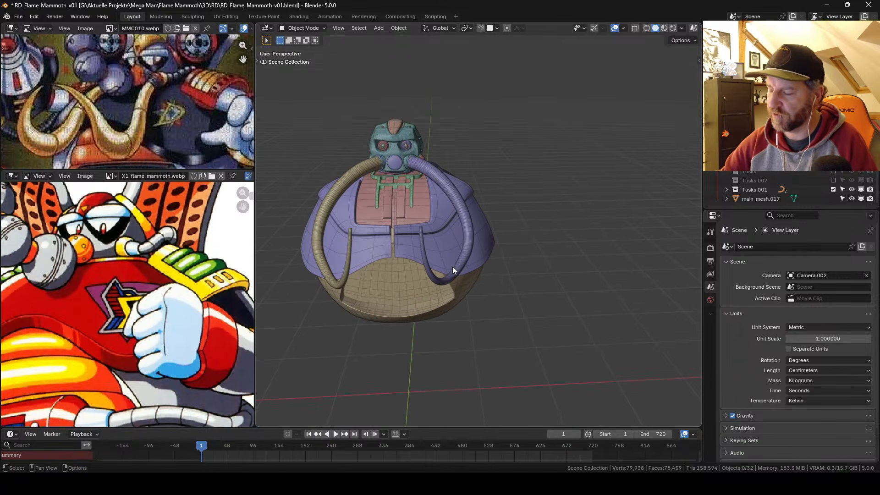
Step: Enable the Tusks, Tusks.001 and Tusks.002 collections together and compare all three tusk variants around the body
middle_click_drag(453, 271, 489, 256)
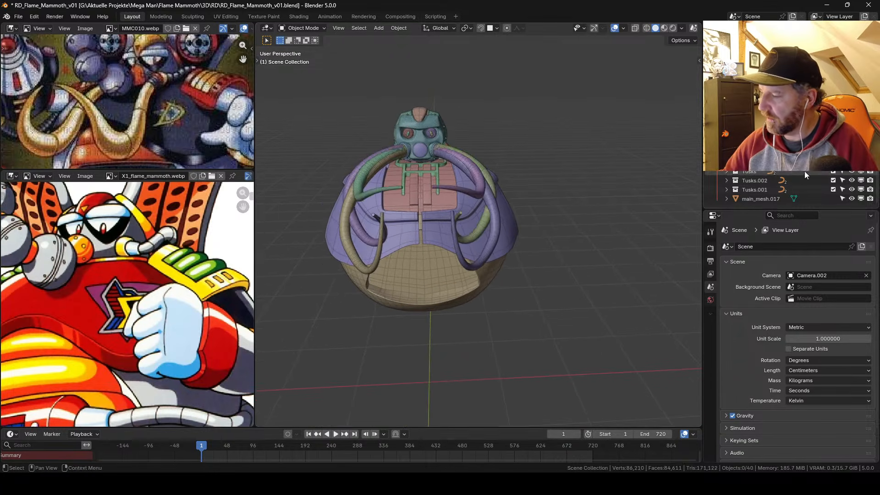
middle_click_drag(527, 232, 499, 217)
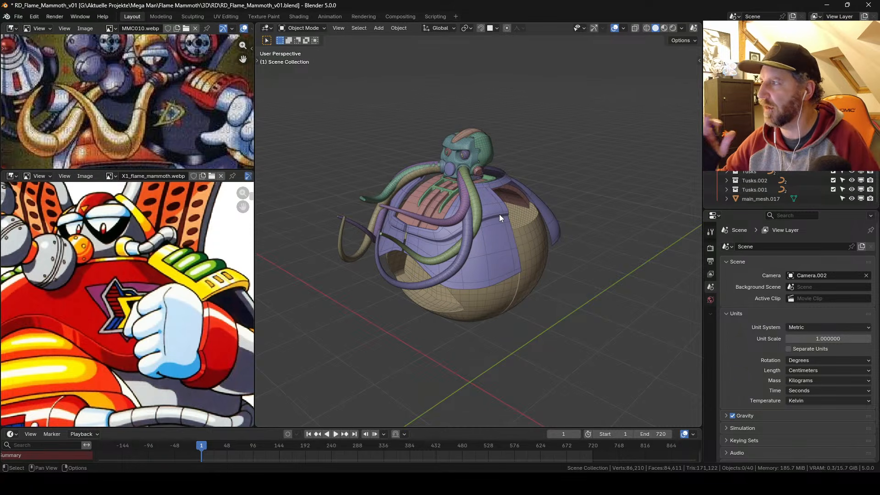
middle_click_drag(480, 221, 470, 172)
scroll(500, 208, "up", 2)
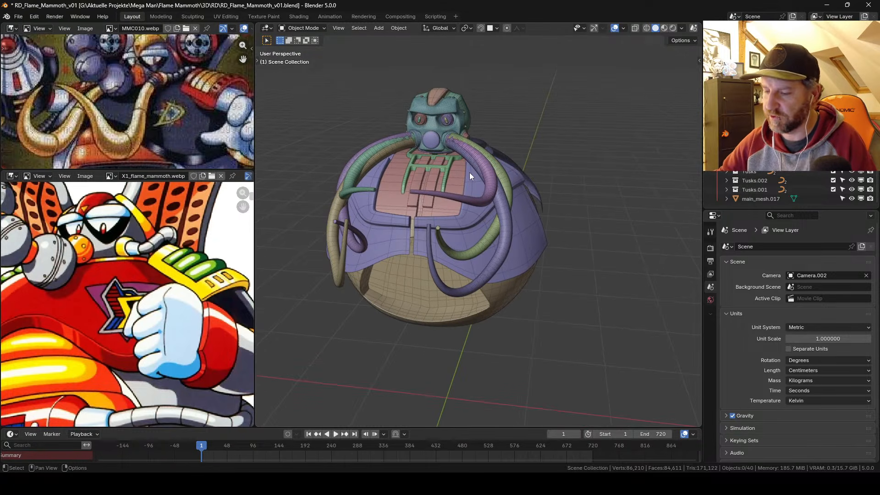
Step: Exclude the Tusks and Tusks.001 collections and inspect the remaining Tusks.002 variant from the front and above
middle_click_drag(469, 173, 461, 197)
scroll(475, 190, "up", 1)
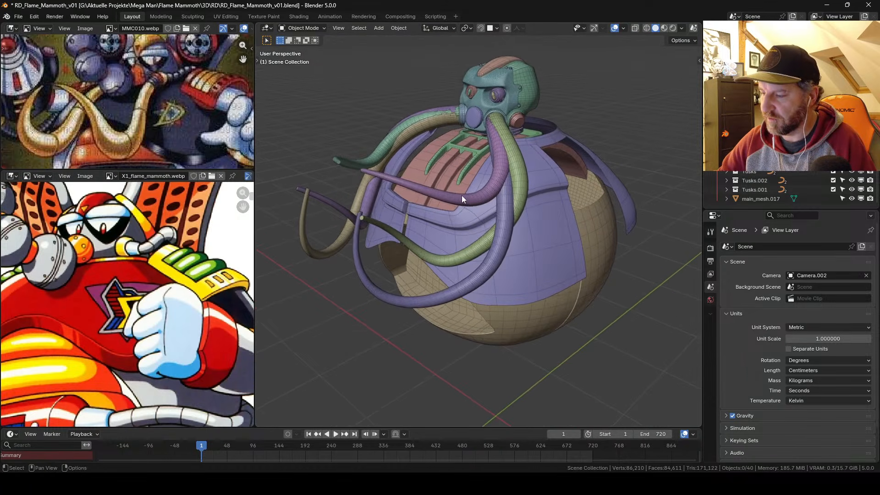
left_click(495, 178)
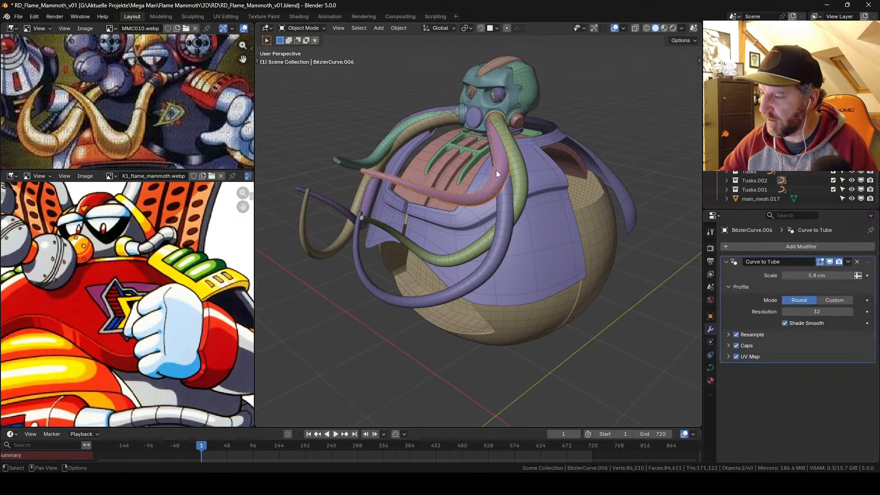
left_click(834, 190)
middle_click_drag(527, 211, 462, 133)
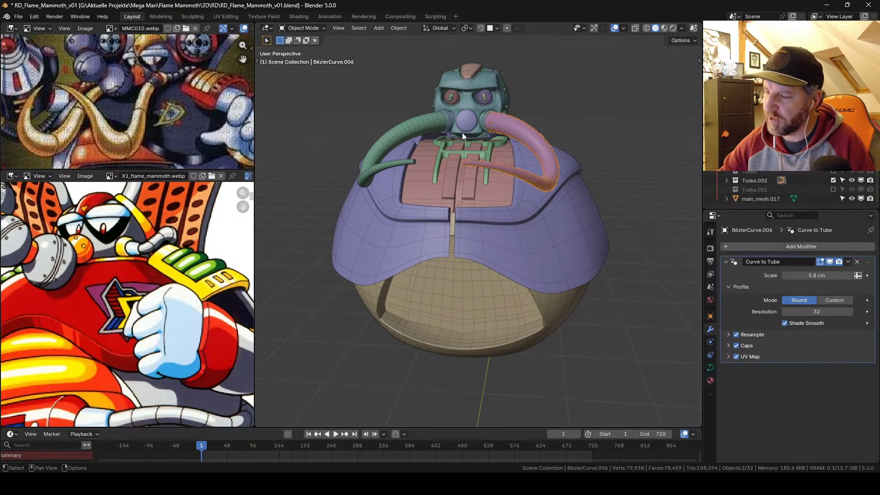
middle_click_drag(456, 166, 460, 116)
middle_click_drag(464, 230, 427, 227, "shift")
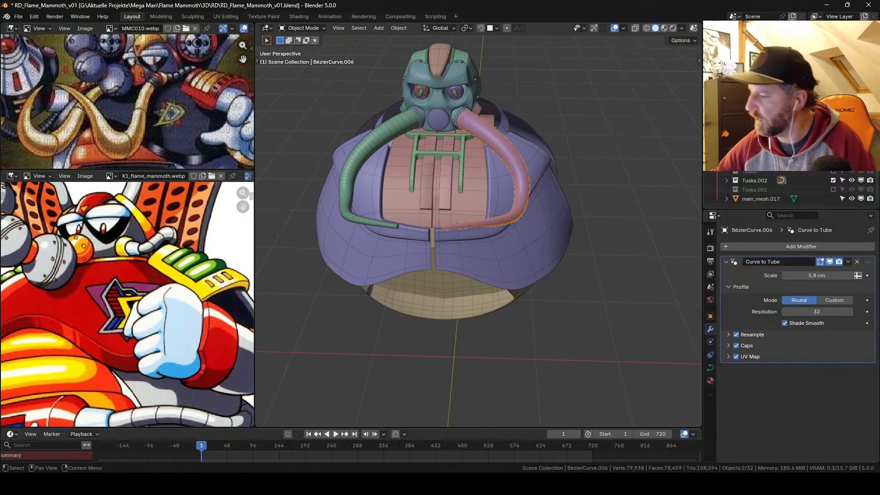
Step: Show the segmented trunk, swap the Tusks.002 collection for Tusks, and inspect how those tusks frame the trunk from the front
scroll(779, 188, "up", 2)
middle_click_drag(539, 244, 461, 213)
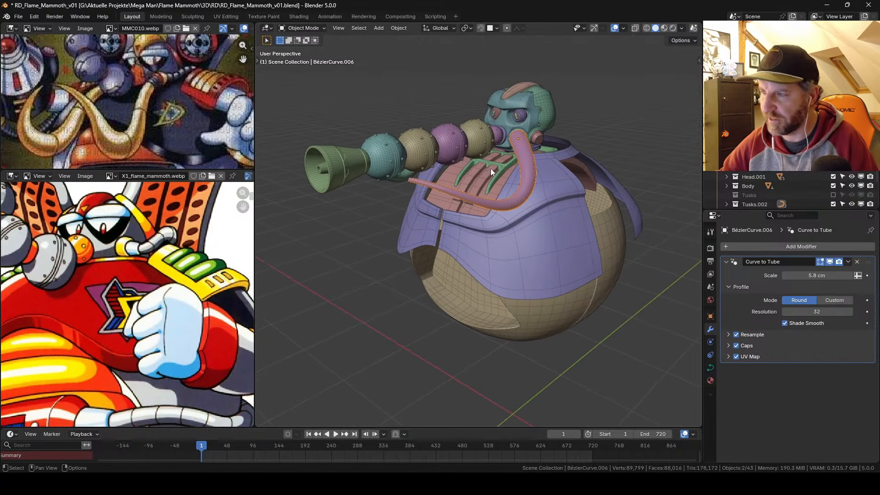
middle_click_drag(490, 169, 639, 136)
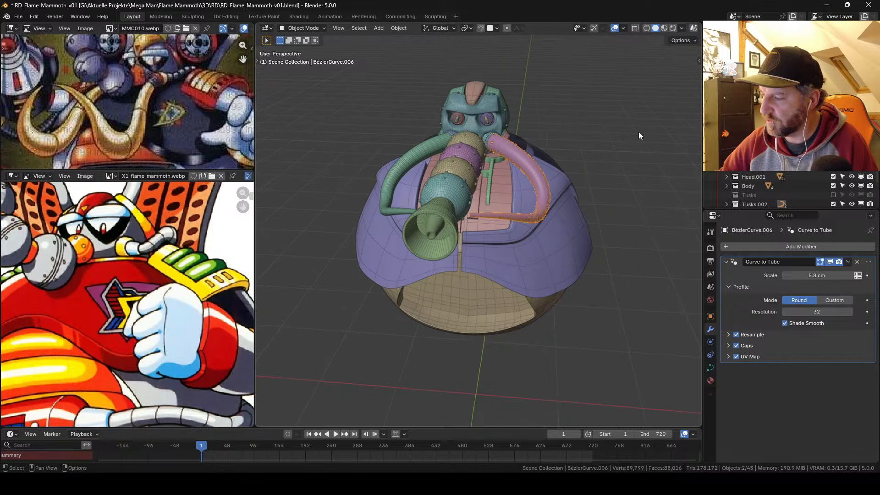
left_click(833, 180)
left_click(834, 172)
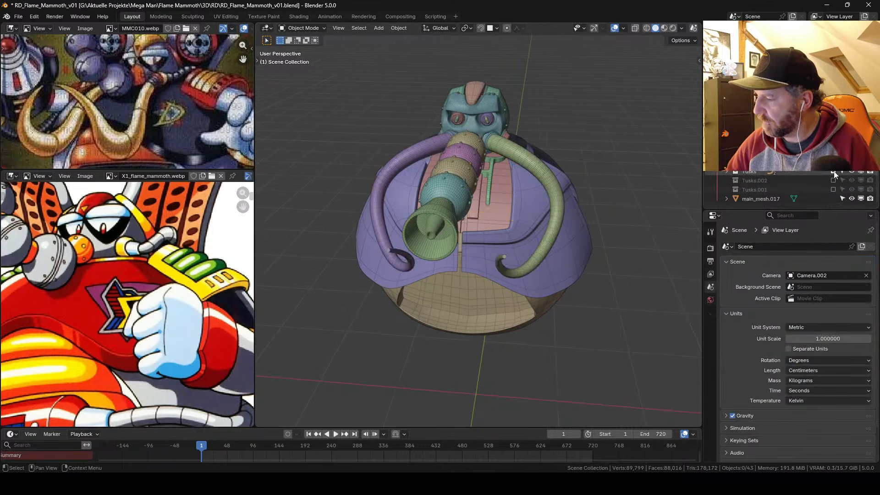
middle_click_drag(613, 259, 599, 282)
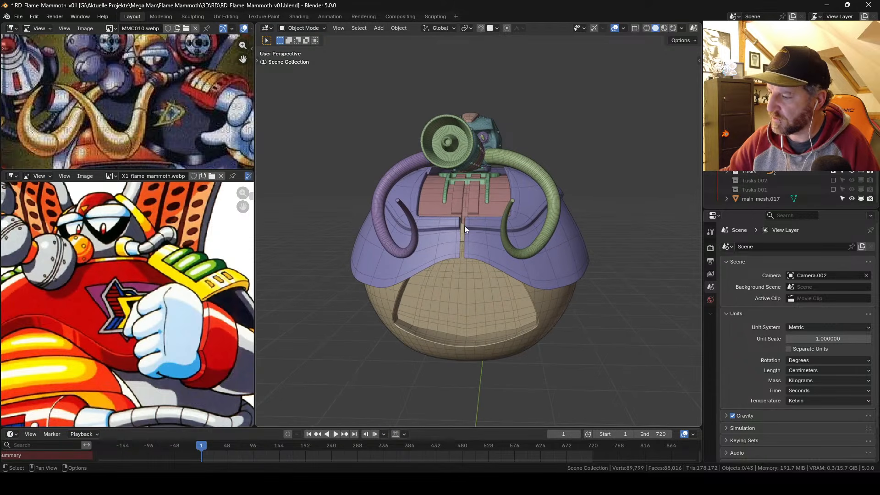
Step: Swap the Tusks collection back to Tusks.002 and check its tusks beside the trunk
left_click(834, 172)
left_click(833, 189)
middle_click_drag(556, 278, 532, 250)
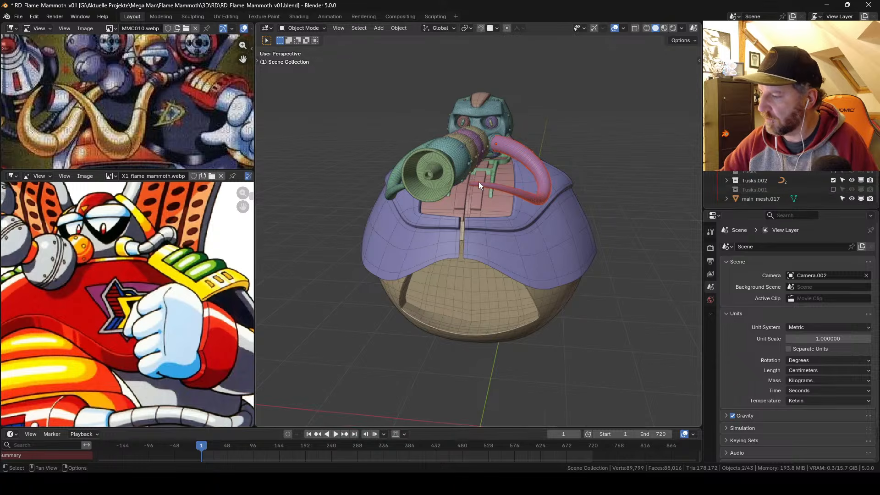
Step: Edit the Tusks.002 curve and move its tip control point outward about 15 cm along global X
left_click(479, 182)
key("Tab")
middle_click_drag(469, 211, 500, 230)
key("g")
key("x")
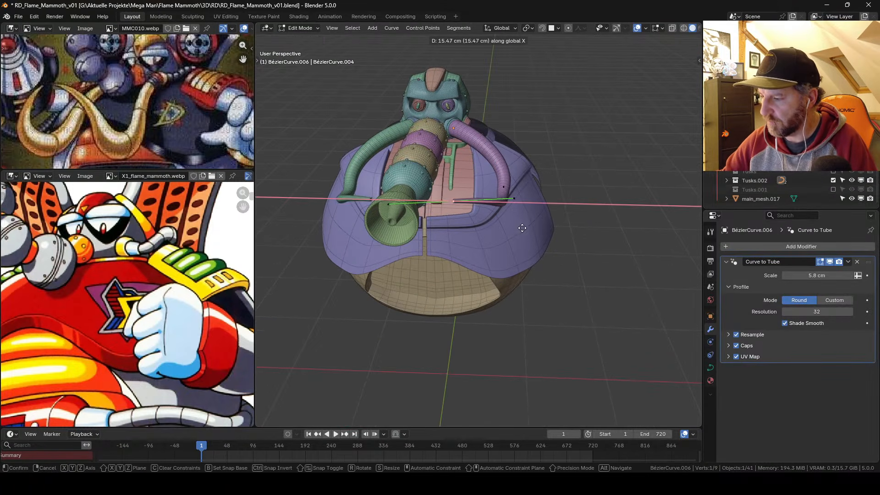
left_click(522, 228)
Step: Move the tusk's middle control point outward along global X to widen the bend
left_click(504, 188)
key("g")
key("x")
left_click(536, 187)
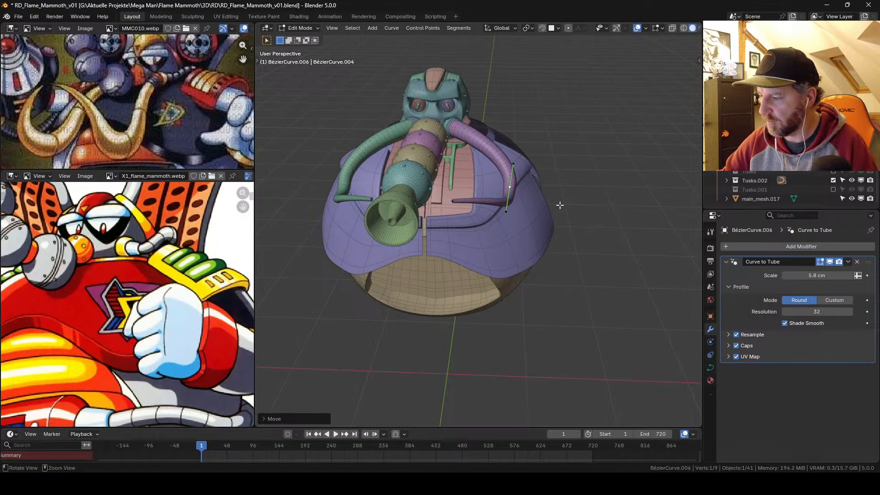
Step: Reposition the tusk's tip control point and slightly shorten its handles by scaling
middle_click_drag(558, 203, 426, 173)
left_click(545, 189)
key("g")
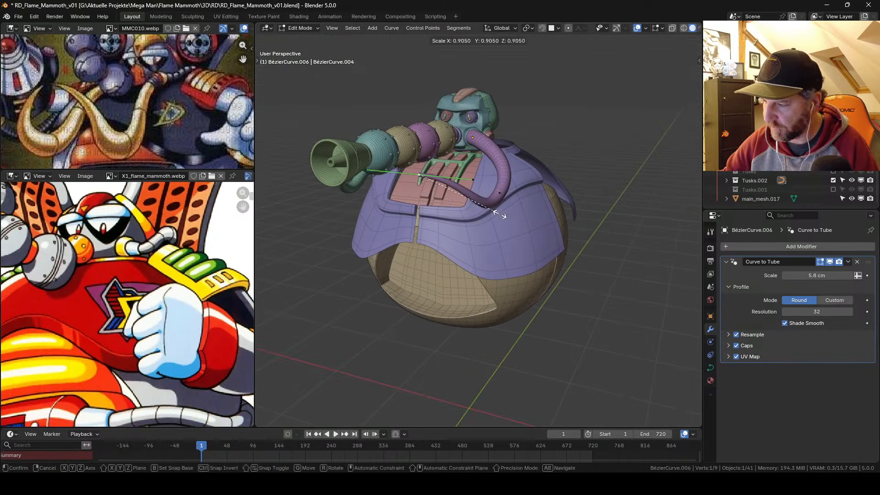
left_click(487, 211)
Step: In top view, rotate the tip's handles to soften the inward curl and move the middle control point about 5 cm forward
key("KP_7")
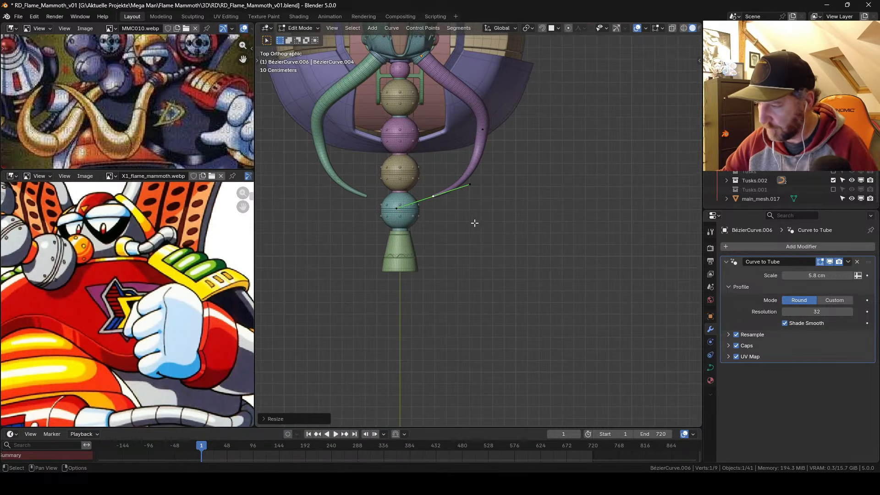
left_click(490, 205)
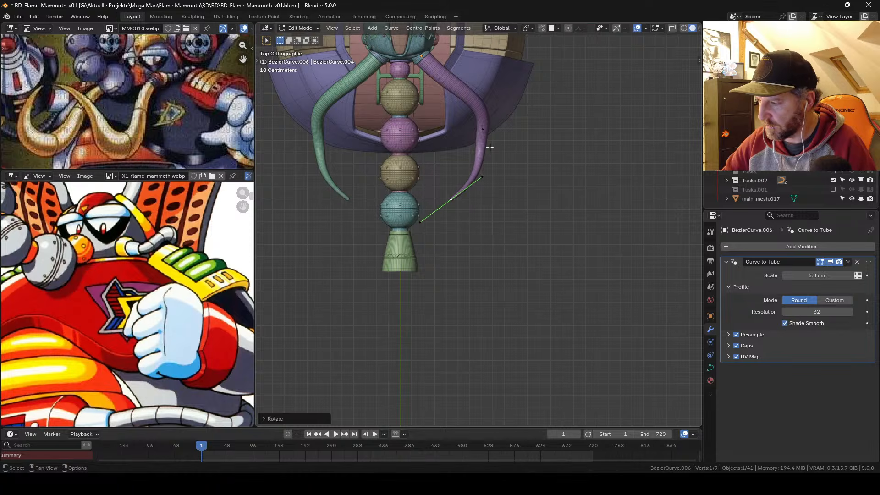
key("s")
left_click(508, 175)
key("g")
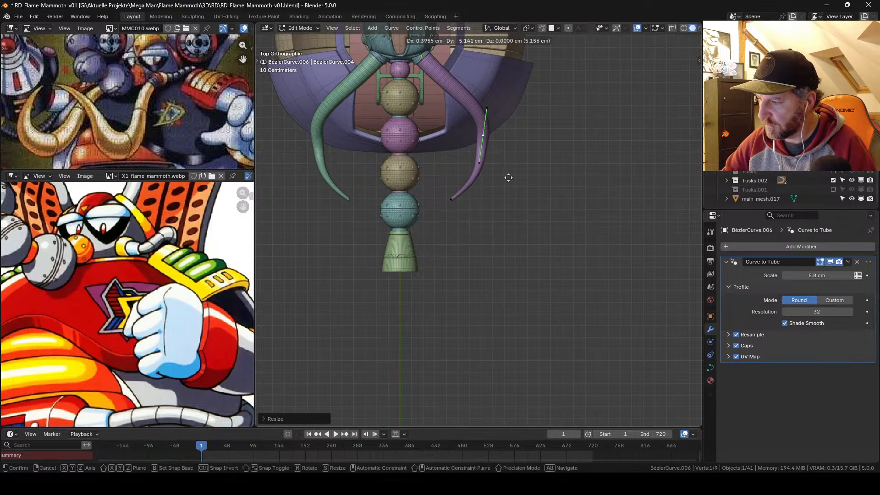
left_click(507, 179)
Step: In side view, level and lengthen the tip's handles, and adjust the middle control point's height
left_click_drag(606, 191, 462, 184, "alt")
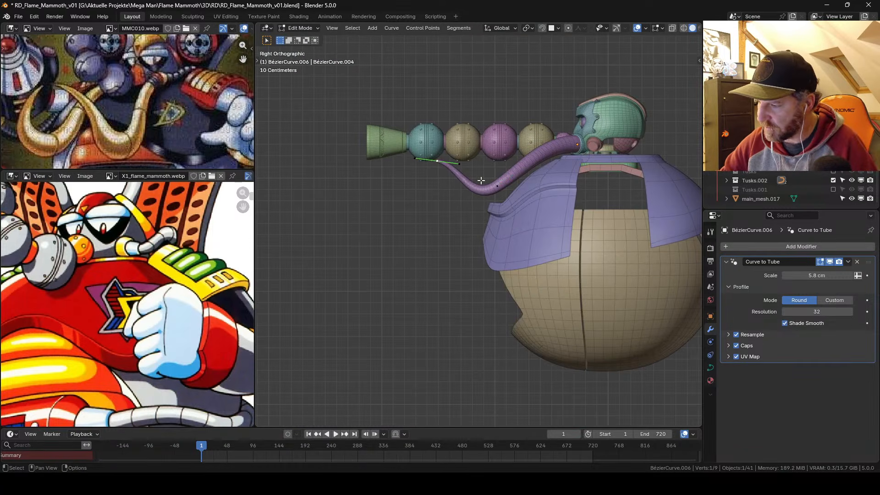
key("r")
left_click(494, 193)
key("s")
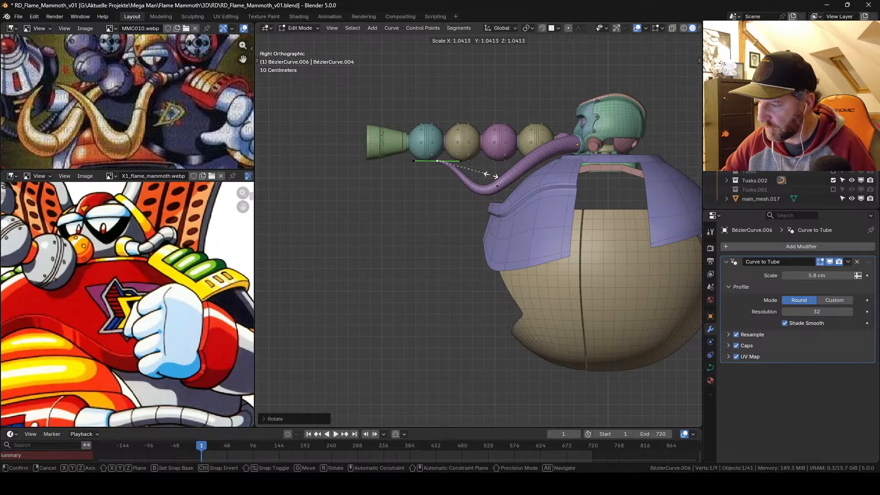
left_click(497, 175)
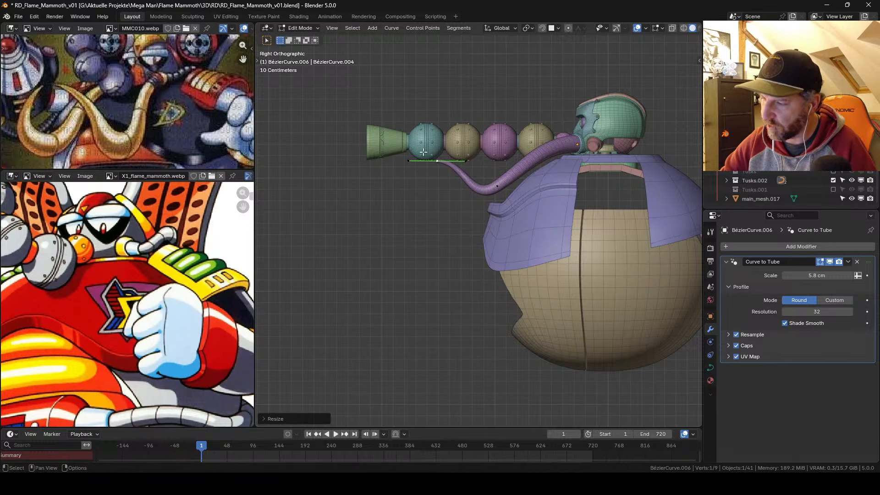
key("g")
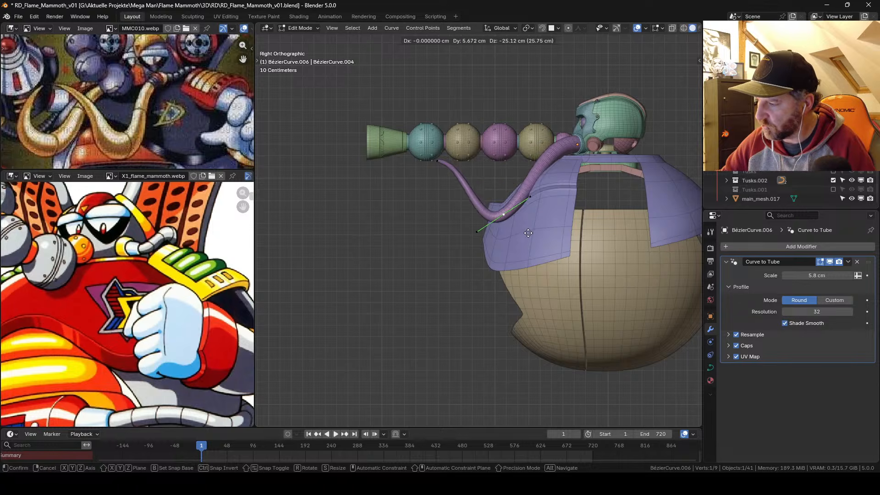
left_click(515, 210)
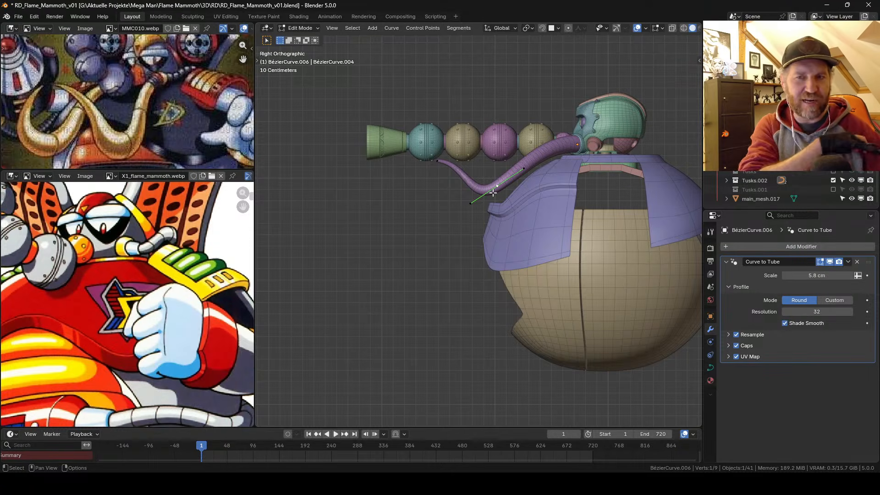
Step: In top view, rotate and lengthen the middle control point's handles, and nudge the point inward to round the outer curve
middle_click_drag(509, 184, 518, 207)
key("KP_7")
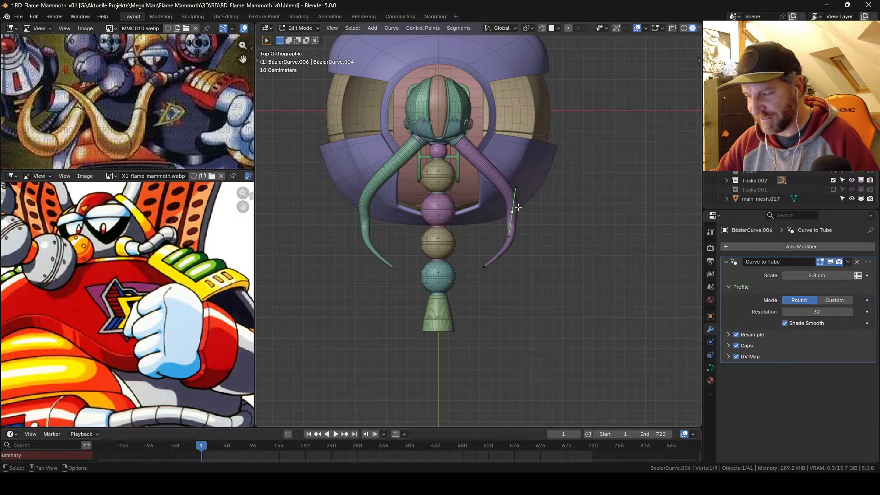
key("r")
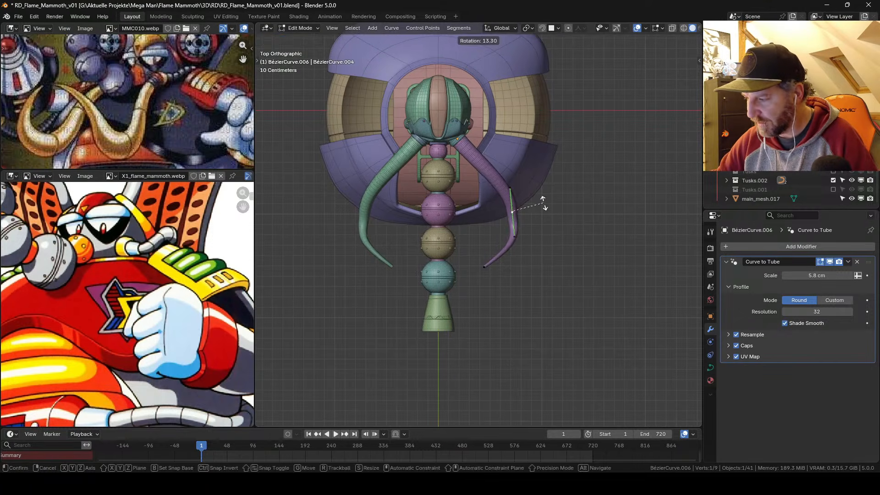
left_click(540, 197)
key("s")
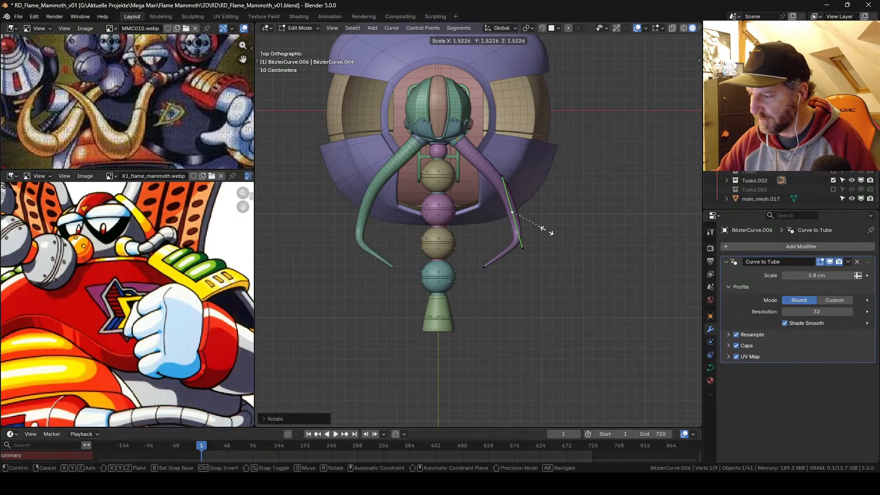
left_click(547, 231)
key("g")
left_click(544, 224)
key("r")
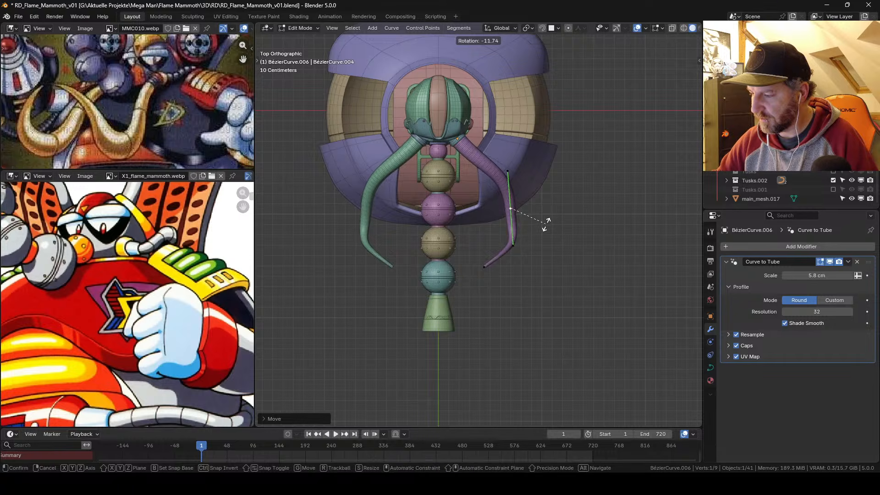
left_click(550, 224)
Step: Shorten the middle control point's handles to smooth the bend and finish editing the tusk curve
middle_click_drag(562, 222, 503, 275)
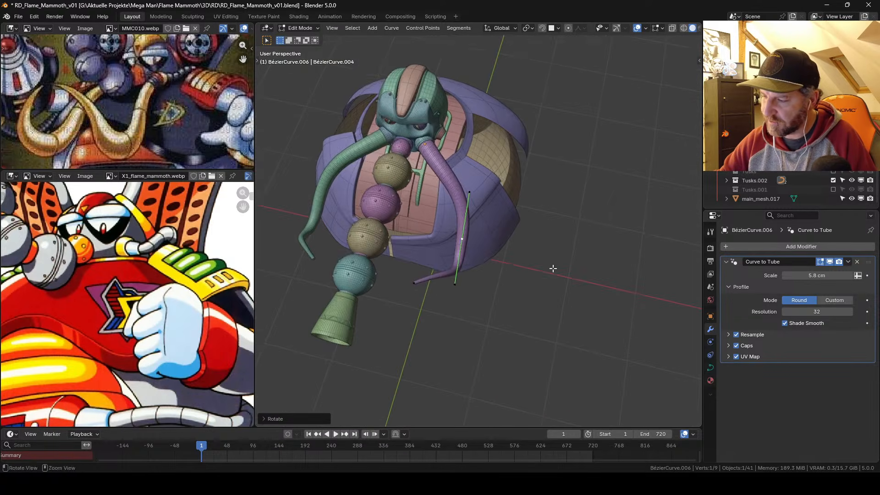
key("s")
left_click(489, 259)
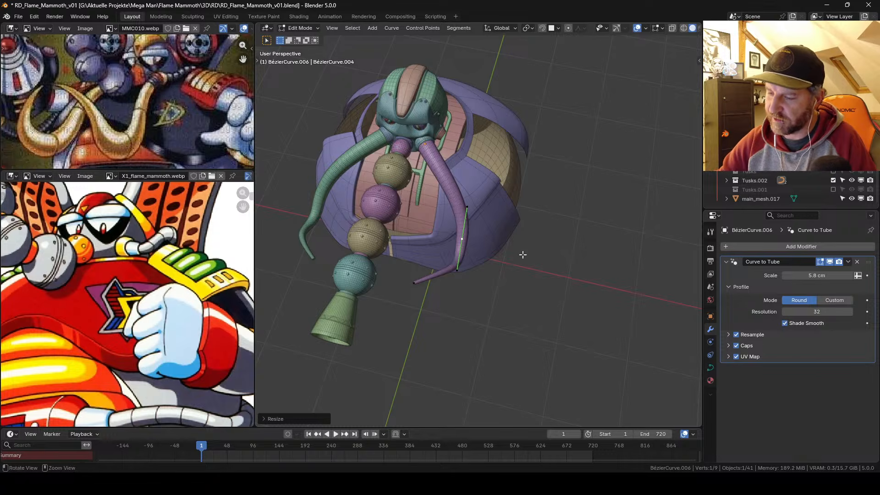
mouse_move(523, 254)
middle_mouse_down()
mouse_move(501, 244)
mouse_move(480, 254)
mouse_move(517, 231)
mouse_move(488, 253)
mouse_move(523, 246)
middle_mouse_up()
key("s")
left_click(512, 240)
key("Tab")
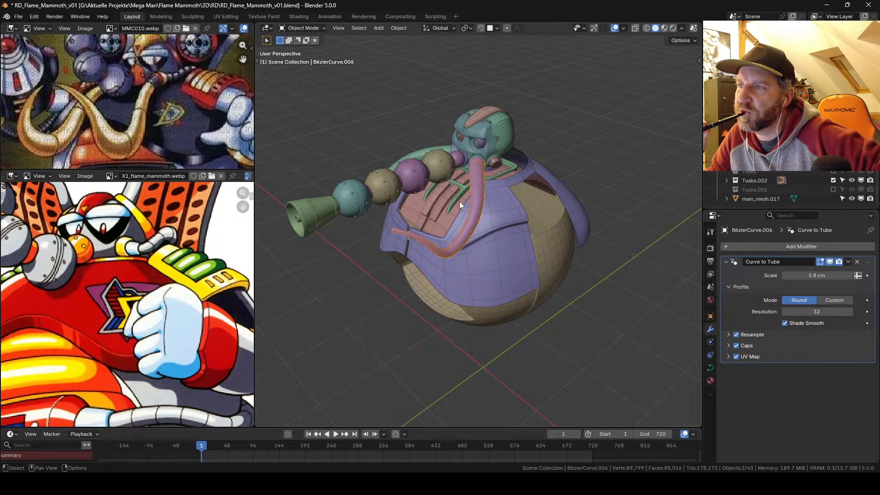
Step: Enable the Tusks collection alongside Tusks.002 and compare its tusk with the reshaped one from several angles
left_click(834, 171)
middle_click_drag(527, 202, 497, 199)
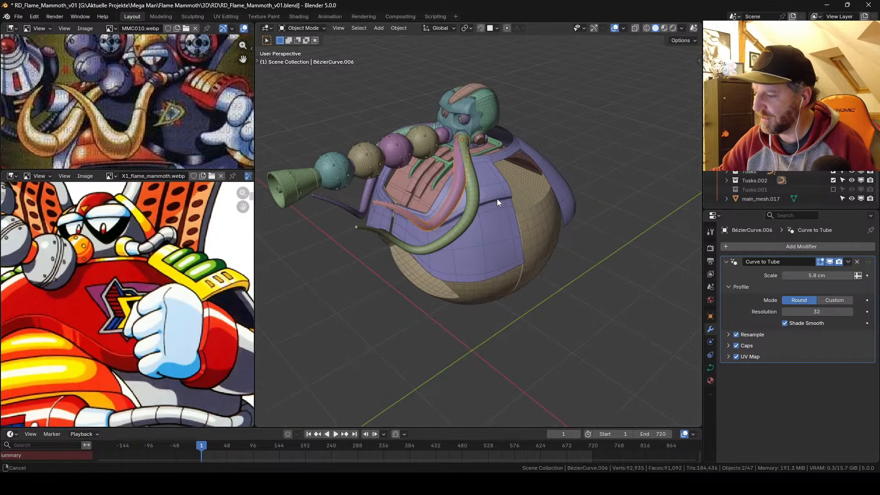
left_click(463, 222)
middle_click_drag(486, 238, 451, 208)
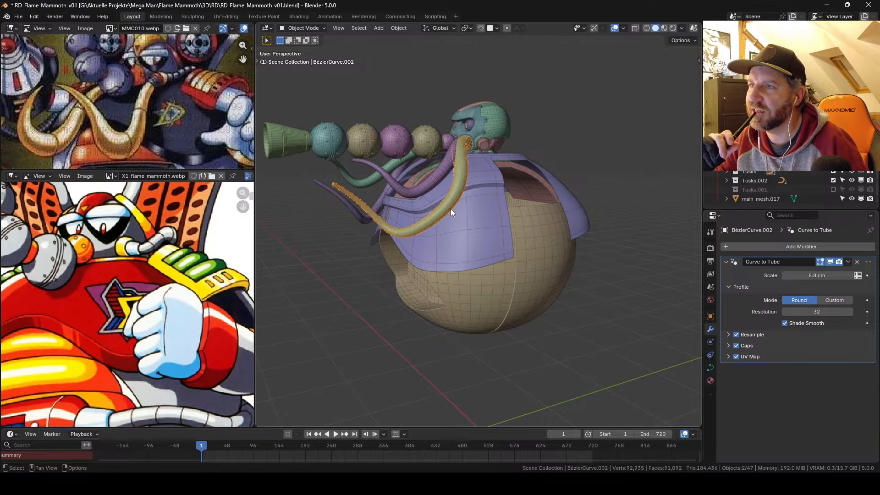
middle_click_drag(452, 223, 433, 222)
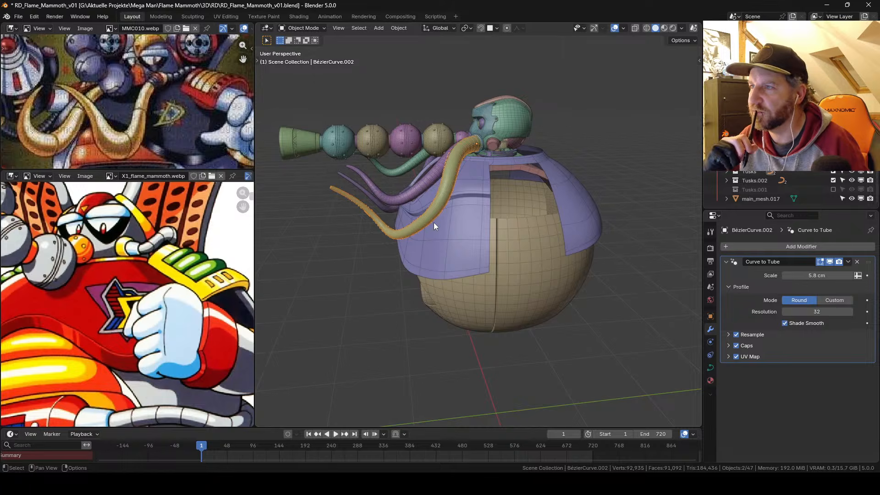
middle_click_drag(434, 222, 493, 232)
Step: View the Tusks variant alone with the body shown, and switch back to only the Tusks.002 collection
left_click(834, 180)
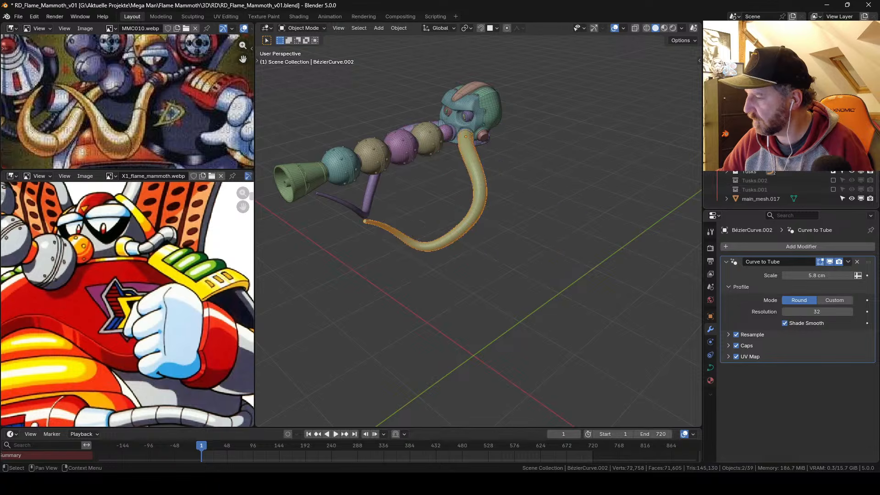
left_click(833, 162)
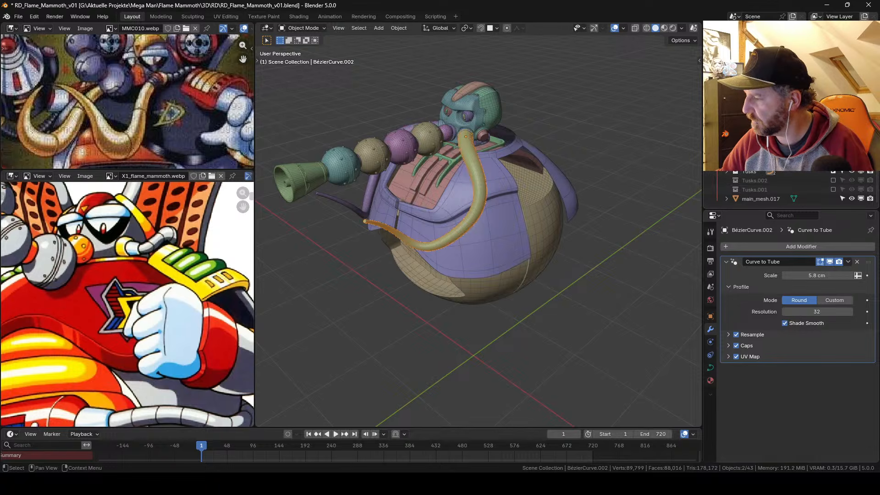
left_click(835, 173)
middle_click_drag(609, 250, 456, 196)
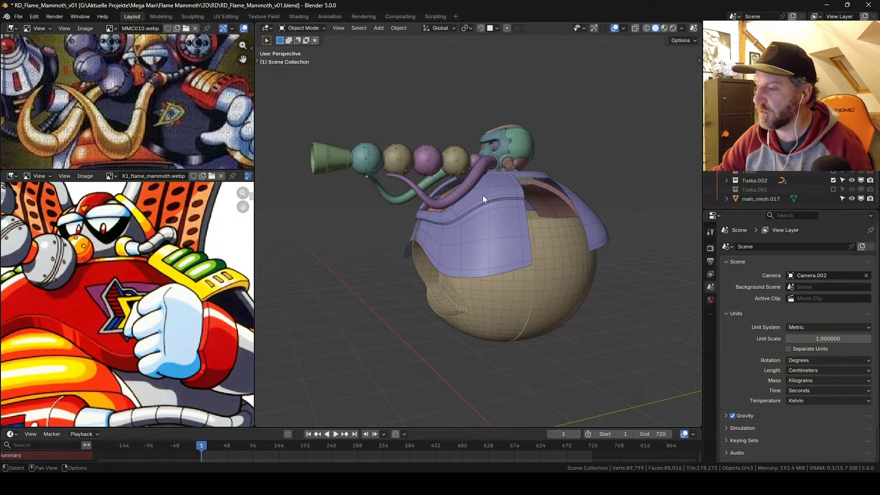
Step: Select the small sphere joining the trunk to the face and inspect the trunk and reshaped tusk up close
middle_click_drag(483, 196, 492, 227)
scroll(492, 228, "up", 1)
left_click(507, 156)
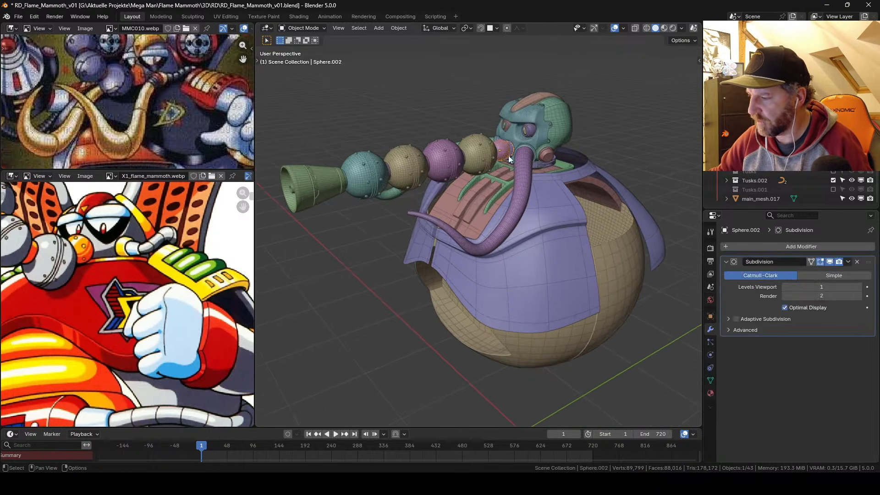
middle_click_drag(508, 156, 519, 207)
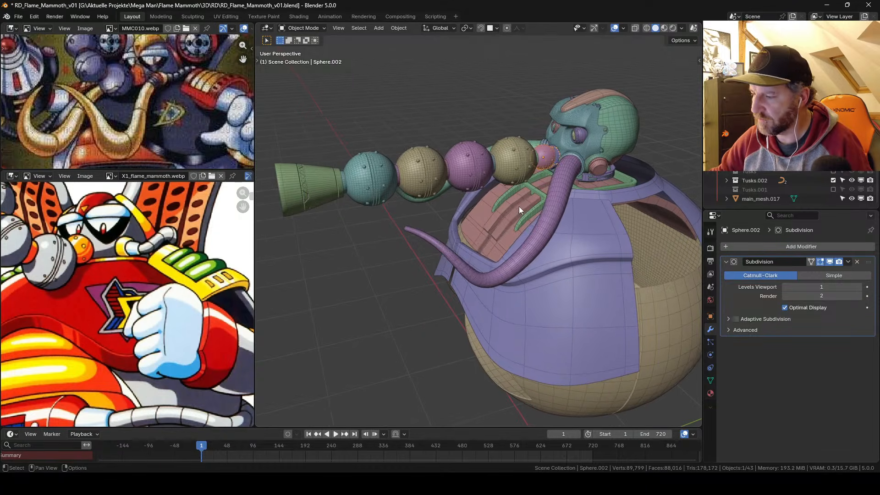
Step: Delete the connector piece between the trunk's end nozzle and the outermost sphere
left_click(324, 195)
left_click(379, 183, "shift")
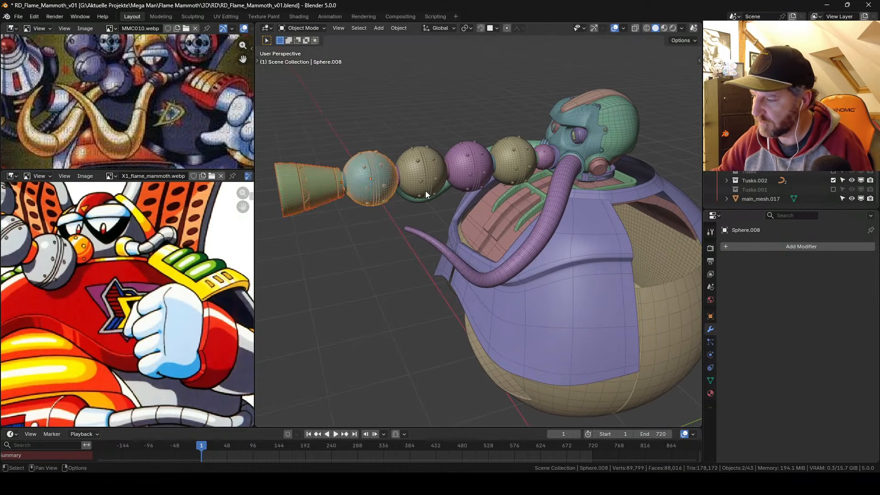
scroll(404, 188, "up", 2)
middle_click_drag(379, 186, 422, 208, "shift")
left_click(438, 180)
left_click(439, 179)
key("Delete")
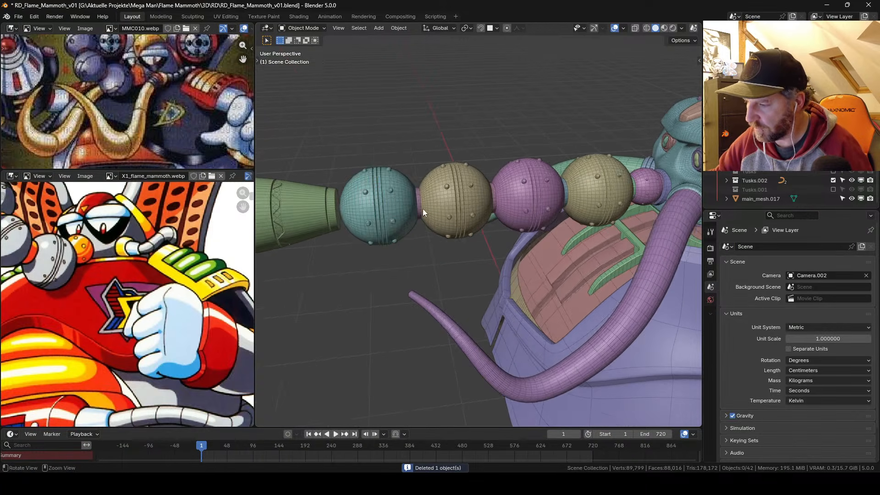
Step: Hide the four large trunk spheres to expose the connector pieces inside the trunk
left_click(419, 201)
left_click(419, 200)
left_click(419, 198)
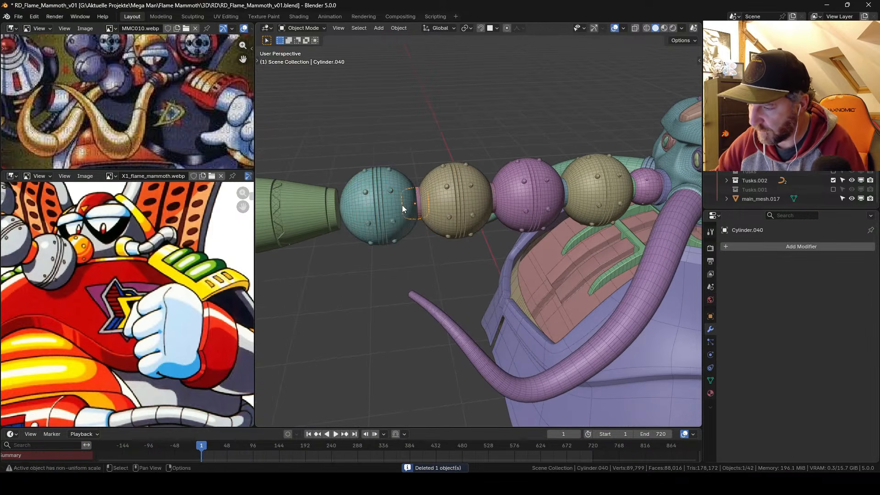
left_click(403, 205)
key("h")
left_click(433, 207)
key("h")
left_click(524, 176)
key("h")
left_click(608, 166)
key("h")
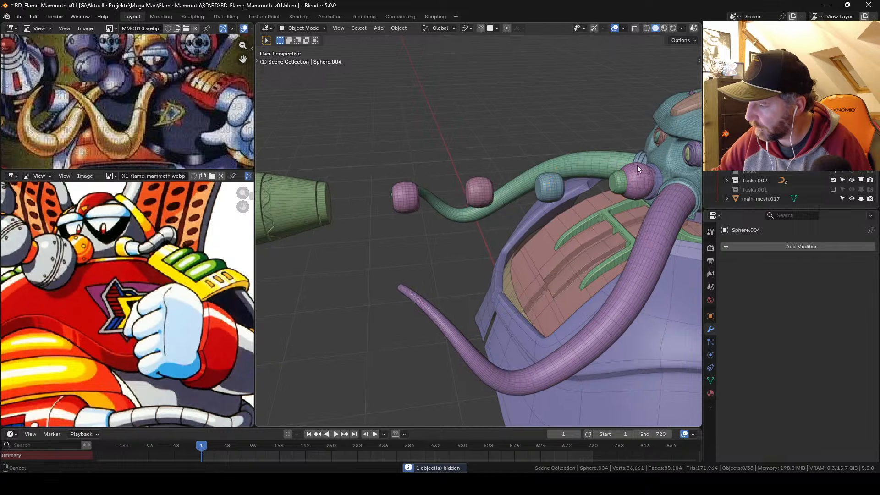
Step: Delete the remaining connector pieces along the trunk and unhide the spheres
left_click(550, 188)
key("Delete")
left_click(407, 198)
key("Delete")
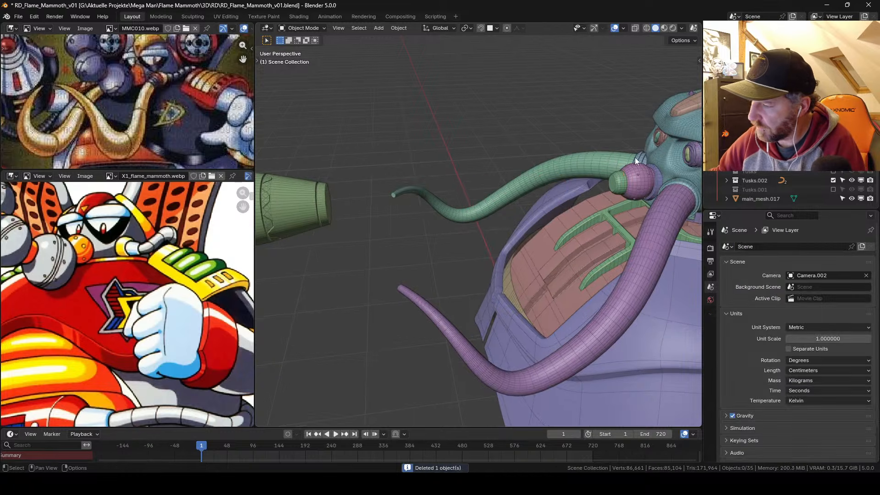
left_click(629, 168)
key("Delete")
key("alt+h")
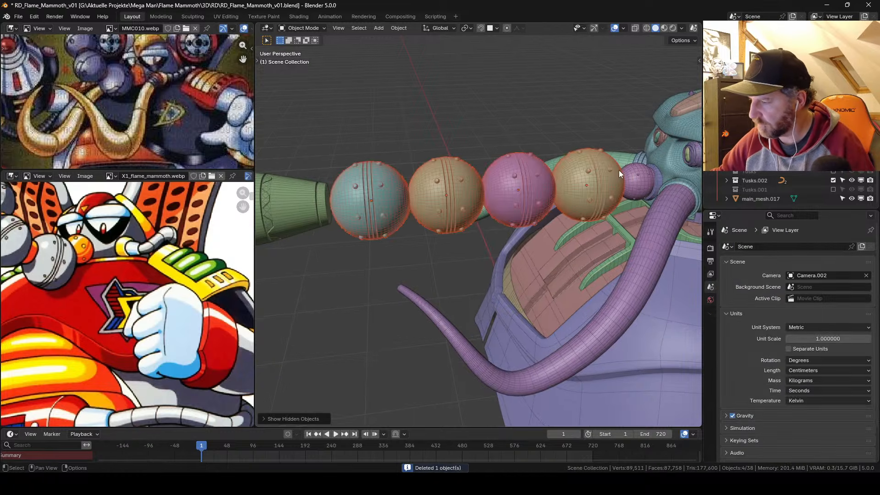
Step: Parent the nozzle to the outermost trunk sphere, and the two outermost spheres each to the next one toward the head
scroll(615, 179, "down", 2)
left_click(367, 215)
left_click(415, 217, "shift")
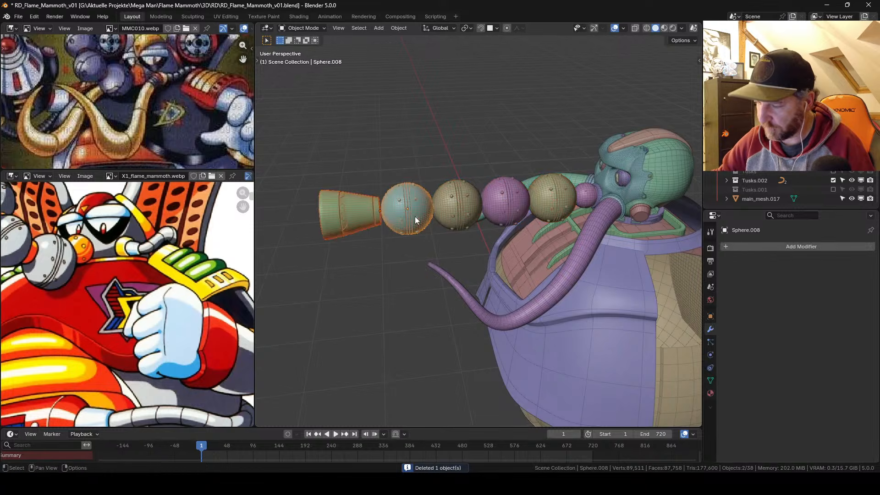
left_click(418, 219)
left_click(460, 195, "shift")
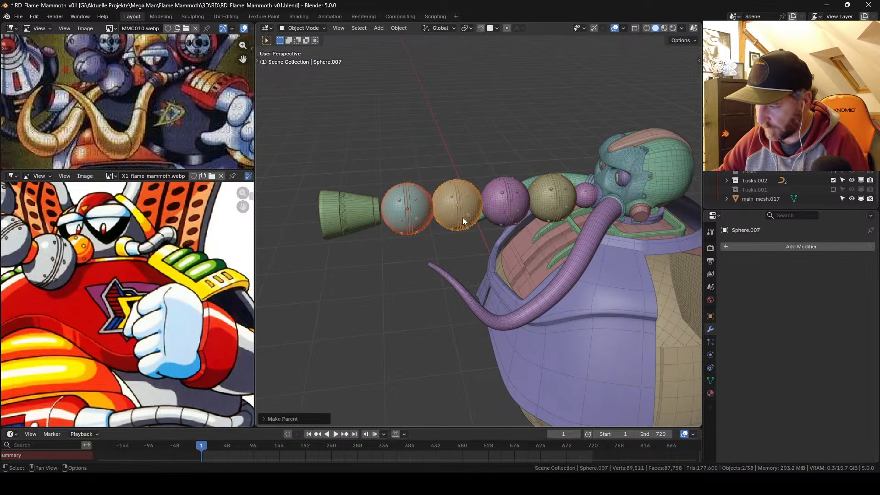
left_click(463, 217)
key("shift+r")
Step: Parent the two inner large spheres up the chain, ending at the small joint sphere on the face
left_click(519, 205)
left_click(553, 192, "shift")
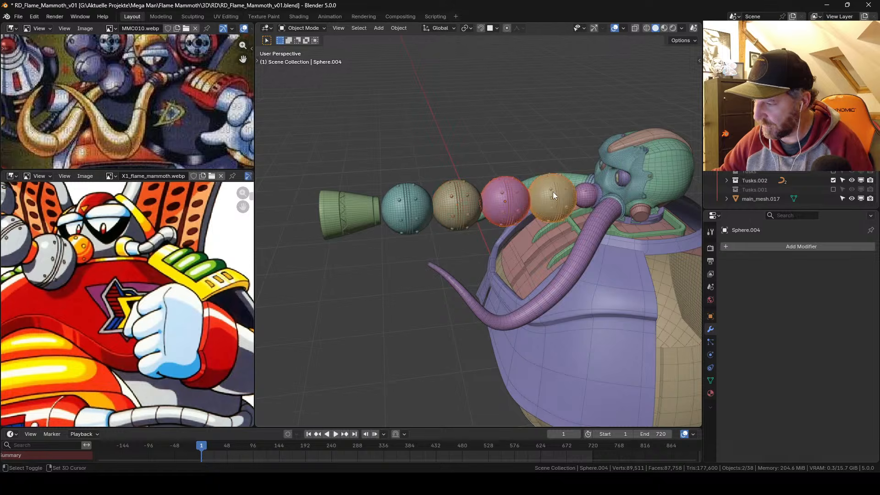
middle_click_drag(570, 197, 578, 219, "shift")
key("shift+r")
left_click(530, 205)
left_click(554, 193, "shift")
key("shift+r")
Step: Rotate the small joint sphere in right side view to tilt the whole trunk downward
left_click(529, 191)
key("KP_3")
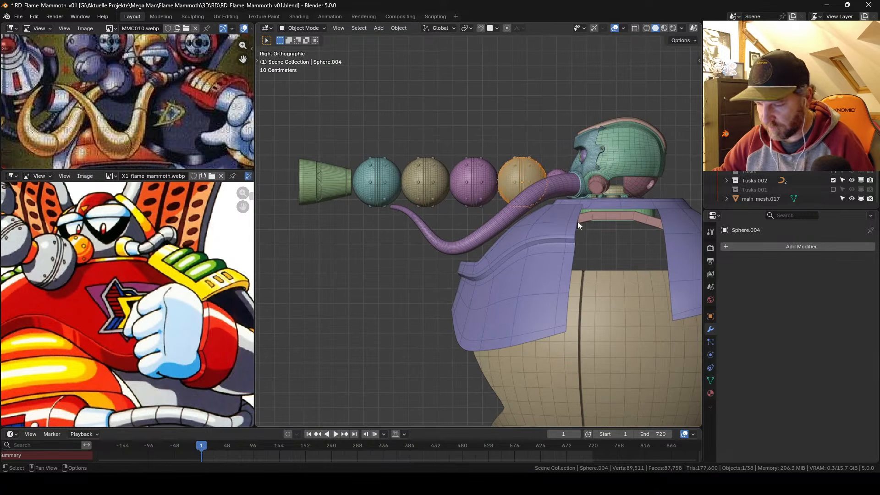
key("r")
key("Escape")
left_click(593, 182)
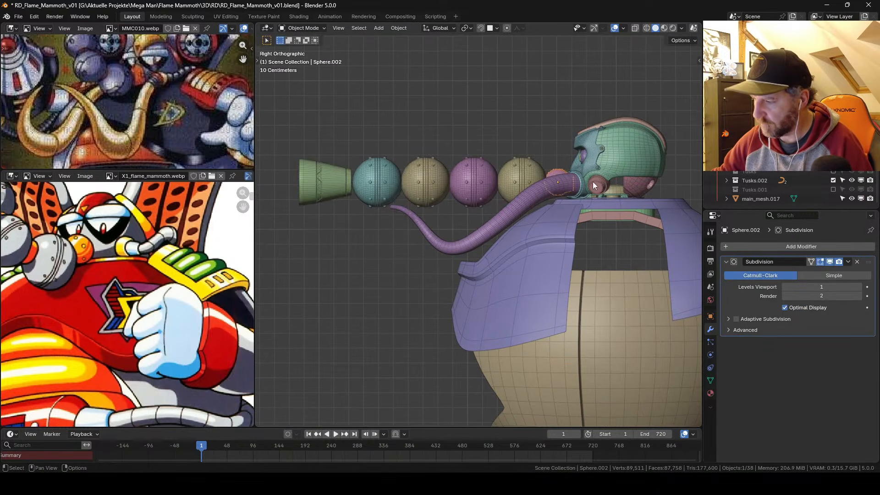
key("r")
left_click(598, 188)
Step: Rotate the large sphere nearest the face to bend the trunk further down toward the chest
left_click(485, 209)
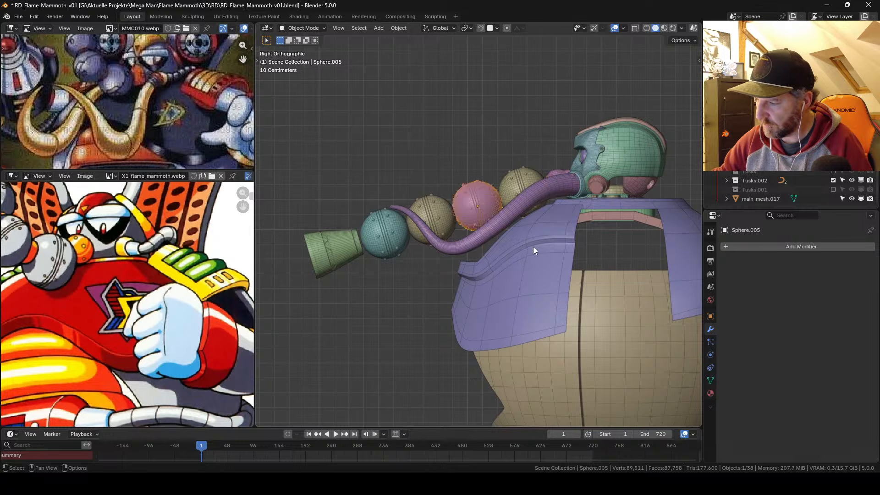
key("r")
right_click(542, 232)
left_click(519, 182)
key("r")
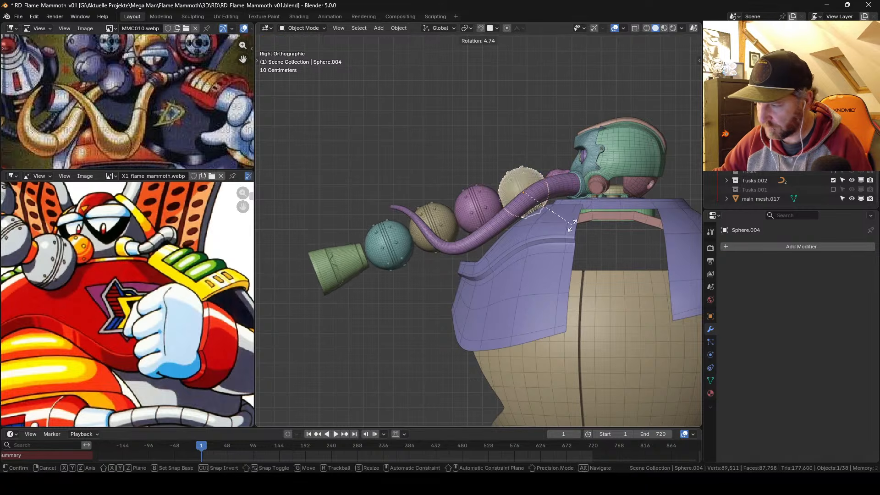
left_click(563, 210)
Step: Rotate the two outermost trunk spheres so the end of the trunk and its nozzle hang straight down
left_click(443, 265)
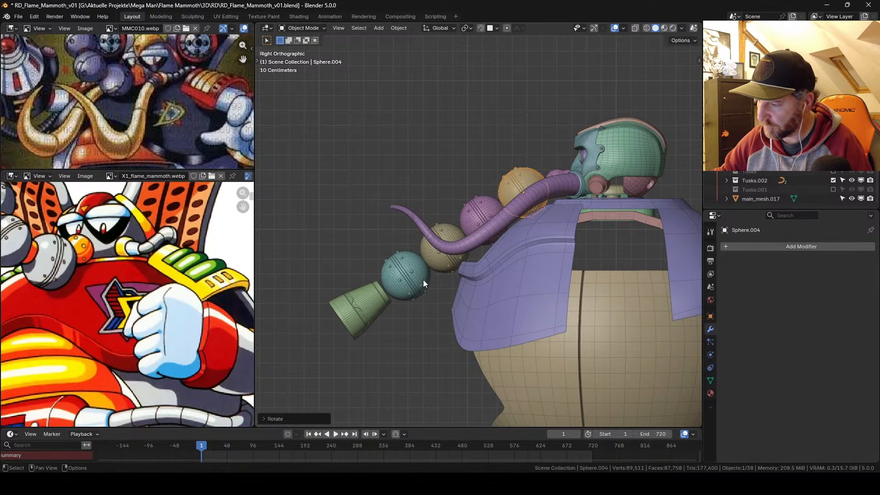
key("r")
left_click(435, 317)
left_click(443, 309)
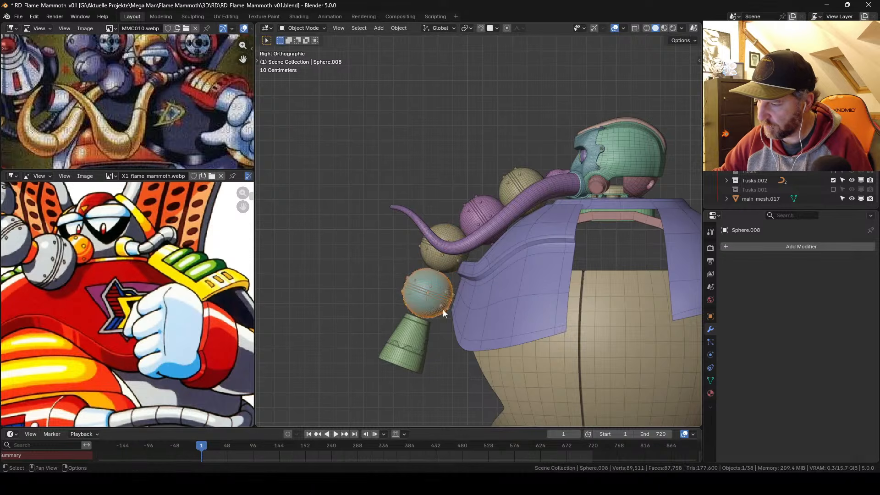
key("r")
left_click(490, 277)
middle_click_drag(491, 277, 506, 208)
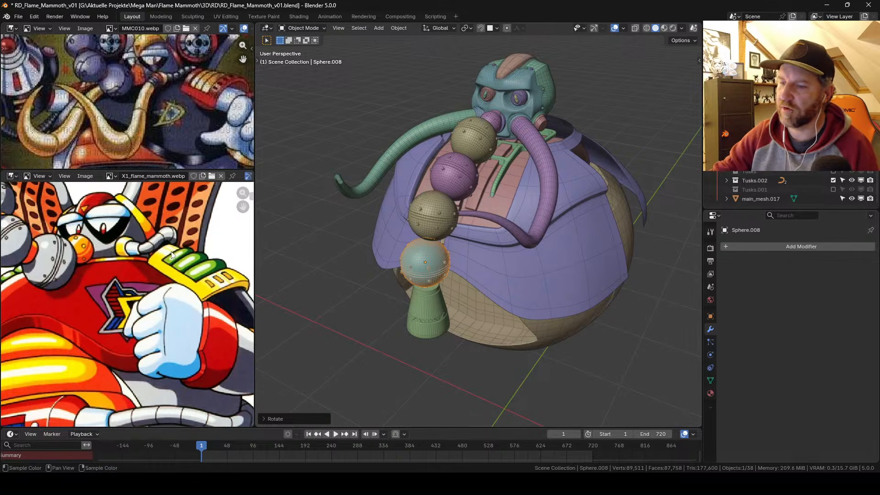
Step: Compare the posed model with both reference images and thicken the tusk curve at its middle control point
mouse_move(171, 255)
middle_mouse_down("ctrl")
mouse_move(170, 277)
mouse_move(195, 253)
mouse_move(190, 262)
mouse_move(180, 251)
mouse_move(177, 265)
middle_mouse_up("ctrl")
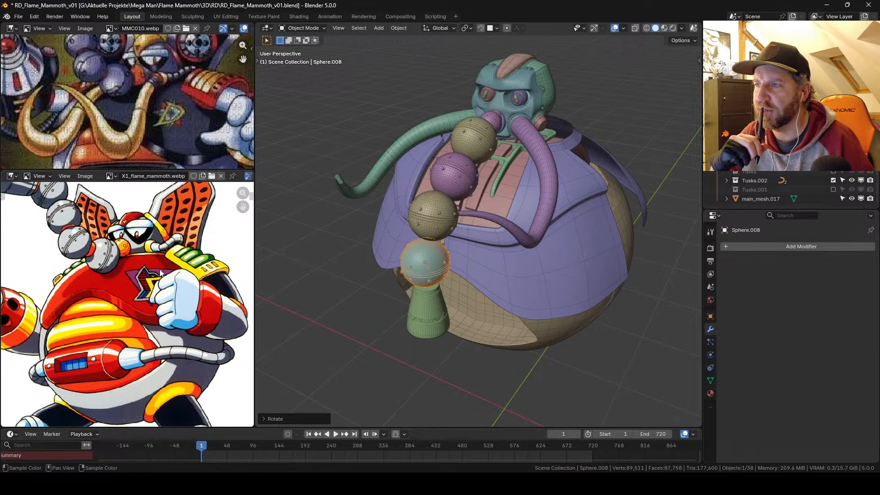
middle_click_drag(488, 183, 528, 219)
left_click(468, 219)
scroll(510, 229, "up", 2)
middle_click_drag(165, 131, 188, 120)
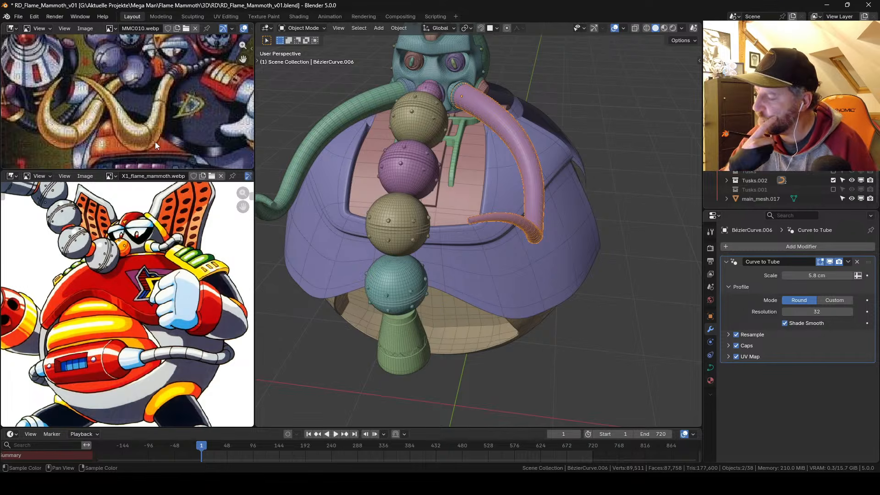
middle_click_drag(559, 185, 482, 226)
key("Tab")
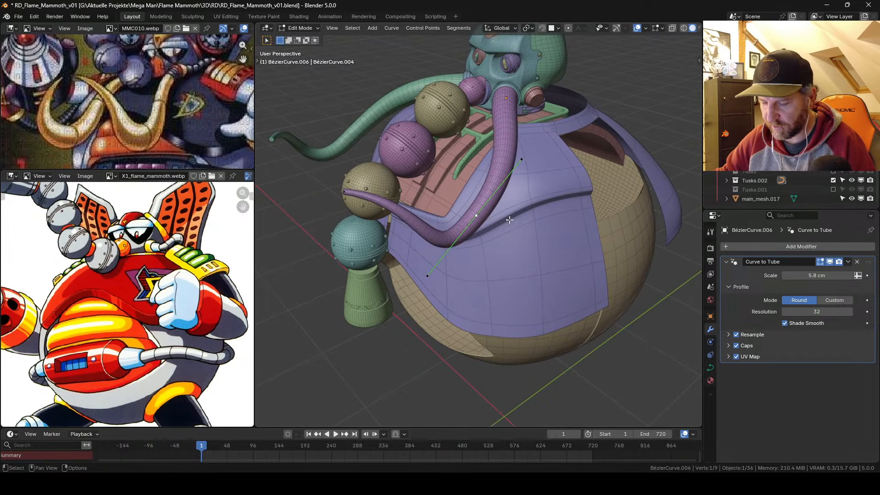
key("alt+s")
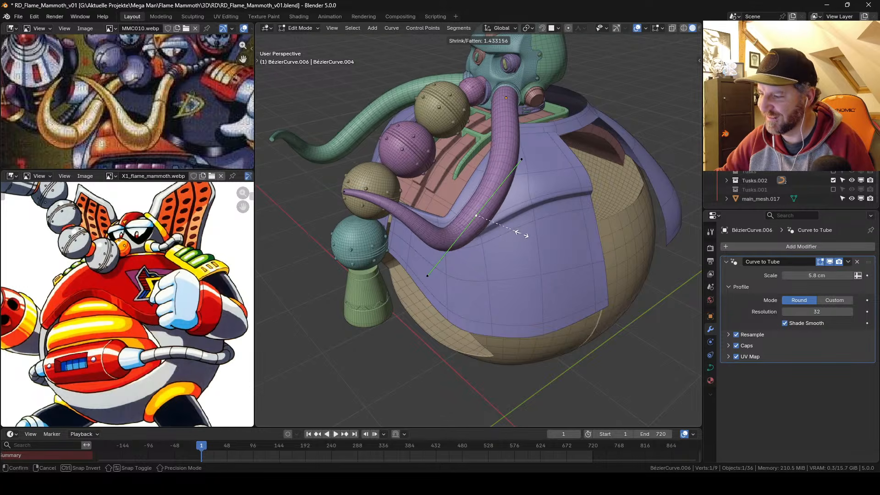
left_click(573, 239)
middle_click_drag(573, 239, 508, 282)
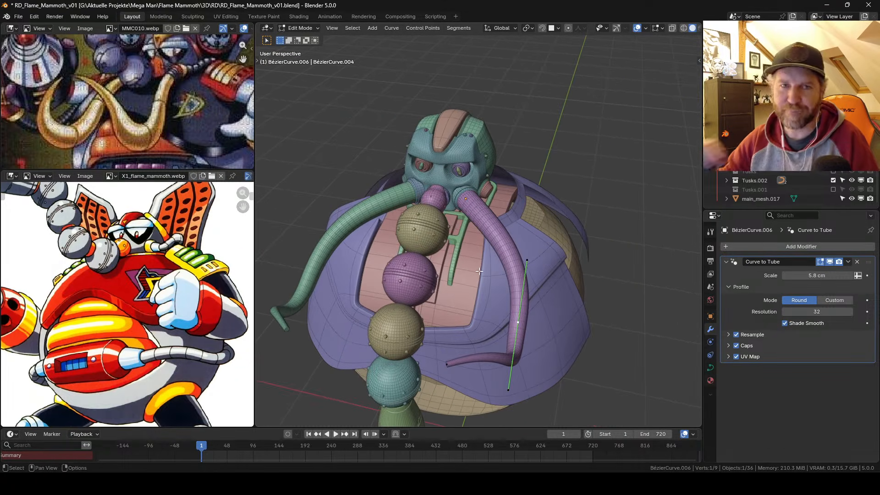
mouse_move(457, 216)
middle_mouse_down("ctrl")
mouse_move(458, 202)
mouse_move(470, 197)
mouse_move(468, 207)
mouse_move(446, 177)
mouse_move(488, 212)
mouse_move(432, 175)
mouse_move(494, 216)
mouse_move(467, 215)
mouse_move(467, 194)
mouse_move(470, 212)
middle_mouse_up("ctrl")
key("Tab")
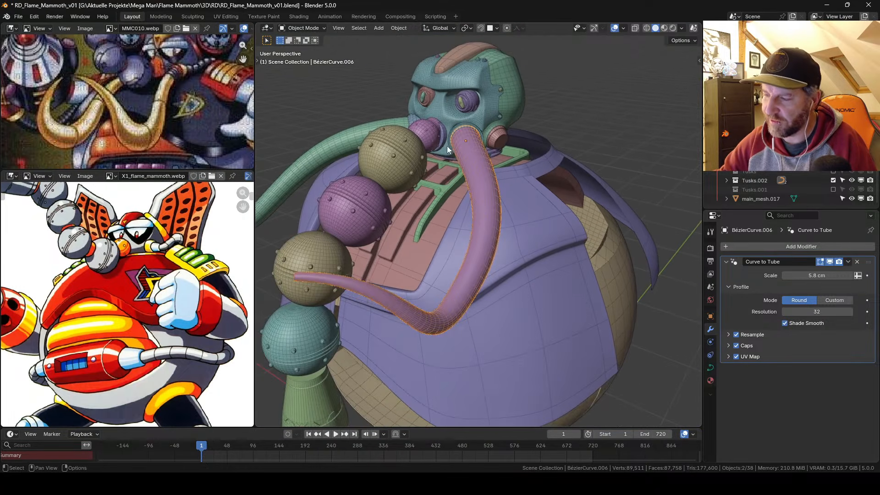
Step: Fine-tune the curve radius at the tusk's middle control point and check the tusk in Object Mode
middle_click_drag(447, 145, 461, 253)
key("Tab")
key("alt+s")
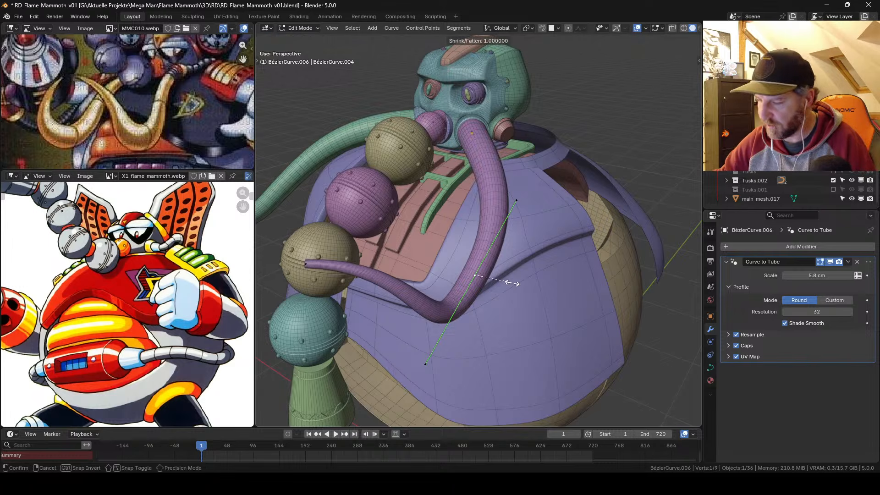
left_click(518, 283)
middle_click_drag(520, 283, 562, 263)
key("Tab")
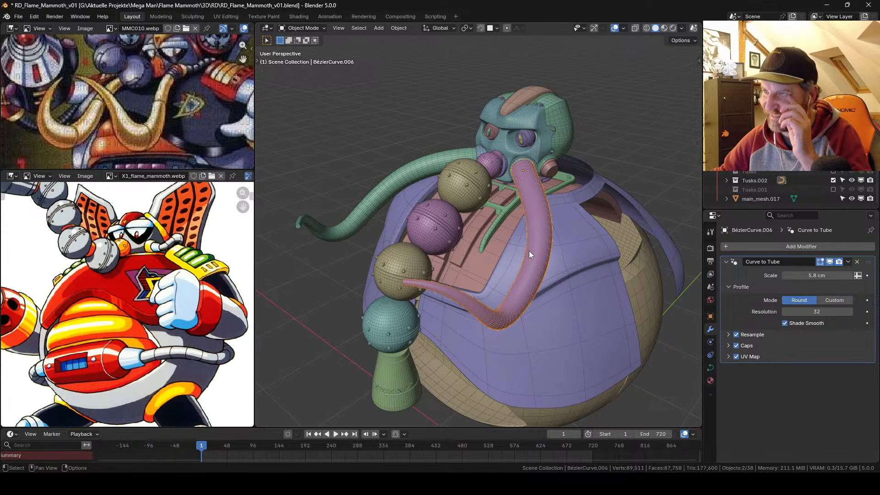
Step: Fatten the tusk's middle control point a little more, finish editing the curve and save the file
middle_click_drag(538, 277, 520, 244)
key("Tab")
left_click_drag(550, 260, 538, 250, "alt")
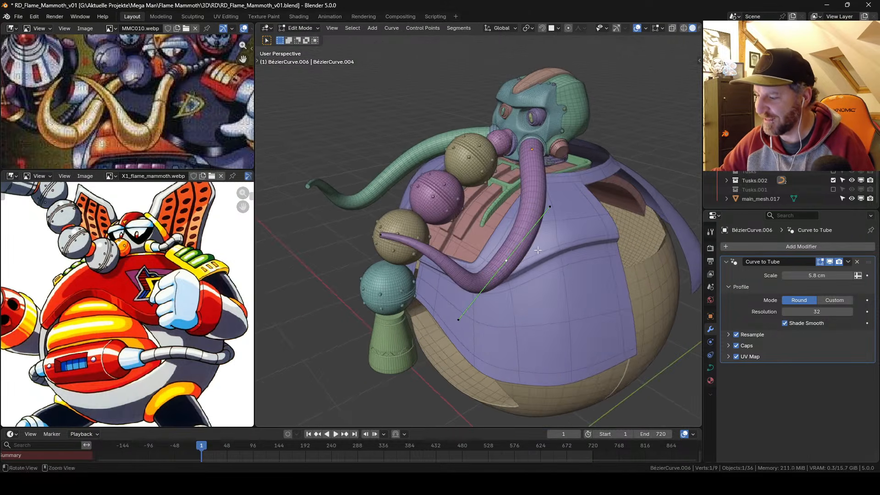
key("alt+s")
left_click(559, 266)
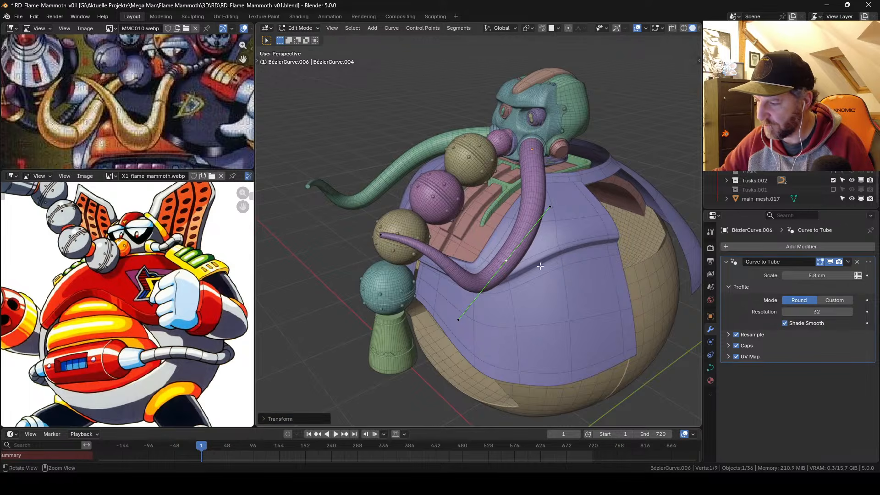
middle_click_drag(559, 266, 511, 249)
key("Tab")
key("ctrl+s")
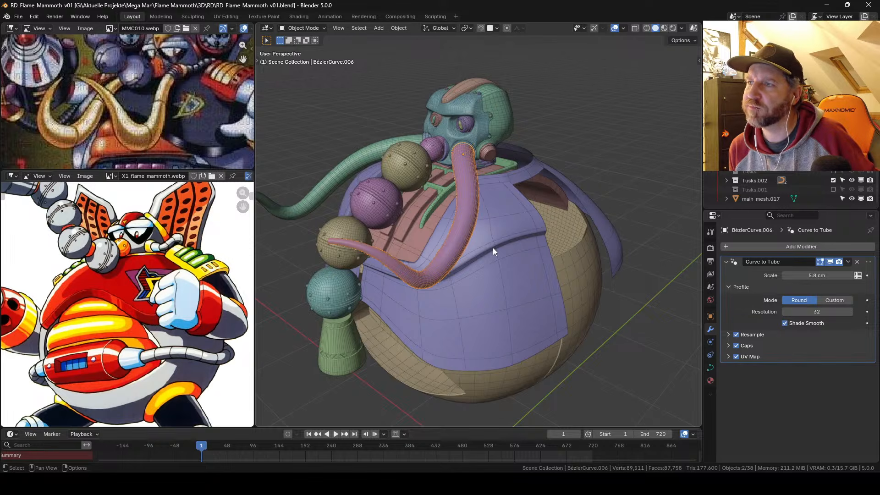
Step: Examine the model from several angles, toggle the tusk collections for comparison and return to only Tusks.002
middle_click_drag(443, 252, 455, 232, "shift")
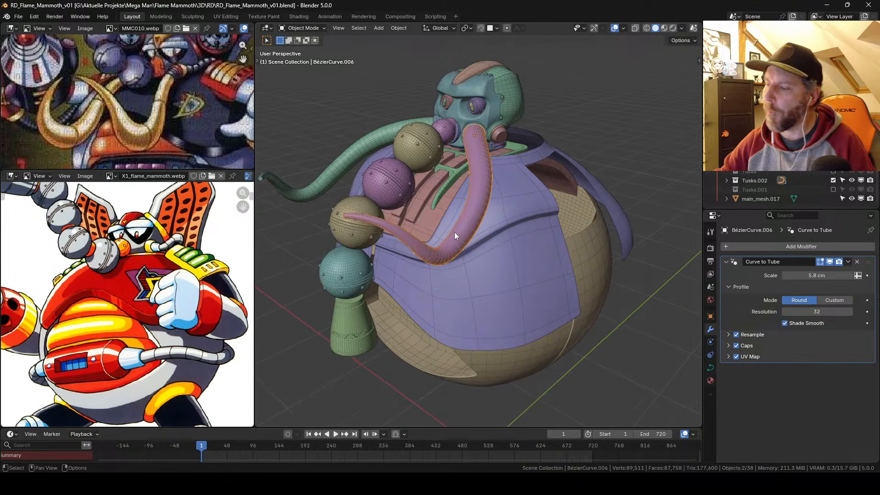
middle_click_drag(464, 201, 482, 230, "ctrl")
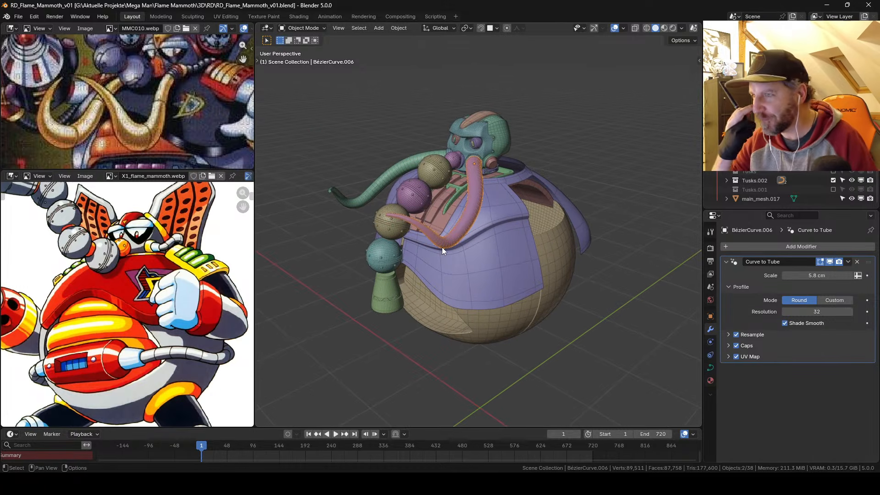
middle_click_drag(442, 247, 487, 235)
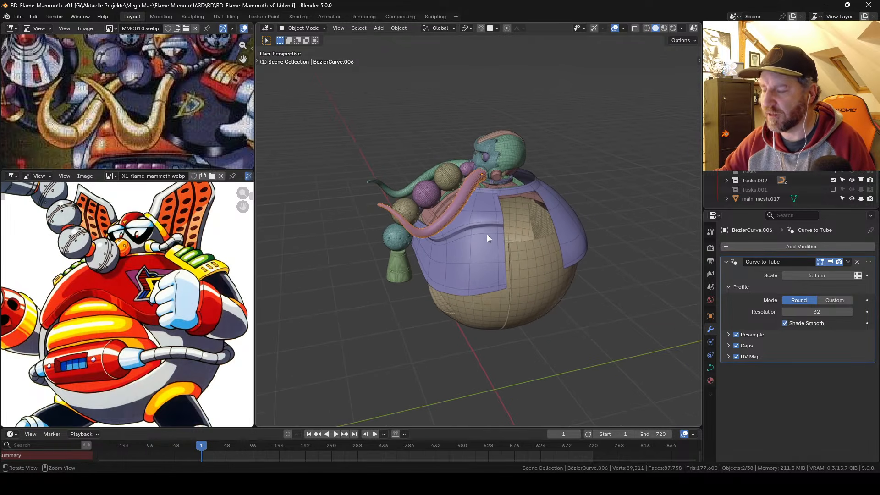
left_click(834, 180)
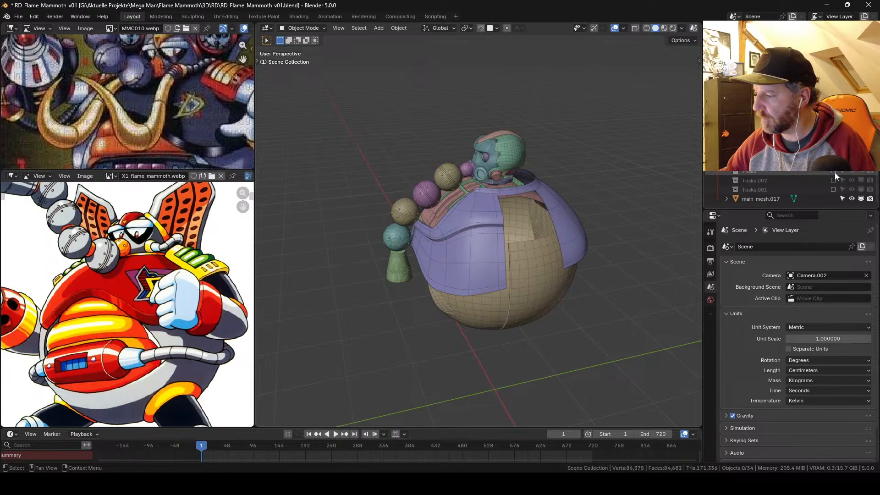
left_click(834, 189)
left_click(834, 190)
left_click(833, 180)
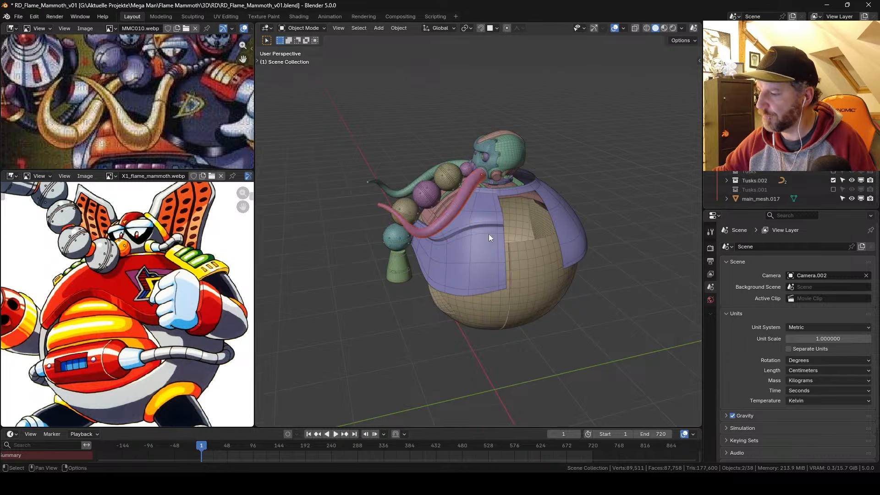
scroll(481, 229, "up", 2)
Step: Rotate the middle control point of the tusk curve in the right side view, return to Object Mode and save the file
middle_click_drag(467, 219, 522, 213)
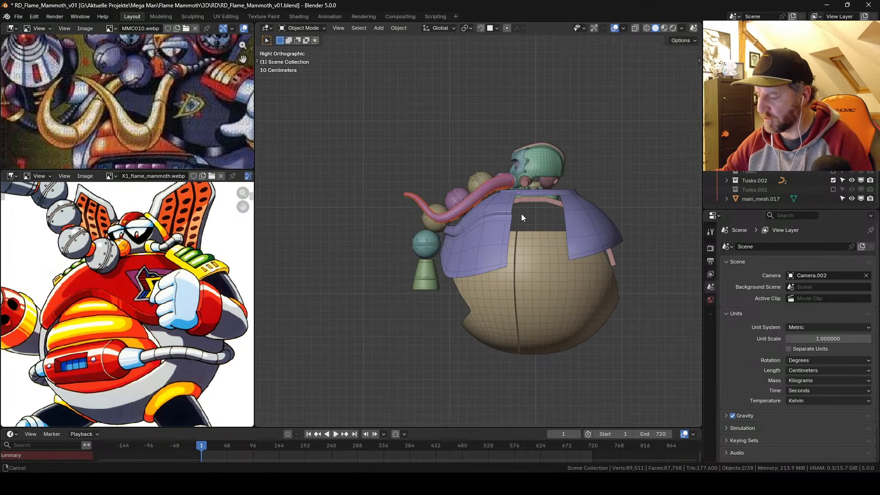
left_click(474, 201)
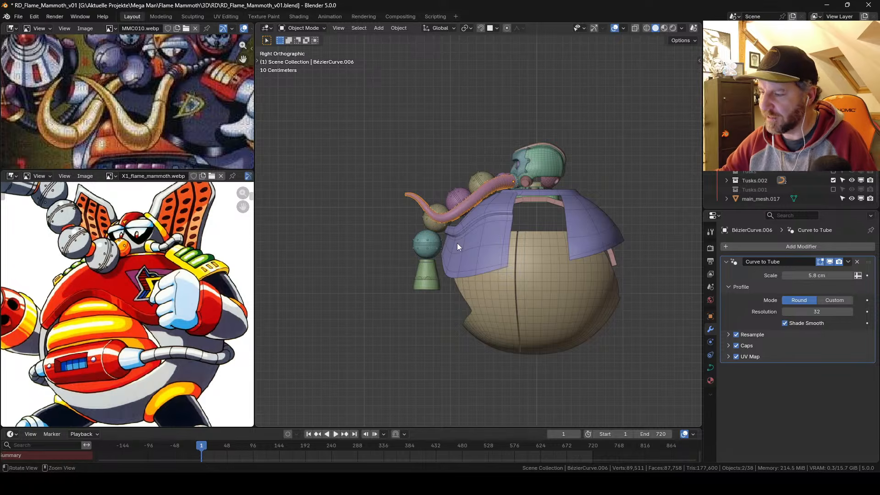
middle_click_drag(458, 243, 475, 209, "ctrl")
key("Tab")
key("r")
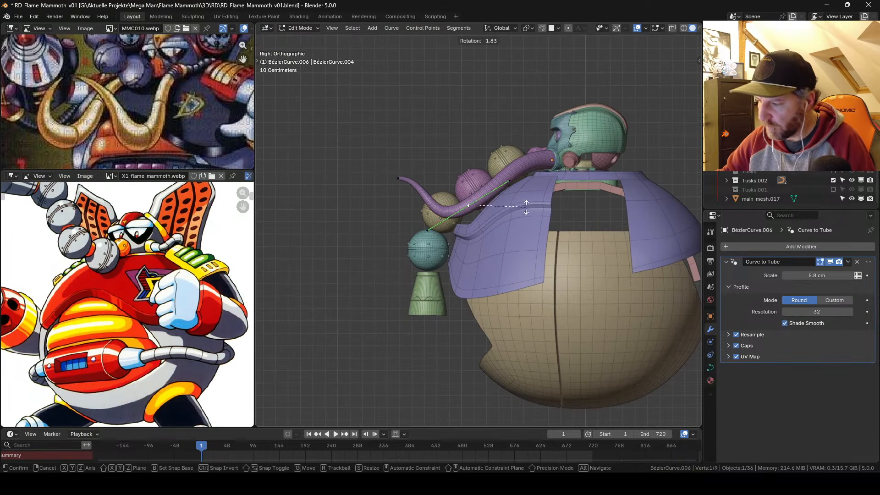
left_click(525, 220)
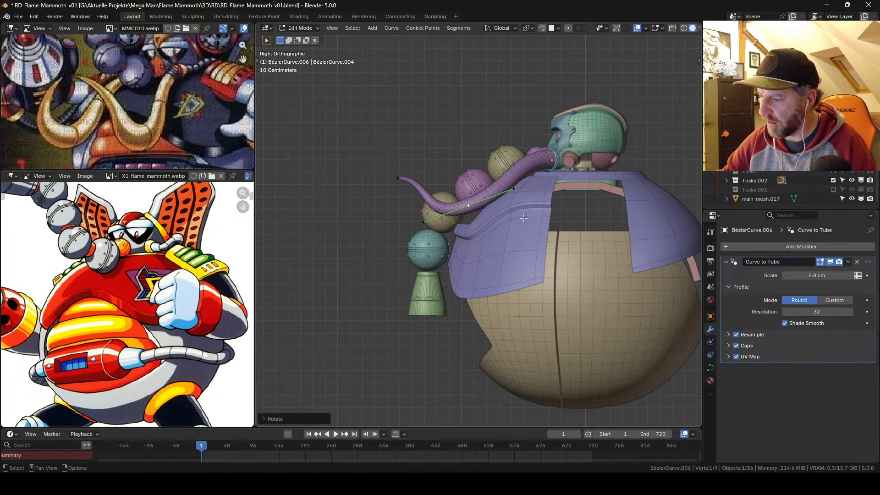
middle_click_drag(525, 220, 511, 227)
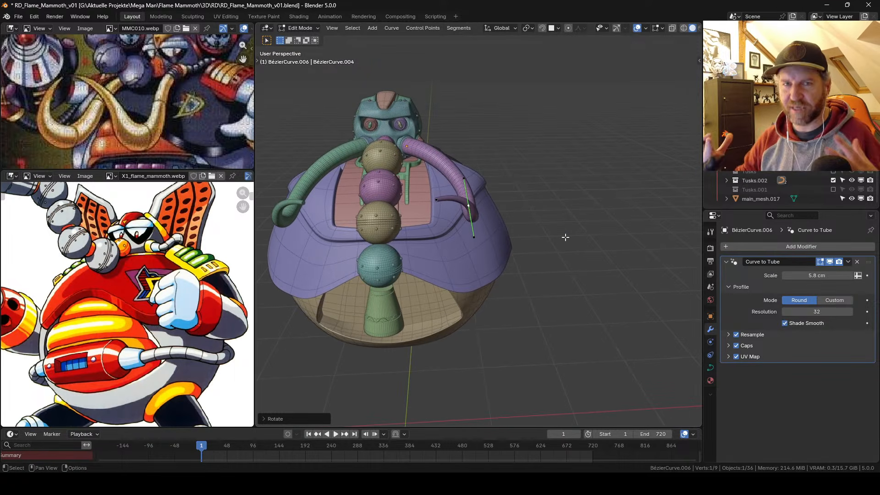
key("Tab")
key("ctrl+s")
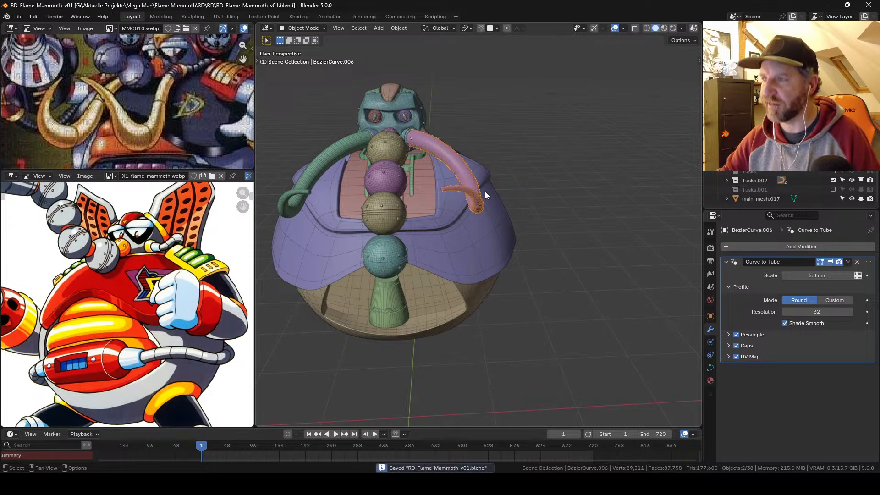
Step: Parent both tusks and the face parts to the helmet, using the helmet as the active object
middle_click_drag(483, 222, 485, 213)
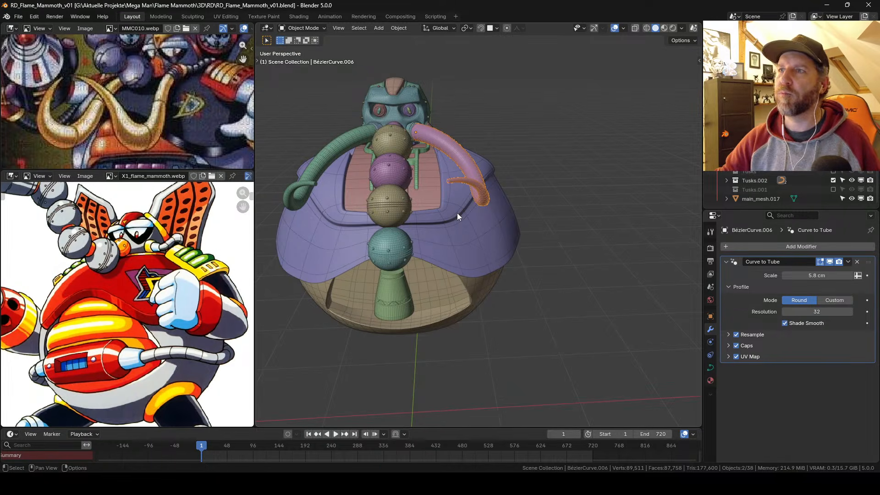
middle_click_drag(504, 198, 516, 164)
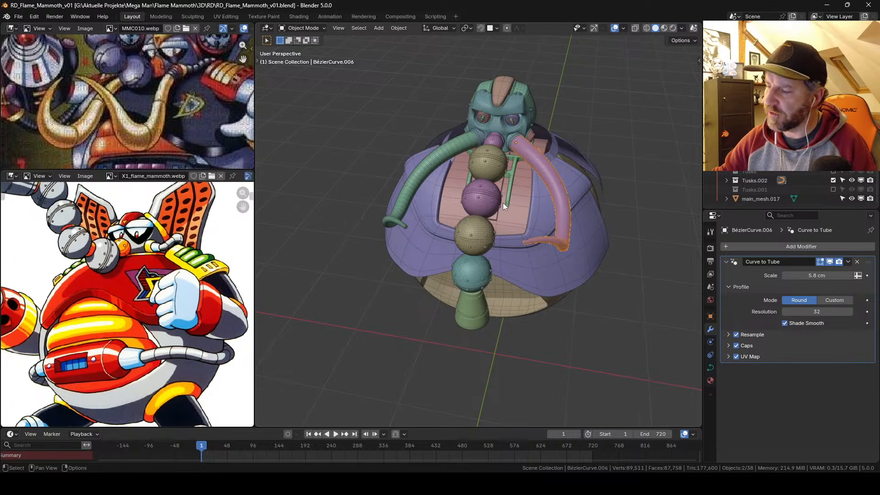
mouse_move(503, 206)
middle_mouse_down()
mouse_move(485, 217)
mouse_move(553, 229)
mouse_move(558, 198)
mouse_move(541, 189)
mouse_move(538, 199)
mouse_move(530, 182)
mouse_move(519, 210)
mouse_move(526, 147)
mouse_move(513, 216)
middle_mouse_up()
left_click(455, 188, "shift")
left_click(520, 190, "shift")
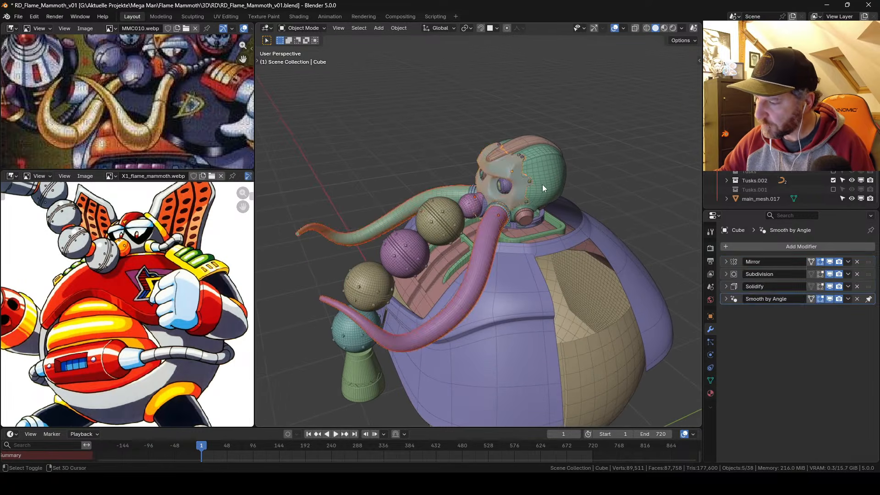
left_click(545, 182, "shift")
left_click(545, 183)
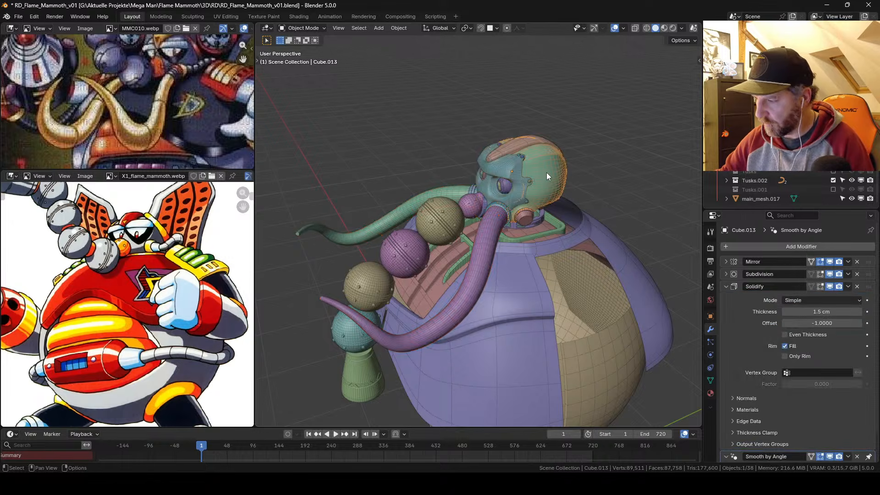
Step: Select the helmet from the side and try rotating it about the global Z axis
middle_click_drag(547, 172, 508, 186)
scroll(508, 185, "up", 2)
left_click(510, 169)
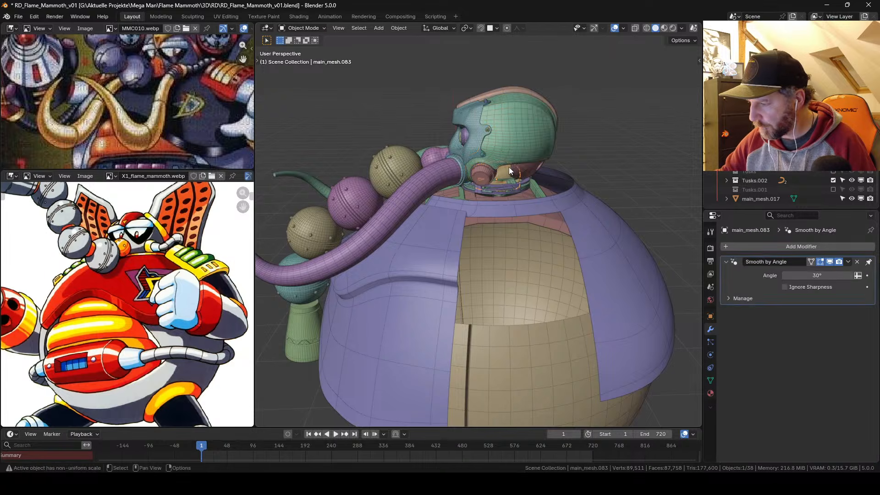
left_click(515, 145)
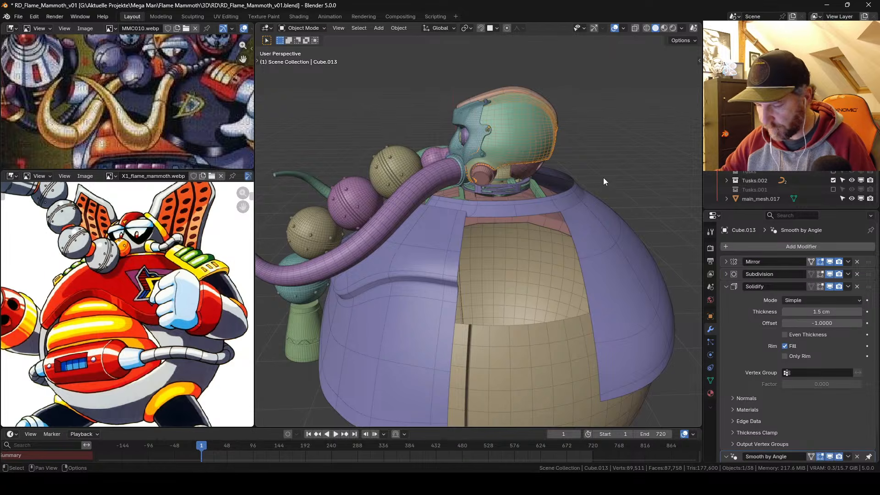
key("r")
key("z")
right_click(546, 163)
Step: Test turning the helmet with its attached tusks about the global Z axis from wider viewpoints
scroll(546, 164, "down", 3)
middle_click_drag(526, 211, 526, 211)
key("r")
key("z")
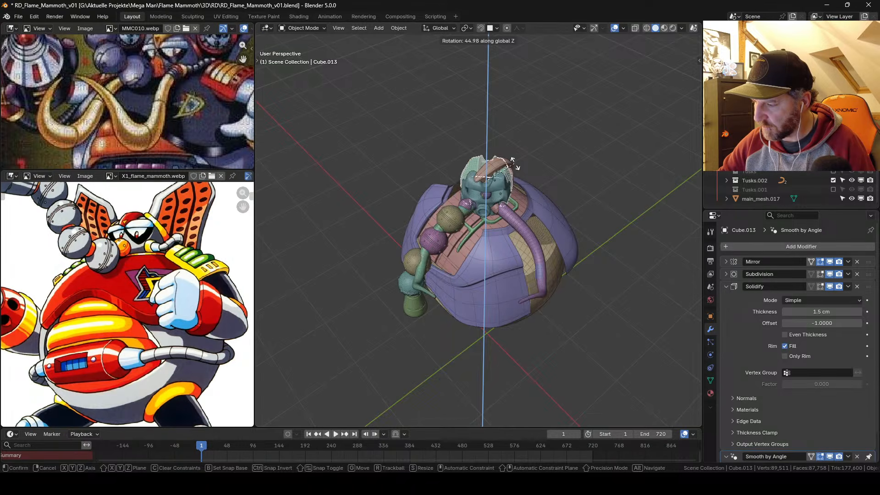
left_click(547, 190)
middle_click_drag(547, 191, 559, 216)
key("r")
key("z")
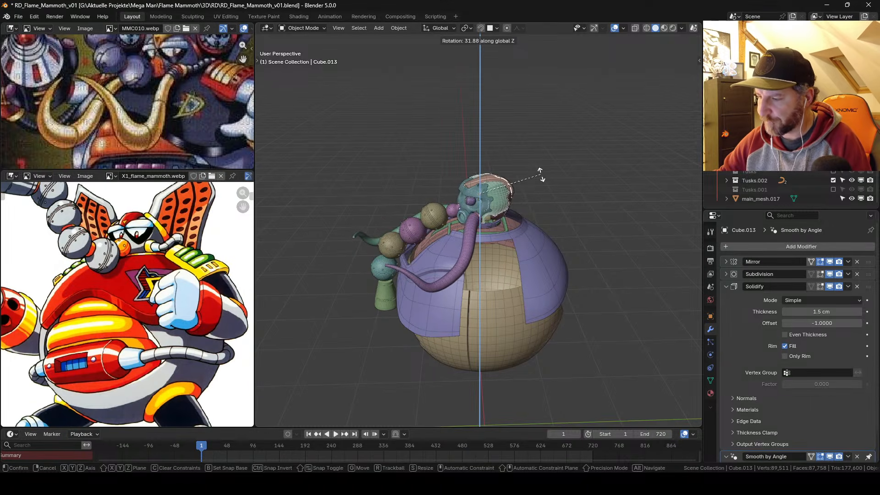
key("Escape")
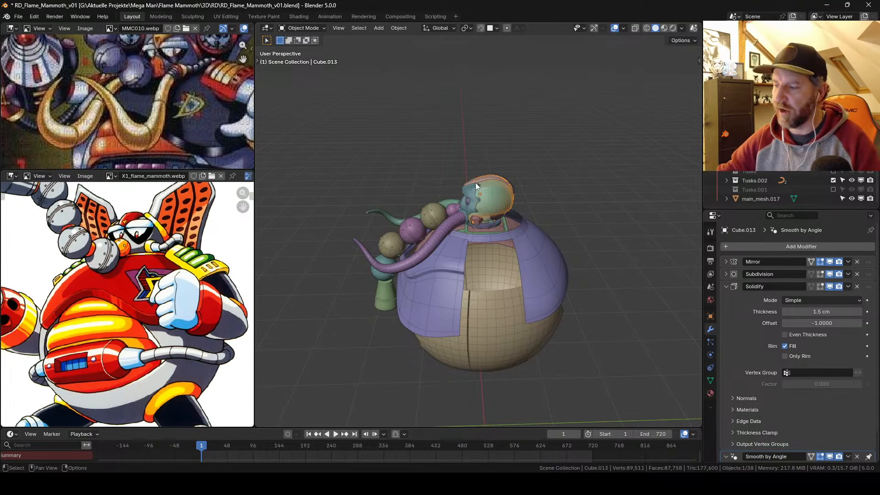
Step: Try rotating the curved Cylinder band beneath the chest armor in the right side view
middle_click_drag(475, 201, 615, 202)
left_click(459, 259)
key("r")
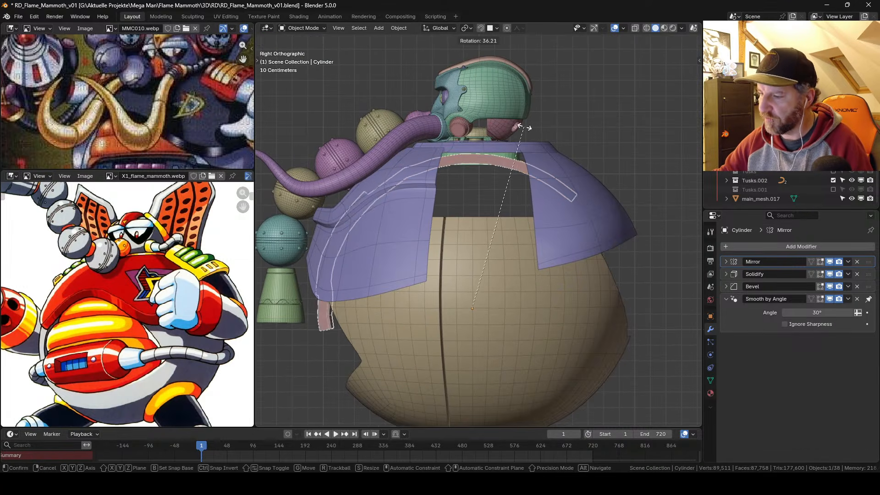
left_click(489, 104)
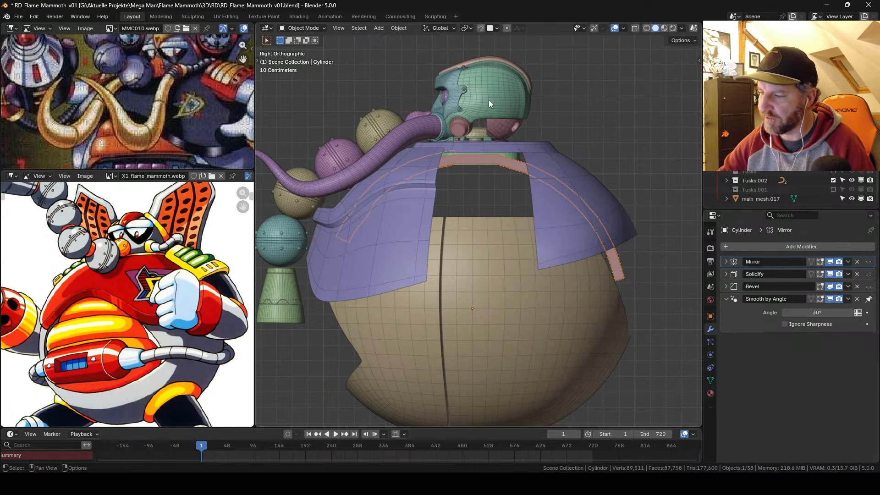
Step: Set the pivot to Active Element, try rotating the helmet around the Cylinder band and check the full-body reference
left_click(493, 100, "shift")
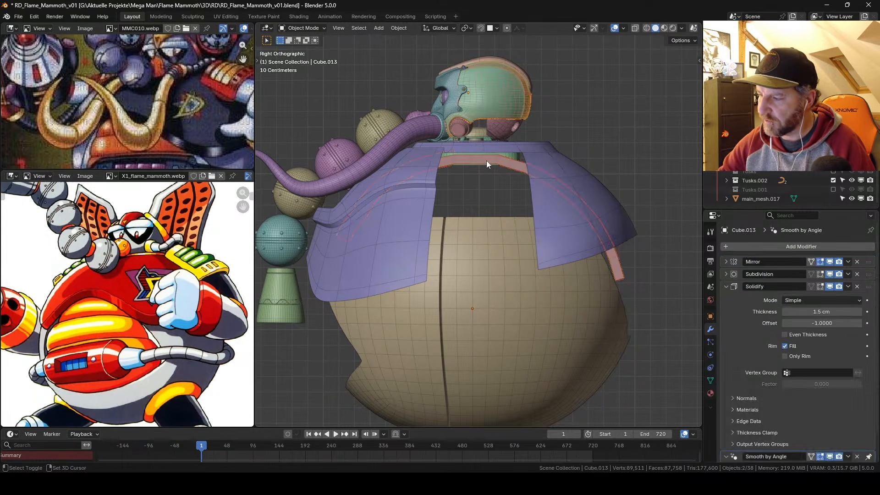
left_click(486, 160, "shift")
left_click(467, 28)
left_click(492, 91)
key("r")
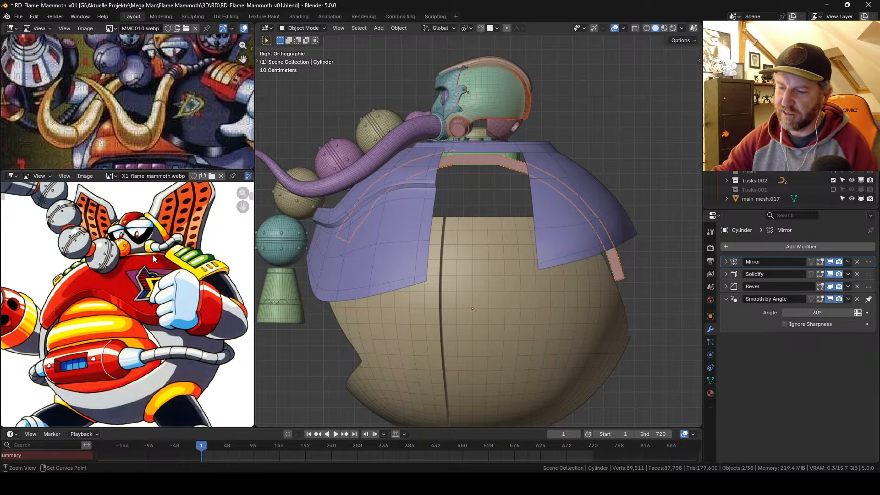
middle_click_drag(153, 255, 154, 270, "ctrl")
middle_click_drag(176, 298, 164, 269)
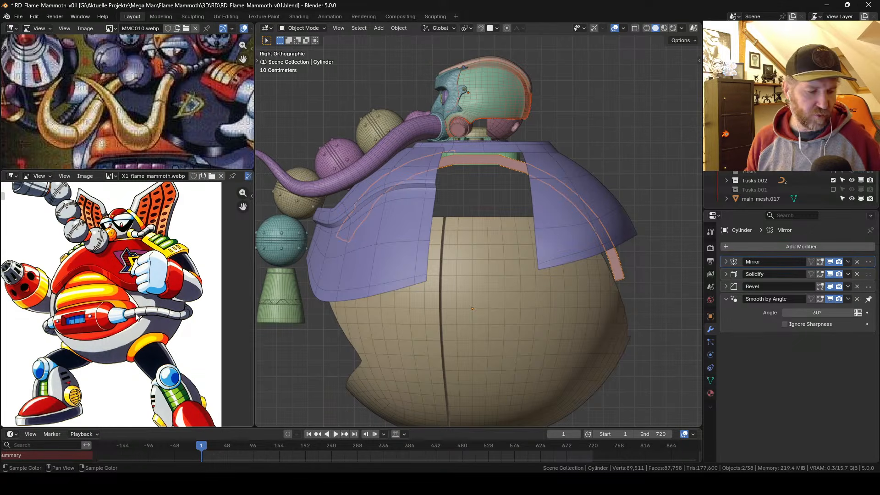
Step: Snap the 3D cursor to the belly's origin and set the transform pivot point to 3D Cursor
left_click(412, 208)
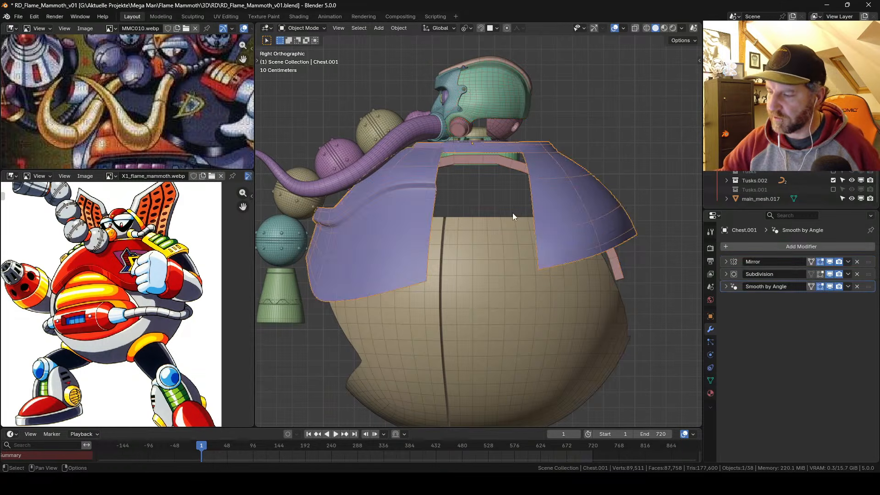
left_click(472, 303)
key("shift+s")
left_click(494, 334)
left_click(466, 28)
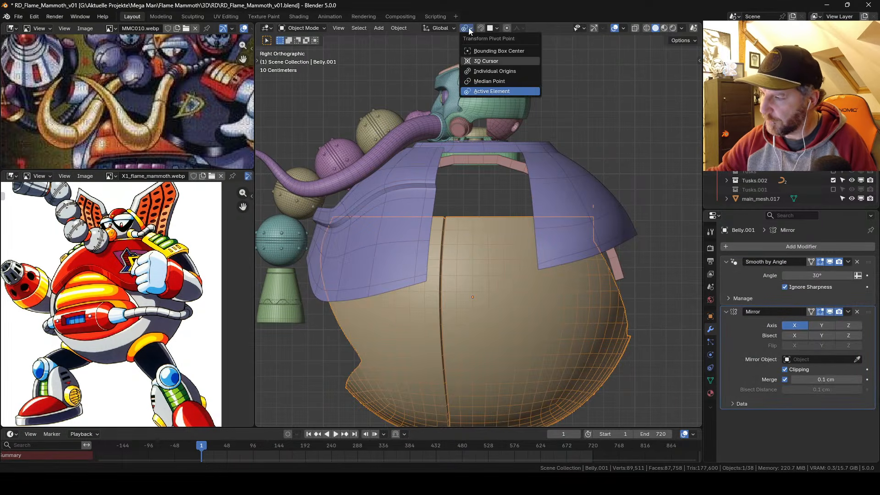
left_click(477, 51)
Step: Try rotating the chest armor and the Cylinder band around the 3D cursor at the belly's centre
left_click(550, 172)
key("r")
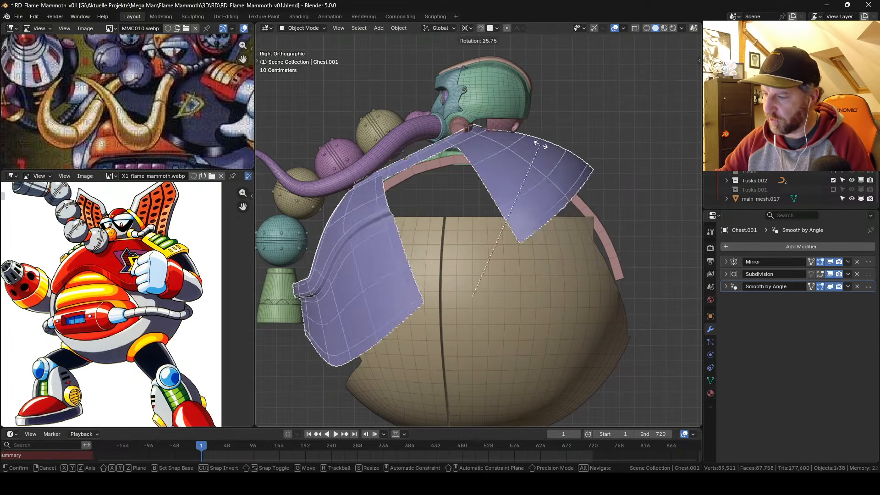
right_click(514, 161)
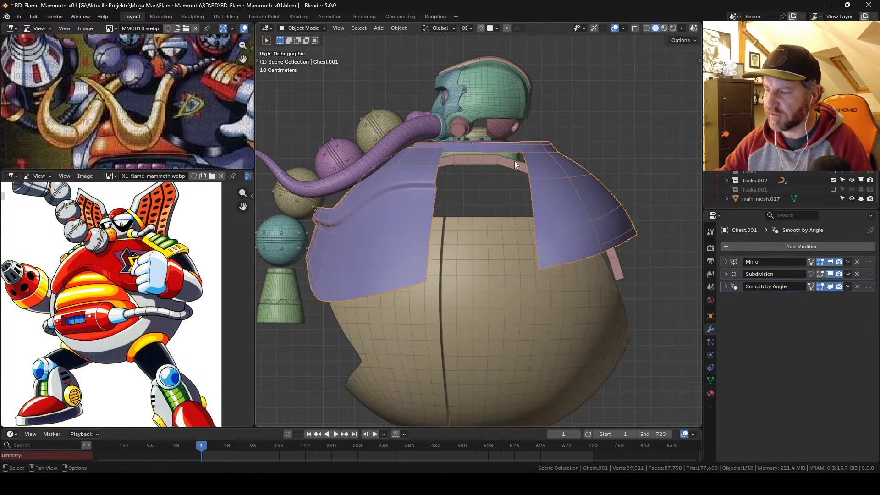
left_click(514, 161)
key("r")
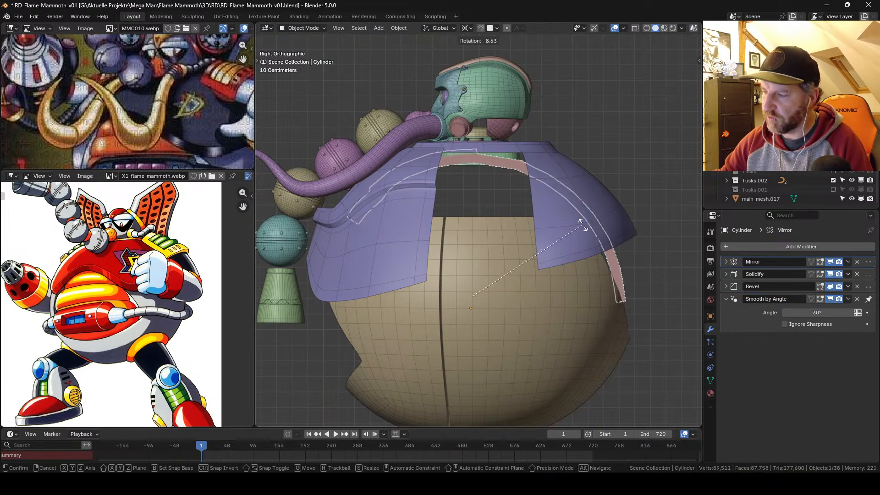
right_click(505, 115)
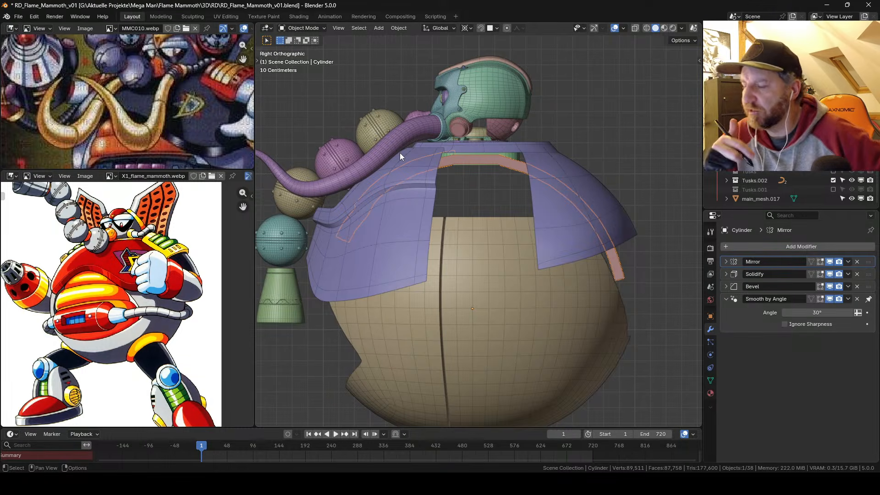
Step: Scale down the top trunk sphere's mesh in Edit Mode around its Median Point and compare it with the reference
middle_click_drag(434, 201, 439, 155)
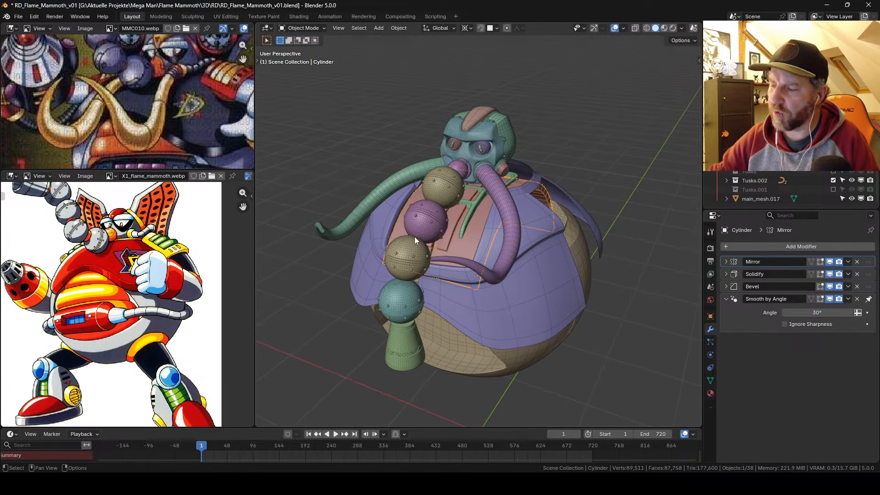
middle_click_drag(415, 237, 439, 191)
left_click(447, 194)
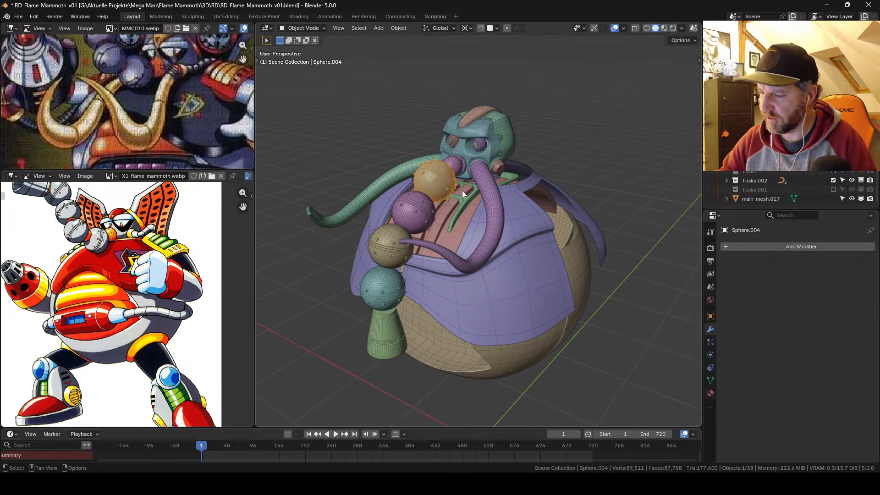
key("Tab")
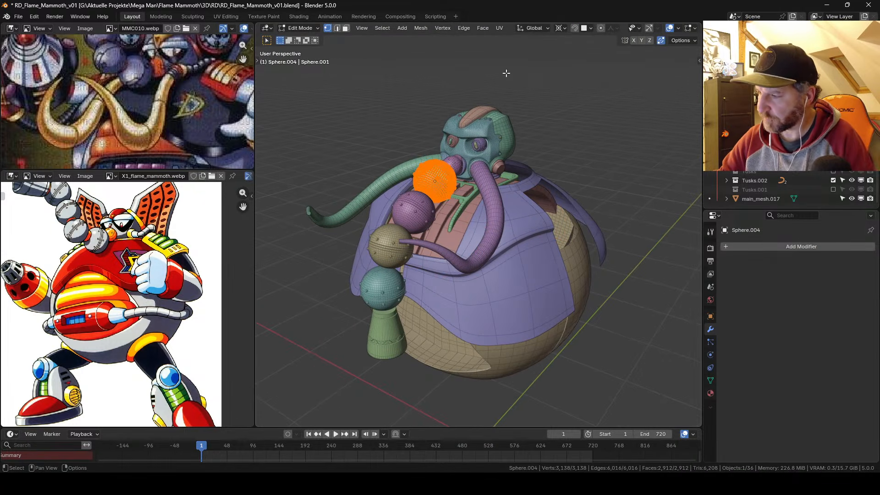
left_click(564, 26)
left_click(591, 82)
key("s")
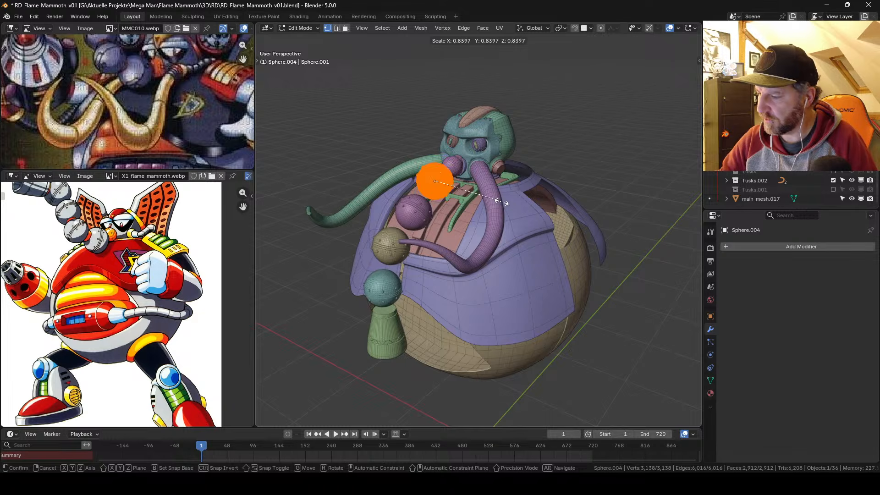
left_click(504, 204)
middle_click_drag(504, 203, 488, 212)
scroll(495, 228, "up", 2)
middle_click_drag(152, 265, 166, 295)
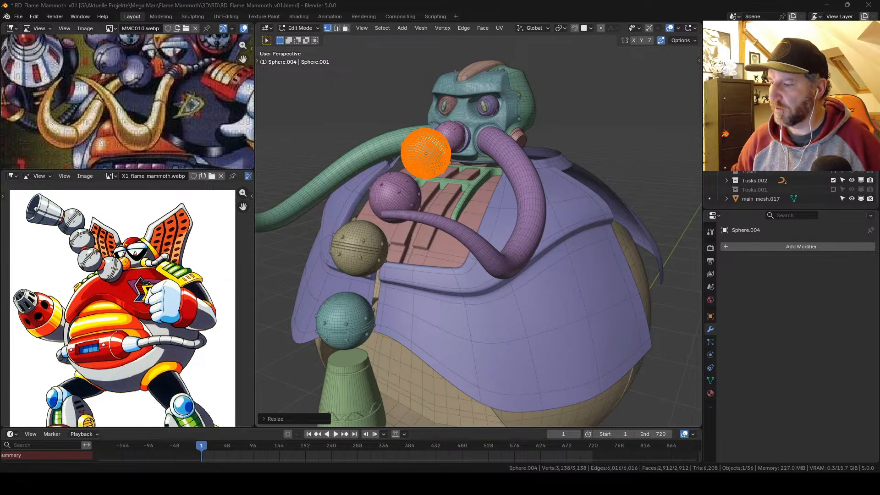
Step: Undo the trunk sphere's mesh scaling and return to Object Mode
middle_click_drag(486, 206, 479, 225)
key("Tab")
key("ctrl+z")
key("ctrl+z")
key("Tab")
scroll(499, 200, "down", 2)
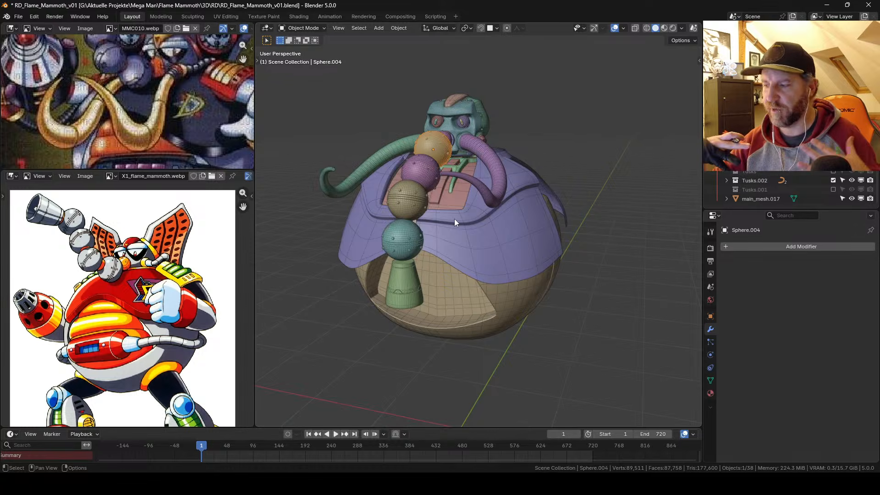
Step: Exclude the trunk's collection from the view layer, check the head and tusks without it, and save the file
scroll(779, 188, "up", 3)
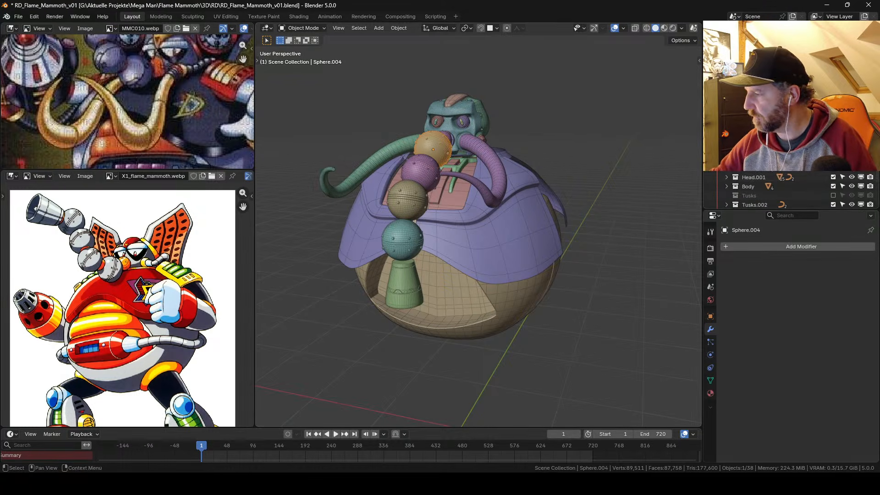
left_click(834, 168)
middle_click_drag(556, 252, 482, 240)
middle_click_drag(489, 277, 455, 255)
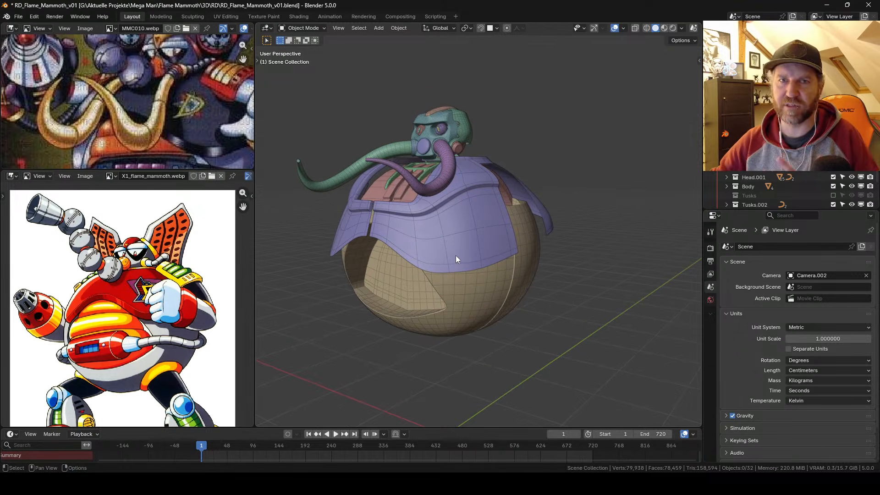
middle_click_drag(464, 222, 518, 210, "shift")
key("ctrl+s")
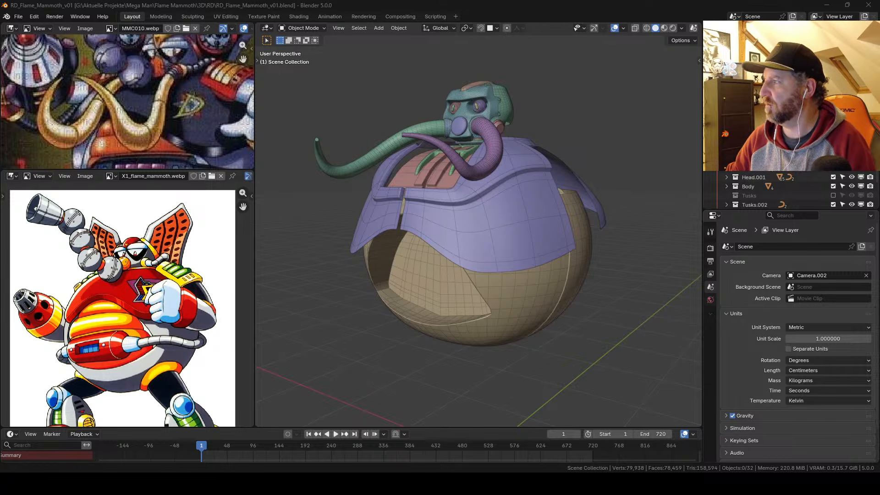
Step: Replace the MMC010.webp reference with Hulk_Buster.webp and examine the armor at a larger size
left_click_drag(282, 108, 79, 97)
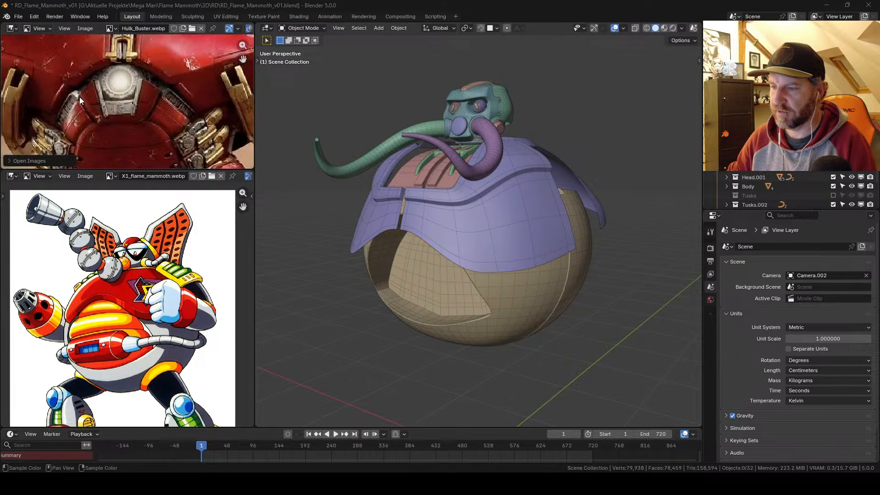
left_click_drag(172, 170, 166, 324)
scroll(150, 138, "down", 3)
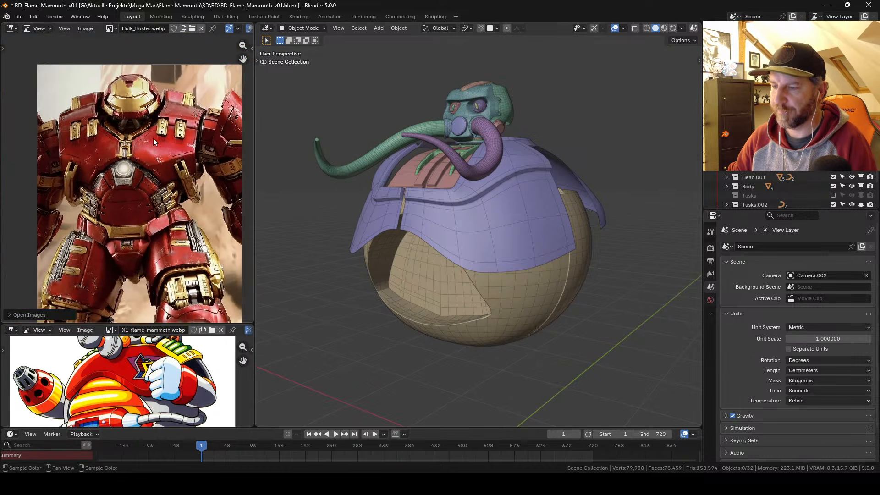
middle_click_drag(153, 137, 151, 119)
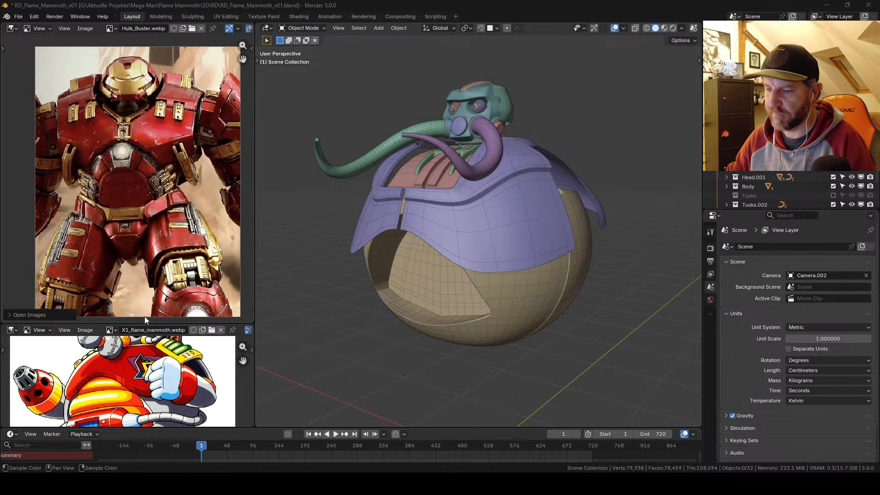
left_click_drag(139, 323, 148, 159)
Step: Replace the X1_flame_mammoth.webp reference with the second Hulkbuster image, png-clipart-iron-man-hulkbusters-thanos-ultron-hulk-buster.png
left_click_drag(231, 250, 161, 267)
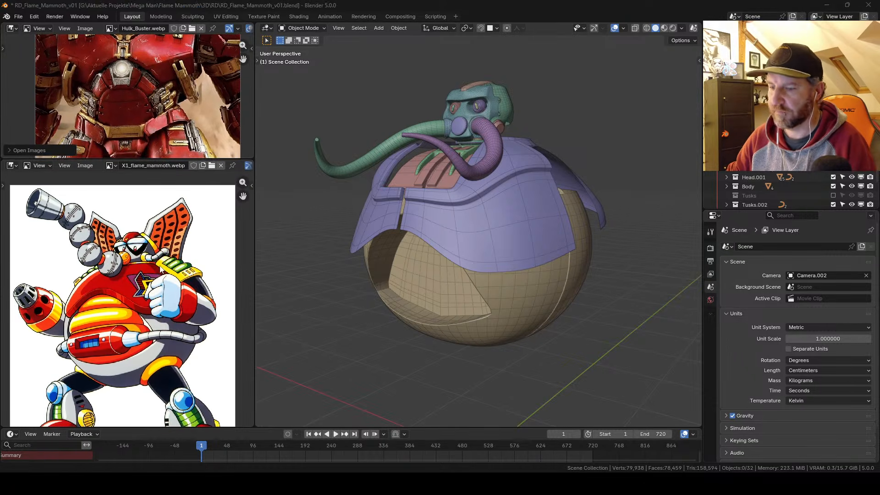
scroll(145, 279, "up", 3)
scroll(153, 288, "down", 2)
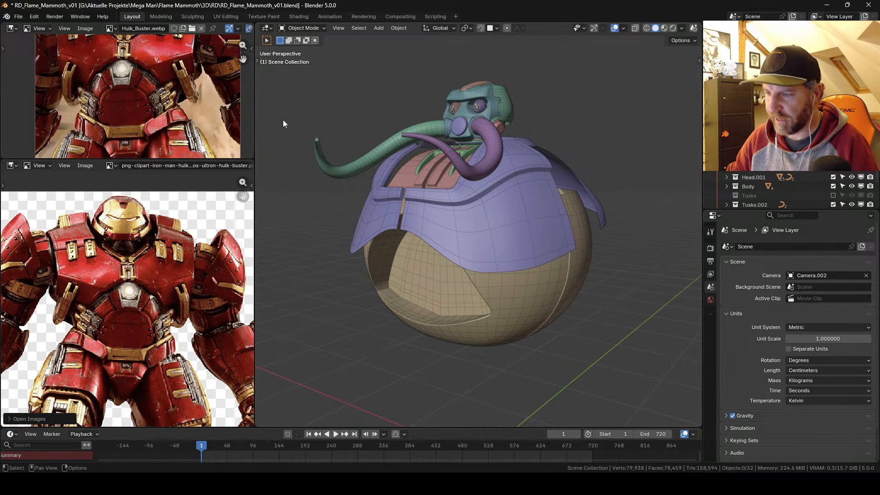
Step: Detach the Hulk_Buster.webp image editor into its own window and close that window
left_click_drag(253, 158, 241, 66)
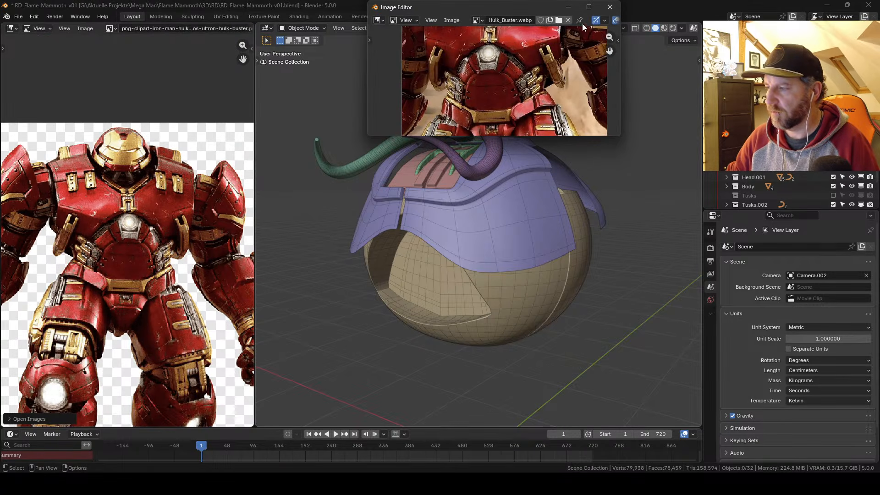
left_click_drag(536, 9, 272, 101)
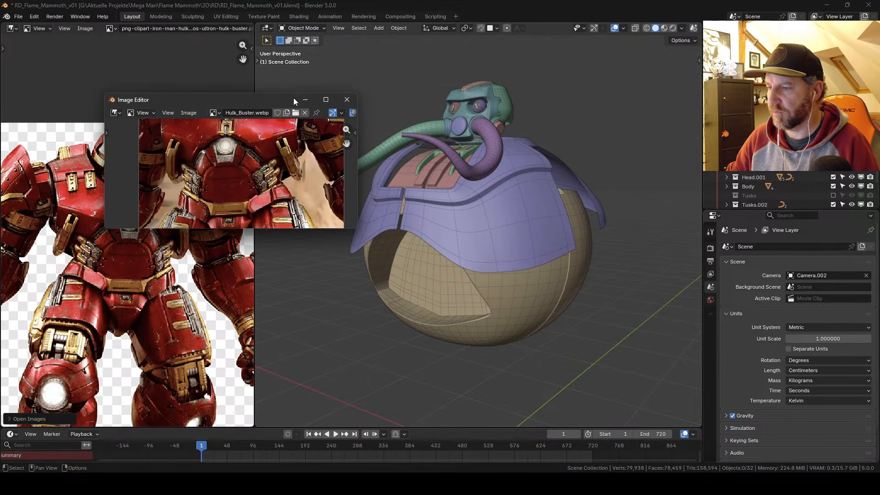
left_click(327, 93)
Step: Split the reference image editor and the 3D viewport in two, showing X1_flame_mammoth.webp above the Hulkbuster PNG
left_click_drag(254, 23, 250, 200)
left_click_drag(258, 23, 455, 138)
left_click(115, 28)
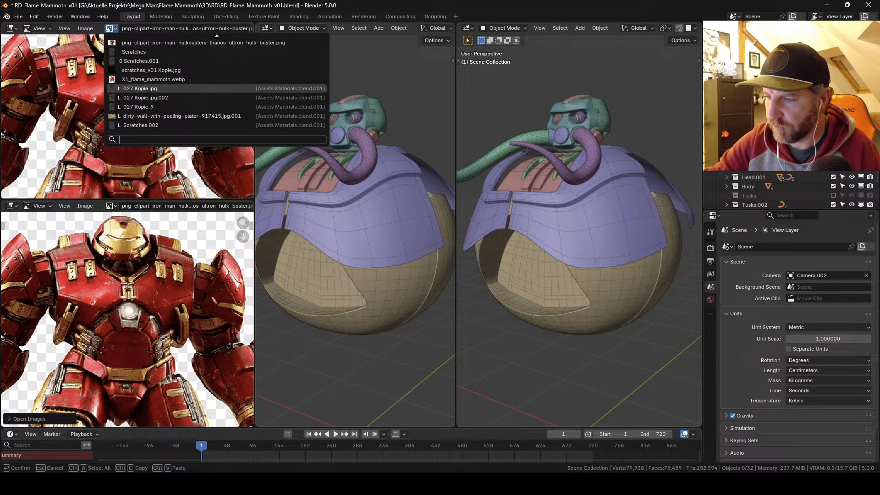
left_click(151, 104)
scroll(195, 193, "down", 3)
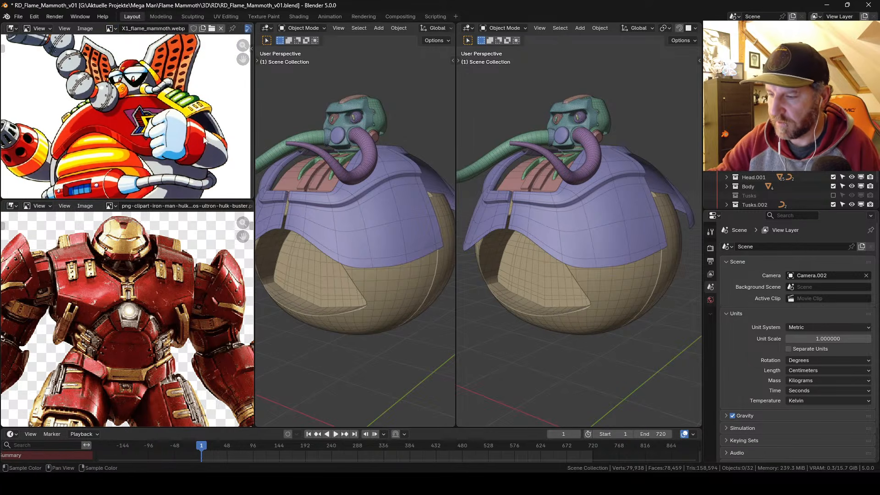
Step: Turn the viewport beside the references into an Image Editor with Hulk_Buster.webp and compare its armor with the mammoth artwork
left_click(266, 28)
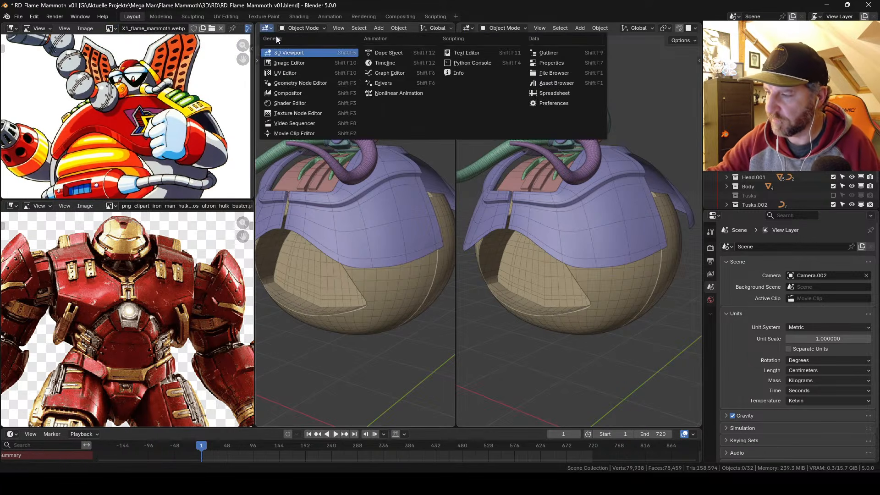
left_click(289, 62)
left_click(365, 28)
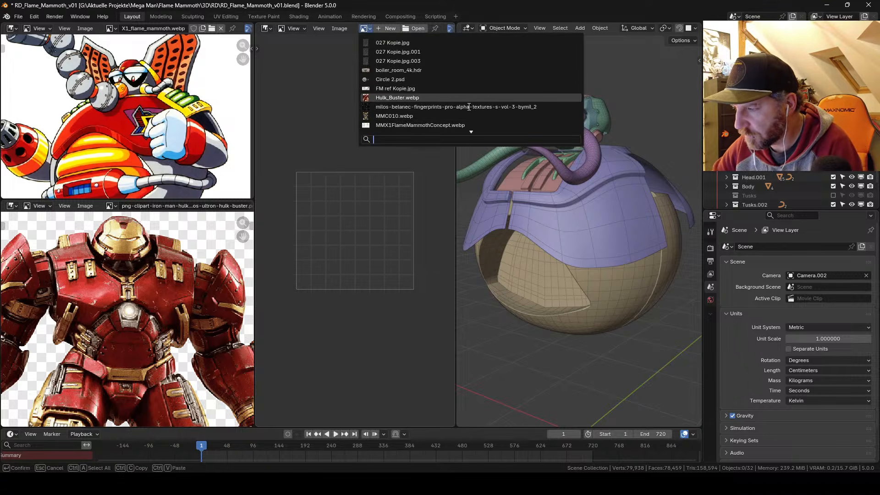
key("Return")
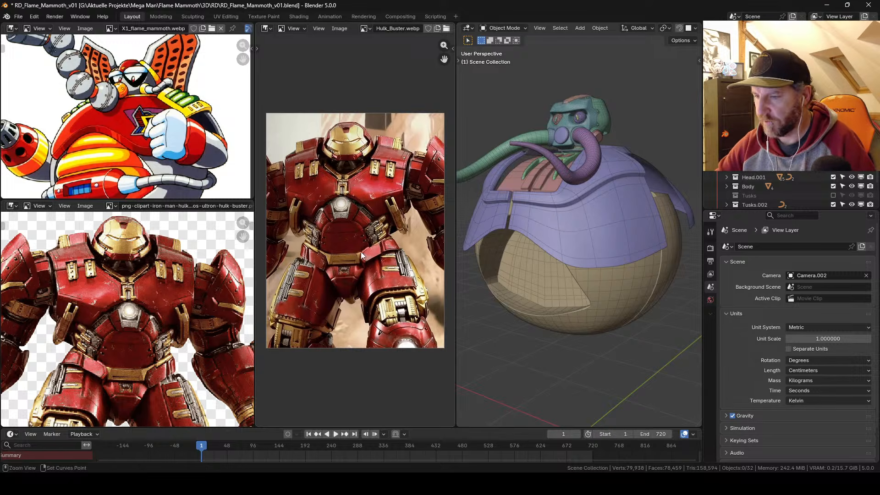
middle_click_drag(139, 135, 160, 134)
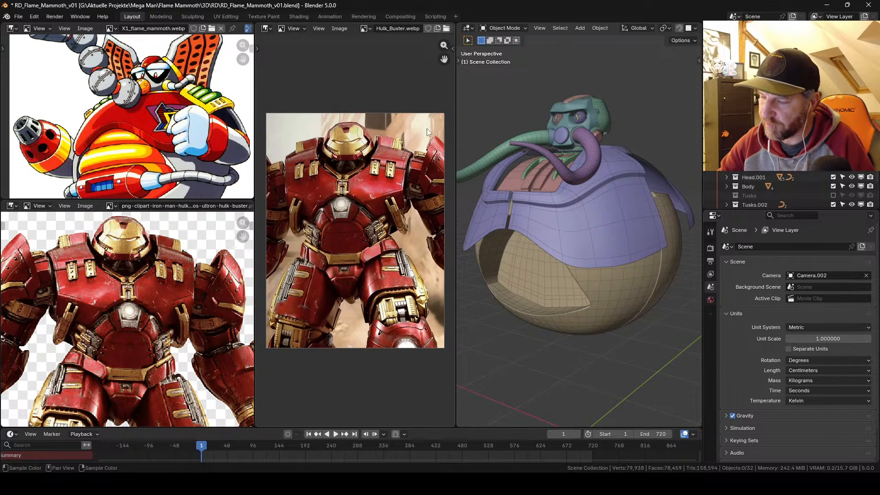
middle_click_drag(390, 172, 367, 172)
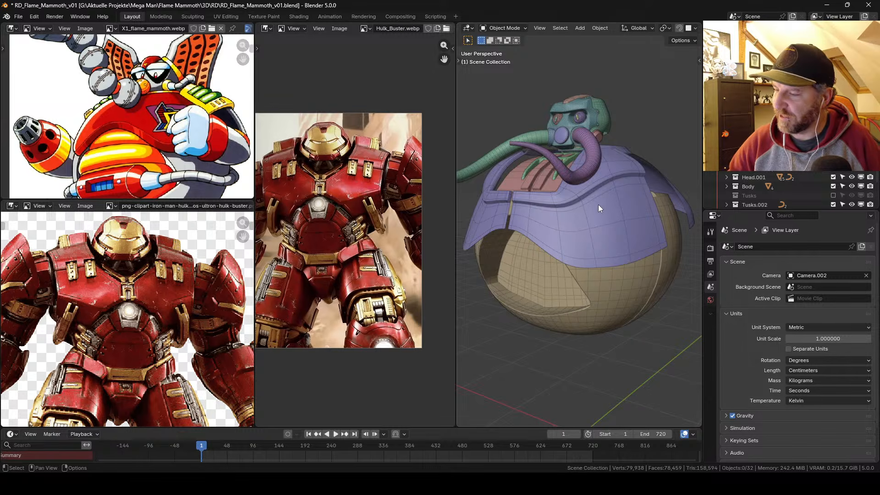
middle_click_drag(371, 178, 366, 184)
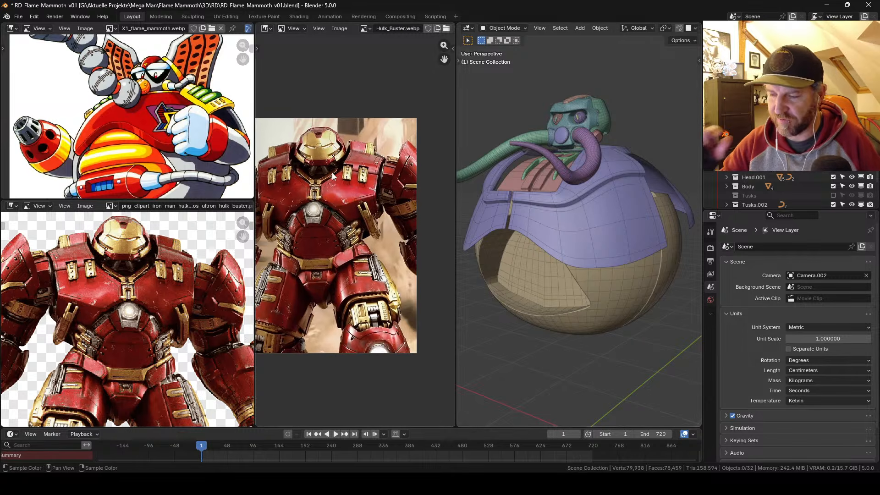
Step: Merge the Hulk_Buster.webp editor's area into the 3D viewport and widen the two remaining reference image editors
left_click_drag(255, 165, 226, 165)
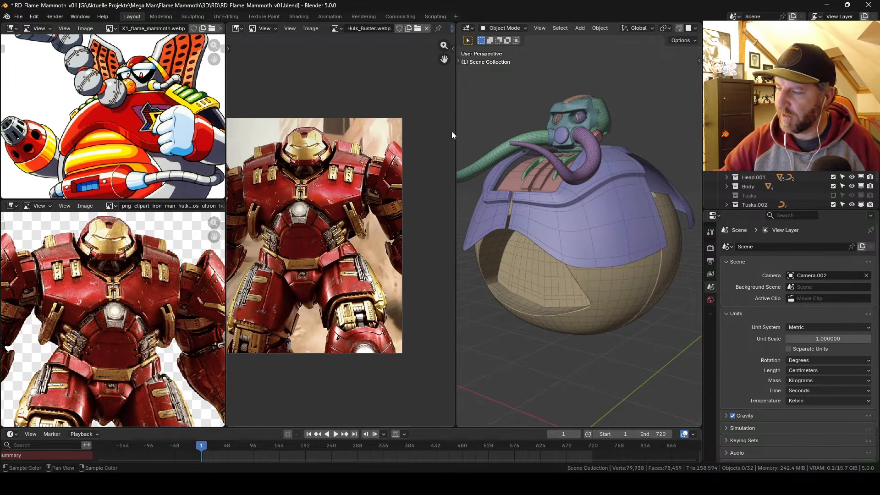
right_click(454, 148)
left_click(429, 177)
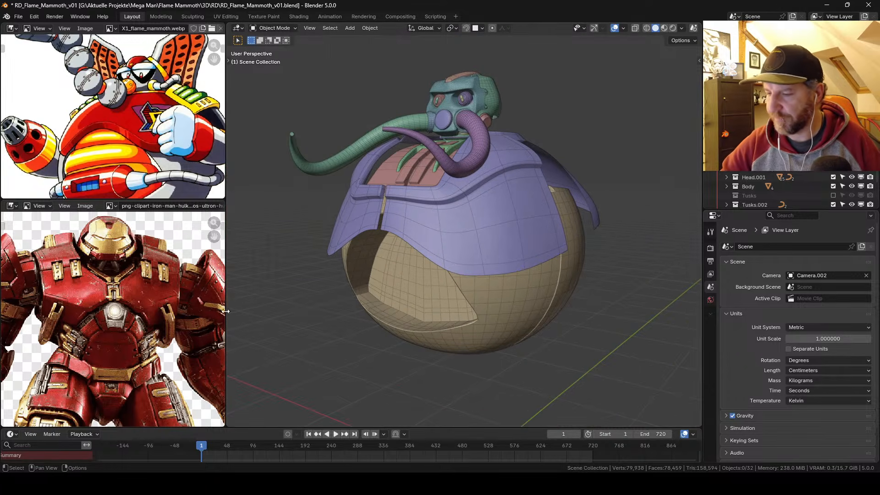
left_click_drag(226, 311, 286, 300)
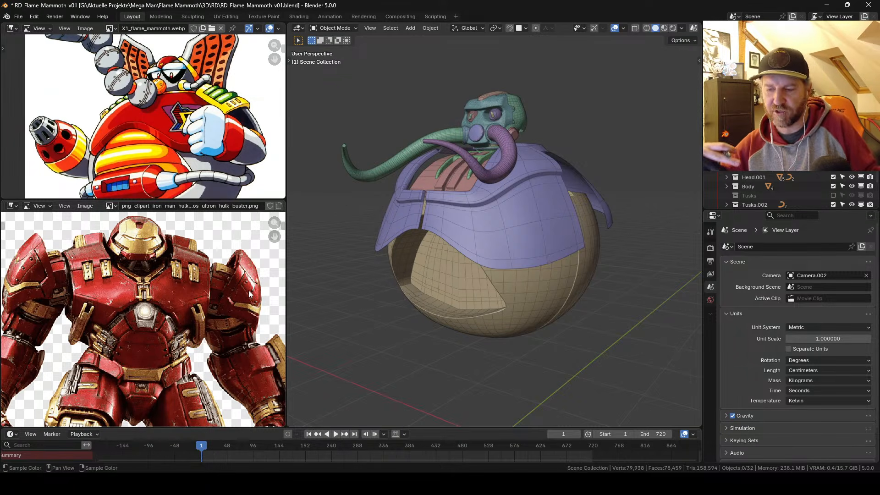
Step: Select the chest armor and replace the X1_flame_mammoth.webp reference with FM ref Kopie.jpg
left_click(512, 212)
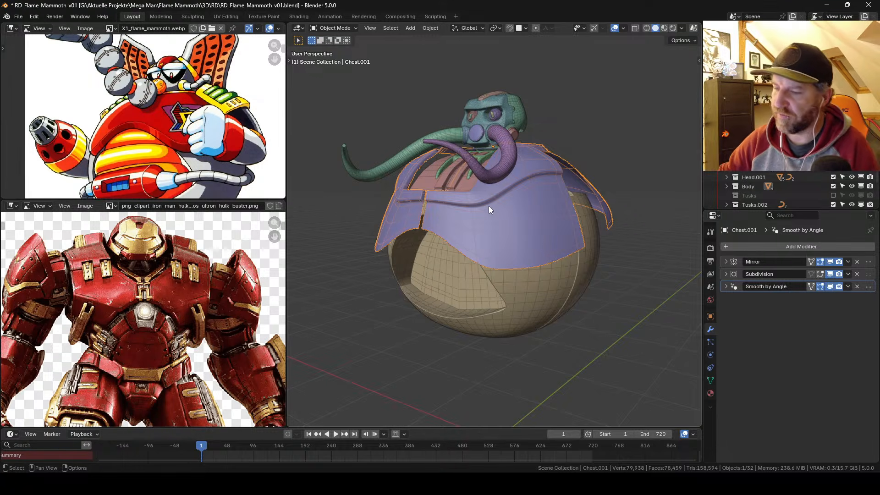
left_click(110, 29)
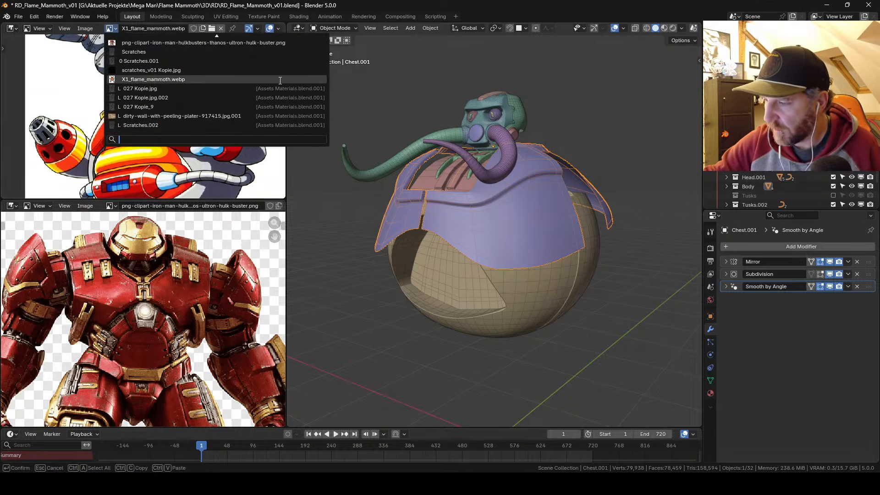
scroll(278, 85, "down", 2)
scroll(277, 85, "down", 3)
scroll(278, 85, "up", 1)
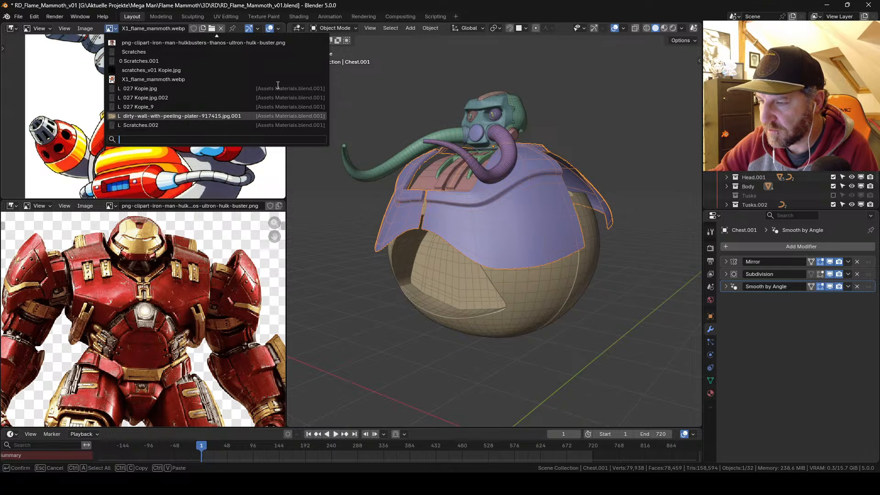
scroll(278, 85, "down", 12)
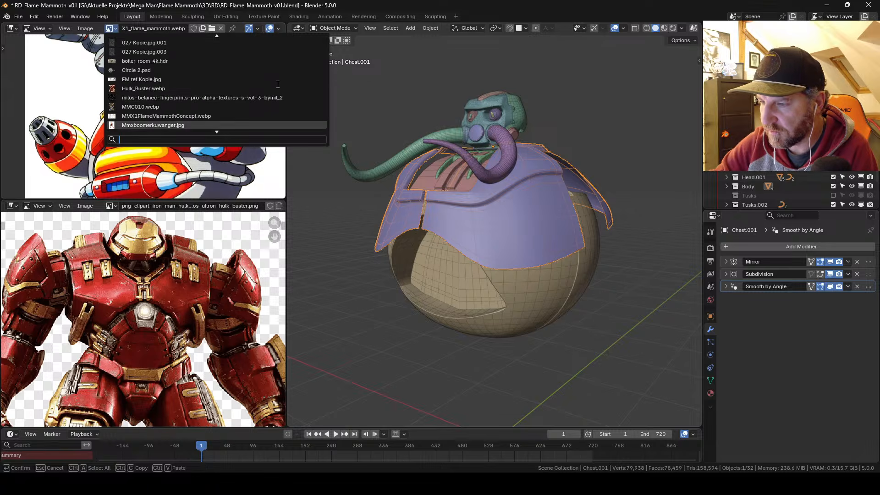
scroll(278, 84, "up", 5)
left_click(277, 82)
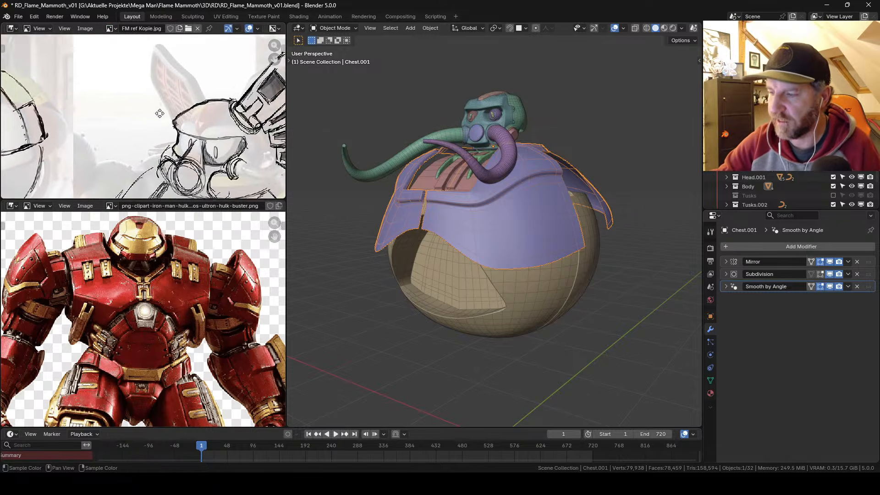
Step: Enlarge the image editor with FM ref Kopie.jpg in height and width to show the whole head and ear sketch
middle_click_drag(160, 113, 150, 111)
left_click_drag(192, 200, 202, 316)
middle_click_drag(232, 231, 129, 232)
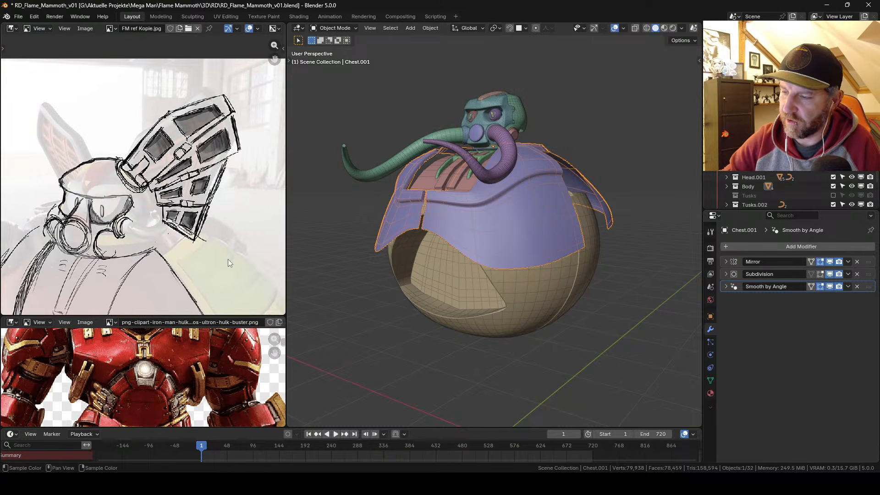
scroll(228, 259, "up", 2)
left_click_drag(285, 220, 526, 219)
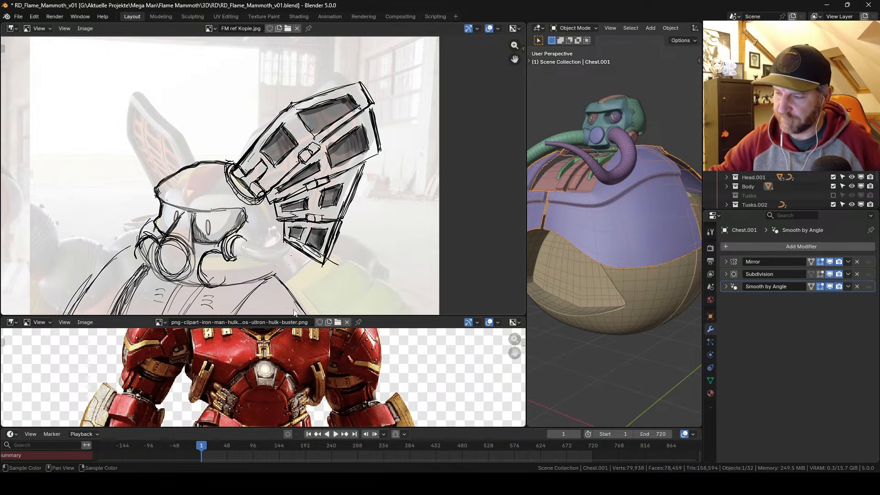
Step: Enlarge the Hulkbuster PNG's image editor, load X1_flame_mammoth.webp there instead, and frame the mammoth's head and ears
left_click_drag(294, 317, 167, 200)
left_click(159, 206)
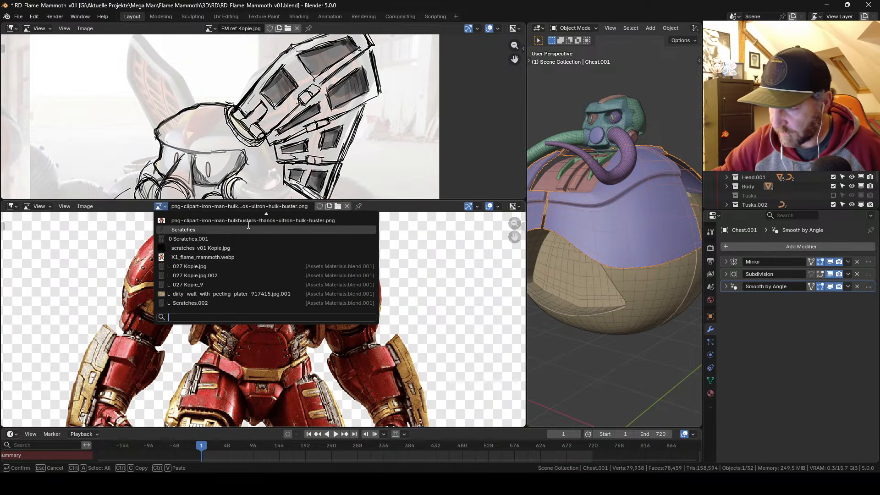
left_click(270, 257)
middle_click_drag(312, 239, 271, 285)
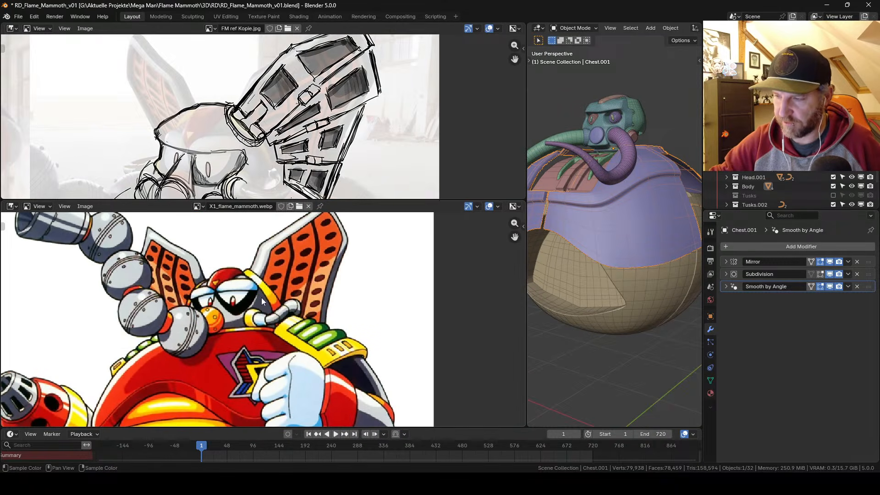
Step: Compare the segmented ear design in the FM ref sketch with the ears in the X1_flame_mammoth.webp artwork
left_click_drag(290, 200, 290, 303)
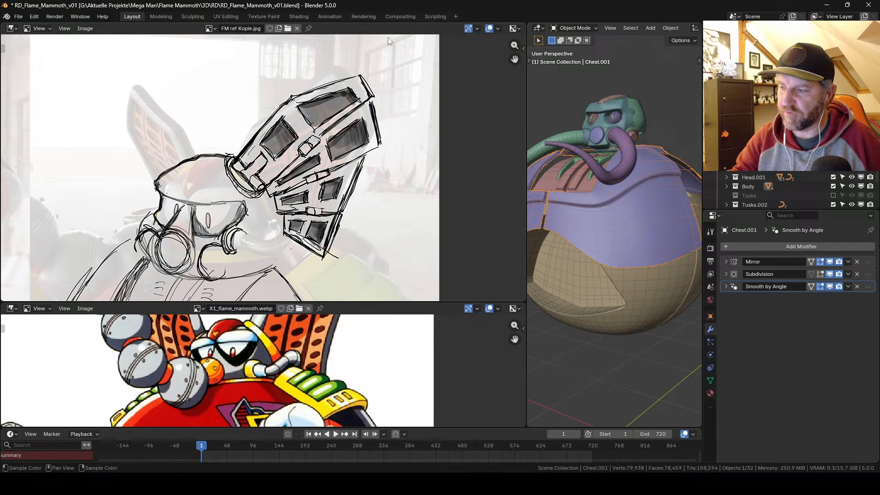
left_click_drag(314, 303, 314, 168)
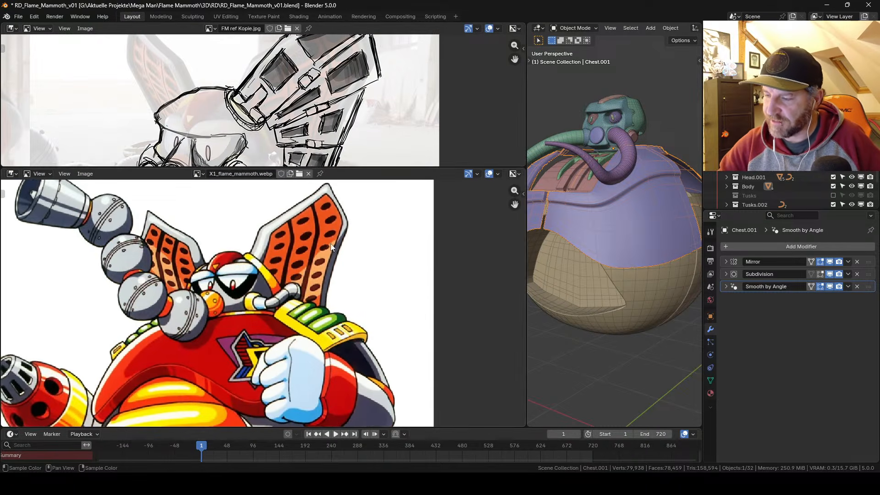
middle_click_drag(349, 215, 333, 214)
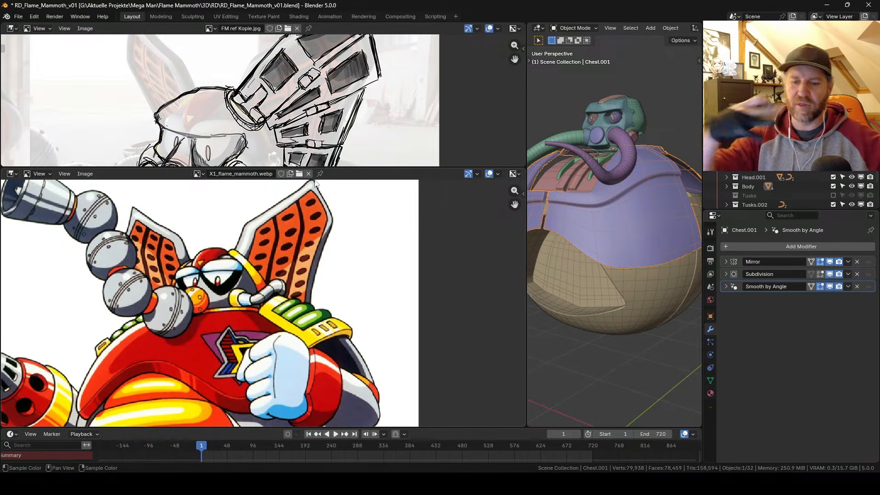
left_click_drag(329, 167, 317, 223)
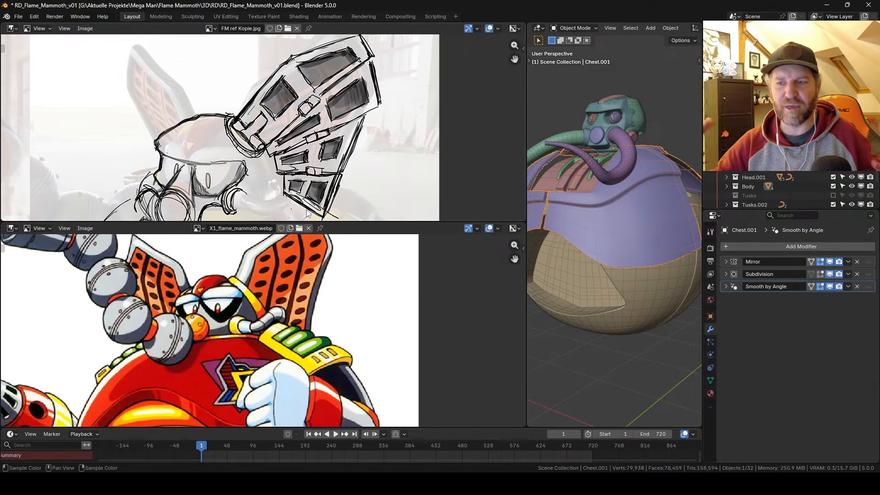
left_click_drag(365, 221, 360, 247)
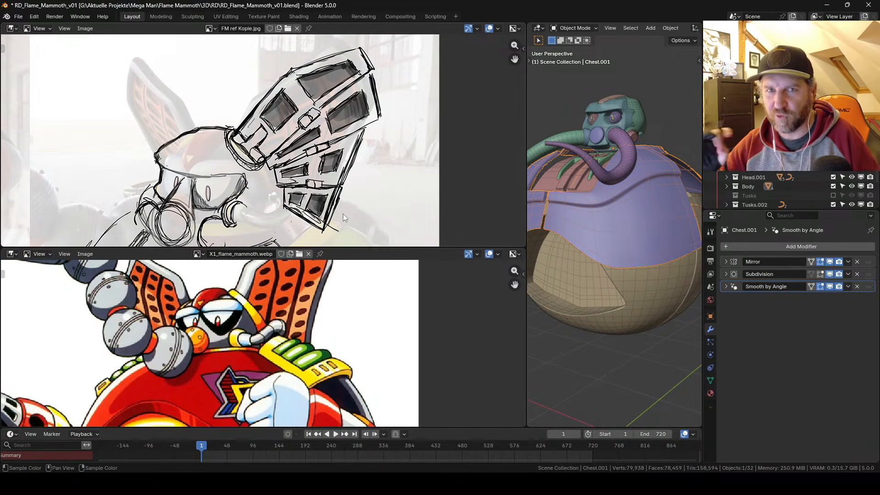
left_click_drag(349, 248, 332, 158)
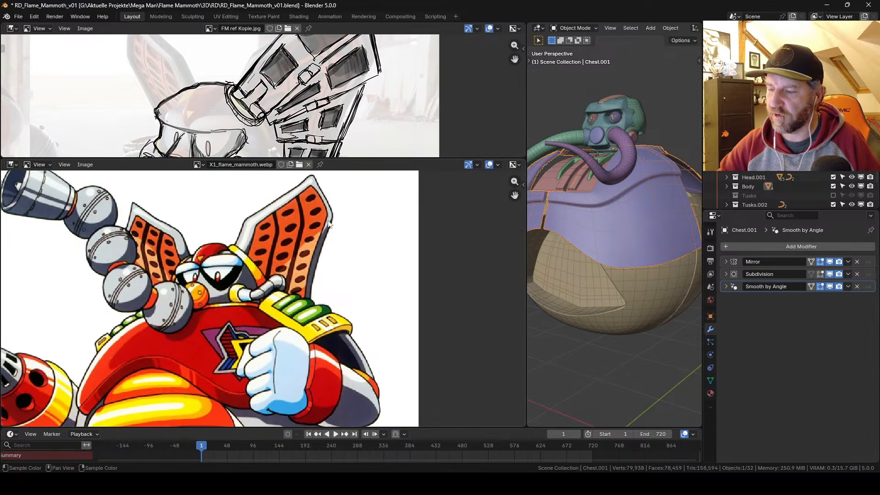
middle_click_drag(244, 255, 239, 263)
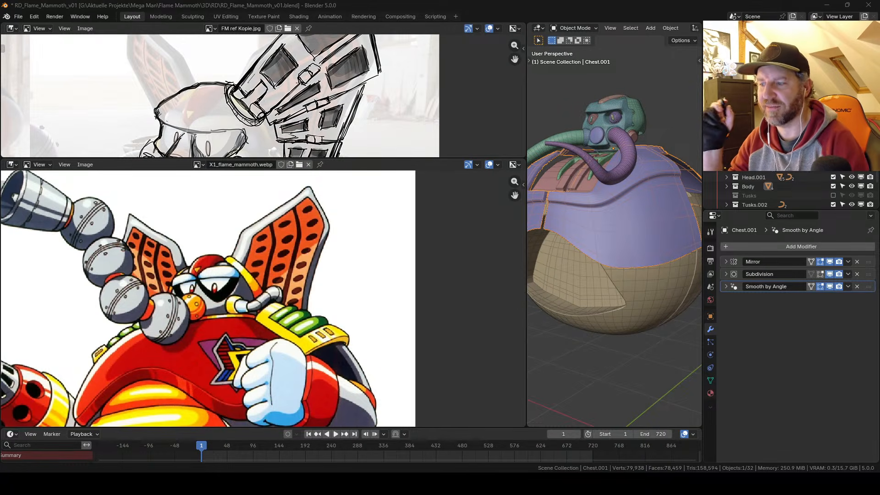
left_click_drag(252, 159, 252, 270)
middle_click_drag(309, 153, 312, 147)
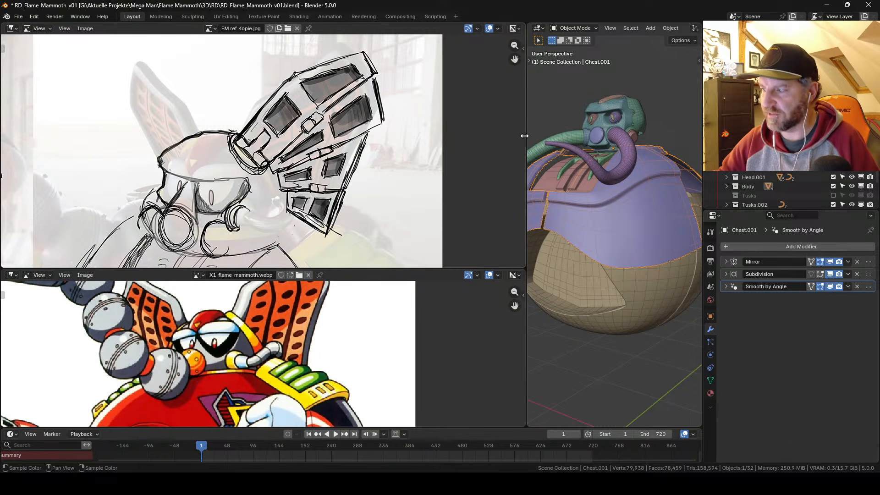
Step: Widen the 3D viewport, load Hulk_Buster.webp in the upper image editor, and compare its chest plates with the model's chest armor
left_click_drag(527, 137, 355, 207)
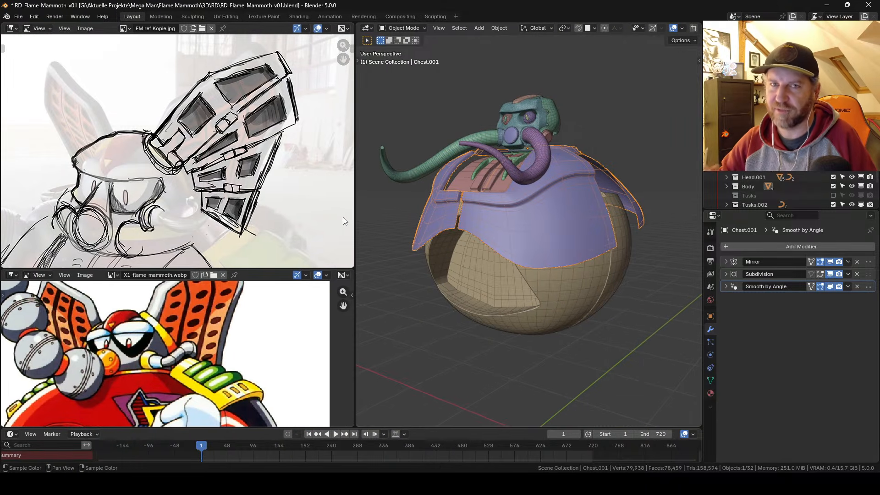
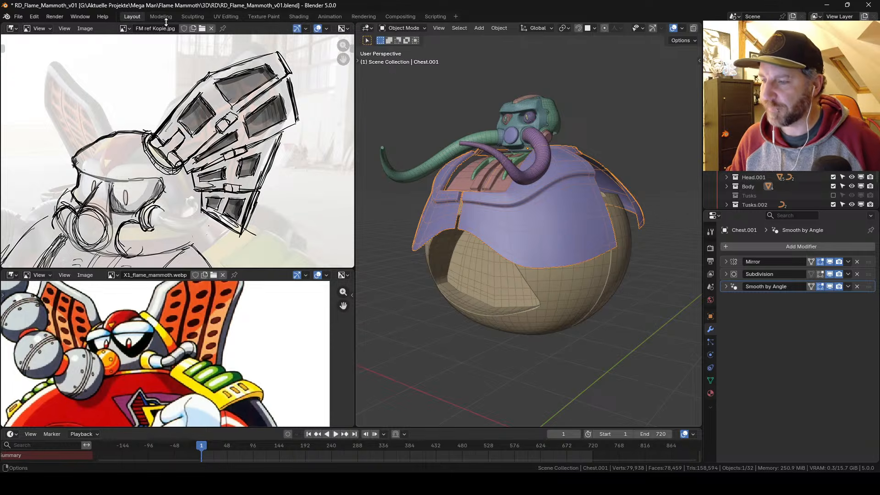
left_click(129, 30)
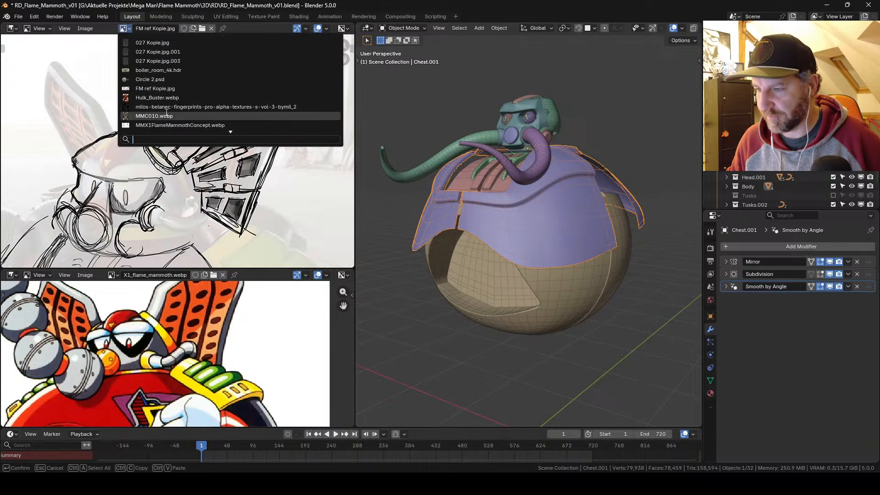
left_click(163, 98)
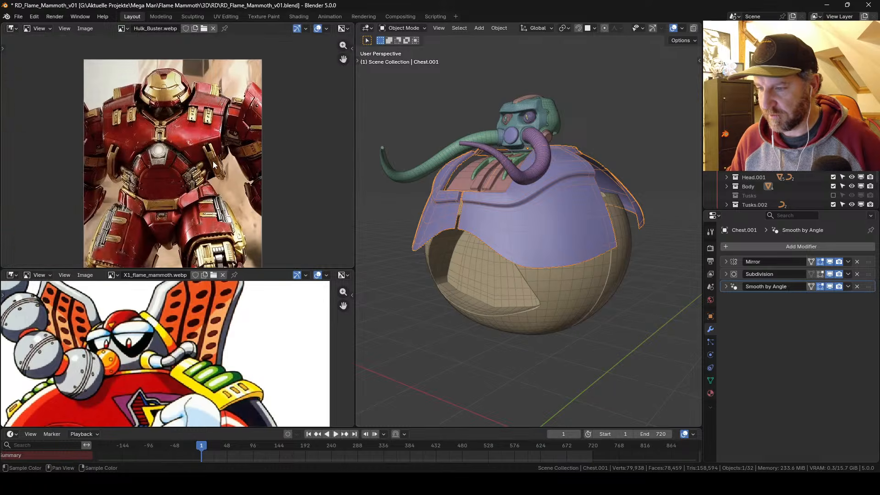
middle_click_drag(197, 120, 208, 150)
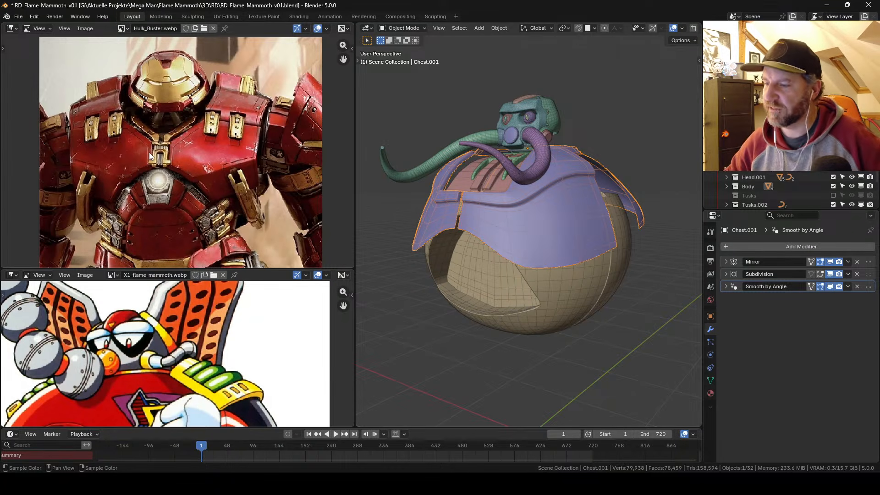
middle_click_drag(511, 162, 471, 136)
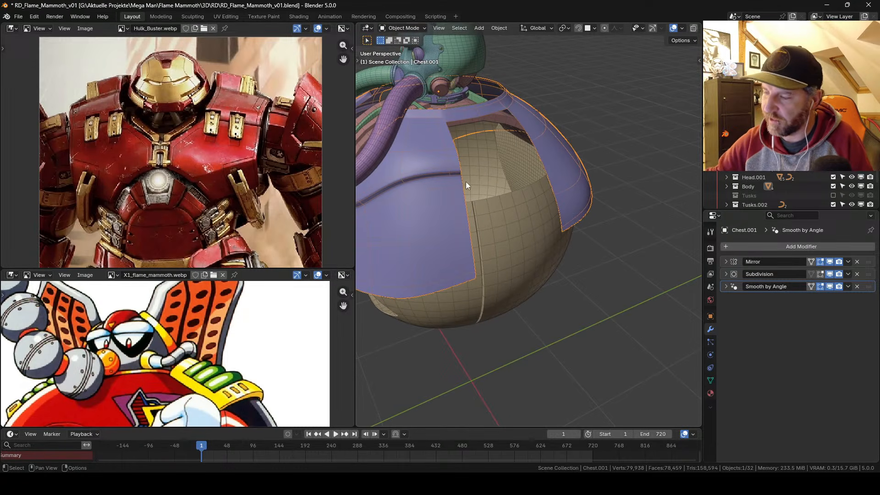
middle_click_drag(466, 181, 510, 202)
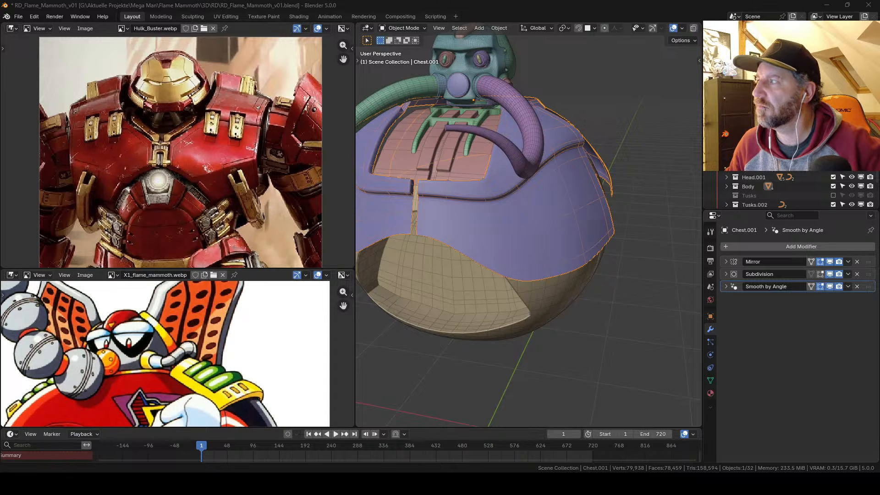
Step: Load the toy mammoth reference 81k0eUmDiUL.jpg into the upper image editor and frame its head and segmented ears
left_click_drag(166, 145, 148, 139)
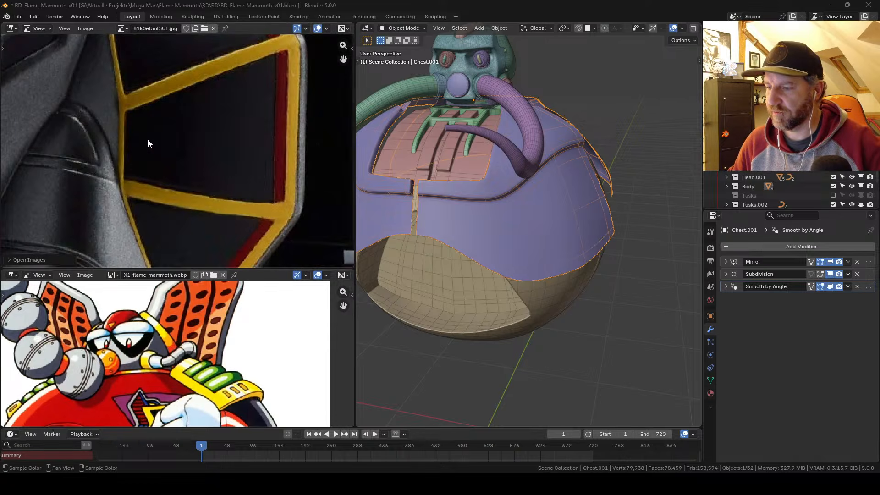
scroll(199, 168, "down", 6)
middle_click_drag(222, 172, 207, 160)
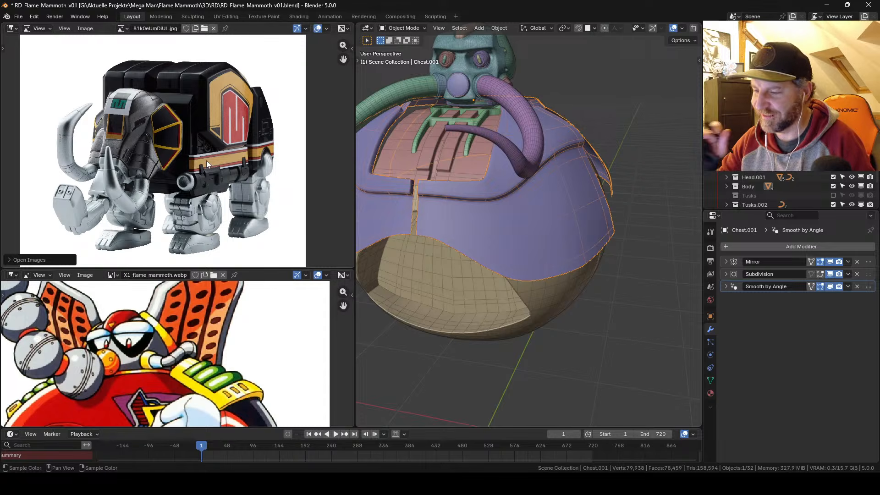
scroll(207, 161, "up", 2)
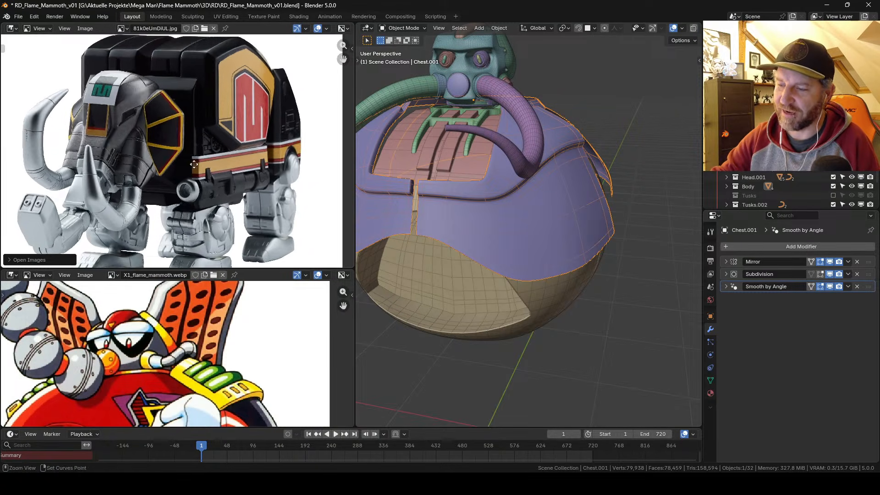
scroll(192, 161, "up", 2)
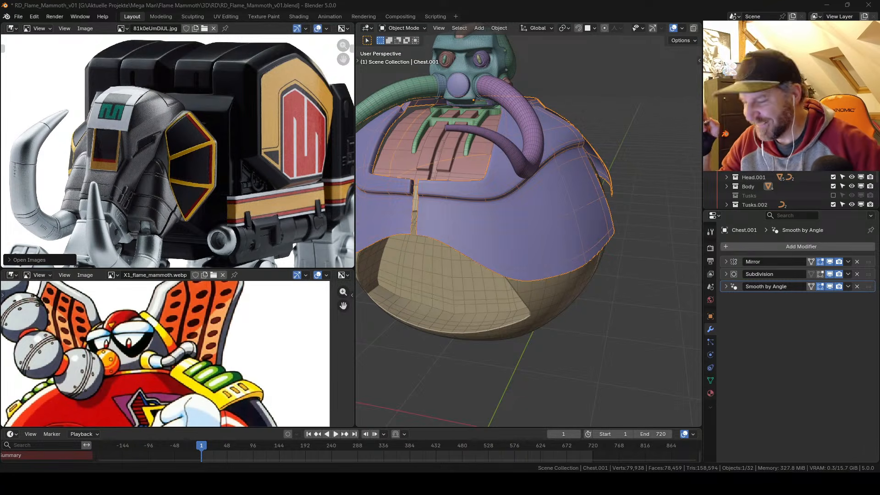
Step: Adjust the height split between the two image editors and reframe X1_flame_mammoth.webp to show more of the body
left_click_drag(301, 269, 298, 327)
mouse_move(292, 234)
middle_mouse_down()
mouse_move(281, 202)
mouse_move(284, 248)
middle_mouse_up()
left_click_drag(265, 326, 266, 187)
middle_click_drag(264, 248, 258, 307, "ctrl")
middle_click_drag(253, 338, 263, 304)
left_click_drag(150, 187, 149, 202)
Step: Load Hulk_Buster.webp back into the upper image editor, then narrow both reference editors and frame the two torsos
left_click(122, 28)
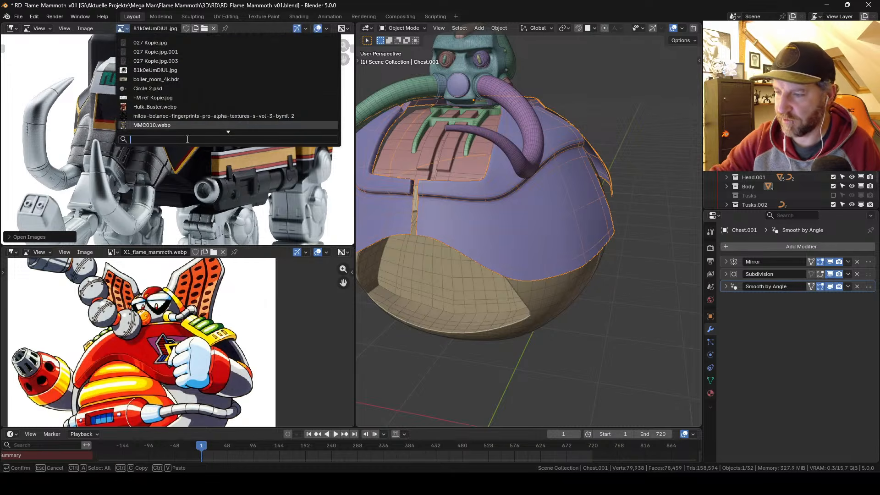
left_click(188, 106)
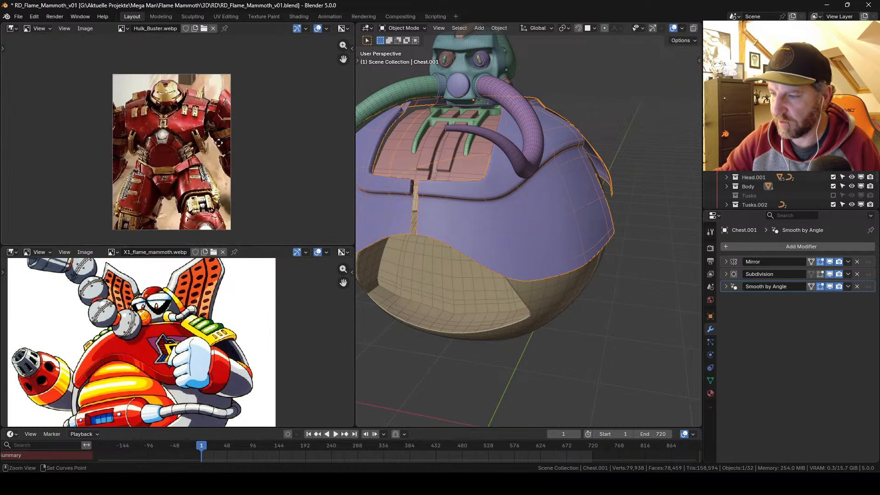
scroll(219, 143, "up", 3)
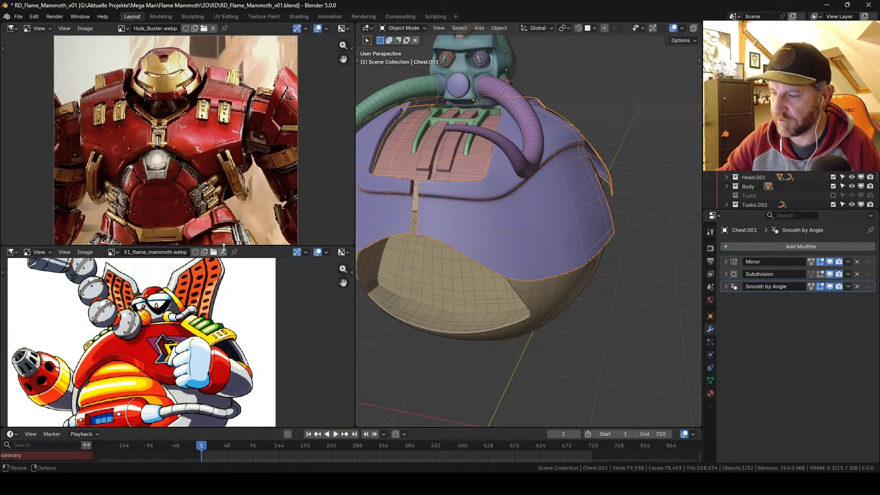
left_click_drag(223, 247, 174, 202)
middle_click_drag(502, 230, 531, 235, "shift")
left_click_drag(355, 244, 317, 259)
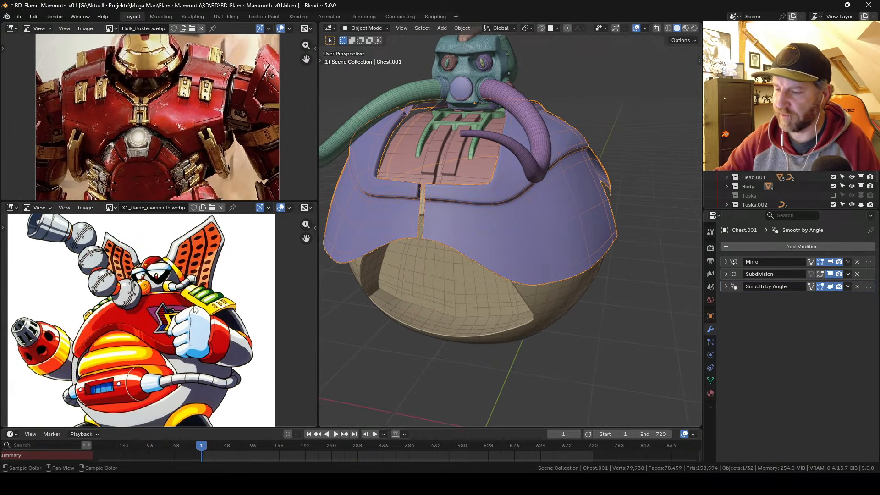
scroll(143, 290, "up", 2)
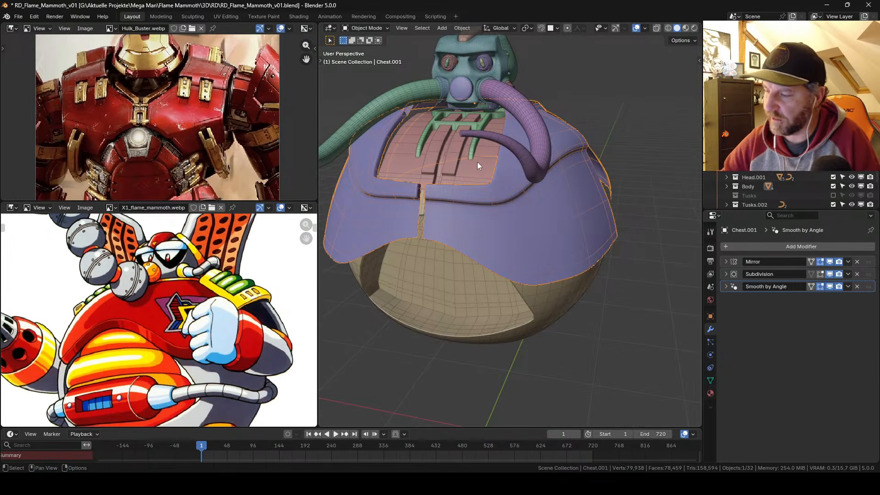
Step: Save the file and exclude the visible tusk collections from the view layer to expose the head and upper chest
middle_click_drag(477, 161, 527, 196)
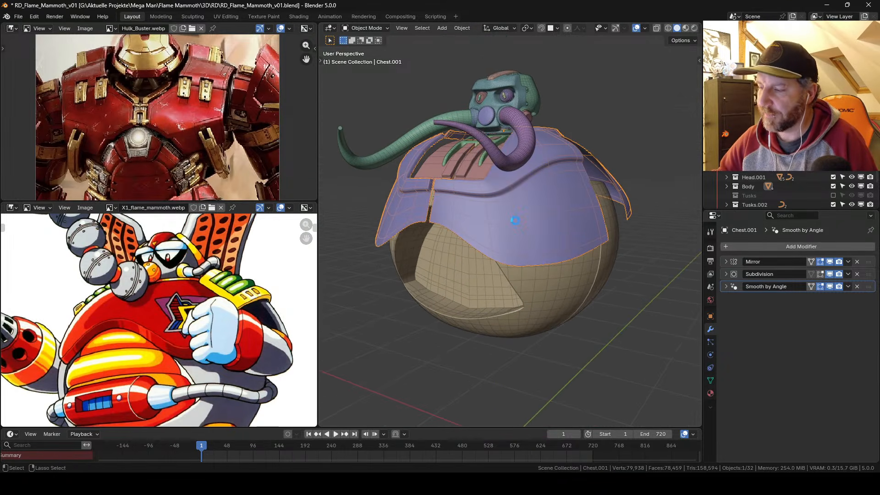
key("ctrl+s")
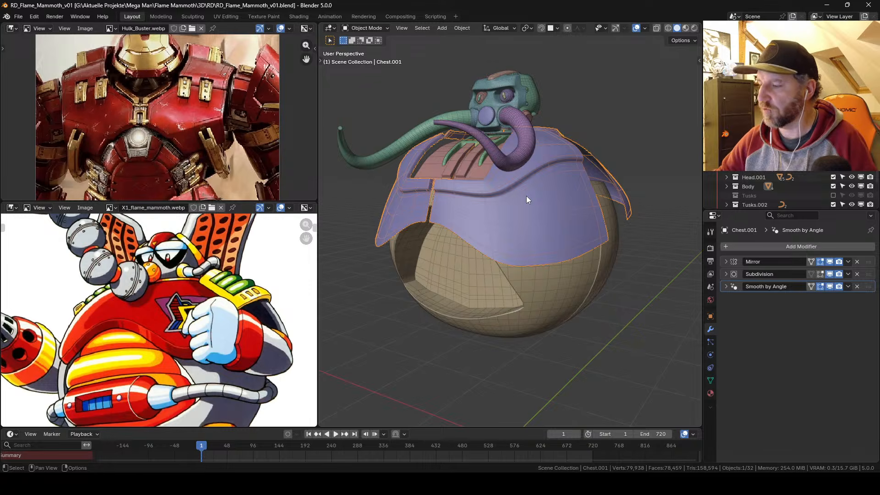
middle_click_drag(444, 205, 498, 194)
middle_click_drag(128, 110, 192, 136)
middle_click_drag(497, 183, 516, 229)
scroll(833, 185, "down", 3)
left_click(833, 181)
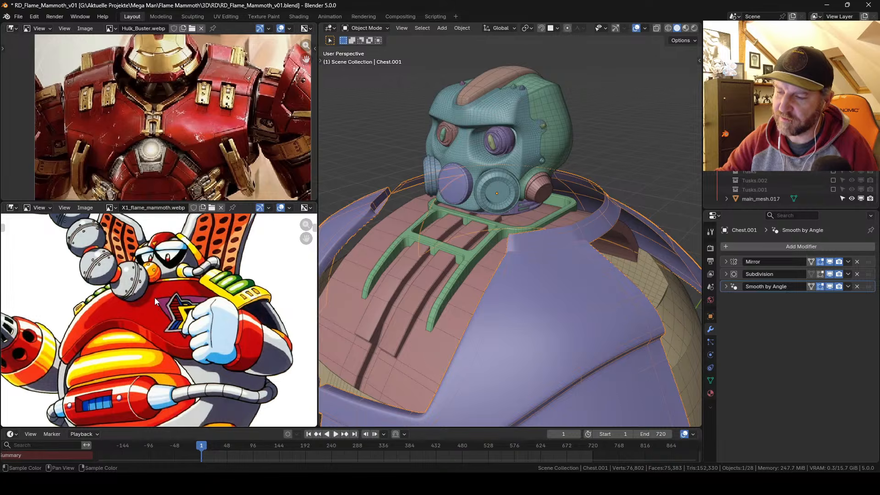
middle_click_drag(500, 180, 500, 207)
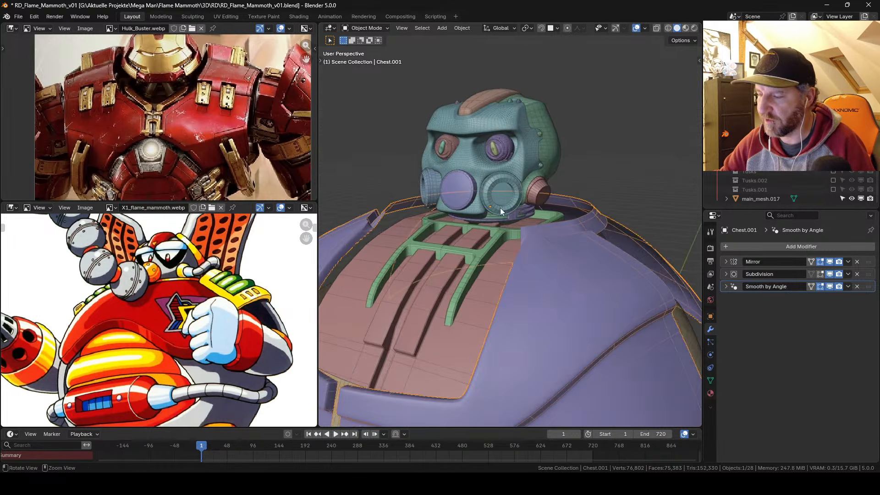
Step: Inspect the face mask in isolation, turn off the wireframe display, and return to the full model
left_click(489, 182)
key("KP_Divide")
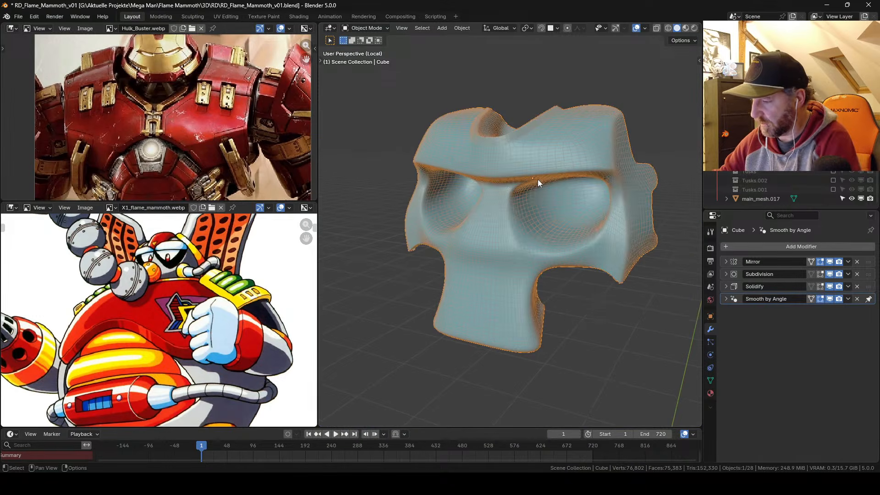
scroll(582, 230, "down", 4)
middle_click_drag(582, 230, 516, 202)
key("q")
left_click(555, 224)
key("KP_Divide")
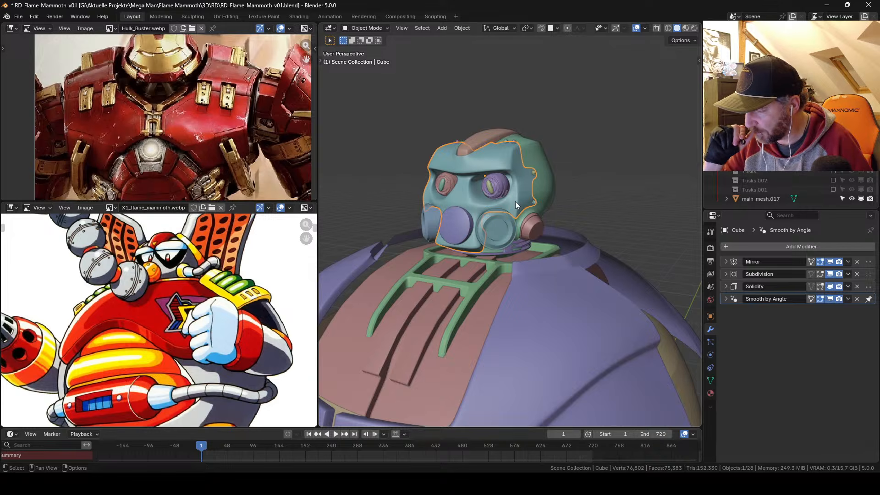
Step: Hide all viewport overlays for a clean three-quarter view of the head and chest
middle_click_drag(515, 202, 583, 145)
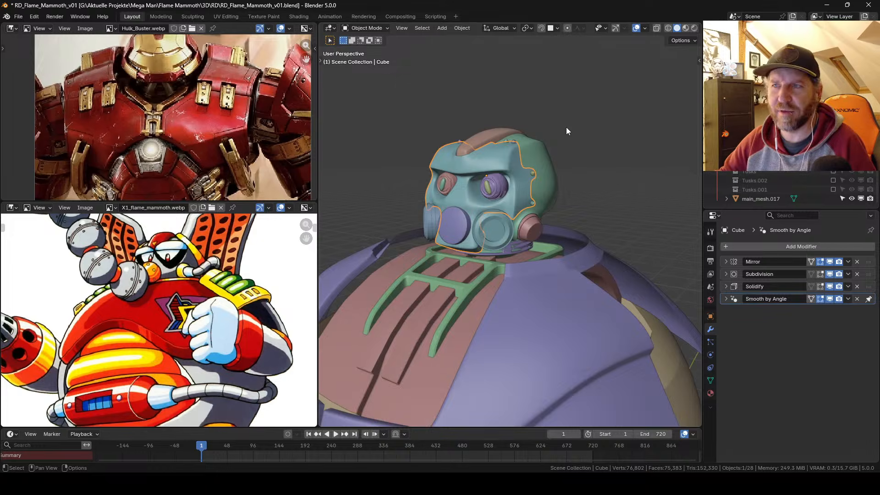
middle_click_drag(507, 129, 564, 161)
key("alt+shift+z")
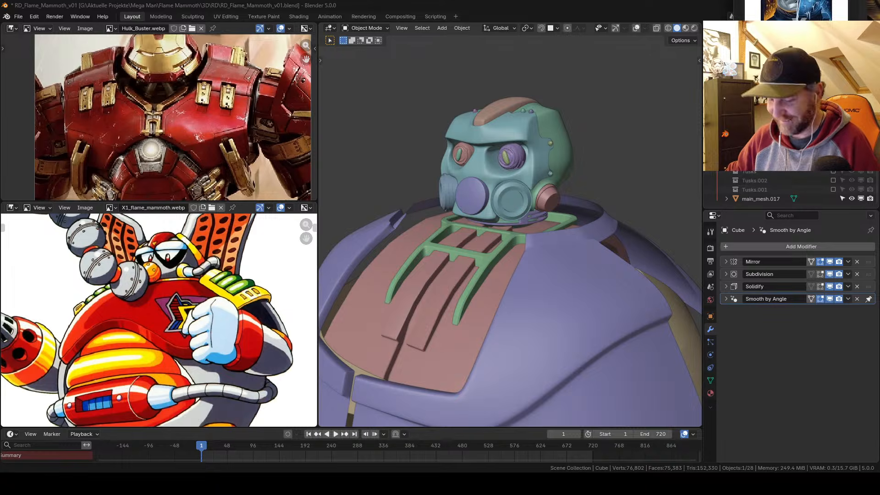
Step: Switch to the browser and look through the Jason X image results for metal mask references
left_click_drag(879, 2, 365, 108)
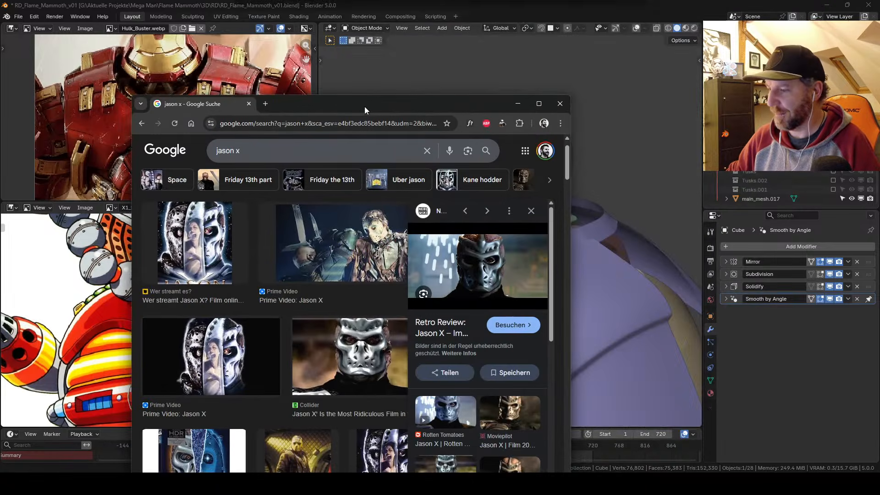
double_click(365, 107)
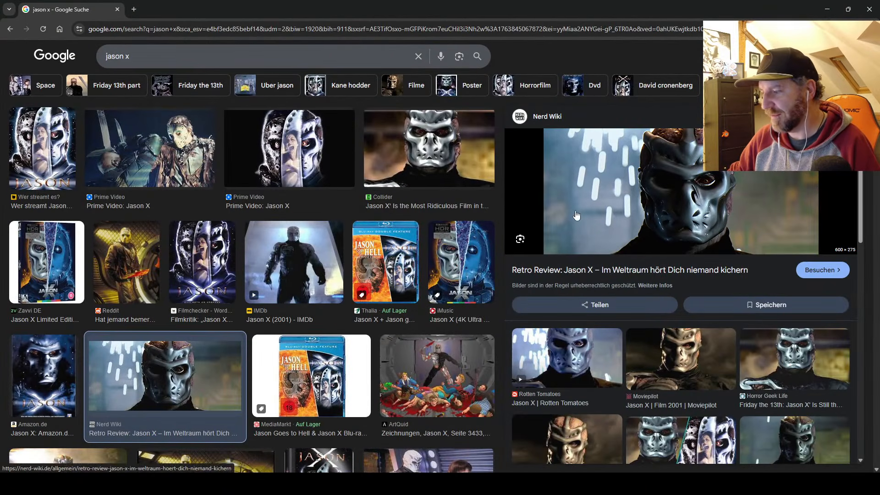
scroll(601, 316, "down", 3)
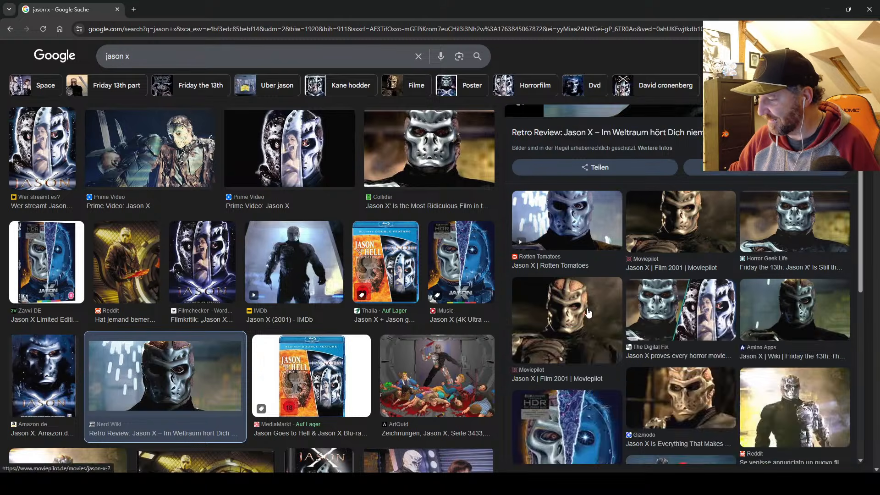
left_click(584, 315)
scroll(596, 316, "down", 2)
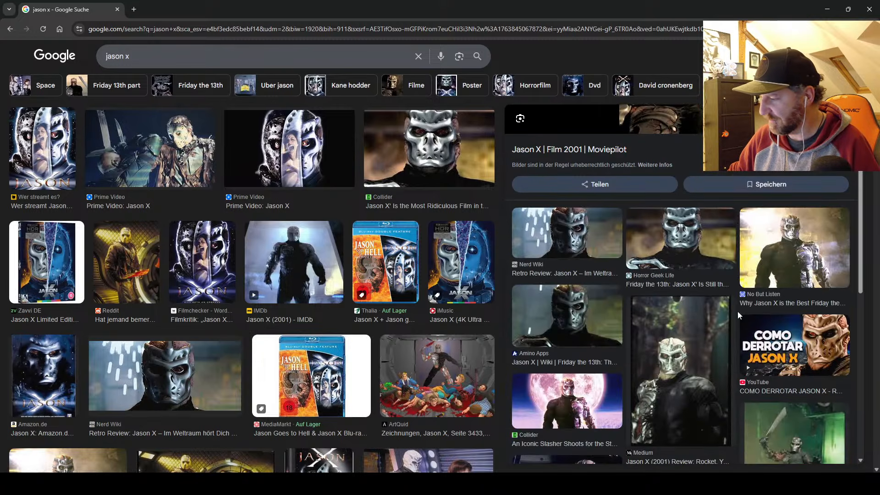
scroll(662, 342, "down", 1)
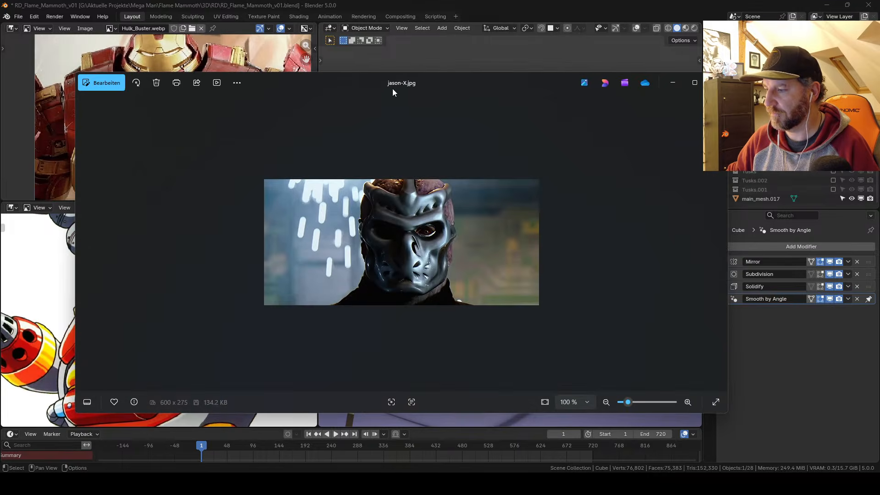
Step: Place the jason-X.jpg image window beside the model, compare its mask with the mammoth's face, and close it
left_click_drag(394, 86, 530, 81)
left_click_drag(211, 190, 546, 192)
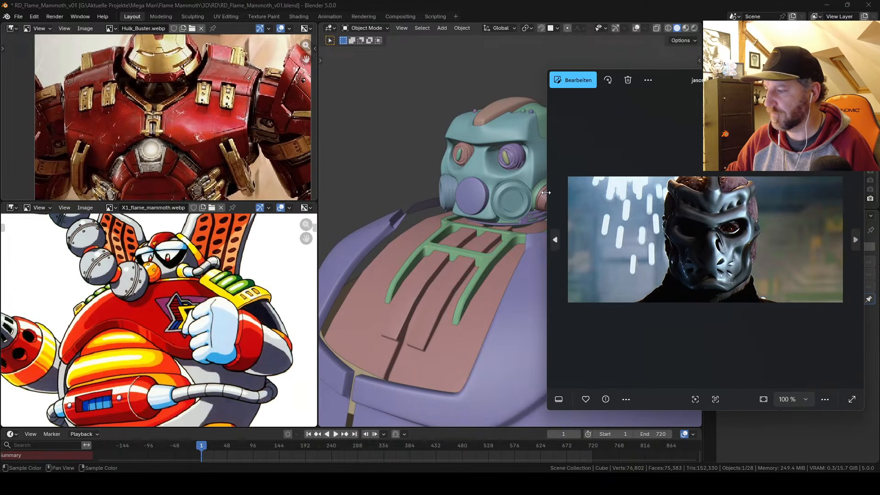
left_click_drag(639, 86, 120, 64)
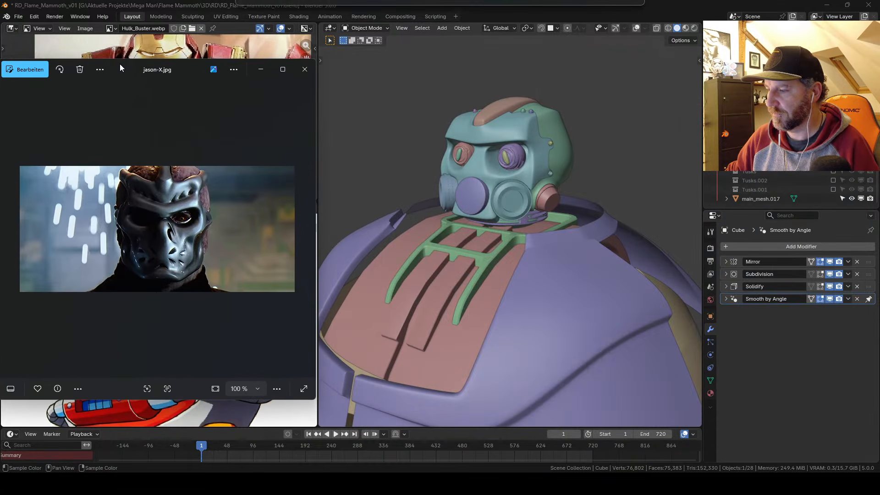
middle_click_drag(527, 164, 508, 194)
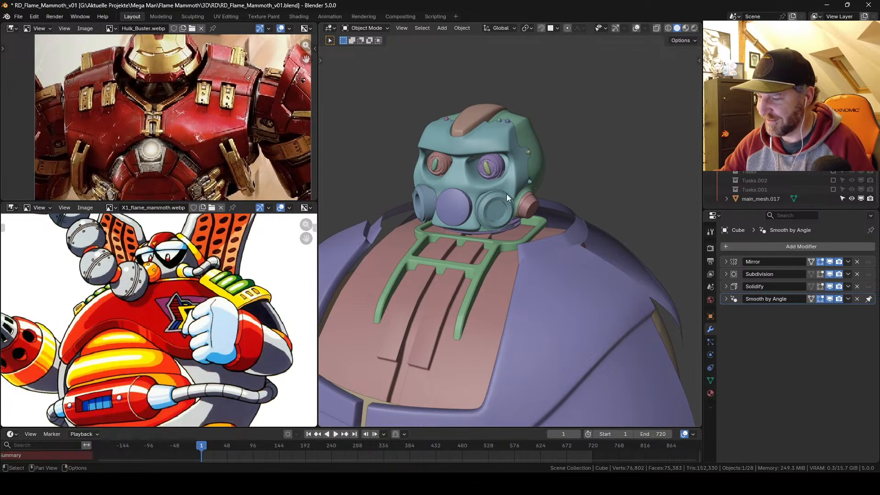
key("alt+Tab")
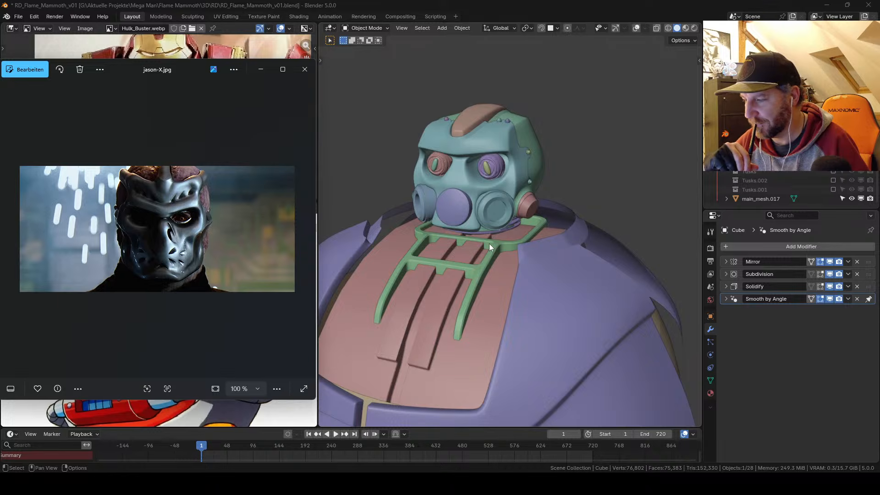
left_click(304, 71)
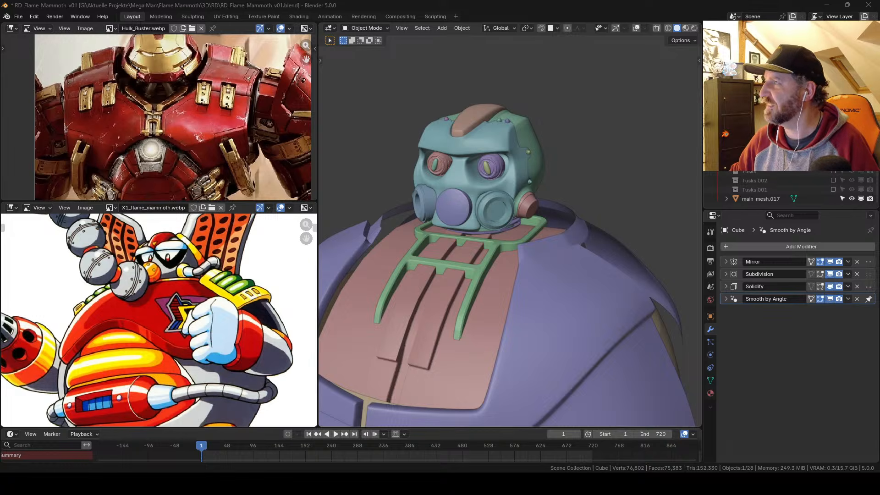
Step: Look through the Karl Ruprecht Kroenen image results from Hellboy beside the model, enlarge one result, and close the browser window
left_click_drag(774, 0, 435, 39)
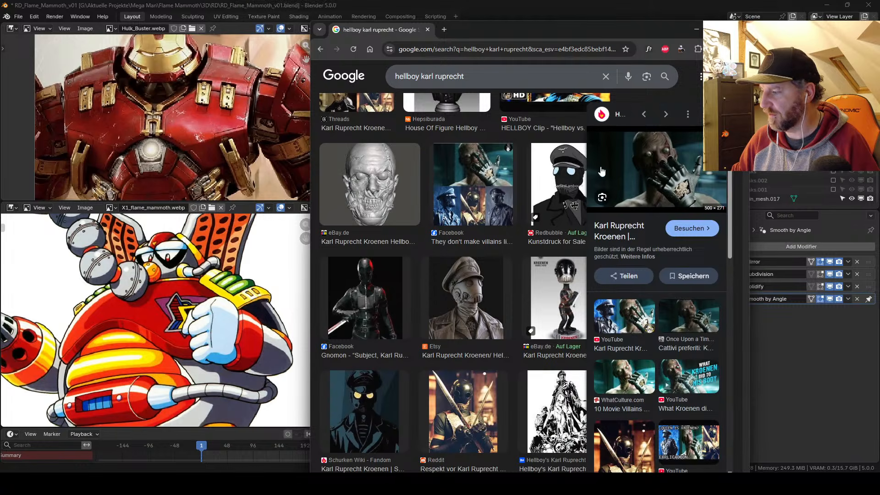
left_click(717, 29)
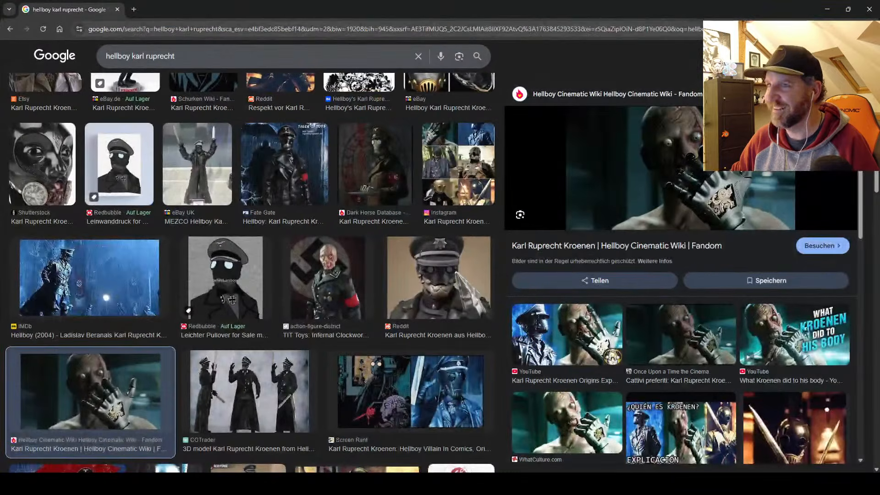
scroll(599, 328, "down", 2)
left_click(598, 327)
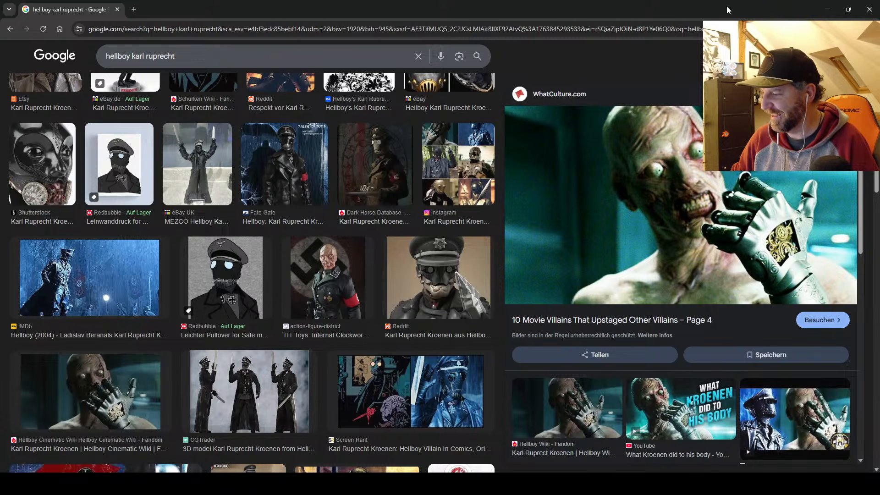
left_click_drag(727, 7, 238, 40)
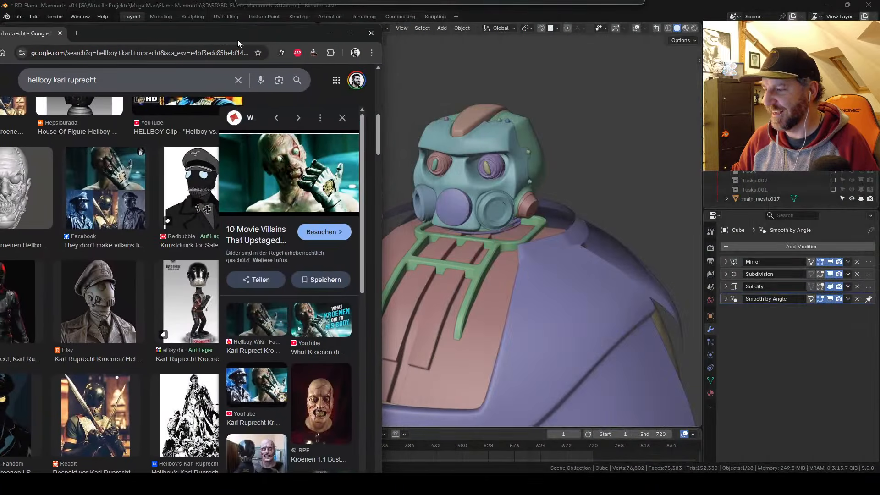
left_click(367, 31)
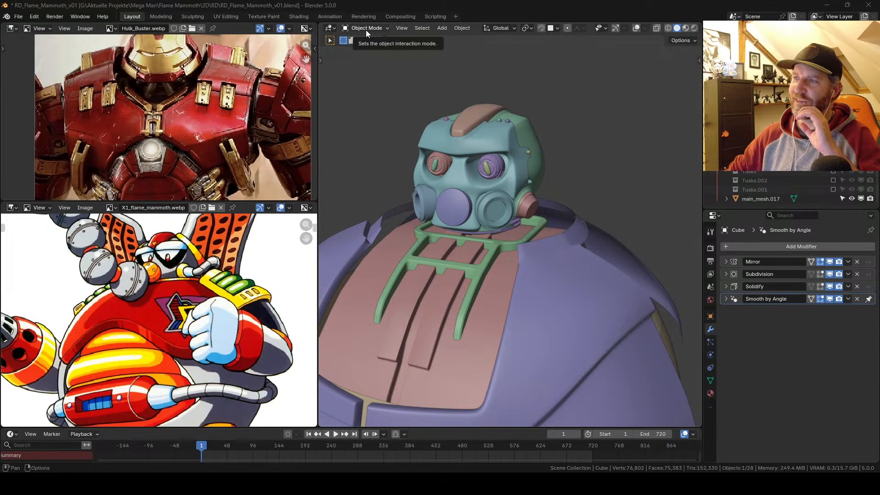
Step: Compare the head in the Flame Mammoth artwork with the model's face up close and select the face mask
middle_click_drag(458, 200, 450, 202)
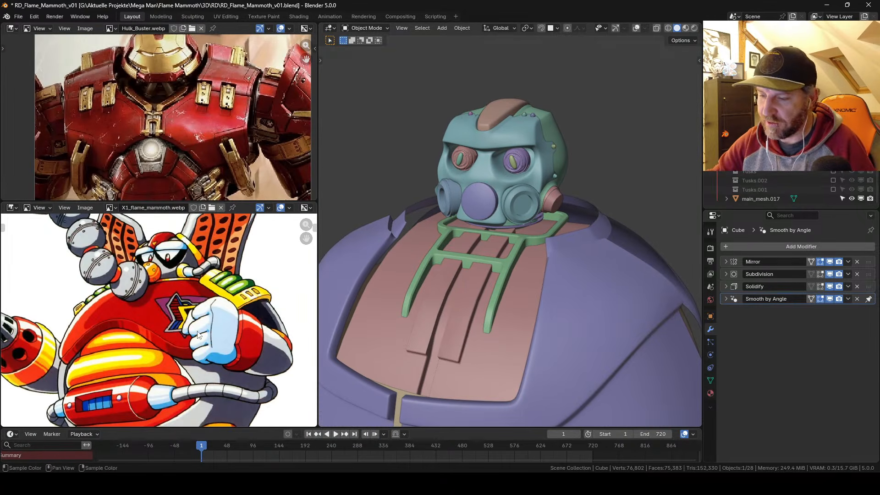
scroll(207, 262, "up", 2)
scroll(207, 262, "up", 1)
middle_click_drag(207, 262, 204, 311)
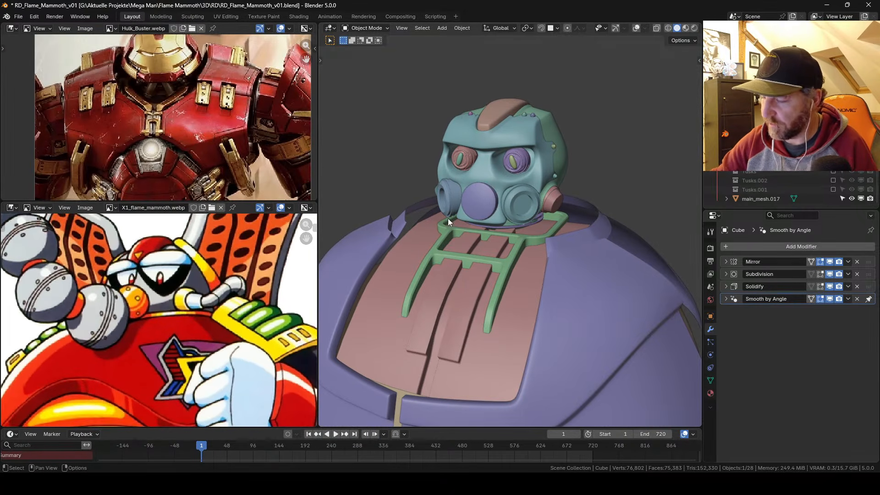
middle_click_drag(515, 230, 494, 211, "shift")
scroll(505, 254, "down", 1)
scroll(504, 255, "up", 4)
left_click(499, 211)
scroll(497, 212, "up", 5)
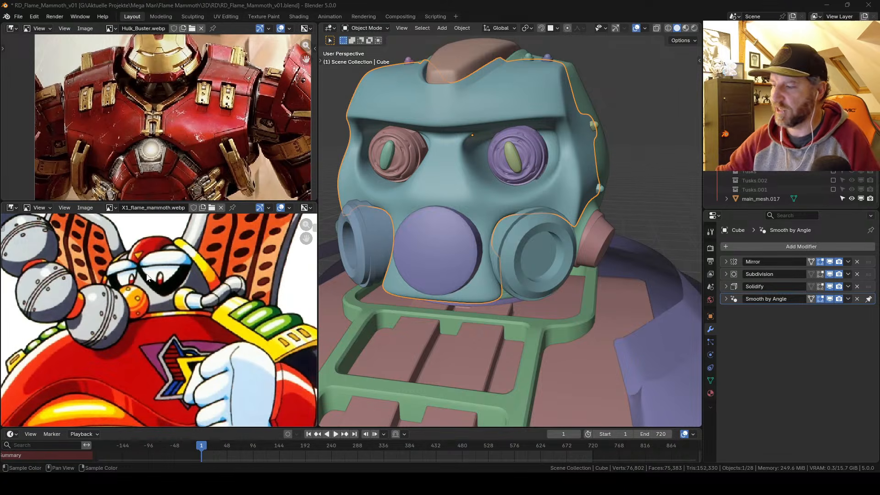
middle_click_drag(516, 183, 491, 184)
middle_click_drag(545, 201, 521, 199)
scroll(513, 197, "up", 1)
Step: Show the wireframe overlay at an opacity of 0.294 and expand the mask's Subdivision modifier settings
key("q")
left_click(518, 191)
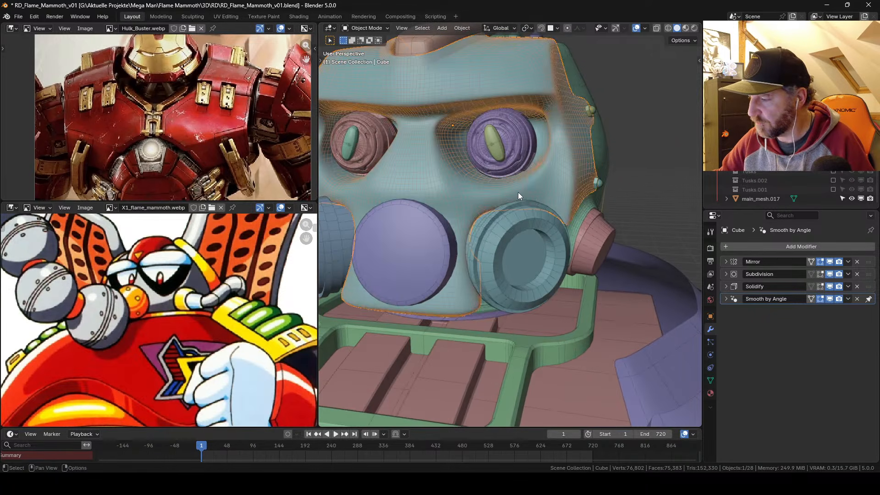
left_click(645, 28)
left_click_drag(682, 183, 678, 183)
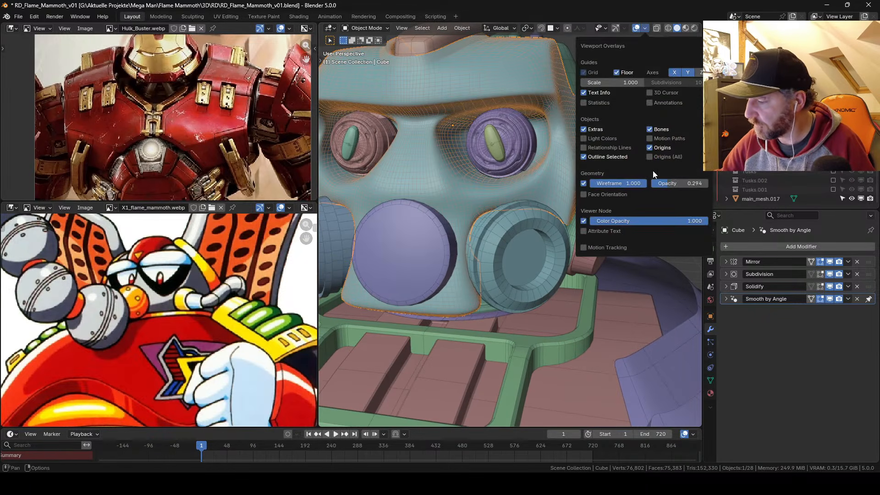
left_click(727, 274)
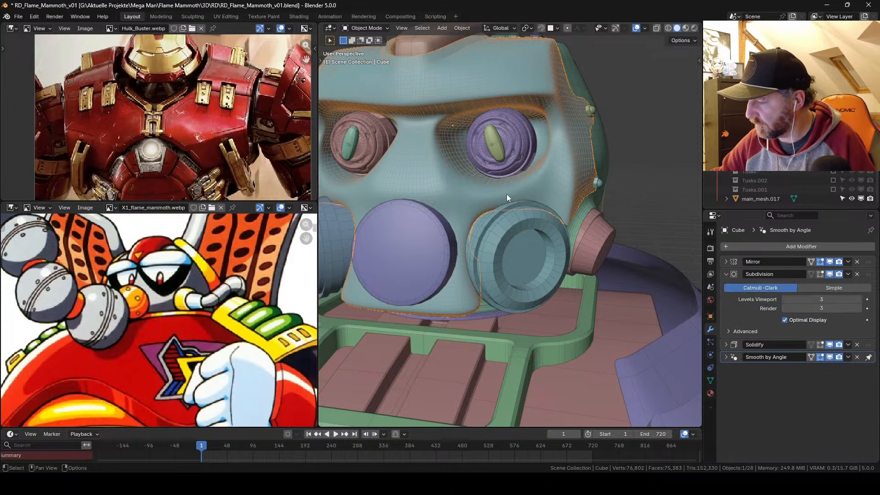
Step: Show the Subdivision modifier in Edit Mode and move the edge below the eye down about 1.27 cm along global Z
key("Tab")
middle_click_drag(507, 194, 511, 180, "alt")
mouse_move(511, 181)
left_mouse_down("alt")
mouse_move(528, 181)
mouse_move(507, 172)
mouse_move(526, 179)
left_mouse_up("alt")
left_click(506, 160, "shift")
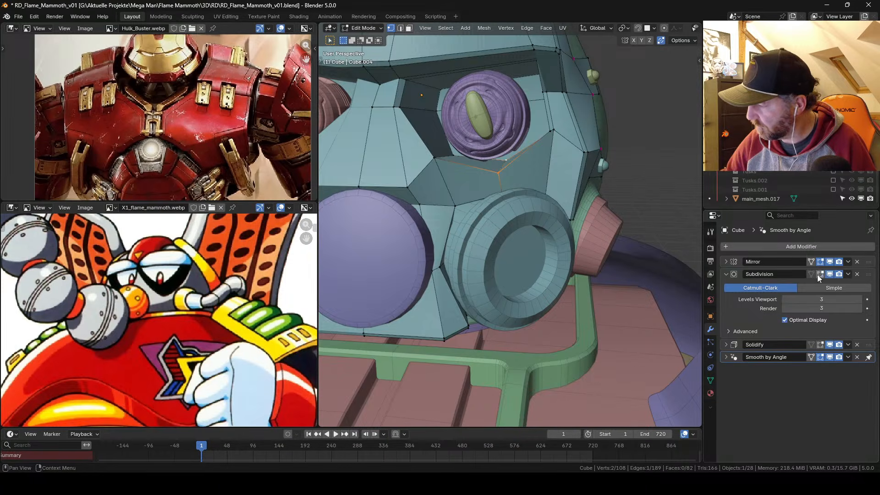
left_click(820, 275)
key("g")
key("z")
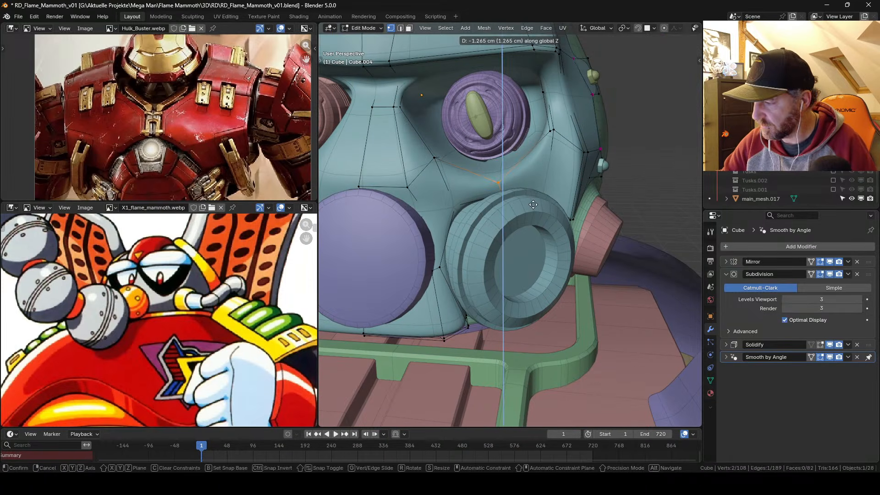
left_click(534, 205)
key("ctrl+b")
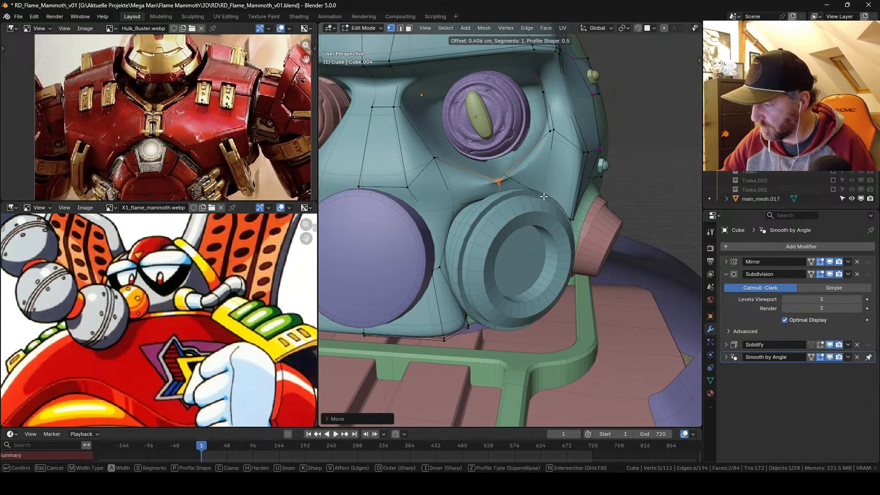
key("Escape")
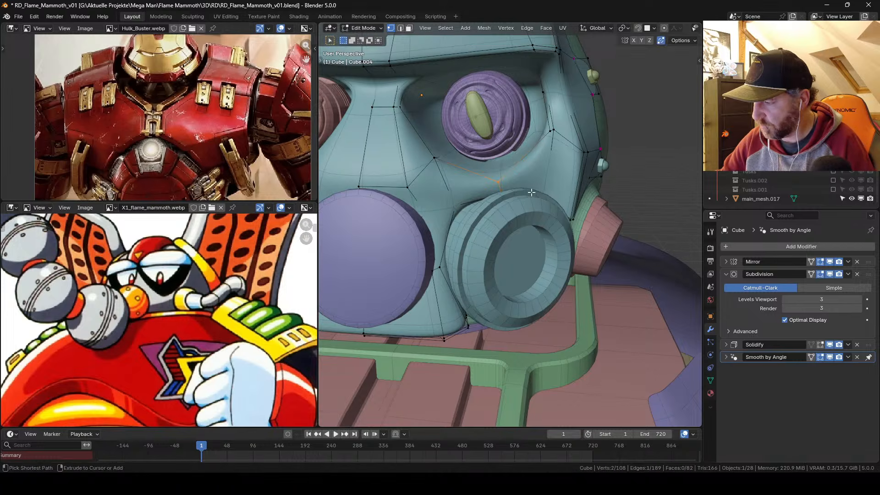
Step: Hide the subdivision in Edit Mode and set the crease of the inward-running edge below the eye to 0.5
middle_click_drag(519, 190, 515, 193)
key("2")
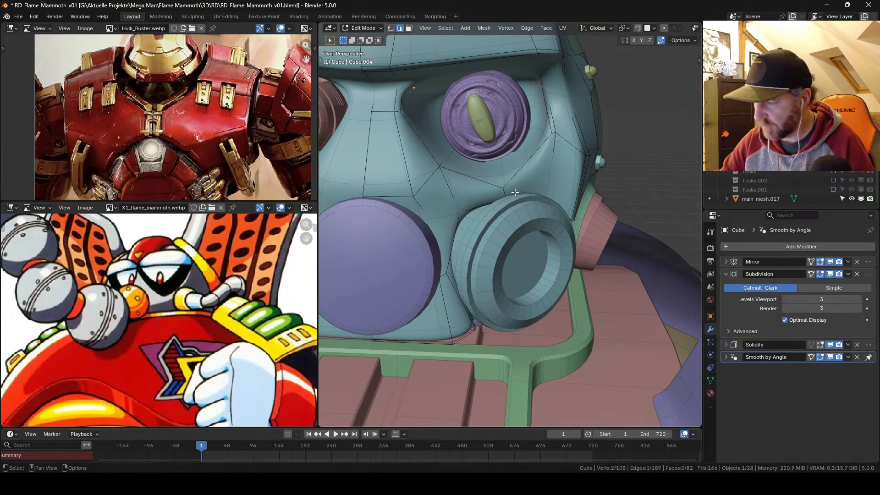
left_click(820, 275)
key("n")
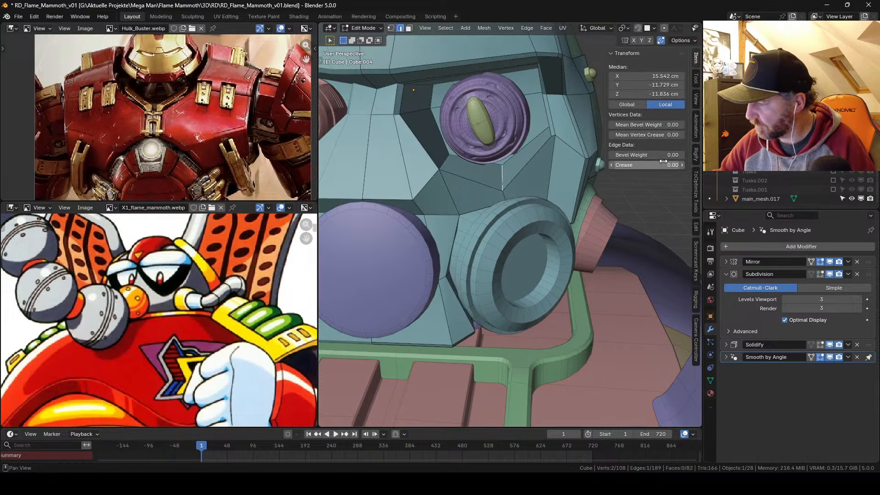
left_click(661, 164)
type("0.5")
key("Return")
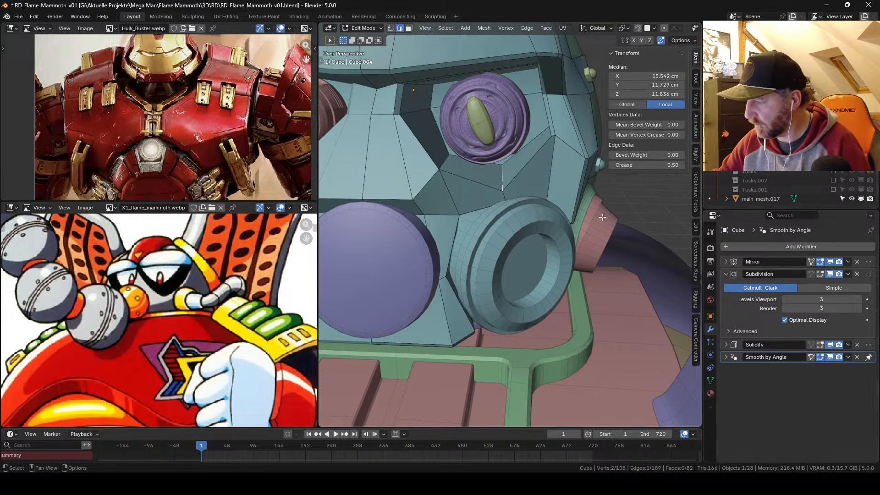
Step: Check the creased mask in Object Mode and try a crease of 1 on the same edge with subdivision shown in Edit Mode
key("Tab")
middle_click_drag(537, 219, 540, 221)
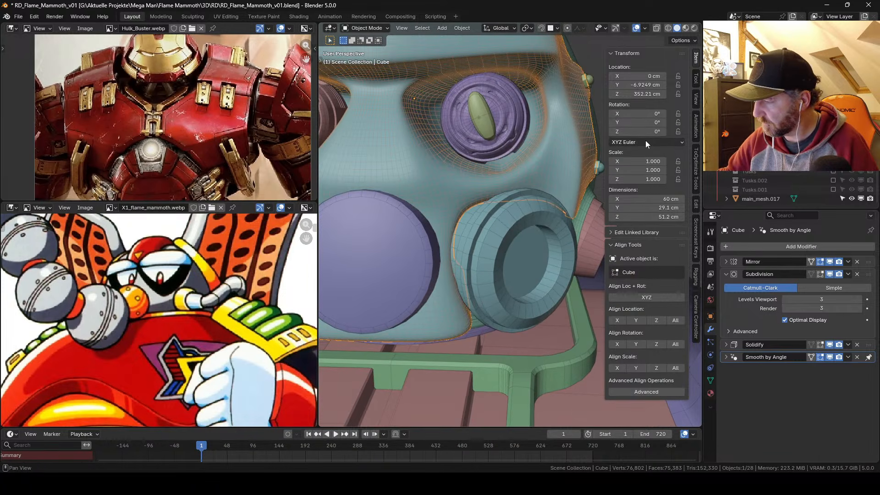
key("Tab")
left_click(820, 274)
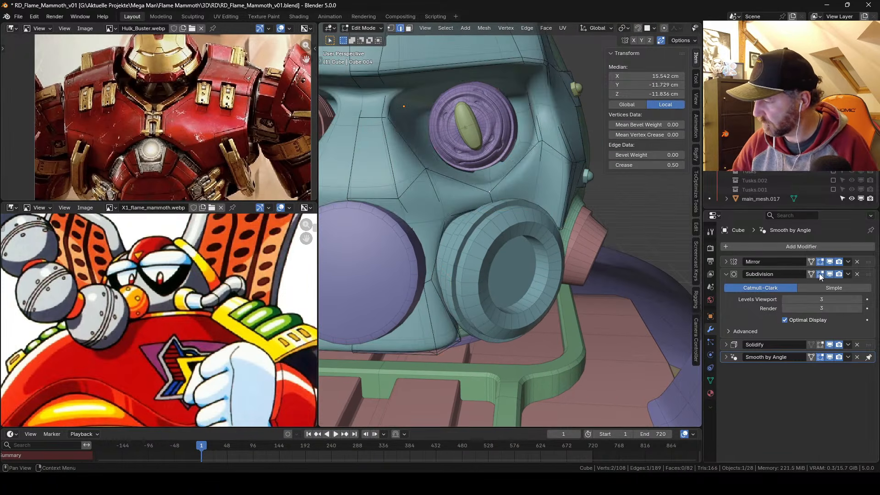
left_click(670, 165)
type("1")
key("Return")
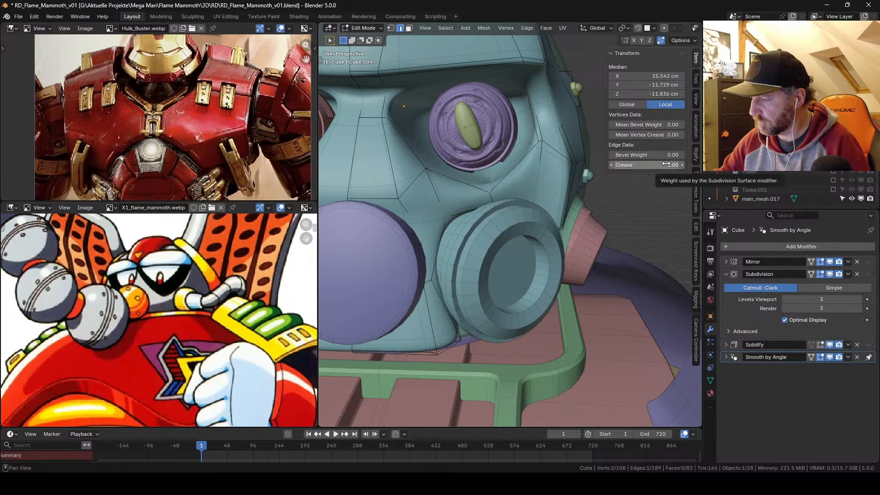
Step: Try a vertex crease of 1 on the lowest corner vertex of the eye socket rim
key("1")
left_click(488, 191)
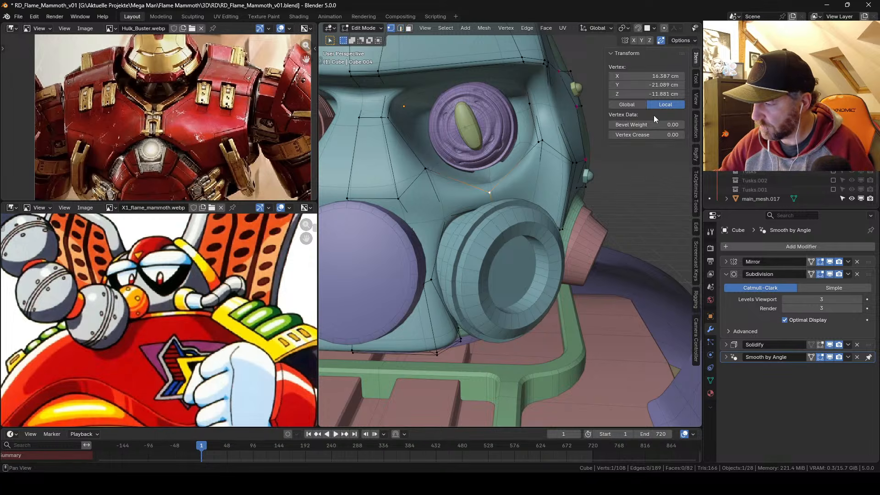
left_click(676, 135)
type("1")
key("Return")
Step: Try a mean crease of 0.5 on the two lower rim edges of the eye socket
mouse_move(504, 216)
middle_mouse_down()
mouse_move(513, 229)
mouse_move(509, 201)
middle_mouse_up()
key("2")
left_click(498, 162)
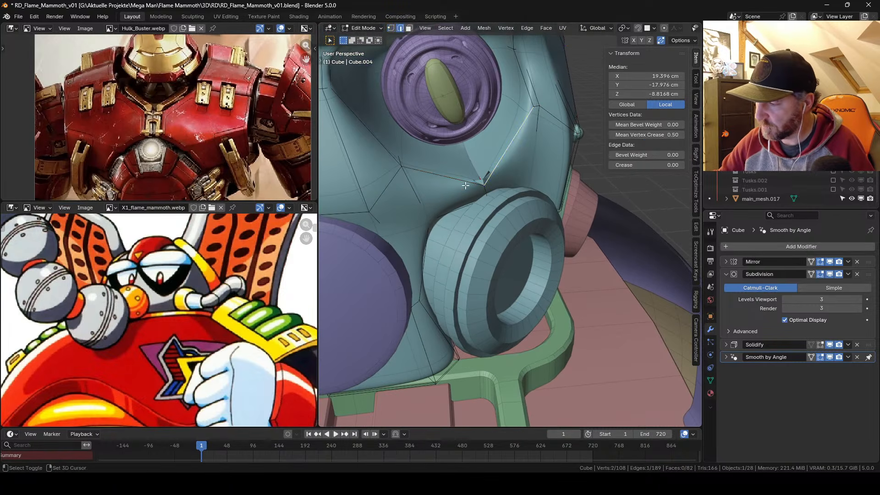
left_click(464, 180, "shift")
left_click(658, 164)
type(".5")
key("Return")
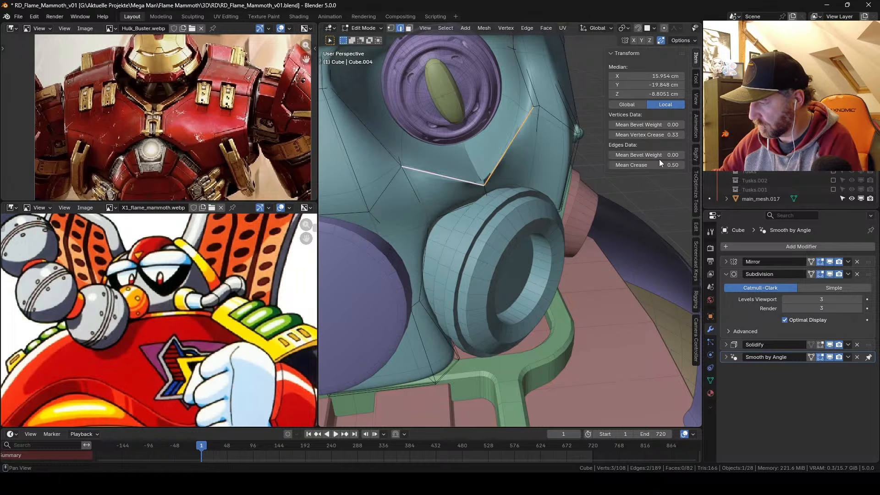
Step: Undo the crease trials on the eye socket back to the single edge crease of 0.5
middle_click_drag(562, 225, 550, 224)
key("ctrl+z")
key("ctrl+z")
key("ctrl+z")
key("ctrl+z")
key("ctrl+z")
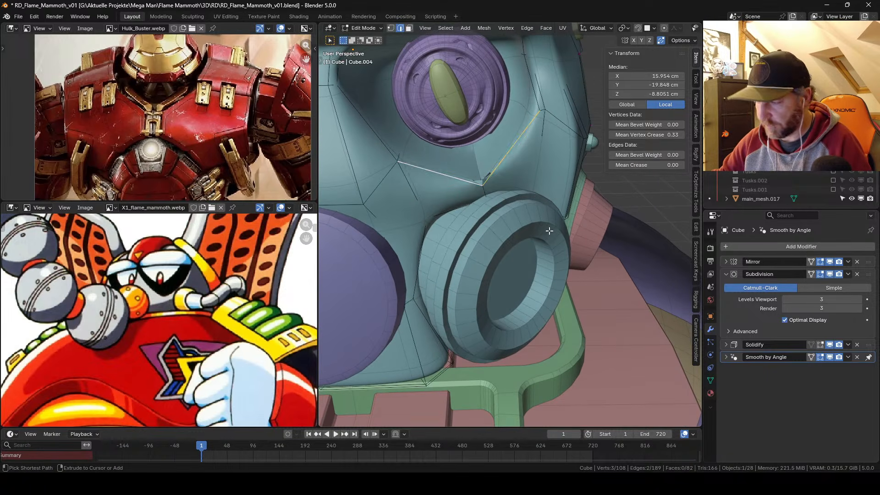
key("ctrl+z")
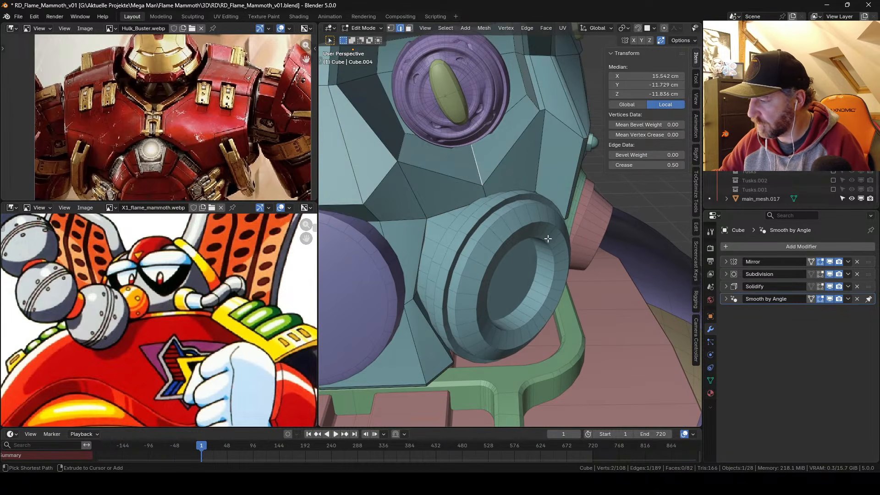
Step: Edge-slide the short edge at the socket's inner corner together with the edge at its outer side
key("Tab")
middle_click_drag(529, 206, 479, 188)
key("n")
key("Tab")
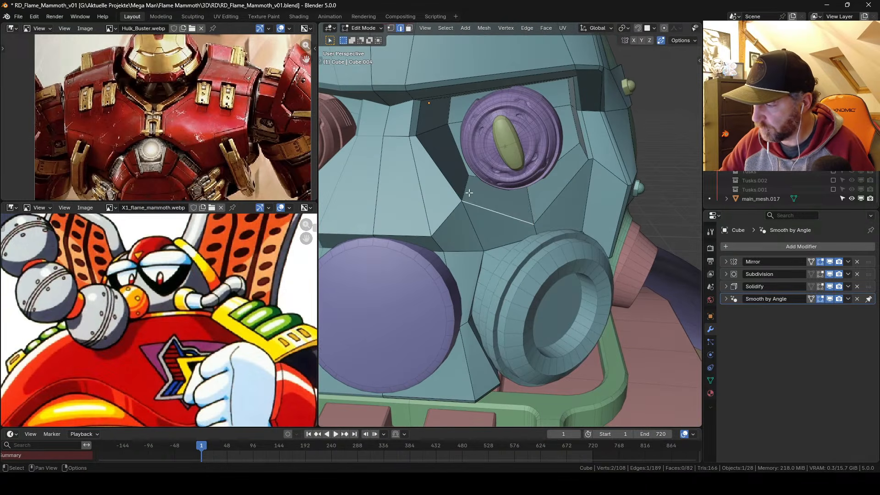
middle_click_drag(579, 158, 577, 183)
left_click(579, 157, "shift")
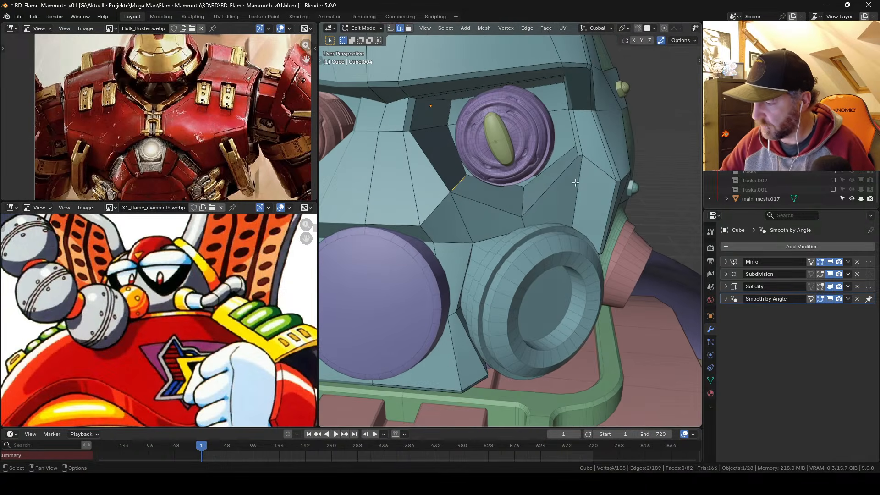
key("g")
key("g")
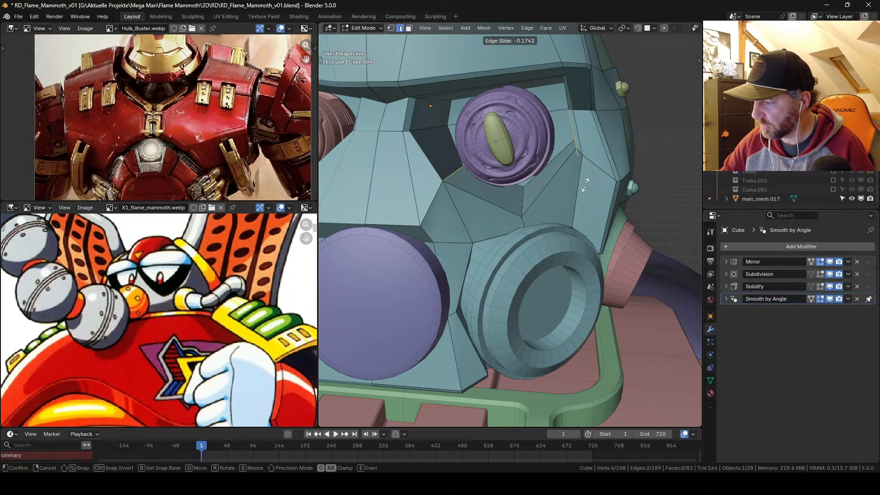
left_click(576, 159)
Step: Check the smoothed eye socket in Object Mode, save the file, and resume editing the mask
key("Tab")
middle_click_drag(576, 155, 566, 186, "ctrl")
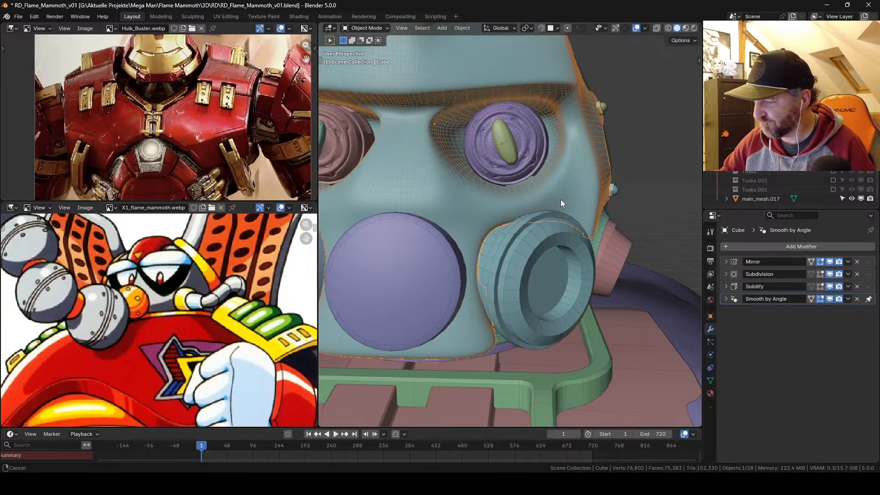
key("Tab")
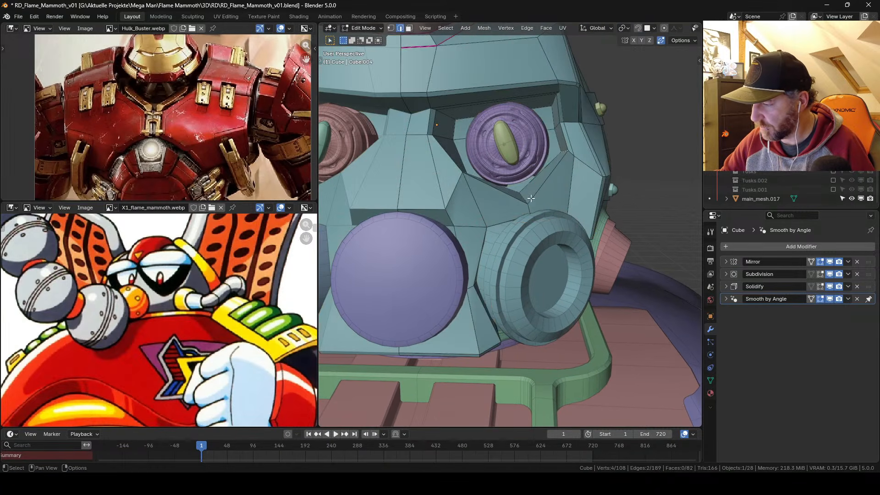
key("Tab")
key("ctrl+s")
mouse_move(524, 217)
middle_mouse_down()
mouse_move(540, 222)
mouse_move(510, 238)
mouse_move(520, 224)
middle_mouse_up()
key("Tab")
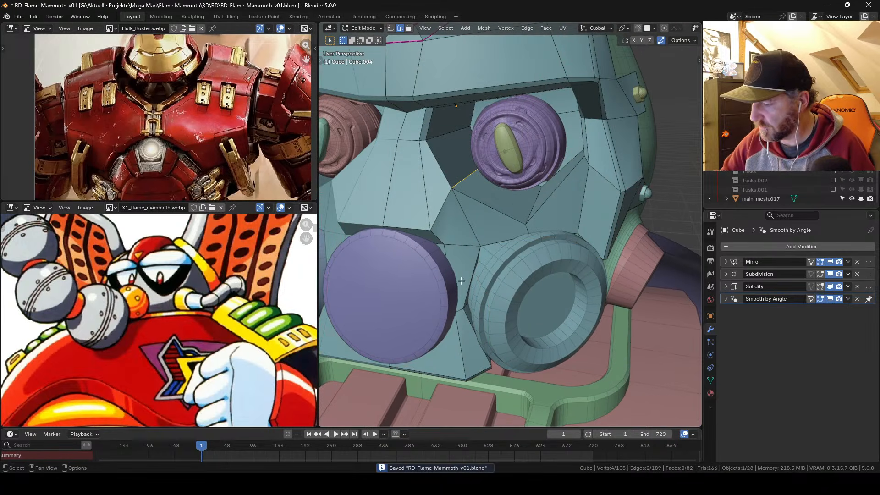
Step: Select the edge loop around the eye socket's rim and turn off the Solidify modifier's display in Edit Mode
middle_click_drag(461, 280, 508, 221)
key("Tab")
key("Tab")
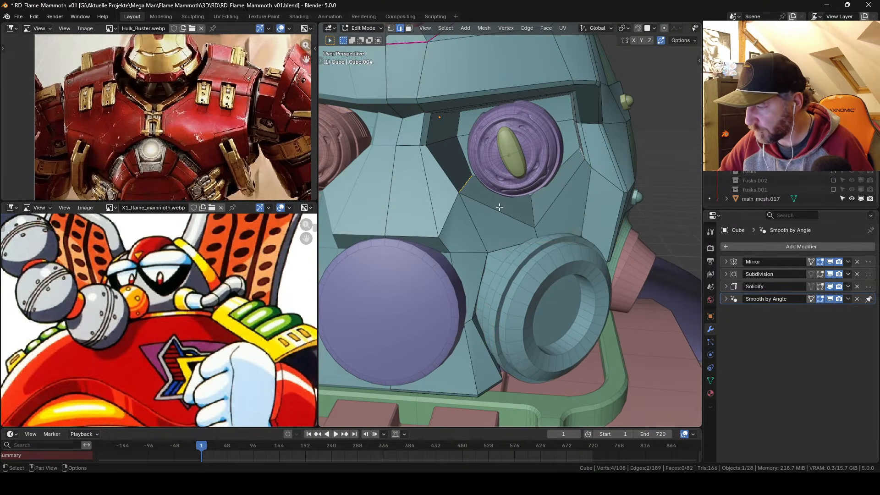
left_click(493, 207)
left_click(493, 207, "alt")
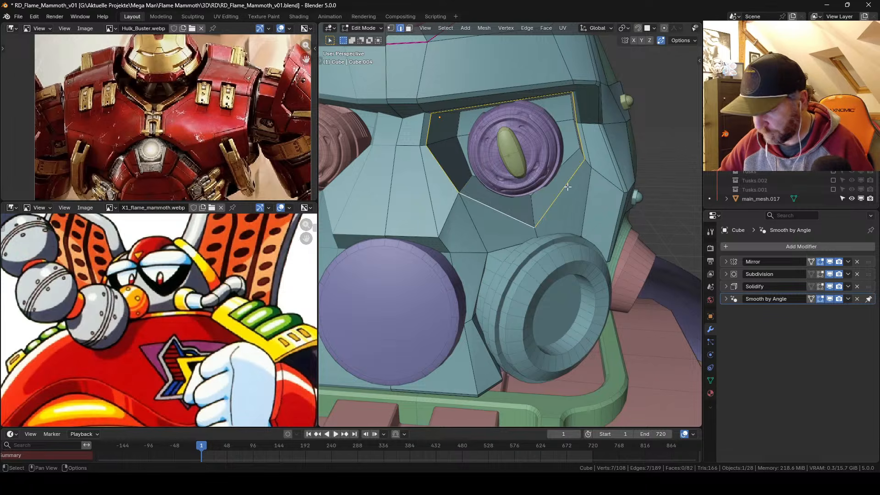
left_click(822, 285)
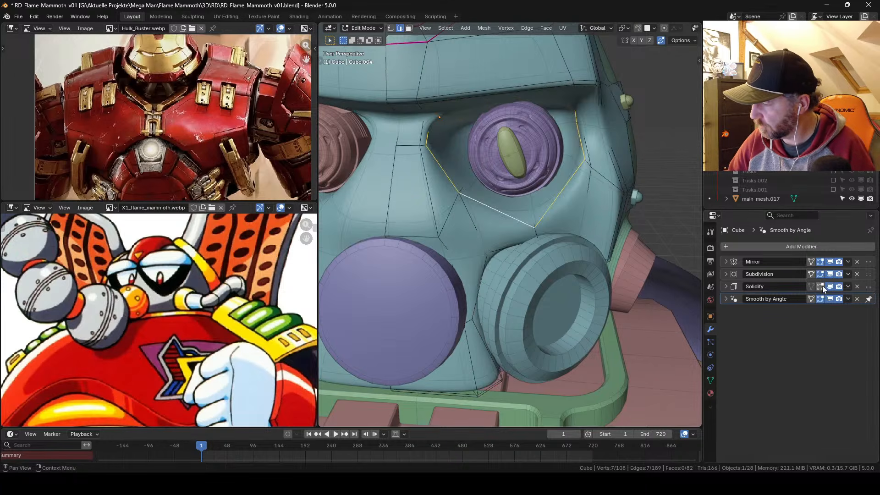
left_click(822, 285)
Step: Set a crease of 1 on the eye socket's rim loop and on the two short edges at its lower corner
middle_click_drag(568, 257, 558, 253)
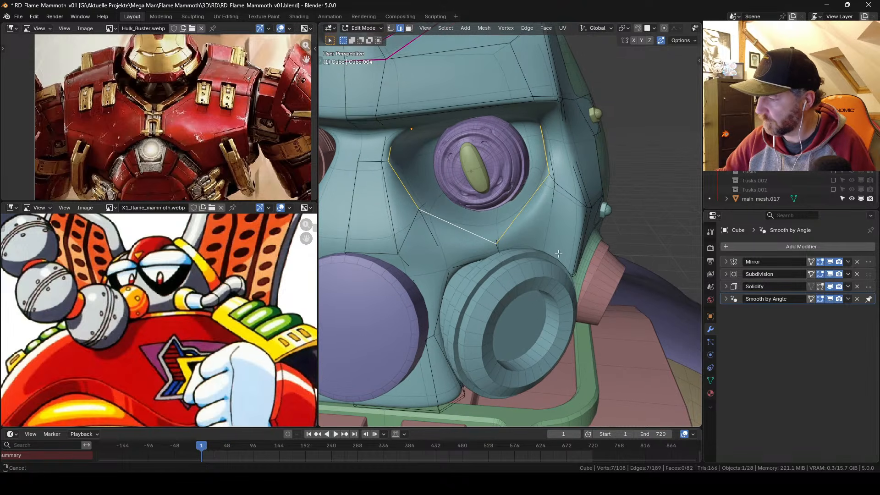
key("n")
left_click_drag(655, 166, 670, 165)
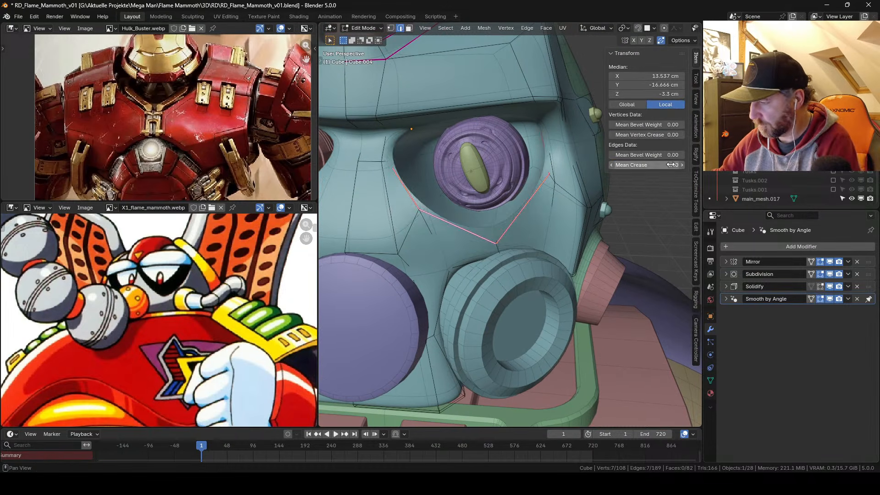
middle_click_drag(544, 247, 506, 238)
left_click(504, 238)
left_click(672, 164)
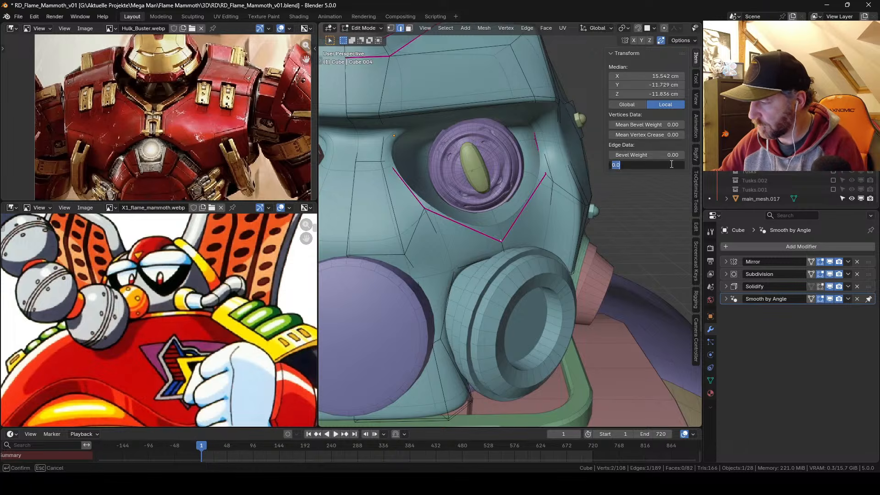
type("1")
key("Return")
middle_click_drag(550, 247, 524, 246)
left_click(665, 165)
type("1")
key("Return")
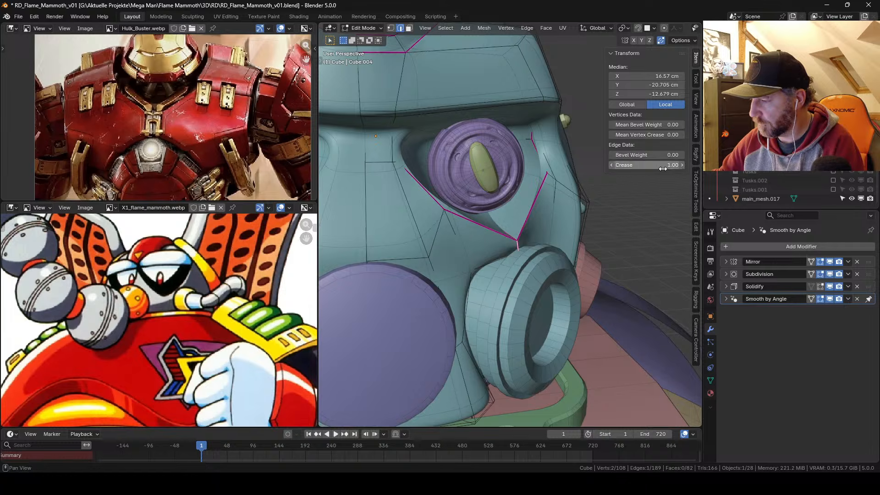
Step: Check the creased eye socket on the smoothed mask in Object Mode and resume editing the mesh
middle_click_drag(584, 255, 544, 254)
key("Tab")
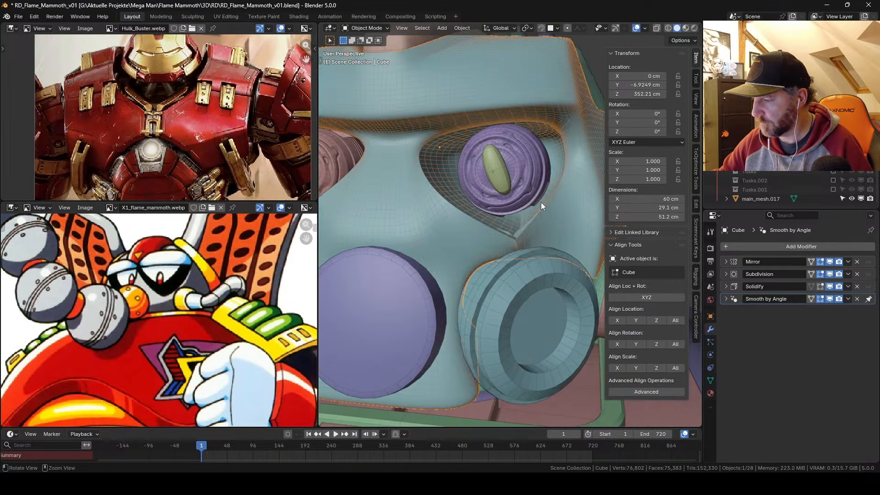
middle_click_drag(541, 202, 524, 249, "ctrl")
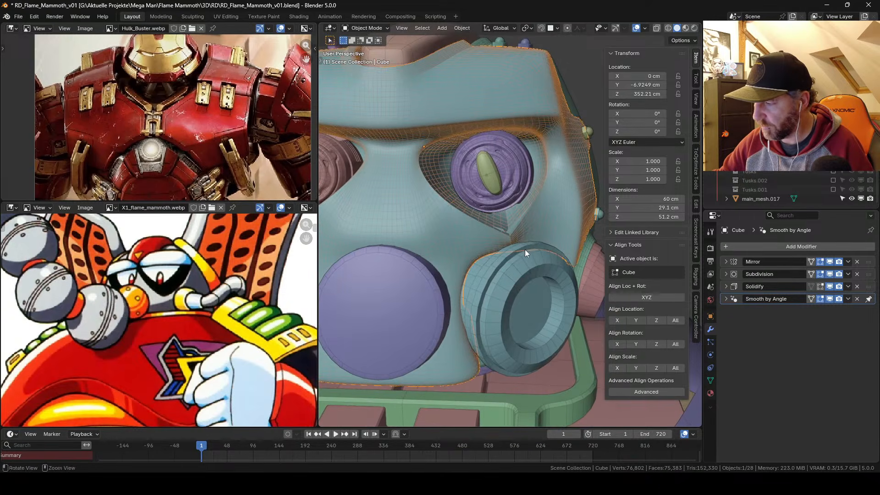
key("Tab")
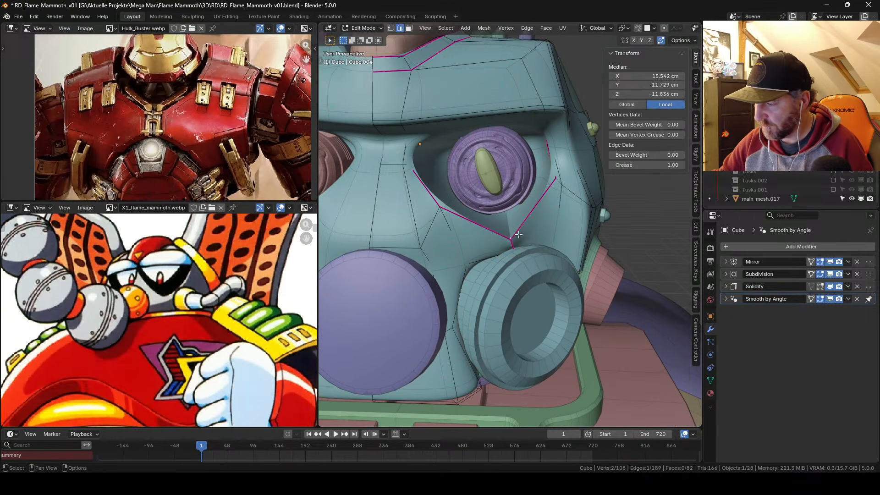
key("g")
key("x")
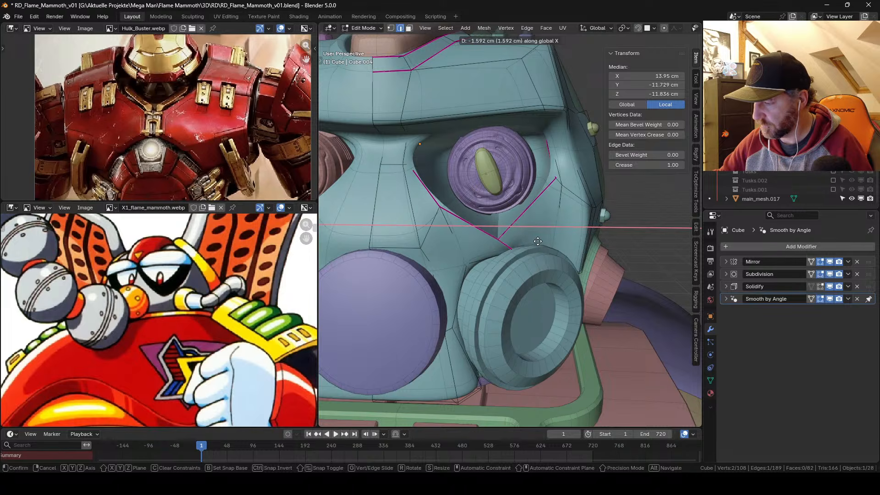
key("Escape")
key("alt+z")
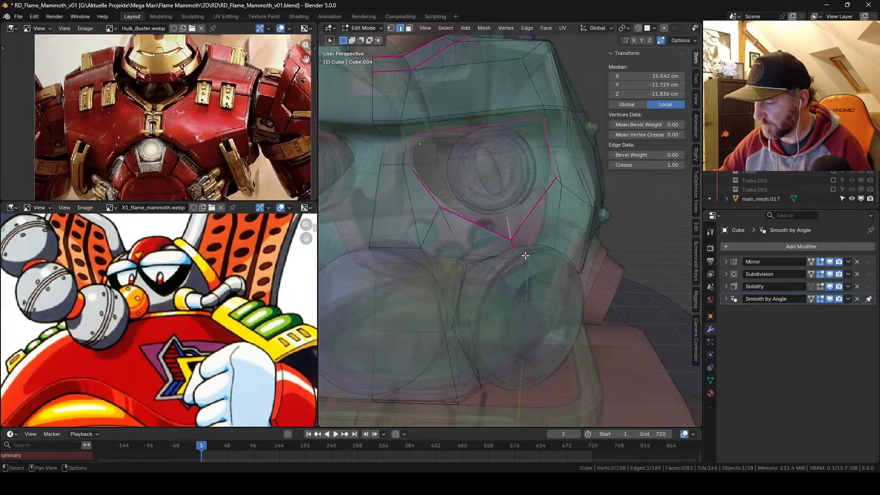
key("alt+z")
Step: Isolate the mask and move the vertices at the eye socket's lower corner about 1.8 cm toward the nose along global X
key("slash")
middle_click_drag(579, 258, 497, 257)
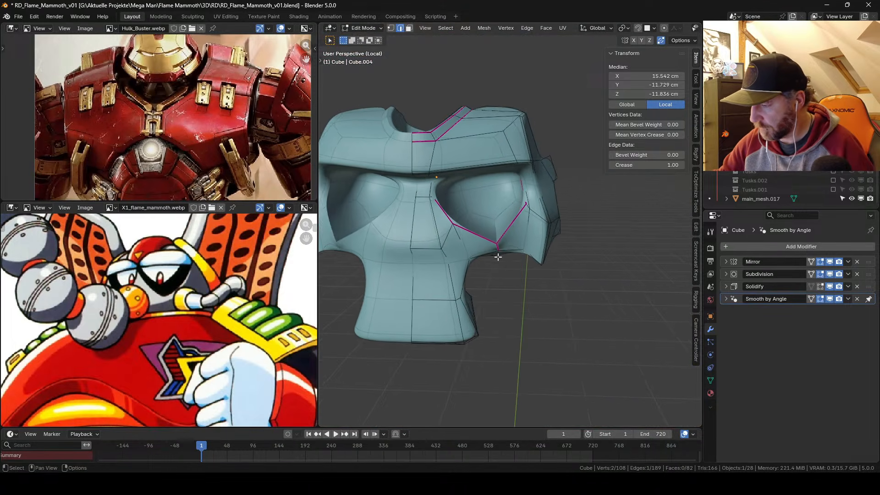
right_click_drag(497, 257, 506, 237, "alt")
key("1")
left_click(488, 255)
left_click(491, 266, "shift")
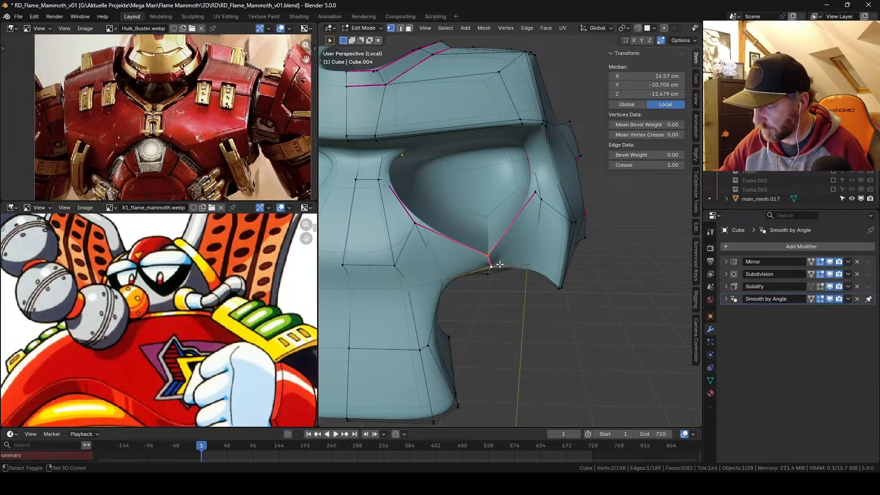
left_click_drag(495, 265, 510, 279, "alt")
left_click(490, 283, "shift")
key("g")
key("x")
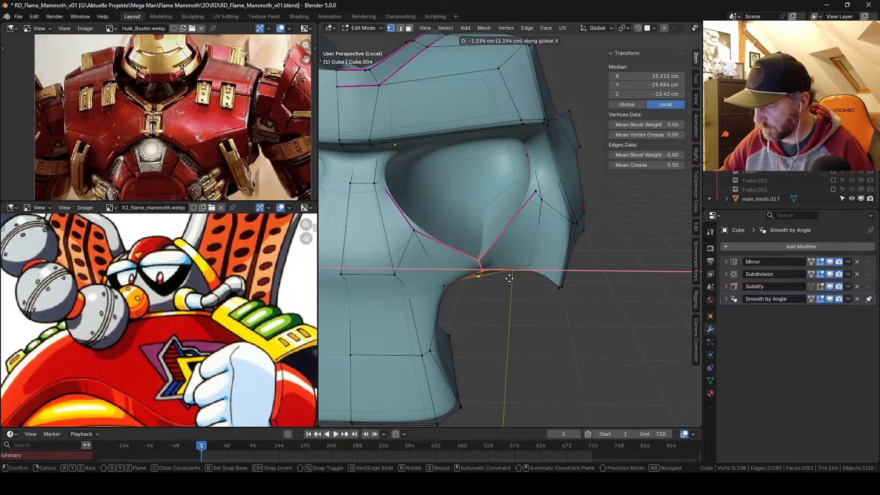
left_click(502, 272)
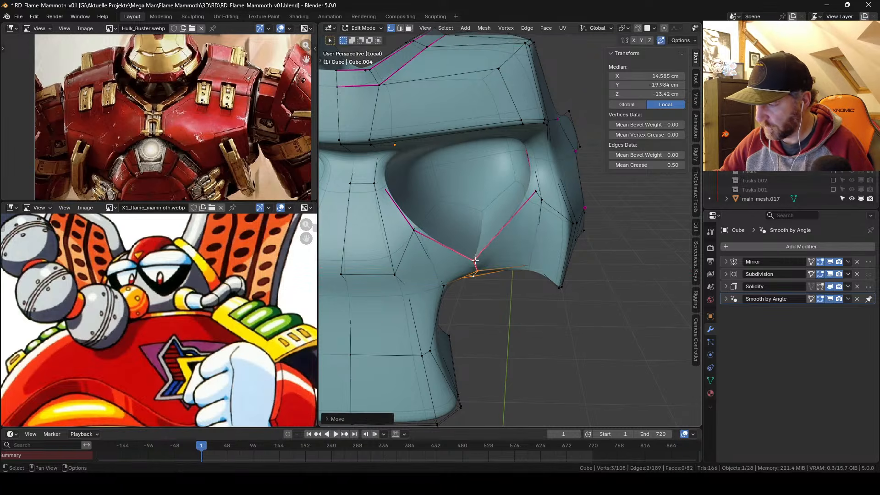
Step: Set the crease to 0 on the eye socket's rim loop and on the short edges at its lower corner
left_click_drag(475, 260, 493, 256, "alt")
key("2")
left_click(492, 258)
left_click(497, 242, "shift")
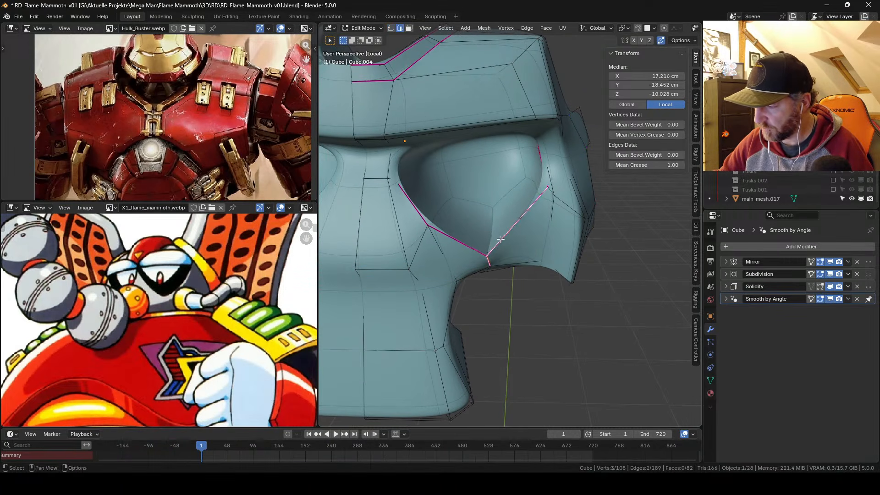
left_click(498, 241, "shift")
double_click(501, 239, "shift")
left_click(668, 165)
type("0")
key("Return")
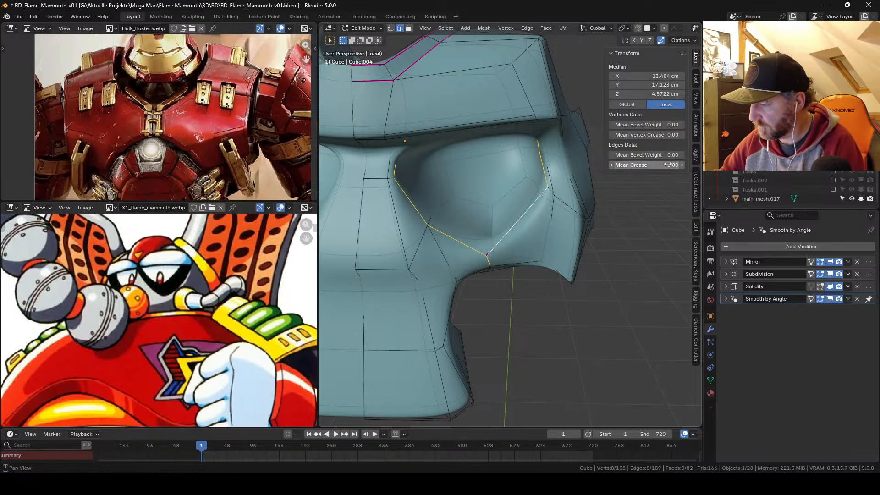
middle_click_drag(515, 246, 501, 259)
left_click(492, 247)
left_click(668, 165)
type("0")
key("Return")
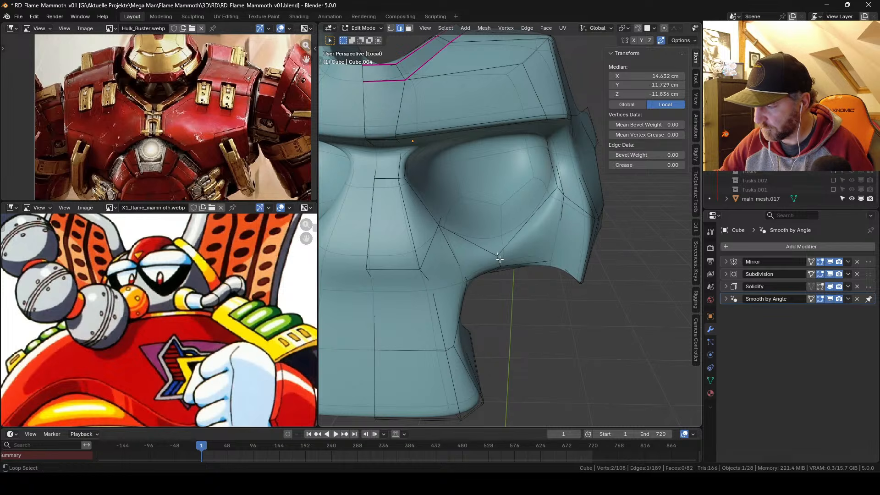
Step: Bevel the edge loop running through the socket's lower corner with one segment and return to the whole head in Object Mode
left_click(500, 259, "alt")
key("ctrl+b")
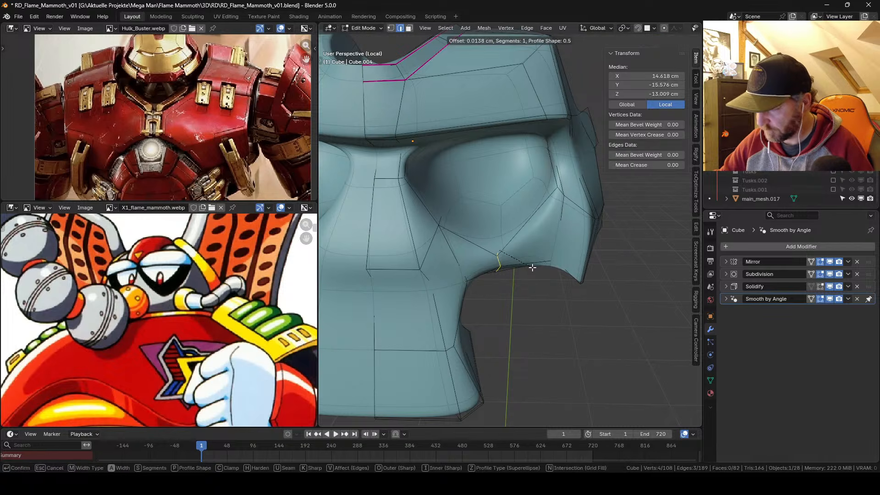
left_click(538, 267)
mouse_move(538, 266)
middle_mouse_down()
mouse_move(530, 274)
mouse_move(532, 261)
mouse_move(535, 276)
mouse_move(513, 284)
mouse_move(527, 218)
mouse_move(539, 224)
middle_mouse_up()
key("Tab")
key("KP_Divide")
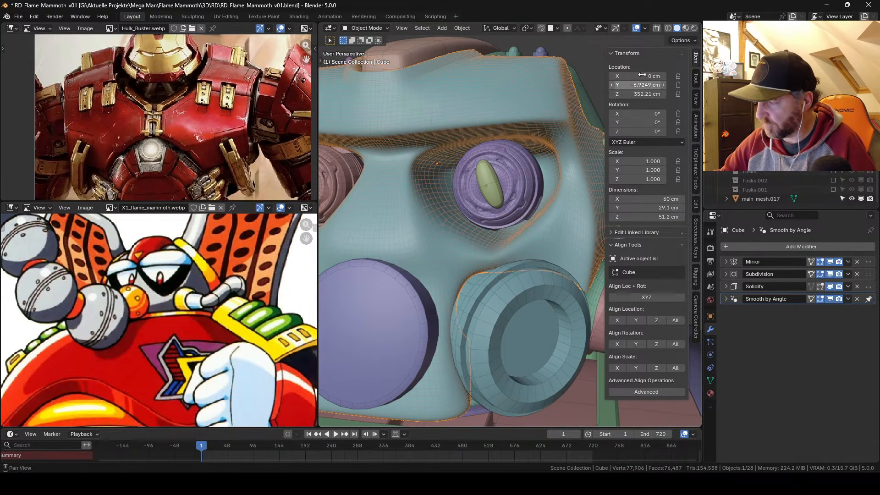
Step: Inspect the face and its eye sockets in rendered viewport shading from the front and below, ending in solid shading
left_click(694, 29)
scroll(504, 219, "down", 4)
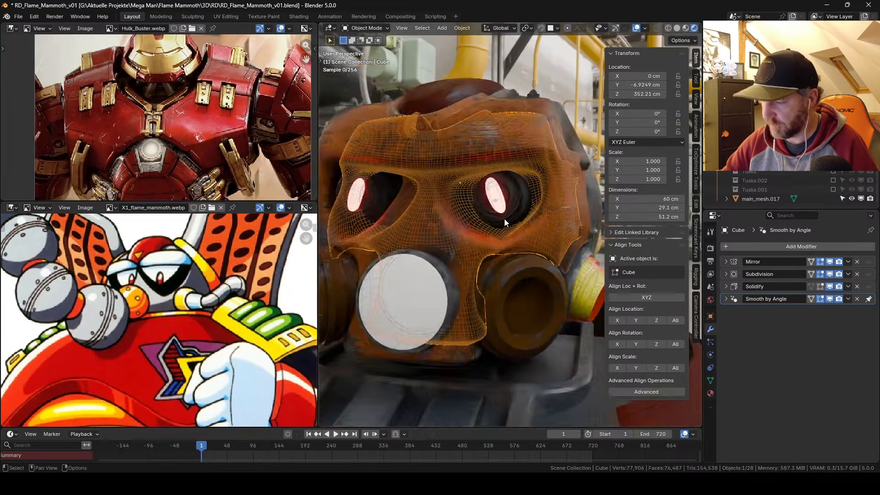
key("q")
left_click(505, 213)
mouse_move(542, 197)
middle_mouse_down()
mouse_move(539, 236)
mouse_move(527, 255)
mouse_move(516, 237)
mouse_move(489, 227)
mouse_move(520, 222)
mouse_move(528, 236)
mouse_move(520, 207)
mouse_move(528, 239)
mouse_move(556, 247)
mouse_move(632, 134)
middle_mouse_up()
scroll(528, 248, "up", 2)
key("n")
left_click(677, 28)
Step: Isolate the mask in Edit Mode, turn off the Subdivision modifier's edit display, and select a single vertex near the eye socket's lower corner
key("Tab")
key("KP_Divide")
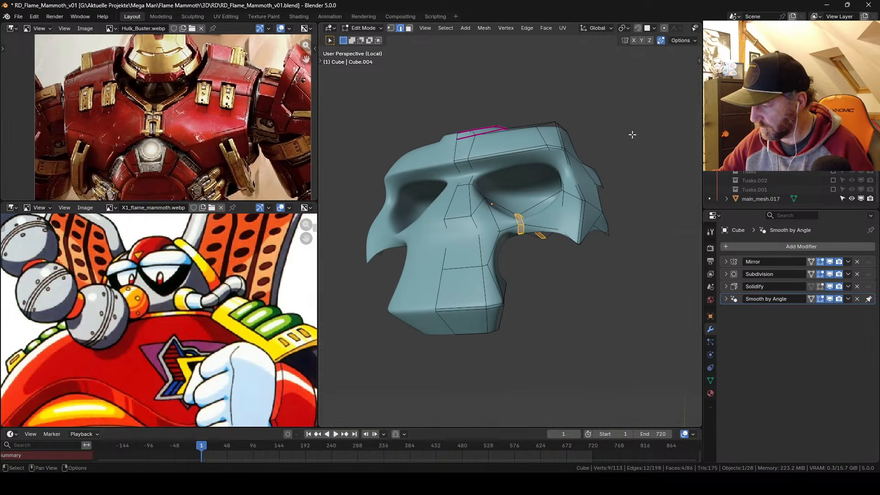
left_click(821, 274)
middle_click_drag(539, 251, 505, 222)
mouse_move(505, 222)
middle_mouse_down("ctrl")
mouse_move(504, 205)
mouse_move(531, 233)
mouse_move(505, 223)
middle_mouse_up("ctrl")
key("1")
left_click(503, 217)
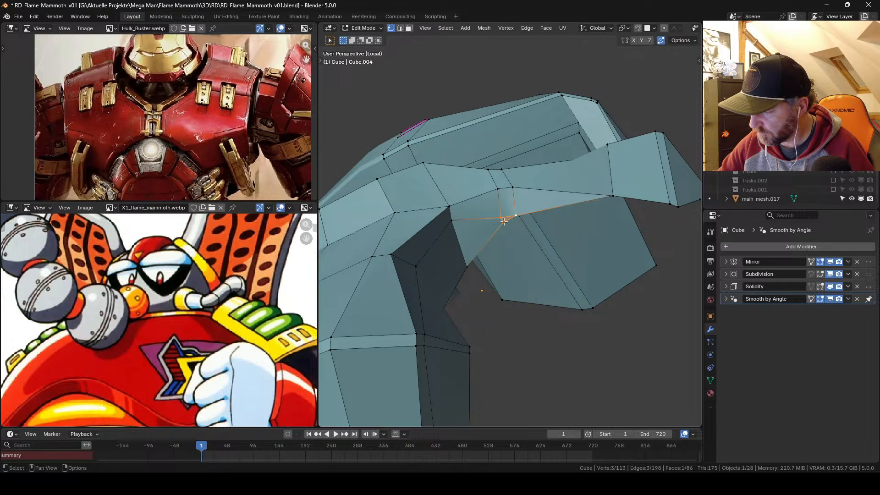
left_click(506, 223)
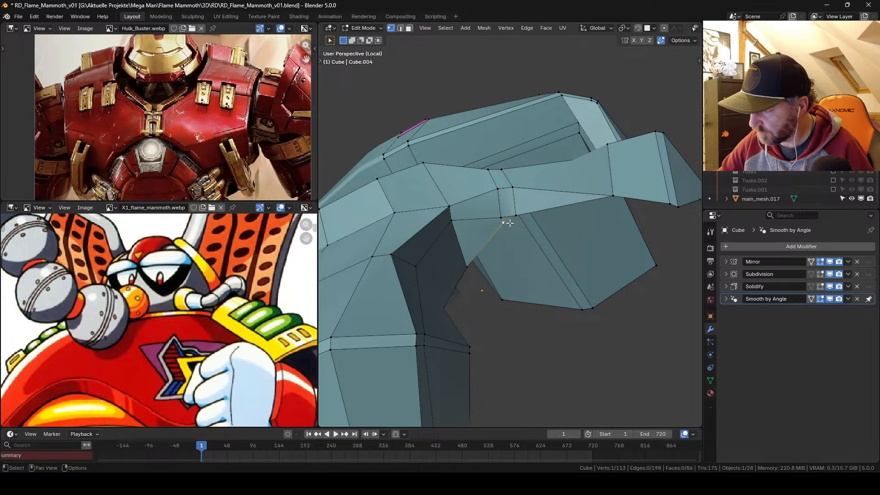
Step: Examine the smoothed eye socket of the isolated mask in Object Mode from several angles
key("Tab")
middle_click_drag(515, 215, 501, 269)
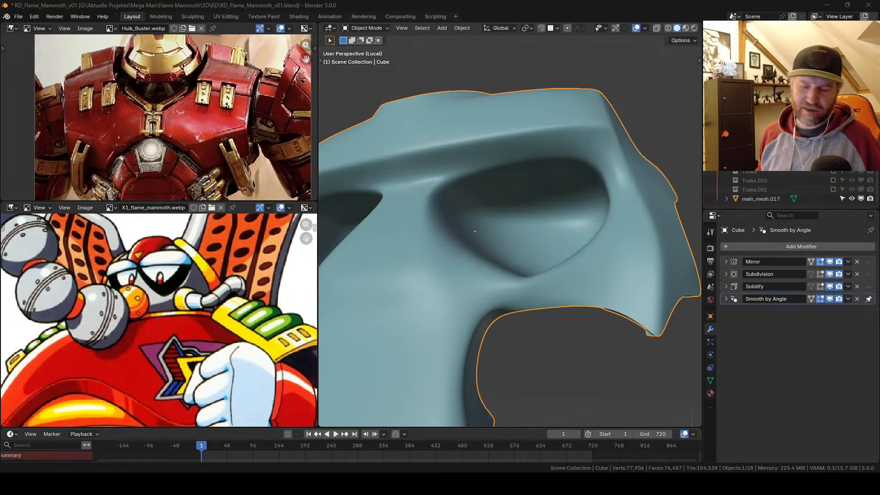
scroll(540, 208, "down", 3)
middle_click_drag(540, 208, 506, 192)
Step: Slide the rim vertex beside the nose by a factor of about 0.06 and check the smoothed socket on the whole head
key("Tab")
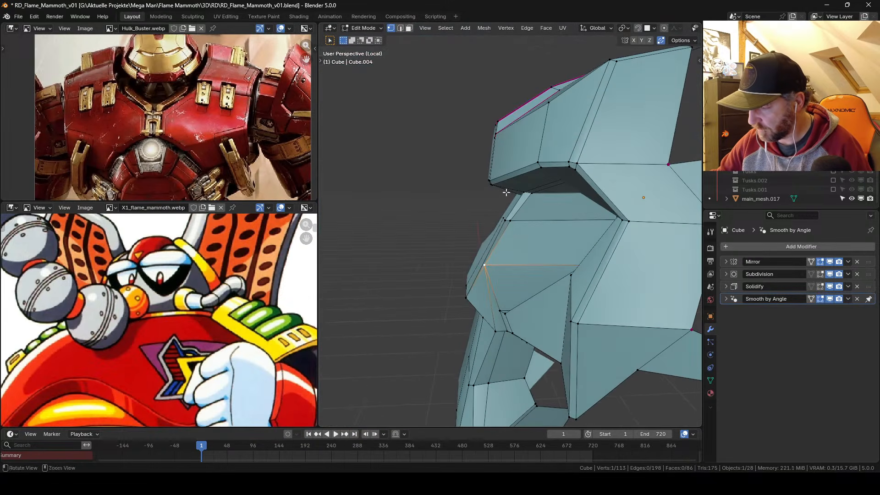
key("shift+v")
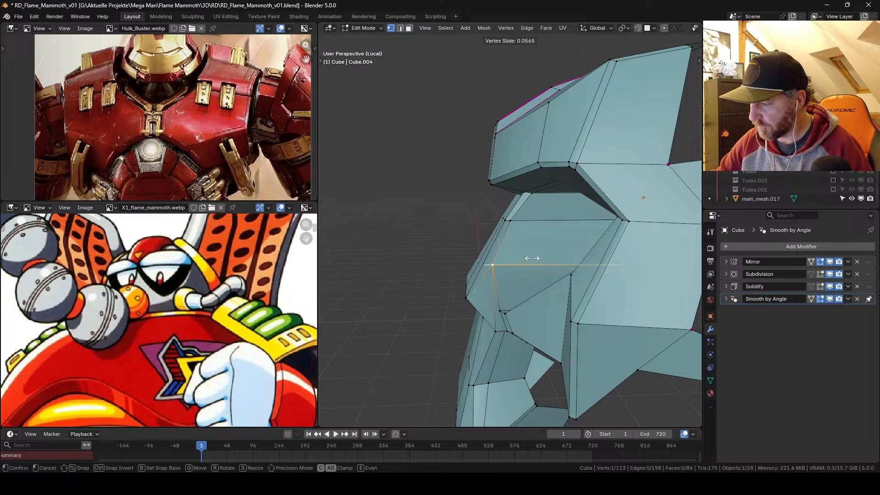
left_click(534, 258)
mouse_move(533, 258)
middle_mouse_down()
mouse_move(525, 284)
mouse_move(541, 253)
mouse_move(578, 267)
mouse_move(532, 267)
mouse_move(532, 246)
middle_mouse_up()
key("Tab")
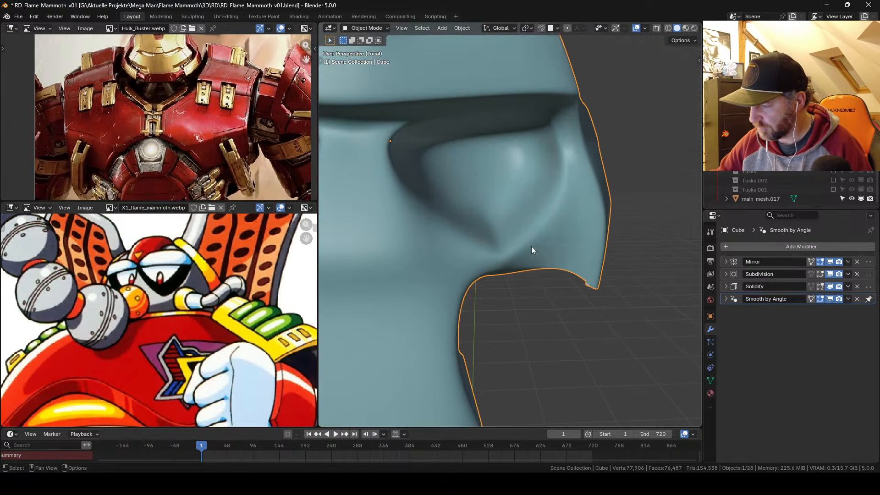
key("KP_Divide")
middle_click_drag(535, 216, 529, 236)
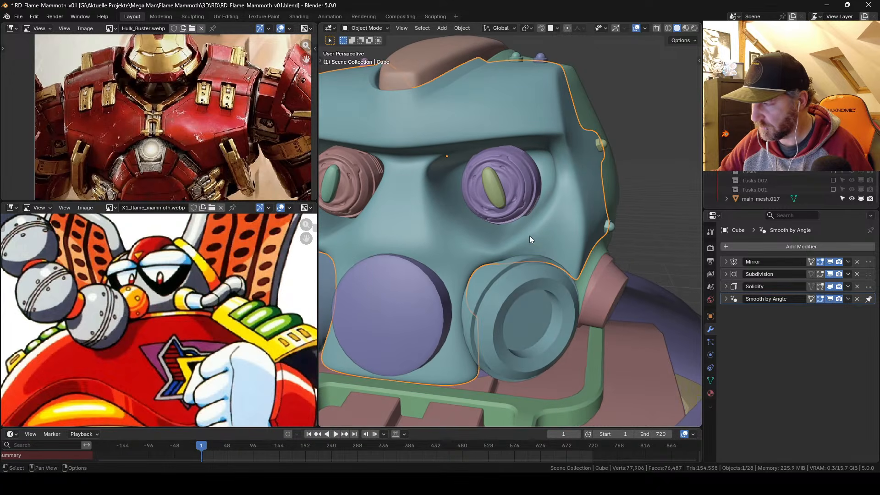
Step: Isolate the mask in rendered shading and select the eye socket's interior faces by growing the selection twice from its back face
left_click(694, 28)
mouse_move(562, 185)
middle_mouse_down()
mouse_move(547, 247)
mouse_move(549, 208)
middle_mouse_up()
key("KP_Divide")
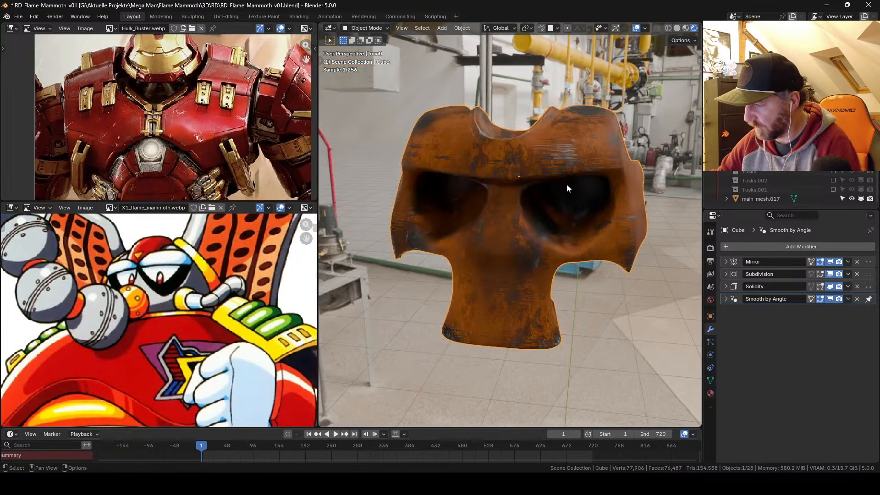
right_click_drag(558, 245, 552, 211, "alt")
middle_click_drag(552, 212, 506, 203)
key("Tab")
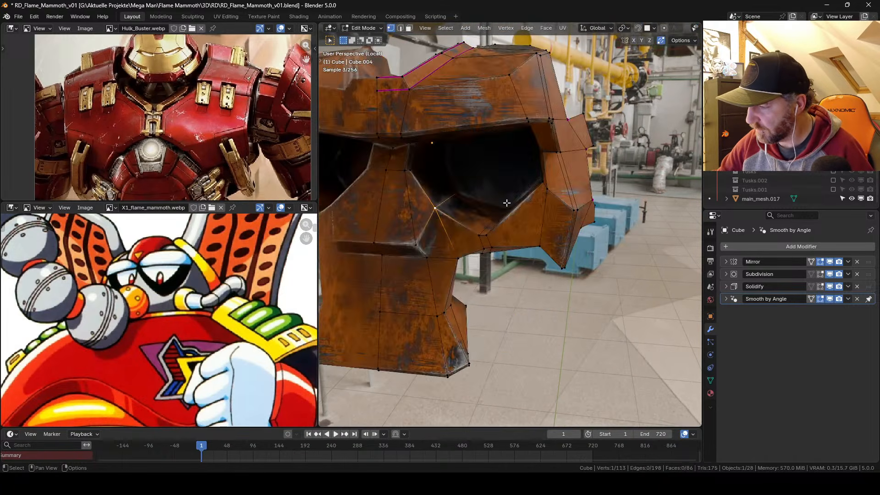
key("3")
left_click(500, 176)
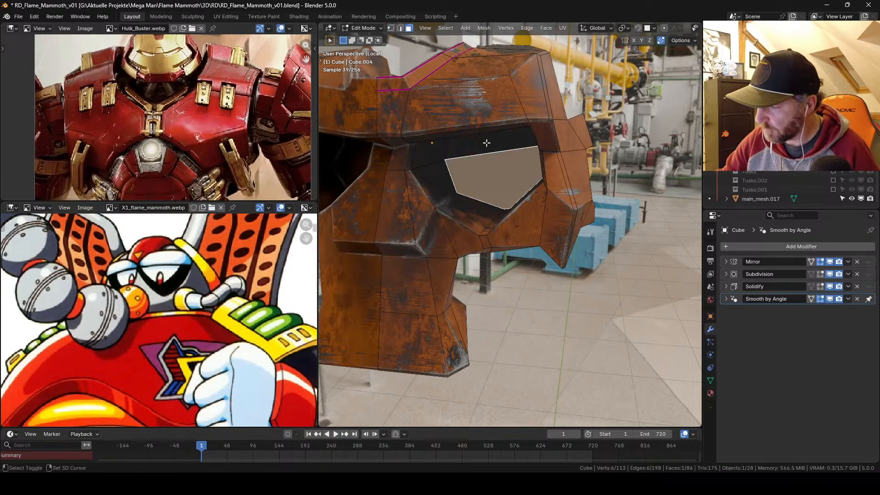
key("ctrl+KP_Add")
key("ctrl+KP_Add")
Step: Add a second material slot to the mask, assign Black to the selected eye socket faces, and check it on the whole head
left_click(711, 393)
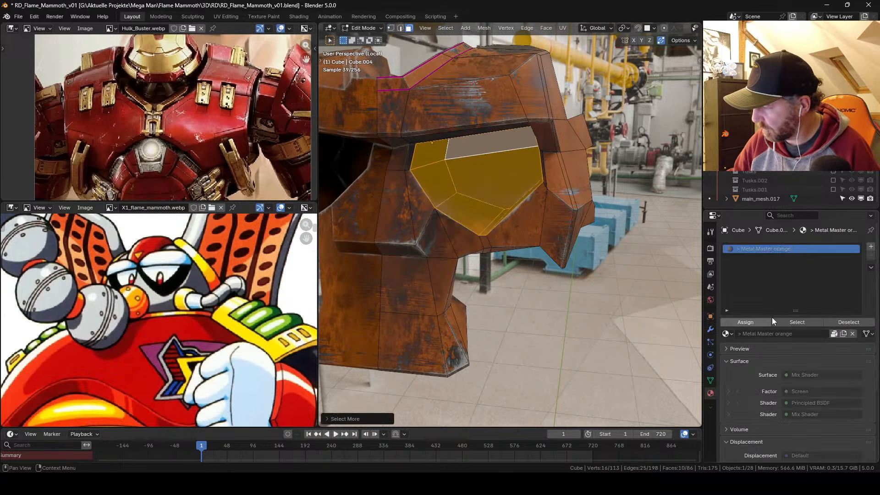
left_click(871, 246)
left_click(727, 334)
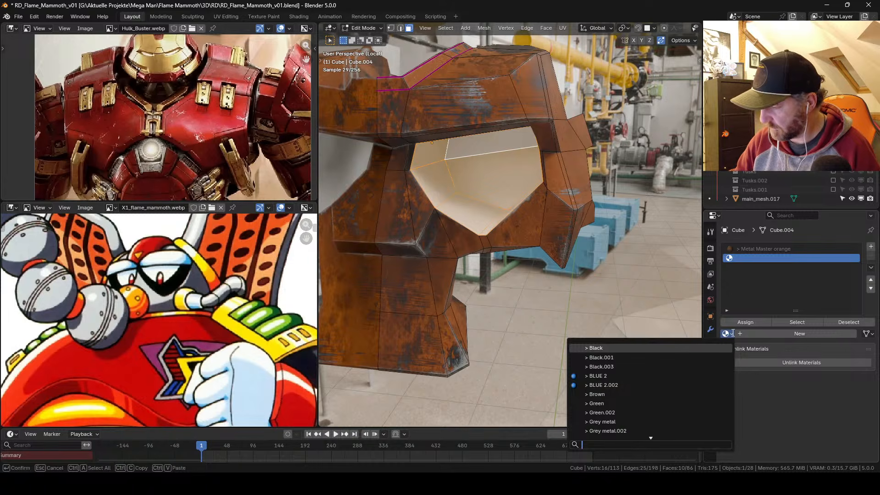
type("bl")
left_click(659, 347)
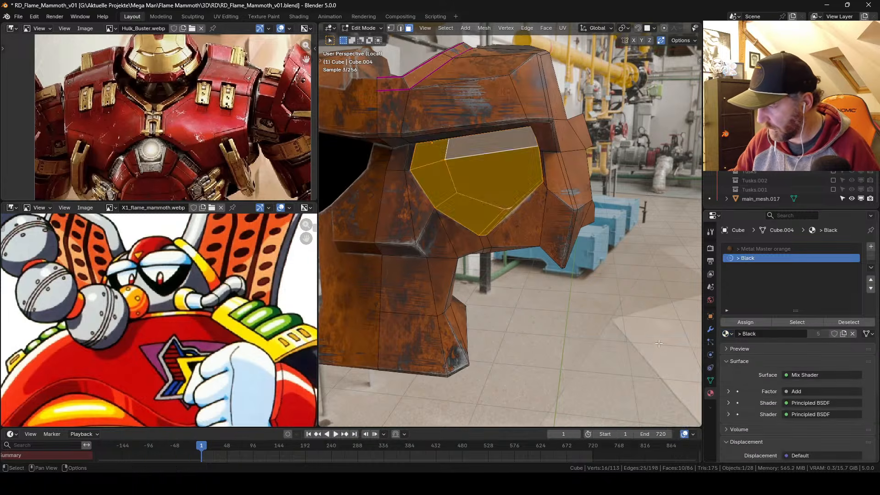
key("Tab")
key("KP_Divide")
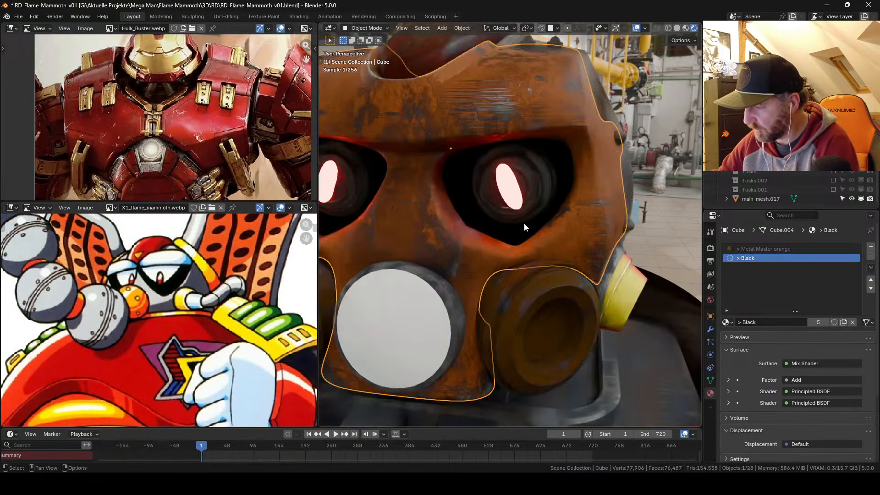
middle_click_drag(543, 205, 532, 235)
middle_click_drag(536, 230, 534, 251)
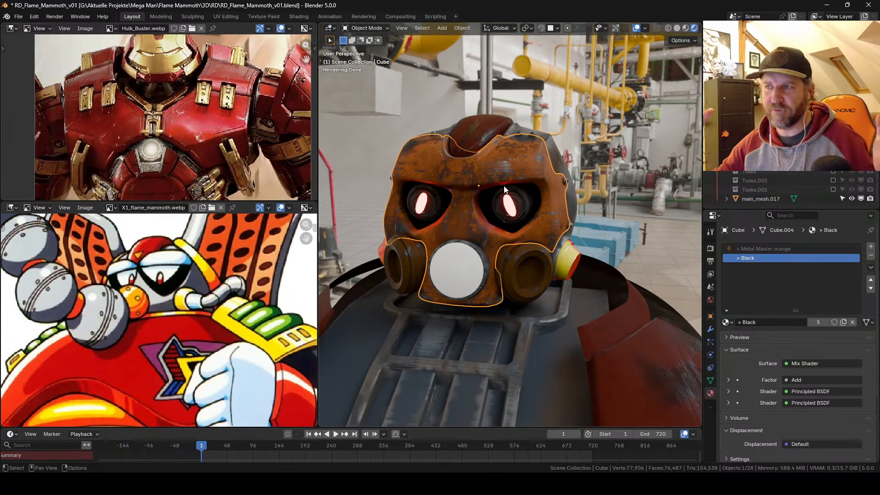
middle_click_drag(524, 236, 550, 210, "ctrl")
Step: Remove the Black material slot from the mask, comparing the eye sockets with and without it
key("Tab")
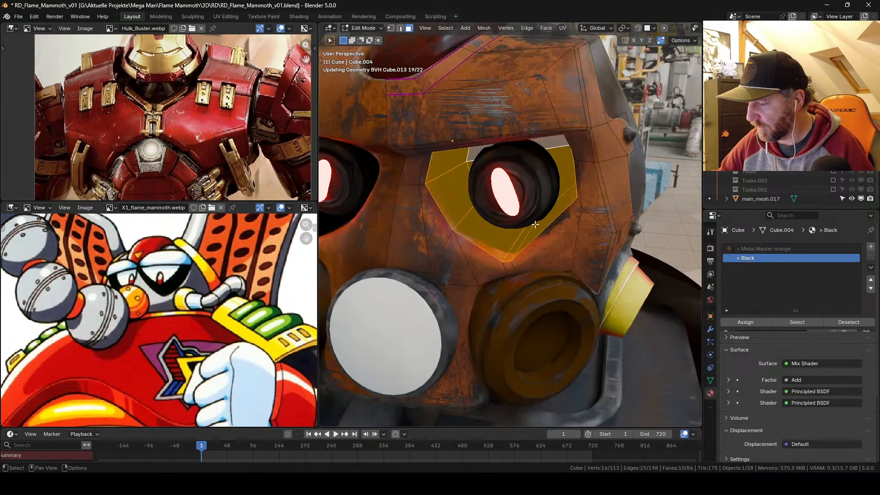
key("Tab")
left_click(870, 256)
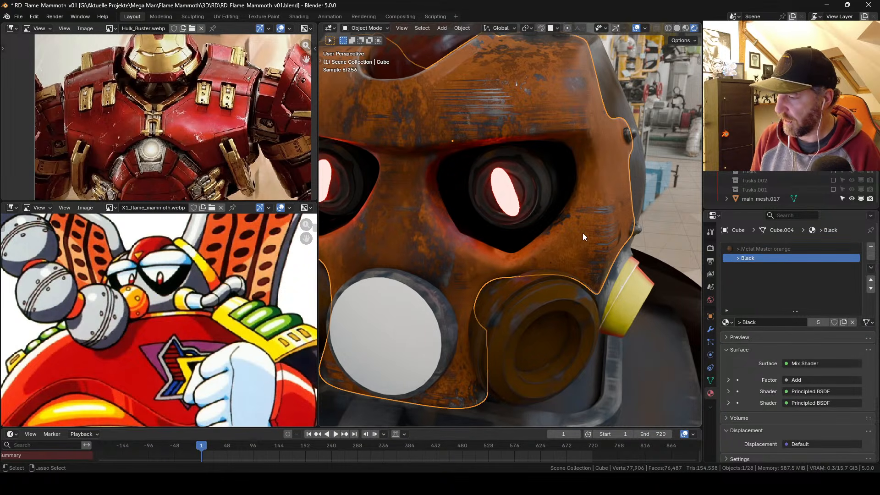
key("ctrl+shift+z")
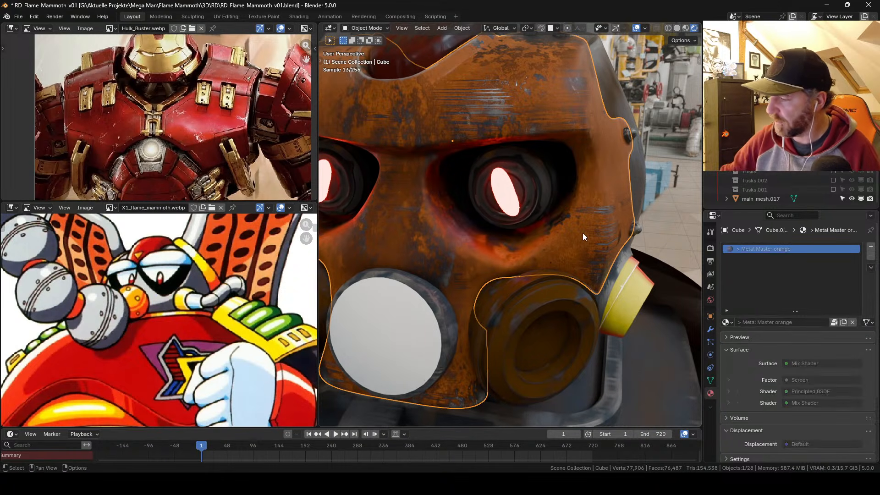
Step: Select both eyes, nudge them along the global Y axis, and raise them about 2.6 cm along global Z
middle_click_drag(554, 185, 530, 195)
left_click(530, 195)
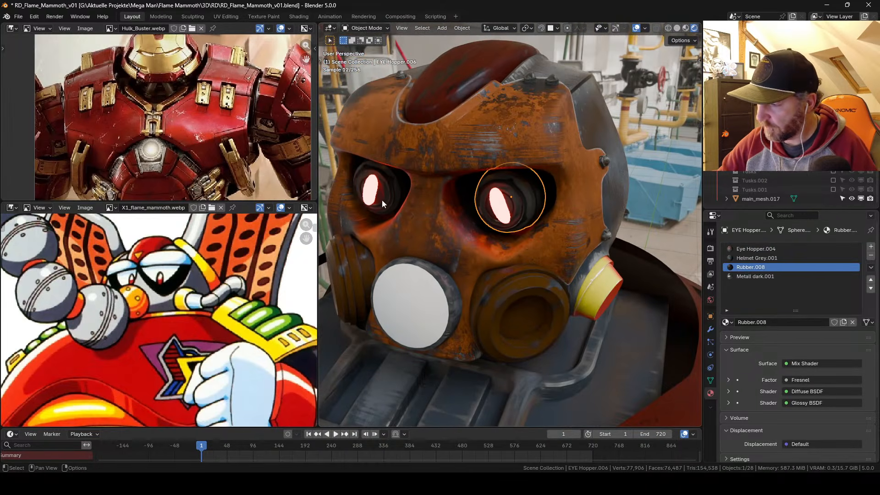
key("g")
key("y")
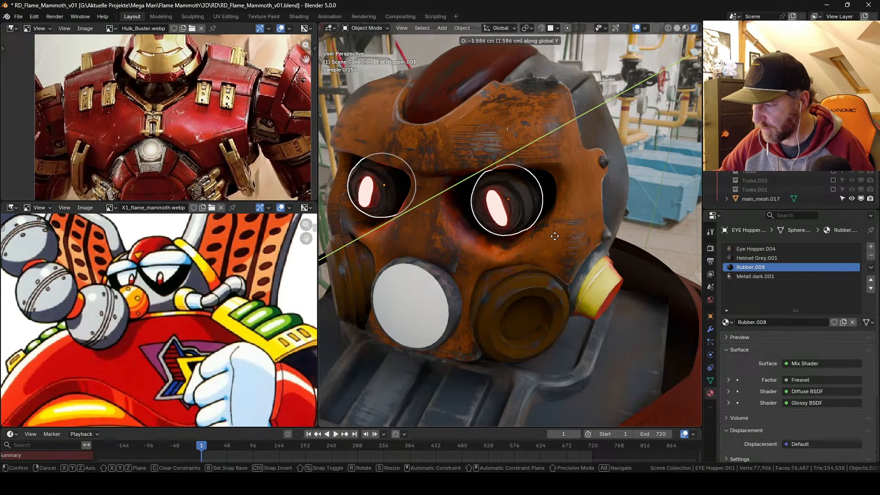
left_click(556, 234)
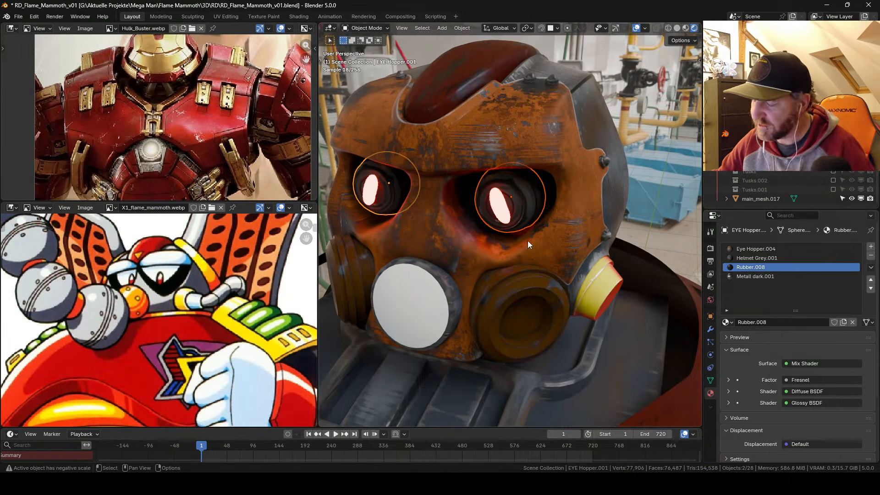
middle_click_drag(528, 220, 545, 229)
key("g")
key("z")
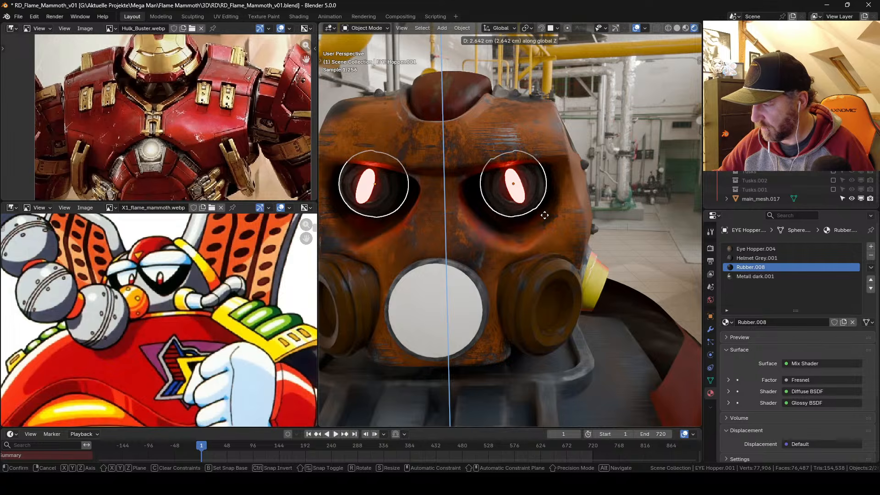
left_click(542, 215)
Step: Hide the viewport overlays and save the file
middle_click_drag(590, 216, 544, 208)
key("shift+alt+z")
key("ctrl+s")
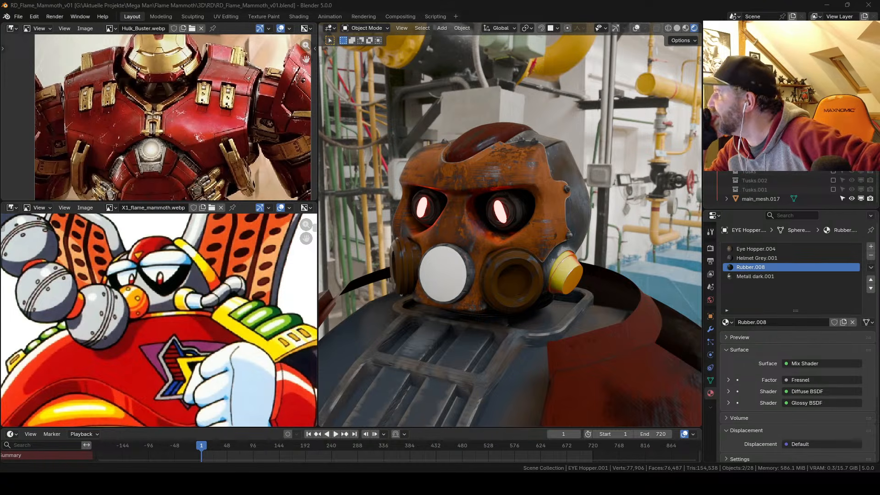
Step: Switch to the browser, view The Met's Paco Rabanne dress image enlarged in its own tab, and close the browser
left_click_drag(858, 0, 381, 77)
double_click(382, 77)
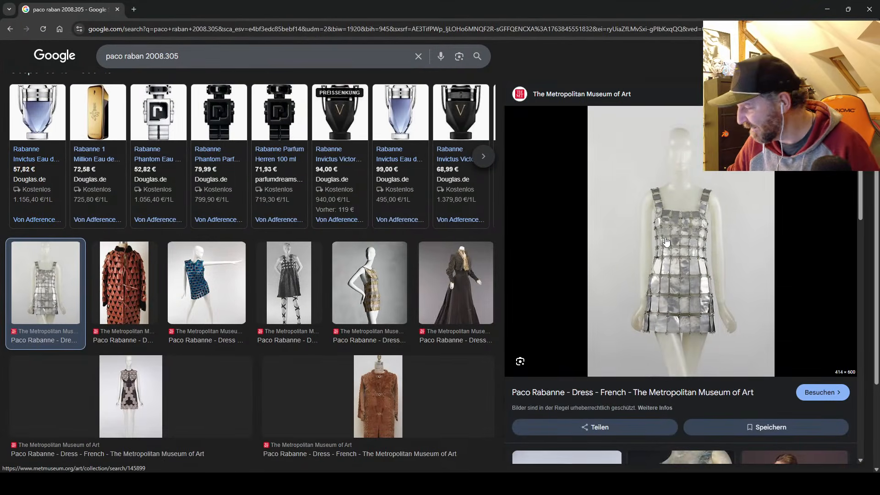
left_click(667, 254)
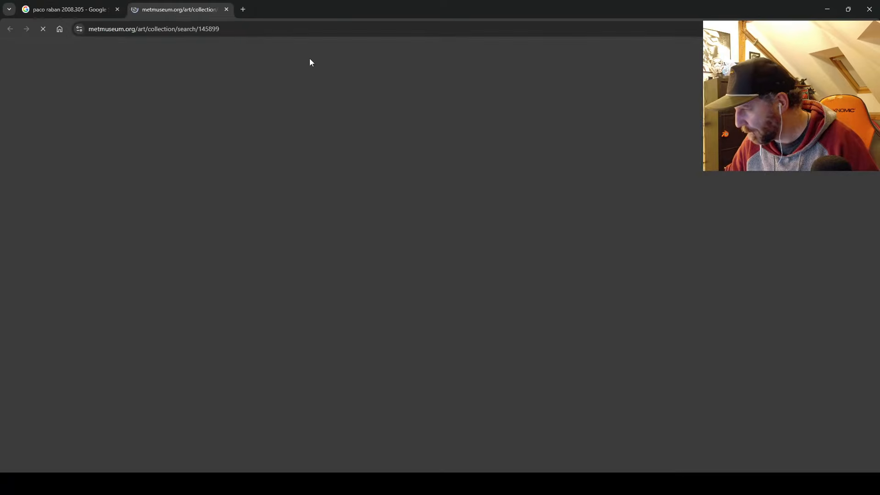
right_click(581, 256)
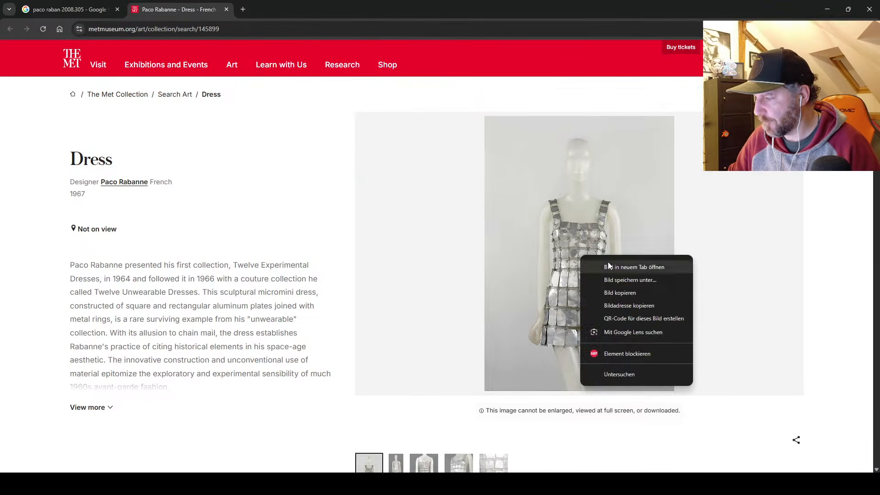
left_click(609, 267)
left_click(284, 9)
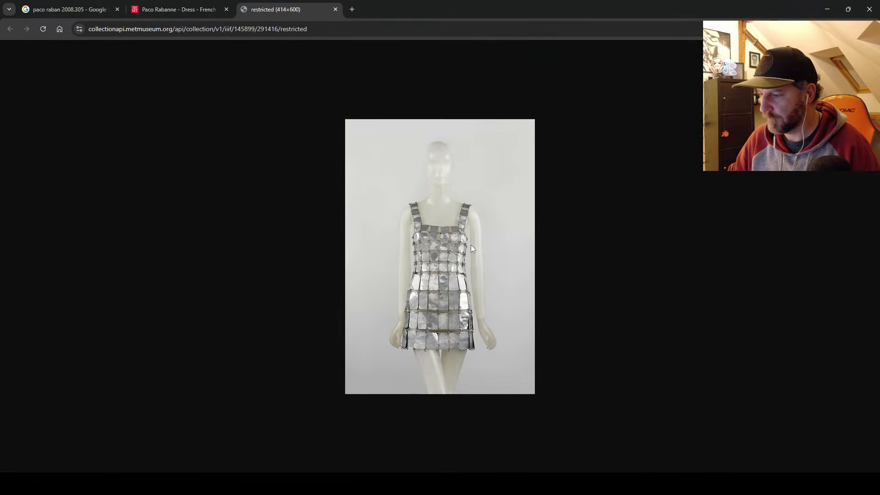
scroll(471, 247, "up", 4, "ctrl")
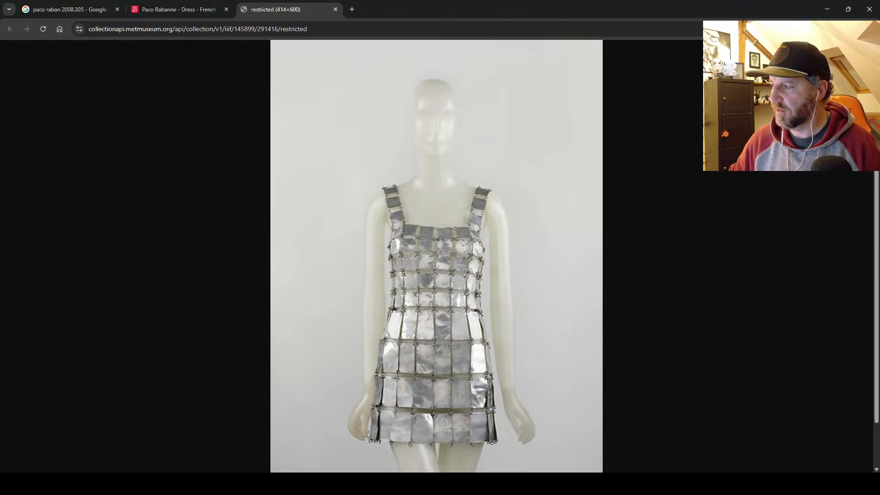
left_click(869, 9)
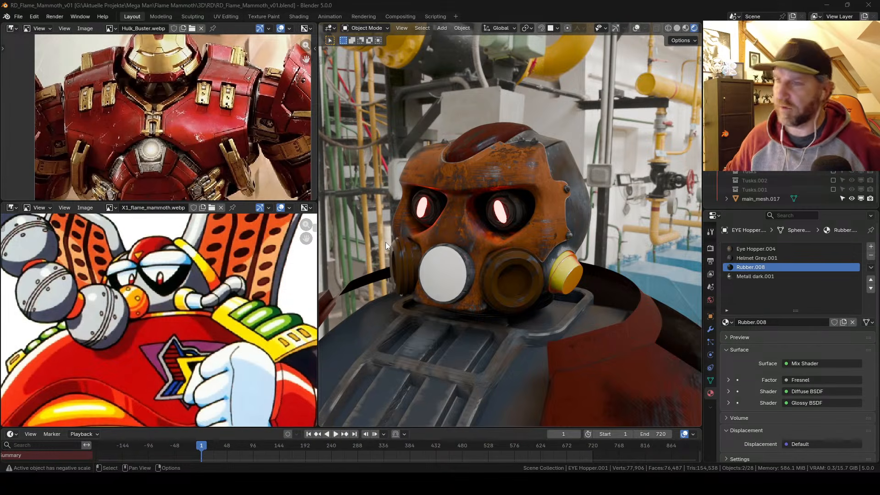
Step: Enlarge the mammoth artwork's editor area and frame the artwork's ears and head
scroll(228, 321, "up", 3)
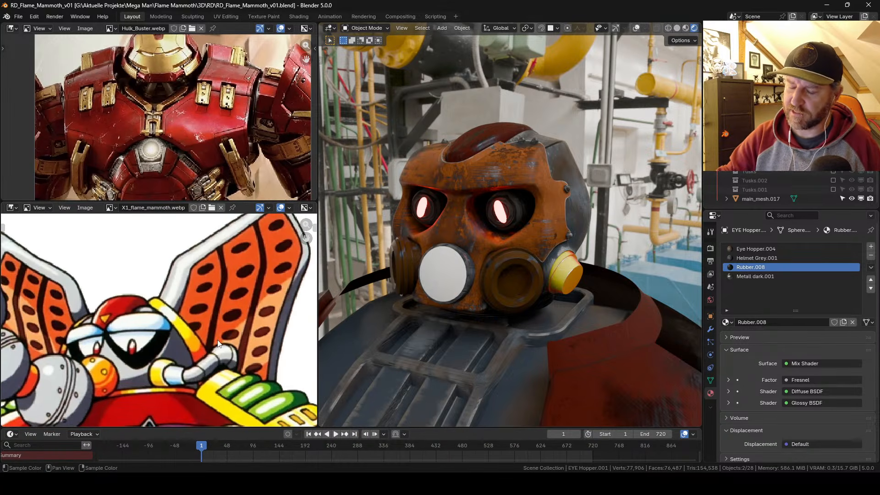
left_click_drag(264, 201, 264, 91)
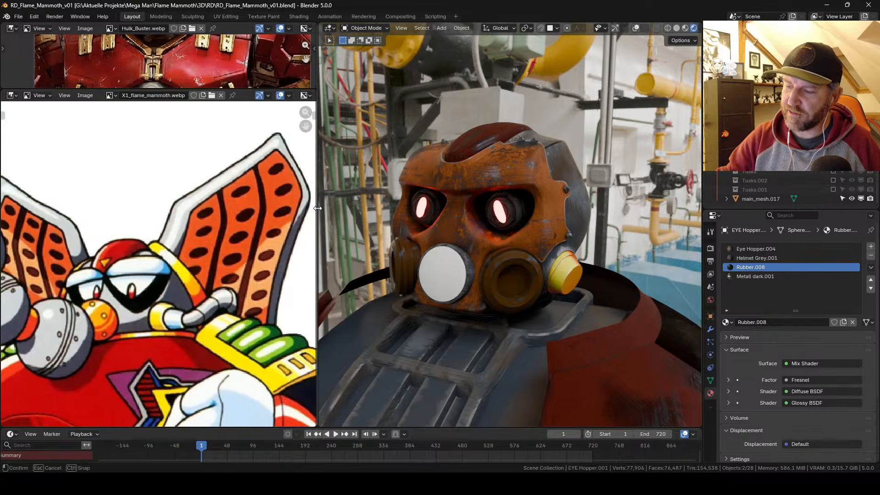
left_click_drag(317, 308, 460, 307)
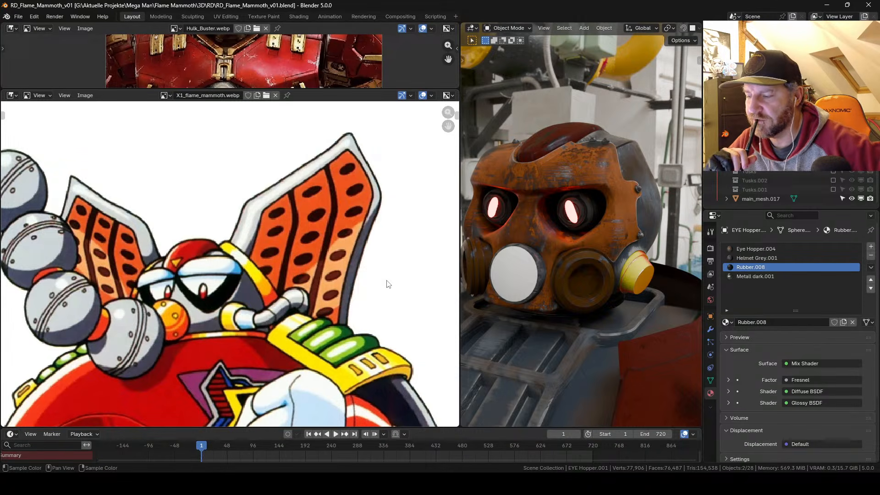
left_click_drag(460, 156, 281, 181)
Step: Examine the model's whole body from the front and back against the mammoth artwork
scroll(469, 253, "down", 6)
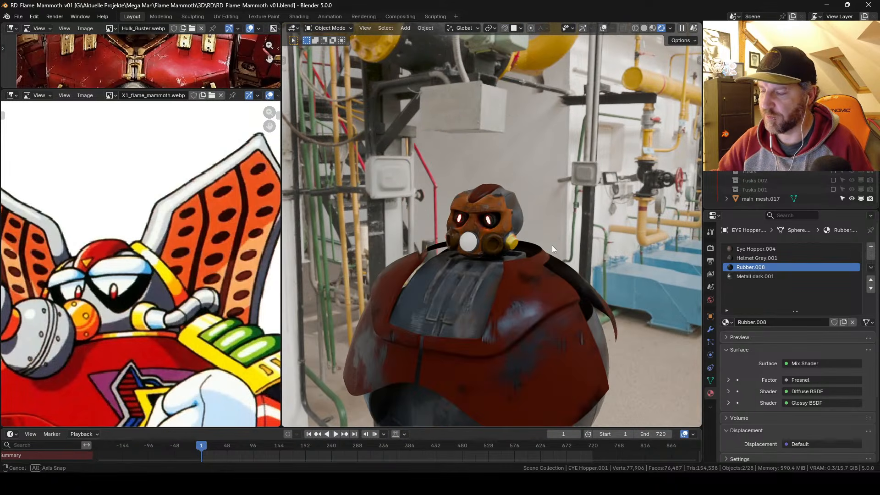
middle_click_drag(552, 246, 433, 264)
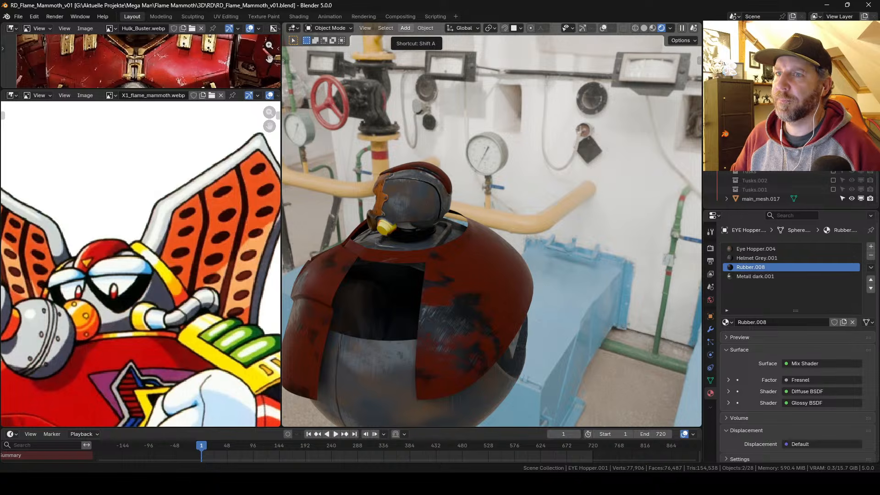
middle_click_drag(484, 213, 429, 160)
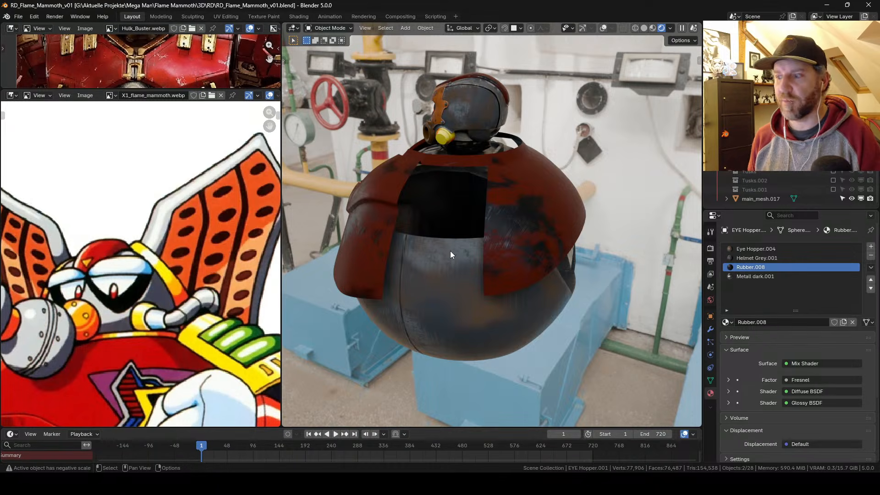
scroll(187, 213, "up", 2)
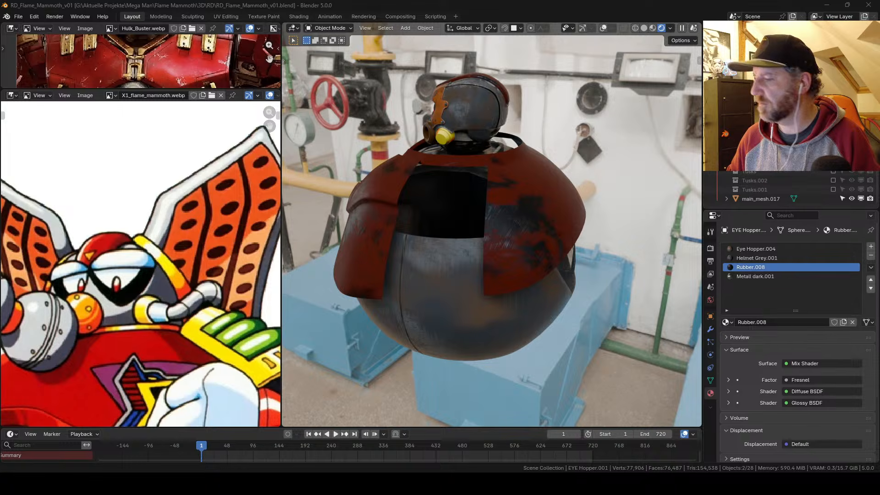
Step: Load the MMX1FlameMammothConcept.webp sketch into the artwork's image editor, widen it, and compare its front and back views with the body
left_click_drag(172, 196, 132, 238)
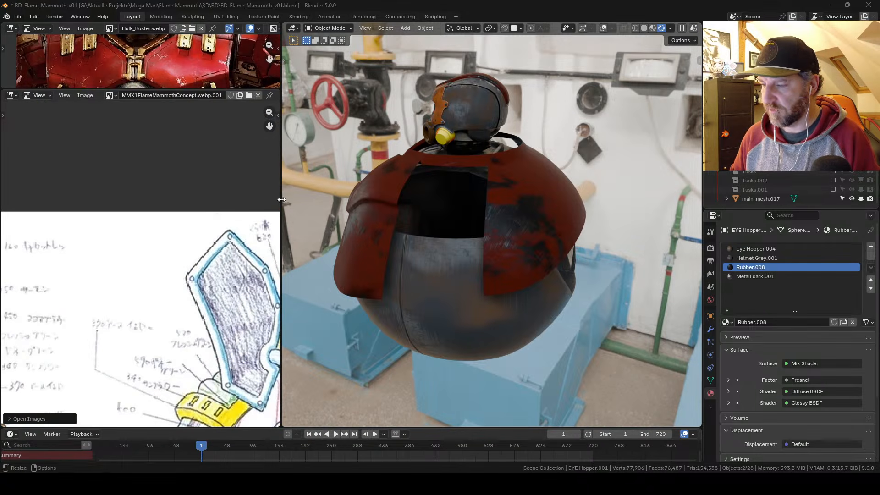
left_click_drag(281, 198, 412, 198)
scroll(244, 202, "up", 2)
scroll(244, 202, "up", 4)
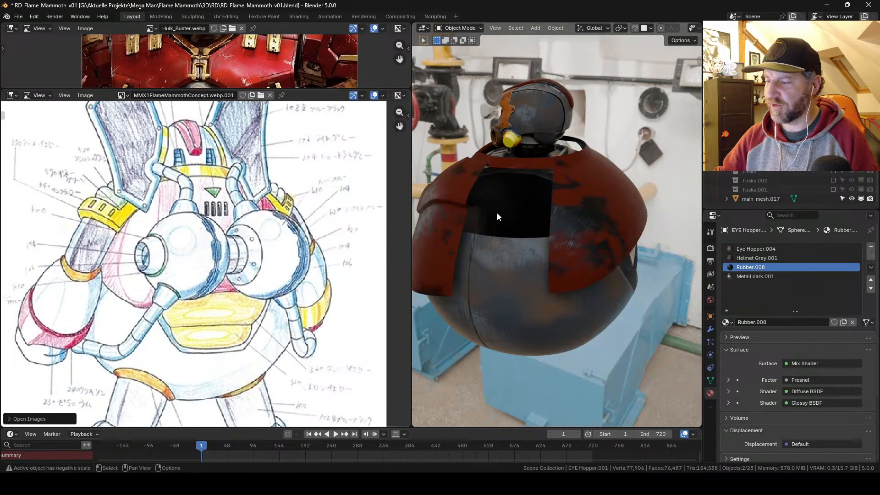
middle_click_drag(497, 212, 420, 299)
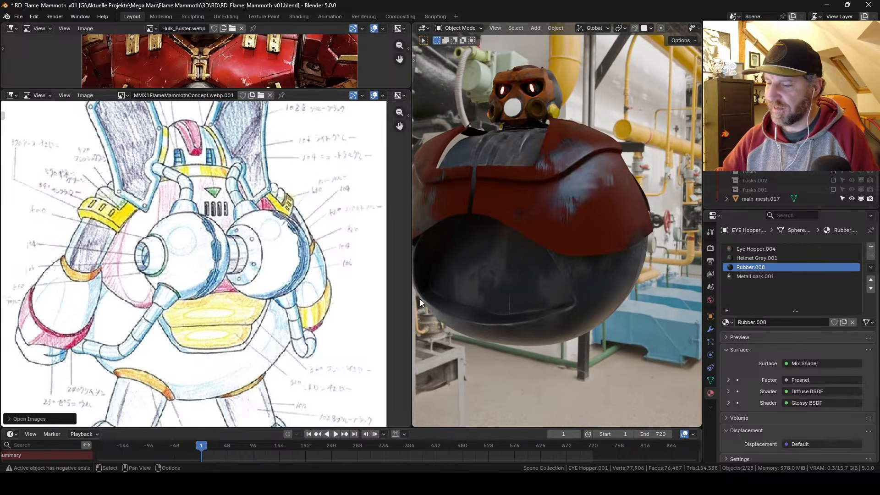
scroll(287, 282, "up", 5)
scroll(287, 283, "down", 5)
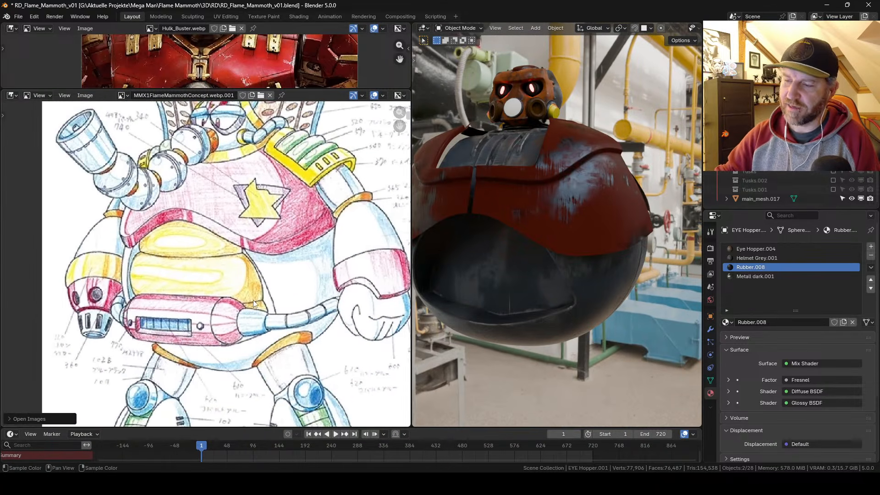
Step: Switch the lower reference image to FM ref Kopie.jpg, frame its furnace belly sketch, and resize the reference areas around it
mouse_move(250, 90)
left_mouse_down()
mouse_move(251, 197)
mouse_move(251, 86)
left_mouse_up()
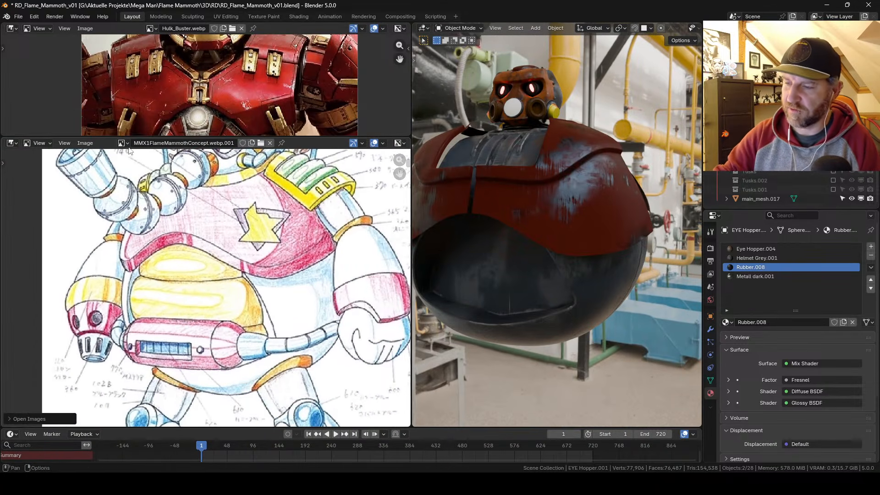
left_click(122, 143)
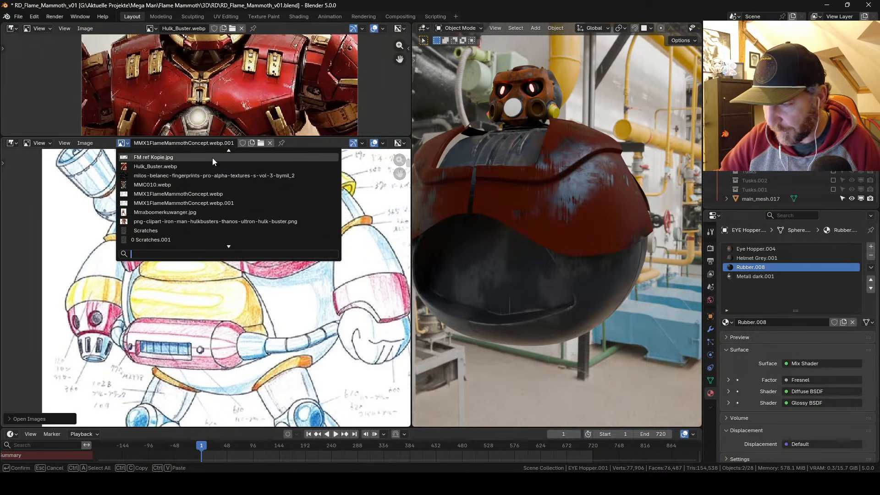
left_click(213, 158)
scroll(255, 275, "down", 3)
scroll(252, 274, "up", 2)
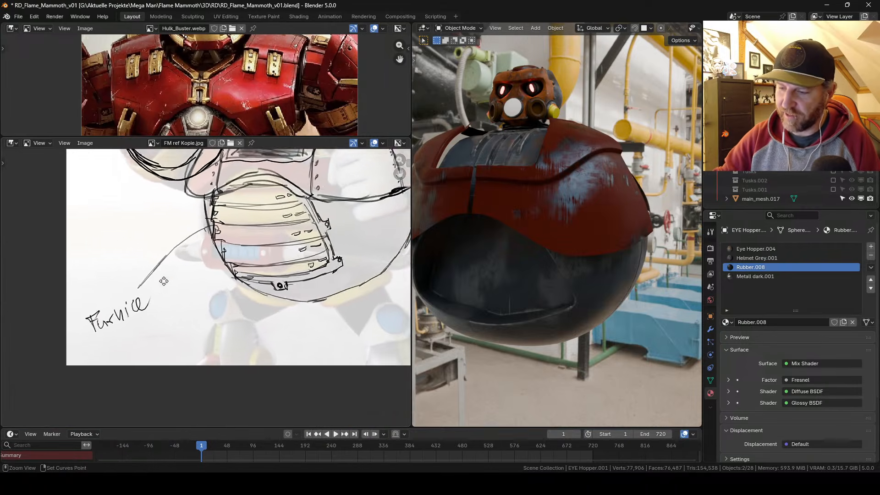
middle_click_drag(136, 329, 194, 289)
middle_click_drag(292, 234, 191, 287)
scroll(190, 286, "down", 1)
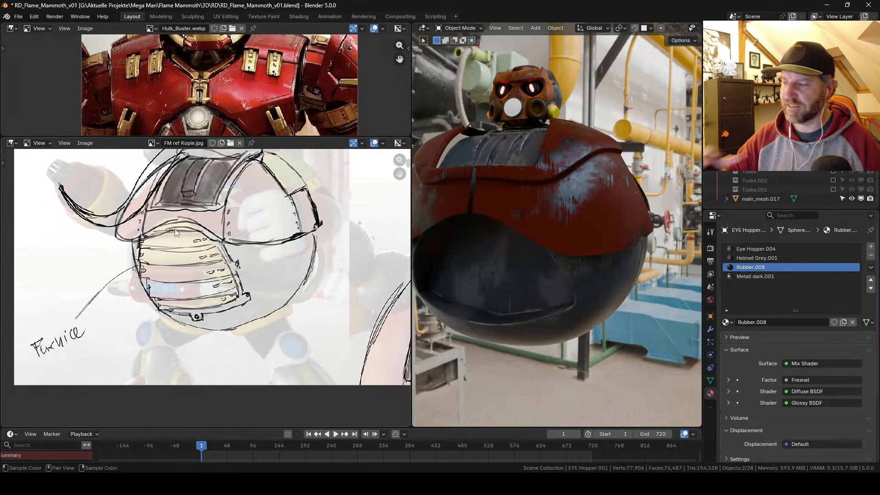
left_click_drag(411, 229, 338, 229)
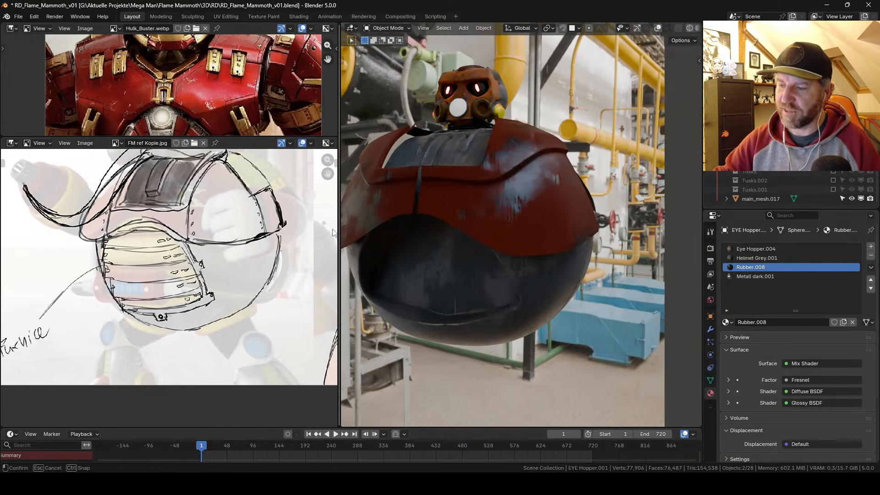
Step: Compare the furnace belly sketch with the body, and enlarge the Hulk_Buster.webp reference area above the sketch
scroll(261, 243, "down", 2)
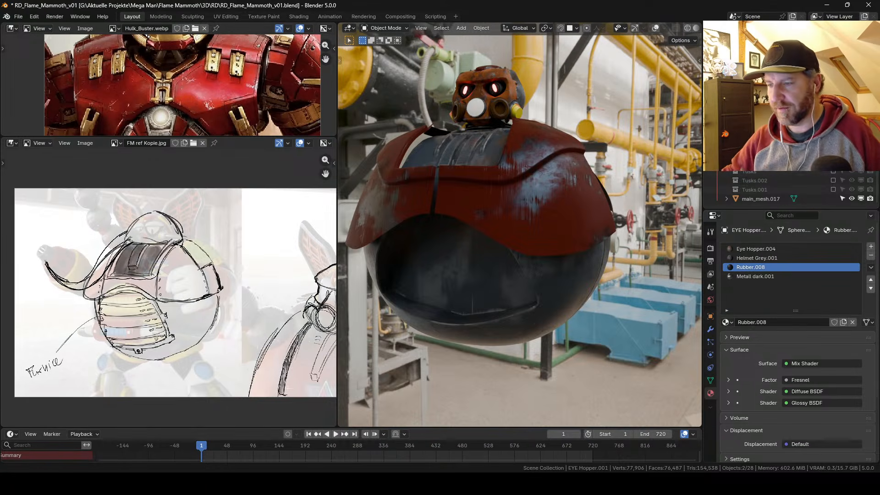
middle_click_drag(501, 238, 513, 234, "shift")
middle_click_drag(185, 325, 233, 293)
scroll(229, 257, "up", 2)
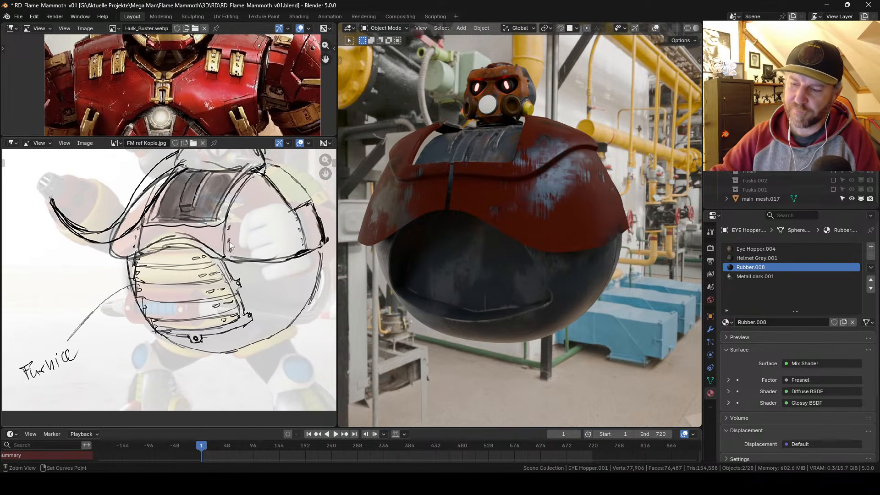
scroll(175, 296, "down", 2)
middle_click_drag(244, 265, 200, 297)
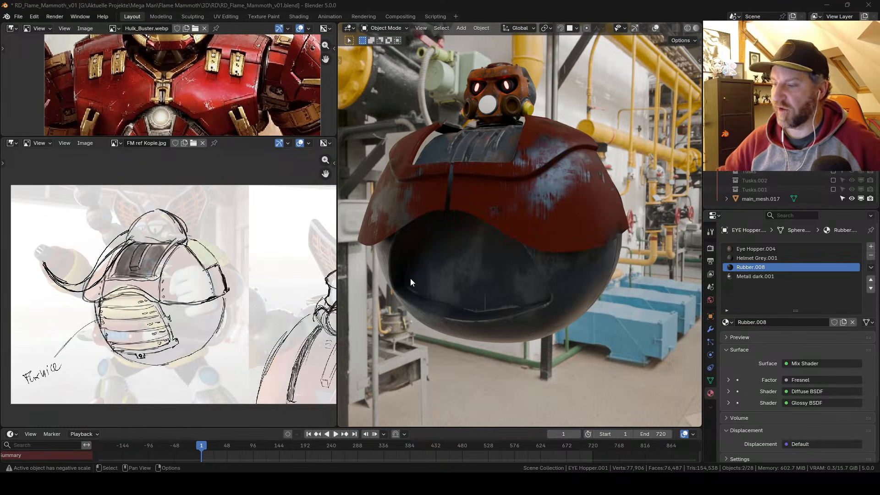
left_click_drag(337, 220, 322, 220)
left_click_drag(252, 136, 227, 247)
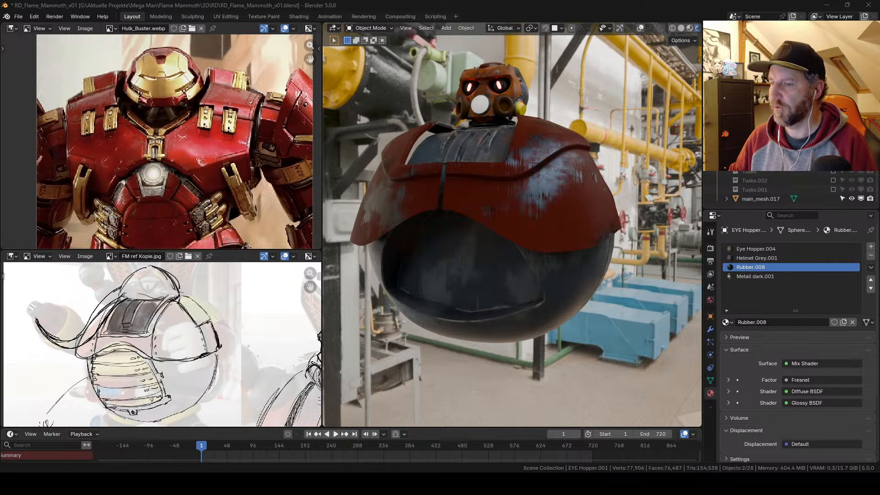
Step: Load Flame_Mammoth_Maverick_Hunter_X.webp into the lower image editor and enlarge its area to frame the whole figure
left_click_drag(472, 1, 210, 311)
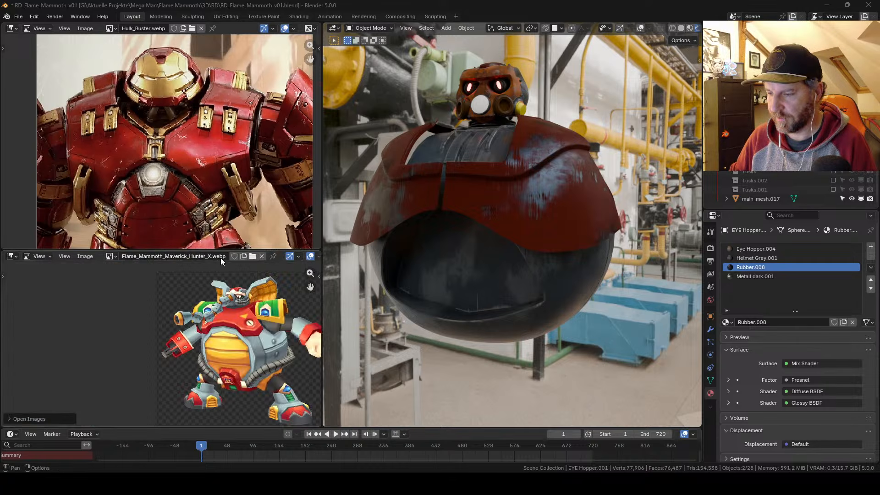
left_click_drag(224, 251, 228, 91)
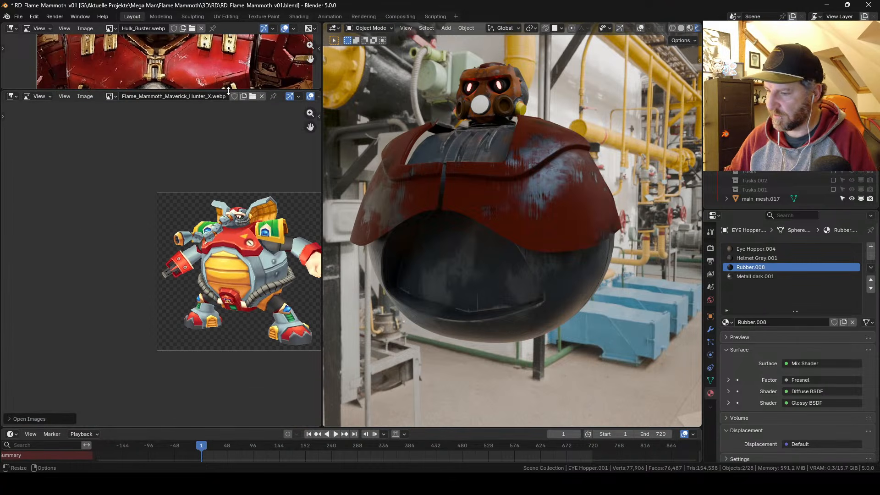
left_click_drag(322, 192, 511, 191)
scroll(397, 262, "up", 2)
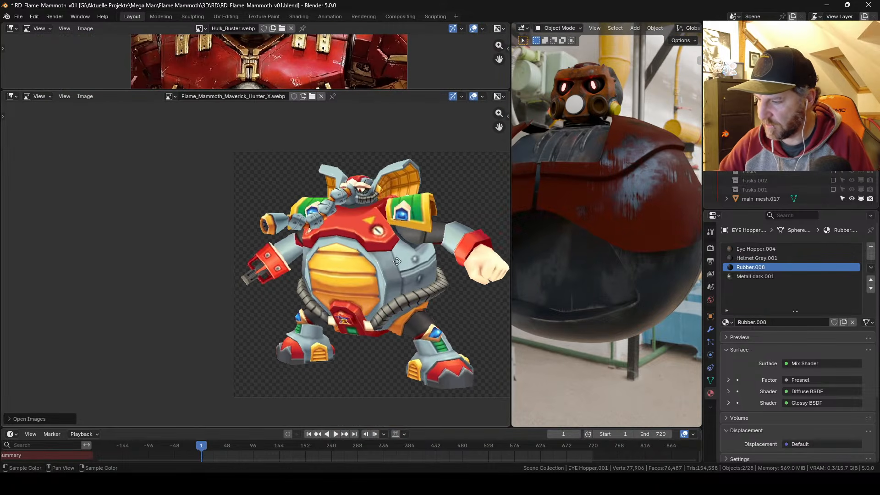
middle_click_drag(397, 261, 321, 225)
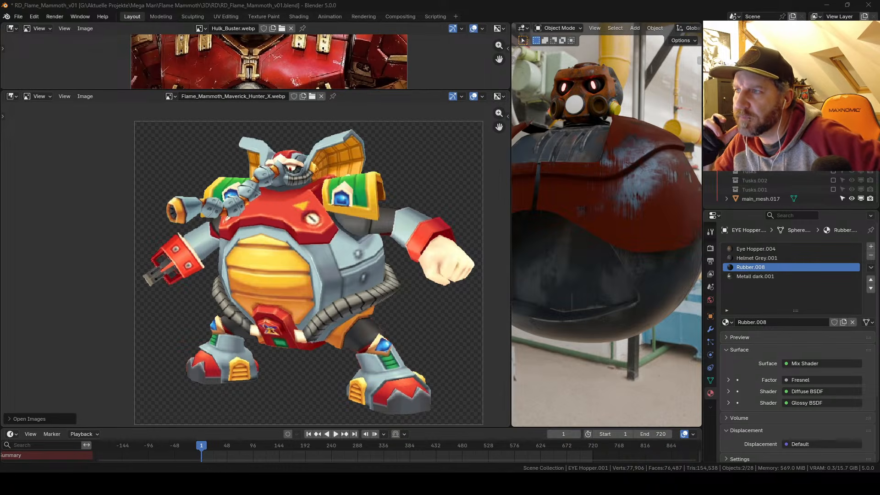
Step: Frame the Maverick Hunter X artwork's upper body and resize the reference areas to give the 3D viewport more room
scroll(348, 206, "up", 3)
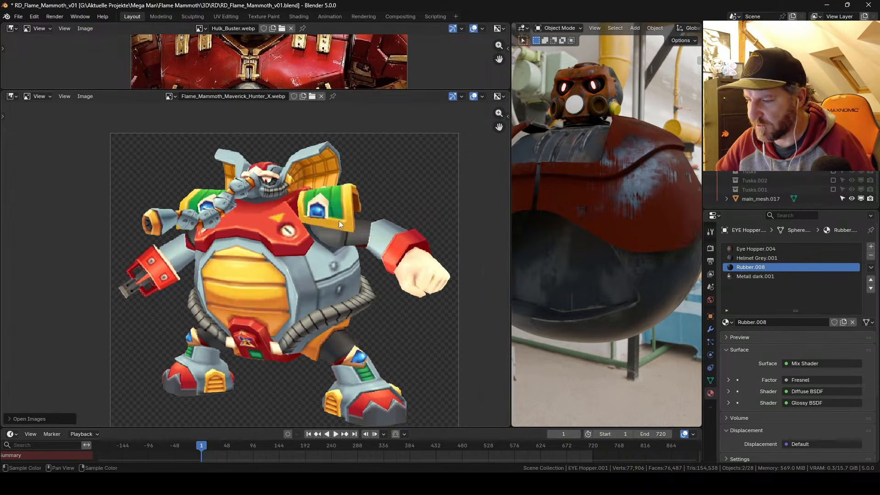
scroll(331, 205, "up", 2)
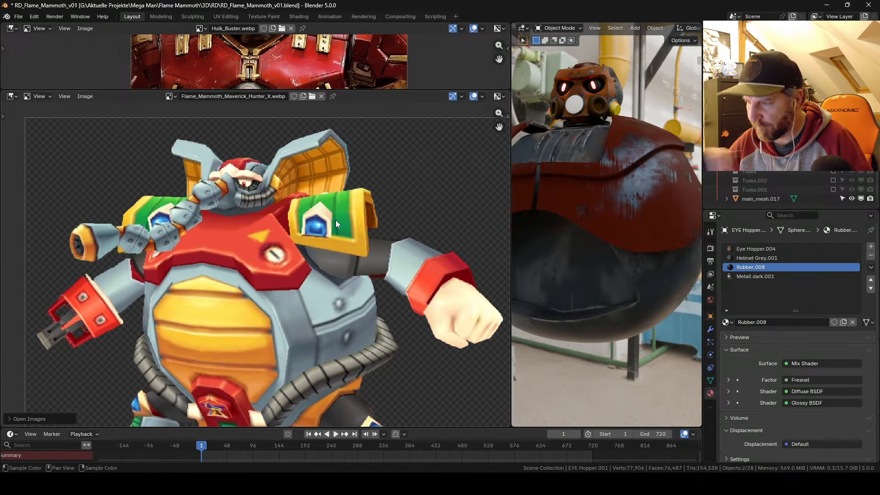
left_click_drag(436, 90, 436, 176)
left_click_drag(511, 118, 367, 151)
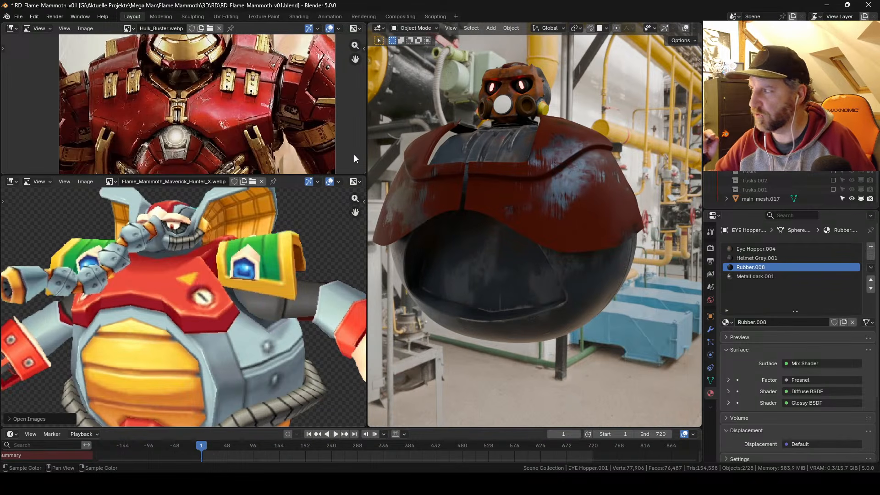
Step: Switch the upper reference image to X1_flame_mammoth.webp and frame its head, ears and chest
left_click(129, 28)
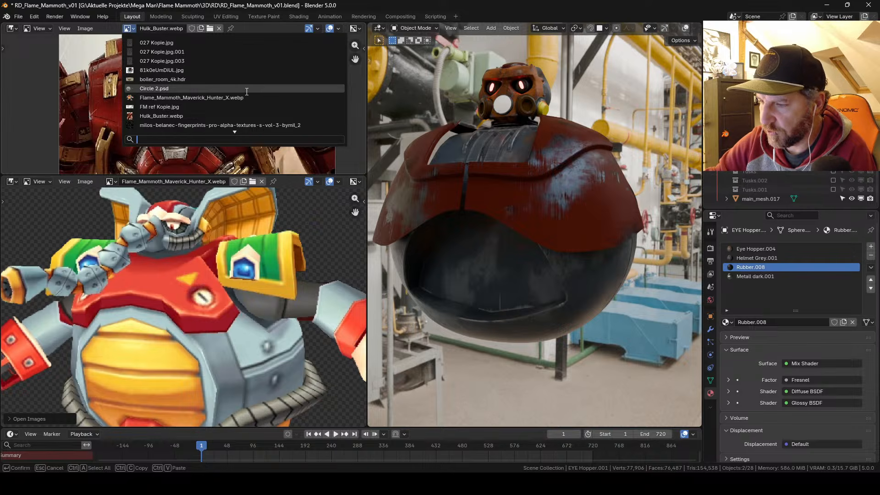
scroll(248, 91, "down", 12)
scroll(247, 92, "up", 12)
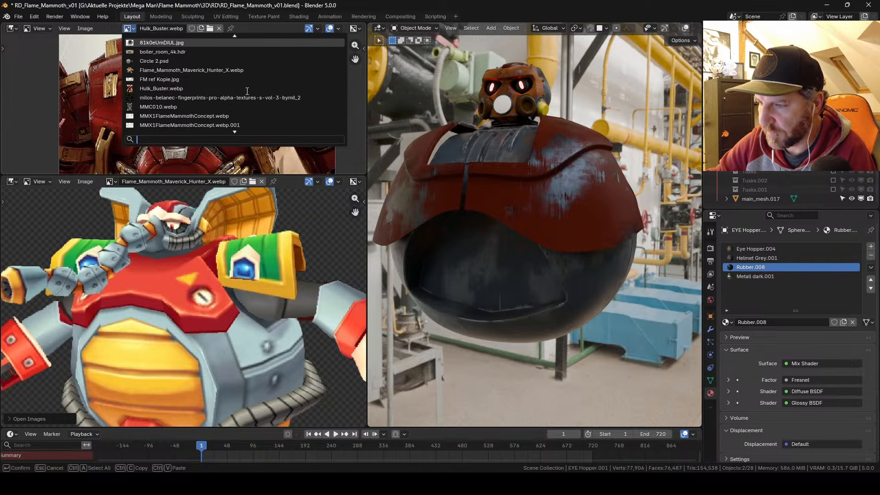
scroll(248, 90, "down", 7)
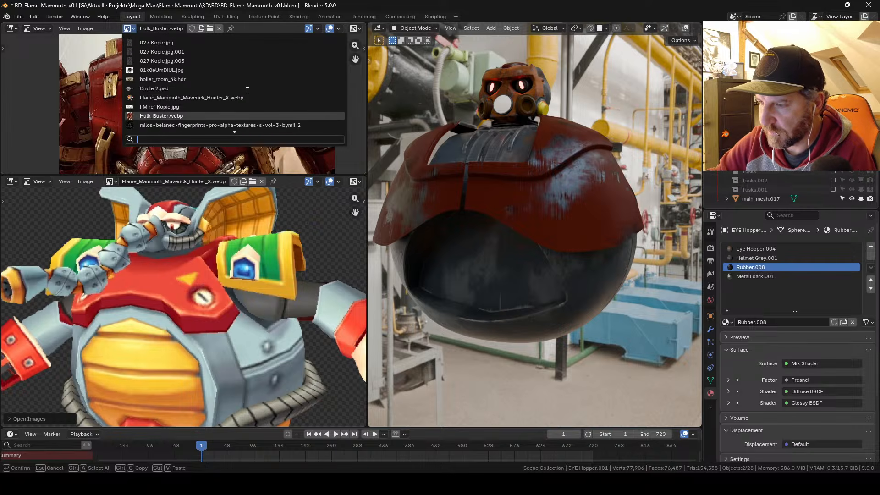
scroll(248, 91, "down", 8)
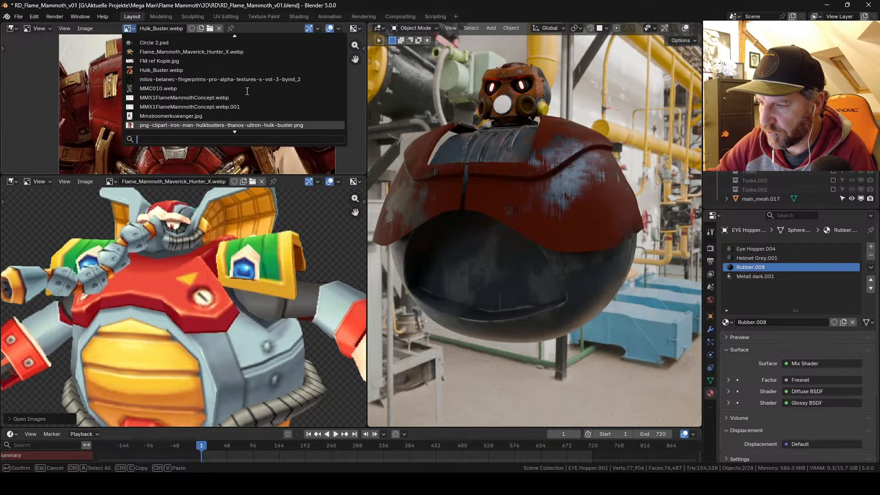
scroll(247, 91, "down", 8)
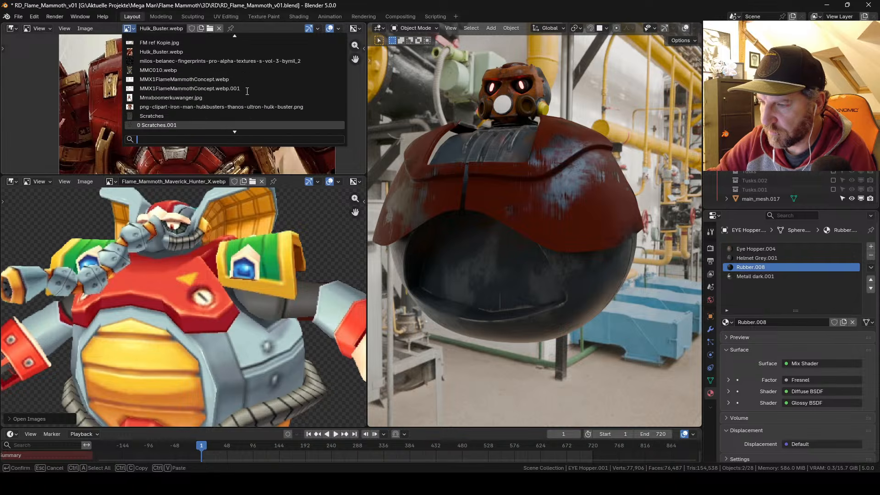
scroll(247, 91, "up", 1)
left_click(248, 91)
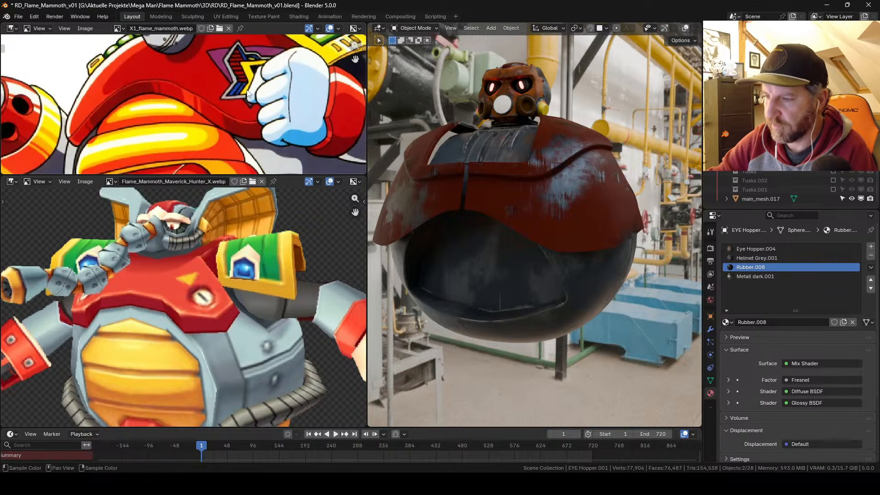
scroll(265, 104, "down", 5)
middle_click_drag(255, 142, 251, 159)
scroll(258, 133, "up", 1)
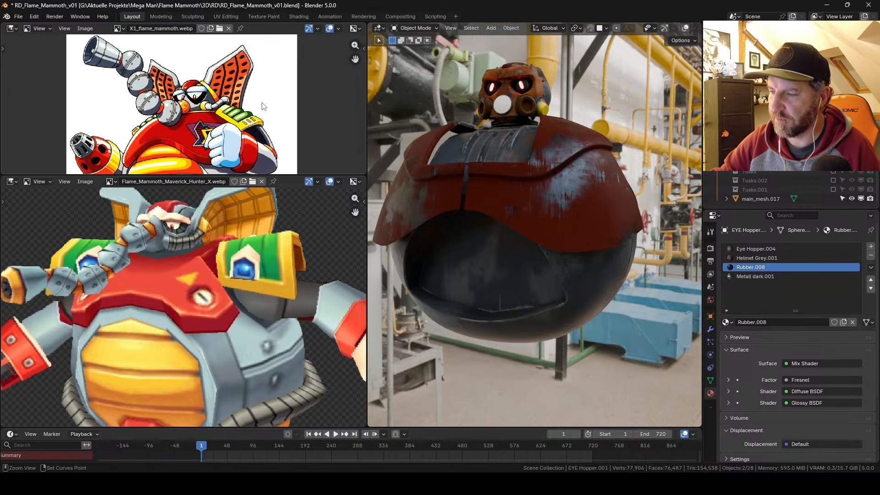
scroll(239, 106, "up", 1)
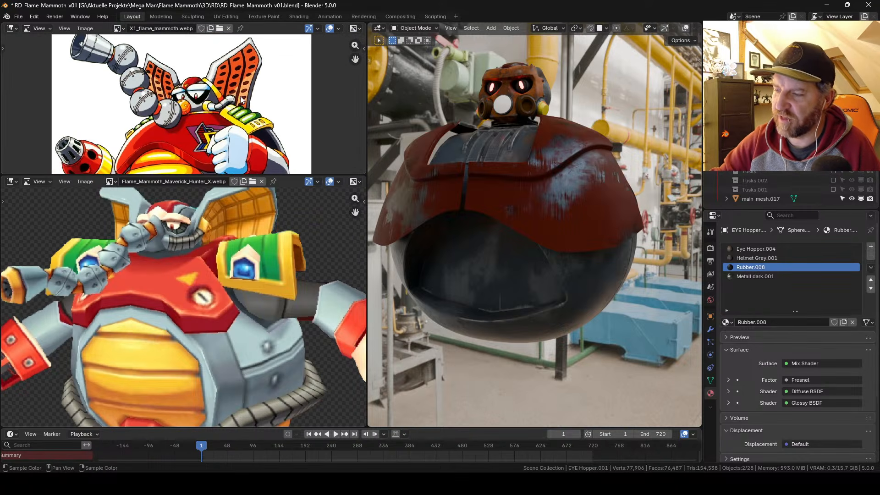
Step: Switch the upper reference image to the MMX1FlameMammothConcept.webp.001 sketch
left_click(117, 28)
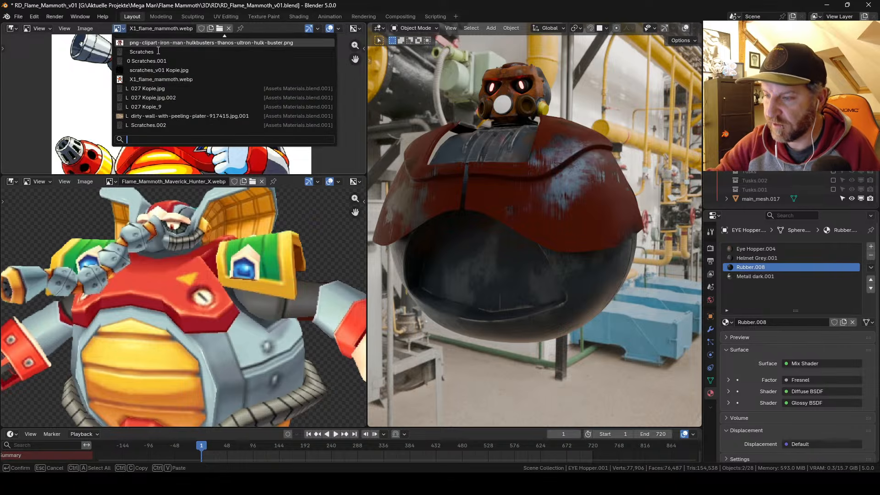
scroll(221, 79, "up", 6)
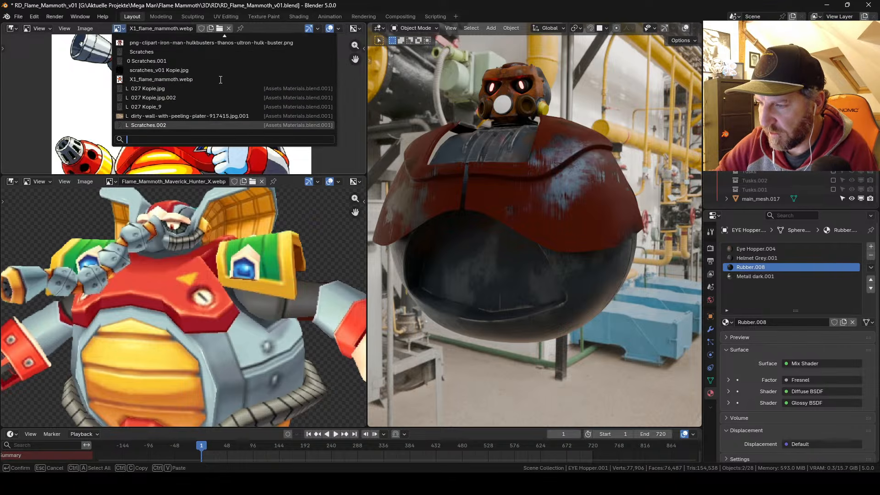
scroll(221, 79, "up", 1)
scroll(220, 78, "down", 4)
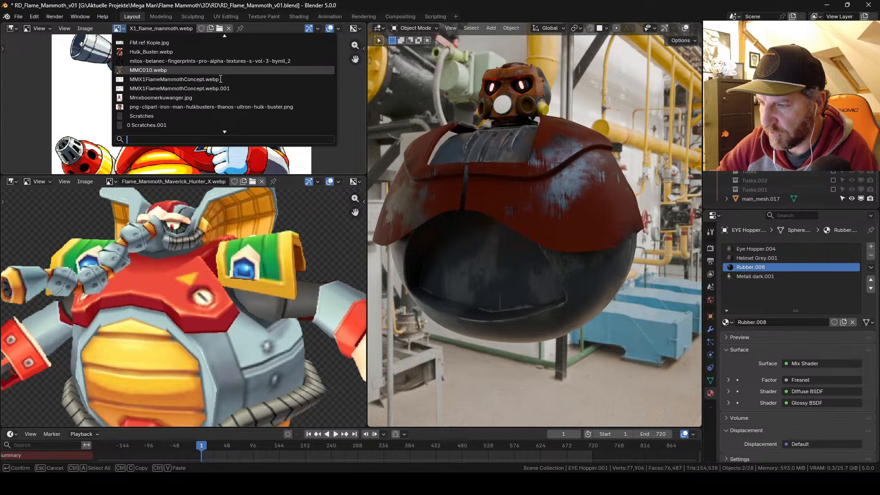
left_click(221, 79)
left_click(110, 29)
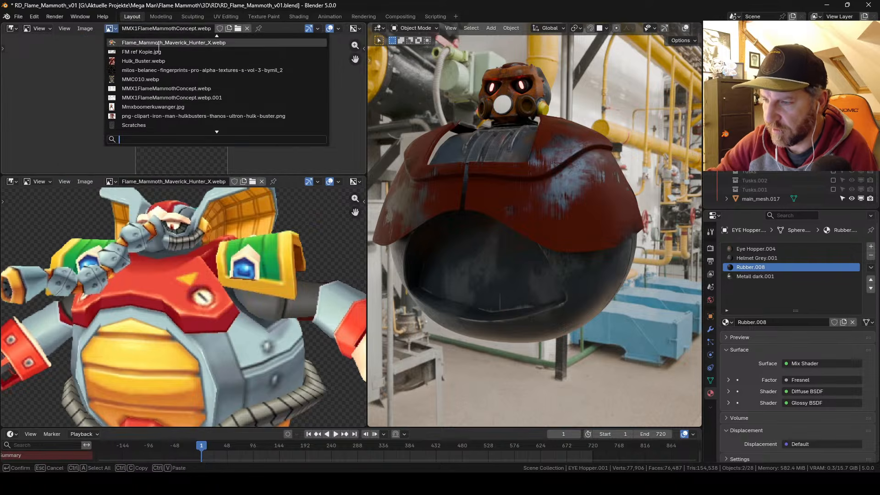
left_click(171, 97)
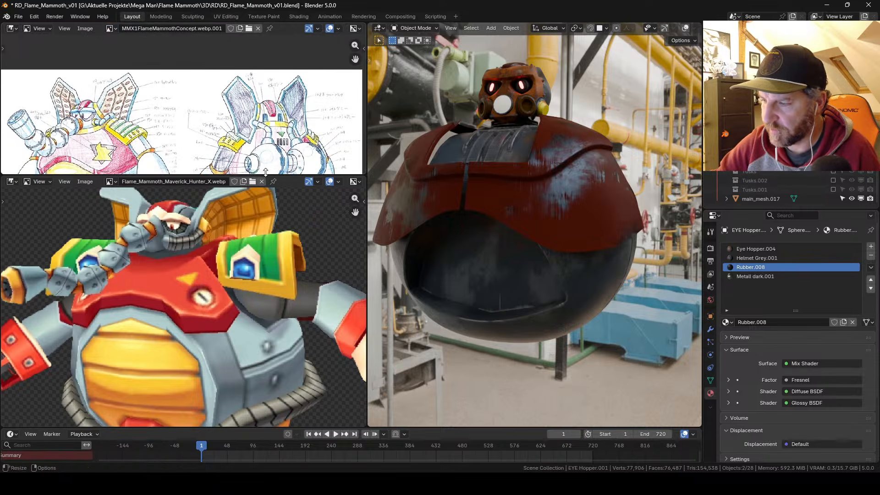
Step: Enlarge the concept sketch's area and frame the ears, head and shoulders in both mammoth references for comparison
left_click_drag(268, 175, 270, 216)
scroll(278, 164, "up", 3)
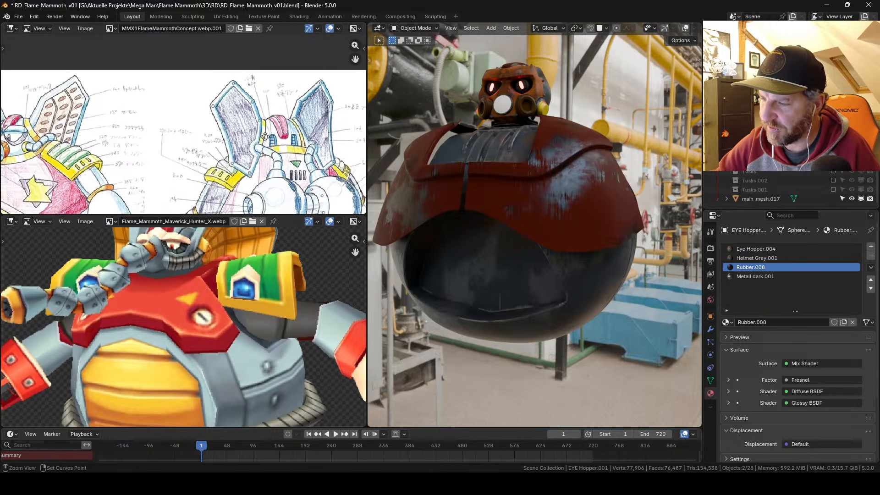
middle_click_drag(229, 138, 264, 107)
middle_click_drag(246, 263, 244, 327)
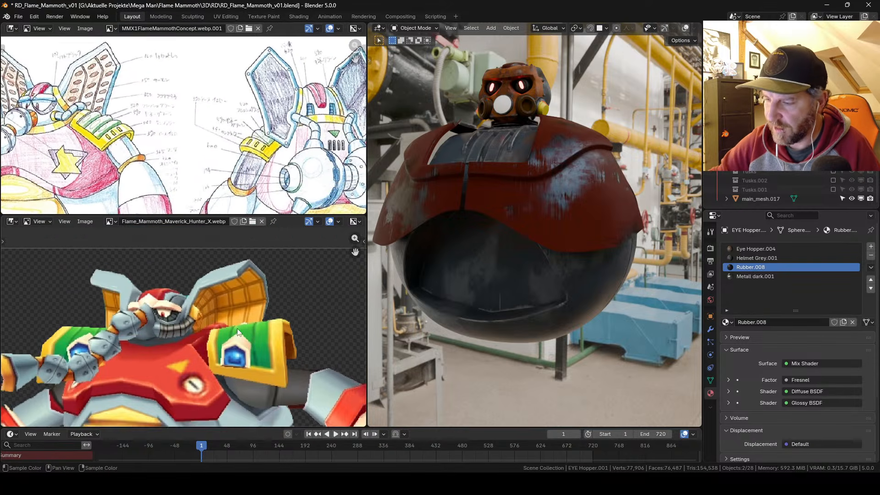
middle_click_drag(236, 289, 235, 269, "ctrl")
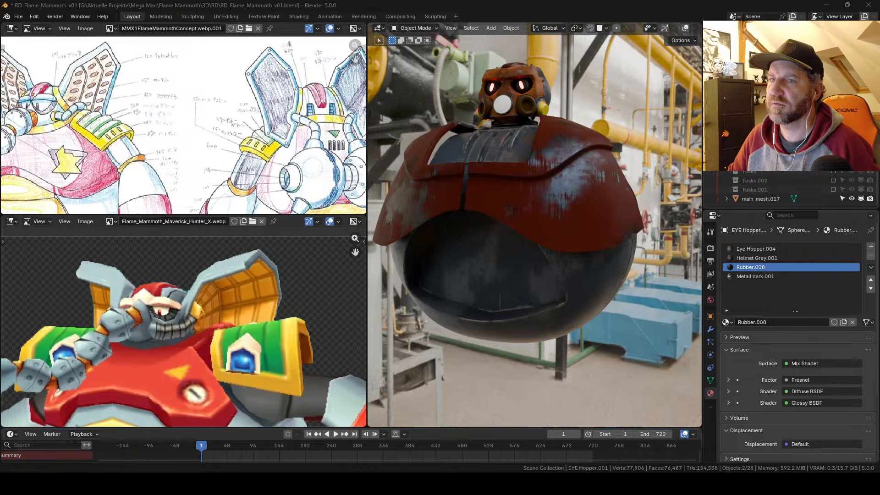
Step: Load 20220618_121132.jpg into the upper image editor and frame the whole vehicle
left_click_drag(248, 164, 239, 151)
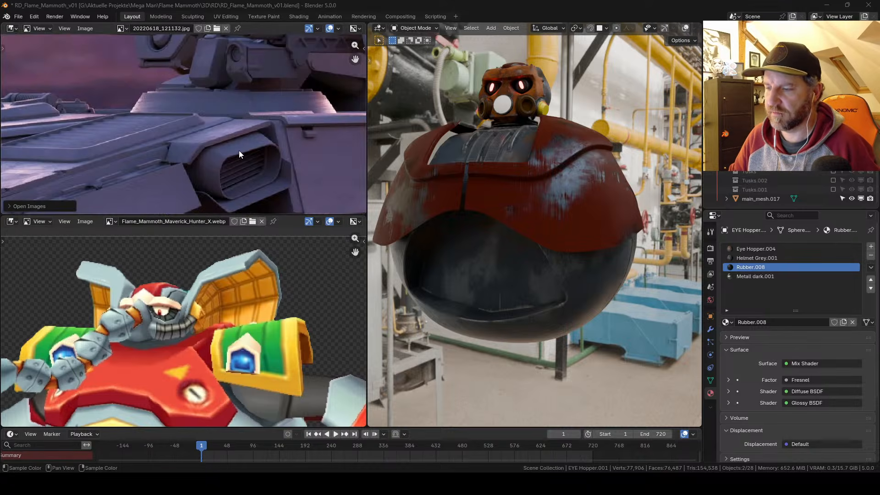
scroll(239, 150, "down", 4)
scroll(239, 151, "down", 3)
scroll(239, 151, "up", 1)
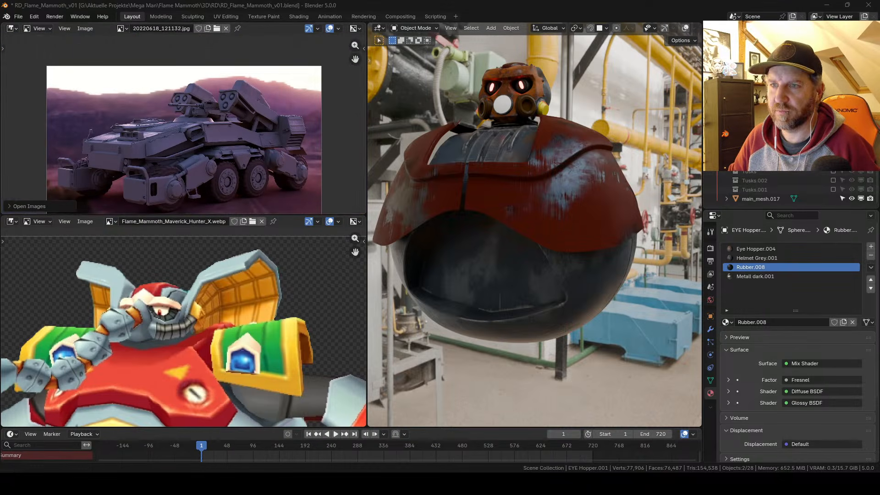
Step: Load the mammoth artwork GPzMWR3W8AA5Uz4.jpg into the upper image editor and enlarge its area to frame the figure
left_click_drag(129, 16, 202, 139)
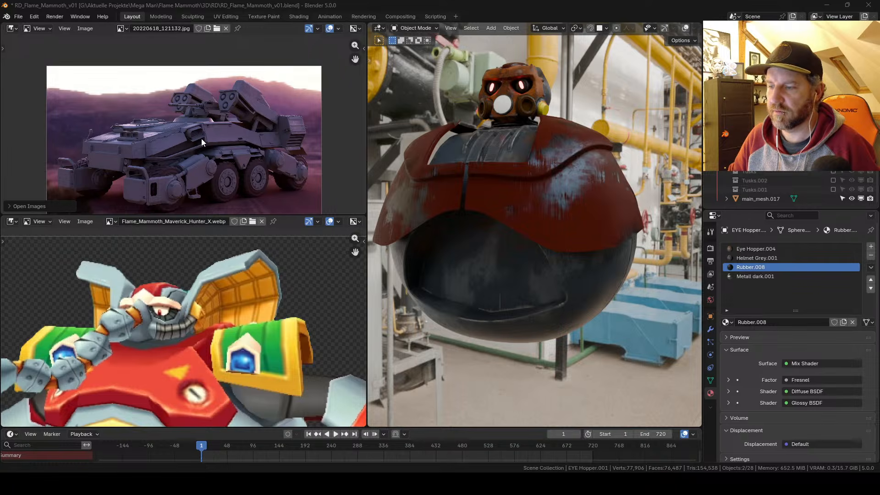
scroll(201, 139, "up", 5)
scroll(202, 138, "down", 1)
scroll(235, 160, "up", 1)
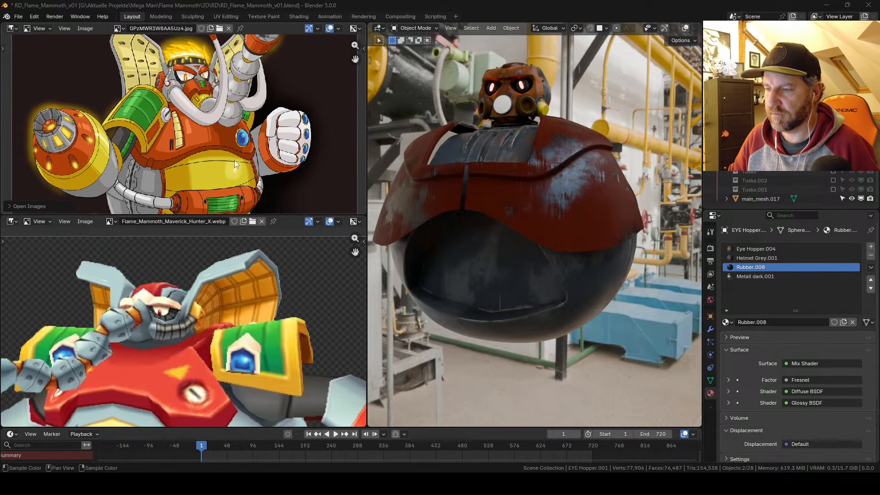
middle_click_drag(235, 161, 235, 166)
left_click_drag(240, 215, 240, 324)
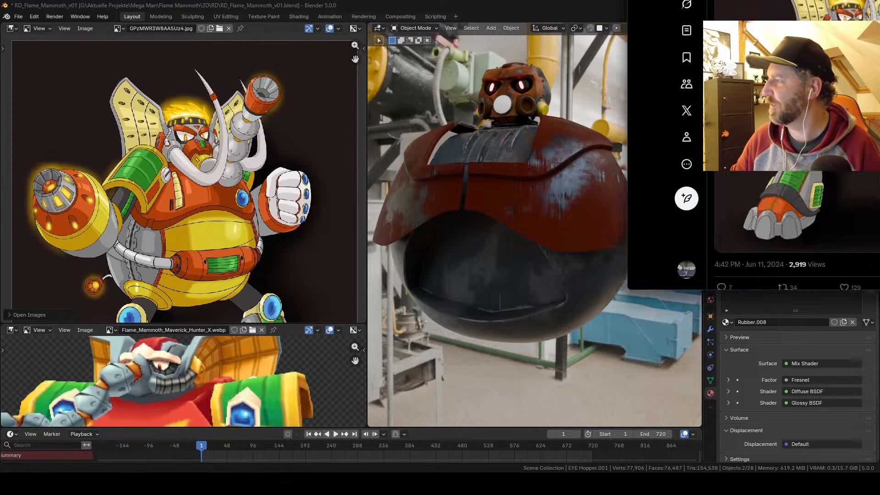
Step: Show the mammoth artwork's source post on X over Blender, and frame the loaded artwork's head and chest
left_click_drag(879, 0, 493, 13)
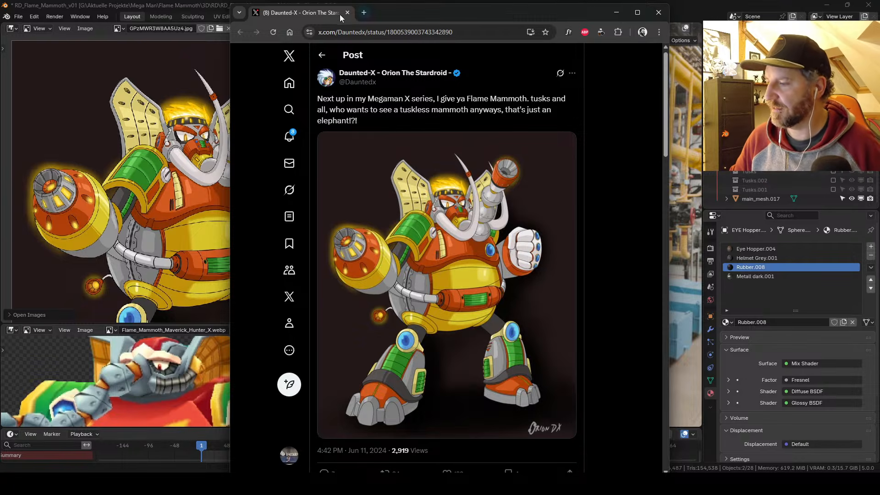
left_click_drag(340, 15, 879, 9)
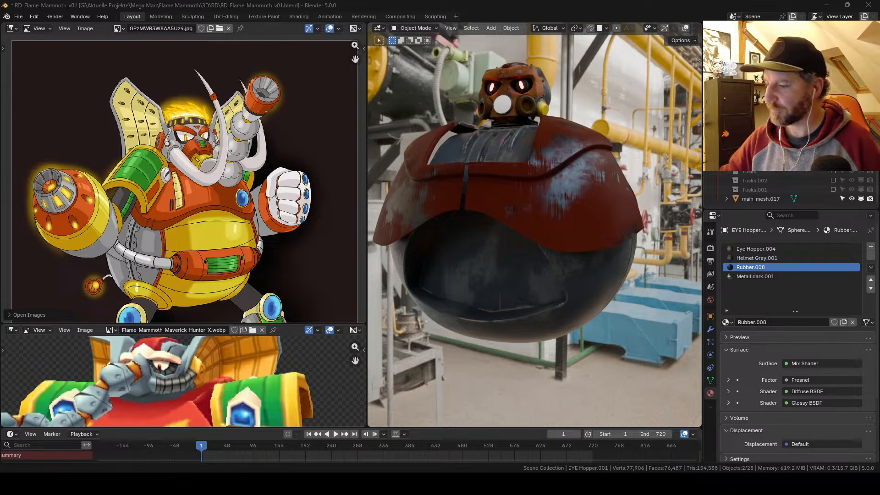
middle_click_drag(257, 251, 249, 213)
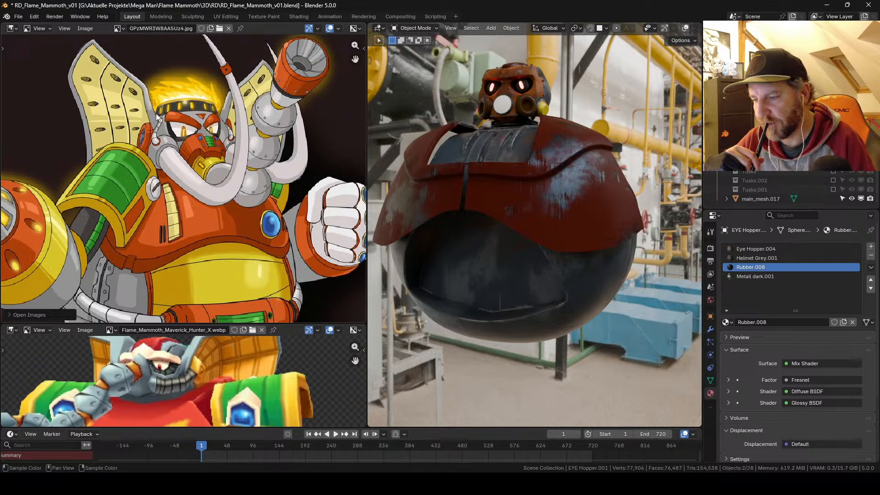
Step: Examine the full figure in the GPzMWR3W8AA5Uz4.jpg mammoth artwork, including its belly, legs, chest and head
scroll(246, 127, "down", 3)
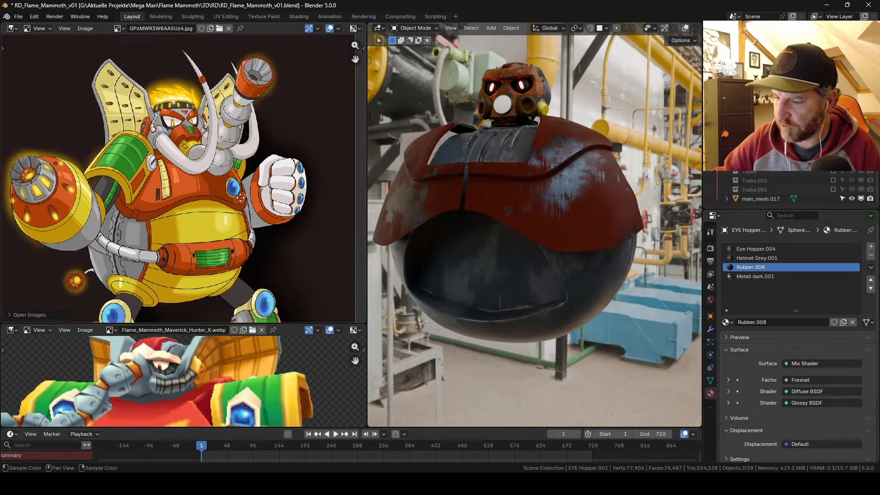
scroll(224, 197, "down", 3)
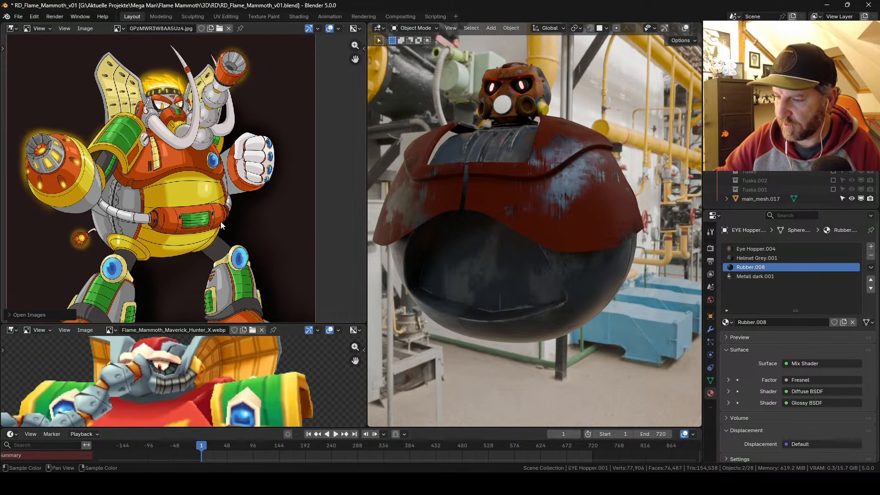
scroll(183, 193, "up", 1)
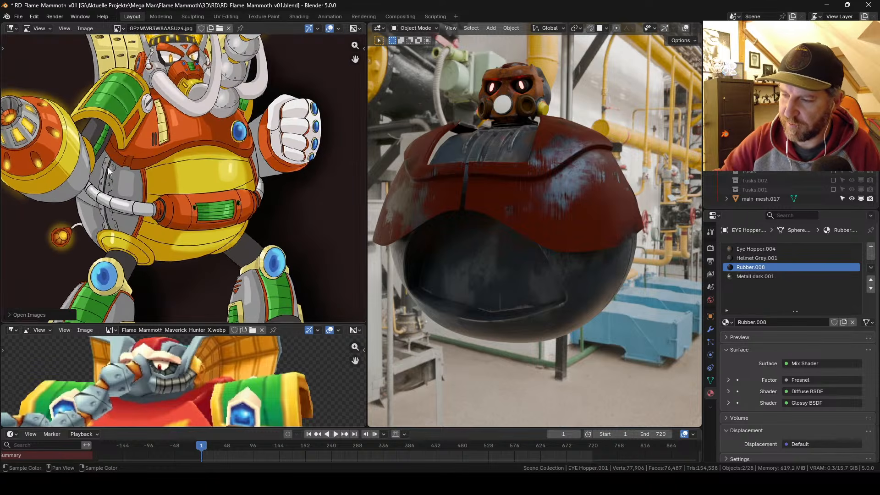
scroll(219, 174, "down", 2)
scroll(207, 209, "up", 1)
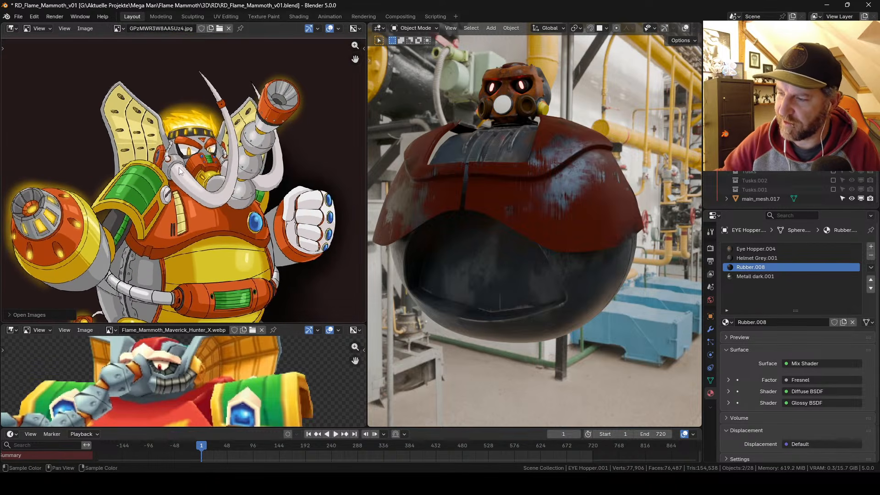
Step: Enlarge the Flame_Mammoth_Maverick_Hunter_X.webp reference area to frame the head, ears, shoulders and chest, and widen the 3D viewport slightly
left_click_drag(278, 330, 283, 133)
scroll(279, 275, "up", 2)
middle_click_drag(279, 296, 279, 292, "ctrl")
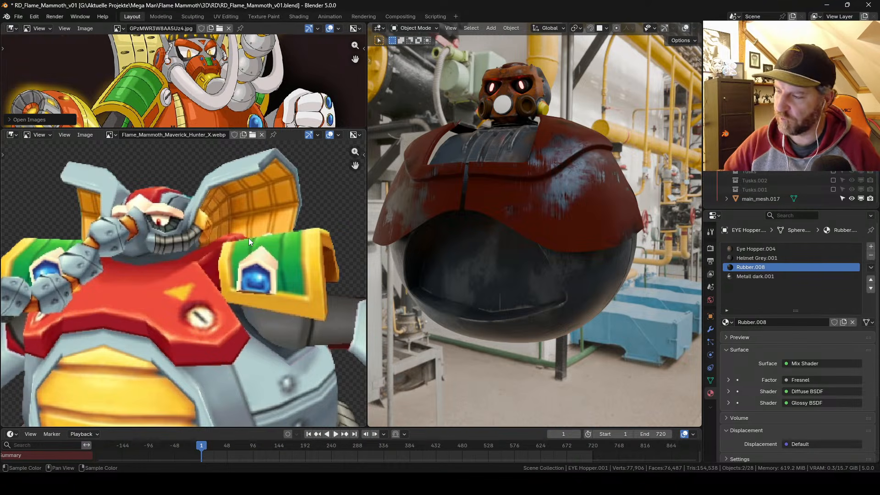
left_click_drag(367, 210, 364, 211)
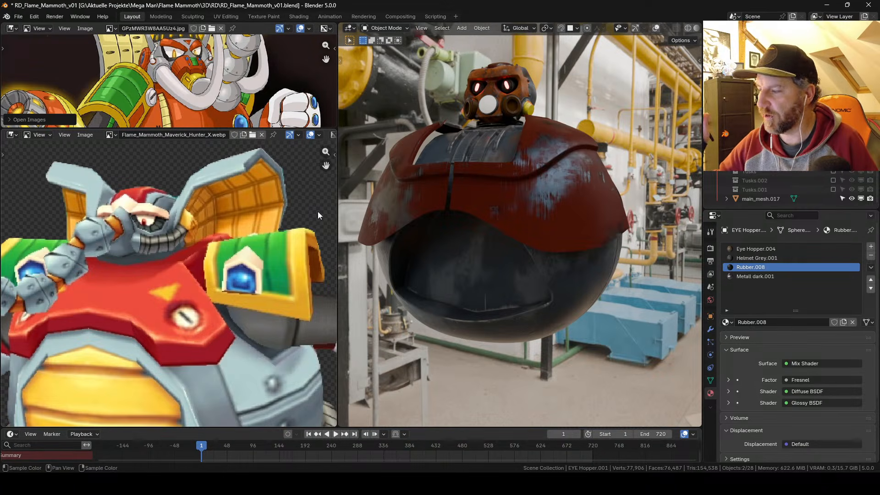
Step: Switch the viewport from rendered to solid shading and select the mask's faceplate
middle_click_drag(458, 192, 500, 194)
right_click_drag(500, 193, 508, 175, "alt")
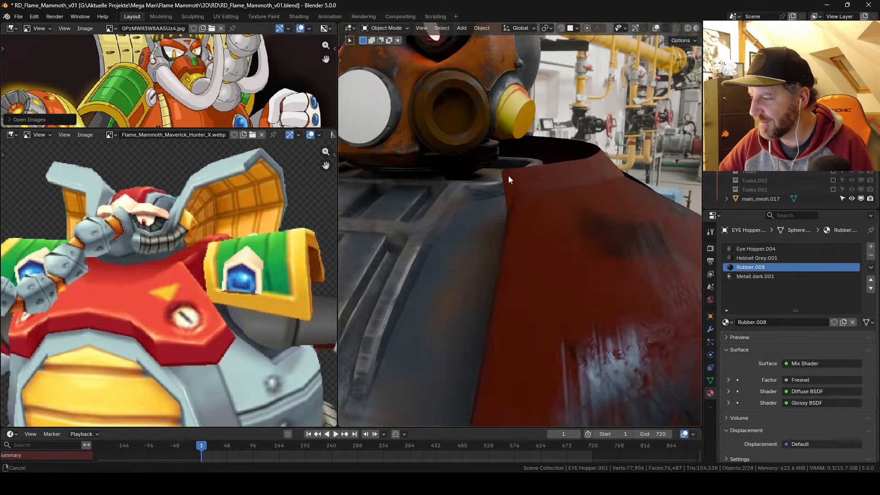
middle_click_drag(508, 176, 558, 241)
scroll(678, 29, "down", 3)
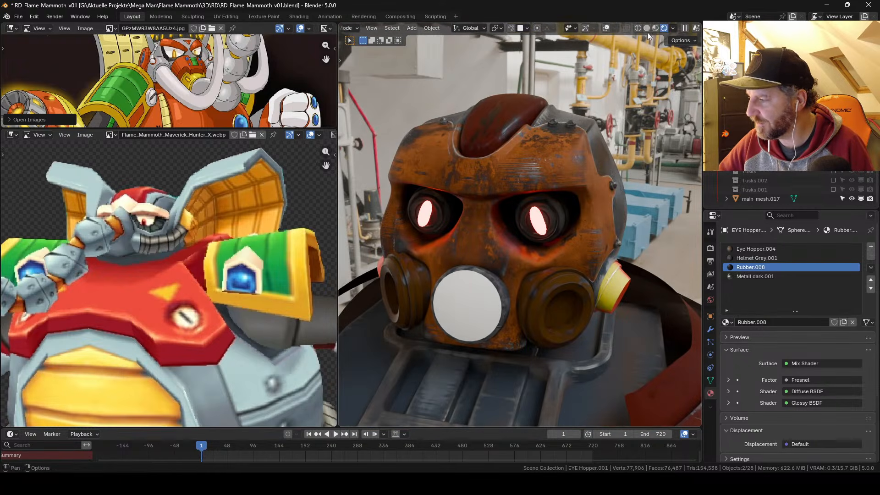
left_click(656, 28)
left_click(544, 145)
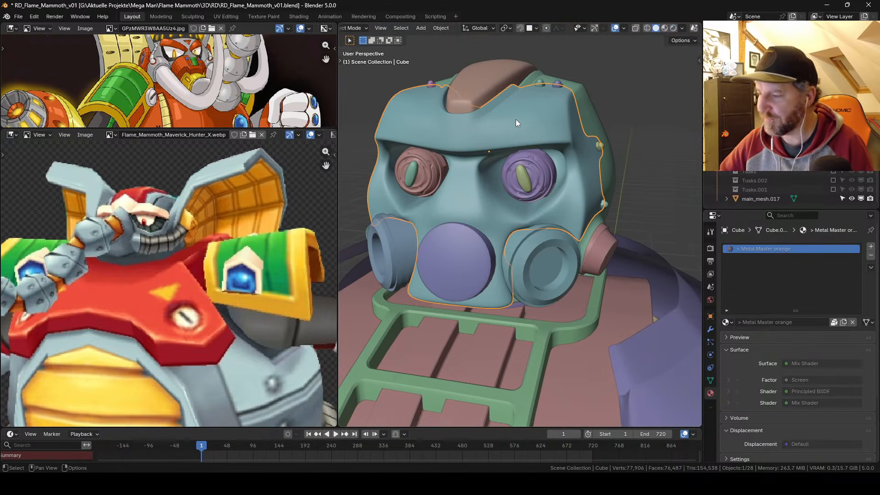
Step: Edit the faceplate mesh and raise the small narrow face below the eye socket about 0.5 cm along the Z axis
left_click_drag(488, 185, 533, 222, "alt")
right_click_drag(532, 222, 543, 184, "alt")
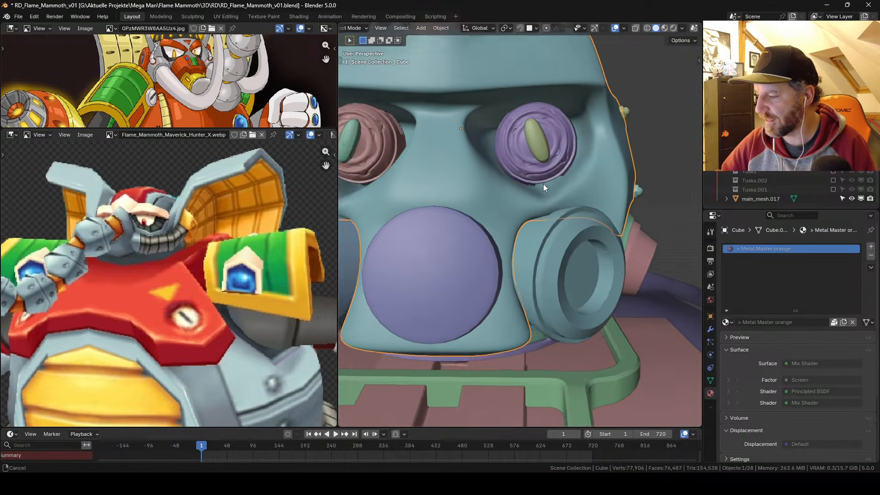
left_click_drag(544, 183, 549, 207, "alt")
key("Tab")
left_click(528, 199)
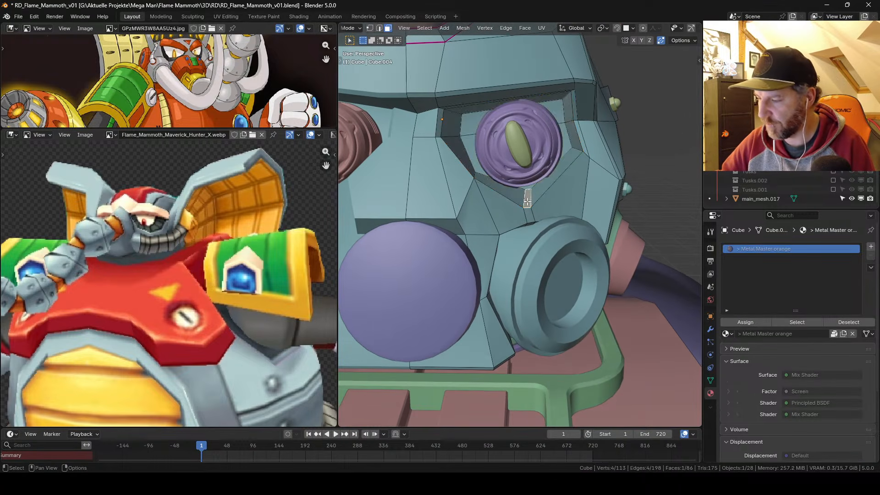
key("g")
key("z")
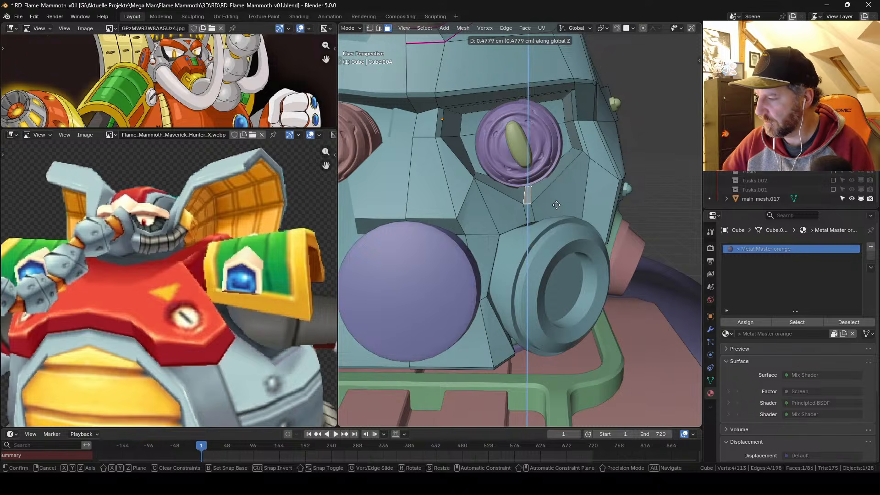
left_click(554, 200)
Step: Check the smoothed faceplate, move the small face below the eye about 0.1 cm further, and return to Object Mode
key("Tab")
right_click_drag(554, 200, 554, 205, "alt")
left_click_drag(554, 205, 555, 206, "alt")
right_click_drag(555, 206, 540, 186, "alt")
key("Tab")
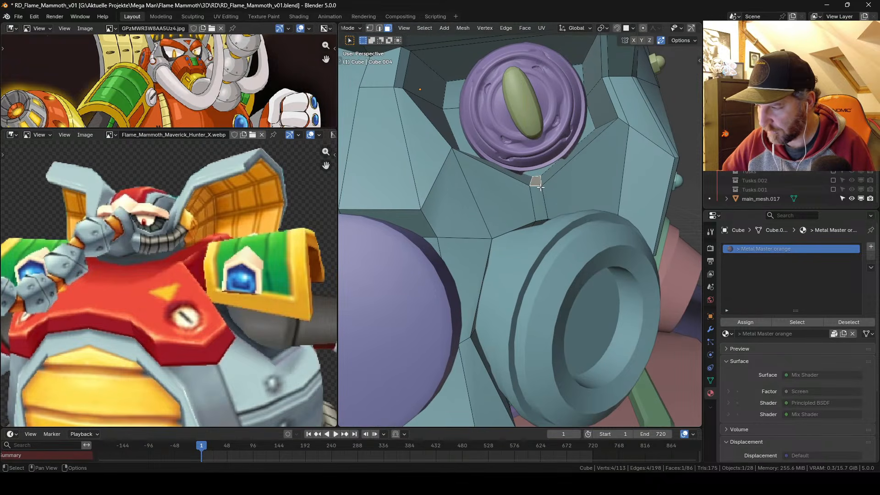
left_click_drag(540, 186, 551, 194, "alt")
key("g")
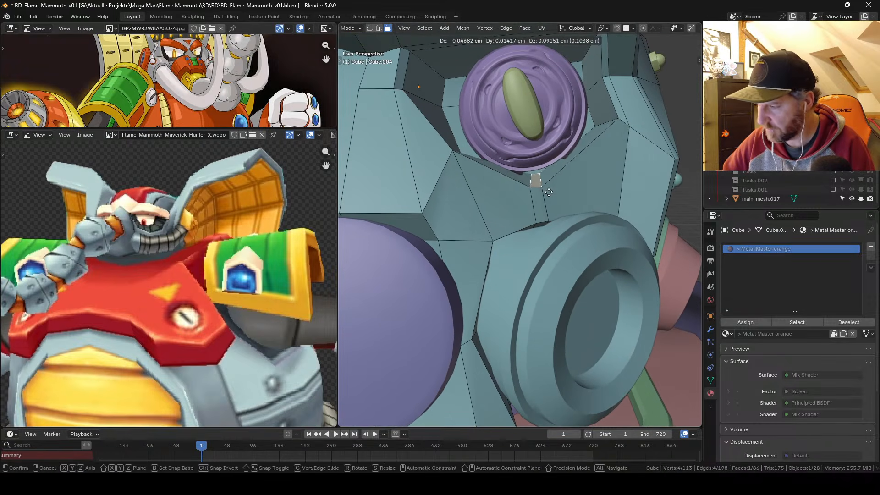
left_click(546, 191)
scroll(546, 192, "down", 6)
key("Tab")
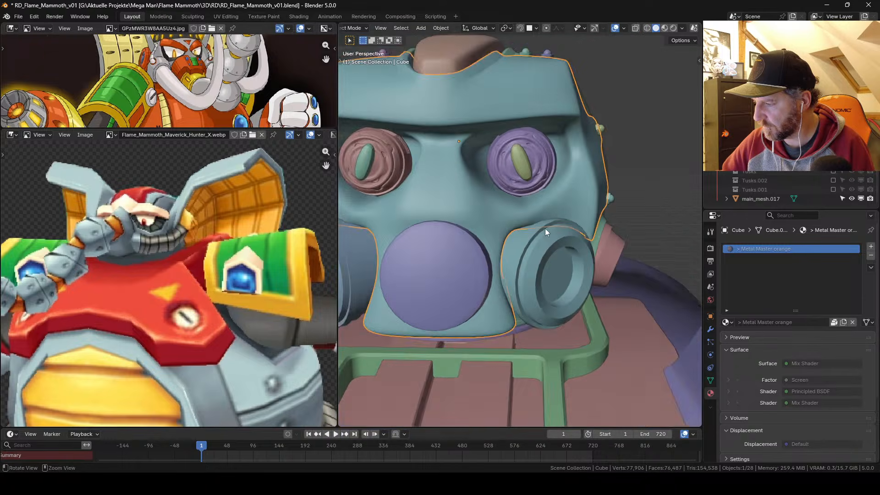
Step: Set the viewport's solid-shading lighting to MatCap
left_click(683, 28)
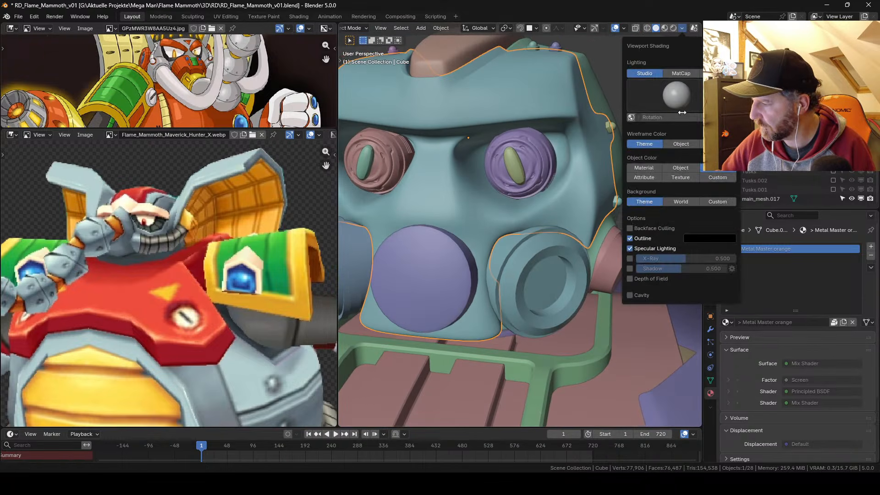
left_click(684, 74)
mouse_move(564, 219)
middle_mouse_down()
mouse_move(553, 207)
mouse_move(534, 235)
middle_mouse_up()
scroll(535, 236, "up", 4)
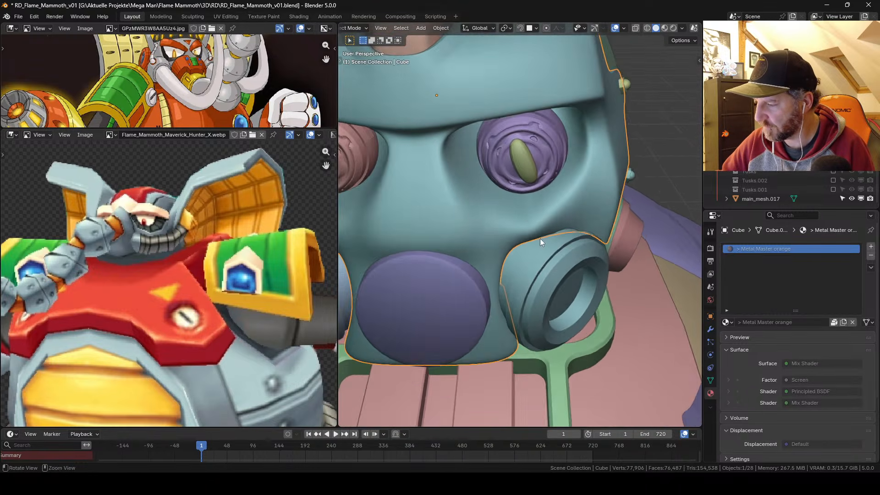
Step: Isolate the faceplate and slide the top vertex of the narrow strip below the eye socket into its neighbouring vertex
key("slash")
mouse_move(508, 214)
middle_mouse_down()
mouse_move(544, 207)
mouse_move(514, 186)
mouse_move(509, 218)
mouse_move(509, 210)
middle_mouse_up()
key("Tab")
scroll(544, 206, "up", 3)
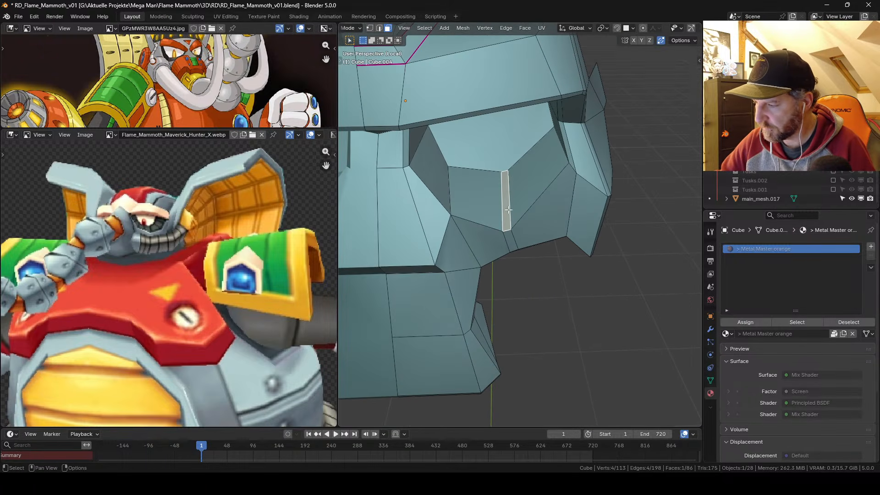
key("1")
left_click(501, 173)
key("g")
key("g")
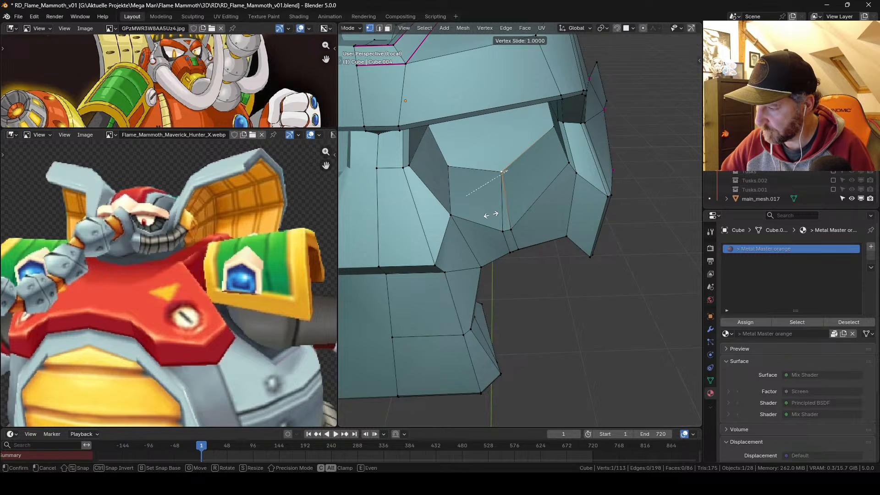
left_click(491, 234)
Step: Slide the doubled vertex on the faceplate's lower edge below the eye toward its neighbour
left_click(519, 249)
key("g")
key("g")
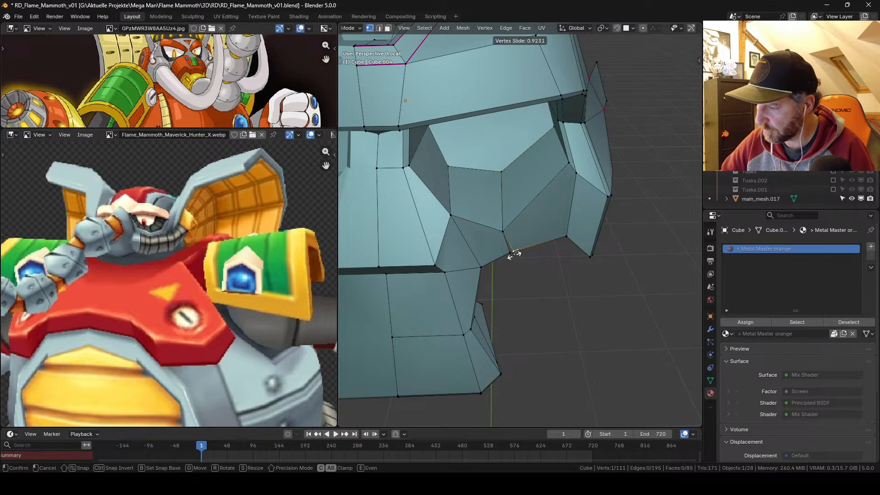
right_click(515, 254)
middle_click_drag(543, 247, 522, 226)
left_click(526, 251)
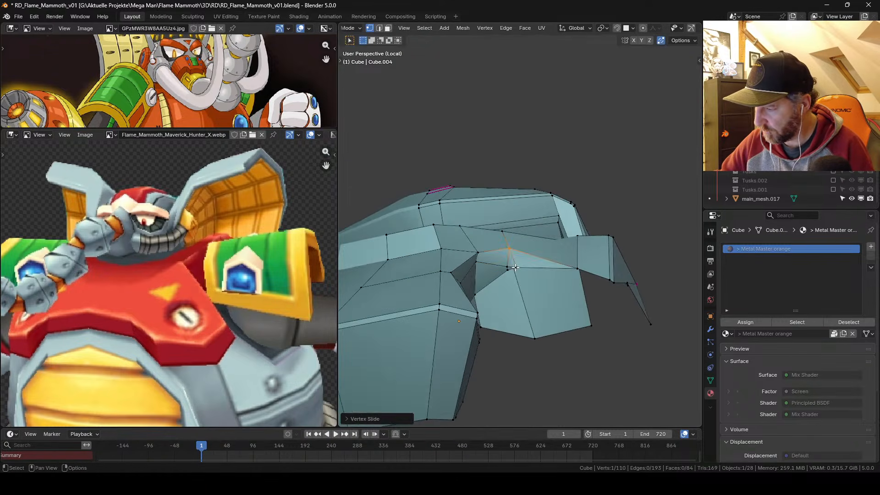
Step: Merge the remaining close vertices below the eye socket at their center and return to Object Mode to check the smoothed surface
left_click(507, 265)
left_click(508, 270, "shift")
left_click(516, 268, "shift")
key("m")
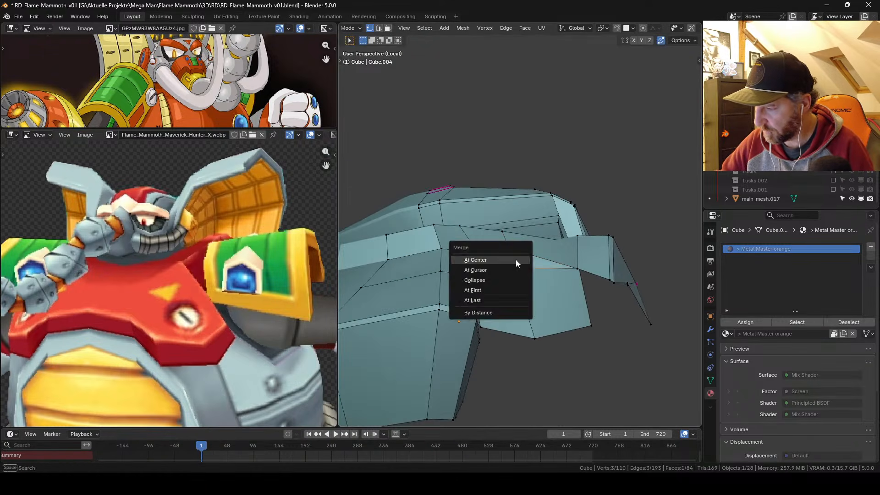
left_click(516, 261)
left_click_drag(525, 133, 521, 177, "alt")
key("Tab")
scroll(522, 247, "down", 5)
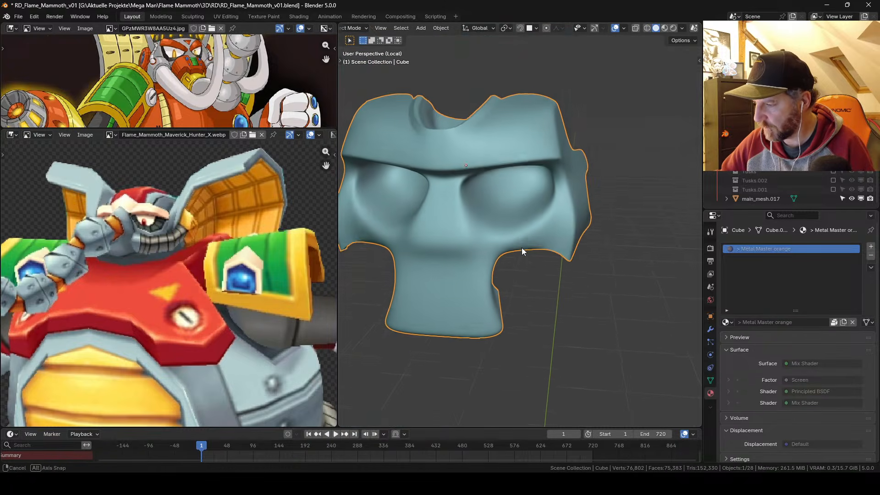
Step: Leave the isolated view, turn on the wireframe overlay for the whole character, and select the chest armour
key("KP_Divide")
scroll(529, 194, "down", 3)
right_click(507, 214)
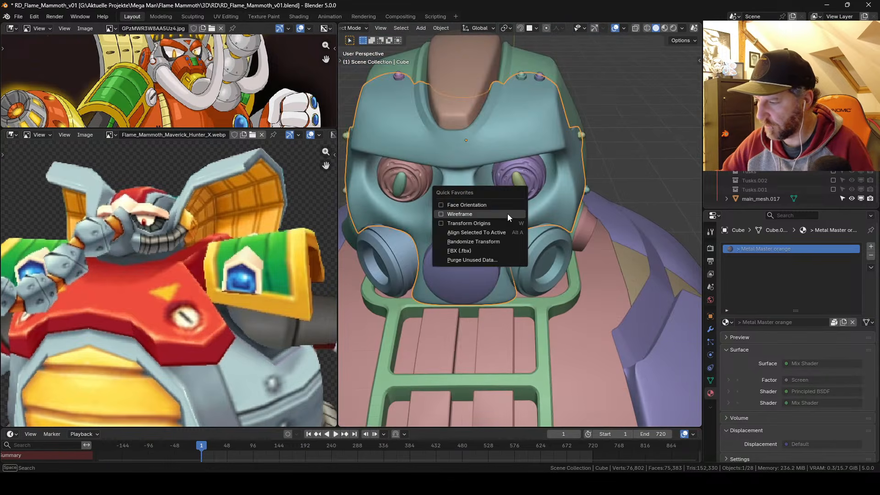
left_click(508, 214)
scroll(520, 184, "down", 6)
scroll(521, 197, "down", 4)
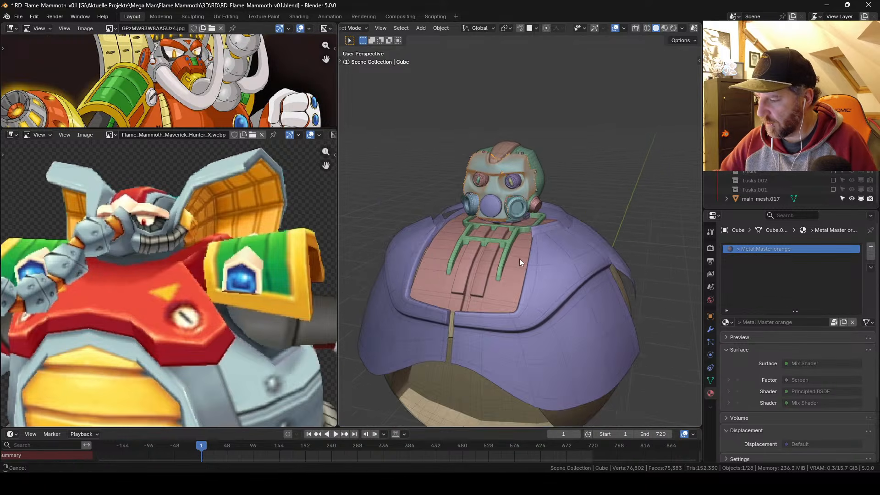
left_click(426, 275)
Step: Enlarge the upper reference view and display Hulk_Buster.webp in it, framed on the torso
left_click_drag(204, 126, 168, 224)
left_click_drag(169, 128, 166, 244)
left_click(112, 28)
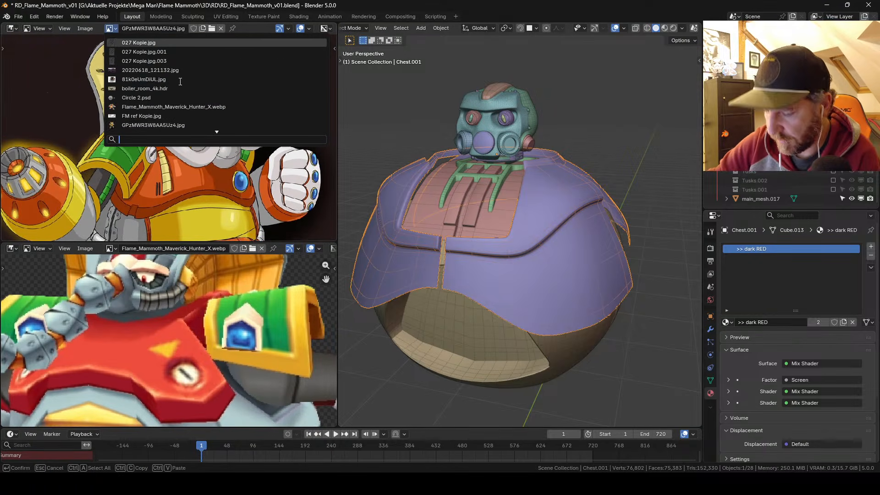
scroll(181, 82, "down", 3)
left_click(209, 61)
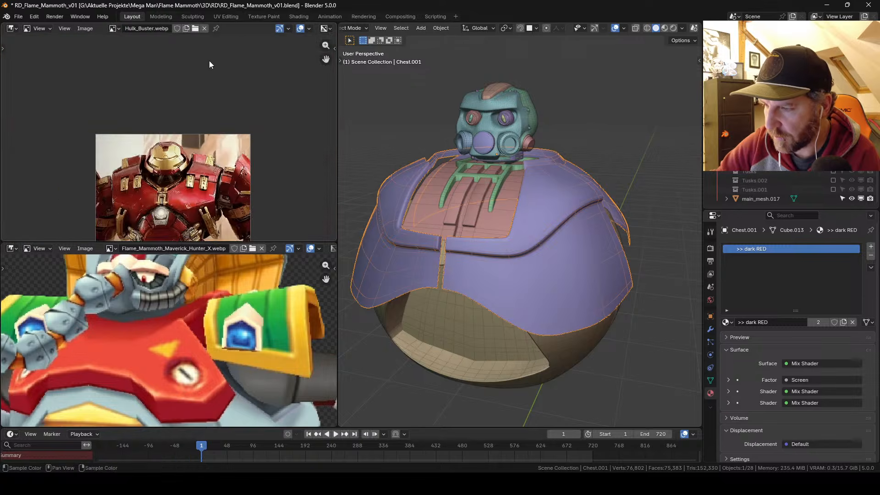
scroll(213, 137, "up", 5)
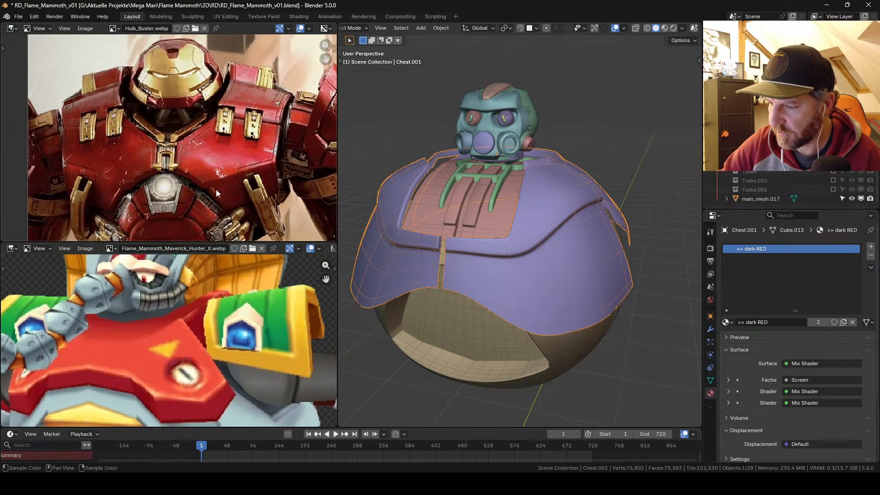
Step: Enlarge the lower reference view and display X1_flame_mammoth.webp in it, showing the whole upper body
left_click_drag(138, 244, 138, 194)
left_click(111, 200)
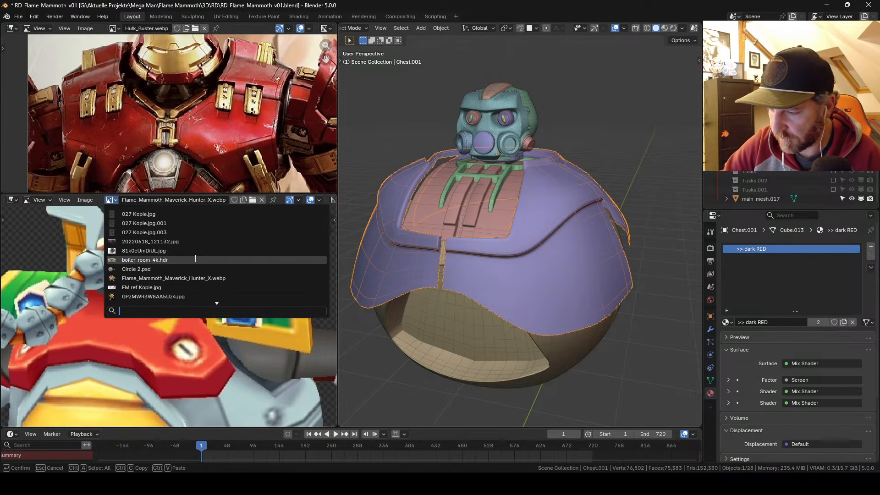
type("fl")
left_click(189, 215)
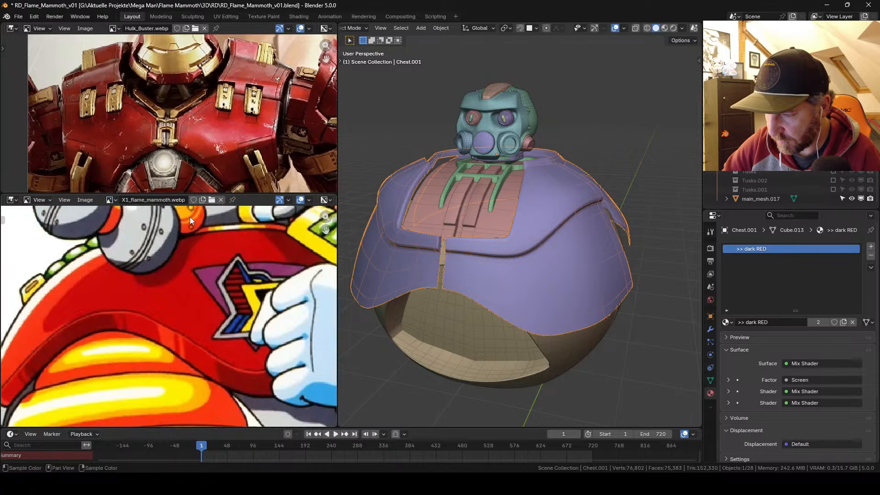
scroll(238, 270, "down", 3)
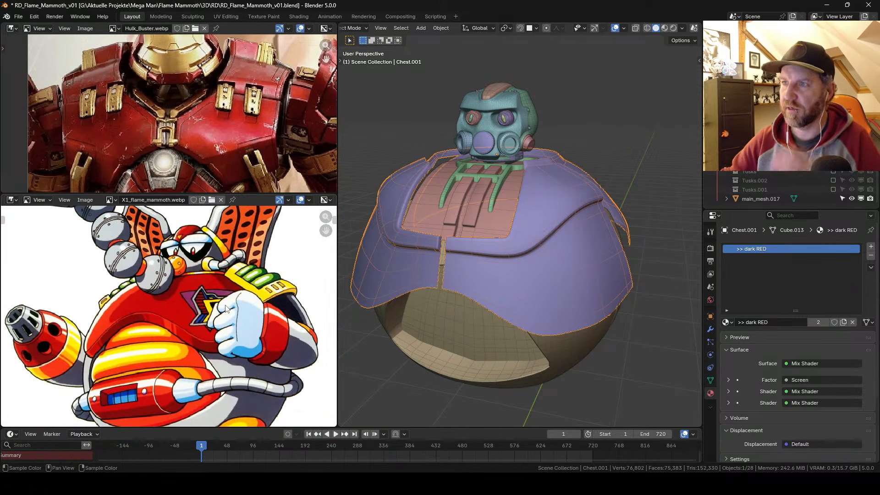
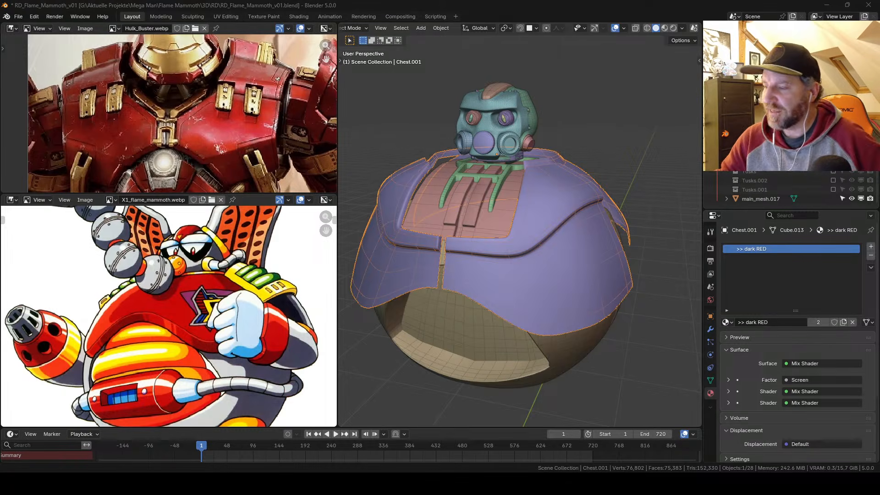
Step: Widen the 3D viewport slightly against the reference images
middle_click_drag(509, 142, 509, 166, "shift")
mouse_move(522, 202)
middle_mouse_down("ctrl")
mouse_move(510, 172)
mouse_move(522, 191)
middle_mouse_up("ctrl")
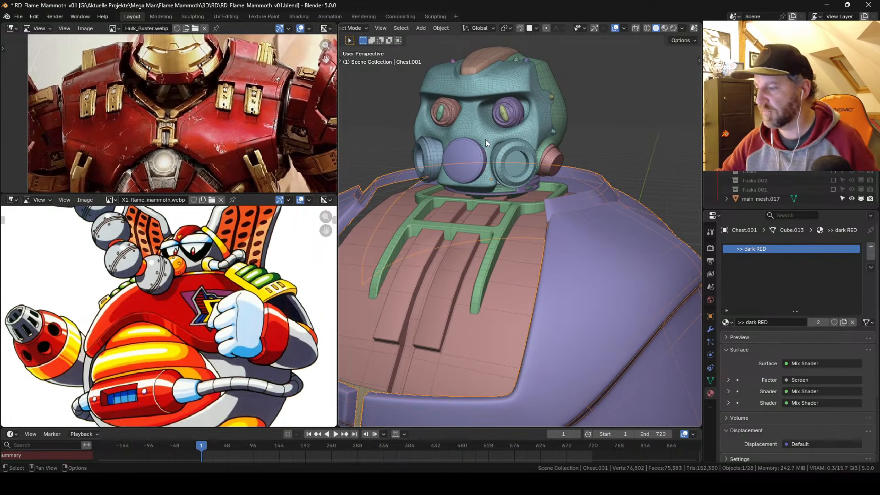
left_click_drag(338, 211, 320, 210)
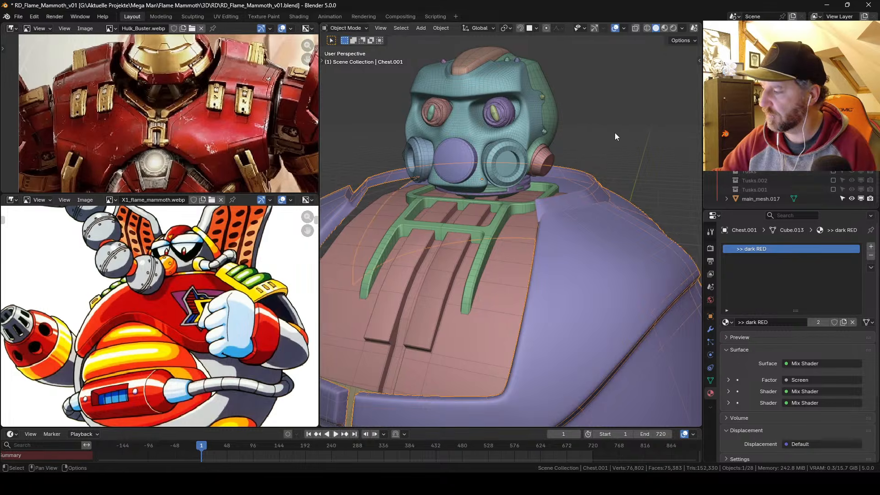
Step: Show the Tusks.002 collection to view the tusks on the mask, and hide it again
left_click(833, 181)
middle_click_drag(558, 196, 532, 264, "ctrl")
right_click_drag(532, 264, 533, 218, "alt")
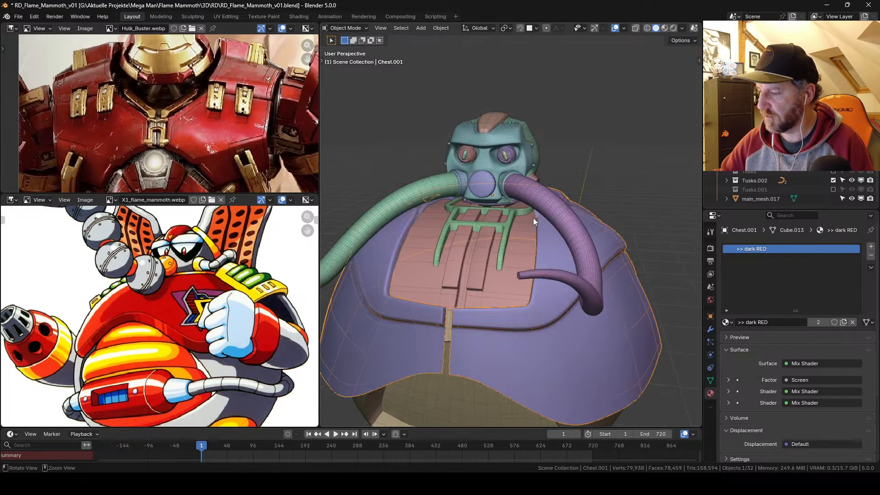
left_click_drag(533, 219, 543, 227, "alt")
left_click(833, 181)
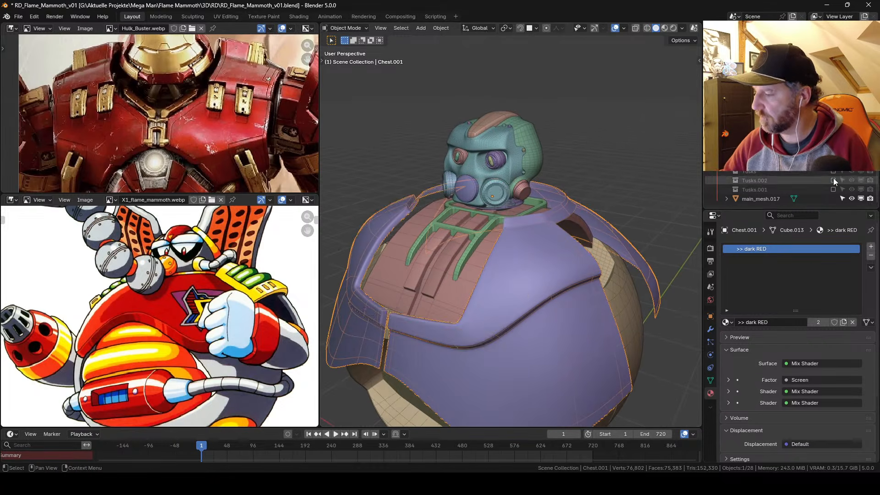
Step: Put the chest armour into Edit Mode
left_click_drag(490, 222, 519, 211, "alt")
scroll(516, 271, "up", 1)
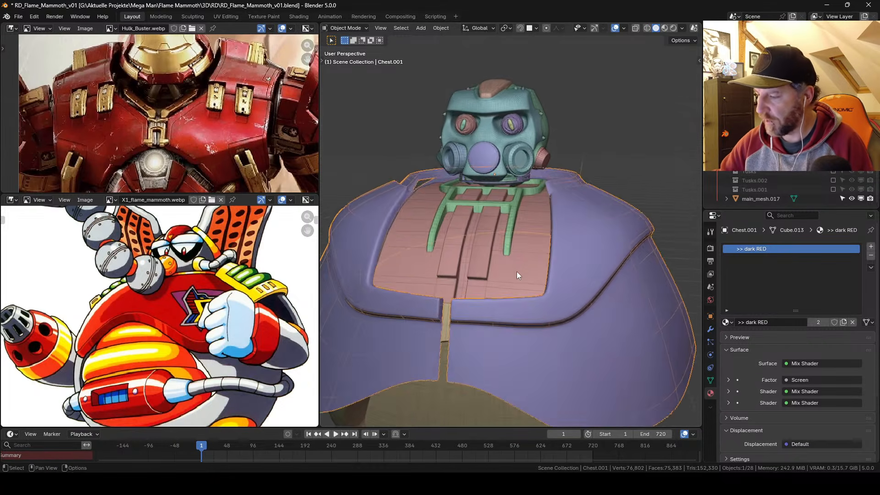
middle_click_drag(516, 271, 519, 183)
middle_click_drag(545, 241, 529, 228)
key("Tab")
scroll(530, 227, "down", 2)
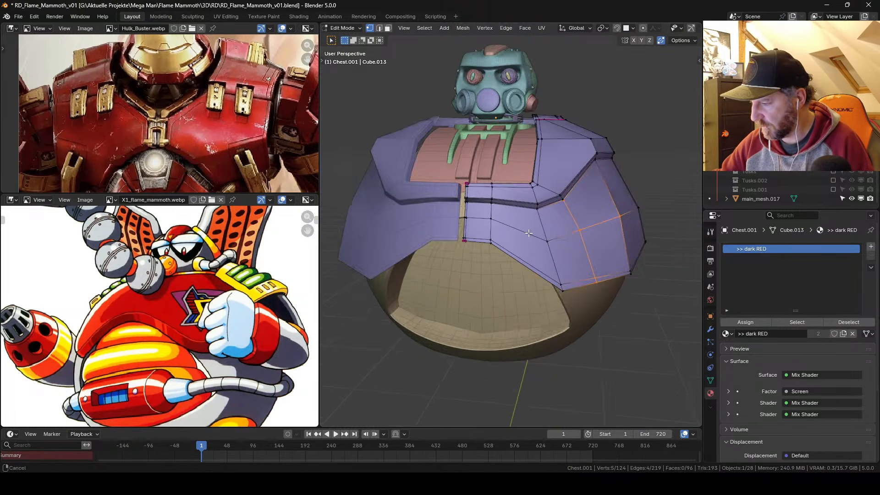
Step: Examine the chest armour's front and shoulder topology and widen the 3D viewport further for editing
mouse_move(545, 236)
left_mouse_down("alt")
mouse_move(549, 221)
mouse_move(553, 241)
left_mouse_up("alt")
middle_click_drag(553, 241, 532, 223)
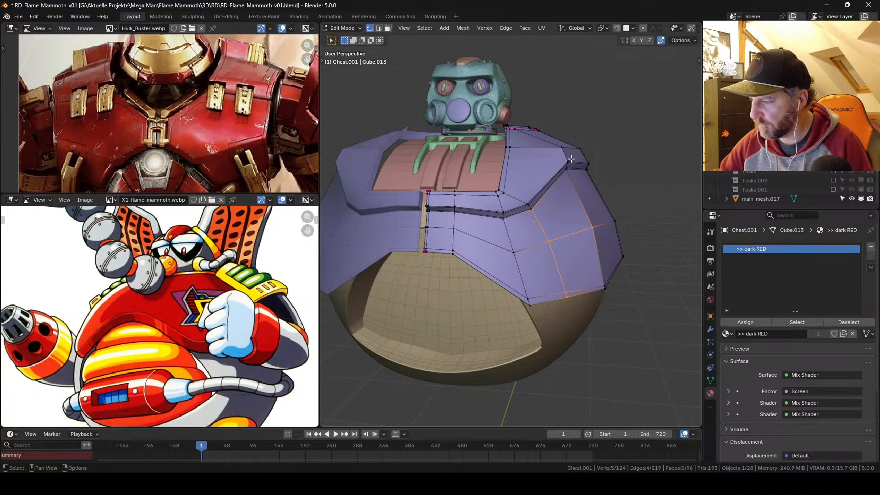
scroll(530, 220, "up", 1)
middle_click_drag(531, 265, 532, 234)
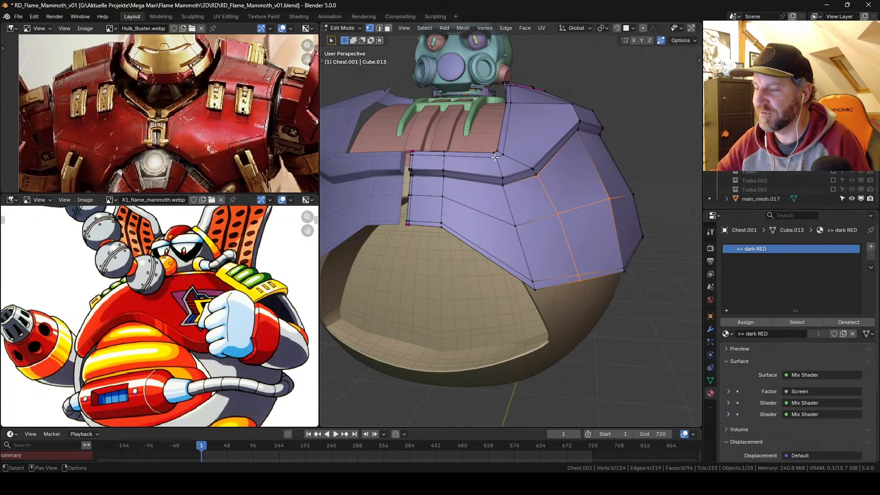
middle_click_drag(496, 158, 505, 162, "shift")
left_click_drag(320, 177, 282, 177)
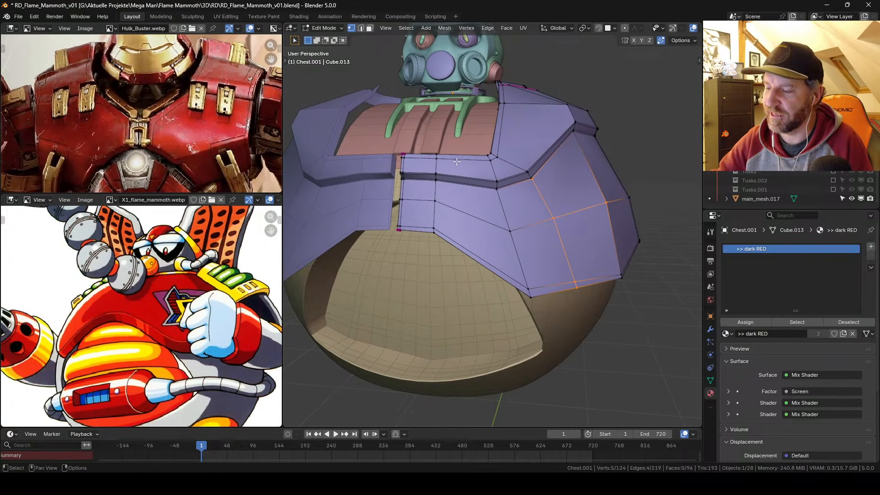
Step: Return the chest armour to Object Mode and save the file
middle_click_drag(482, 176, 465, 186, "shift")
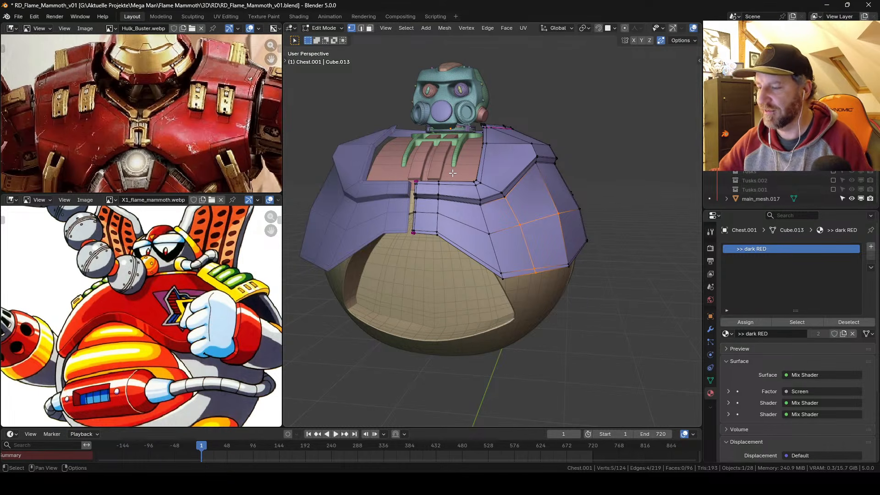
middle_click_drag(453, 172, 502, 206)
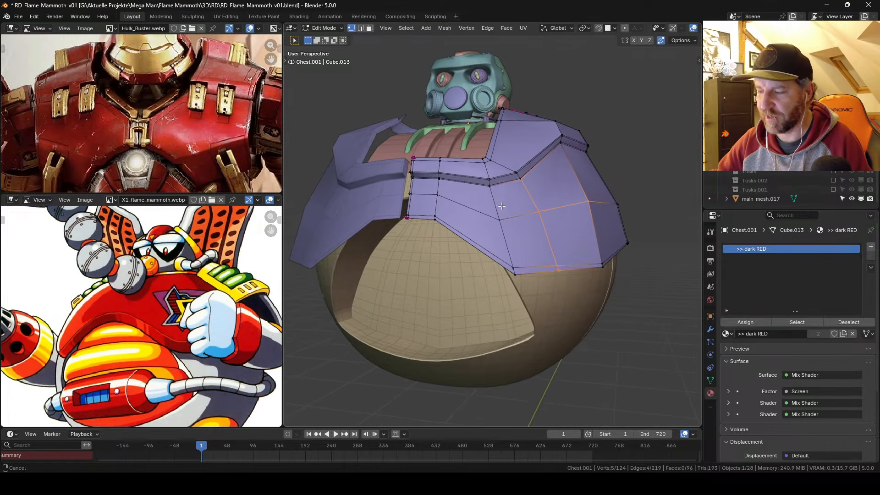
key("Tab")
key("ctrl+s")
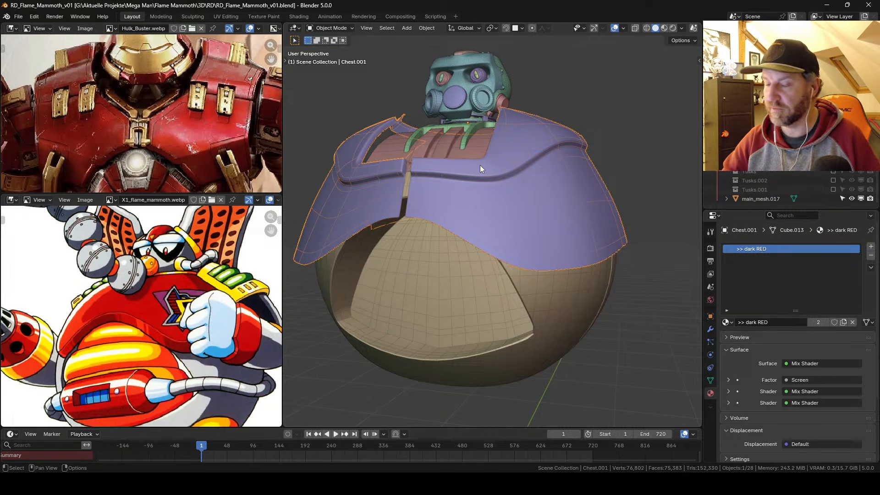
Step: Put the chest armour into Edit Mode with edge selection and select the diagonal edge on the upper shoulder
middle_click_drag(480, 165, 455, 209)
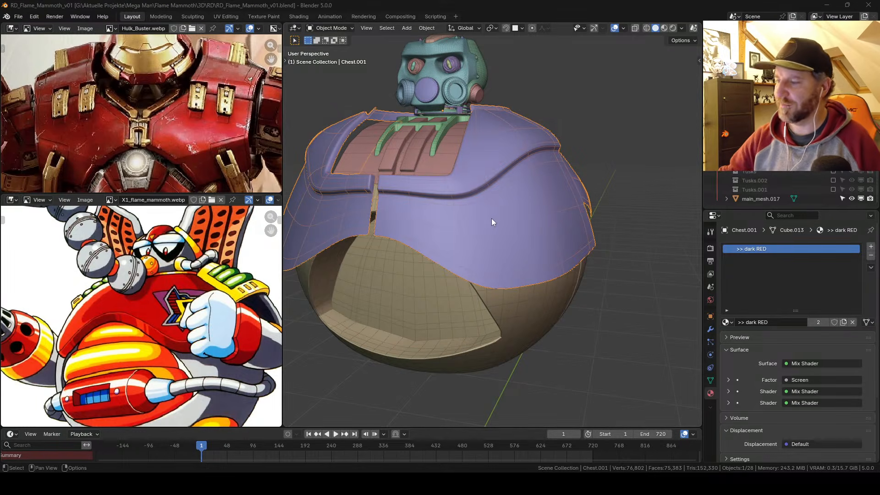
mouse_move(491, 218)
middle_mouse_down("shift")
mouse_move(508, 234)
mouse_move(517, 224)
middle_mouse_up("shift")
scroll(497, 254, "up", 1)
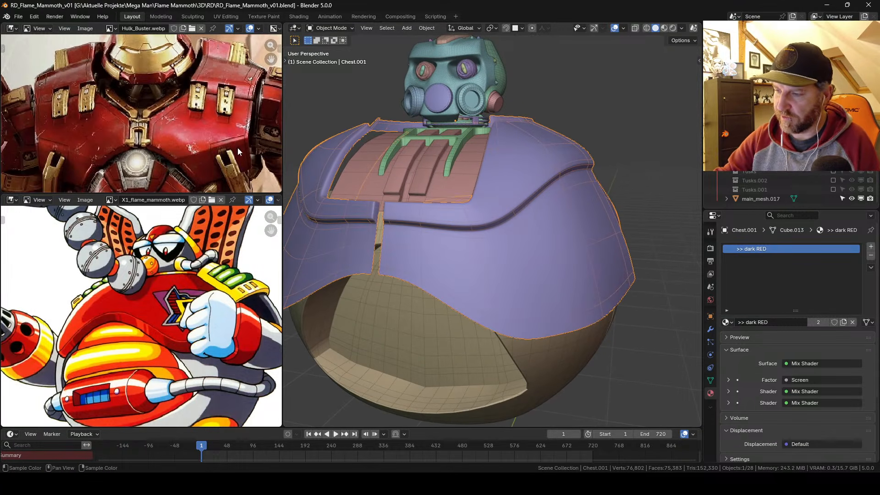
middle_click_drag(532, 186, 511, 203)
key("Tab")
key("2")
left_click(496, 138)
middle_click_drag(518, 152, 511, 89)
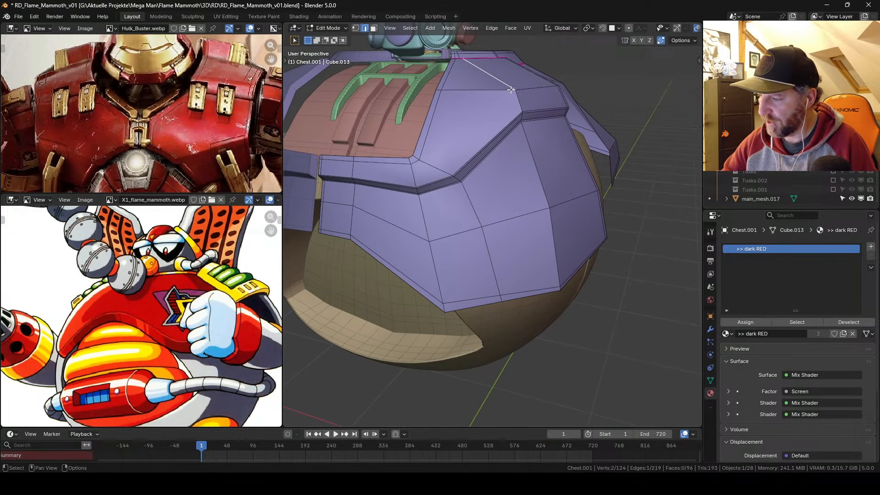
middle_click_drag(521, 143, 521, 144, "shift")
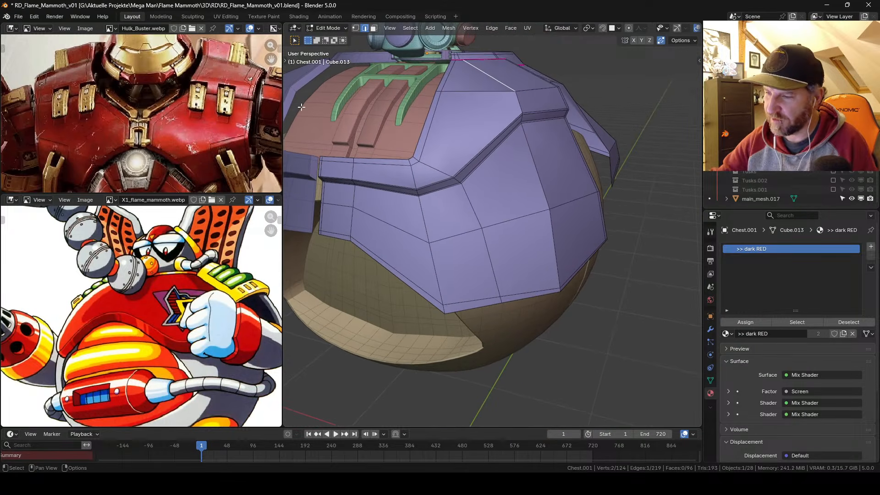
middle_click_drag(521, 89, 529, 180)
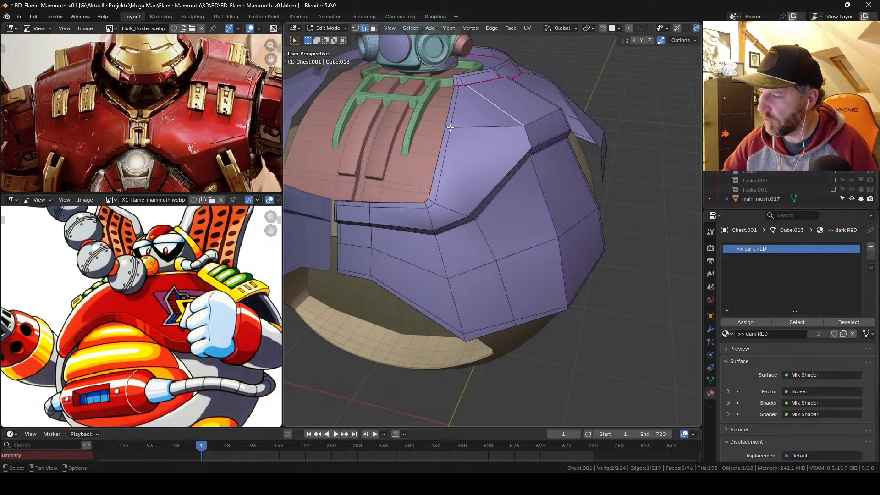
middle_click_drag(530, 188, 559, 141)
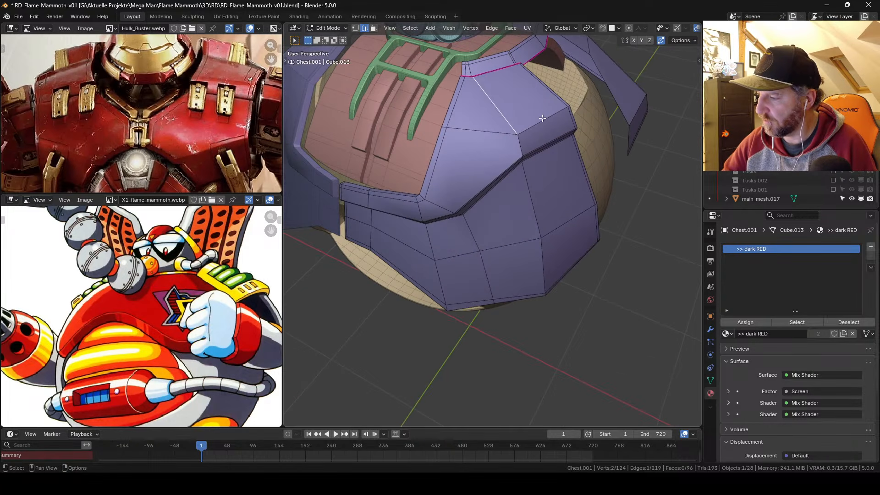
Step: Rip the edge loop running across the upper shoulder to open a narrow seam, and check it in Object Mode
left_click(543, 118)
left_click(543, 118, "alt")
middle_click_drag(593, 165, 532, 196)
key("v")
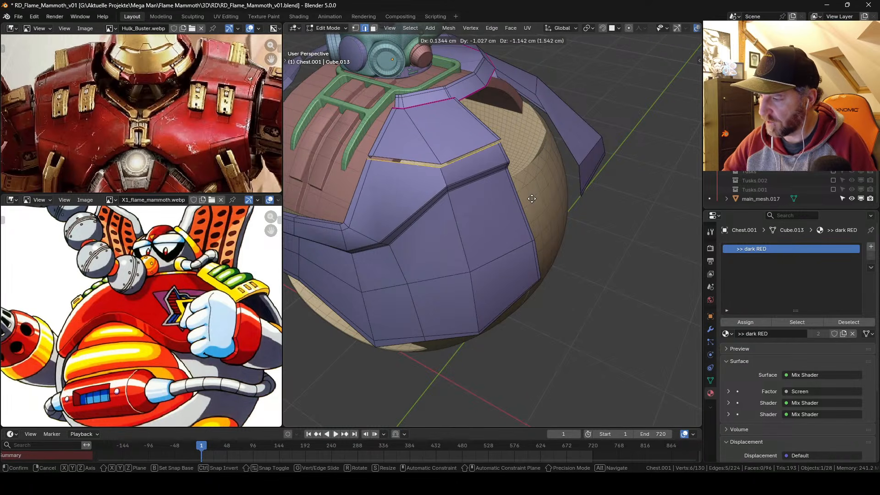
left_click(535, 191)
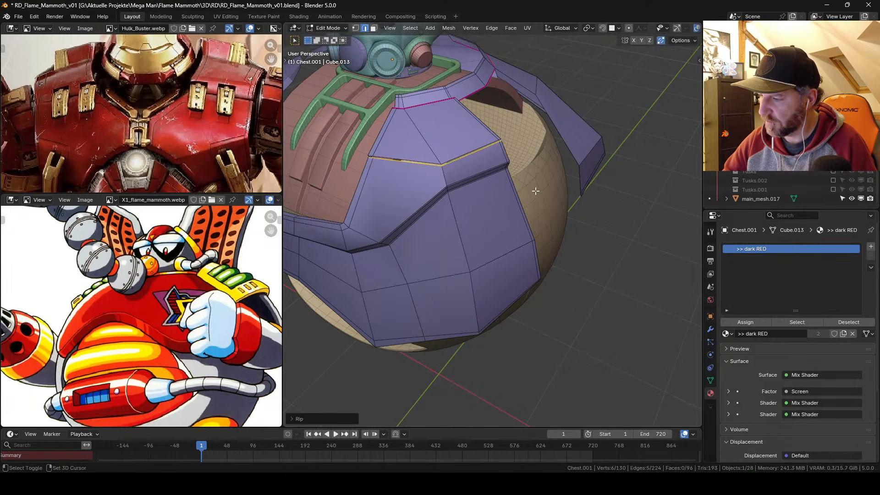
middle_click_drag(535, 191, 473, 188, "ctrl")
key("Tab")
key("Tab")
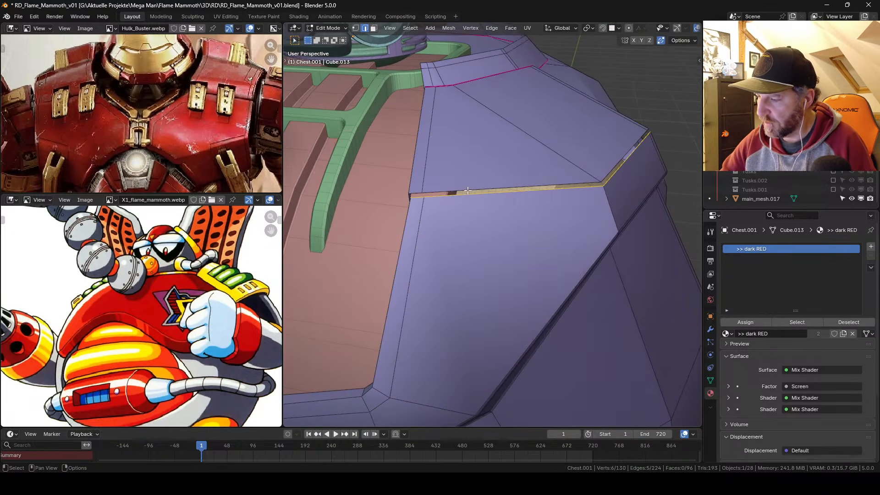
Step: Snap the 3D cursor to the front edge of the ripped shoulder seam
left_click(473, 188)
key("shift+s")
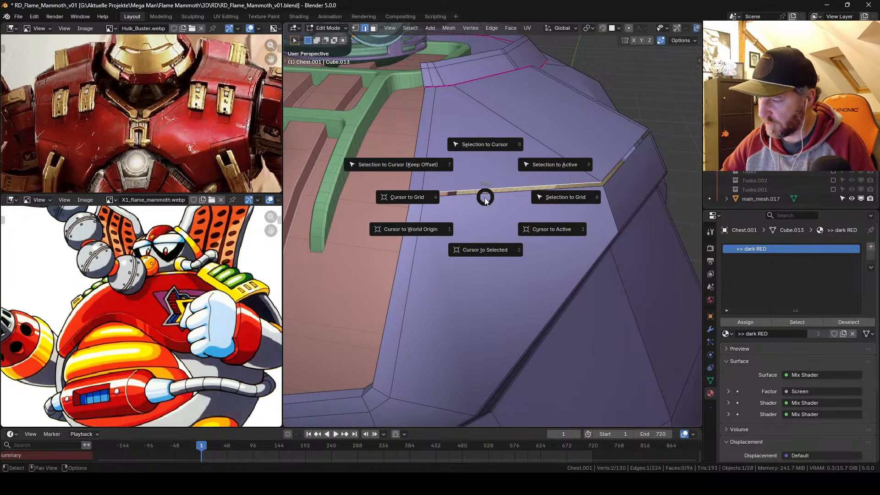
left_click(488, 249)
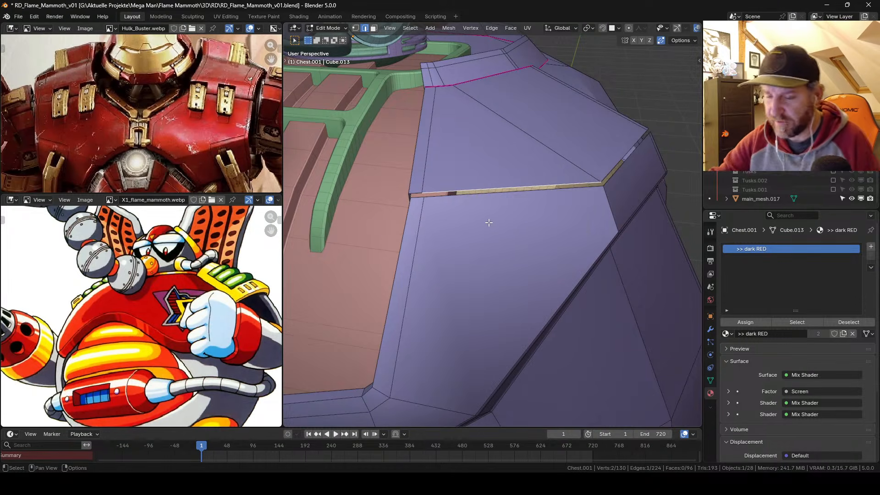
Step: Turn the Flame Mammoth reference area into an enlarged Asset Browser showing the Vol.1 Connection catalog of HSKitbash01_Blender Asset Library
left_click(12, 200)
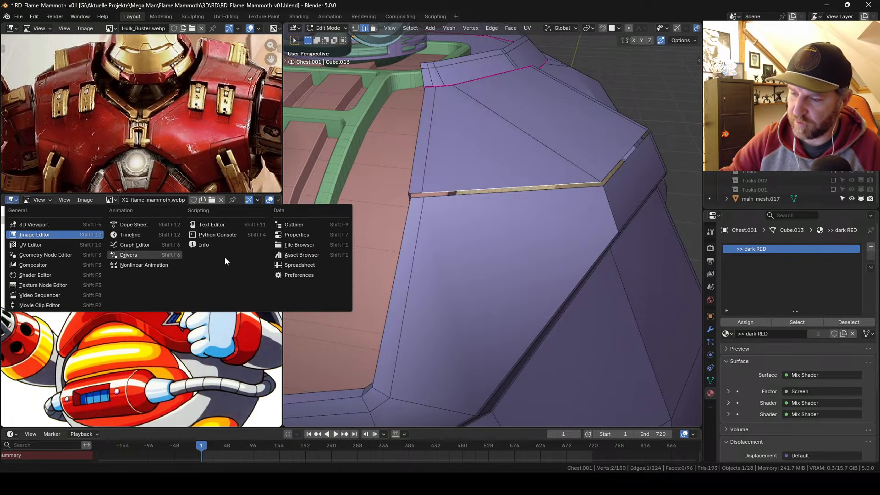
left_click(303, 254)
left_click(68, 214)
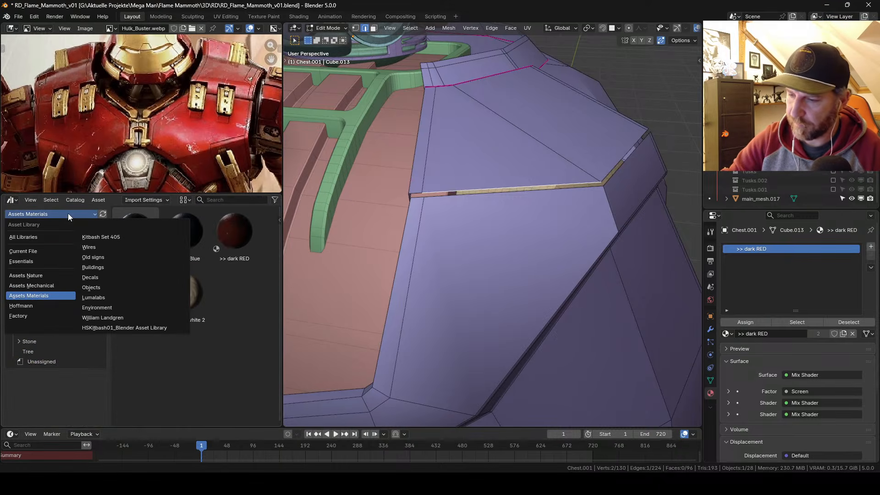
left_click(113, 328)
left_click(19, 241)
left_click(25, 251)
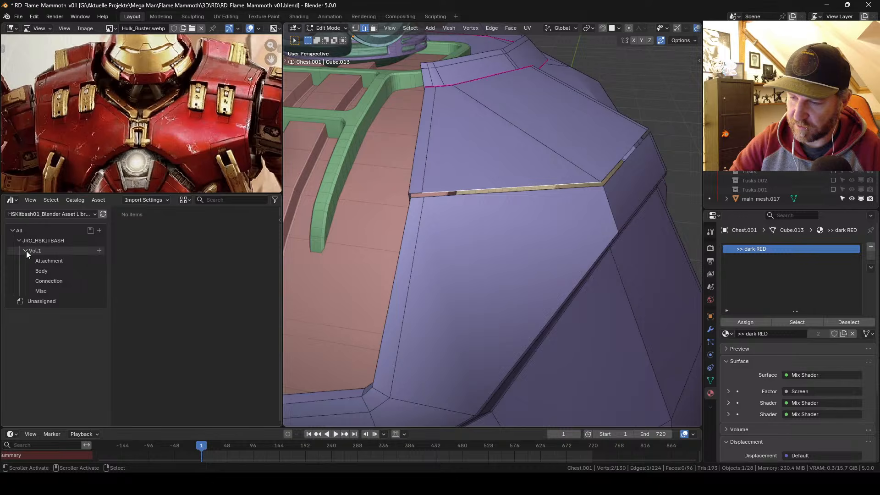
left_click(48, 281)
left_click_drag(280, 268, 305, 269)
left_click_drag(300, 193, 299, 152)
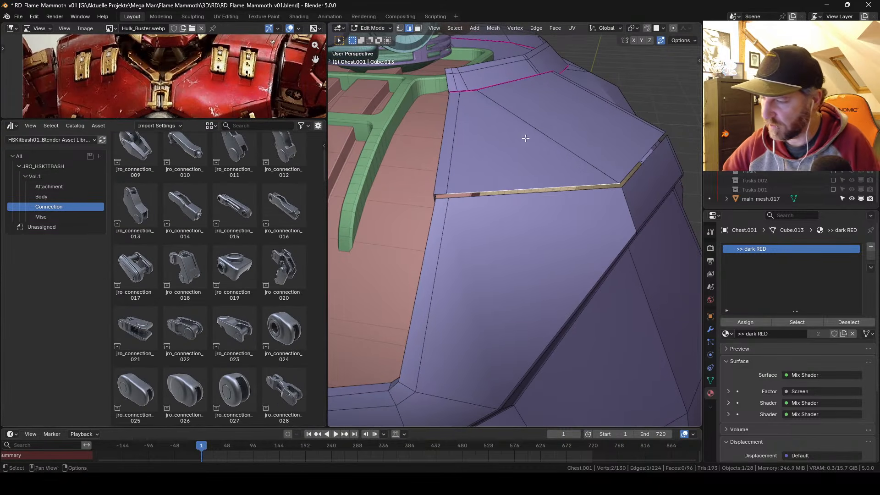
Step: Leave Edit Mode and place the jro_connection_004 asset on the chest armour at the shoulder seam
key("Tab")
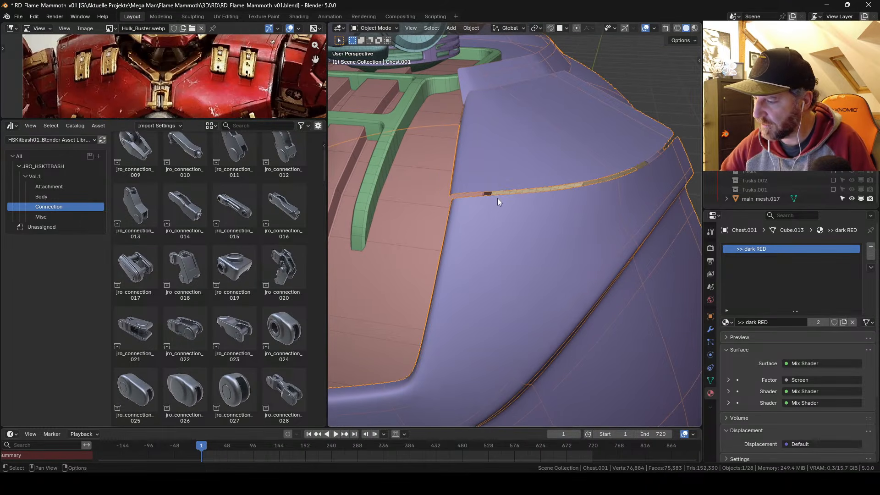
left_click_drag(324, 161, 324, 161)
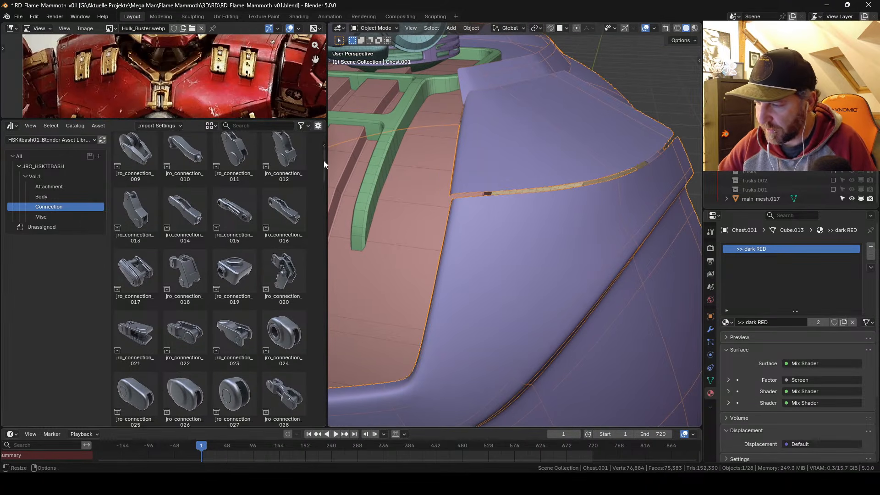
scroll(322, 161, "up", 5)
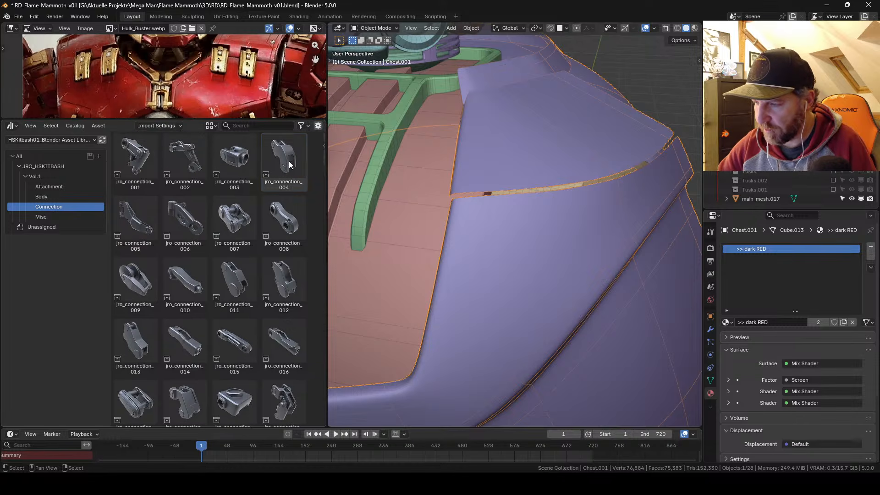
left_click_drag(290, 164, 524, 203)
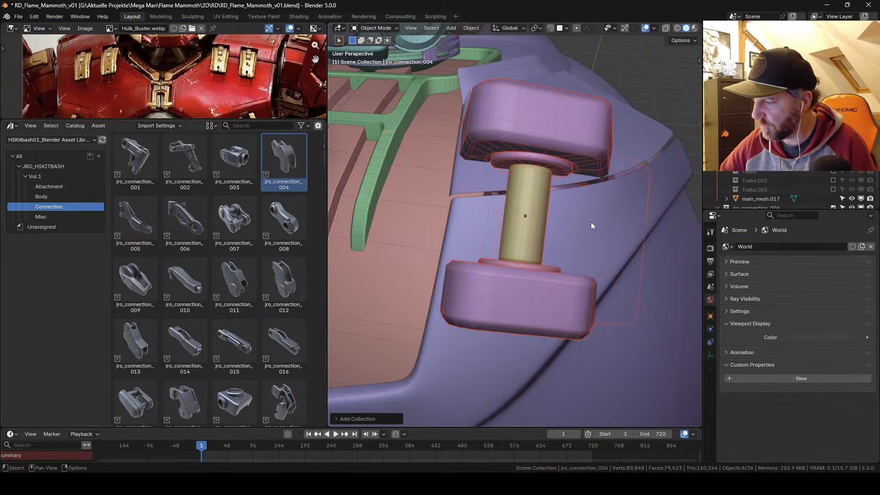
Step: Clear the rotation of the jro_connection_004 parent and scale it down to a small bracket beside the shoulder seam
scroll(761, 199, "down", 2)
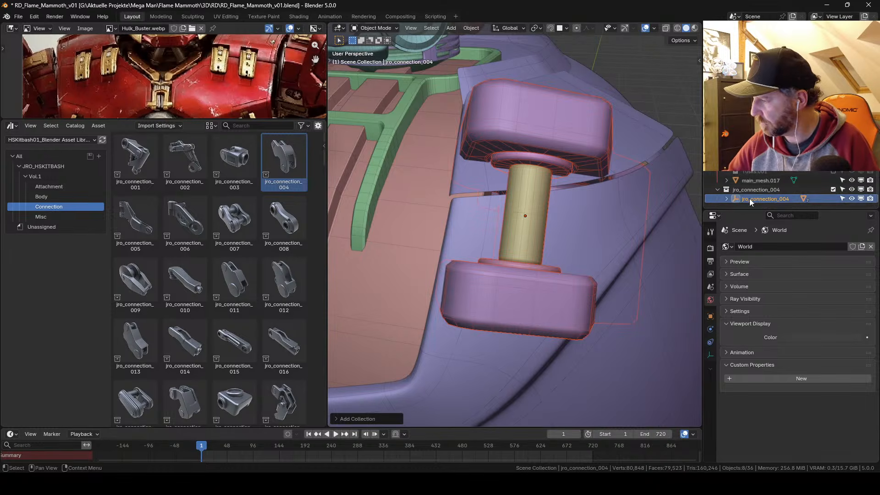
key("s")
left_click(618, 254)
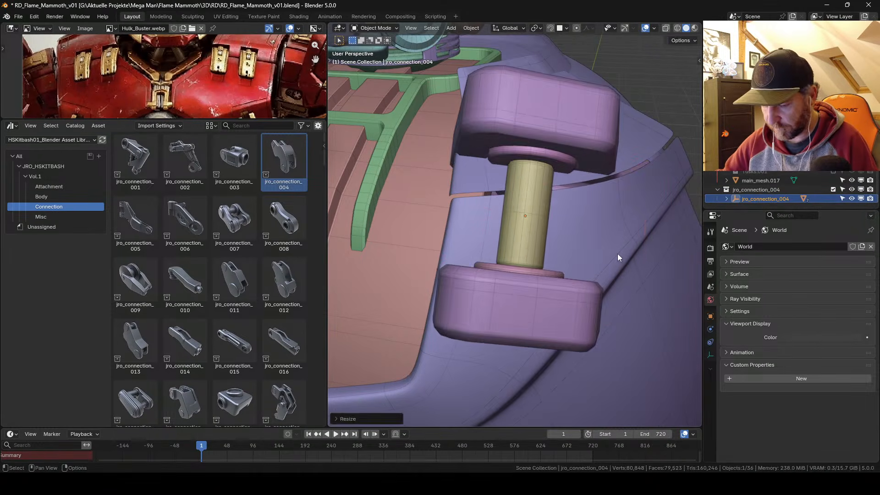
key("alt+r")
scroll(589, 202, "down", 6)
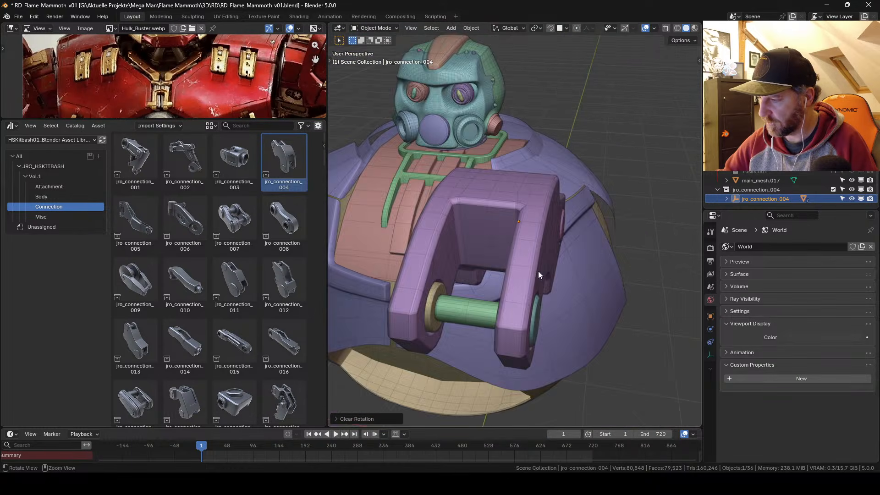
scroll(538, 271, "down", 5)
key("s")
left_click(532, 235)
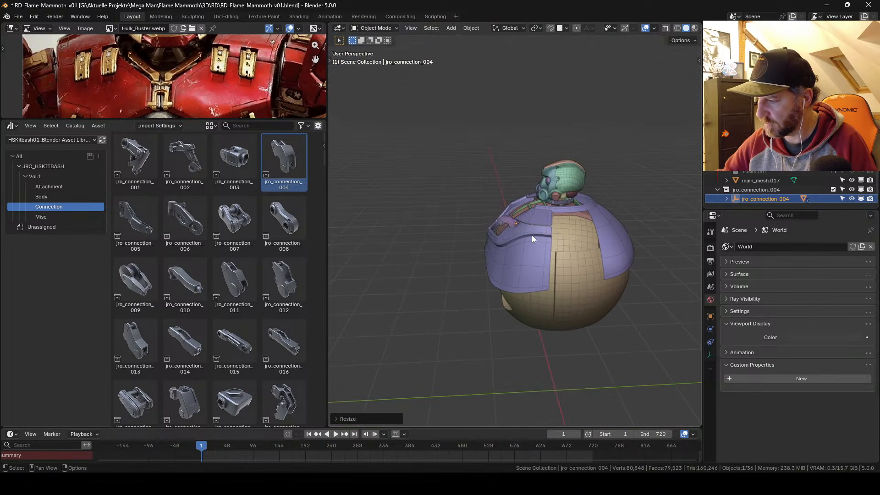
scroll(531, 246, "up", 9)
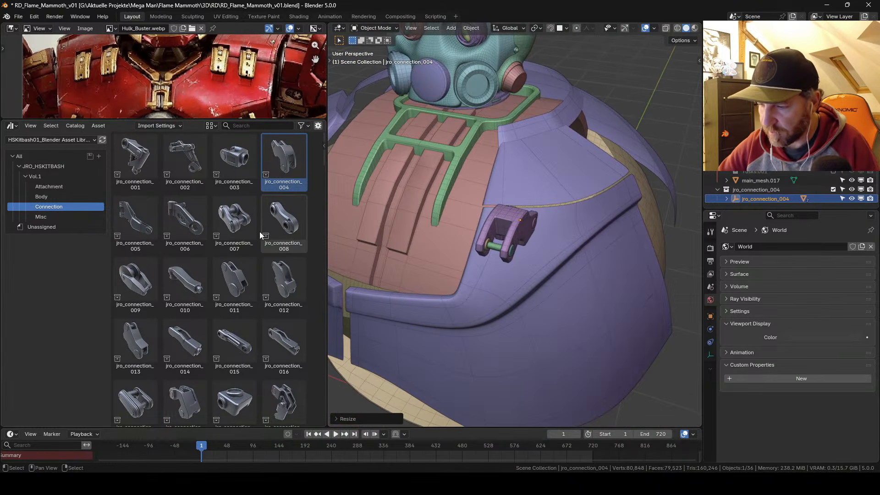
Step: Browse further through the Connection assets and place jro_connection_048 on the shoulder beside the first connector
scroll(279, 318, "down", 8)
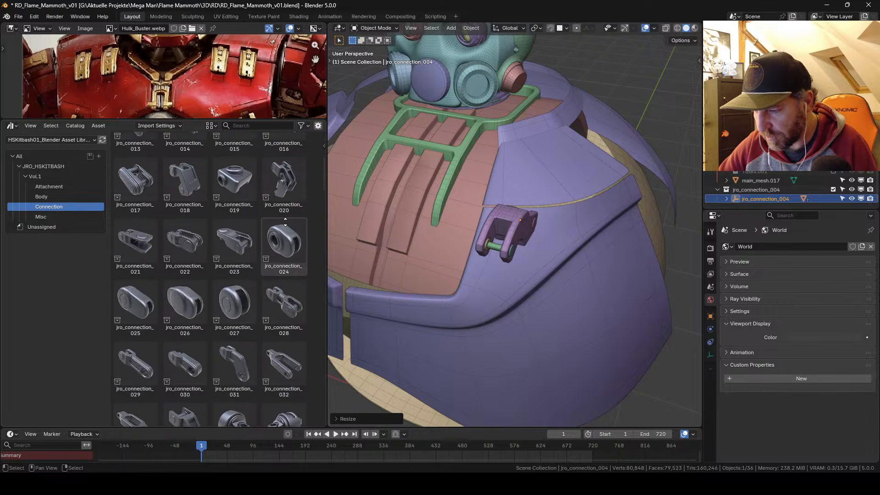
scroll(275, 257, "down", 5)
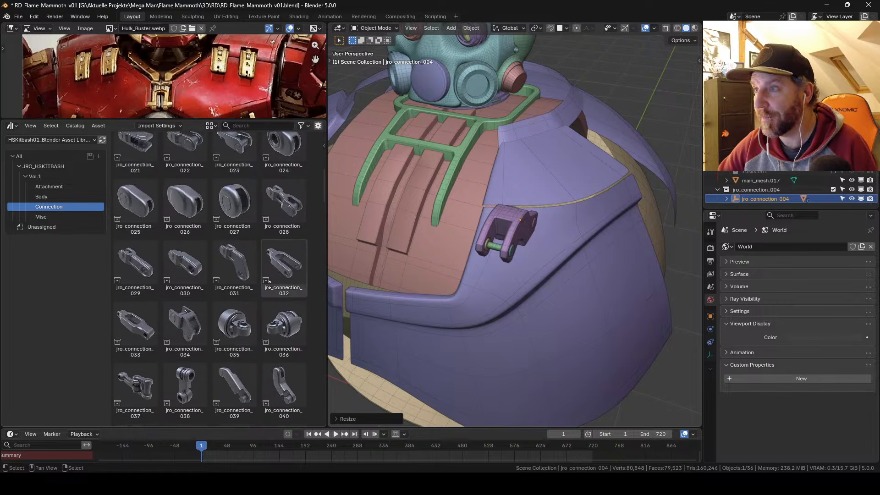
scroll(263, 270, "down", 1)
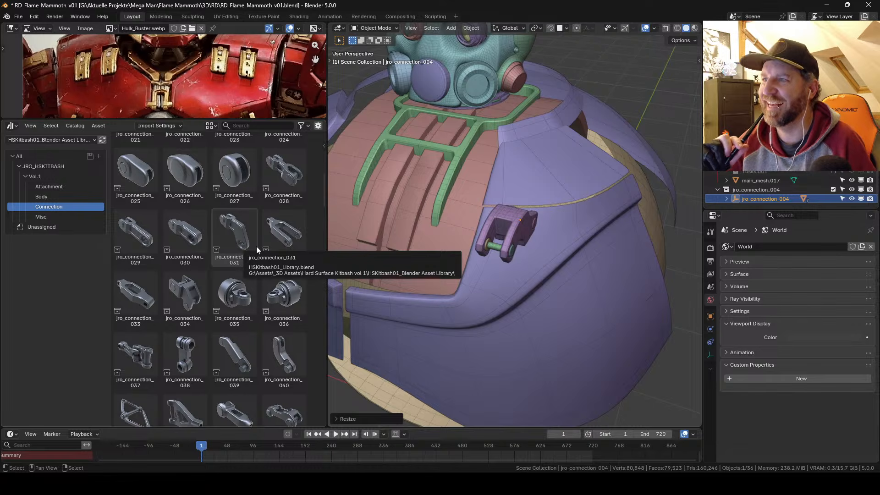
scroll(251, 269, "down", 3)
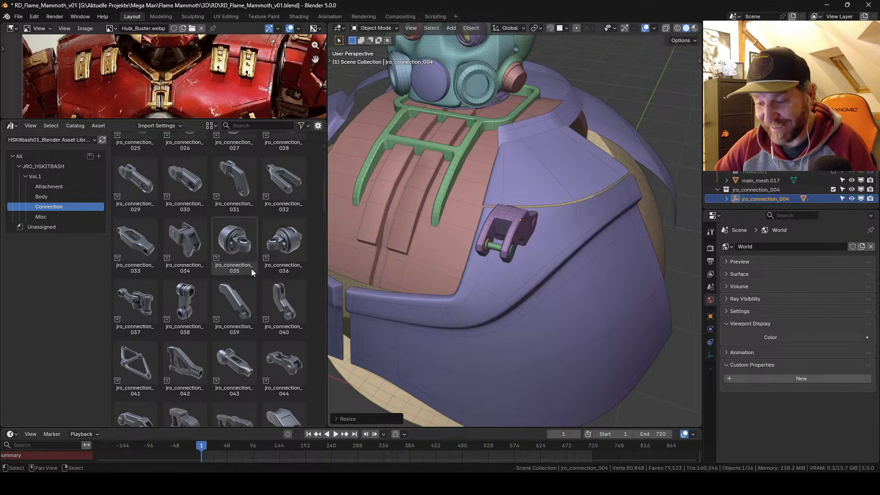
scroll(287, 330, "down", 5)
left_click_drag(284, 264, 571, 240)
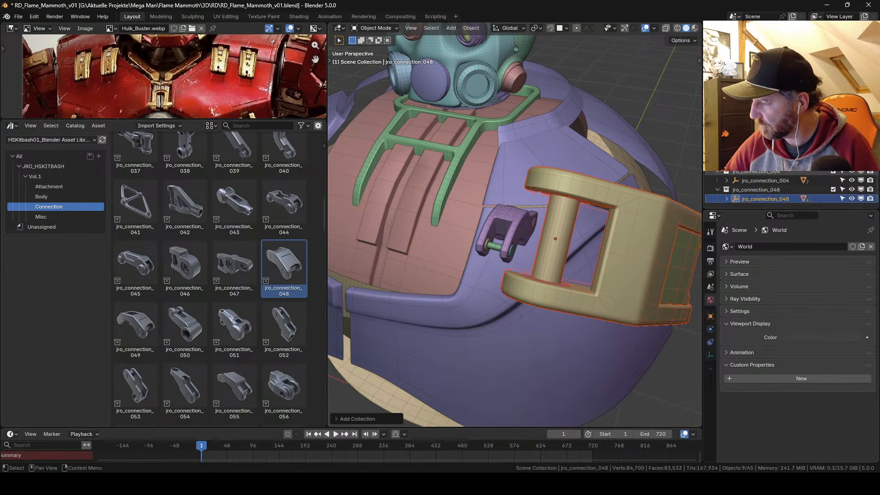
Step: Clear the rotation of the jro_connection_048 parent and scale it down to fit the shoulder armour
left_click(755, 198)
key("alt+r")
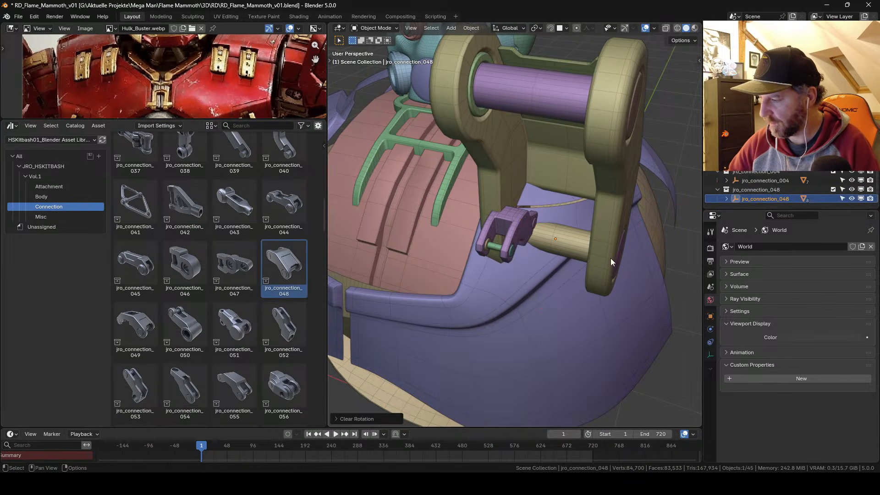
key("s")
left_click(610, 256)
middle_click_drag(609, 256, 631, 252)
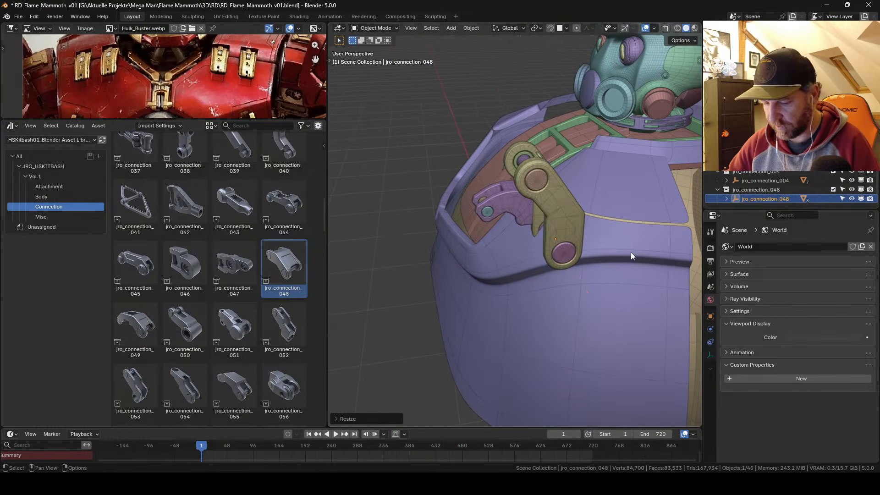
Step: Rotate jro_connection_048 so it hangs down over the front of the shoulder armour
key("r")
left_click(556, 183)
middle_click_drag(555, 183, 567, 225)
scroll(281, 245, "down", 3)
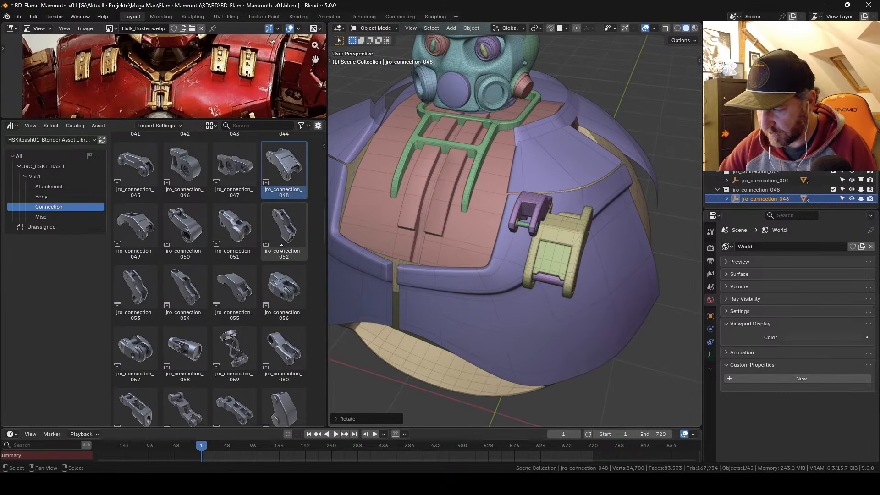
Step: Place the jro_connection_064 asset on the shoulder above the other connectors, clear its rotation and scale it down
scroll(282, 245, "down", 5)
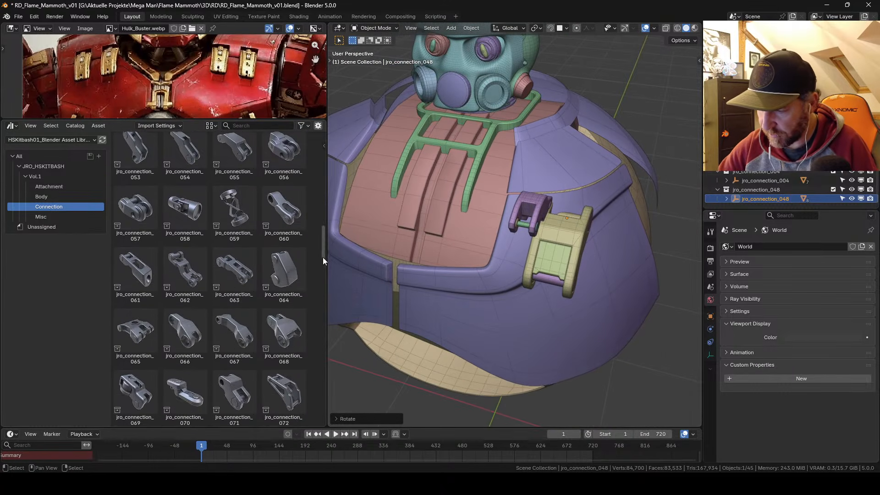
left_click_drag(288, 275, 567, 181)
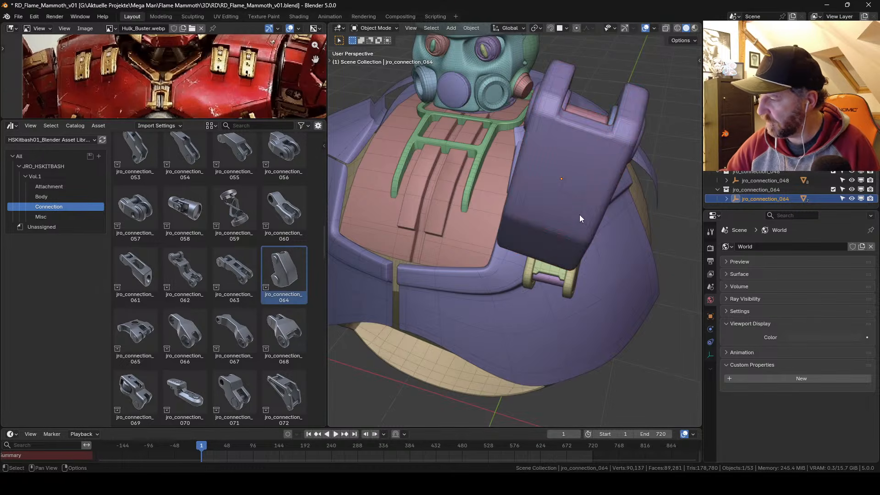
key("alt+r")
key("s")
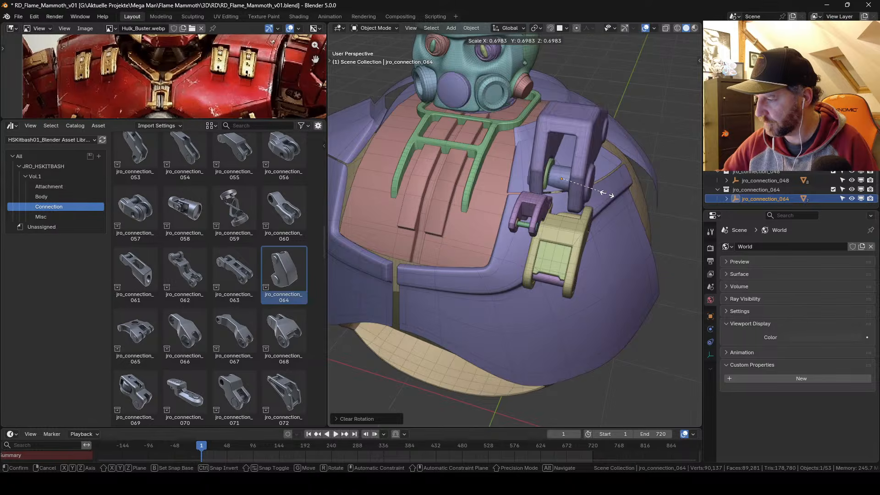
left_click(612, 195)
Step: Rotate jro_connection_064 by 180 degrees around Z and scale it down to a small bracket above the shoulder seam
middle_click_drag(612, 195, 593, 155)
type("rz18")
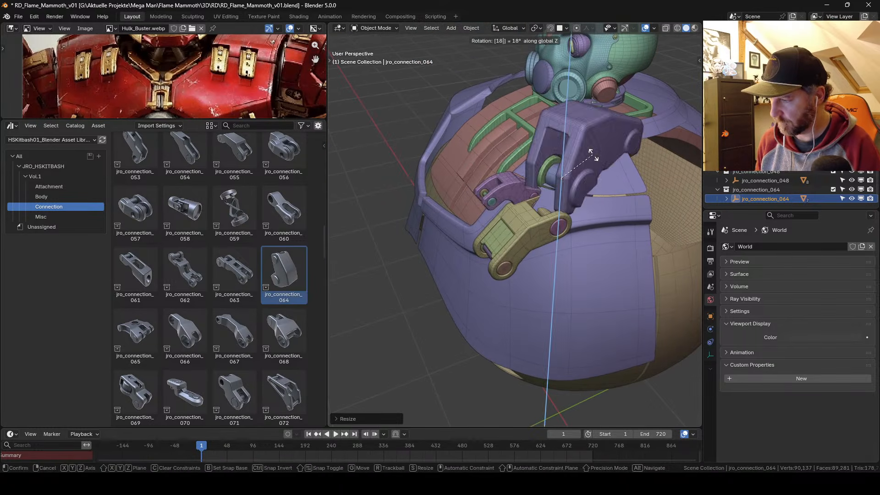
type("0")
key("Return")
key("s")
left_click(589, 179)
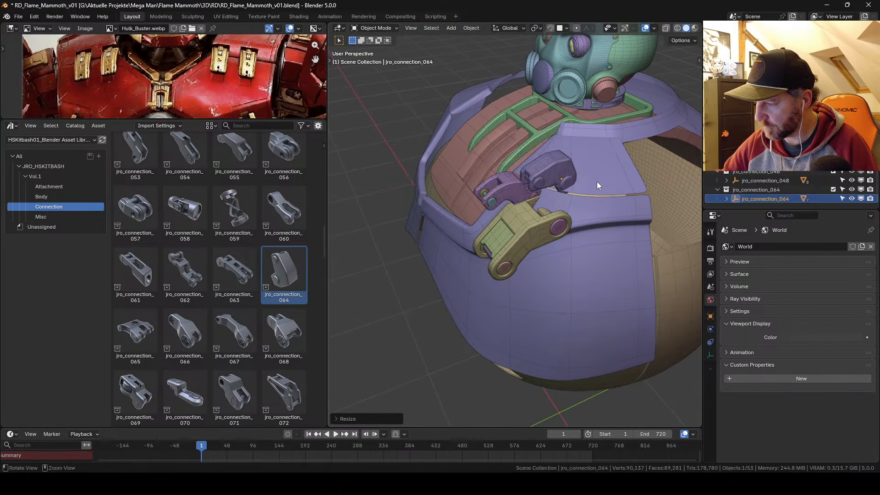
middle_click_drag(597, 182, 612, 172)
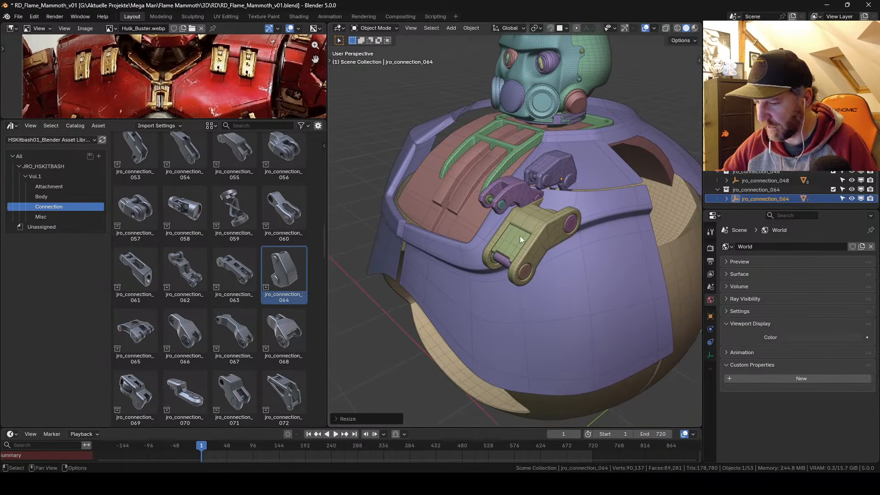
Step: Widen the 3D viewport by narrowing the asset browser, and save the file
left_click_drag(324, 268, 220, 268)
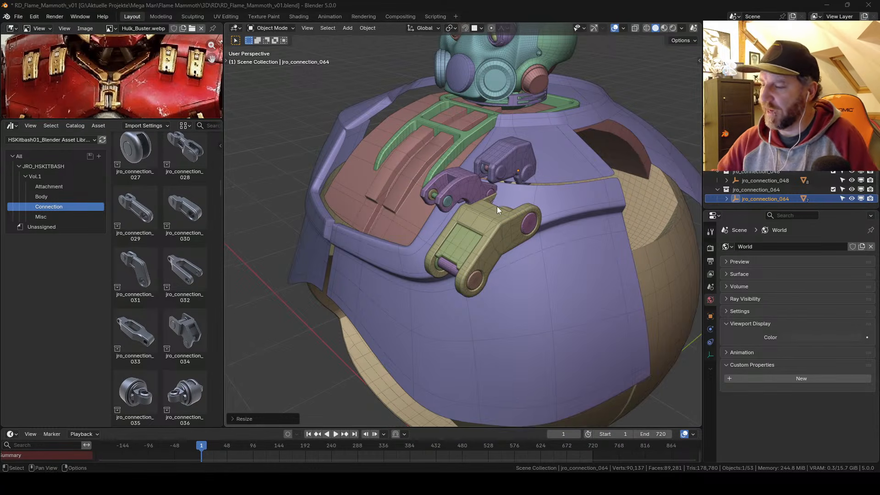
middle_click_drag(497, 207, 507, 184)
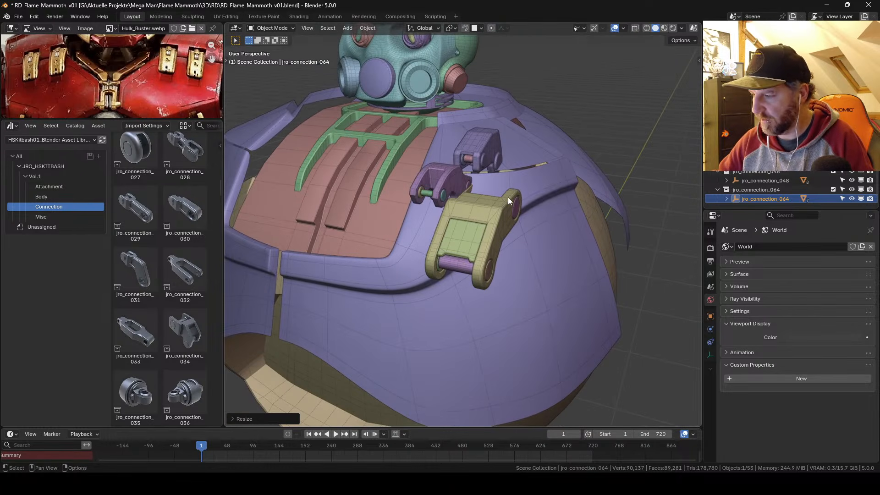
scroll(507, 171, "down", 2)
scroll(509, 180, "up", 3)
key("ctrl+s")
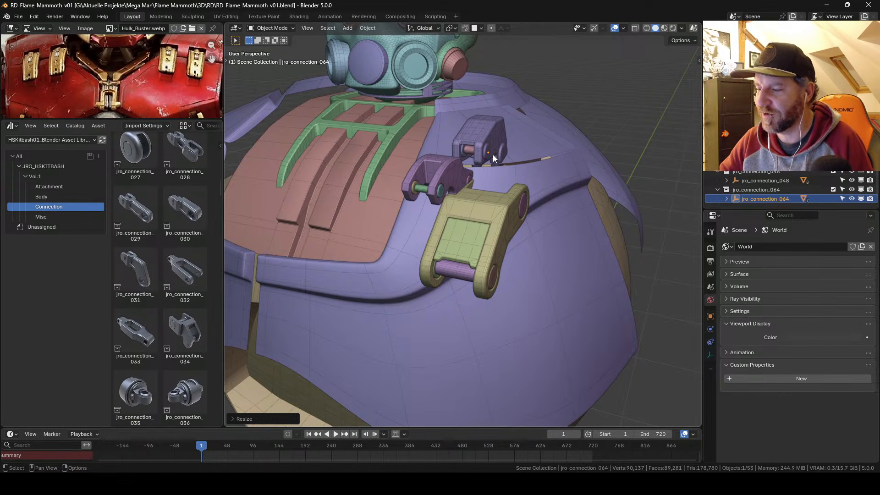
Step: Examine the three connectors on the shoulder armour from several angles and compare them with the Hulkbuster reference
middle_click_drag(481, 144, 502, 180, "alt")
mouse_move(502, 180)
left_mouse_down("alt")
mouse_move(513, 189)
mouse_move(505, 183)
left_mouse_up("alt")
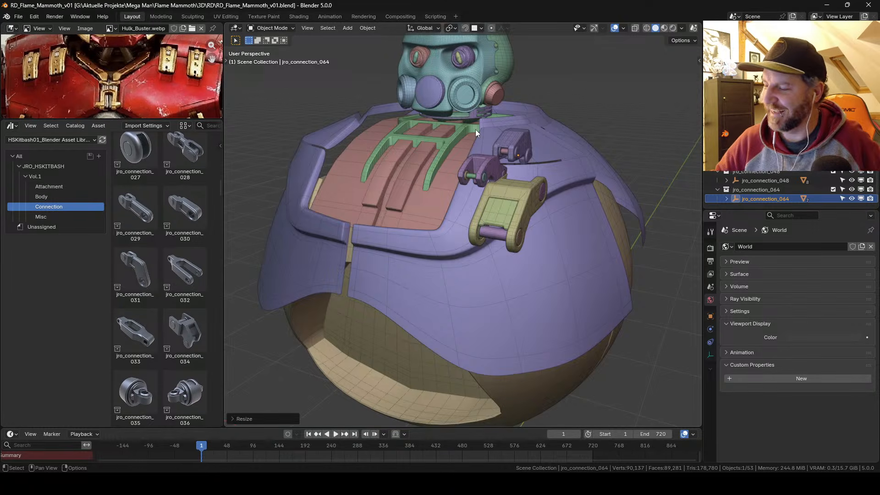
middle_click_drag(475, 129, 428, 137)
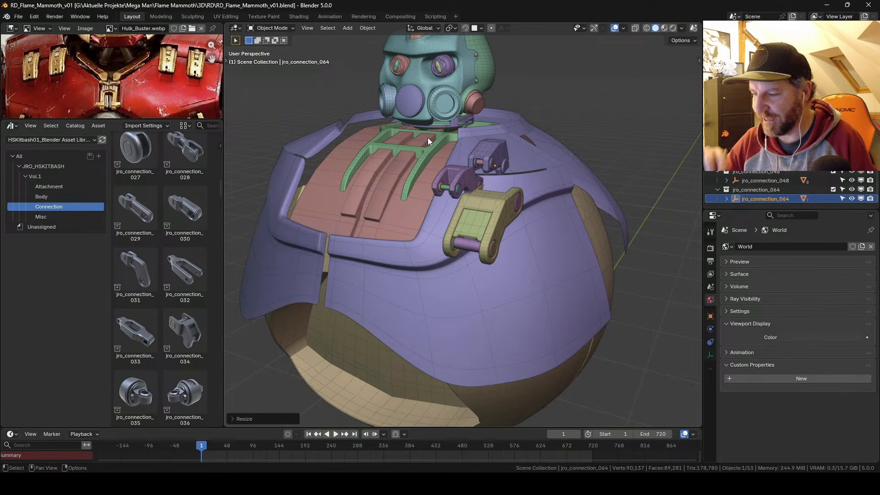
middle_click_drag(500, 144, 511, 170)
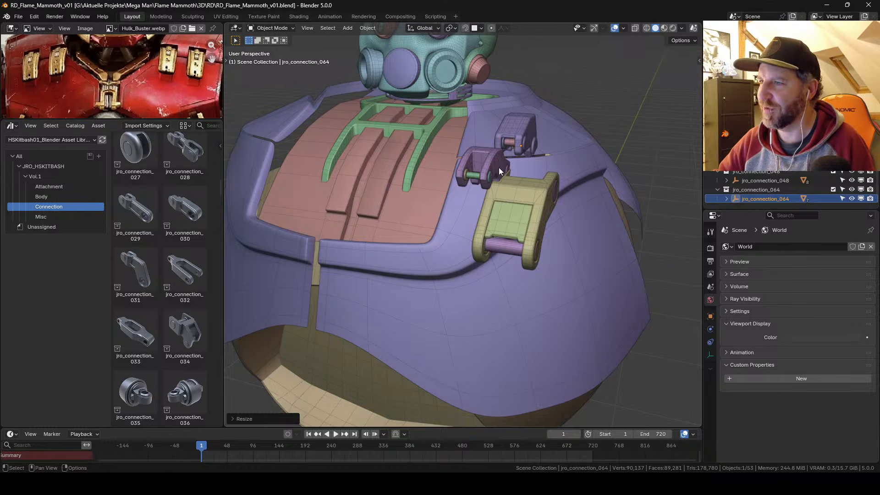
middle_click_drag(499, 166, 557, 172)
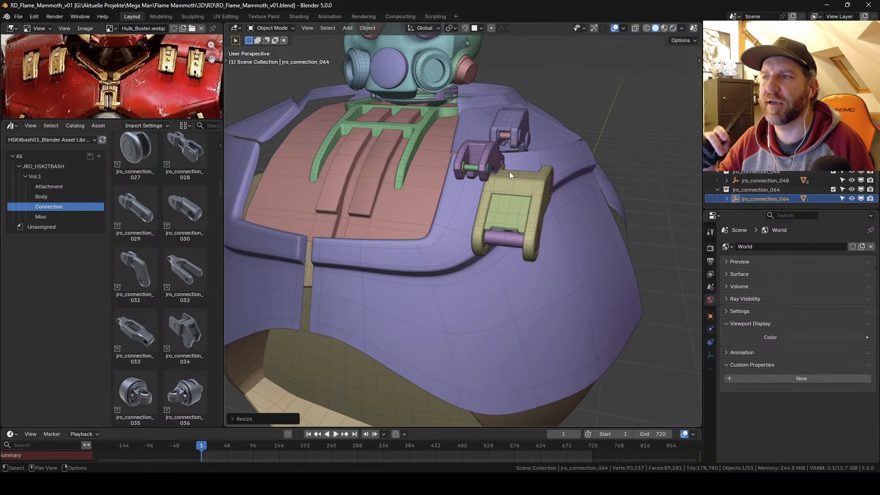
middle_click_drag(510, 171, 549, 162)
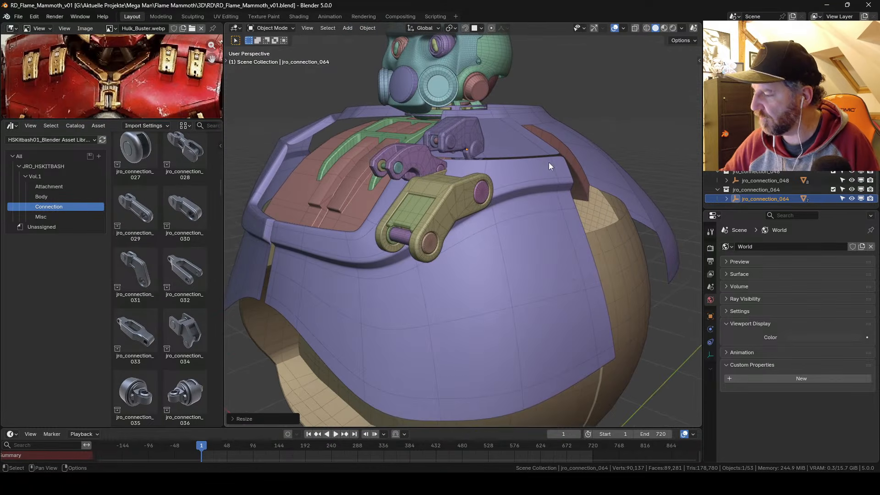
Step: Enlarge the outliner and move the jro_connection_004 parent along X towards the chest centre
left_click_drag(781, 210, 781, 286)
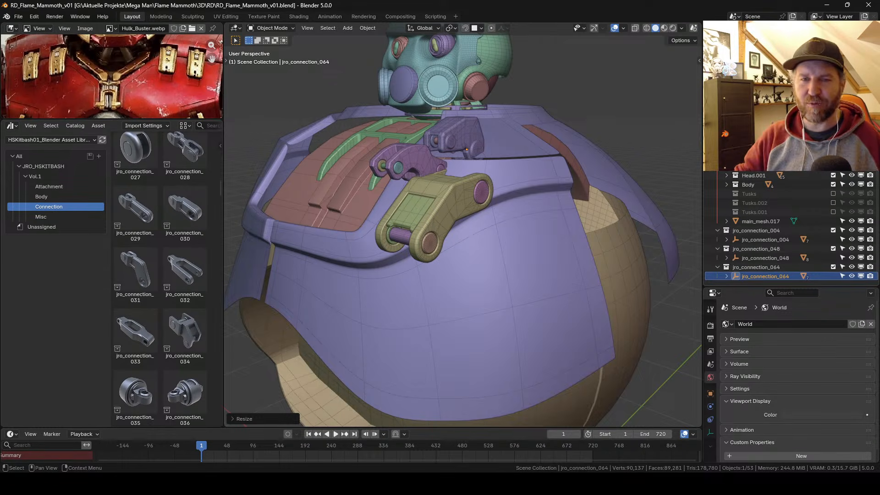
middle_click_drag(467, 179, 527, 191)
left_click(758, 221)
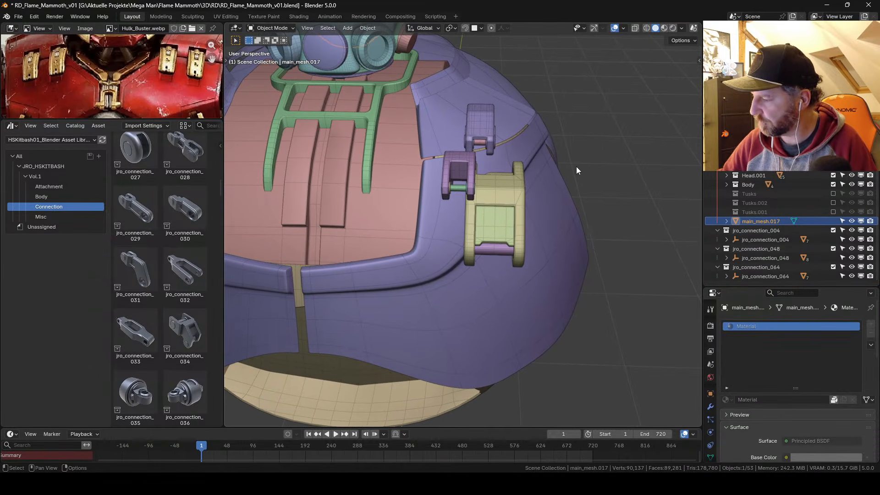
left_click(755, 239)
key("g")
key("x")
left_click(461, 187)
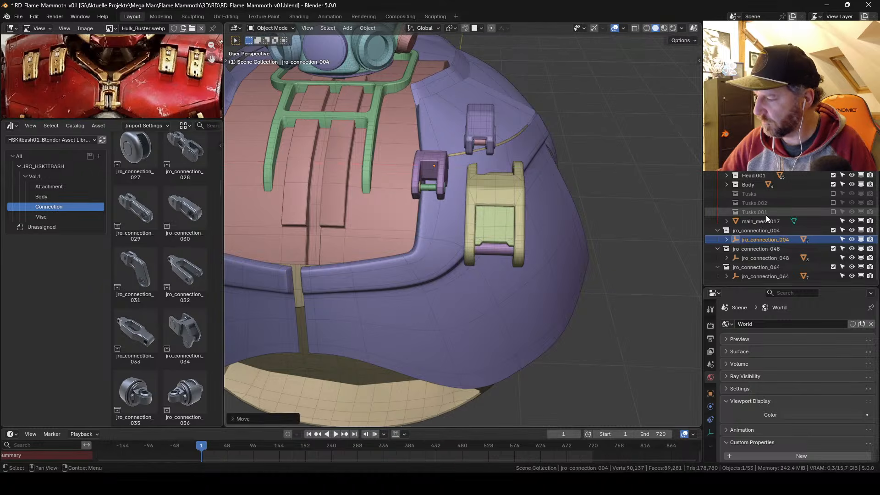
Step: Move jro_connection_048 and jro_connection_064 along X to line all connectors up side by side, and scale jro_connection_048 down
left_click(748, 257)
key("g")
key("x")
left_click(567, 177)
left_click(763, 276)
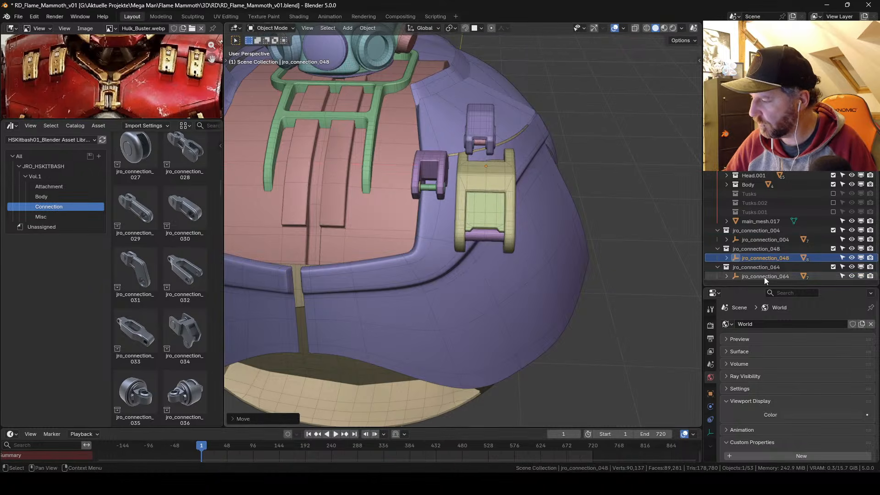
key("g")
key("x")
left_click(569, 202)
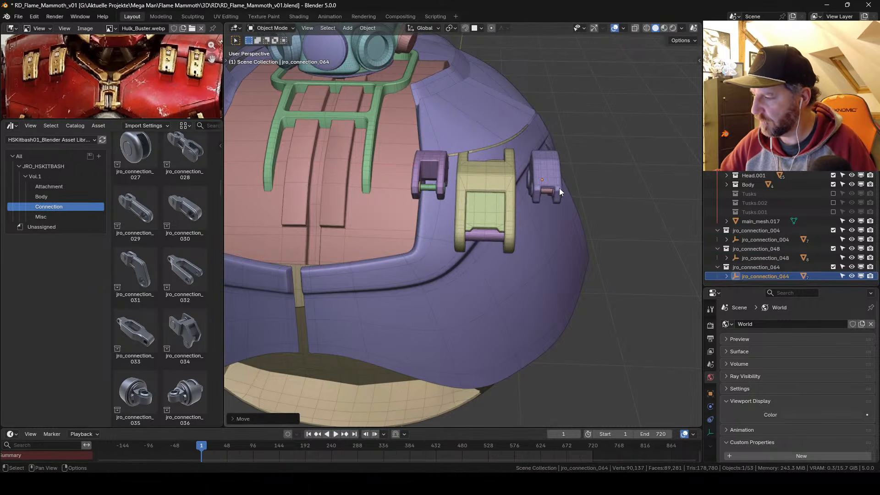
left_click(766, 257)
key("s")
left_click(537, 206)
Step: Hide the purple shoulder armour plate behind the connectors
mouse_move(536, 207)
left_mouse_down("alt")
mouse_move(567, 205)
mouse_move(505, 202)
mouse_move(540, 216)
left_mouse_up("alt")
left_click(540, 215)
key("h")
left_click(503, 162)
left_click_drag(546, 160, 615, 135, "alt")
Step: Isolate the three connector collections in local view and compare their shapes from the front
left_click_drag(717, 231, 723, 258)
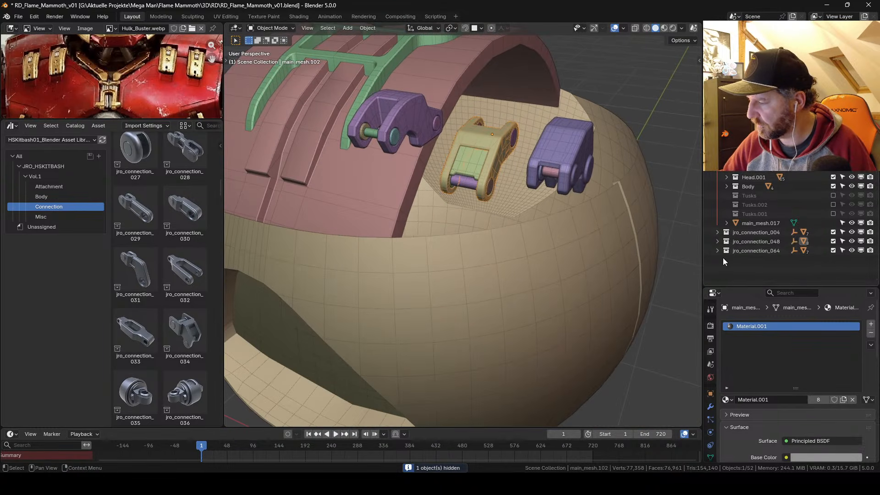
left_click(729, 233)
left_click(727, 252, "shift")
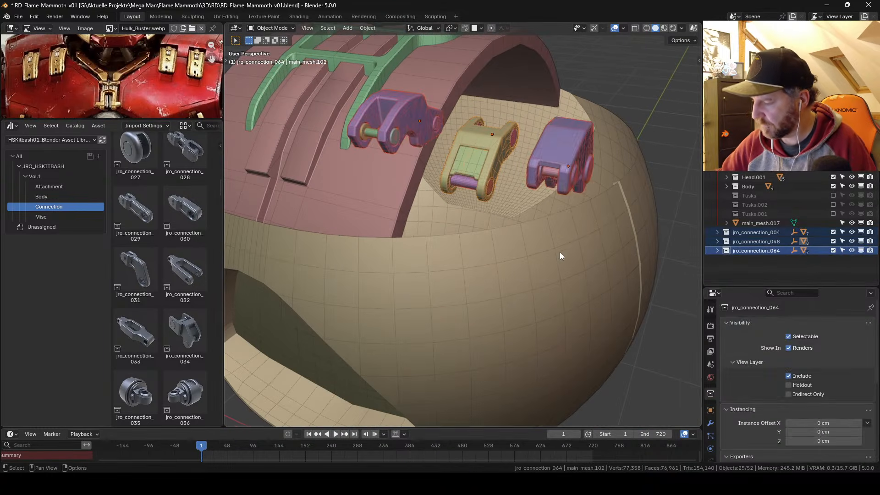
key("KP_Divide")
mouse_move(550, 216)
middle_mouse_down()
mouse_move(559, 207)
mouse_move(541, 206)
middle_mouse_up()
left_click(436, 168)
middle_click_drag(436, 168, 467, 240)
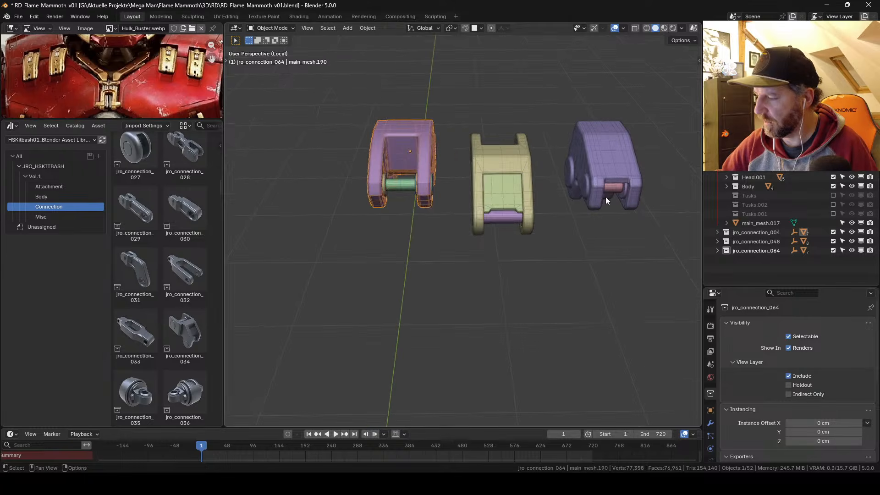
Step: Try to delete the jro_connection_048 and jro_connection_004 collections, and undo the deletion
left_click(771, 241)
left_click(774, 233, "shift")
key("x")
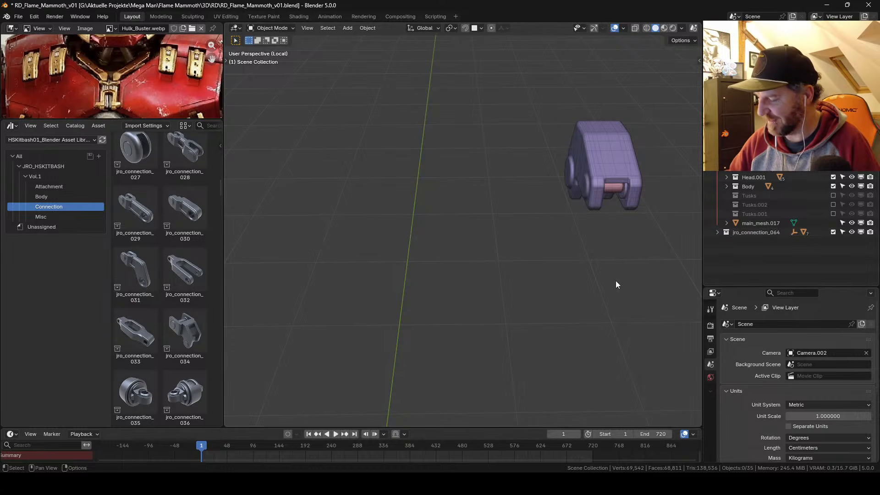
key("ctrl+z")
Step: Delete the jro_connection_048 and jro_connection_064 collections with their contents and leave local view
left_click(753, 240)
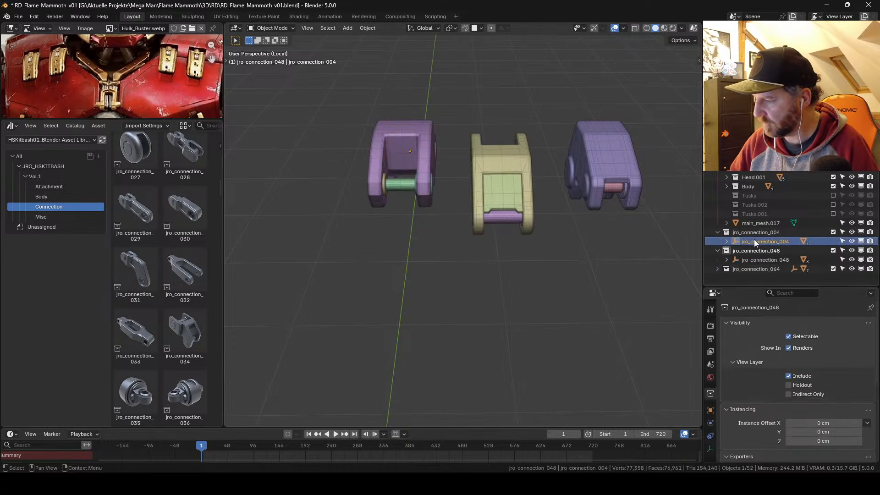
left_click(750, 250)
left_click(747, 269, "ctrl")
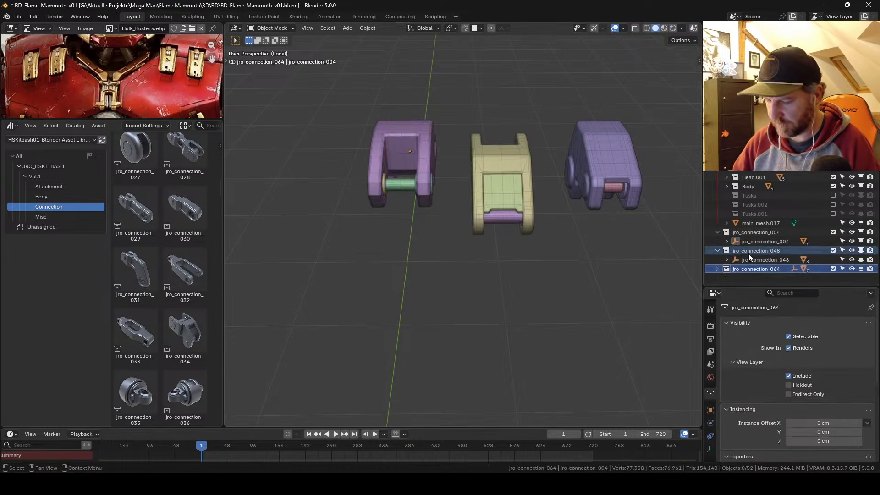
key("x")
key("KP_Divide")
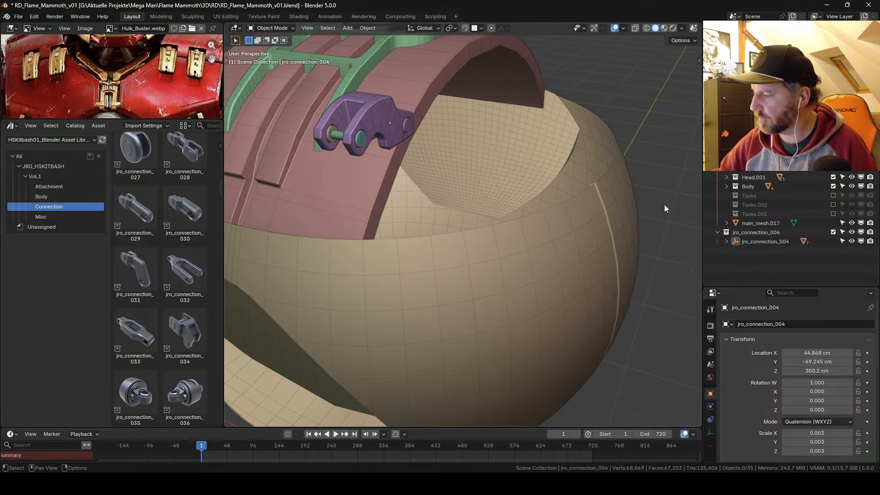
Step: Clear the parent of all jro_connection_004 meshes while keeping their transformation, and delete the jro_connection_004 empty
left_click(727, 241)
scroll(739, 243, "down", 3)
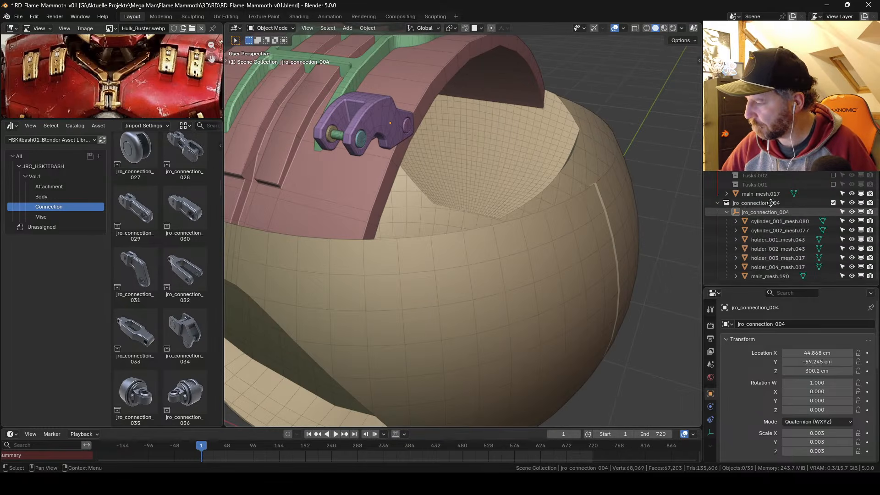
left_click(763, 215)
left_click(756, 277, "shift")
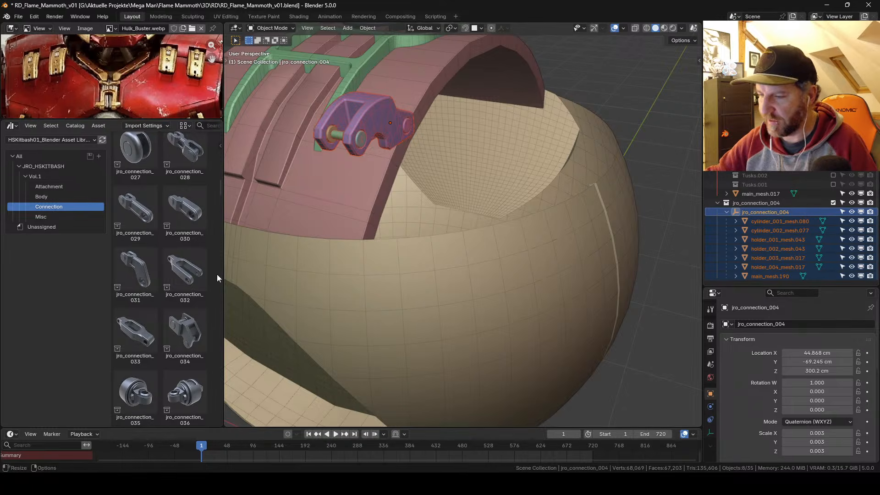
left_click_drag(223, 247, 264, 247)
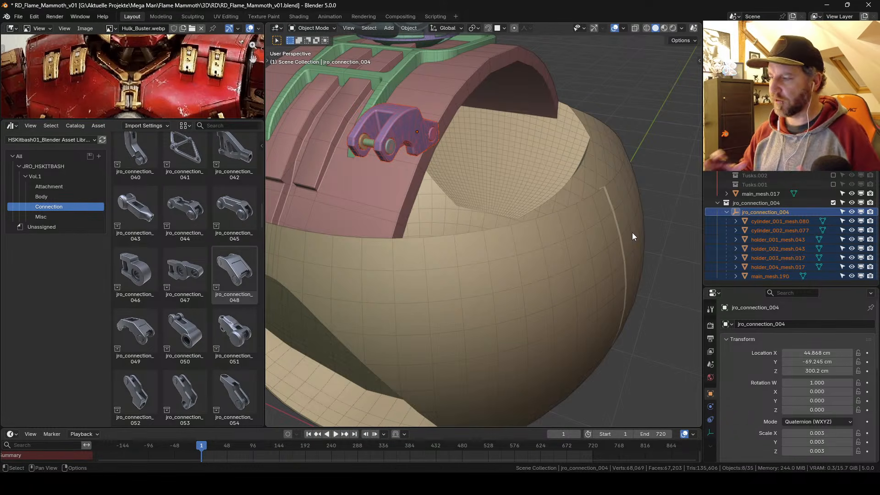
middle_click_drag(596, 224, 499, 206)
key("alt+p")
left_click(494, 213)
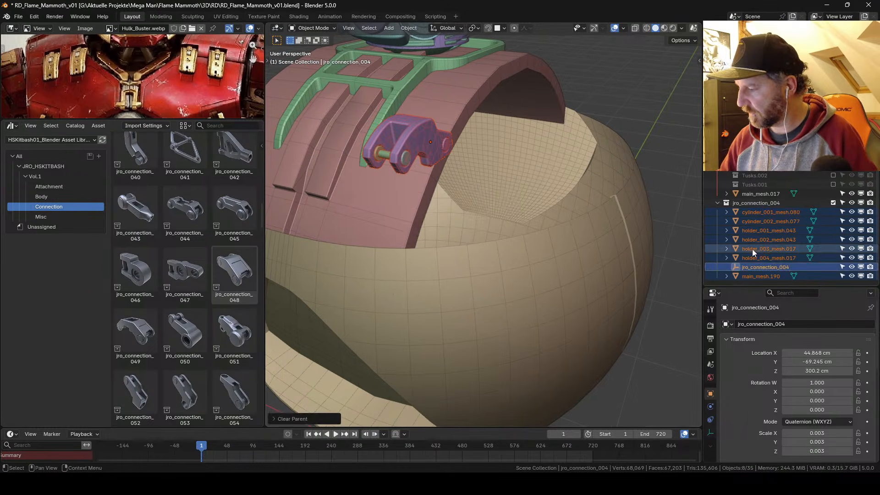
left_click(750, 266)
key("Delete")
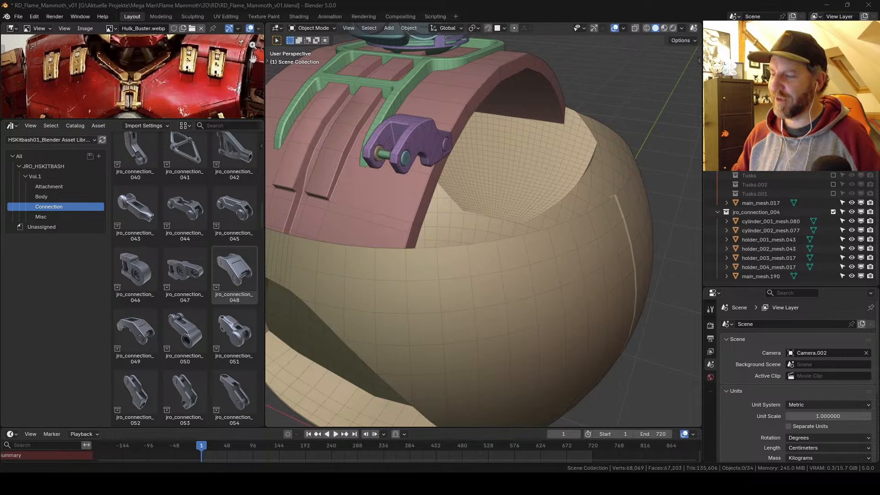
Step: Join all seven jro_connection_004 meshes into a single object with main_mesh.190 as the active part
middle_click_drag(471, 189, 516, 152)
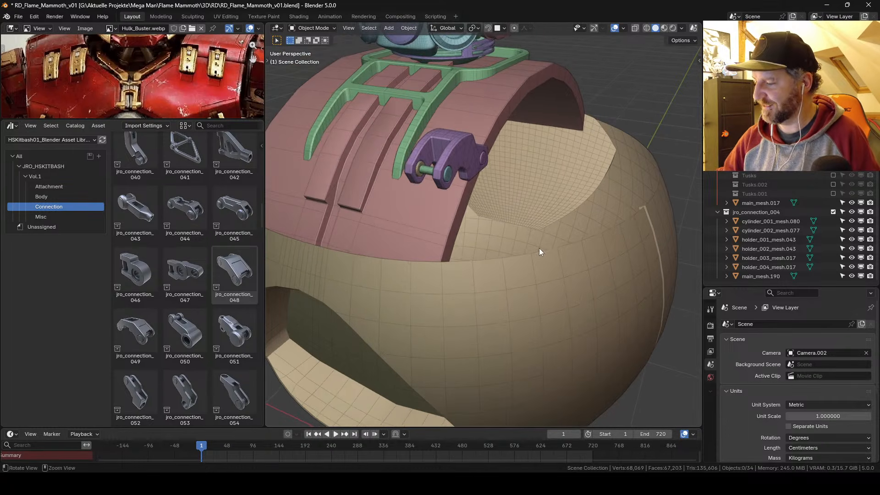
middle_click_drag(539, 248, 421, 206)
left_click(389, 175)
key("KP_Decimal")
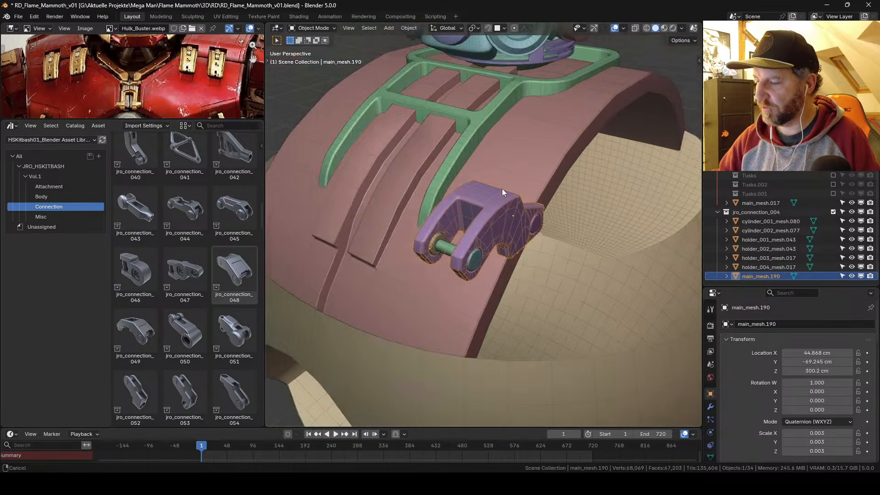
scroll(502, 189, "down", 3)
middle_click_drag(502, 189, 459, 227)
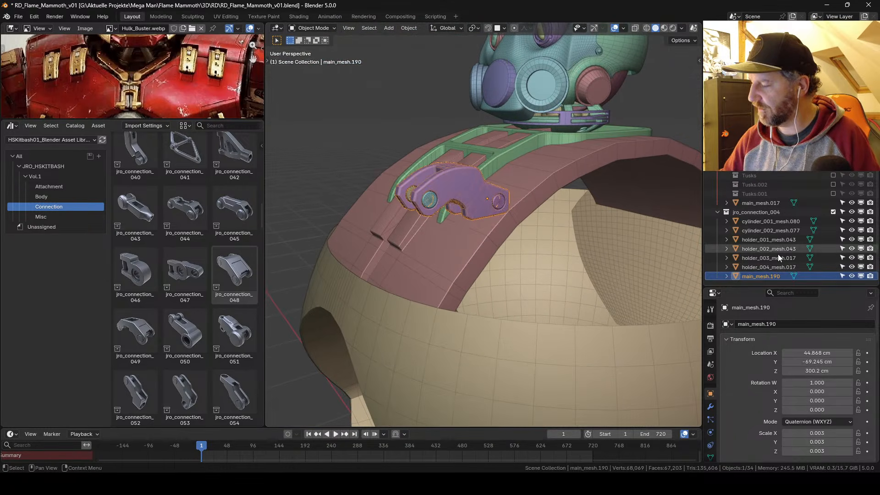
left_click(750, 220, "shift")
key("KP_Decimal")
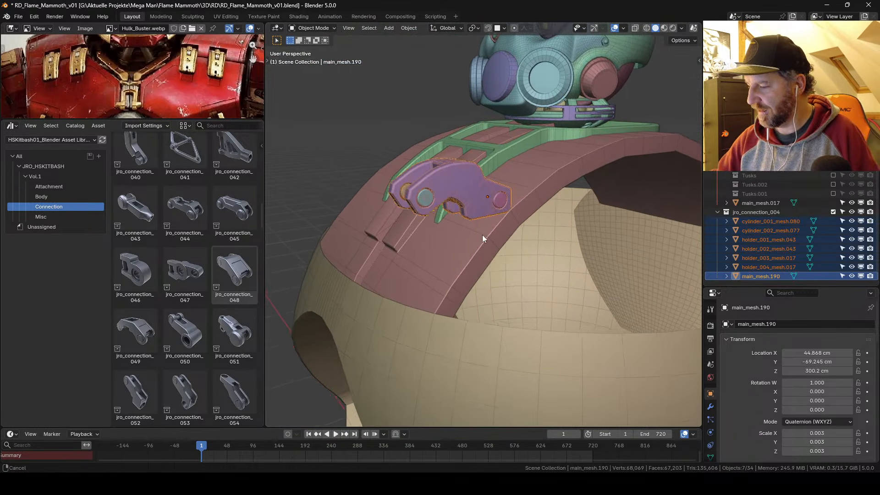
key("ctrl+j")
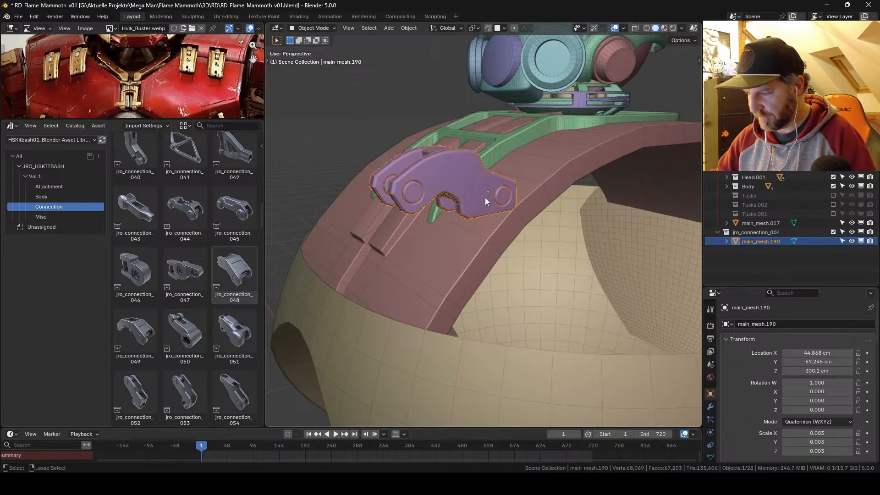
Step: Reveal the hidden chest armour and check how the joined connector sits against it
middle_click_drag(483, 205, 508, 225)
scroll(483, 210, "down", 3)
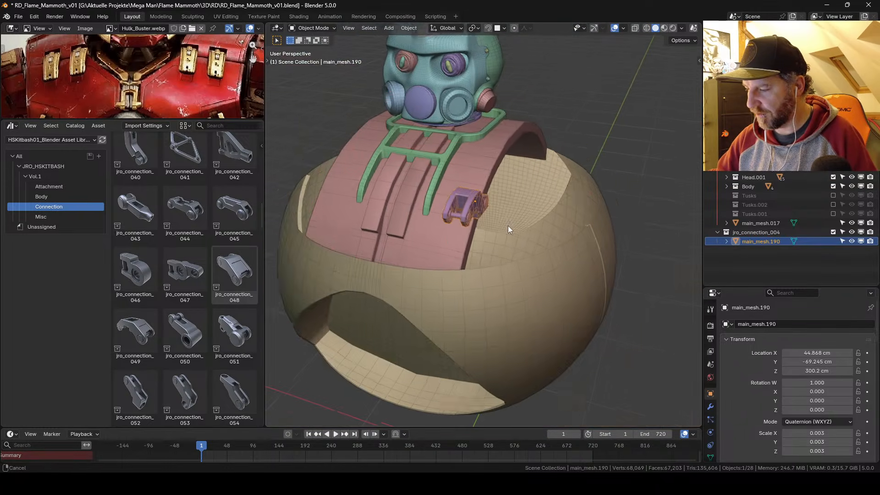
key("alt+h")
scroll(508, 229, "up", 3)
middle_click_drag(492, 234, 461, 220)
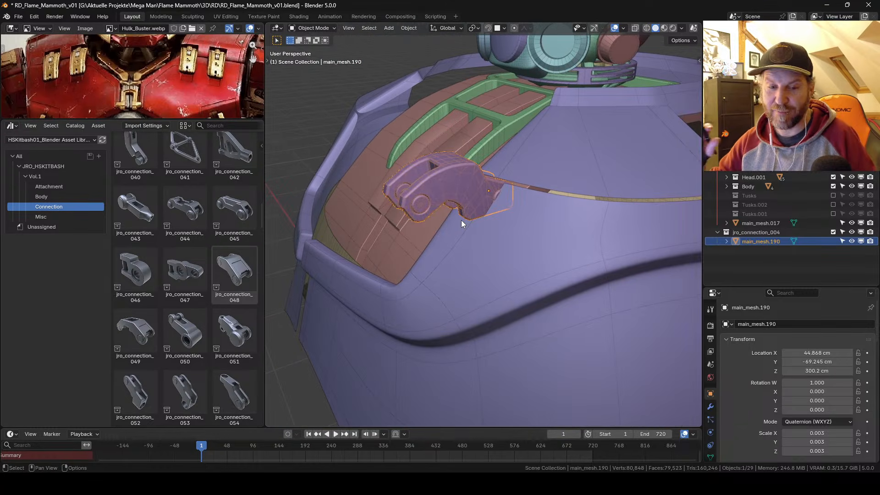
mouse_move(485, 221)
middle_mouse_down()
mouse_move(483, 196)
mouse_move(487, 222)
mouse_move(472, 221)
middle_mouse_up()
Step: Set the snap target to Increment, and rotate and move the connector in the right view to follow the armour's slope
key("KP_3")
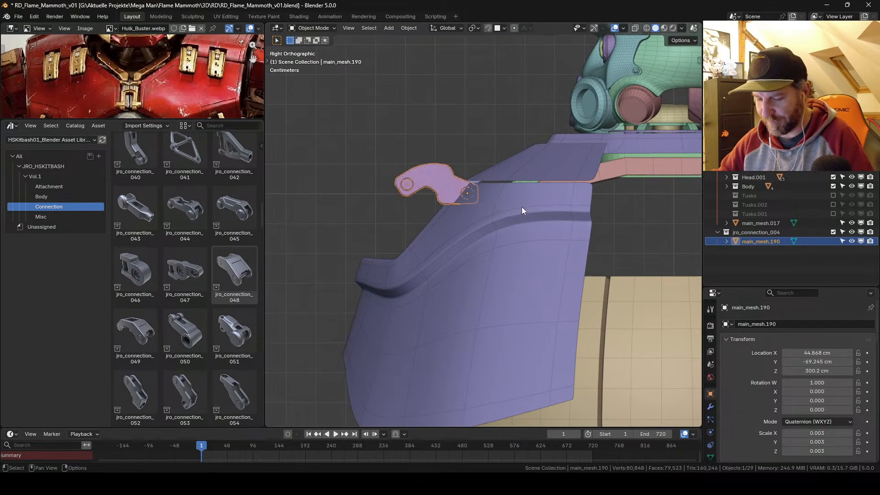
key("r")
key("Escape")
left_click(503, 29)
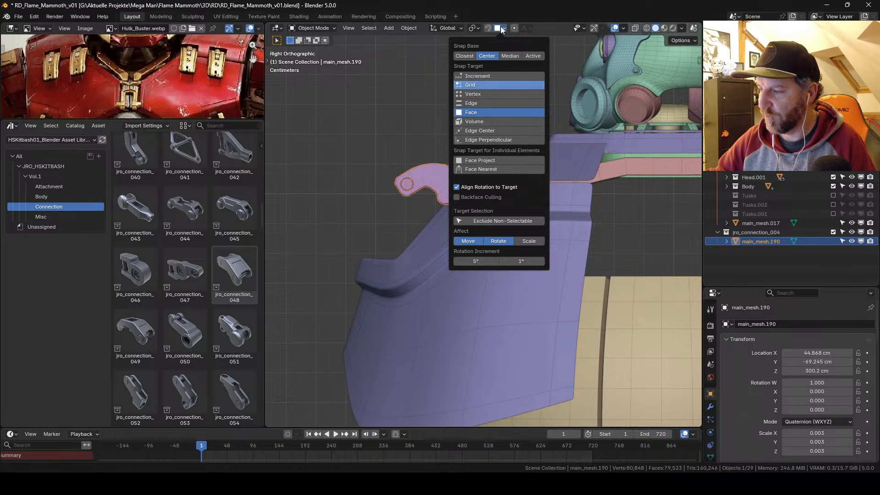
left_click(499, 76)
middle_click_drag(506, 230, 505, 206, "shift")
key("r")
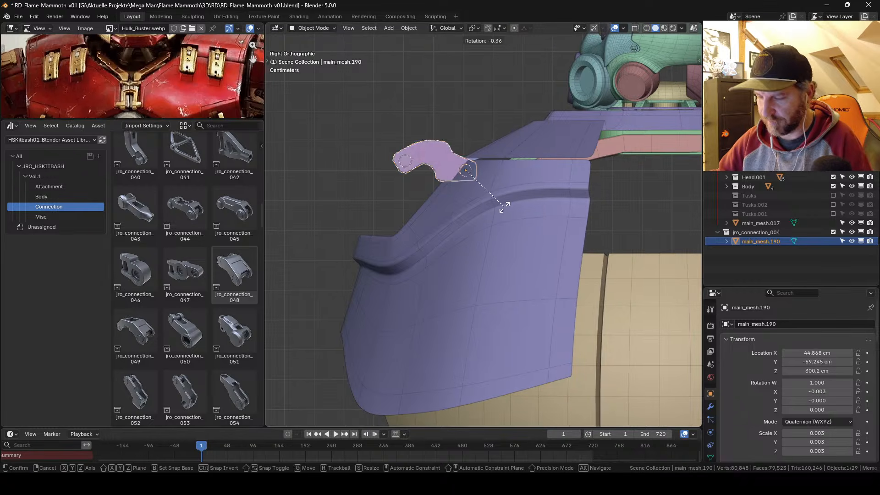
left_click(478, 203)
key("g")
left_click(516, 172)
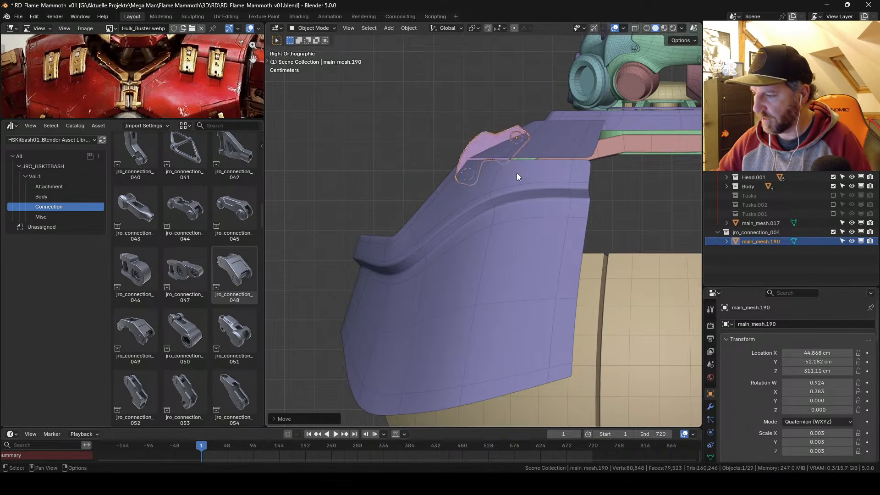
Step: Turn the connector in the top view to match the armour's curve, and position it across the seam, adjusting its height along Z
middle_click_drag(516, 172, 528, 200)
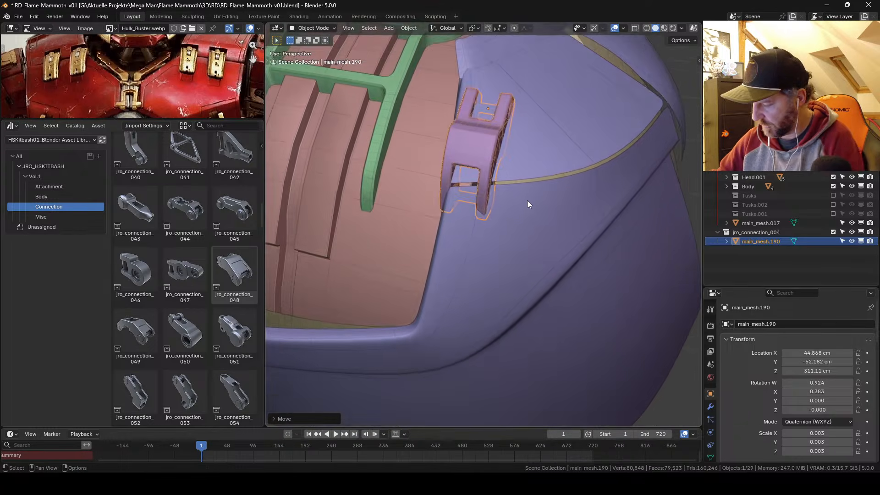
key("KP_7")
key("r")
left_click(523, 188)
key("g")
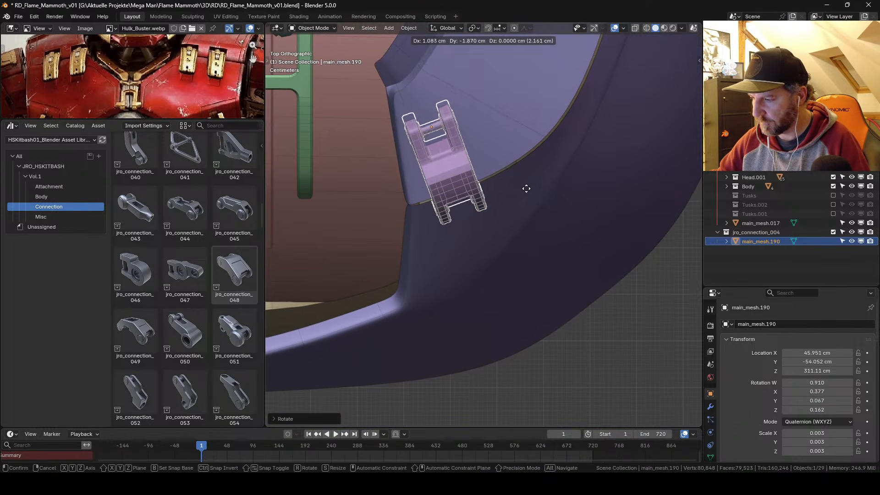
left_click(534, 202)
middle_click_drag(534, 202, 466, 208)
key("g")
key("z")
left_click(545, 183)
Step: Apply the connector's scale and create a linked duplicate in the same place
key("ctrl+a")
left_click(479, 212)
key("shift+d")
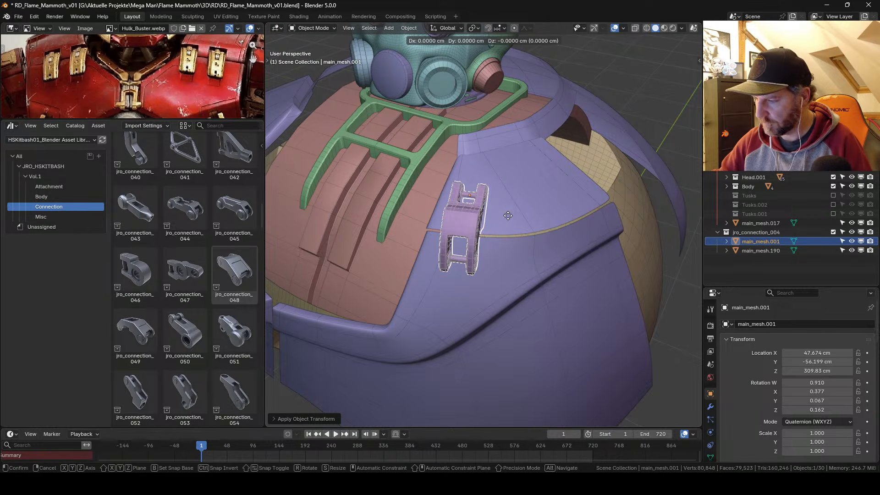
right_click(502, 212)
Step: Set the snap target to Face, place the linked connector copy beside the original, and rotate it about its local Z axis
left_click(502, 29)
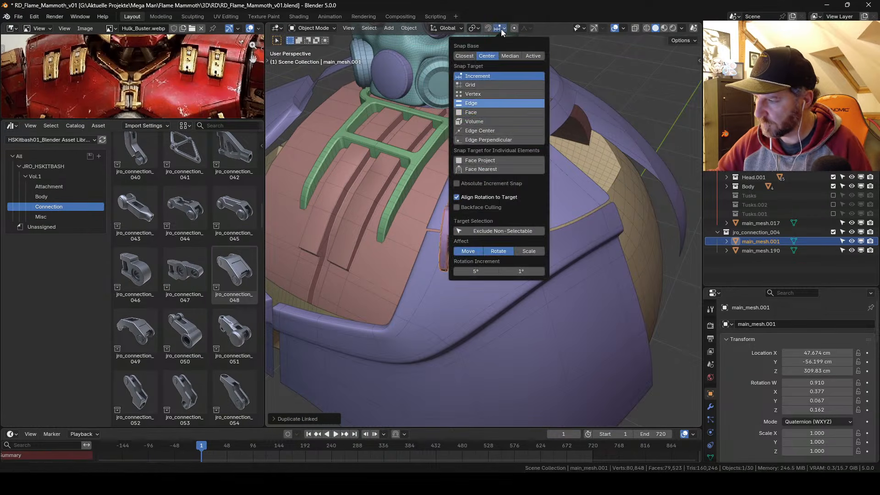
left_click(477, 112)
key("g")
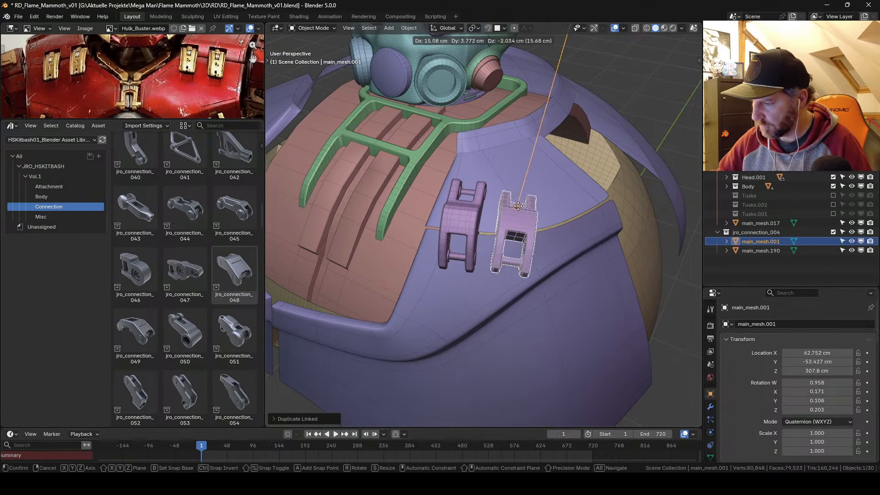
left_click(535, 207)
key("r")
key("z")
key("z")
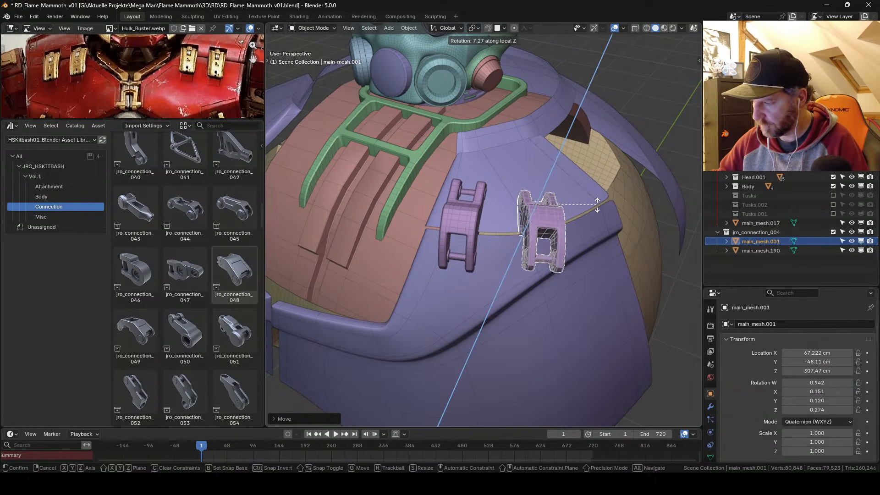
left_click(589, 184)
Step: Tilt the connector copy about 30° around its local X axis and move it closer to the armour's seam
middle_click_drag(588, 196, 594, 216)
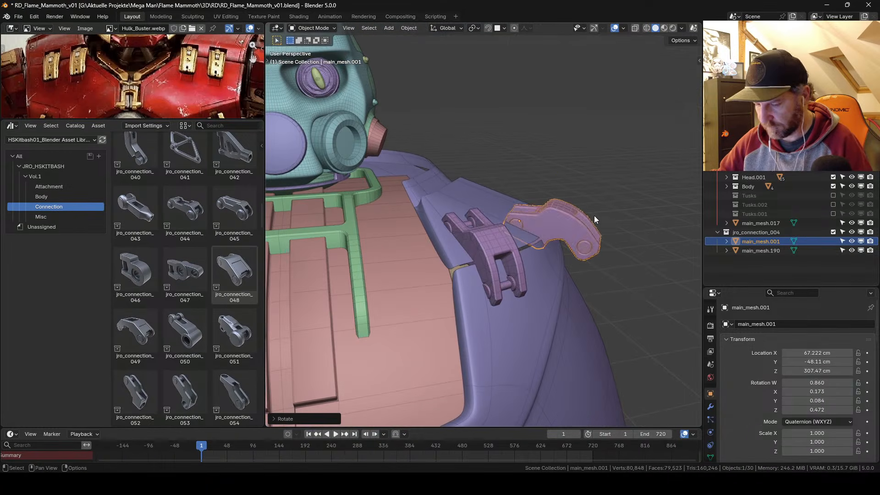
key("r")
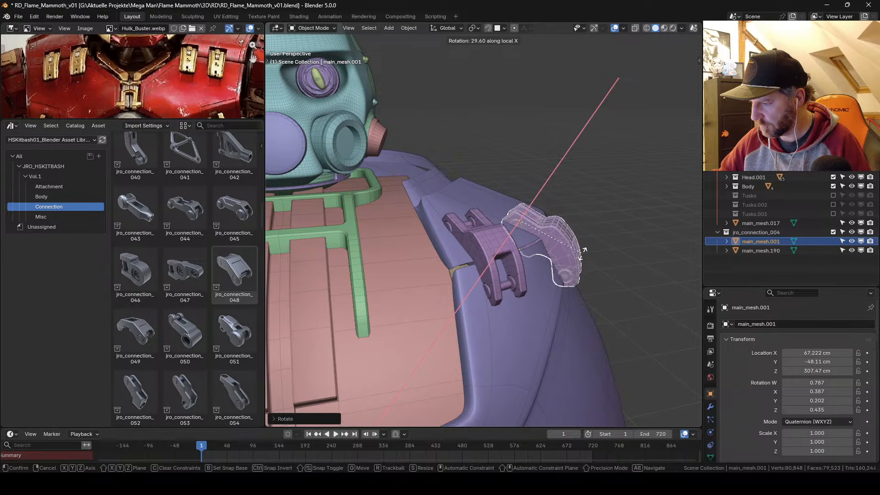
left_click(584, 253)
key("g")
left_click(573, 235)
mouse_move(574, 236)
middle_mouse_down()
mouse_move(582, 236)
mouse_move(542, 218)
mouse_move(570, 240)
mouse_move(546, 220)
mouse_move(551, 251)
mouse_move(573, 243)
middle_mouse_up()
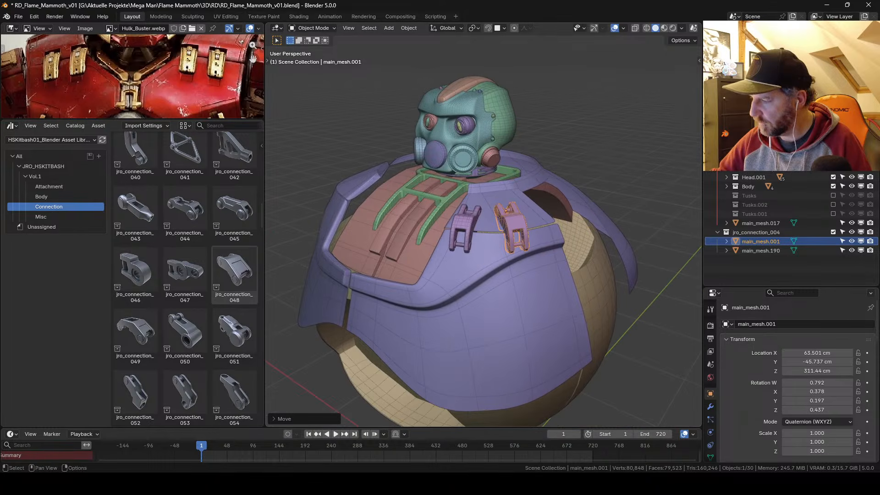
Step: Show the Tusks.002 collection and sink both connectors about 2.8 cm into the armour along their local Z axis
left_click(833, 204)
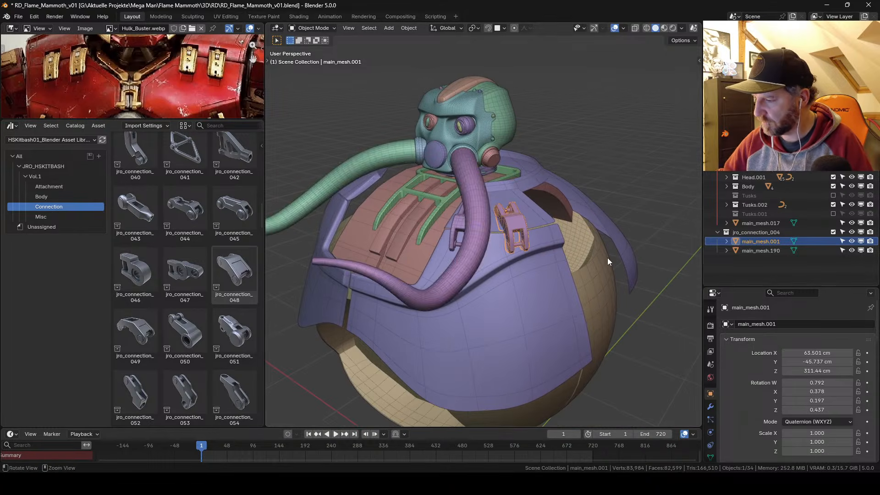
middle_click_drag(607, 258, 540, 222)
left_click(502, 263, "shift")
key("g")
key("z")
key("z")
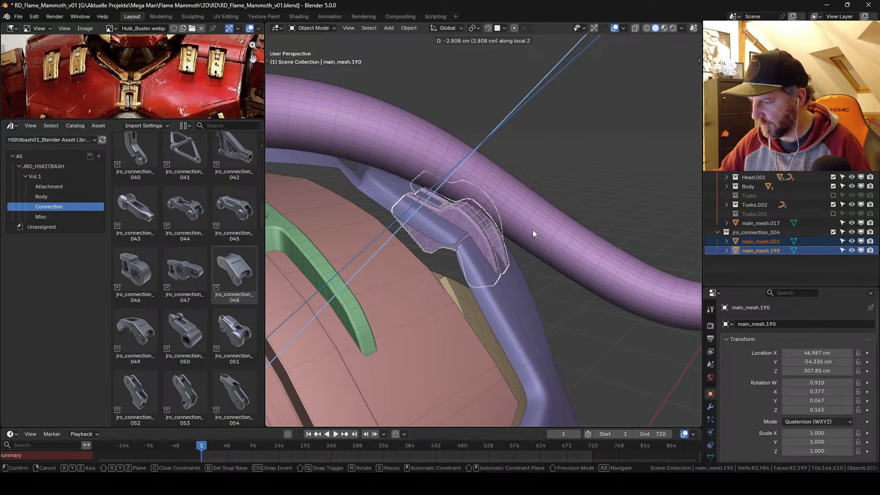
left_click(533, 230)
middle_click_drag(533, 230, 573, 254)
Step: Edit the tusk curve beside the connectors and raise its middle control point along Z
left_click(487, 267)
key("Tab")
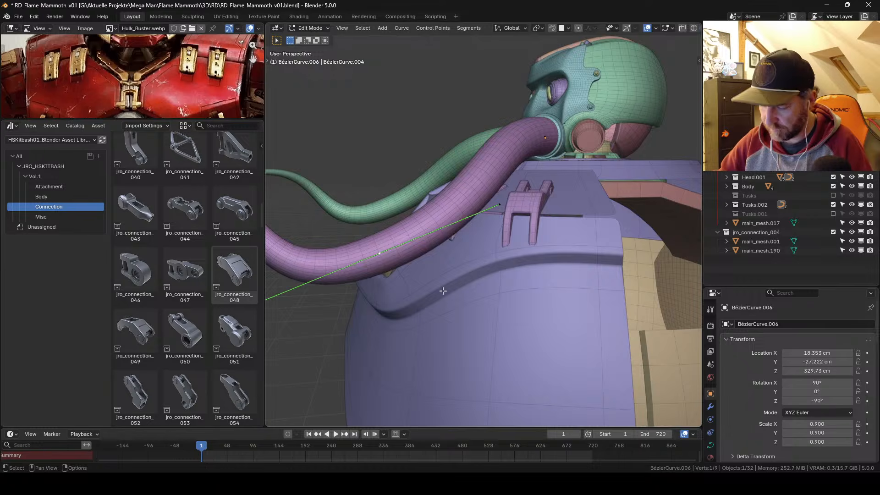
key("g")
key("z")
left_click(471, 222)
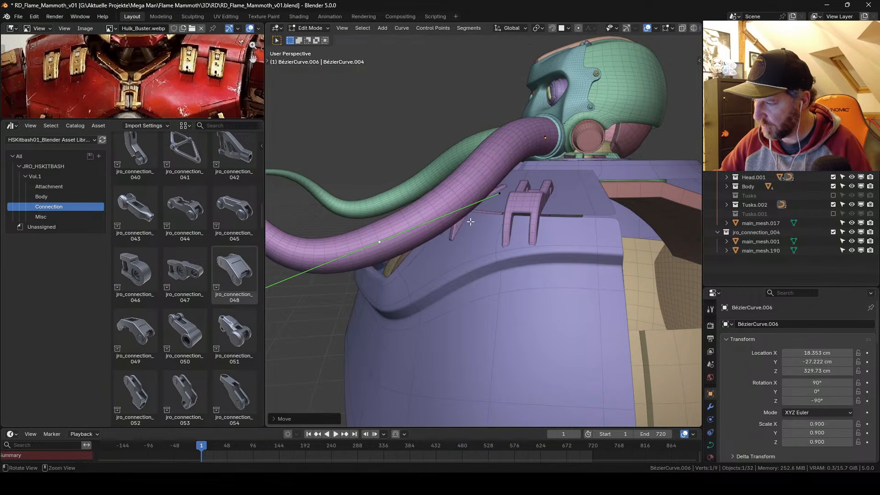
Step: Adjust the tusk's middle point in the right view, and move it with the tip about 14 cm back and 7 cm up
scroll(470, 229, "down", 2)
key("KP_3")
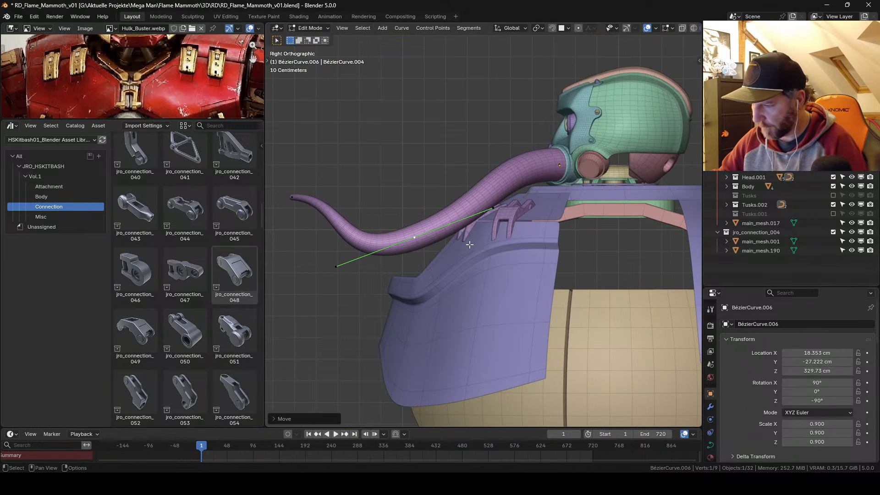
key("g")
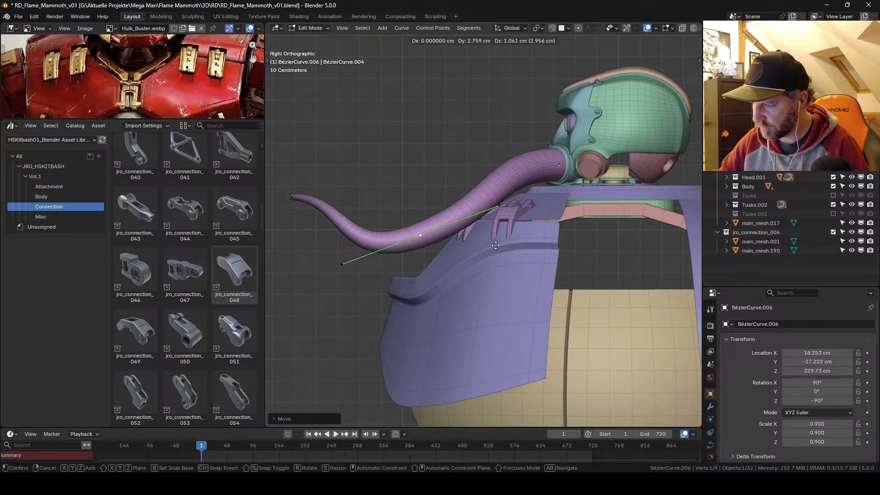
left_click(488, 243)
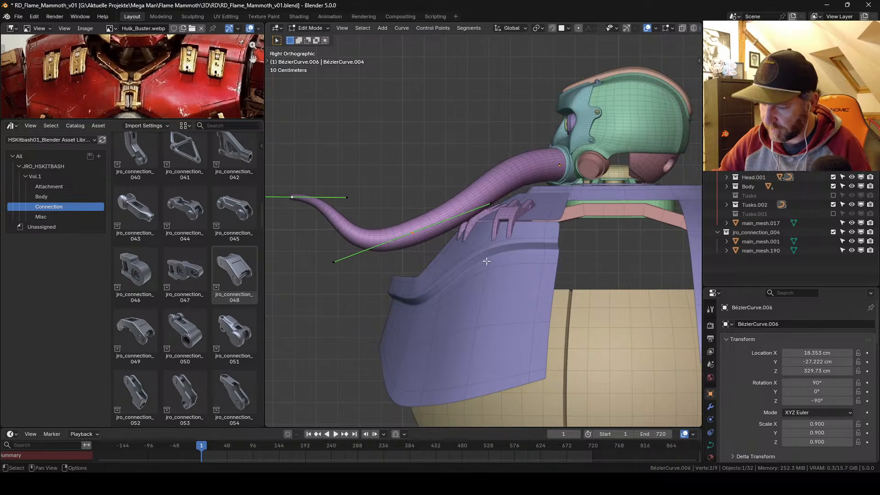
key("g")
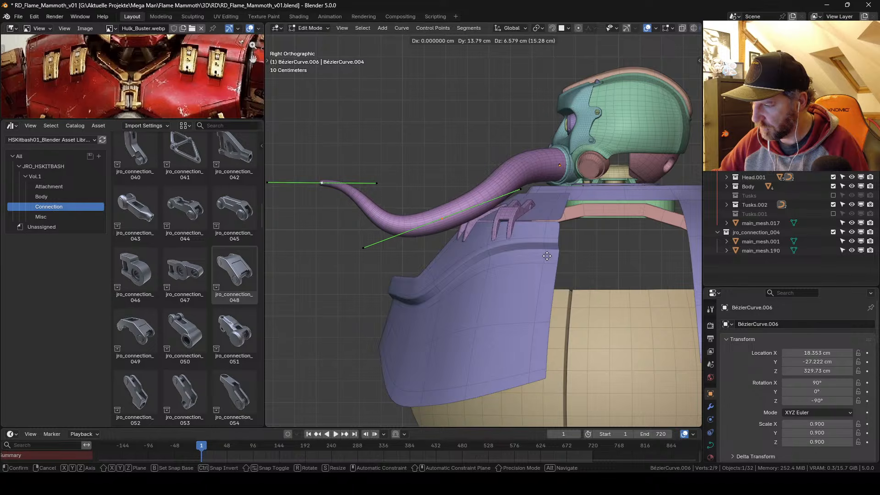
left_click(548, 257)
Step: Scale the handles of the tusk's middle control point and rotate them about the global Z axis to smooth the bend
left_click(441, 220)
middle_click_drag(504, 160, 508, 225)
key("s")
left_click(518, 201)
key("r")
key("z")
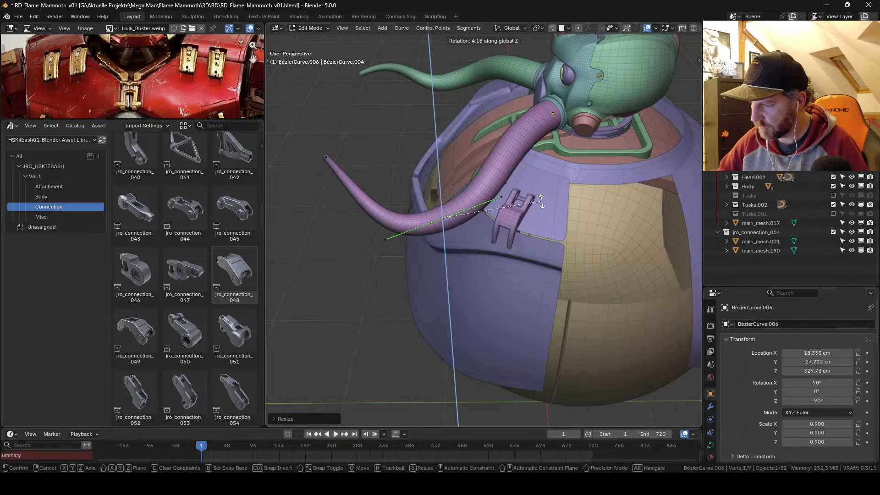
left_click(541, 200)
middle_click_drag(542, 200, 549, 228)
key("r")
key("z")
left_click(542, 214)
Step: Finish editing the tusk curve and save the file
key("Tab")
scroll(488, 214, "down", 4)
key("ctrl+s")
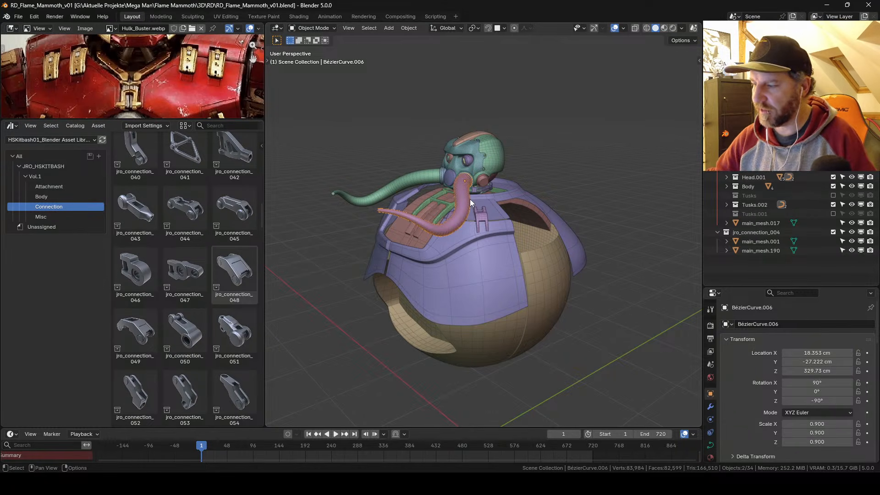
Step: Isolate both connectors and the Chest.001 armour in local view
scroll(477, 209, "up", 5)
left_click(484, 208)
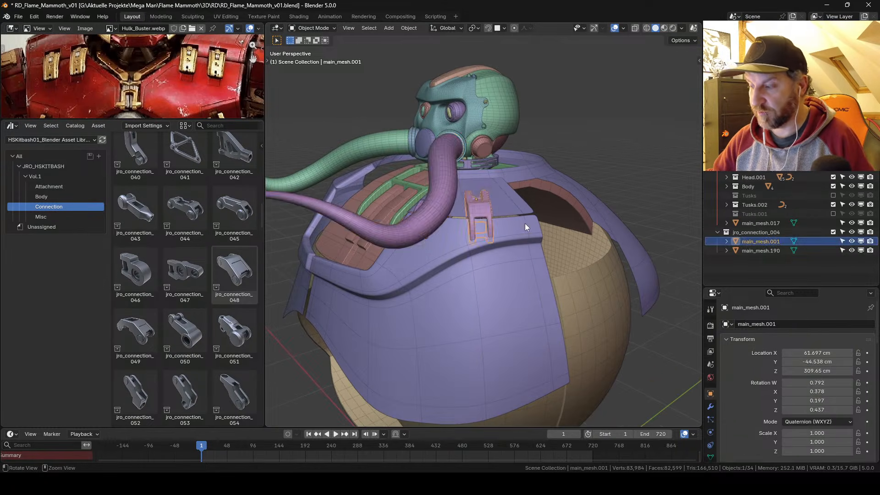
middle_click_drag(524, 224, 472, 186)
left_click(473, 186, "shift")
left_click(483, 222, "shift")
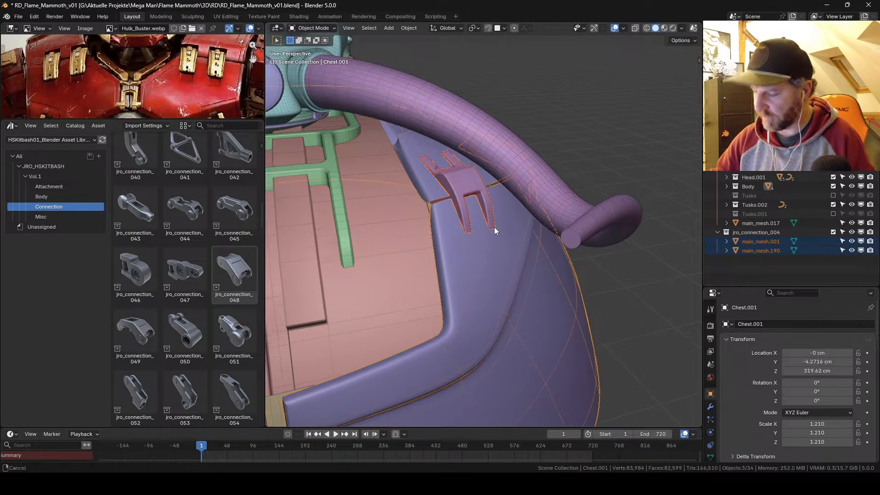
key("KP_Divide")
middle_click_drag(626, 232, 550, 234)
scroll(502, 237, "up", 3)
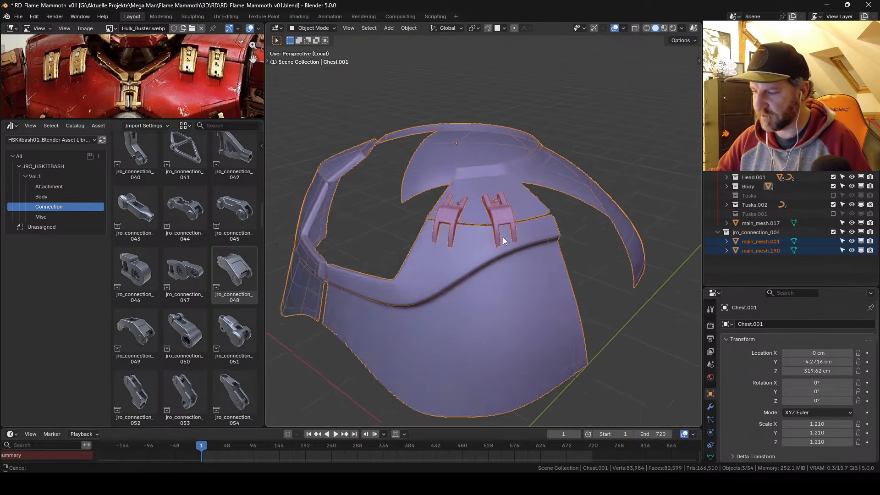
Step: Select only the chest armour, save the file, and inspect the armour's base mesh around the connectors in Edit Mode
left_click(497, 246)
middle_click_drag(497, 246, 495, 258)
middle_click_drag(395, 274, 424, 210, "shift")
key("ctrl+s")
key("Tab")
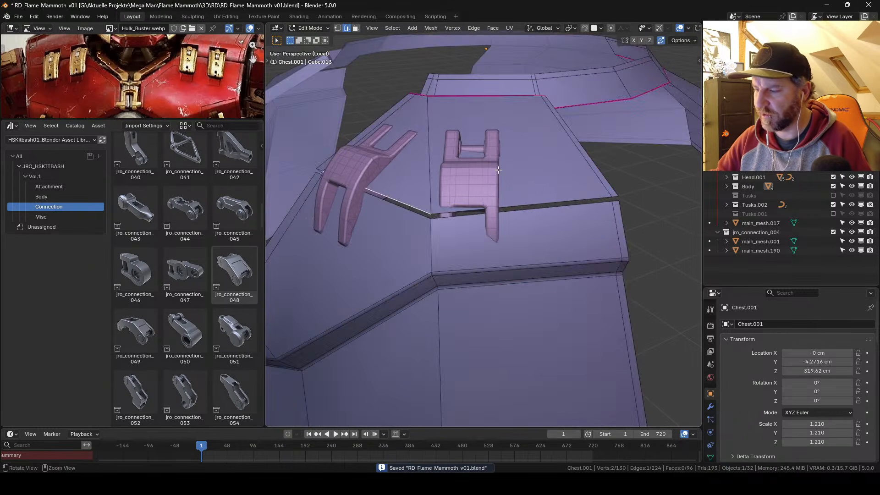
key("Tab")
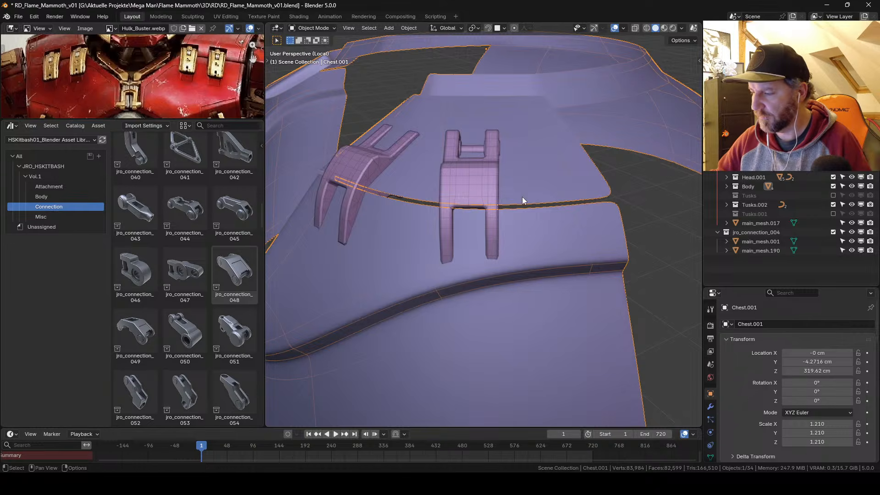
Step: Examine the chest armour's base mesh below the connectors and compare it with the smoothed shape in Object Mode
middle_click_drag(522, 197, 508, 214)
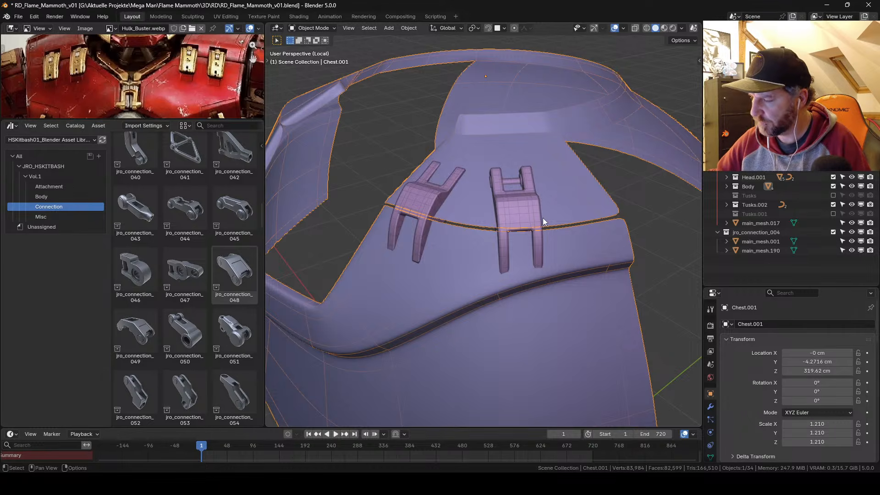
key("Tab")
mouse_move(514, 224)
middle_mouse_down()
mouse_move(511, 216)
mouse_move(507, 229)
middle_mouse_up()
scroll(504, 247, "down", 4)
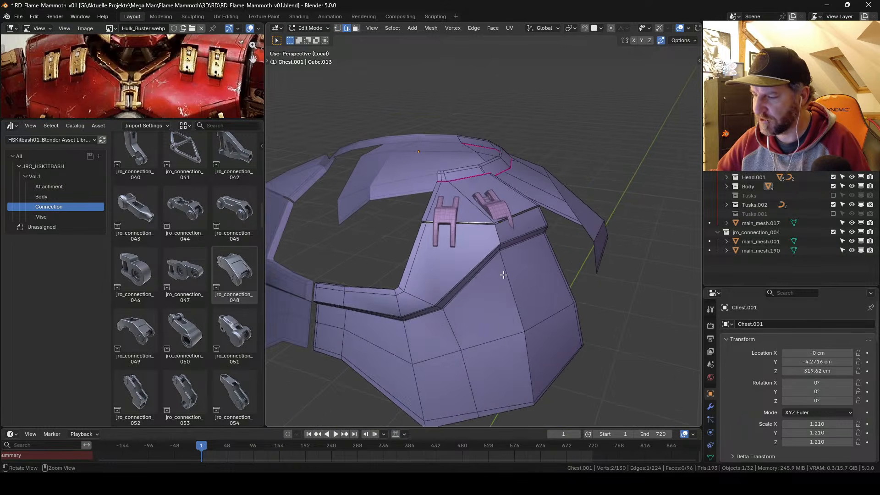
middle_click_drag(502, 275, 503, 194)
key("Tab")
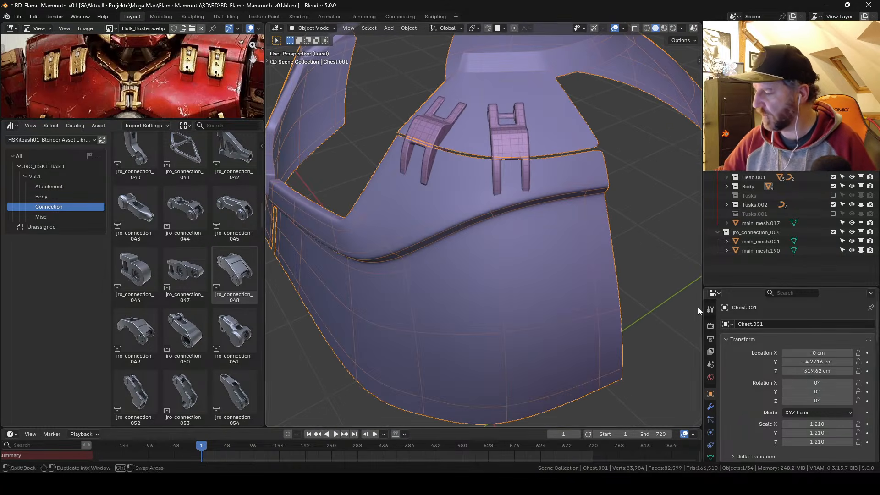
Step: Turn off the chest armour's Subdivision Optimal Display to inspect the dense wireframe, and turn it back on
left_click(710, 406)
left_click_drag(750, 288, 758, 198)
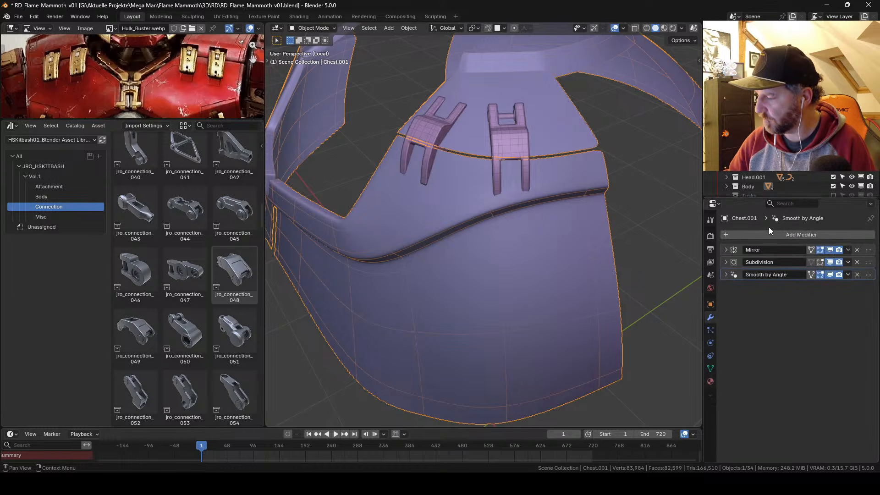
left_click(726, 262)
left_click(785, 308)
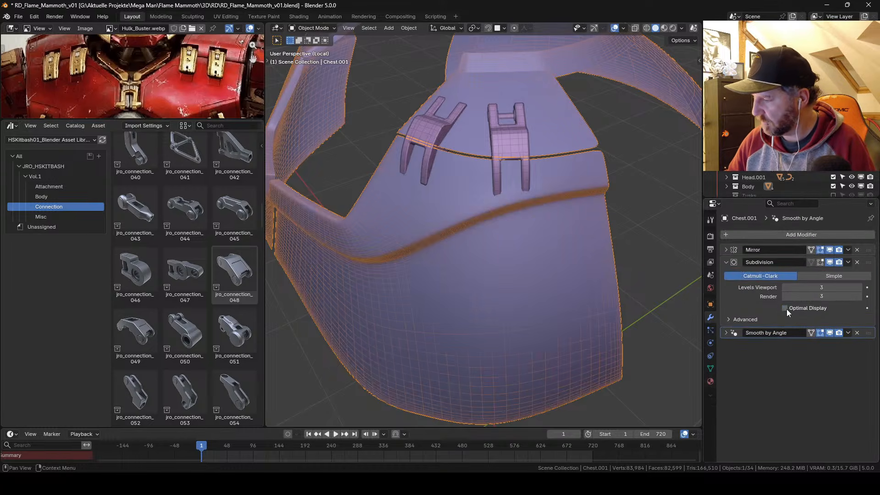
middle_click_drag(527, 281, 478, 250)
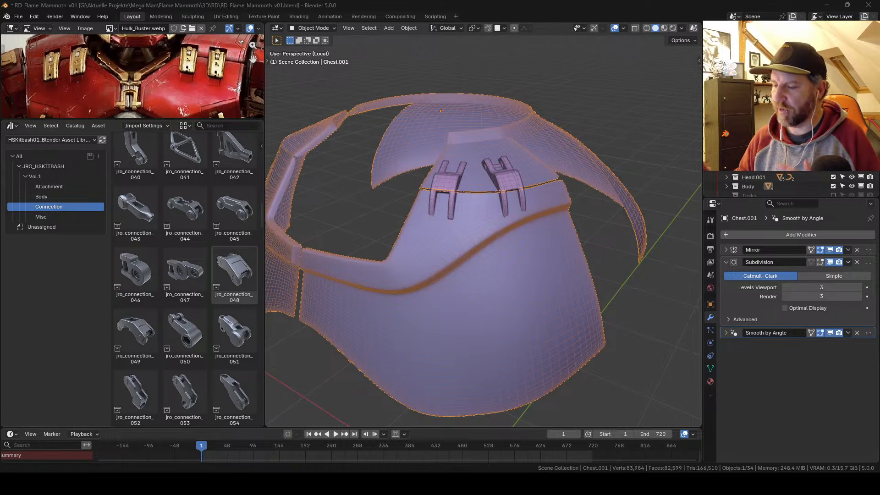
middle_click_drag(511, 239, 520, 201, "shift")
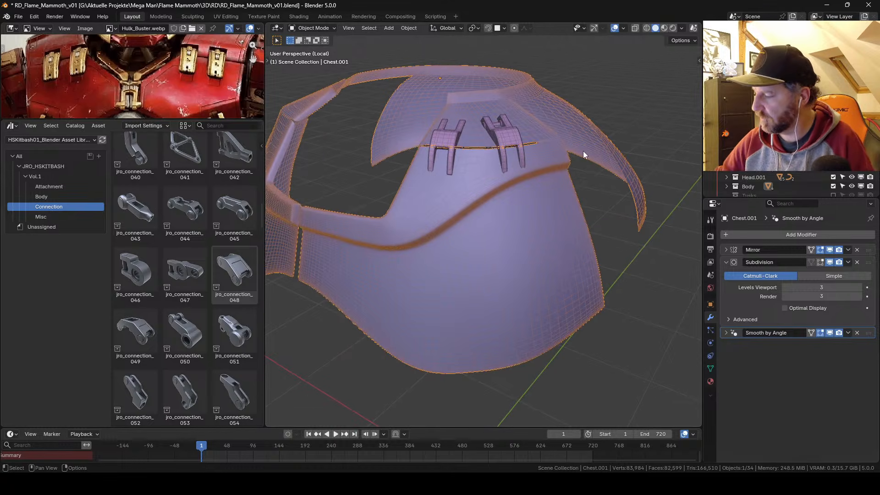
left_click(785, 308)
mouse_move(531, 271)
middle_mouse_down()
mouse_move(505, 265)
mouse_move(507, 232)
mouse_move(499, 242)
mouse_move(517, 244)
mouse_move(515, 275)
mouse_move(526, 267)
middle_mouse_up()
Step: Save the file, select both connectors on the armour seam and snap the 3D cursor to the world origin
key("ctrl+s")
scroll(510, 219, "up", 3)
key("Tab")
key("Tab")
scroll(502, 254, "down", 2)
left_click(511, 195)
left_click(549, 186, "shift")
middle_click_drag(548, 186, 539, 219, "shift")
key("shift+s")
left_click(468, 249)
Step: Make linked duplicates of both connectors in place and mirror them along global X about the 3D cursor
key("alt+d")
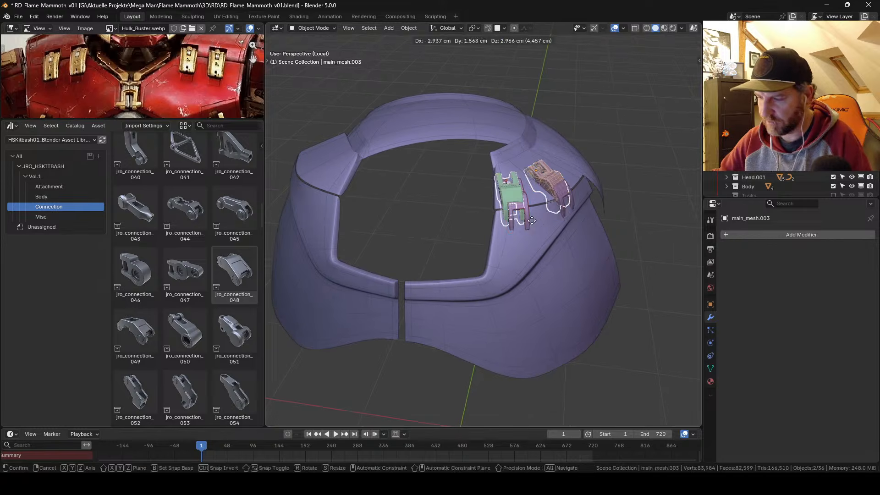
right_click(539, 219)
key("ctrl+m")
key("x")
right_click(494, 195)
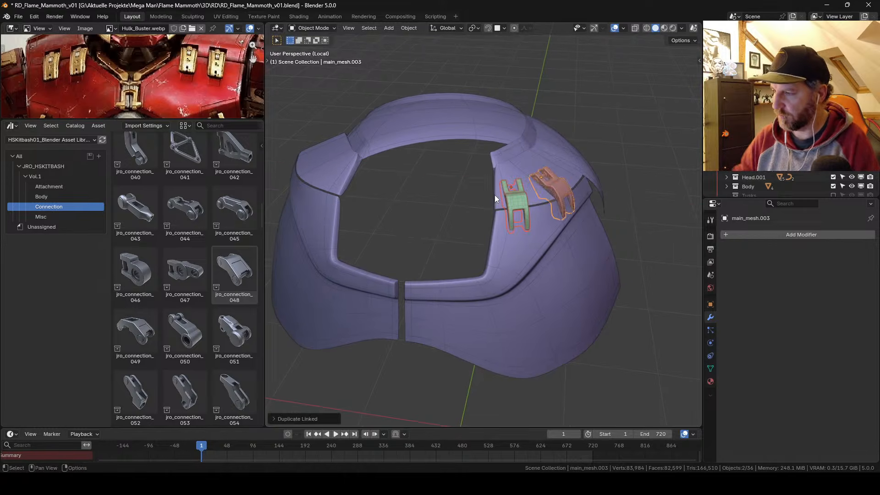
left_click(475, 28)
left_click(486, 61)
key("ctrl+m")
key("x")
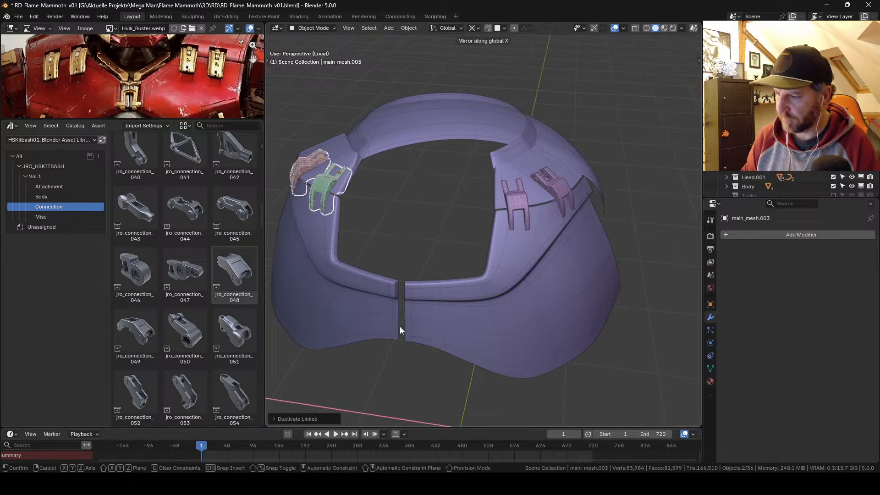
left_click(399, 327)
Step: Leave local view and enlarge the reference image area to show the full Hulkbuster torso
middle_click_drag(477, 238, 502, 231)
key("KP_Divide")
mouse_move(475, 200)
middle_mouse_down("ctrl")
mouse_move(473, 238)
mouse_move(461, 240)
mouse_move(479, 213)
middle_mouse_up("ctrl")
left_click(220, 124)
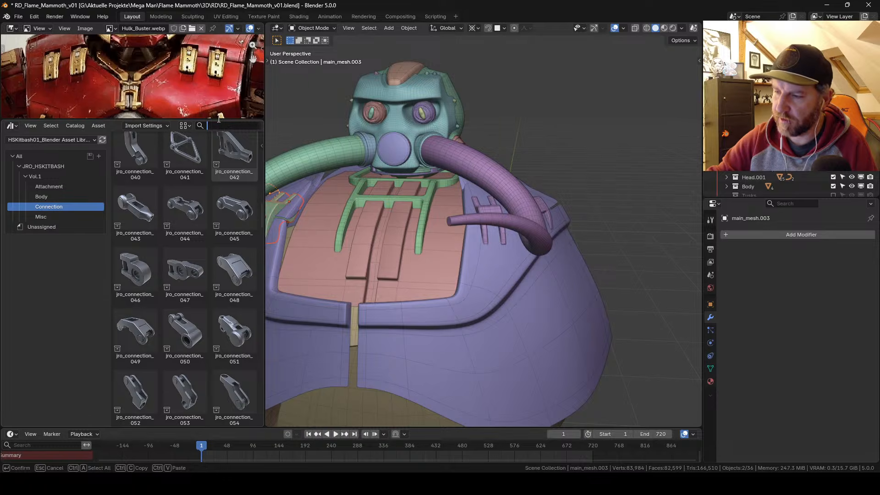
left_click_drag(219, 120, 215, 265)
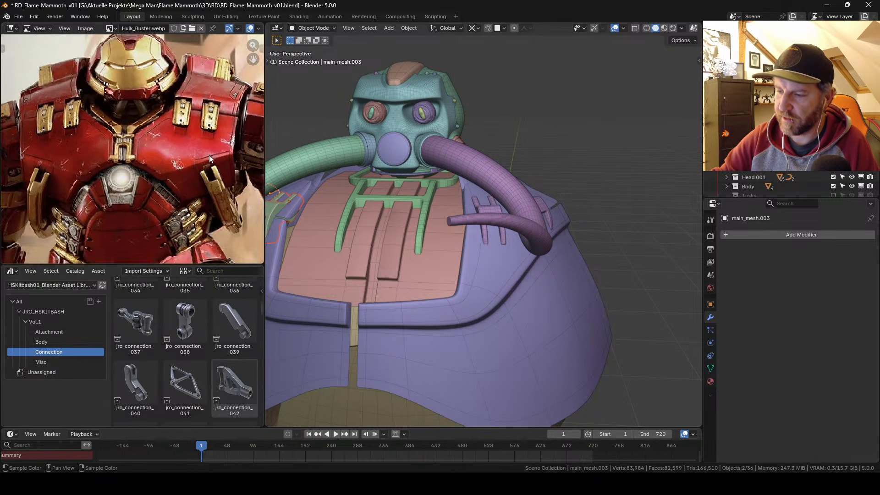
Step: Edge-slide the three vertices near the chest armour's lower front corner outward, away from the centre gap, and return to Object Mode
middle_click_drag(431, 304, 468, 205, "shift")
left_click(436, 279)
middle_click_drag(437, 309, 459, 241)
key("Tab")
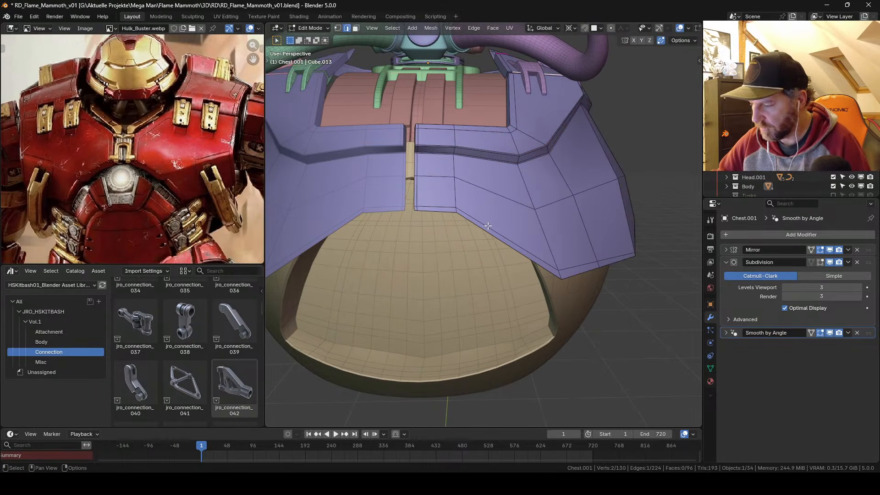
scroll(464, 210, "up", 2)
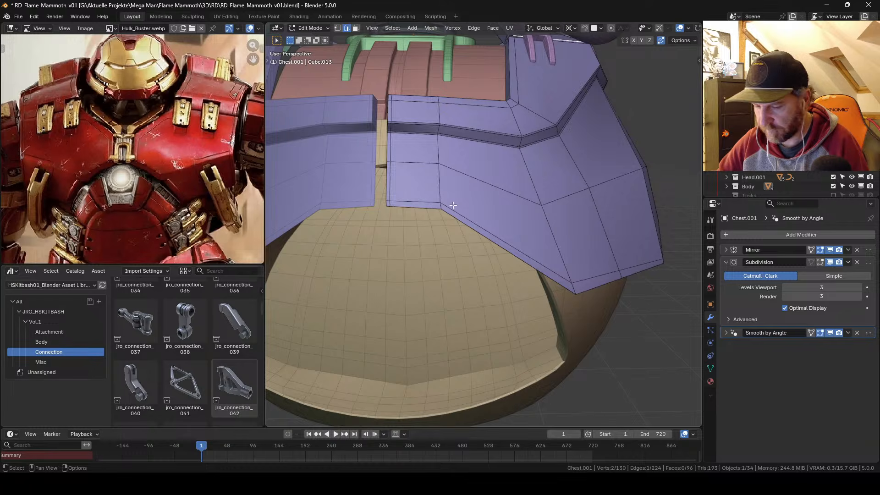
left_click_drag(436, 242, 438, 241)
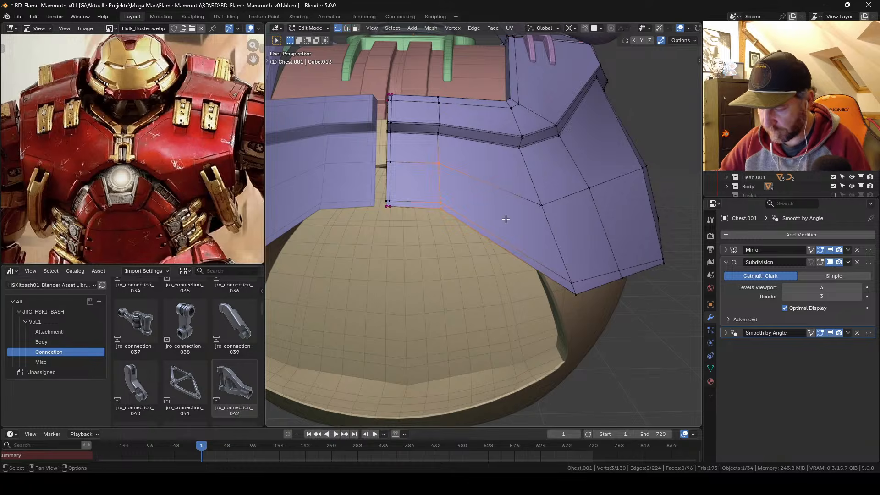
key("g")
key("g")
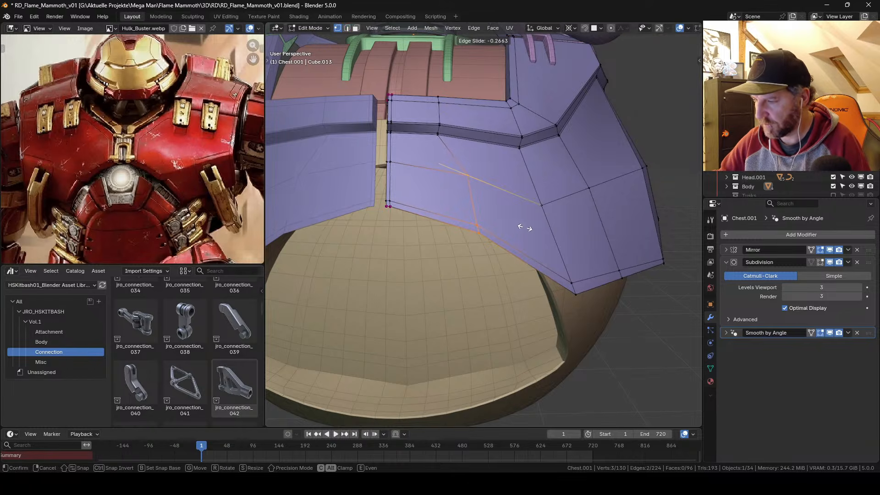
left_click(526, 230)
middle_click_drag(523, 221, 447, 220)
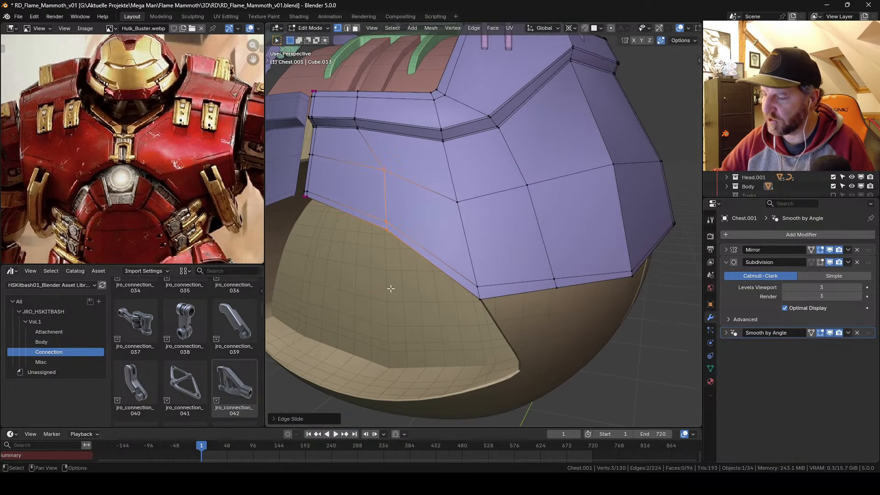
middle_click_drag(391, 289, 477, 194)
scroll(477, 194, "down", 2)
middle_click_drag(574, 227, 532, 208)
key("Tab")
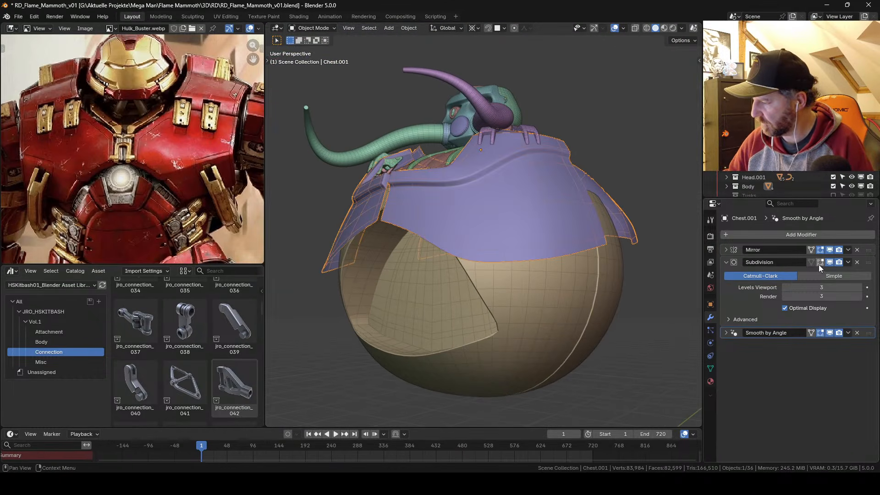
Step: Add a Solidify modifier to the chest armour and set its thickness to 4 cm
left_click(727, 263)
left_click(743, 235)
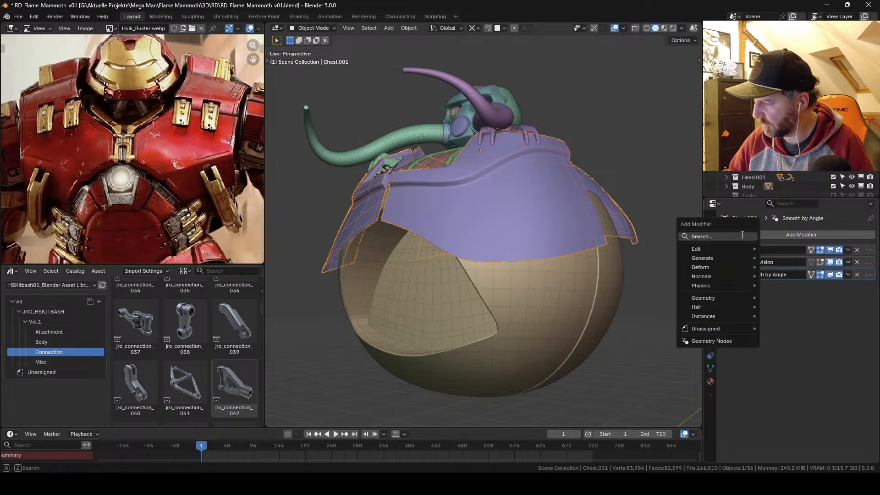
left_click(743, 236)
left_click(728, 271)
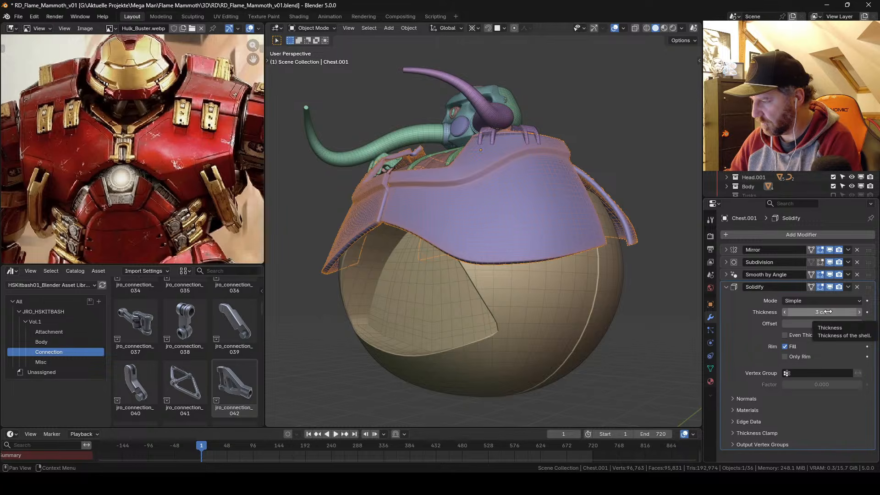
left_click_drag(829, 312, 835, 312)
Step: Apply Shade Auto Smooth to the thickened chest armour, and apply it again after inspecting the lower rim
right_click(515, 210)
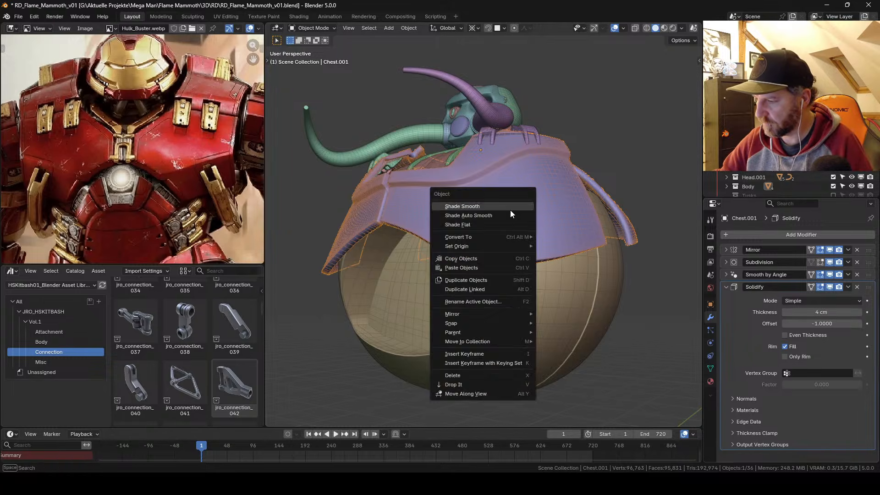
left_click(511, 210)
middle_click_drag(511, 215, 522, 243)
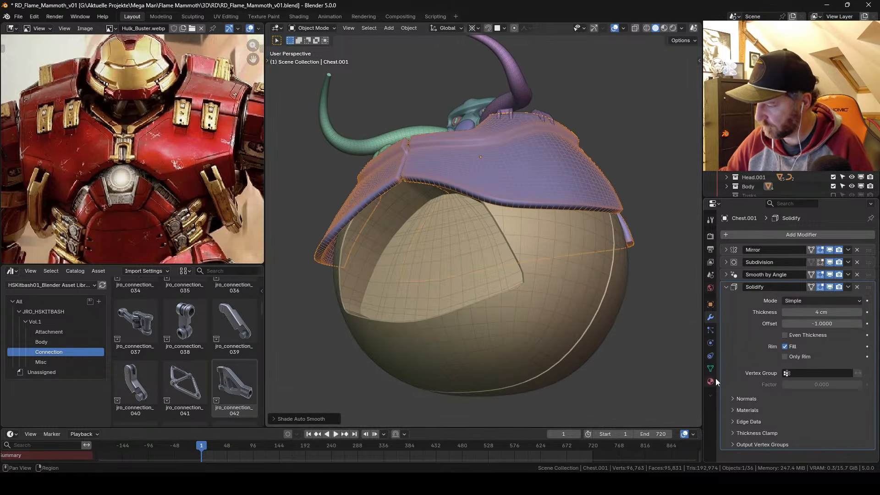
left_click(710, 369)
scroll(748, 380, "down", 3)
scroll(791, 274, "up", 3)
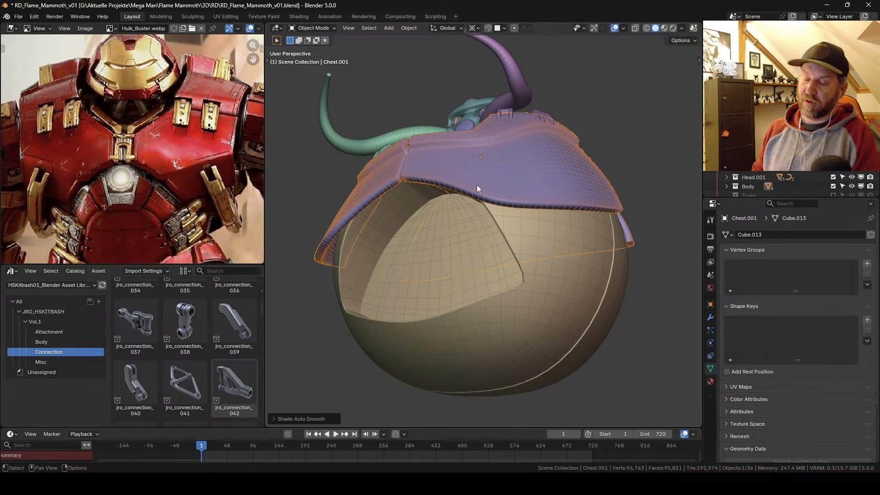
middle_click_drag(504, 203, 535, 257)
scroll(503, 237, "up", 5)
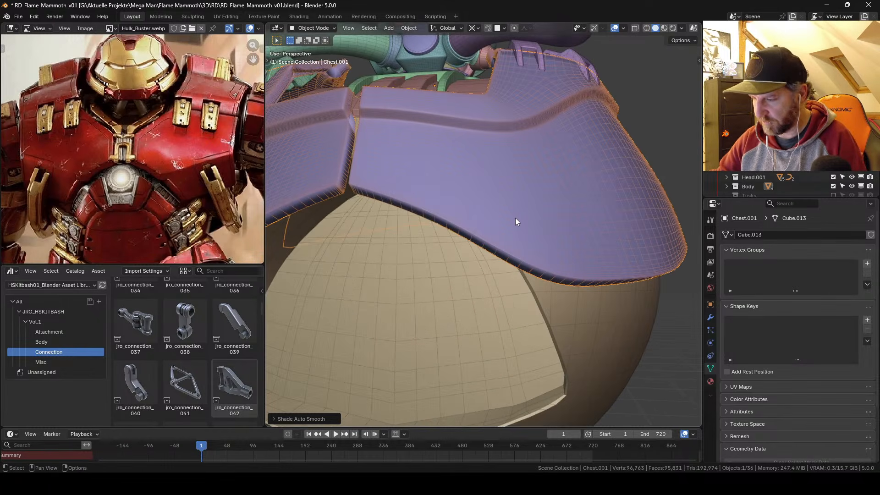
middle_click_drag(516, 218, 559, 247)
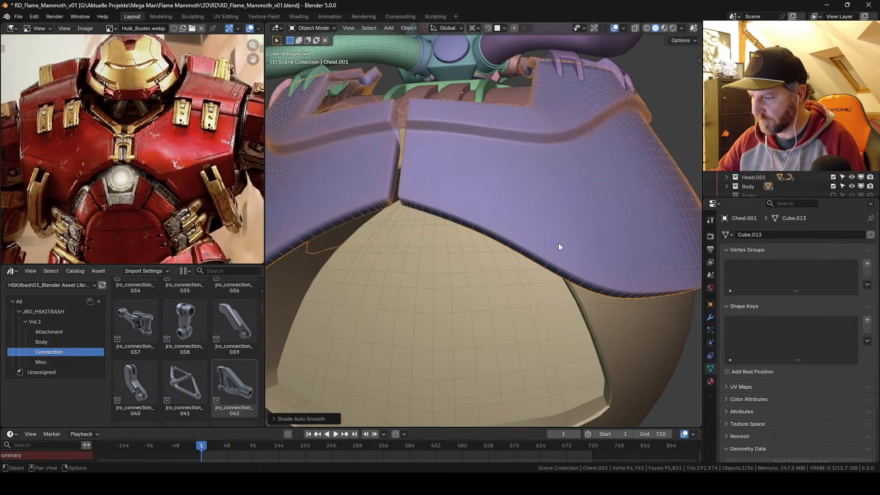
right_click(537, 192)
left_click(533, 194)
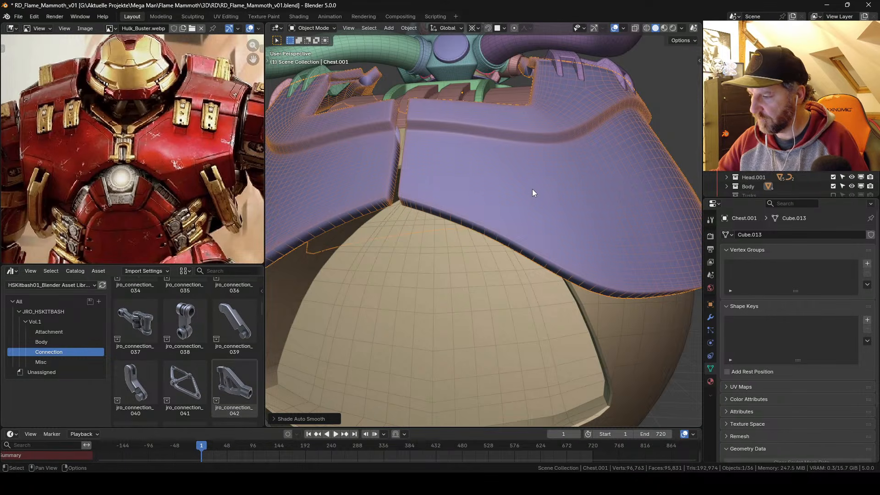
Step: Show the Face Orientation overlay to check the chest armour's normals from several angles, and hide it again
middle_click_drag(531, 194, 542, 206, "shift")
key("q")
key("Escape")
key("q")
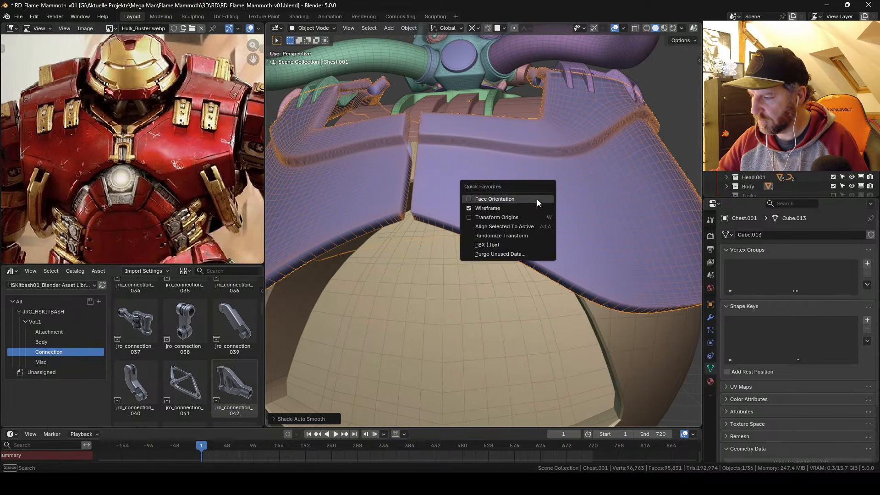
left_click(537, 199)
scroll(535, 214, "down", 5)
left_click_drag(535, 214, 535, 182, "alt")
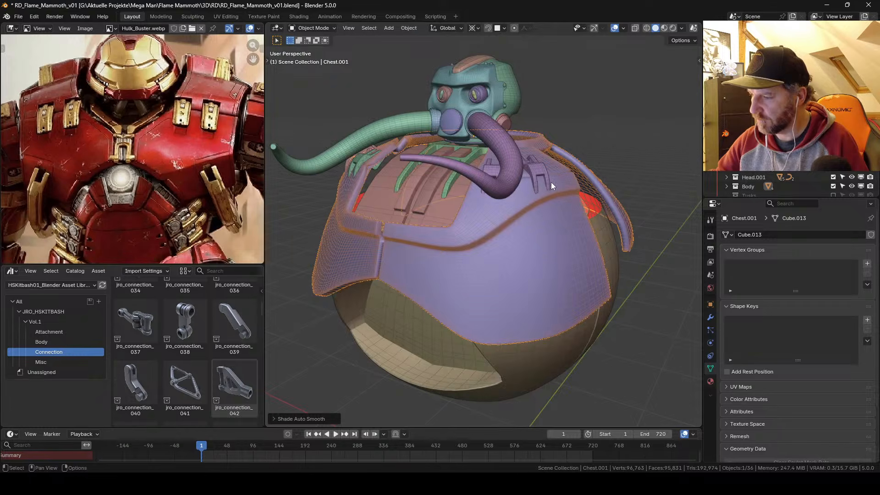
middle_click_drag(551, 183, 530, 249)
key("q")
left_click(545, 205)
scroll(530, 248, "up", 2)
Step: Move the Solidify modifier above Smooth by Angle in the chest armour's modifier stack and save the file
left_click(711, 318)
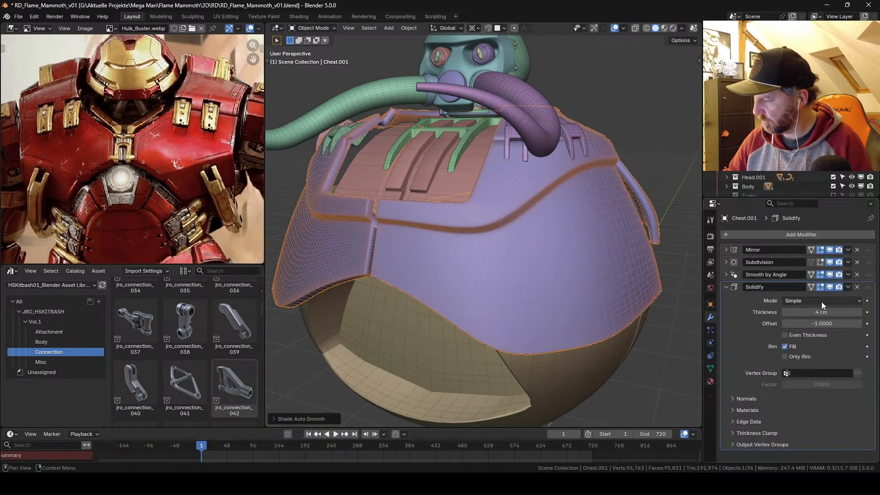
left_click(727, 263)
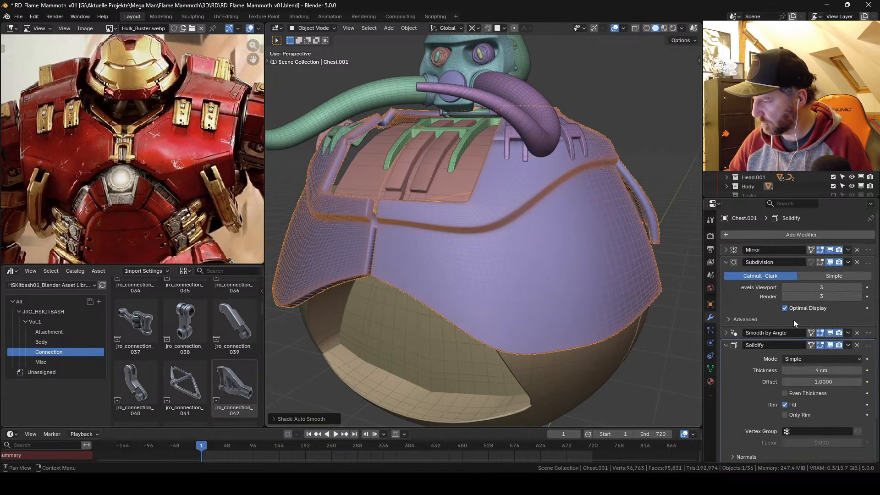
left_click(734, 347)
left_click_drag(868, 345, 866, 328)
middle_click_drag(564, 248, 495, 220)
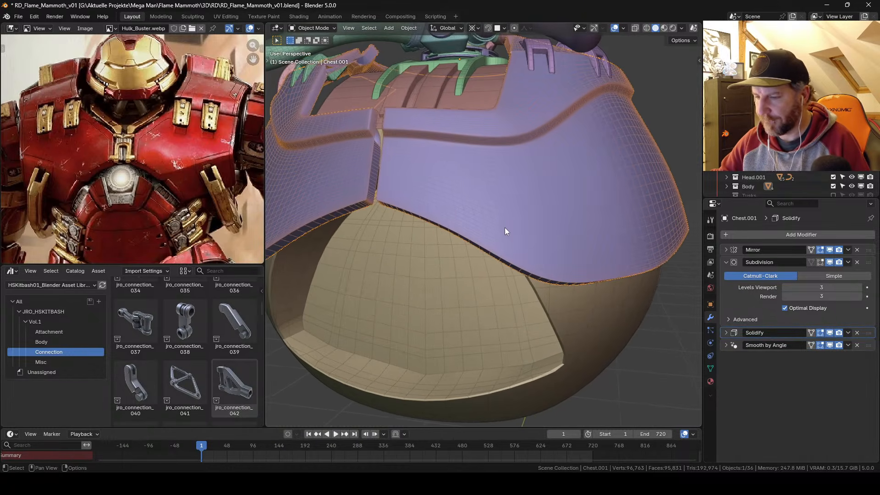
key("ctrl+s")
Step: Enter Edit Mode on the chest armour and turn off the Solidify modifier's Edit Mode display
key("Tab")
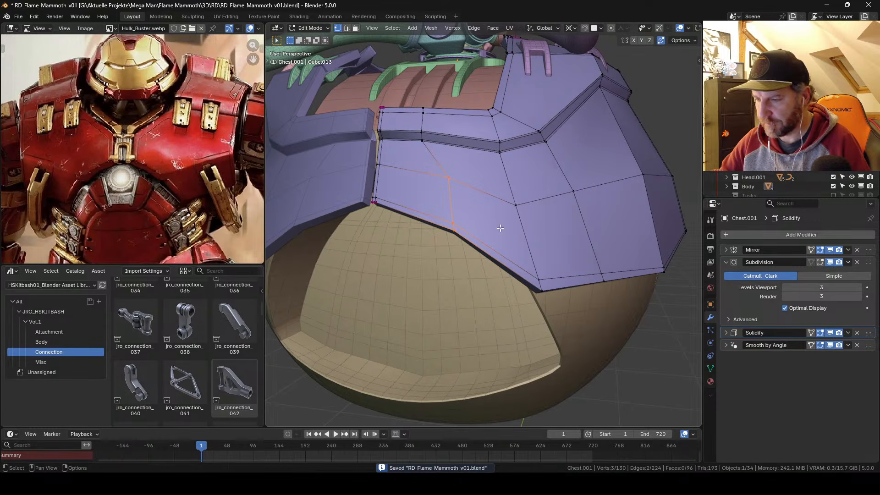
middle_click_drag(430, 224, 491, 200)
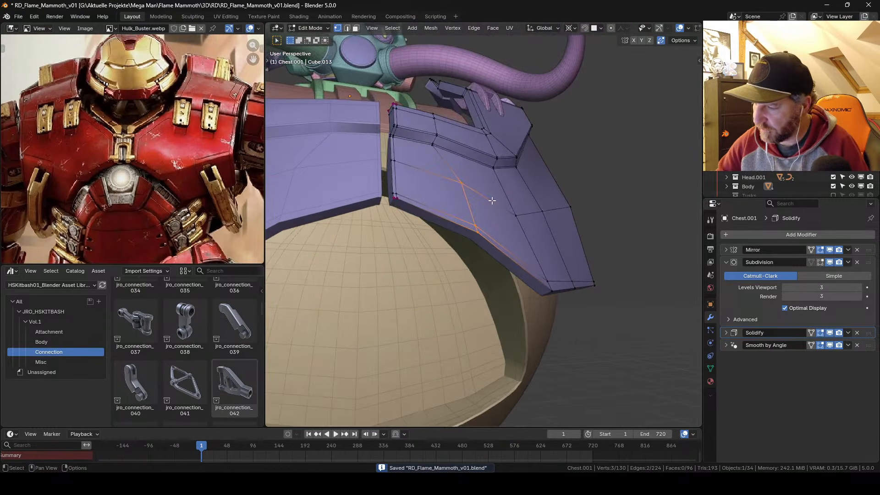
left_click(824, 333)
Step: Select the support loop just above the chest armour's lower edge and slide it upward to widen the rim strip
left_click(396, 197)
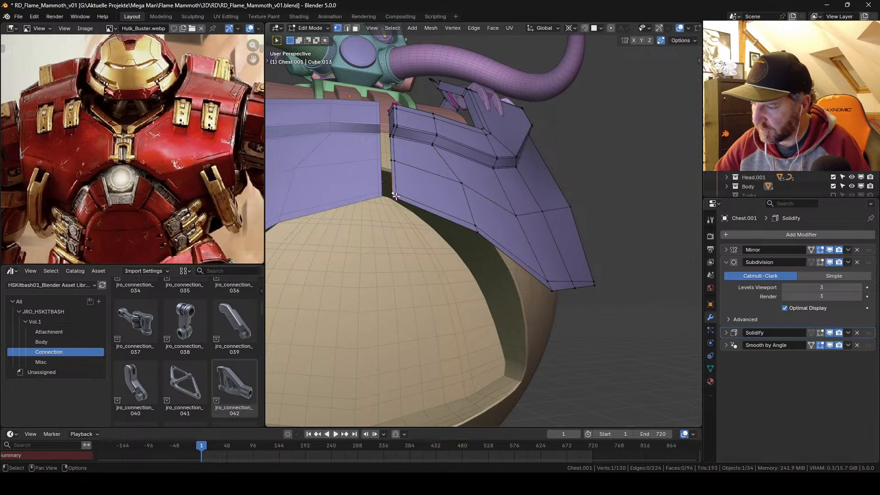
middle_click_drag(449, 198, 494, 199)
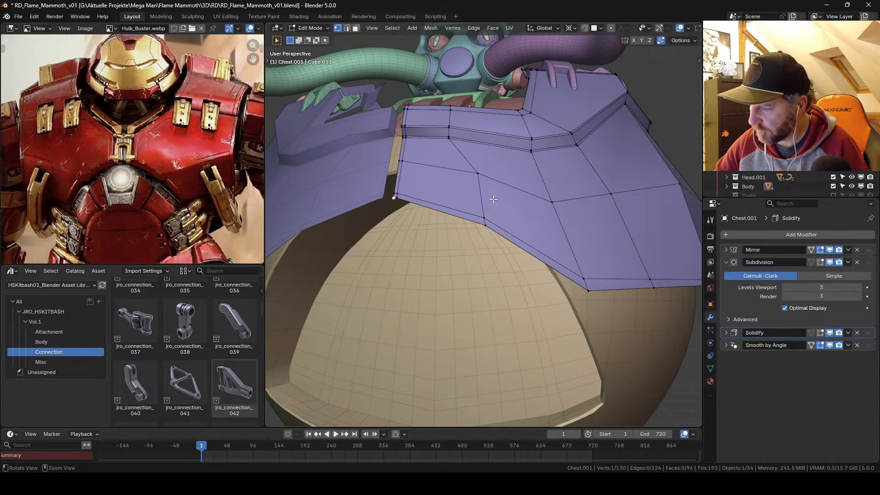
middle_click_drag(650, 263, 552, 242, "shift")
left_click(622, 257, "ctrl")
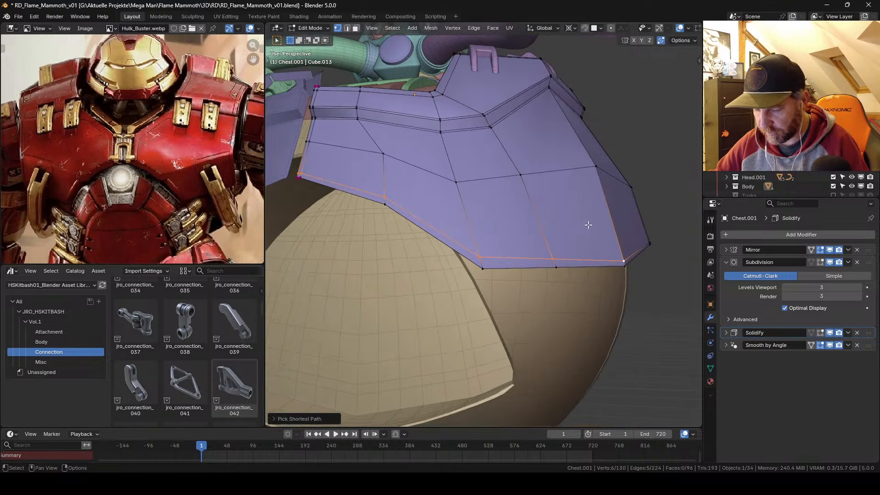
key("g")
key("g")
left_click(585, 217)
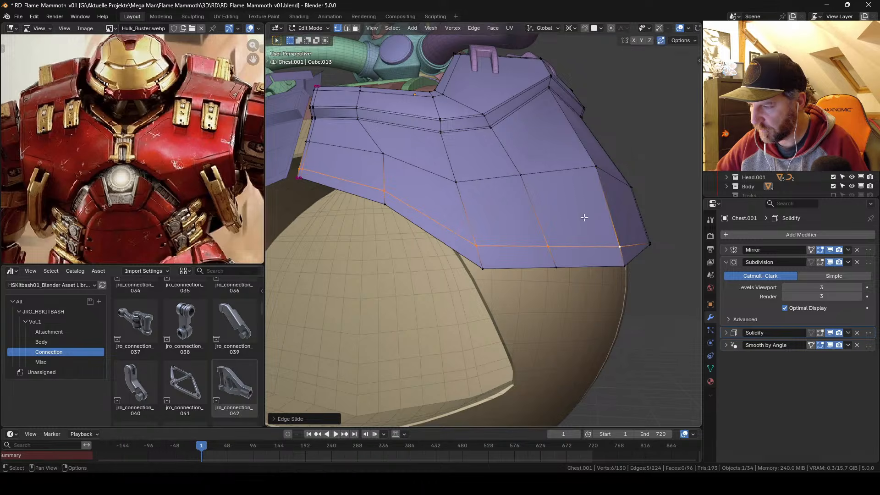
Step: Select the chest armour's bottom edge path from the side corner to the centre gap and shrink it inward by about 3.6 cm
left_click(557, 267)
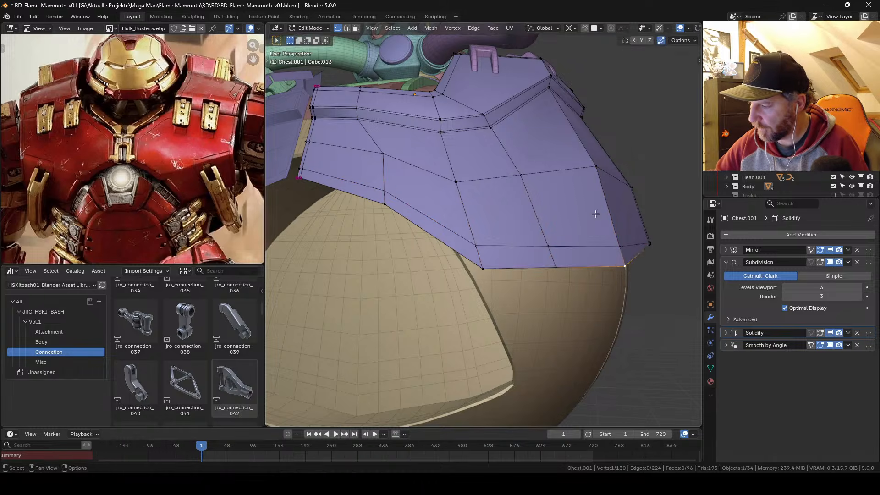
middle_click_drag(596, 213, 613, 247)
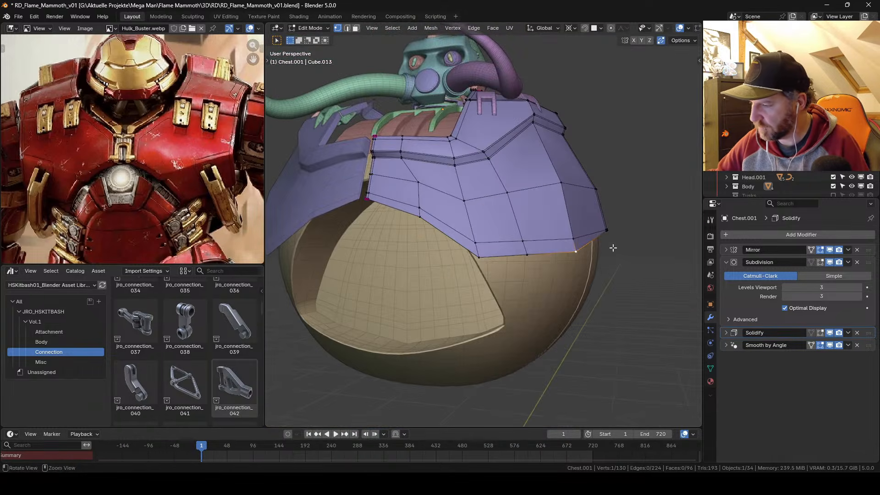
left_click(363, 200, "ctrl")
middle_click_drag(458, 259, 527, 228)
key("alt+s")
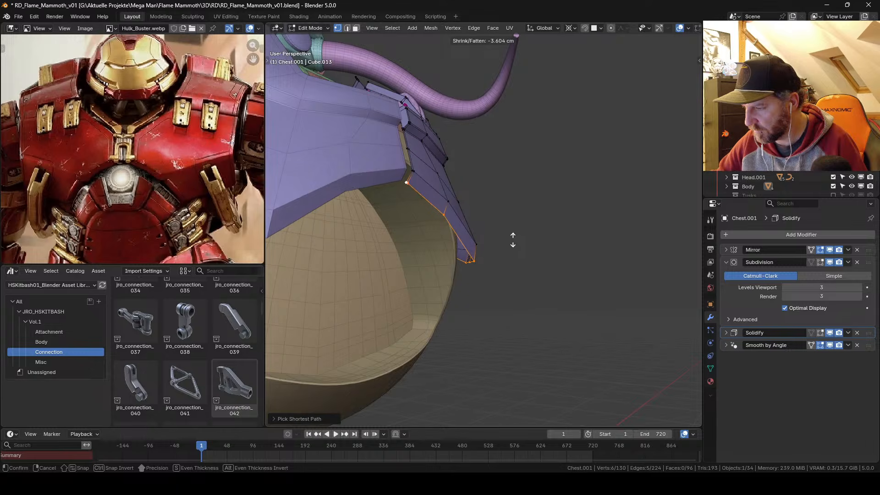
left_click(510, 242)
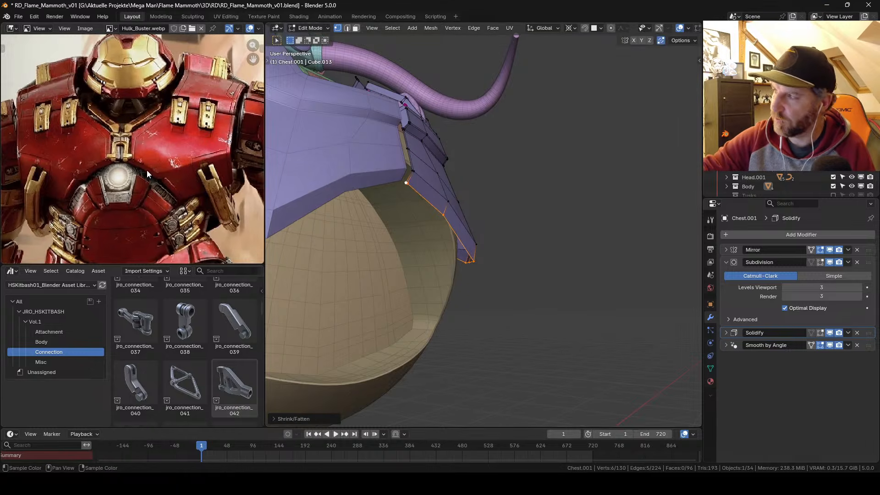
Step: Edge-slide the short edge at the rear lower corner of the chest armour's rim along its neighbouring edges
middle_click_drag(527, 222, 460, 251)
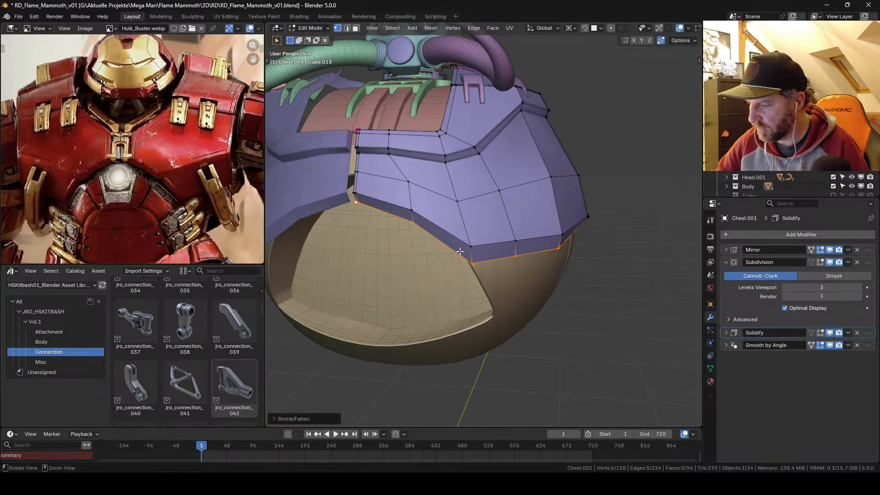
key("2")
left_click(403, 205, "alt")
middle_click_drag(403, 201, 588, 223)
scroll(588, 224, "up", 4)
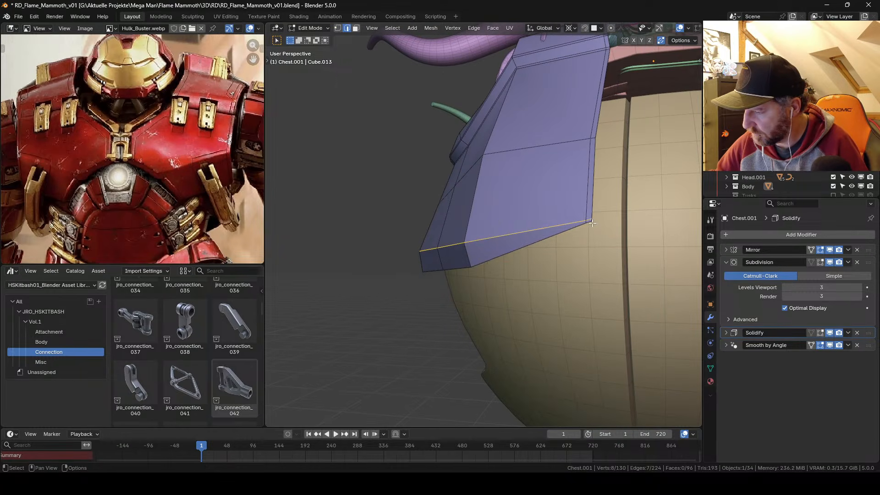
key("1")
left_click(588, 223)
key("g")
key("g")
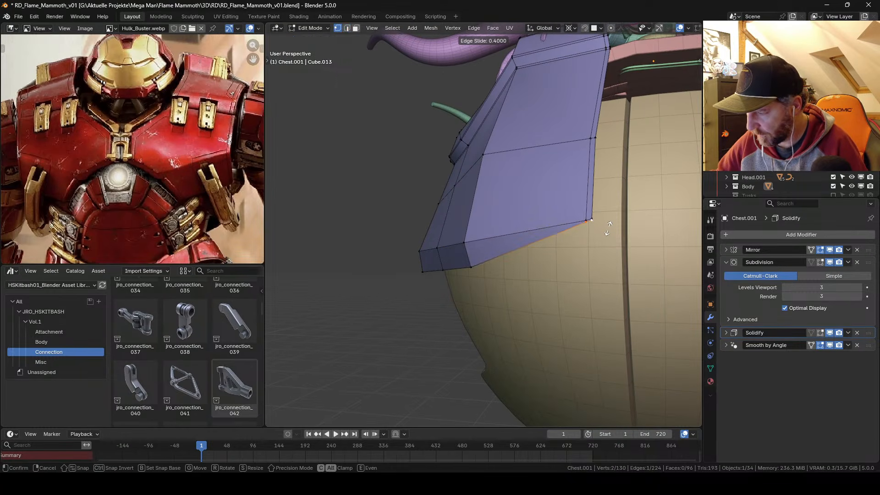
left_click(606, 242)
Step: Move the rim's rear lower corner edge slightly along the global X axis and along the Y axis
mouse_move(606, 242)
middle_mouse_down()
mouse_move(615, 246)
mouse_move(611, 237)
middle_mouse_up()
key("g")
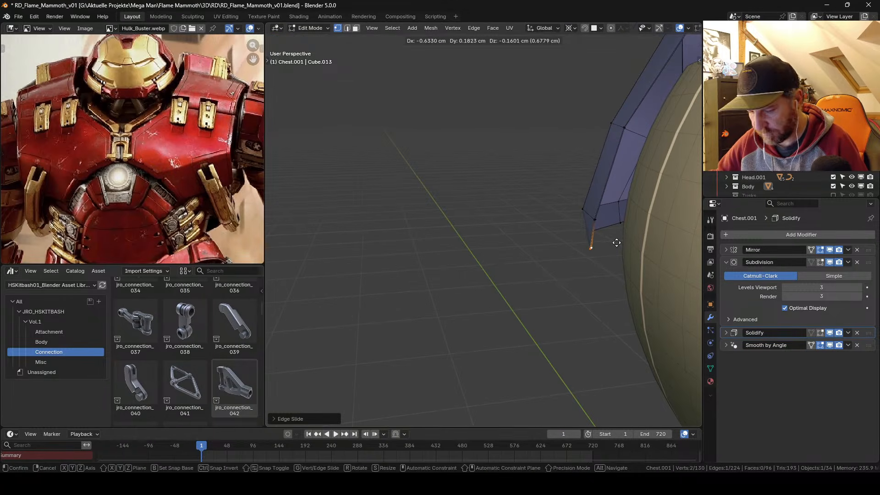
key("x")
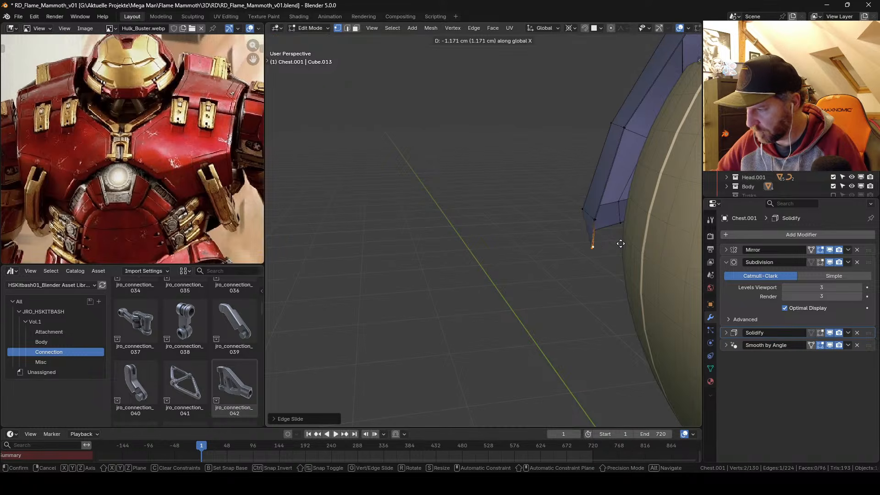
left_click(632, 251)
scroll(632, 251, "up", 6)
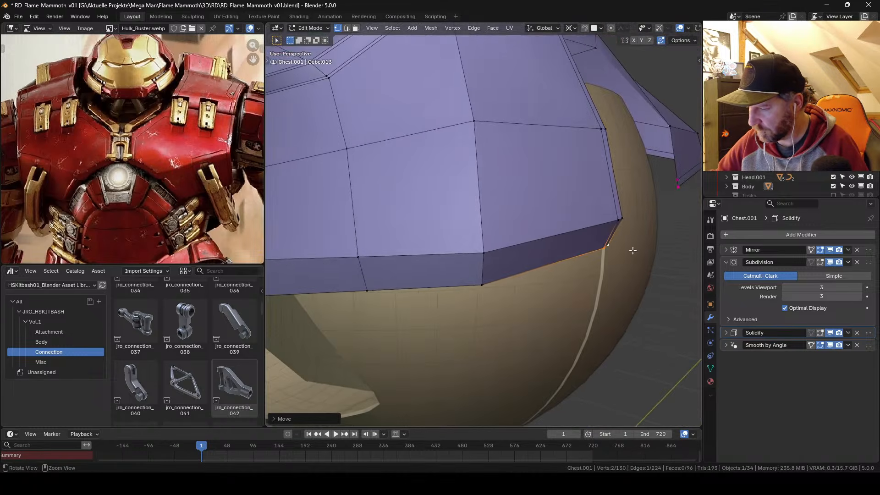
middle_click_drag(614, 214, 616, 200, "shift")
key("g")
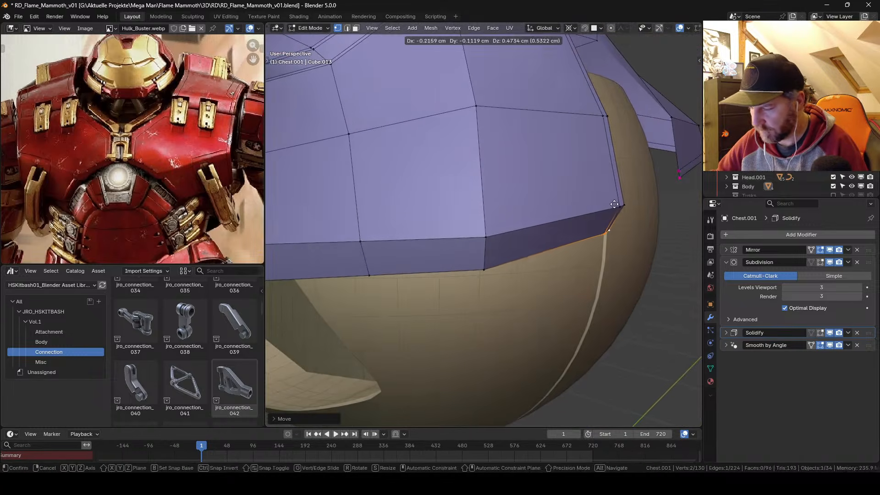
key("y")
left_click(616, 217)
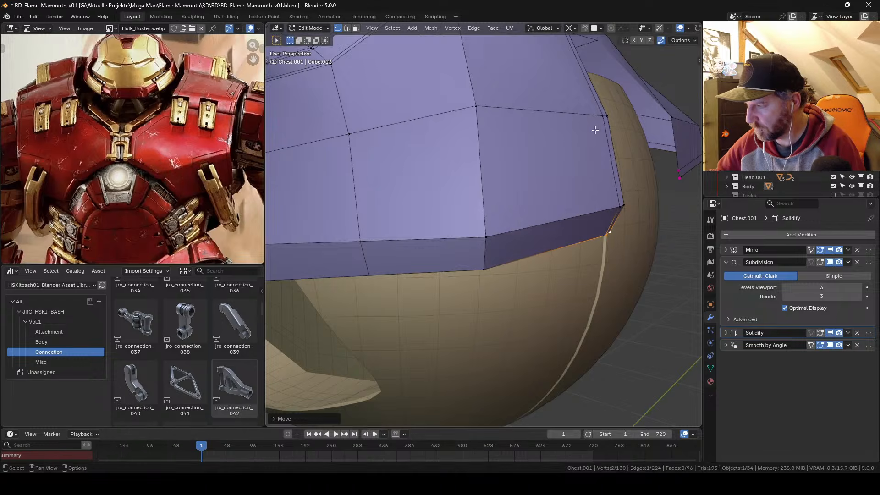
Step: Change the transform pivot point and vertex-slide the single vertex at the rim's rear lower corner
left_click(572, 29)
left_click(587, 81)
middle_click_drag(638, 231, 589, 59, "shift")
left_click(579, 224)
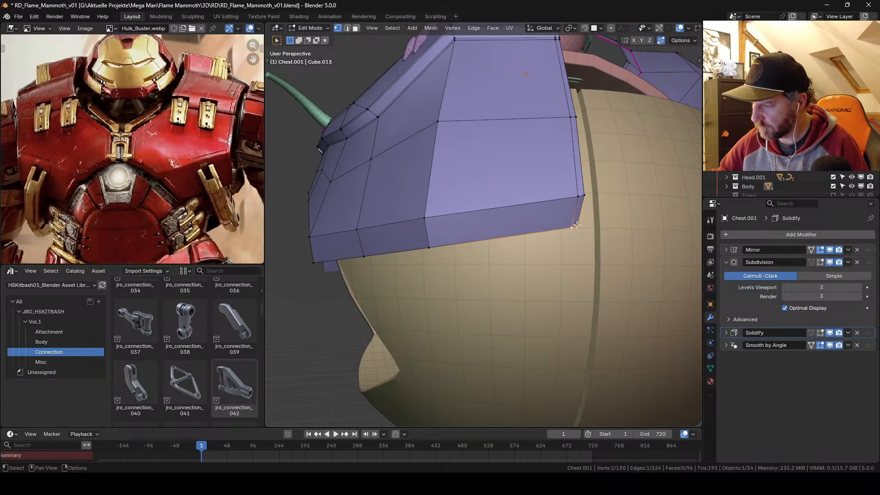
key("shift+v")
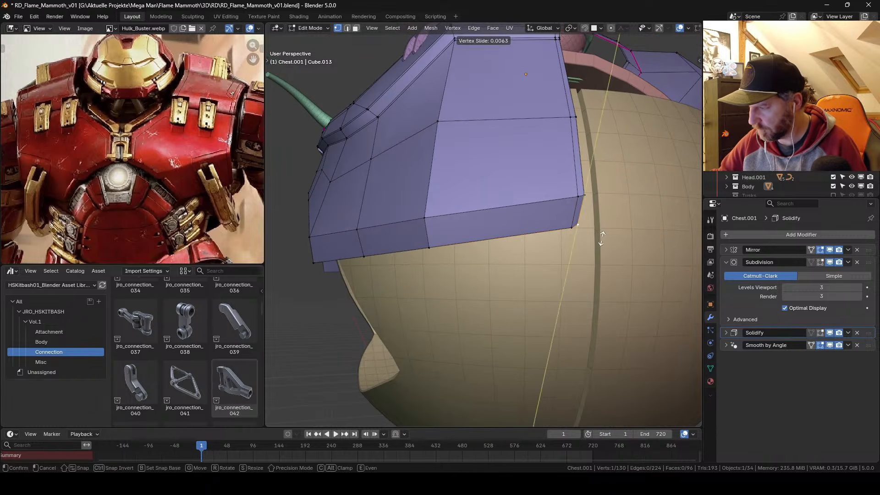
left_click(600, 244)
middle_click_drag(596, 247, 597, 249)
scroll(597, 249, "down", 8)
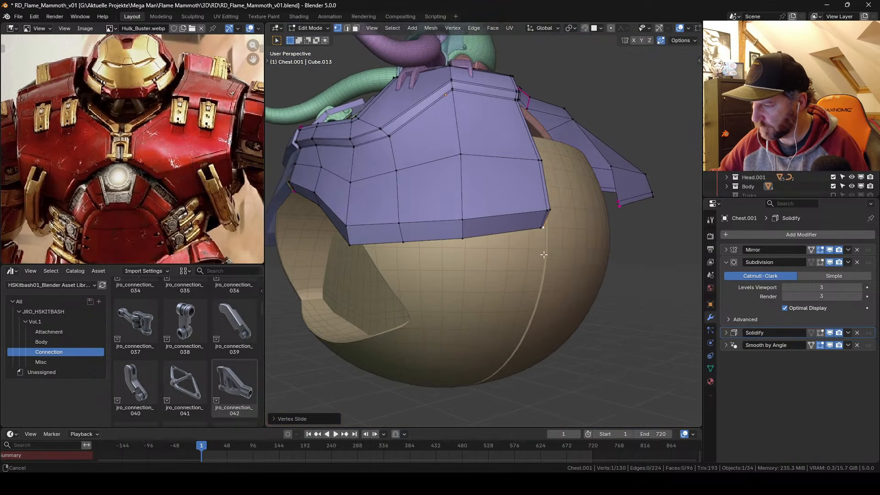
Step: Select the edge loop above the chest armour's inward-bent rim and mark it as sharp
key("2")
key("Tab")
middle_click_drag(570, 220, 479, 220, "ctrl")
key("Tab")
left_click(545, 224, "alt")
right_click(479, 219)
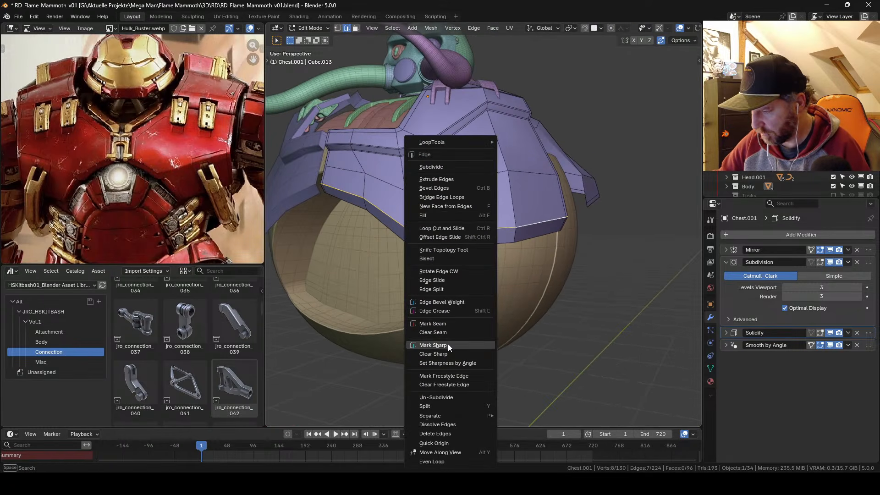
left_click(448, 344)
right_click(492, 208)
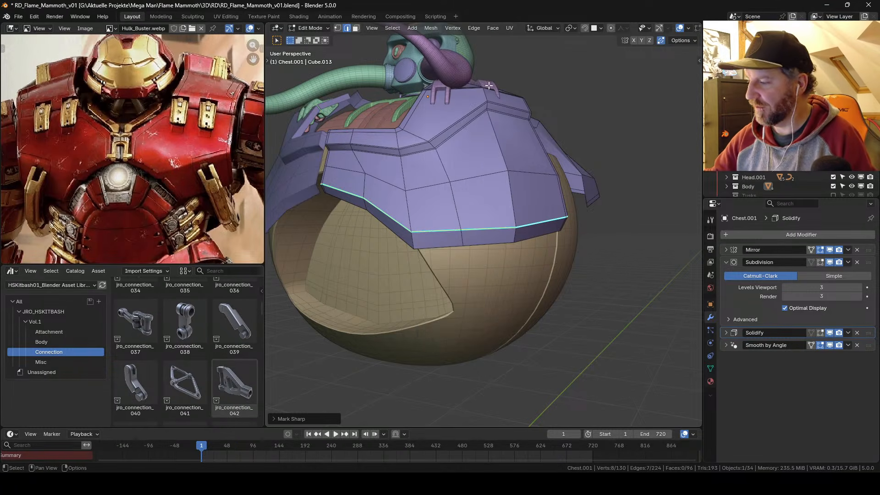
Step: Examine the smoothed rim in Object Mode, switching the Solidify modifier's viewport display off and on again
middle_click_drag(490, 239, 500, 214, "shift")
key("Tab")
scroll(486, 192, "down", 2)
scroll(503, 212, "up", 3)
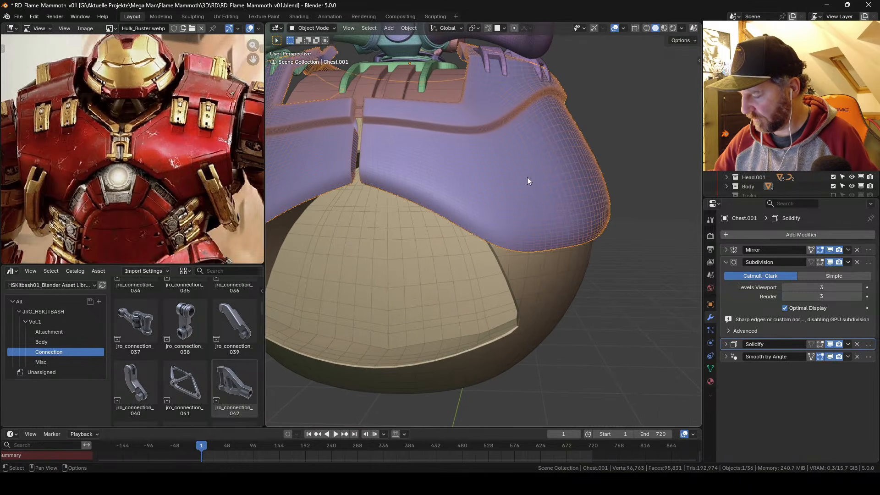
key("Tab")
key("Tab")
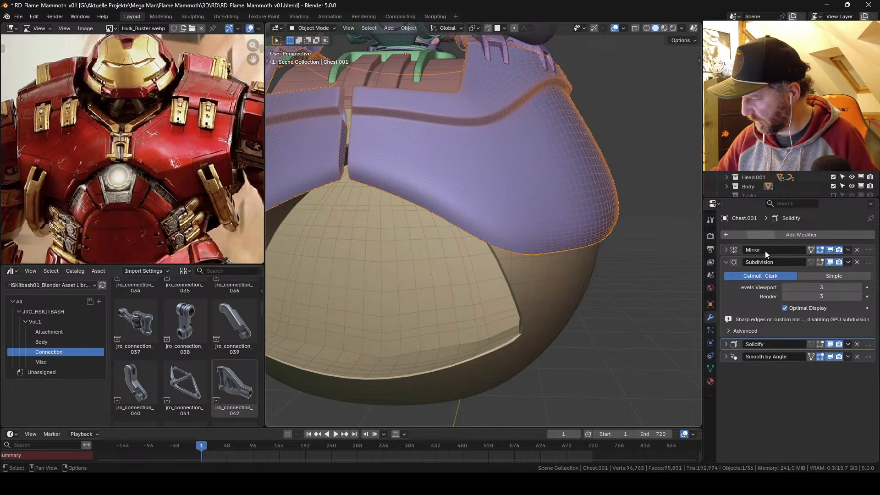
left_click(831, 344)
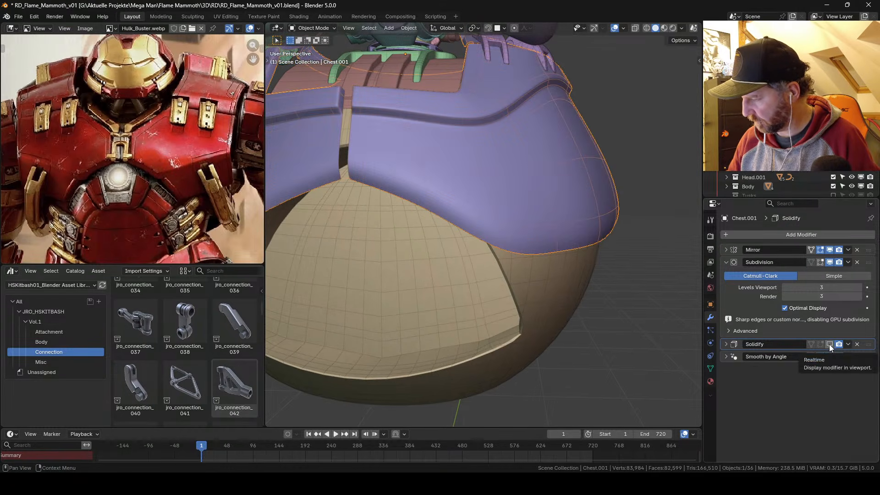
left_click(831, 345)
Step: Set the Mean Crease of the sharp loop above the rim to 1 and inspect the smoothed armour
key("Tab")
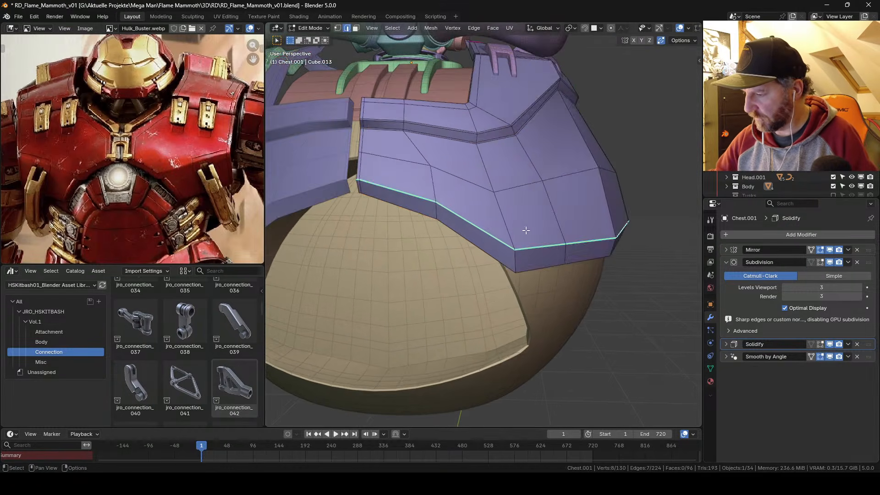
middle_click_drag(525, 231, 508, 216, "shift")
key("n")
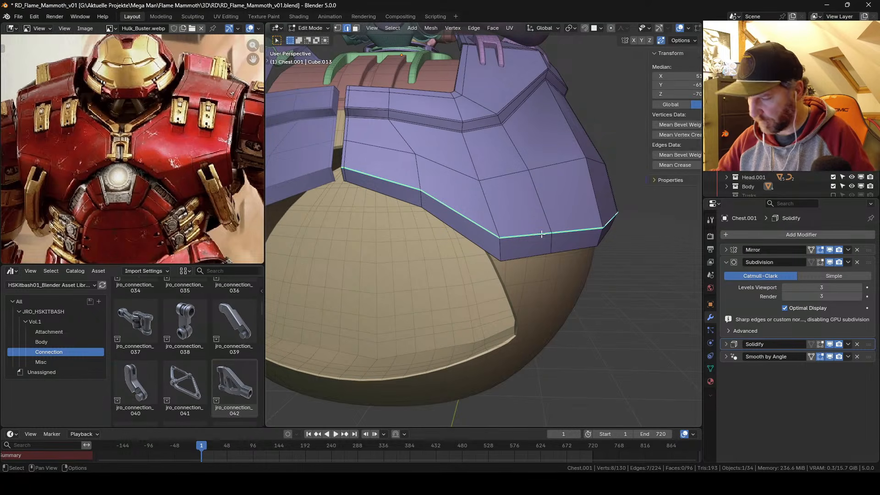
left_click(652, 165)
type("1")
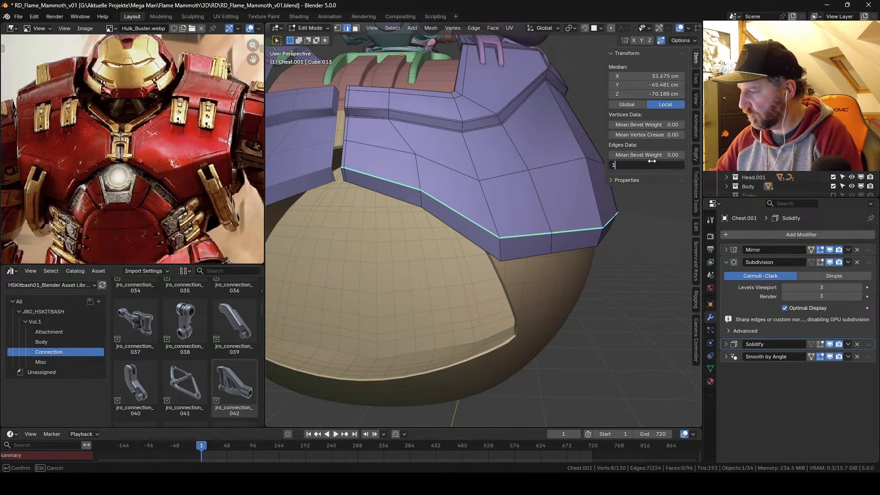
key("Return")
key("Tab")
scroll(534, 221, "down", 1)
middle_click_drag(534, 221, 511, 224)
Step: Reset the Mean Crease of the loop above the rim to 0
key("Tab")
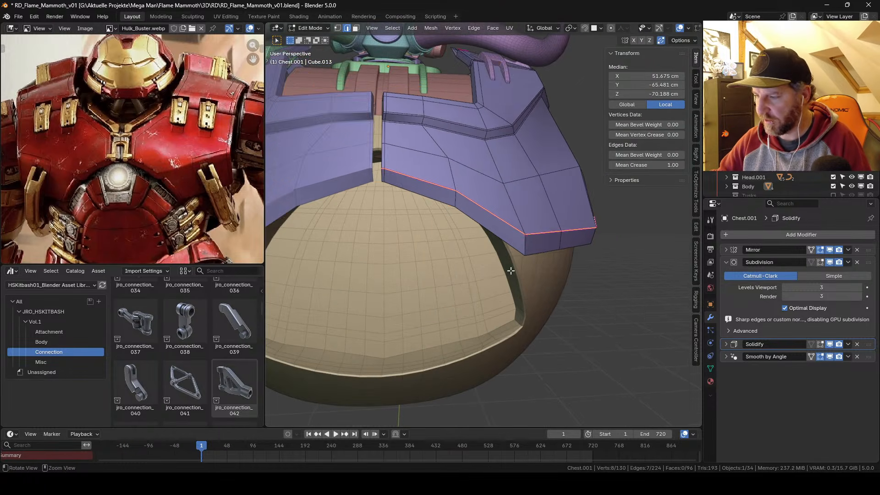
scroll(508, 231, "up", 2)
left_click(674, 165)
type("0")
key("Return")
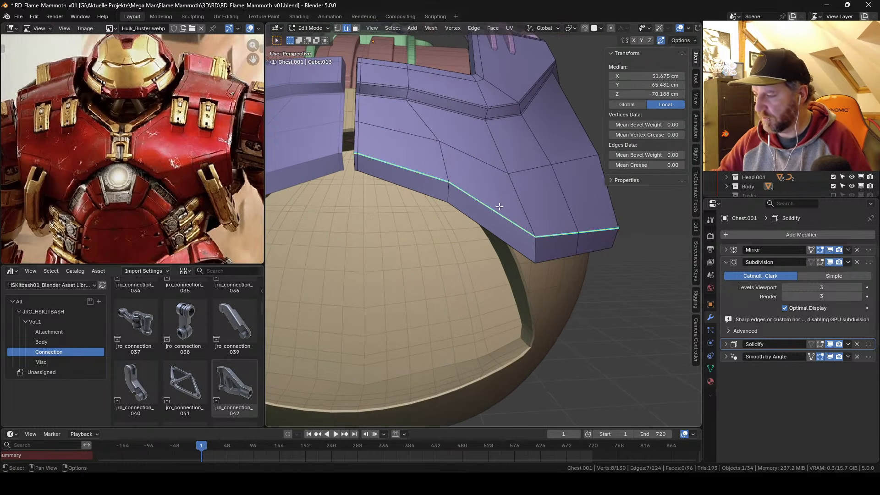
Step: Bevel the sharp loop above the chest armour's rim with one segment and view the smoothed result
key("ctrl+b")
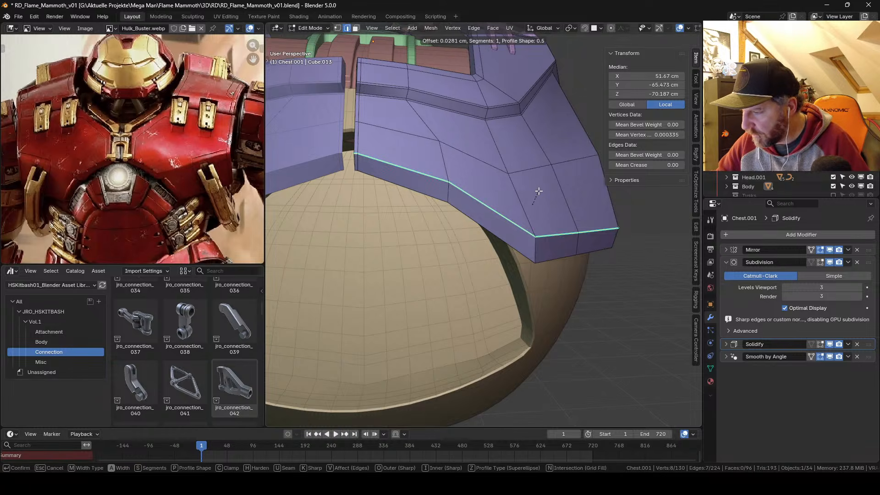
left_click(540, 187)
key("Tab")
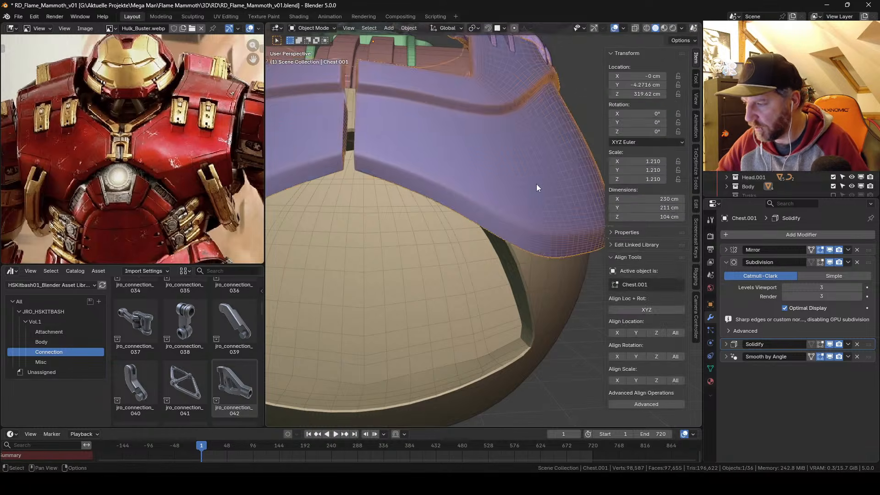
middle_click_drag(536, 183, 483, 202)
Step: Remove the Solidify modifier from the chest armour and check the upper edge beneath the connectors
key("Tab")
key("Tab")
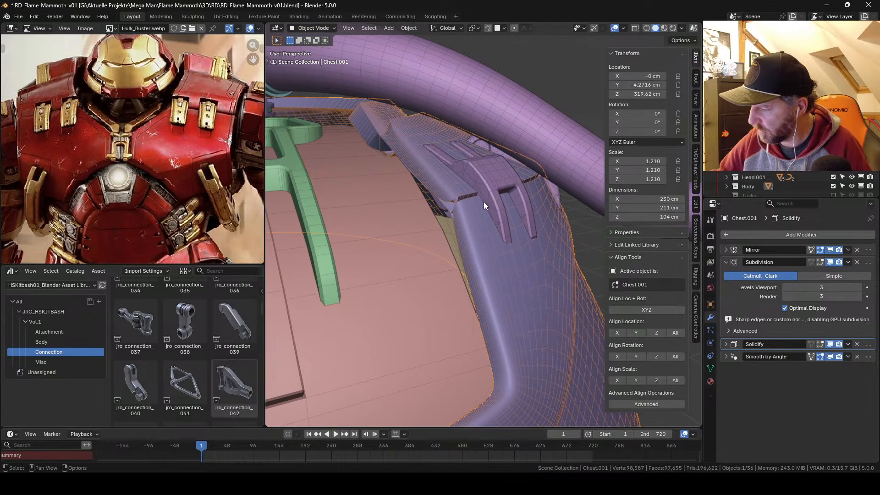
left_click(857, 345)
middle_click_drag(498, 241, 464, 193)
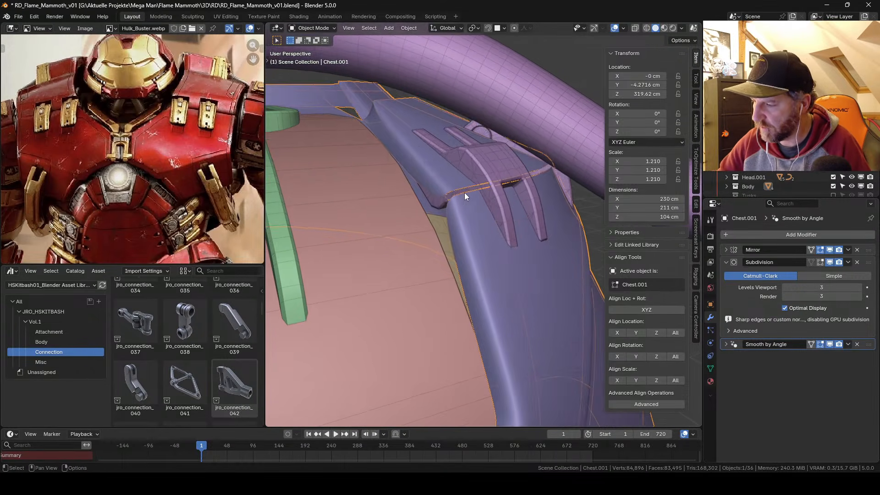
Step: Set the Mean Vertex Crease of the inner corner vertices below the connector, at the armour's neck opening, to 1 and save the file
key("Tab")
scroll(439, 226, "up", 2)
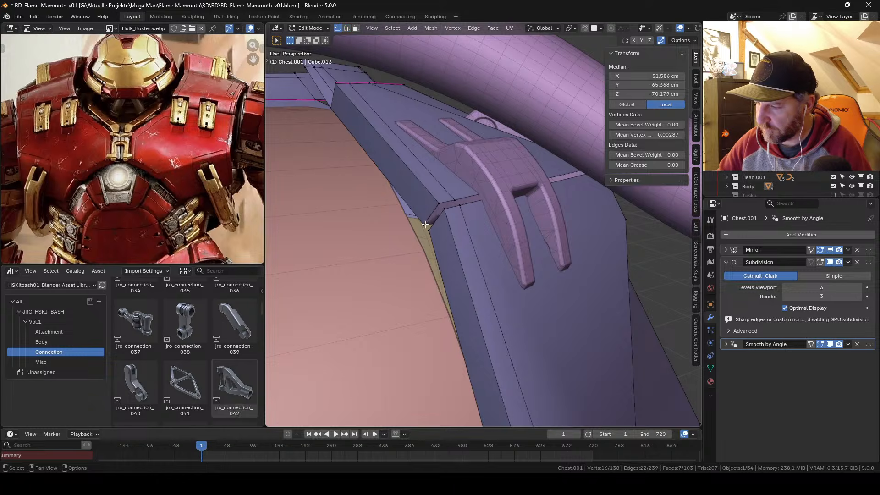
left_click(428, 228)
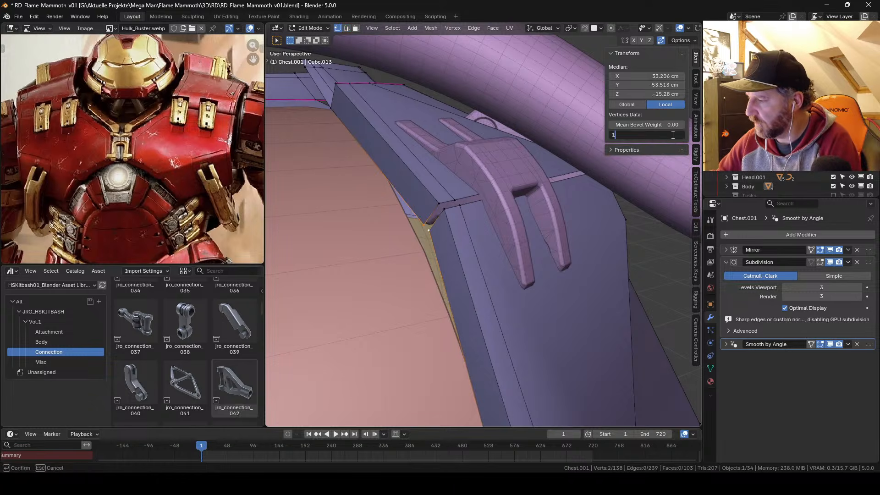
key("Tab")
scroll(466, 203, "down", 5)
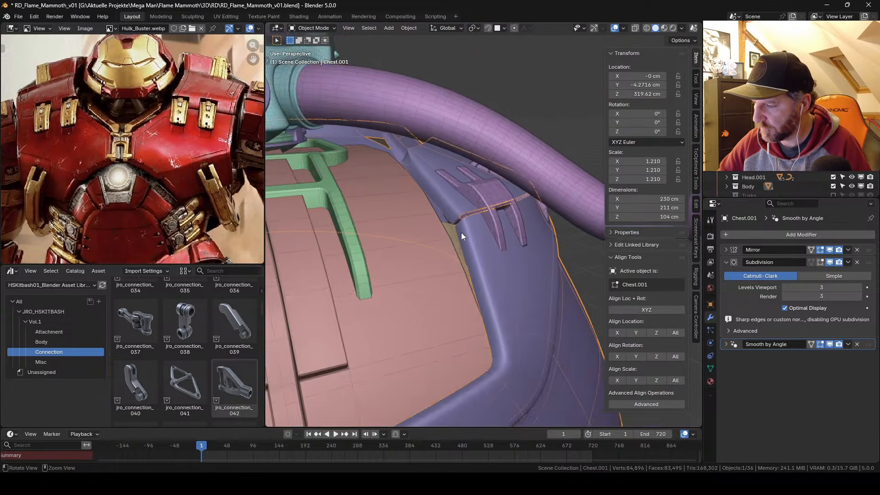
key("ctrl+s")
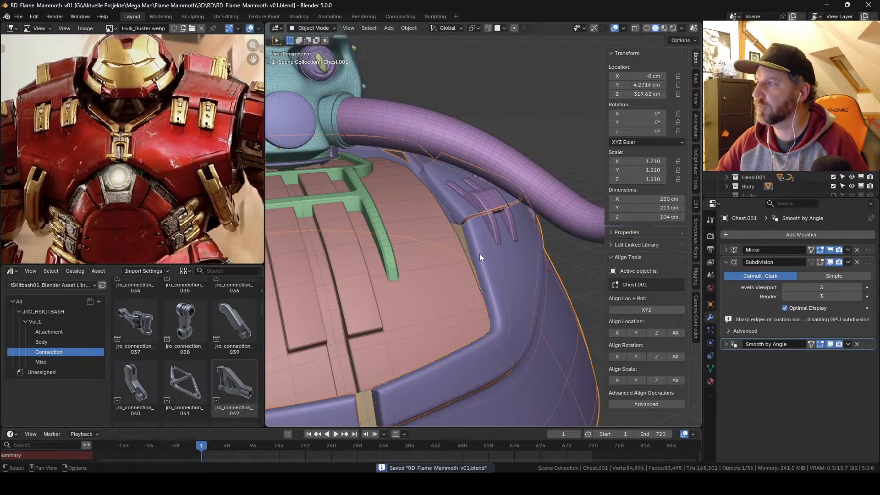
middle_click_drag(479, 254, 457, 250)
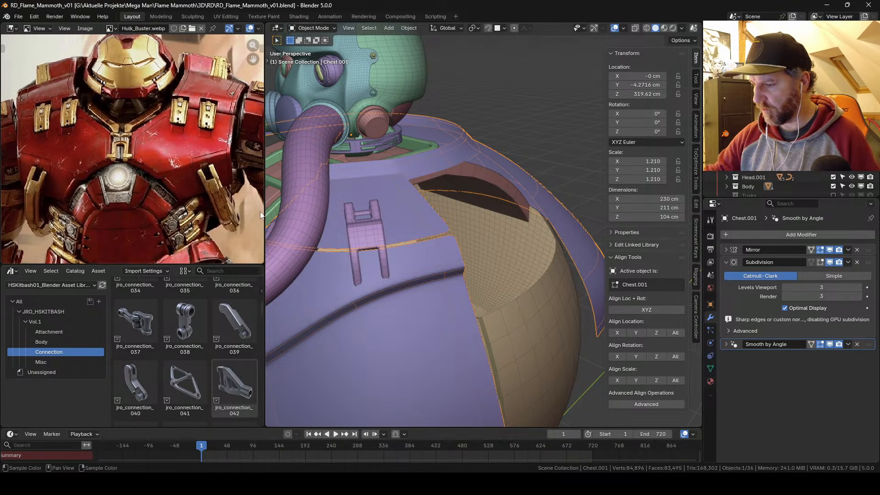
middle_click_drag(460, 275, 492, 238)
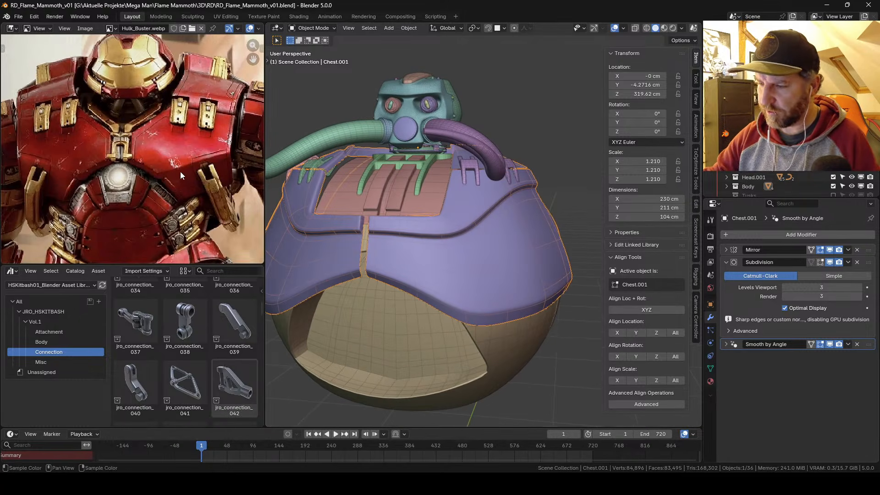
Step: Try to bulge the row of vertices above the chest armour's lower rim outward by about 5.7 cm with Shrink/Fatten
middle_click_drag(461, 259, 488, 256)
key("Tab")
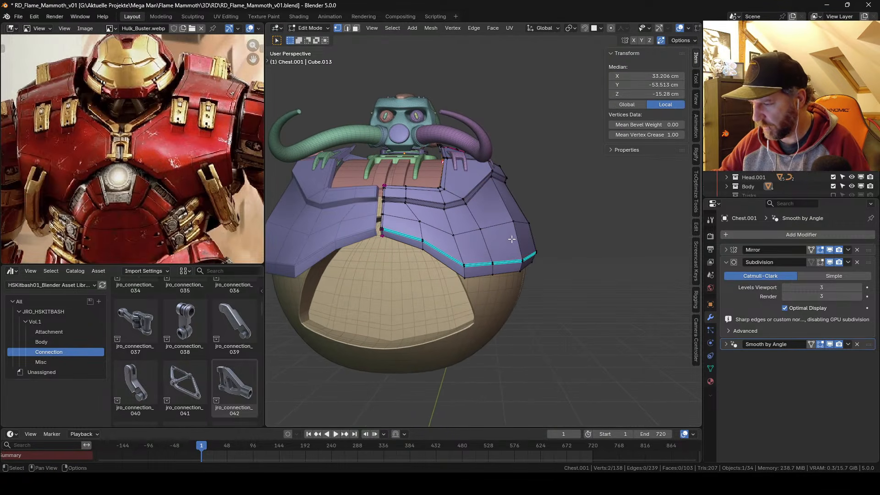
left_click_drag(502, 264, 516, 285, "alt")
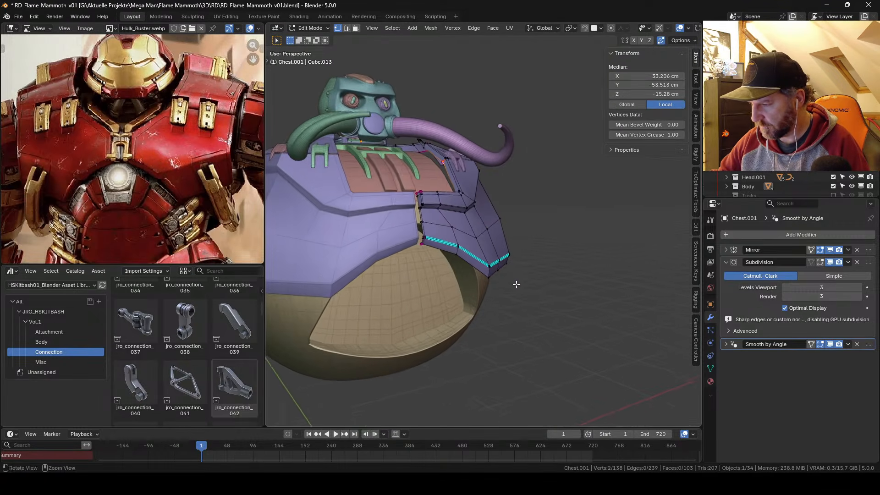
scroll(482, 243, "up", 2)
left_click(512, 213, "ctrl")
middle_click_drag(512, 214, 534, 237)
key("alt+s")
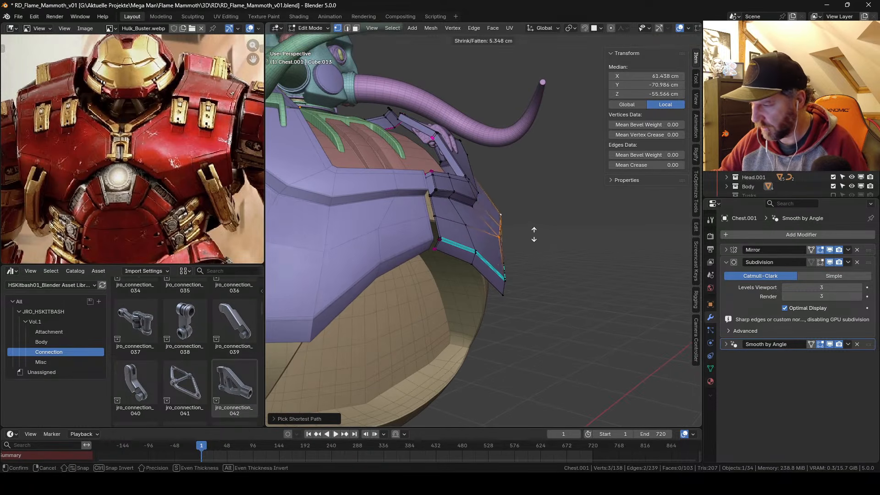
left_click(470, 226)
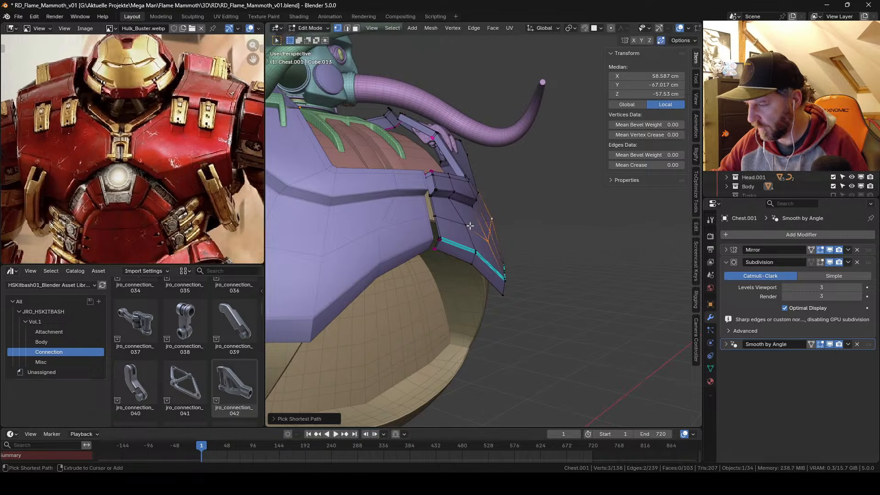
left_click(436, 209, "shift")
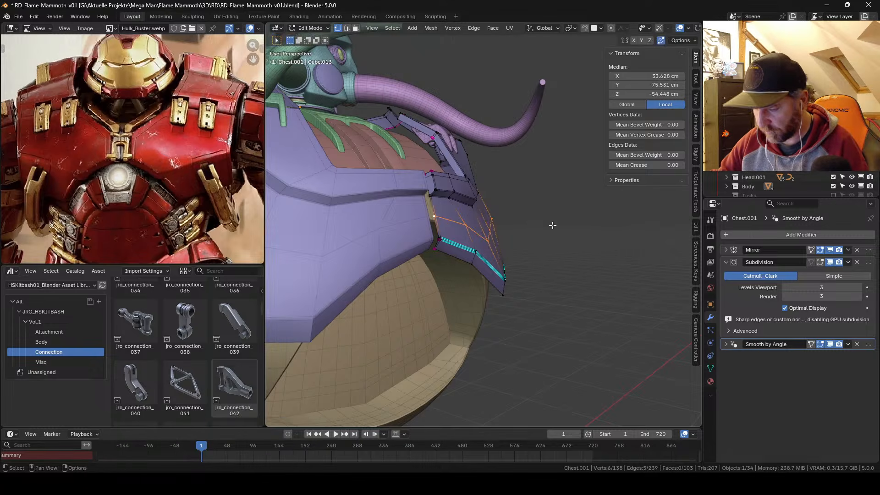
key("alt+s")
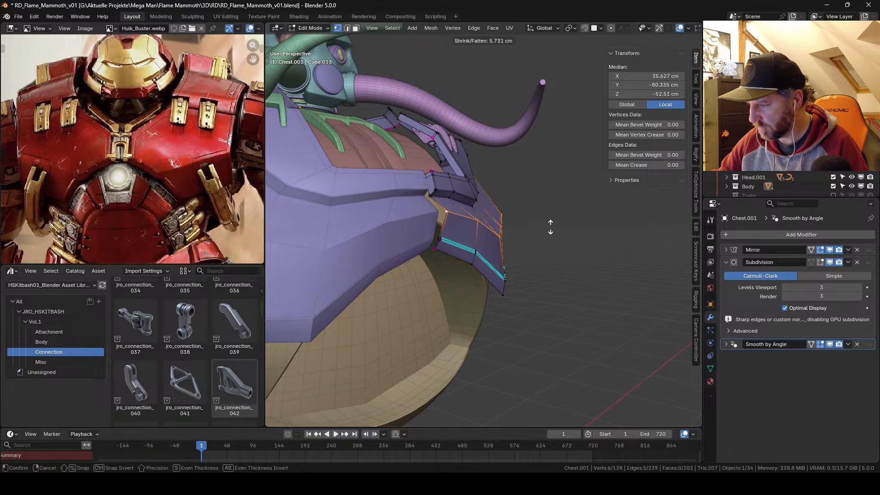
left_click(551, 228)
left_click_drag(550, 228, 535, 218, "alt")
key("Tab")
right_click_drag(534, 218, 531, 225, "alt")
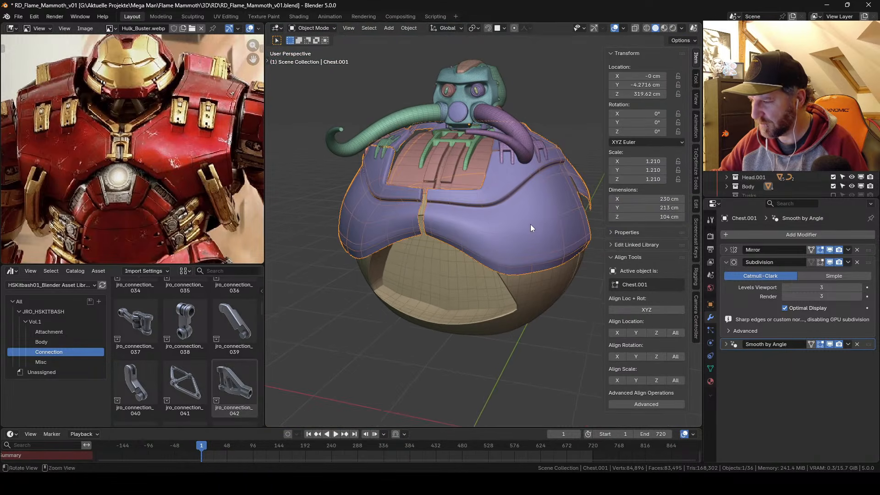
mouse_move(538, 238)
left_mouse_down("alt")
mouse_move(572, 238)
mouse_move(549, 231)
left_mouse_up("alt")
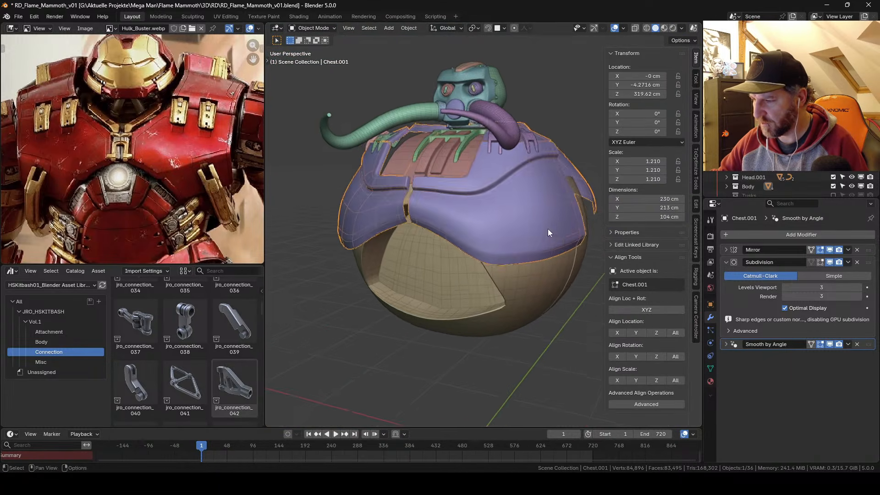
Step: Undo the outward bulge of the vertex row above the chest armour's lower rim
key("Tab")
middle_click_drag(548, 230, 490, 255)
key("ctrl+z")
key("ctrl+z")
key("ctrl+z")
key("Tab")
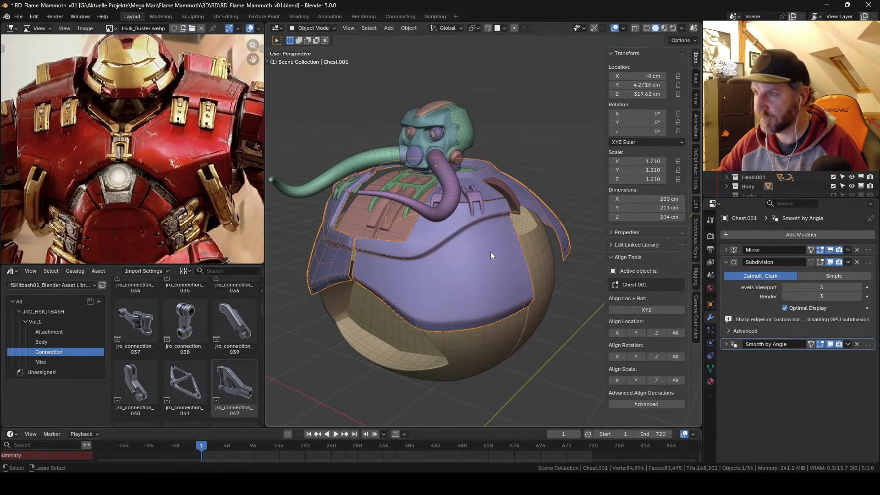
Step: Save the file and set the Mean Vertex Crease of the seam's outer corner vertices beside the arm opening to 1
key("ctrl+s")
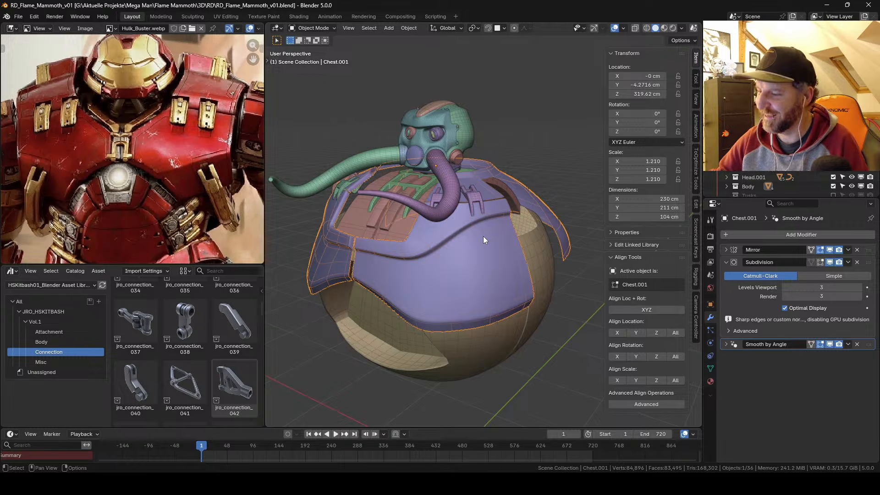
middle_click_drag(483, 235, 533, 207)
key("n")
scroll(516, 194, "up", 5)
key("ctrl+s")
scroll(473, 207, "up", 5)
middle_click_drag(473, 208, 527, 216)
key("Tab")
left_click(464, 196)
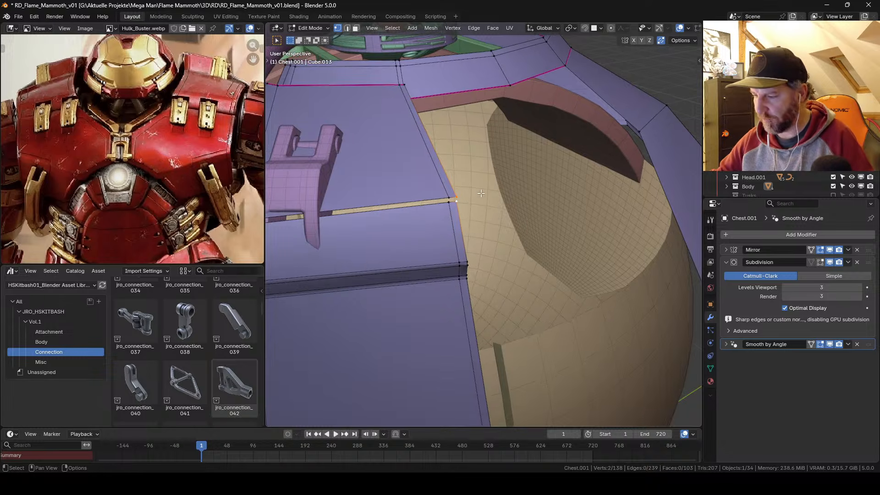
middle_click_drag(481, 193, 497, 249)
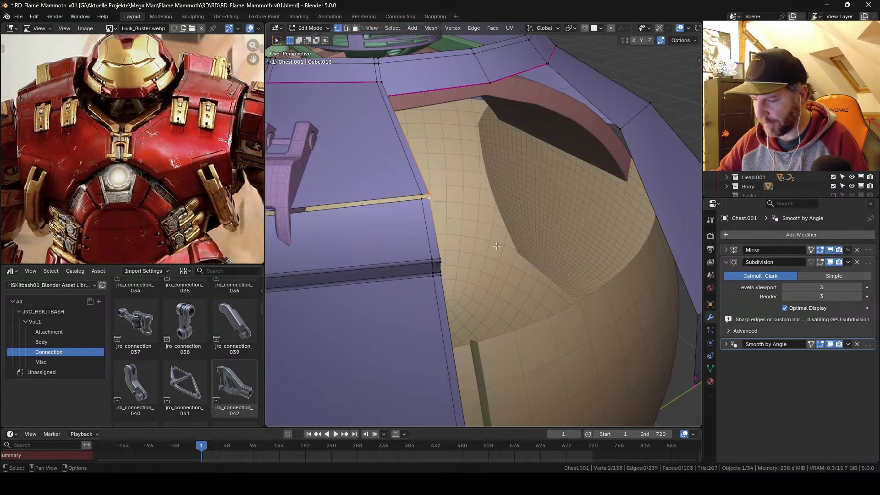
key("n")
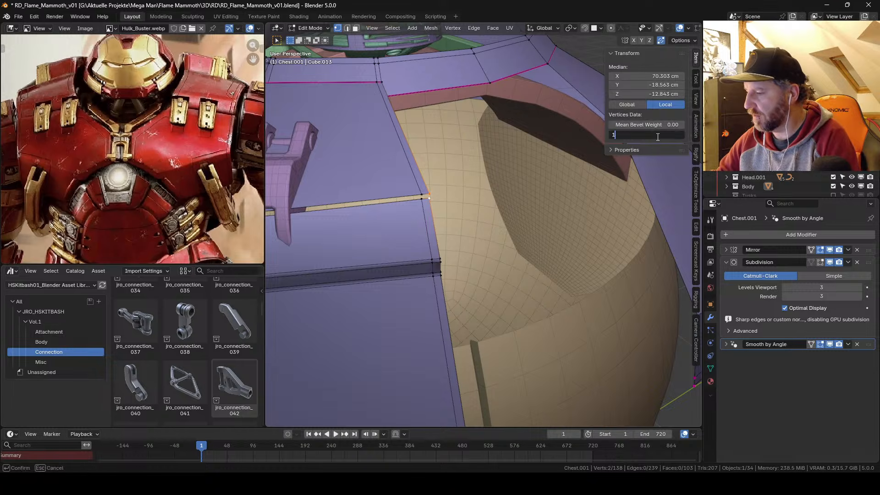
key("Tab")
Step: Examine the smoothed chest armour from the front and side, and save the file
middle_click_drag(479, 218, 538, 214)
scroll(547, 166, "down", 5)
scroll(538, 190, "down", 2)
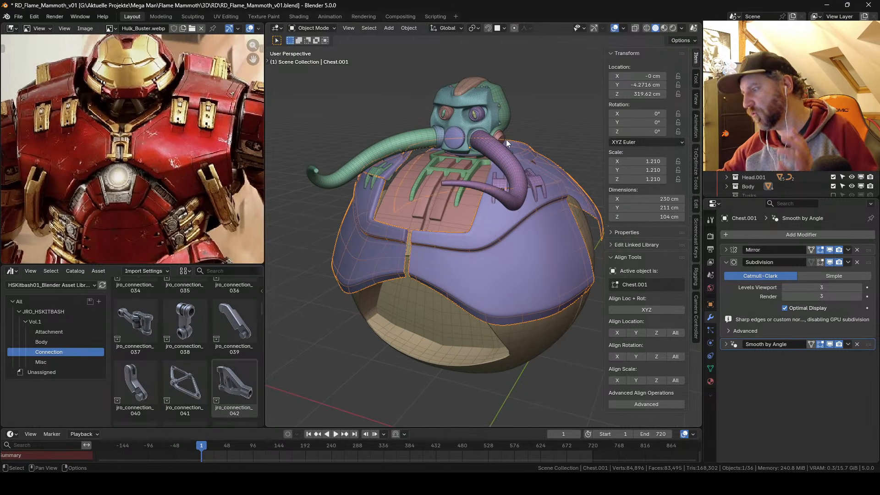
middle_click_drag(506, 140, 499, 183)
key("ctrl+s")
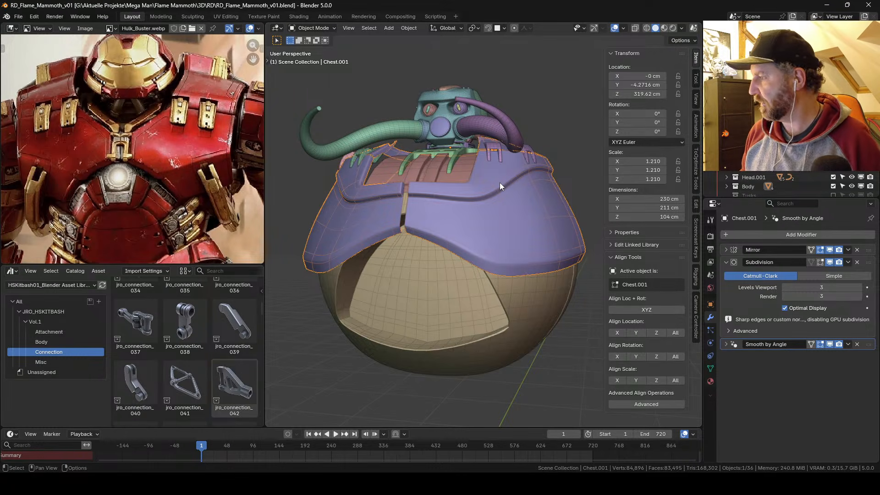
middle_click_drag(491, 216, 486, 243)
key("n")
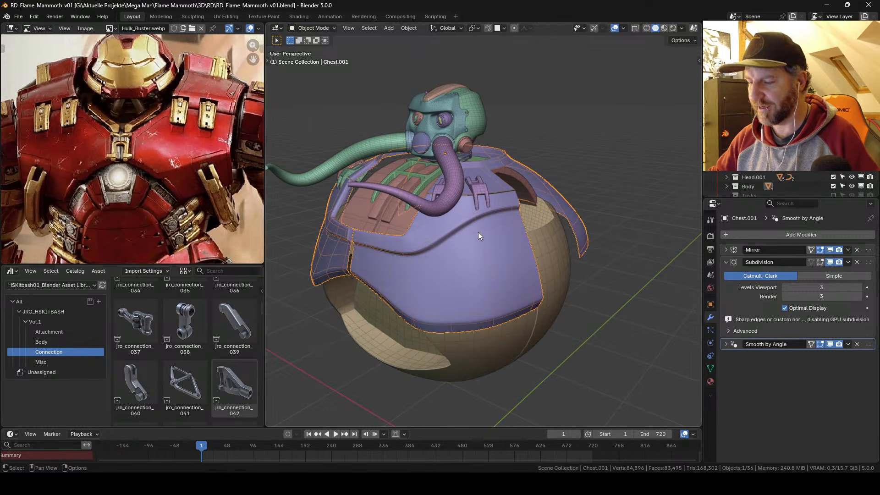
middle_click_drag(477, 232, 542, 243)
key("ctrl+s")
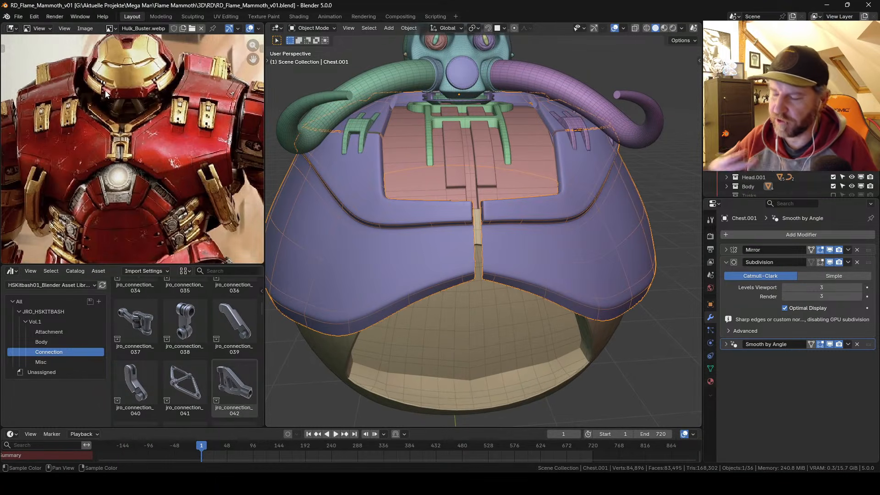
middle_click_drag(548, 228, 495, 210)
scroll(503, 200, "down", 5)
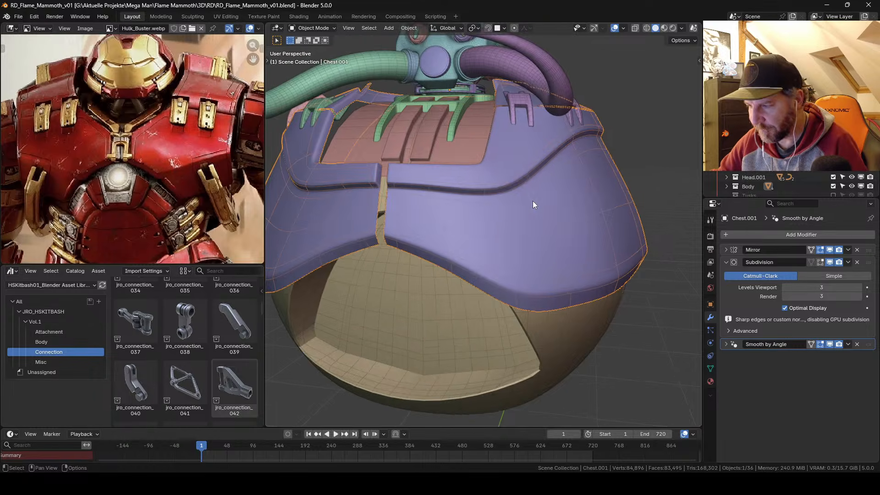
middle_click_drag(579, 221, 582, 224)
scroll(550, 213, "down", 2)
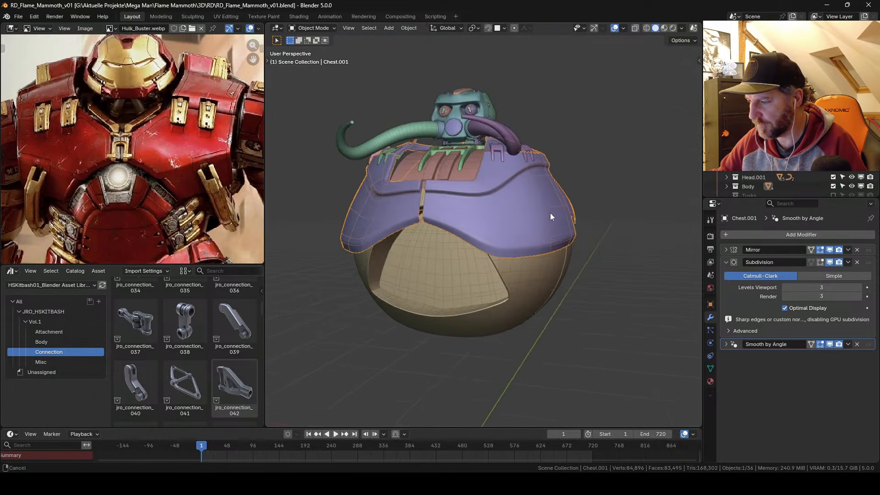
Step: Show the model in rendered shading without the wireframe overlay, save the file and inspect the chest armour's front
left_click(673, 28)
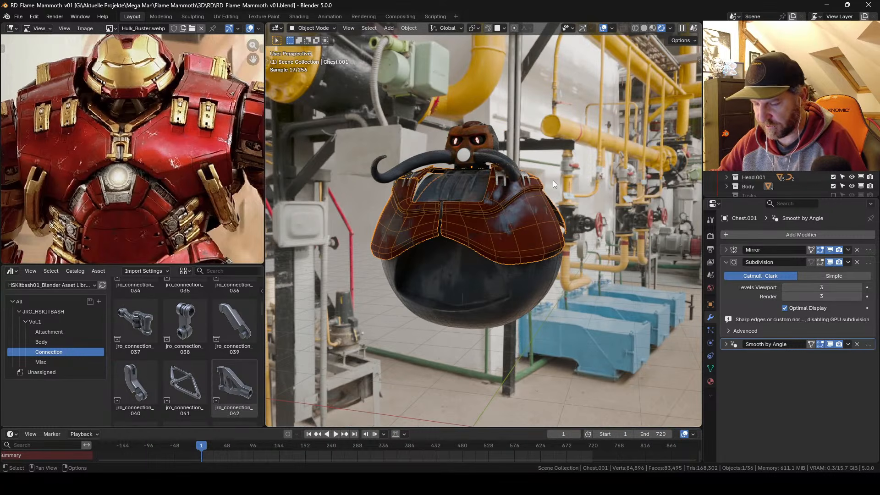
left_click(554, 183)
right_click(554, 182)
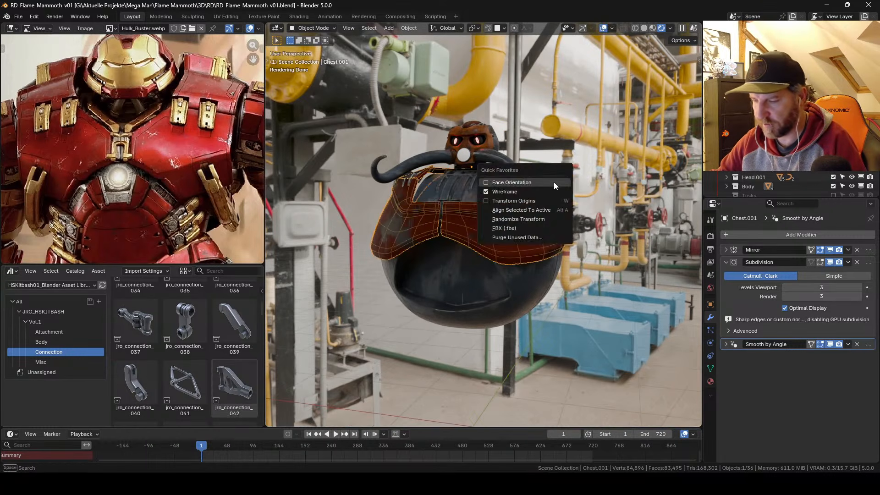
left_click(552, 184)
middle_click_drag(579, 203, 530, 236)
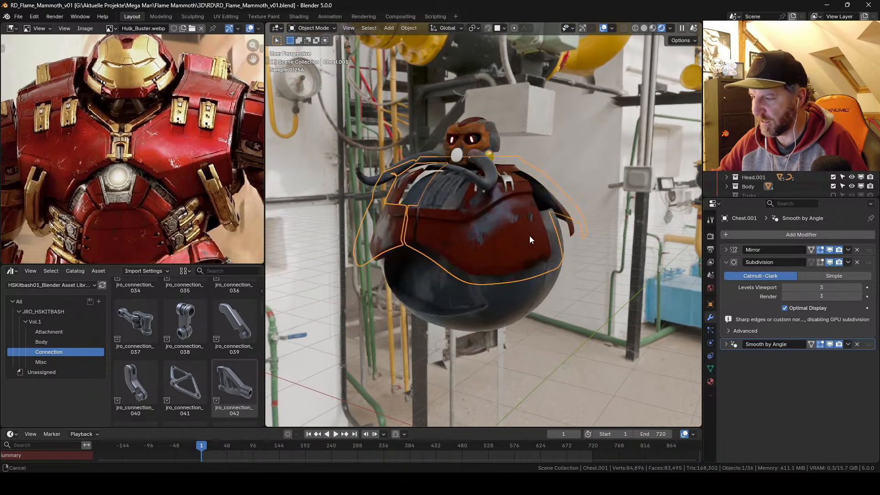
key("ctrl+s")
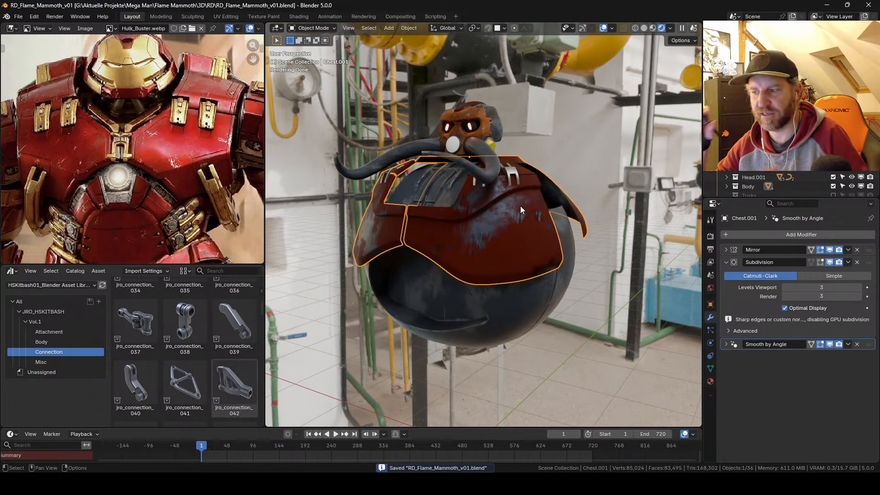
middle_click_drag(510, 207, 547, 211)
key("shift+alt+z")
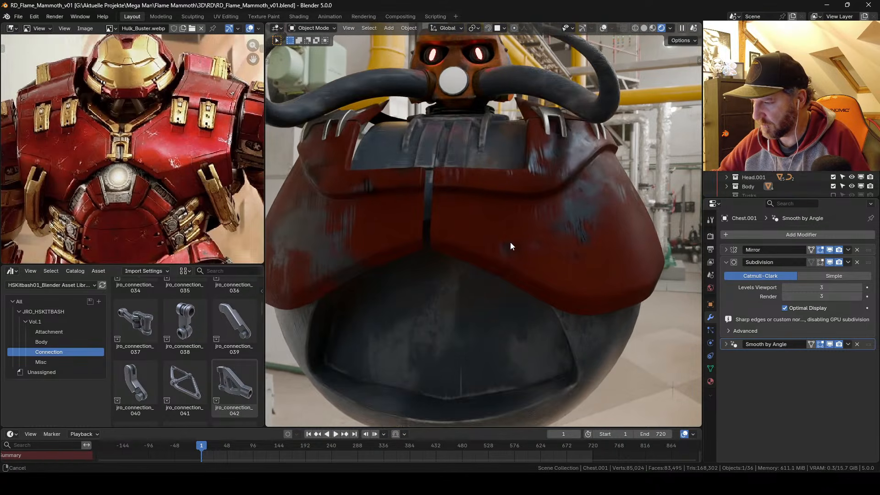
middle_click_drag(511, 243, 473, 210, "ctrl")
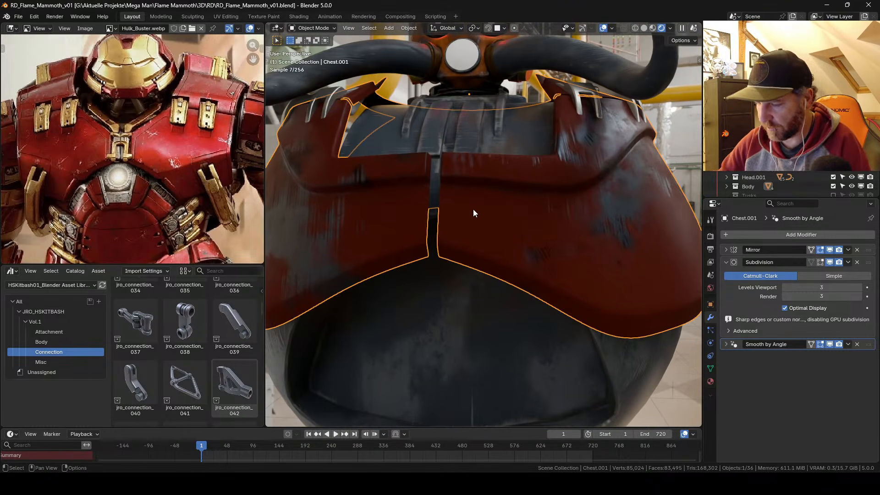
Step: Enlarge the asset browser and show the Screws & Bolts catalogue of the Assets Mechanical library
left_click_drag(72, 265, 71, 151)
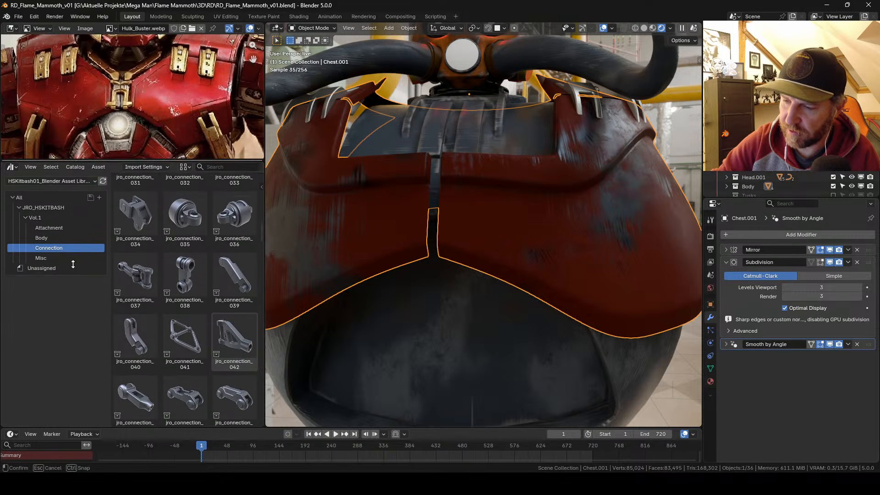
left_click(60, 170)
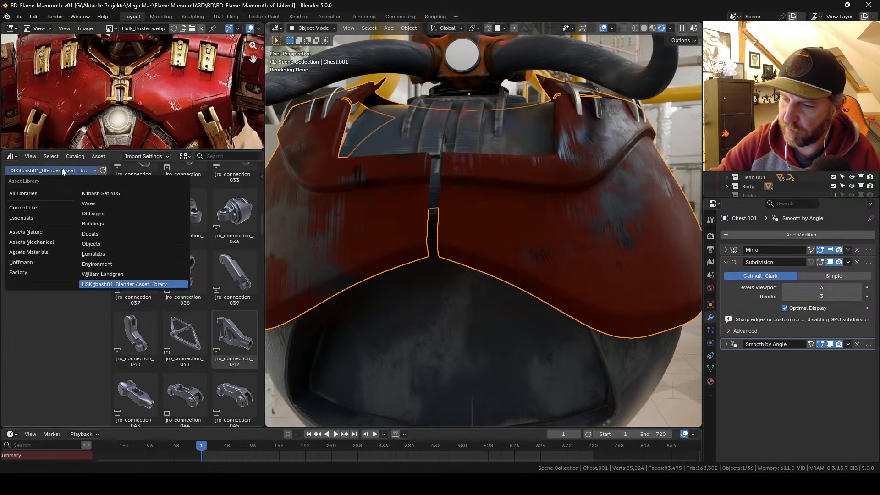
left_click(49, 246)
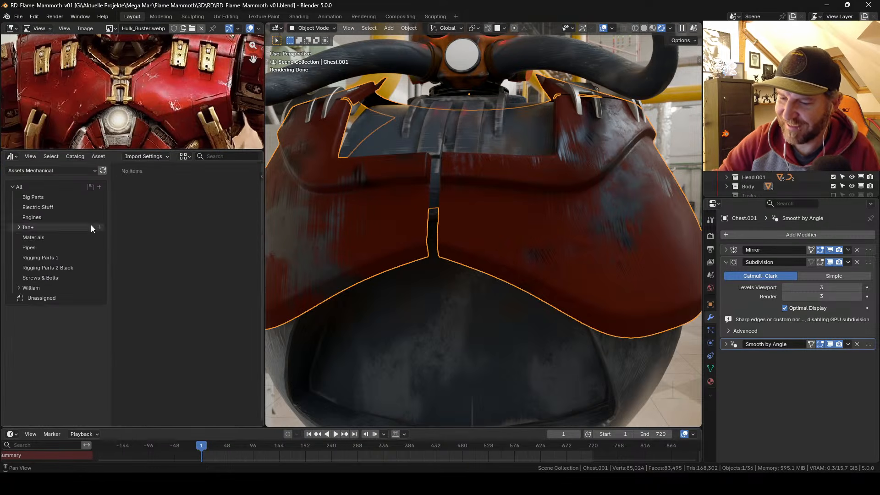
left_click(48, 277)
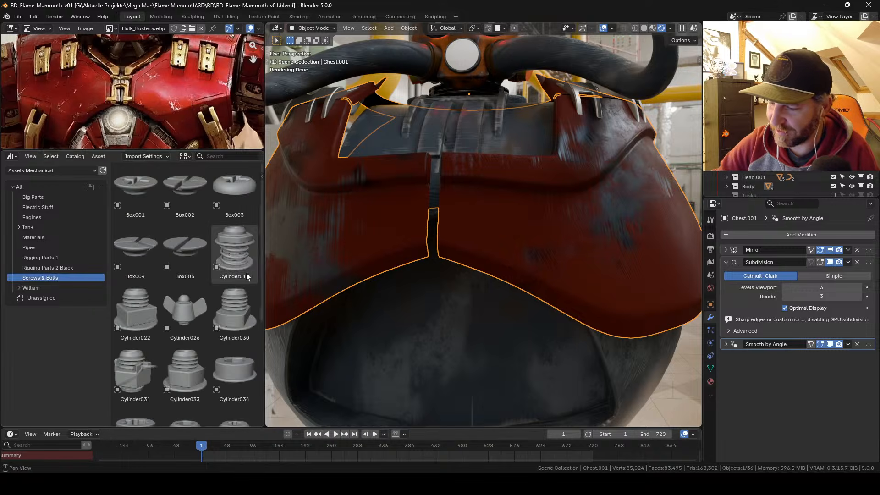
Step: Place the GeoSphere001 bolt on the chest armour beside the lower centre seam and scale it to about 0.3
scroll(246, 273, "down", 2)
scroll(227, 231, "down", 2)
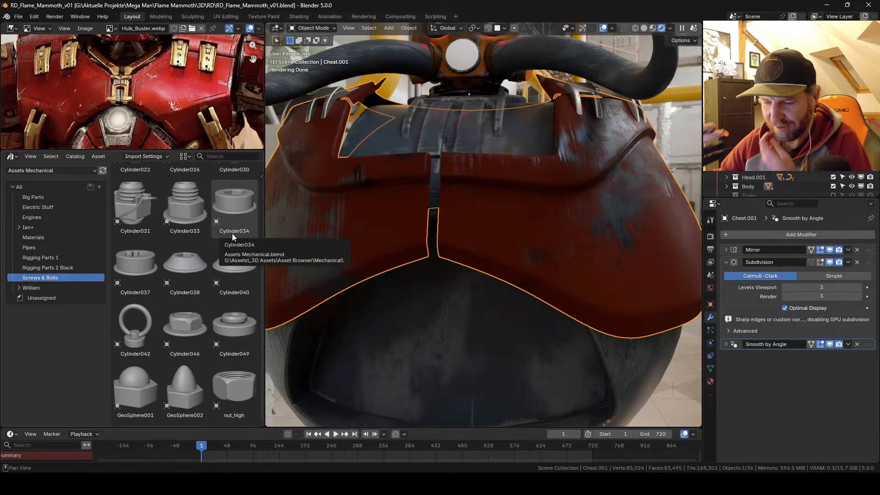
scroll(234, 211, "up", 5)
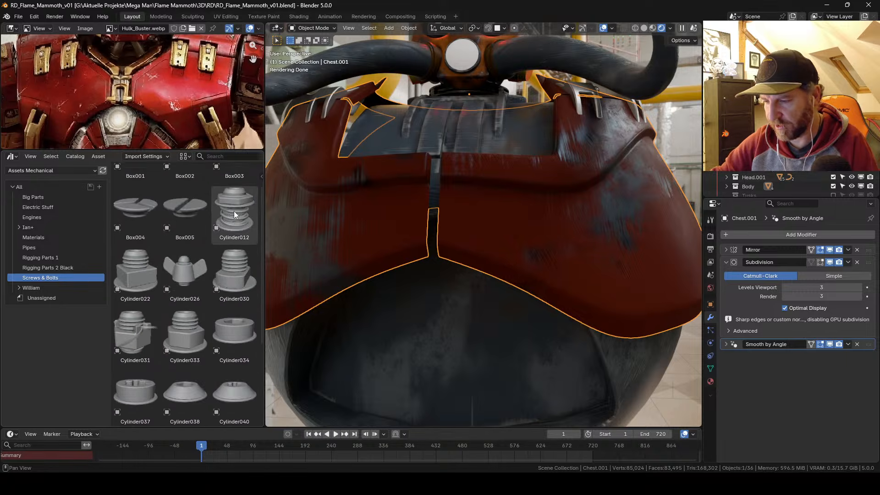
scroll(224, 229, "down", 5)
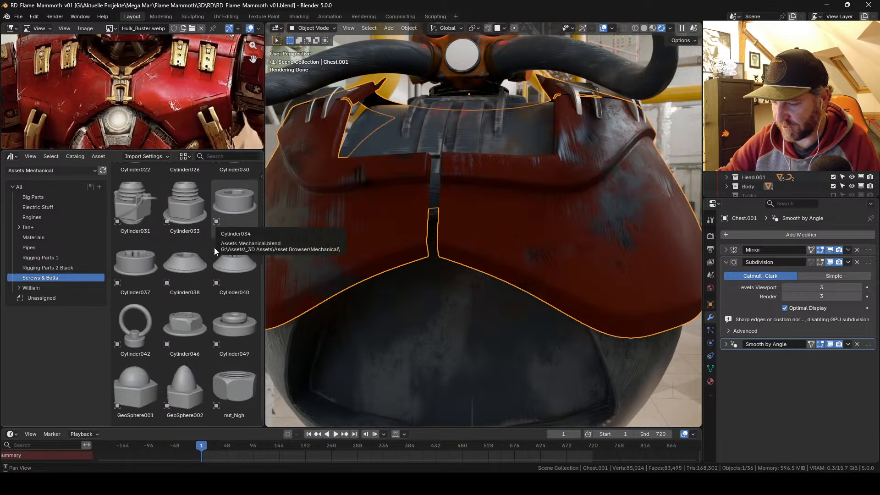
left_click_drag(135, 385, 450, 228)
scroll(476, 237, "up", 2)
key("s")
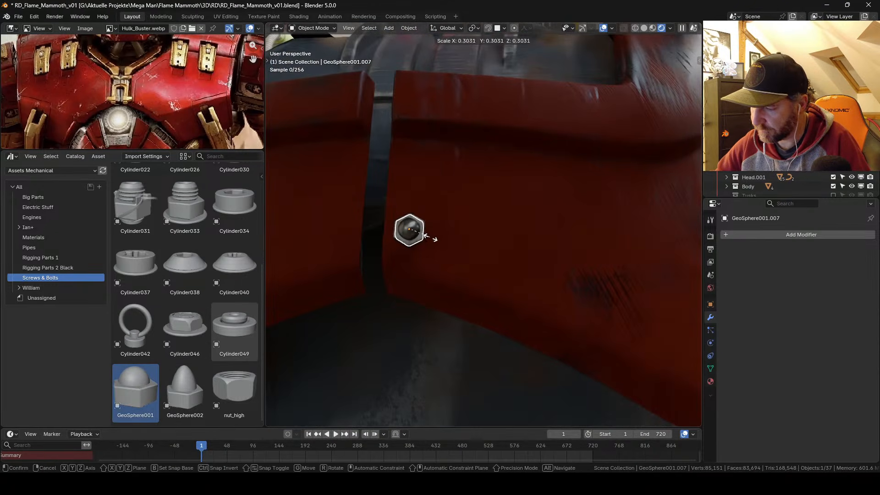
left_click(436, 241)
middle_click_drag(436, 240, 436, 240)
Step: Add two linked duplicates of the bolt above the first one along the centre seam
key("shift+d")
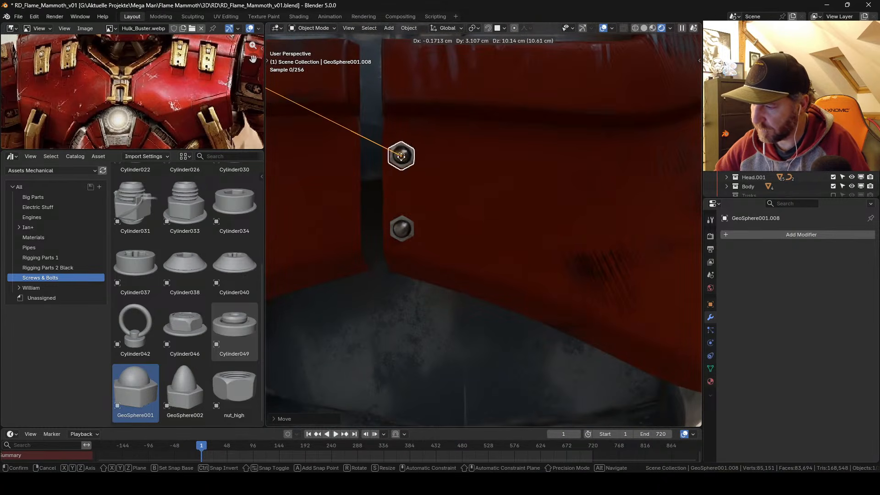
left_click(402, 178)
key("shift+d")
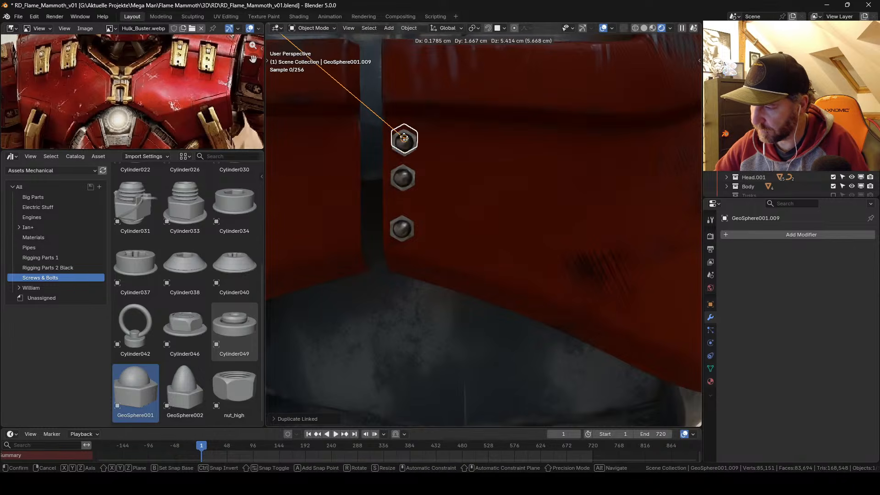
left_click(406, 137)
middle_click_drag(406, 137, 426, 169)
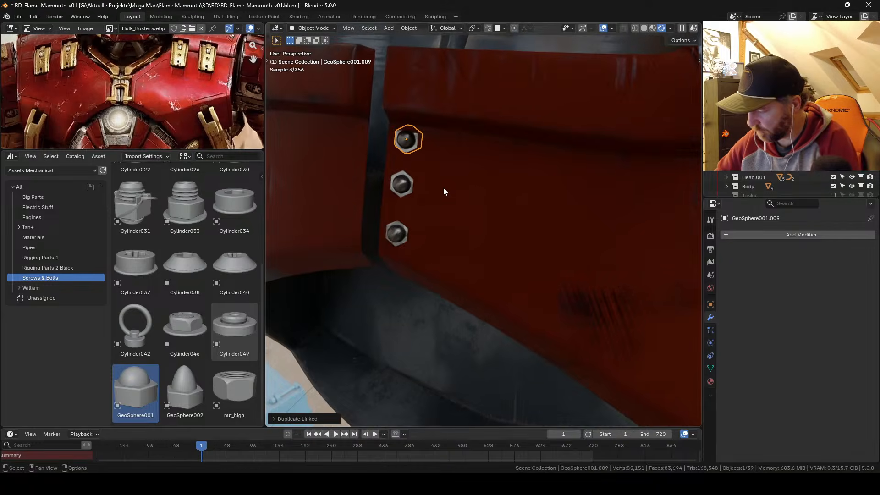
Step: Isolate the uppermost bolt and shift only its origin along local Z down to the base, then return to the full model
key("KP_Divide")
middle_click_drag(483, 139, 529, 209)
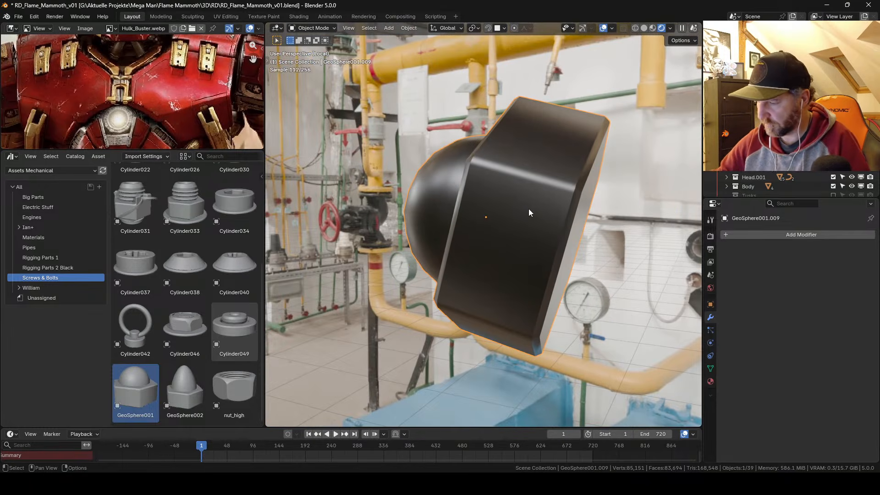
key("shift+KP_1")
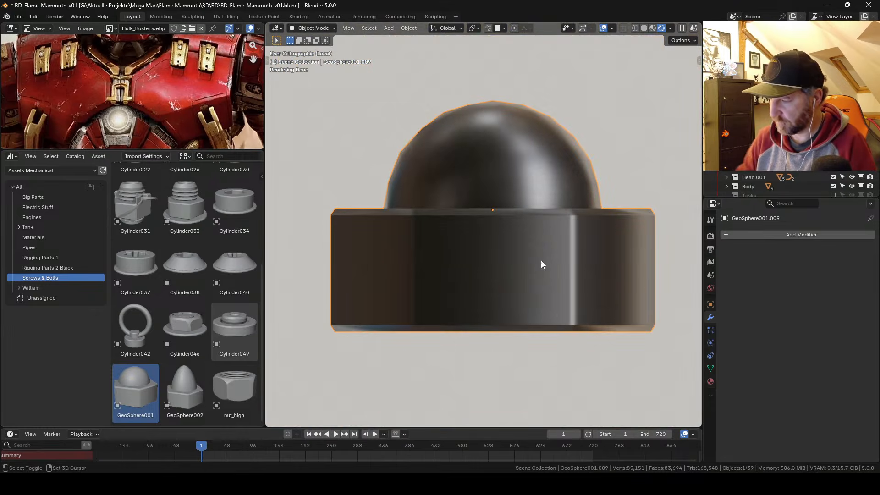
key("g")
key("z")
key("z")
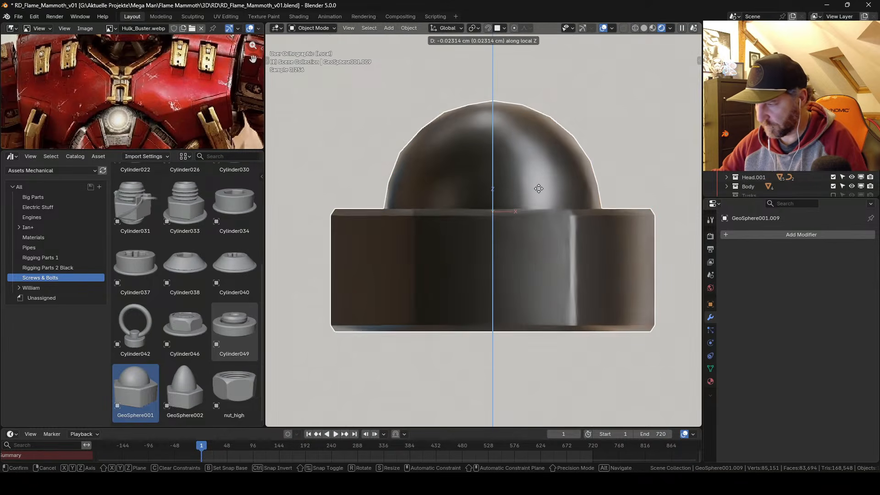
left_click(538, 300)
key("ctrl+period")
key("KP_Divide")
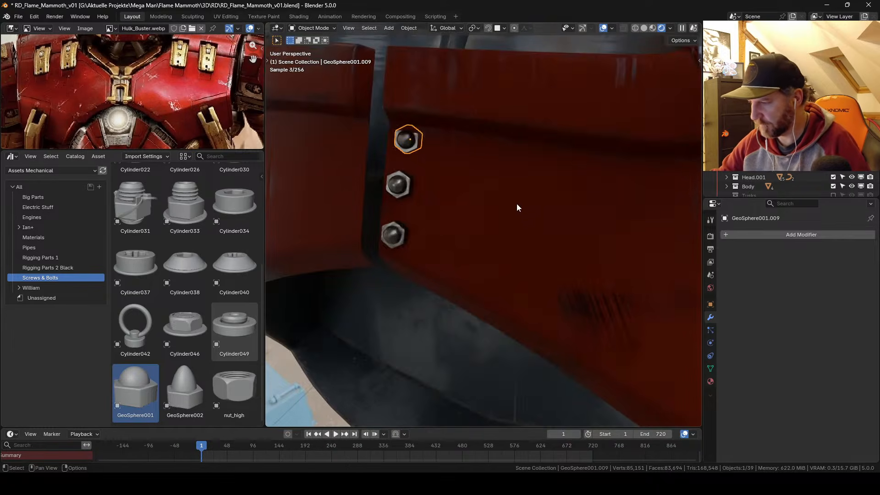
Step: Reposition the three bolts on the armour surface as an evenly spaced vertical row beside the centre seam
middle_click_drag(406, 158, 439, 165, "shift")
key("g")
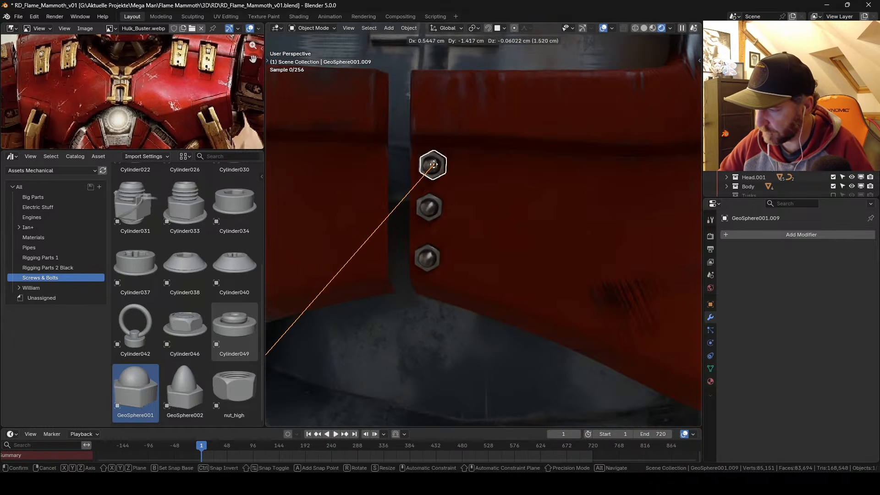
left_click(433, 164)
left_click(431, 209)
key("g")
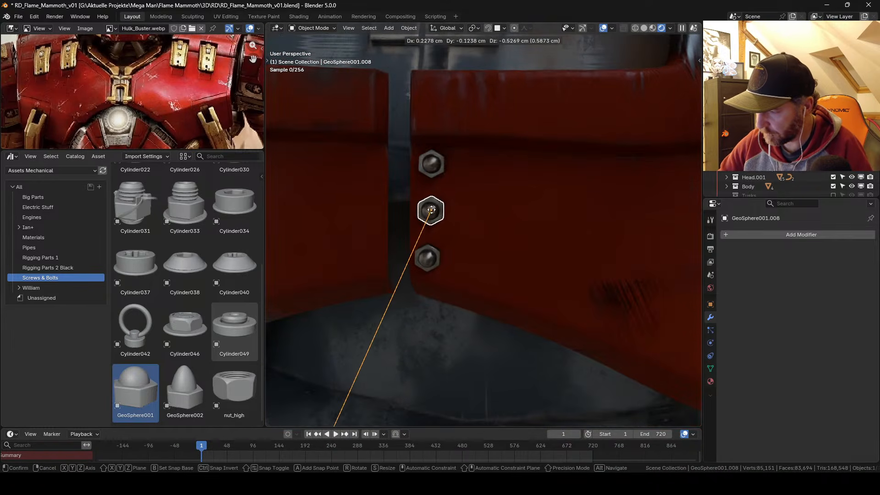
left_click(432, 210)
left_click(430, 256)
key("g")
left_click(432, 253)
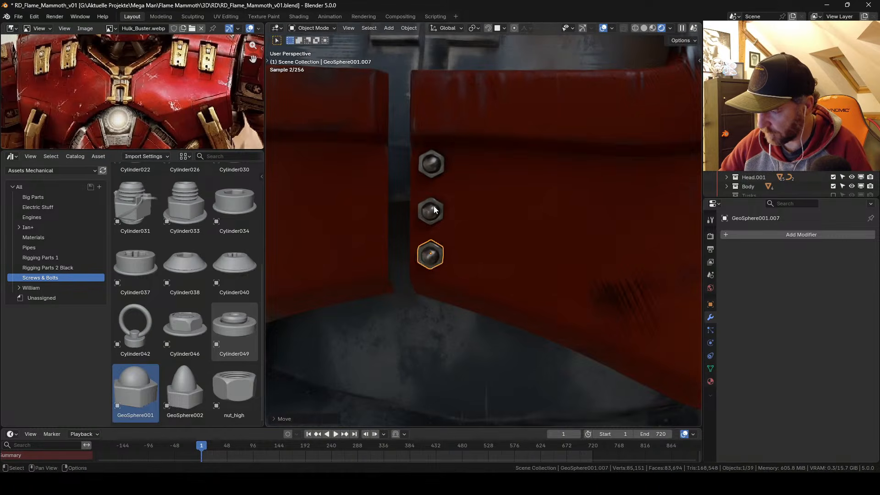
Step: Make linked duplicates of all three bolts and mirror them on X about the 3D Cursor to the seam's other side
left_click(432, 210, "shift")
left_click(433, 164, "shift")
middle_click_drag(433, 164, 455, 161)
left_click(477, 26)
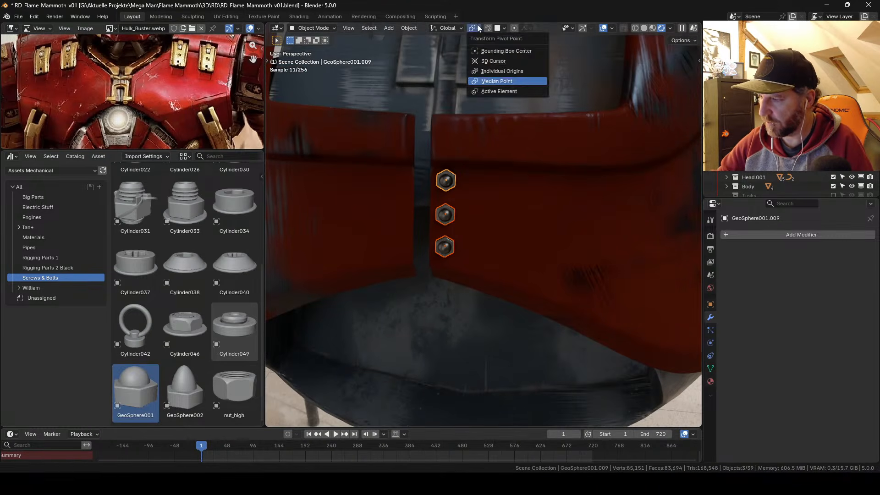
left_click(477, 61)
middle_click_drag(477, 94, 496, 207)
key("shift+d")
right_click(482, 218)
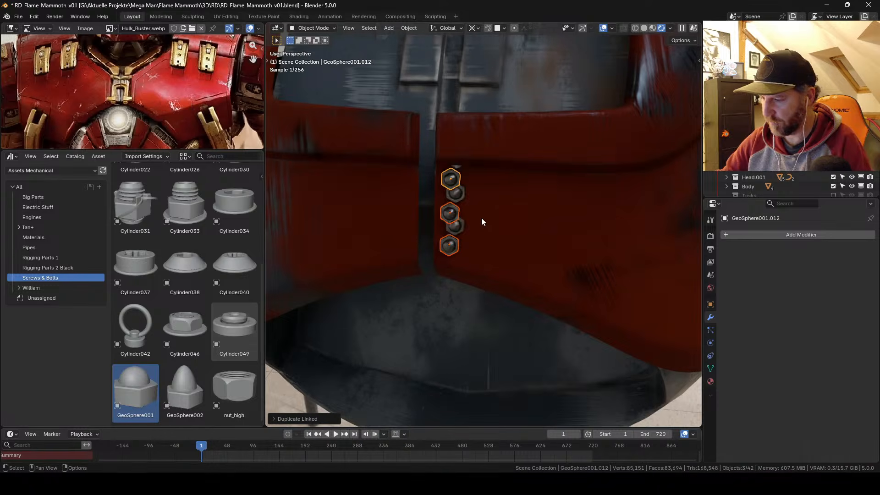
key("ctrl+m")
key("x")
left_click(460, 239)
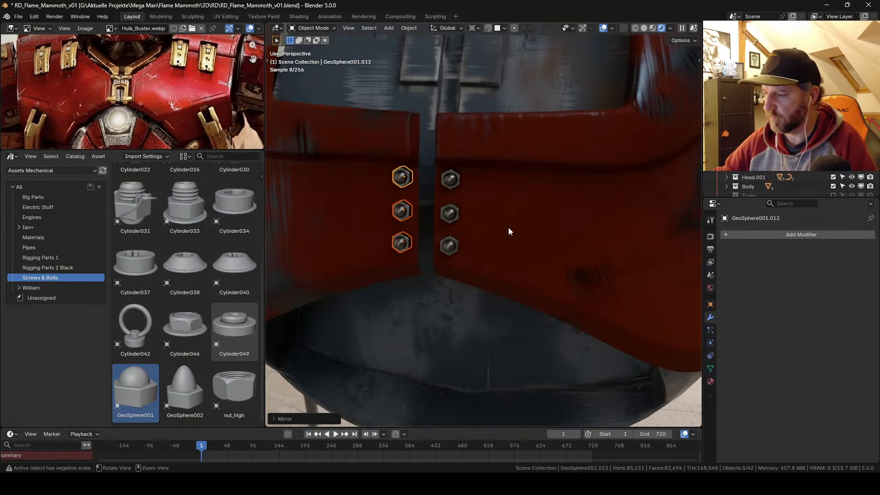
Step: Link the belly's material to the bolts and save the file
scroll(513, 229, "down", 6)
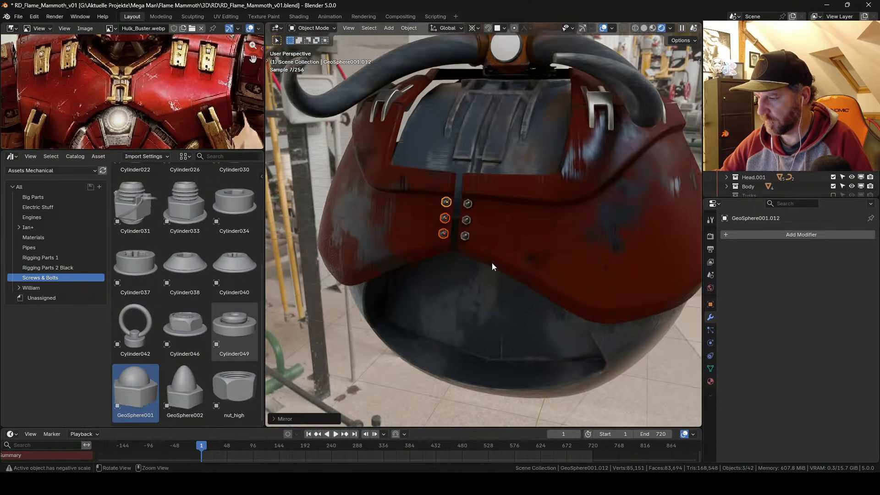
scroll(499, 211, "up", 5)
left_click(453, 252)
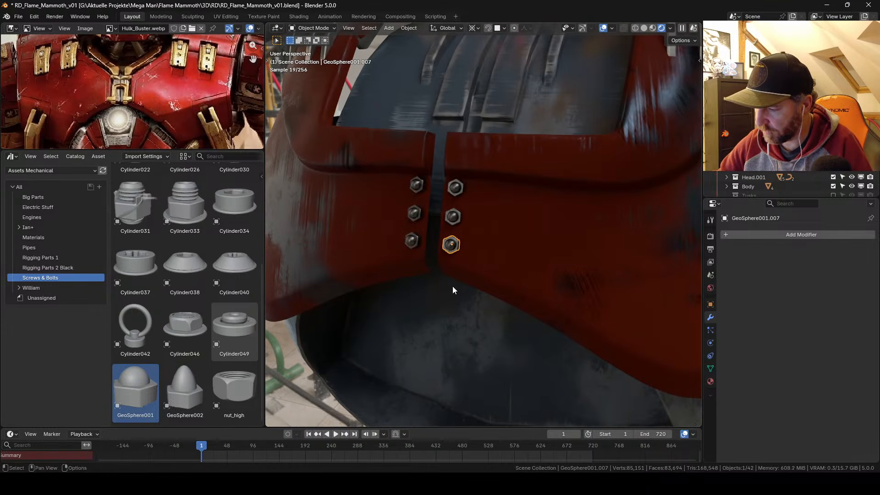
left_click(455, 293, "shift")
key("ctrl+l")
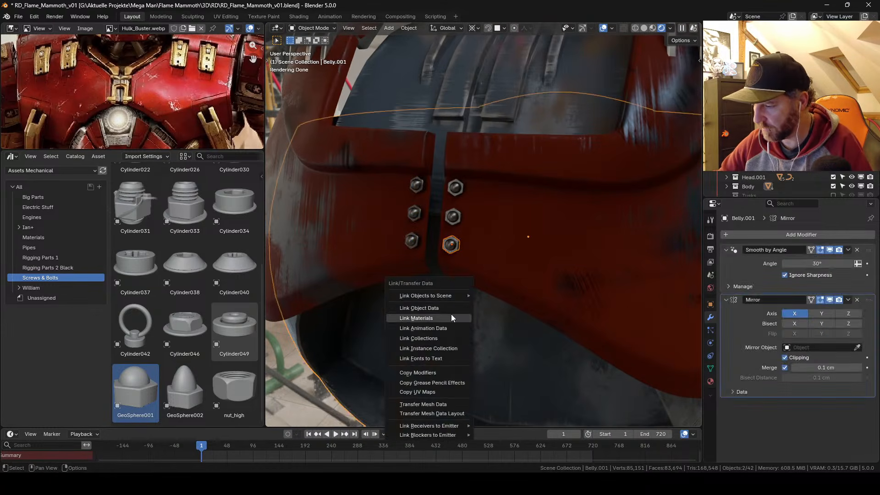
left_click(451, 315)
middle_click_drag(471, 212, 462, 245, "ctrl")
key("ctrl+s")
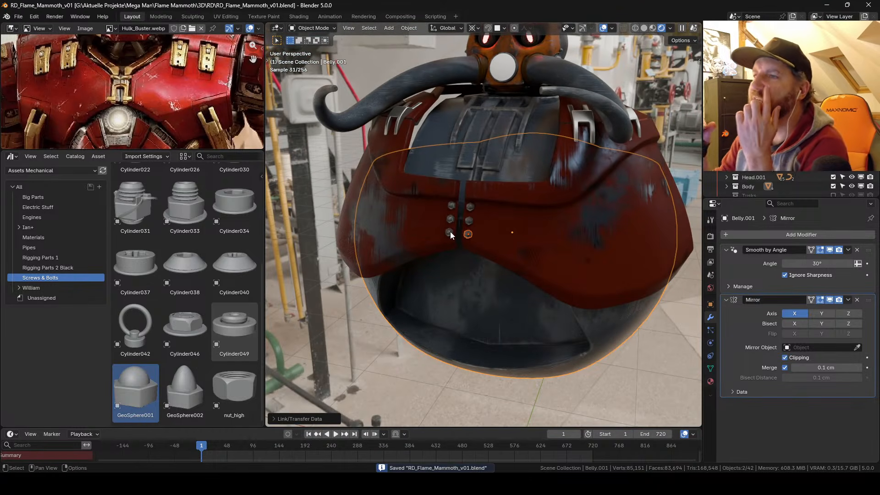
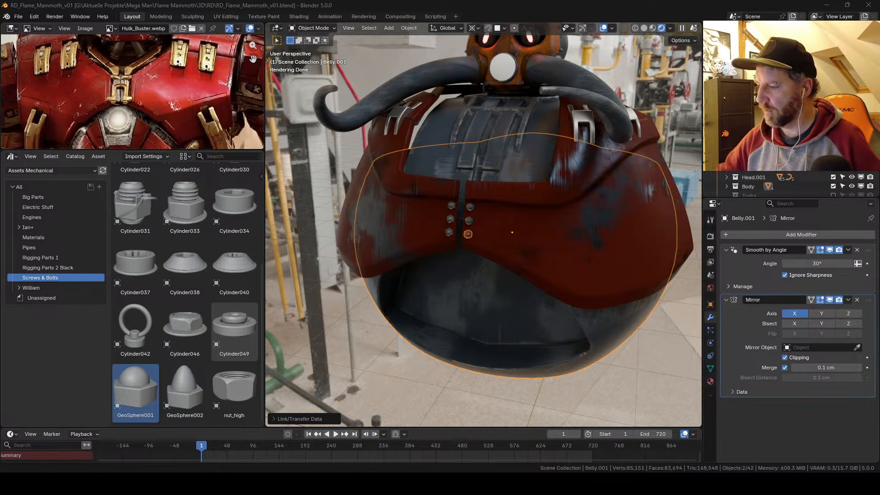
Step: Inspect the bolts on the chest without overlays and delete the middle bolt on each side of the seam
middle_click_drag(513, 183, 511, 247)
scroll(510, 246, "up", 5)
middle_click_drag(478, 205, 381, 203)
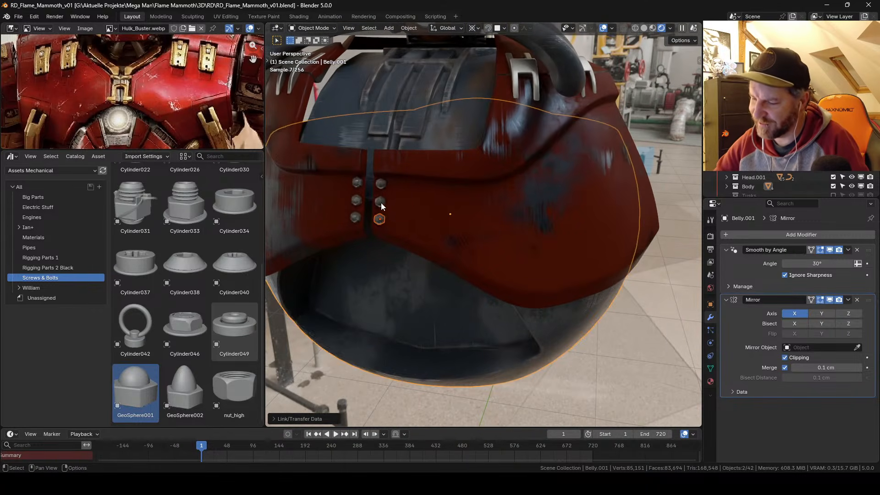
left_click(380, 201)
left_click(356, 201, "shift")
scroll(465, 218, "down", 8)
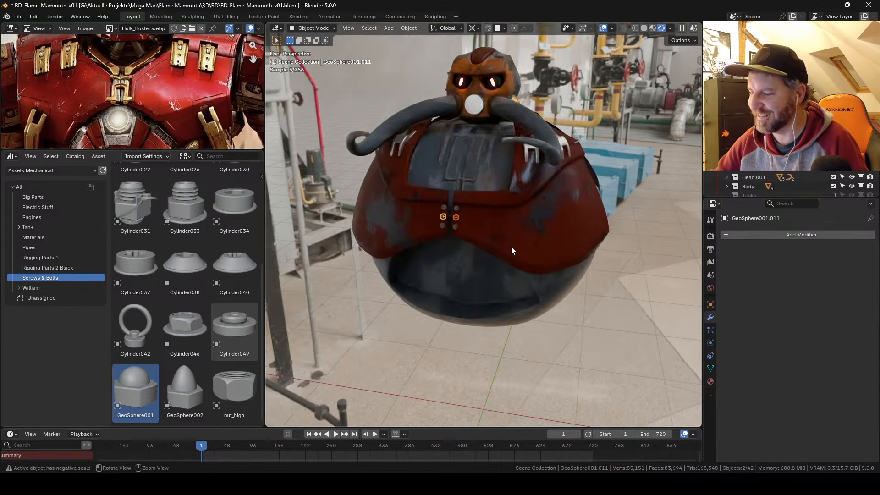
key("shift+alt+z")
middle_click_drag(502, 232, 460, 201)
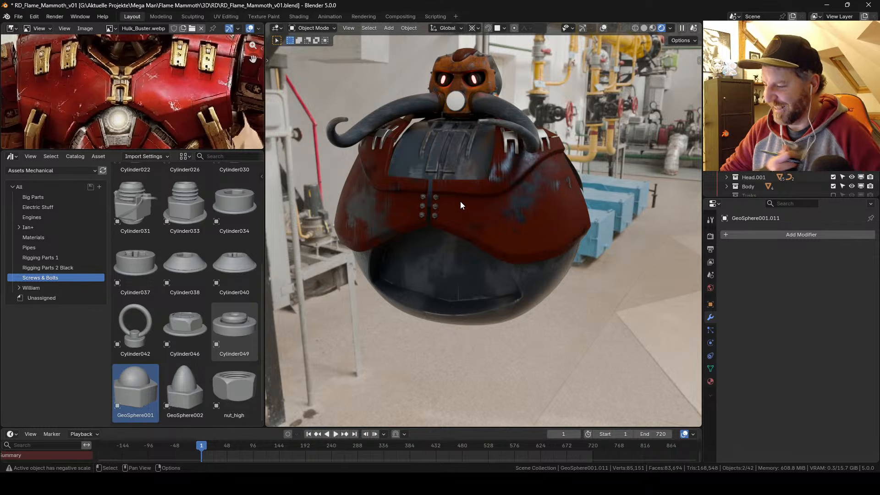
key("shift+alt+z")
scroll(441, 227, "up", 4)
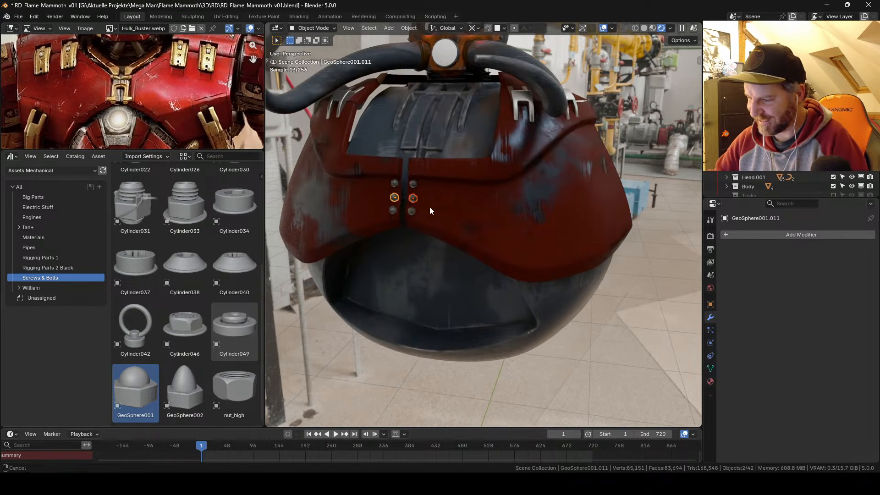
key("Delete")
Step: Scale the shared bolt mesh to about 0.56 around its Median Point in Edit Mode and check the chest from the front
scroll(441, 206, "up", 5)
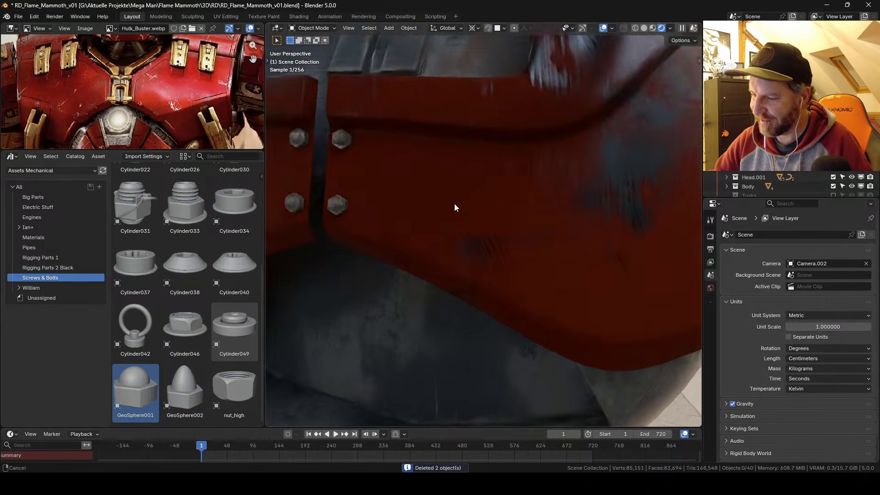
middle_click_drag(455, 203, 557, 212, "shift")
left_click(444, 150)
key("Tab")
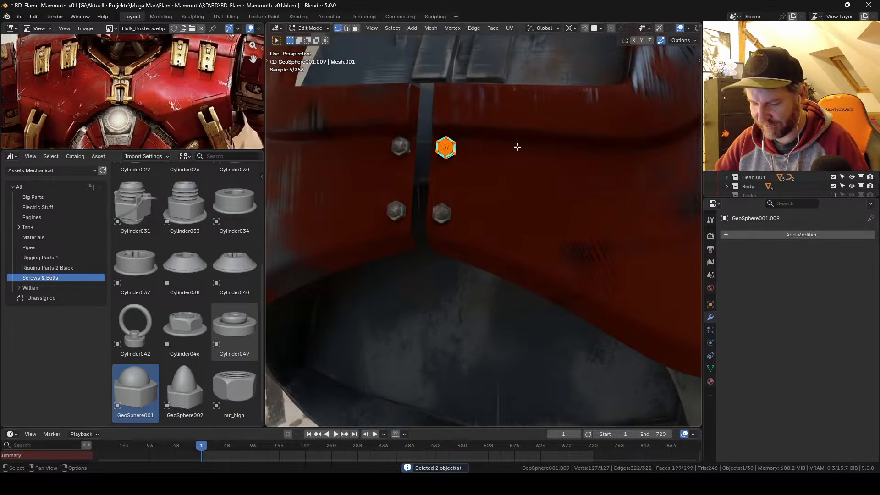
key("s")
right_click(510, 147)
left_click(571, 29)
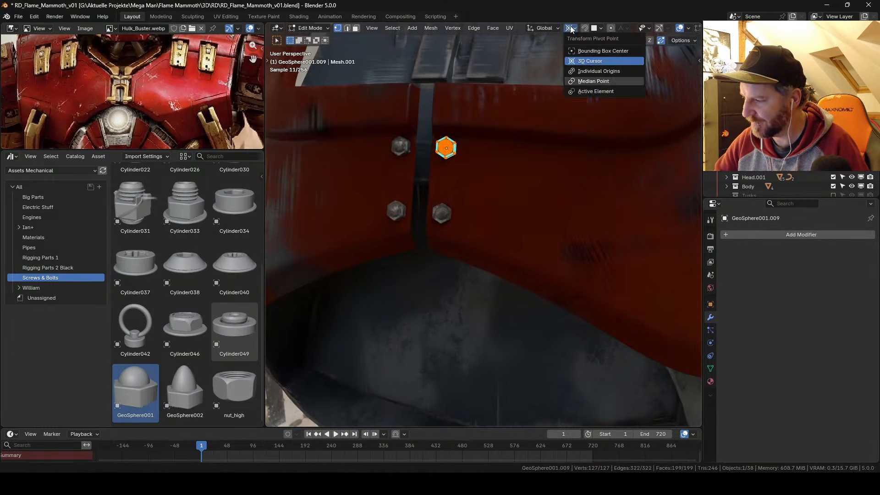
left_click(593, 81)
key("s")
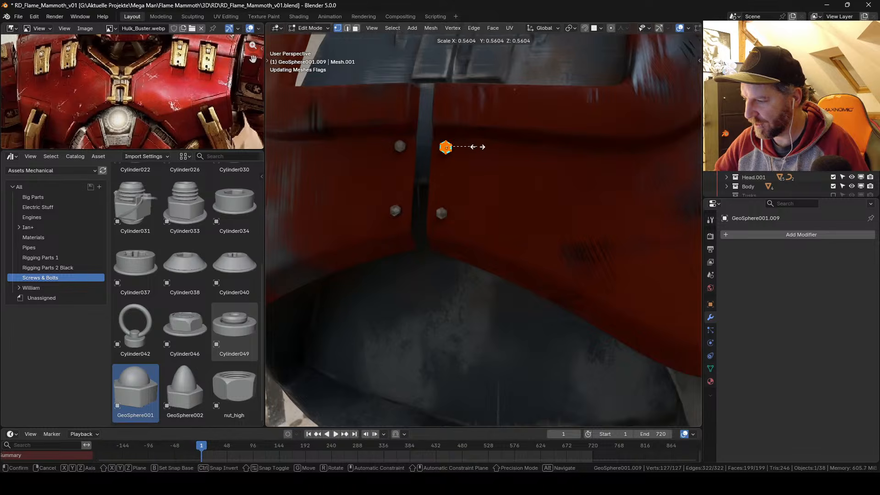
left_click(480, 143)
key("Tab")
scroll(486, 151, "down", 5)
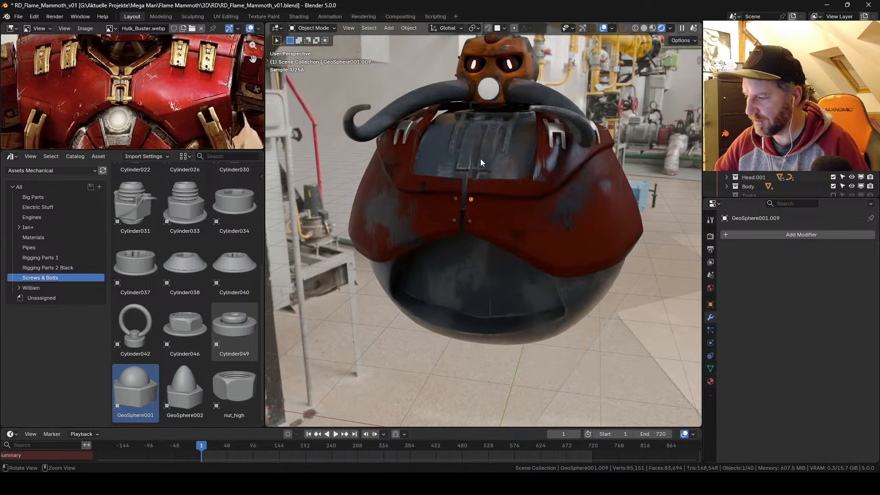
middle_click_drag(478, 209, 444, 186)
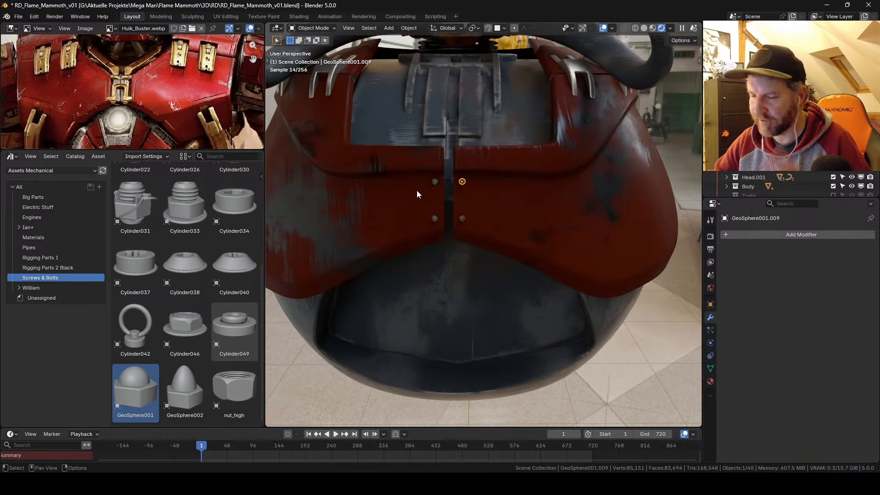
Step: Show the Connector frames catalogue of the Kitbash Set 405 asset library
left_click(55, 170)
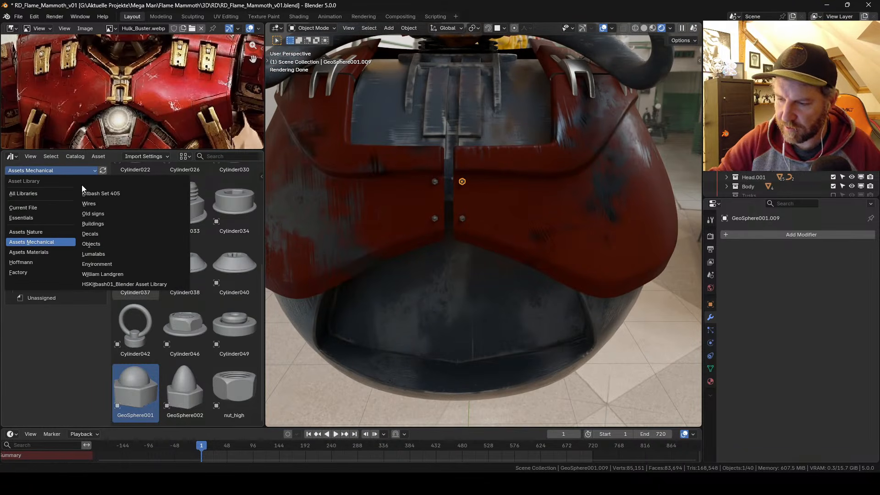
left_click(109, 193)
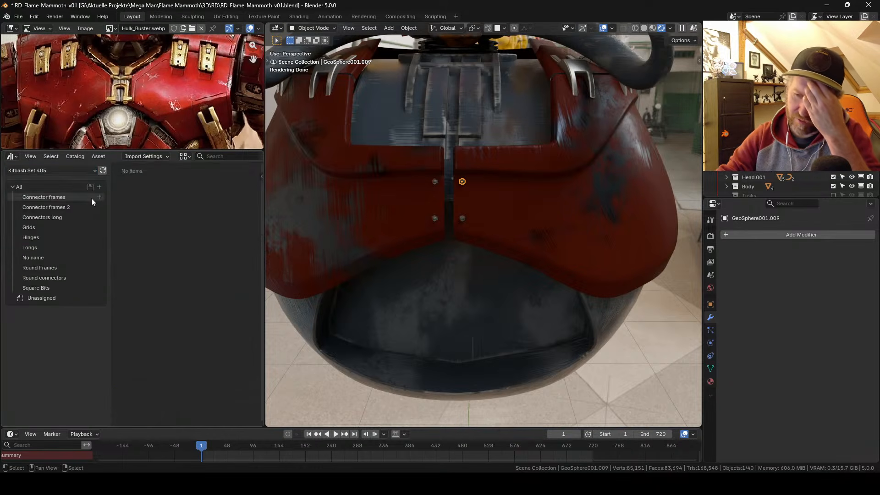
left_click(91, 198)
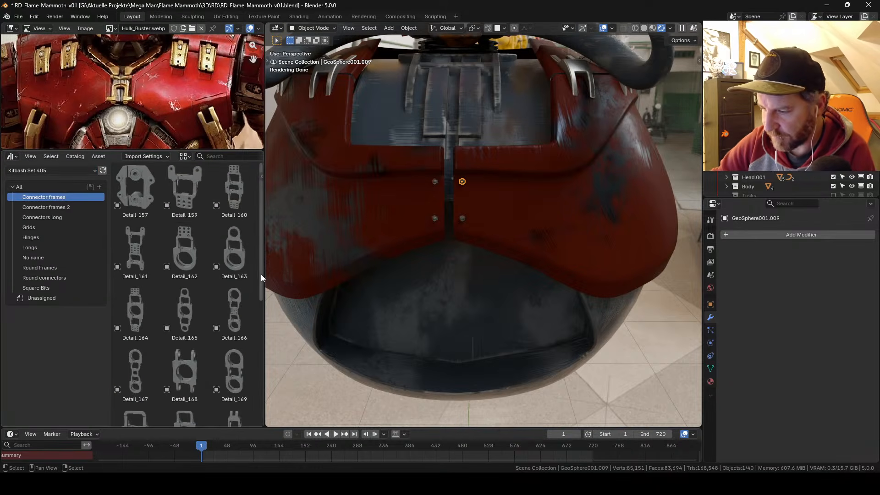
Step: Look through the Connector frames, Connector frames 2, Connectors long, Grids and Hinges catalogues for a part suited to the chest seam
scroll(260, 274, "down", 3)
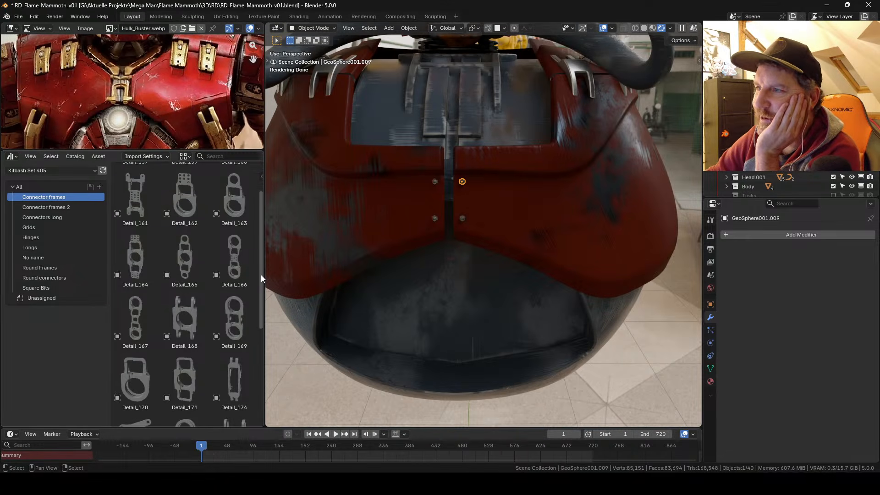
scroll(260, 275, "down", 1)
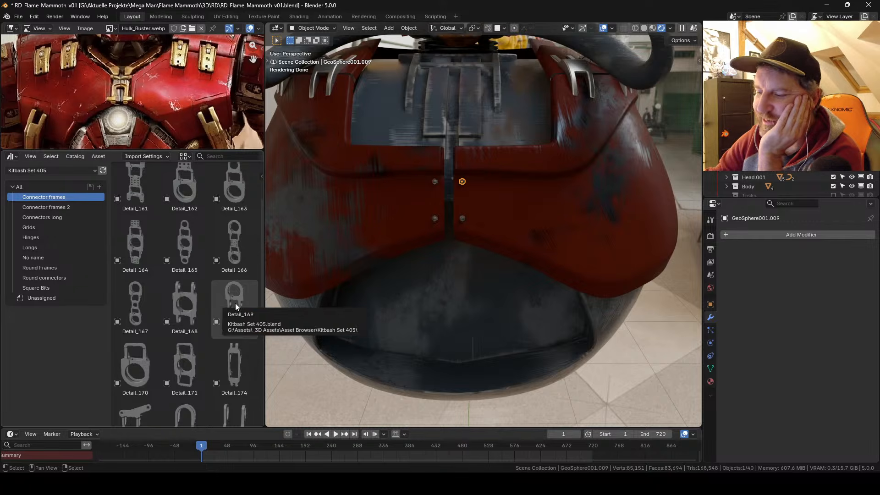
scroll(261, 274, "down", 5)
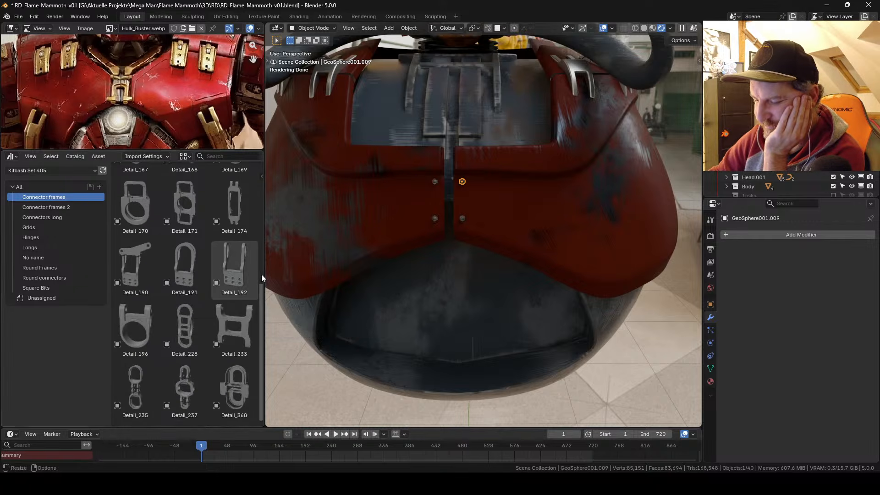
left_click(70, 207)
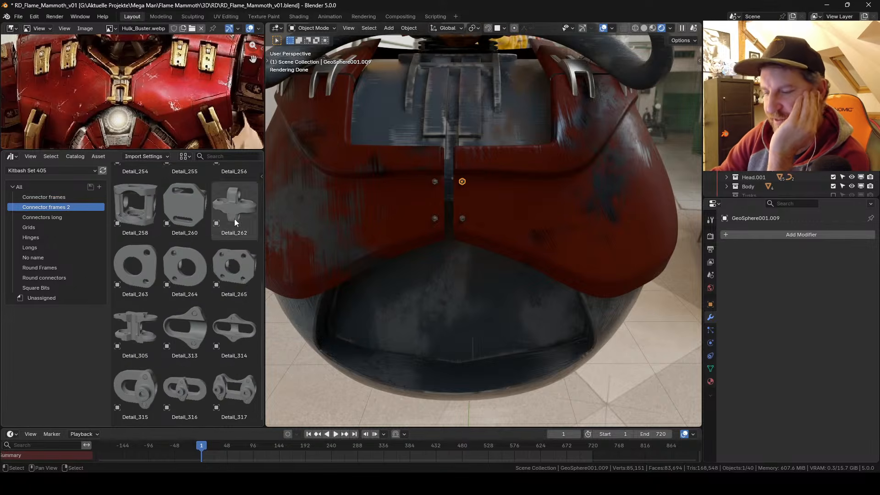
scroll(260, 292, "up", 6)
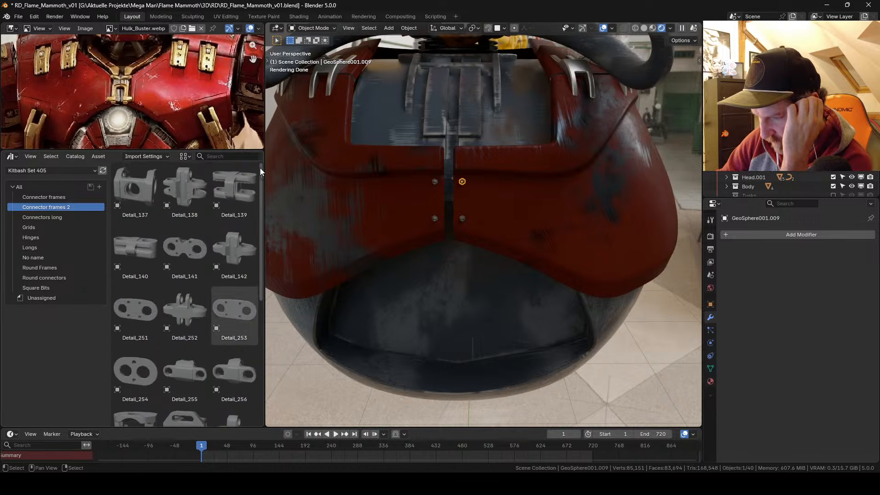
left_click(63, 218)
left_click(56, 227)
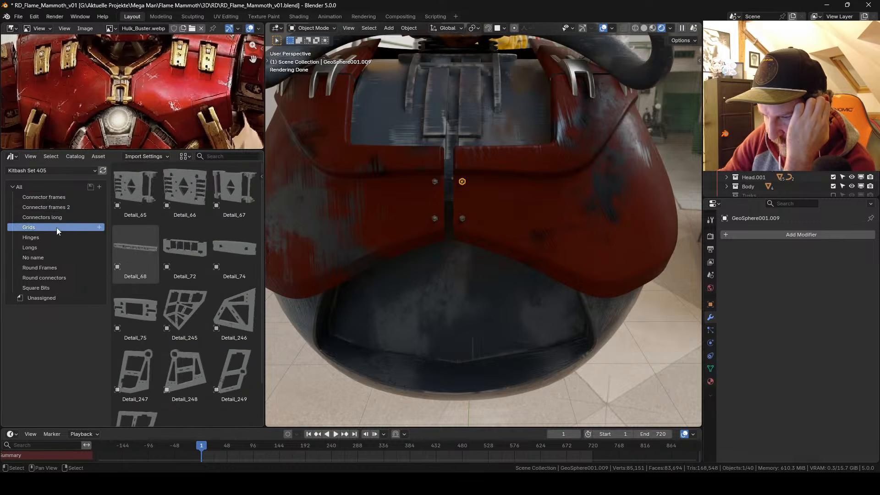
left_click(51, 236)
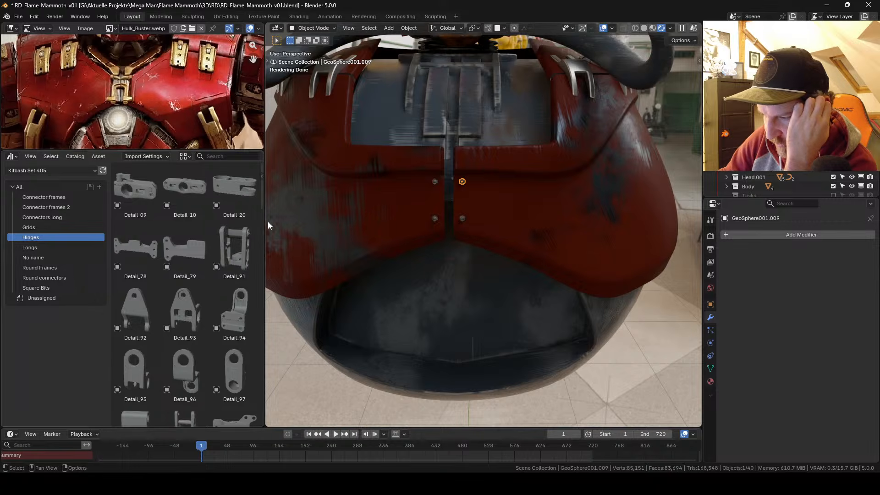
scroll(261, 200, "down", 10)
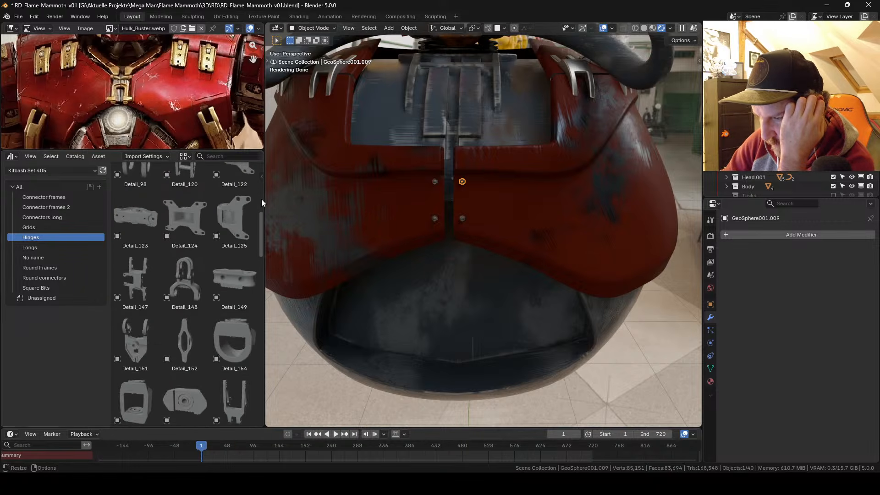
scroll(261, 199, "up", 1)
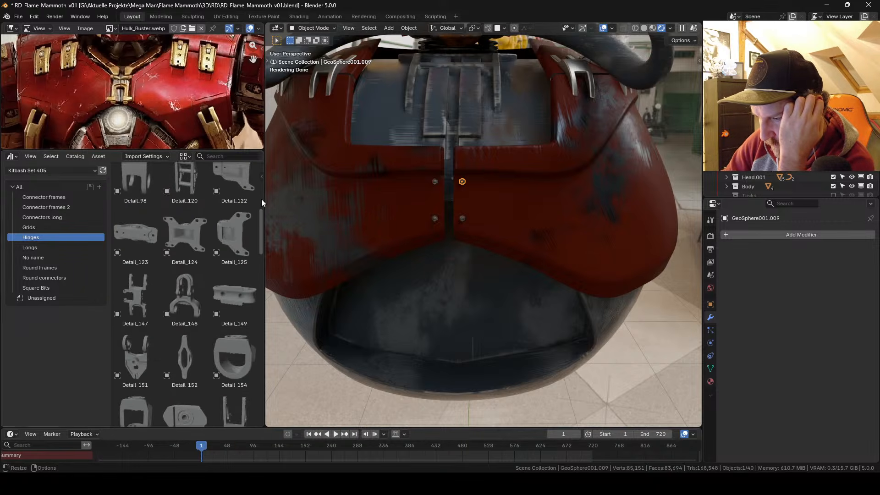
scroll(261, 199, "down", 10)
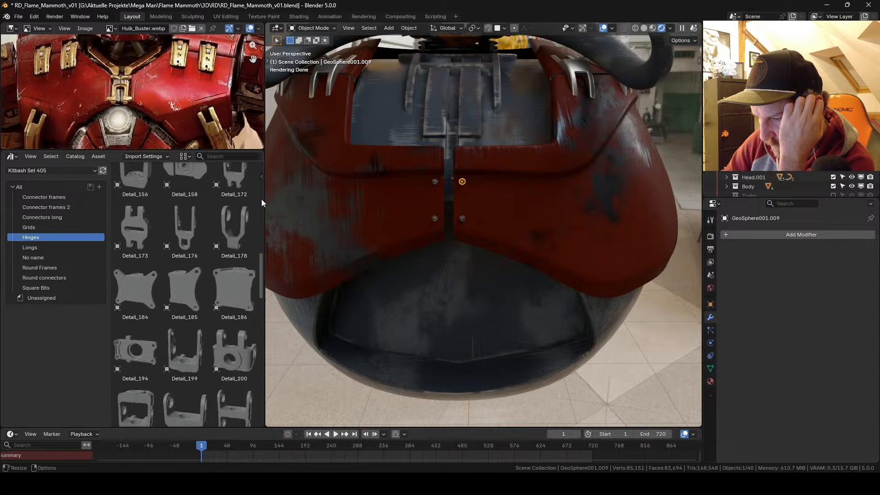
Step: Try the Detail_184 hinge plate resized on the chest, view it from another angle and delete it
left_click_drag(136, 286, 517, 223)
key("s")
left_click(582, 233)
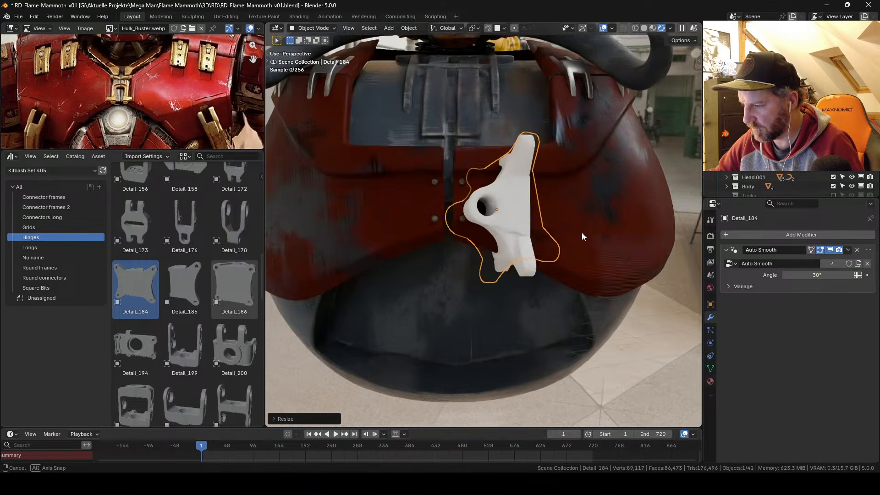
middle_click_drag(583, 233, 528, 222)
key("Delete")
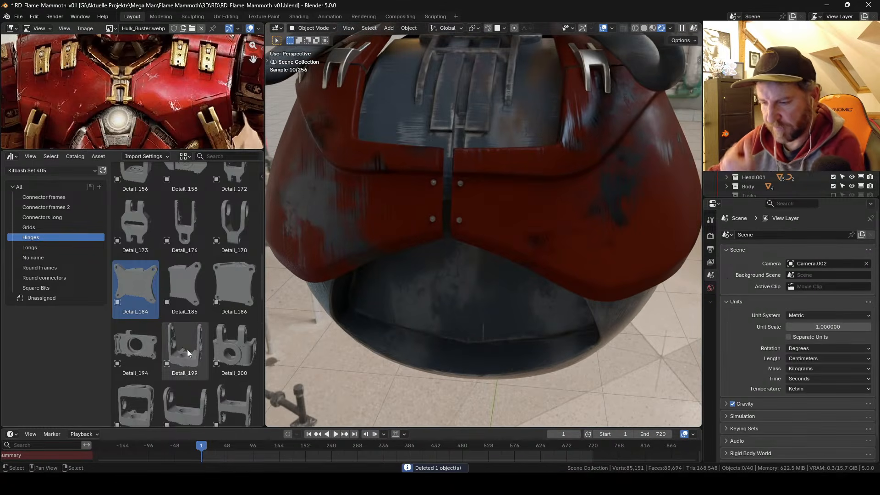
Step: Place Detail_297 from the Hinges catalogue on the chest seam, resize it and clear its rotation
scroll(224, 256, "down", 3)
scroll(225, 260, "down", 5)
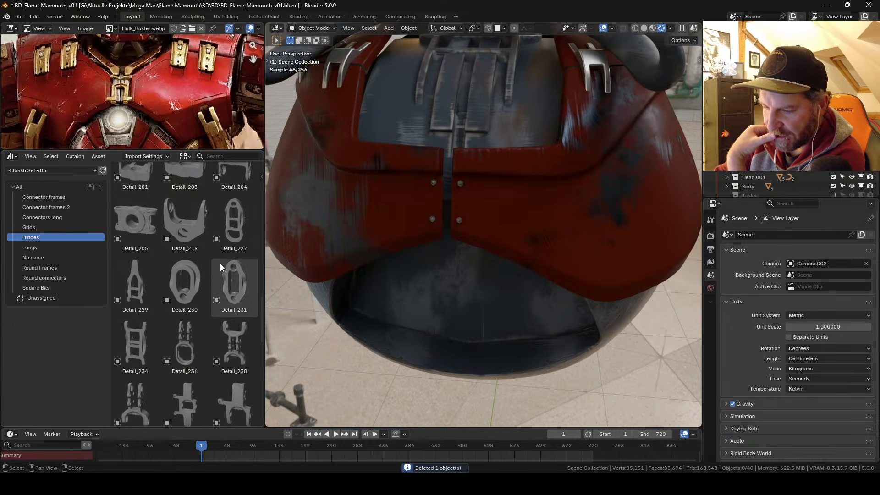
scroll(224, 284, "down", 8)
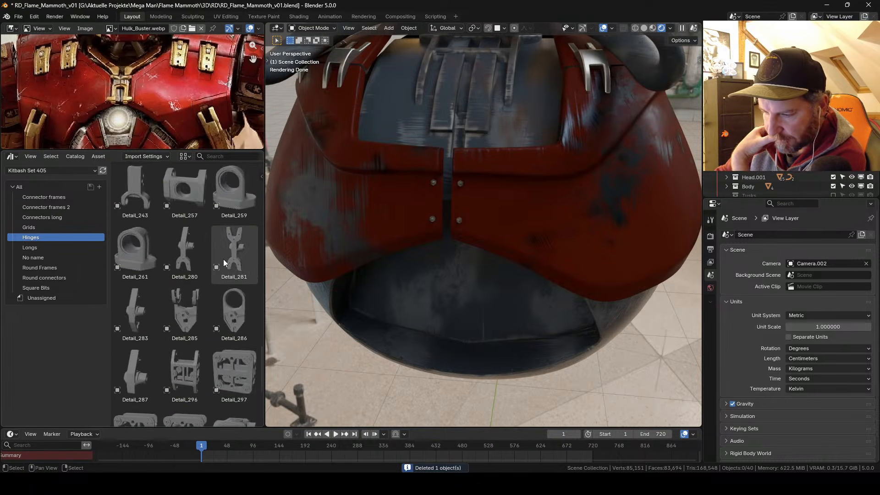
scroll(222, 332, "down", 4)
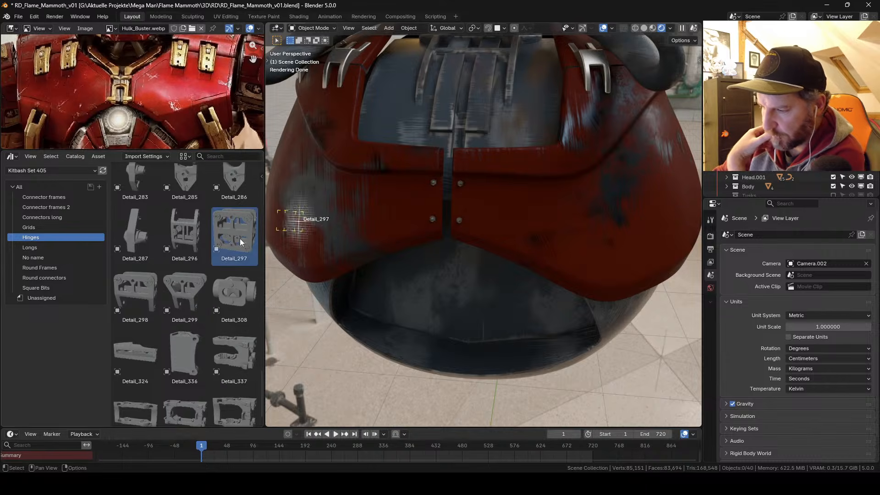
left_click_drag(240, 239, 504, 233)
key("s")
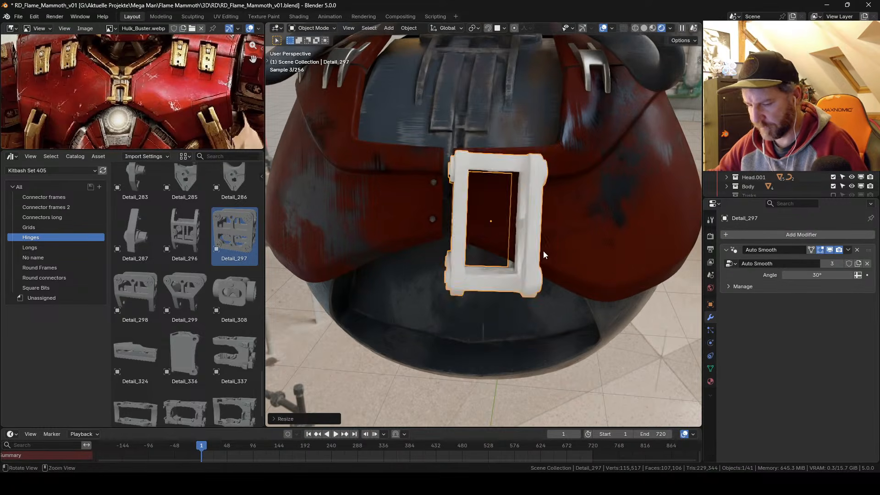
left_click(543, 251)
key("alt+r")
Step: In the right side view, tilt the Detail_297 frame about -20.6° on X, scale it by about 0.45 and move it against the chest armour
middle_click_drag(553, 257, 490, 246)
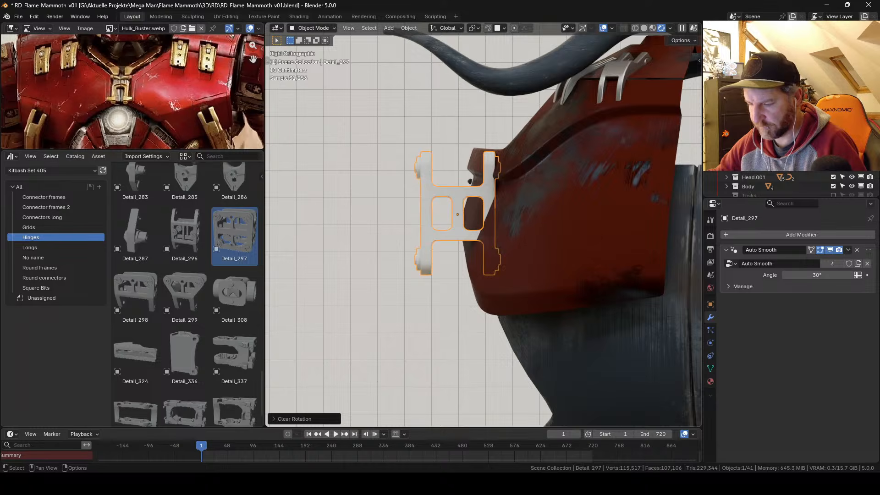
key("r")
left_click(510, 222)
key("g")
left_click(536, 218)
key("s")
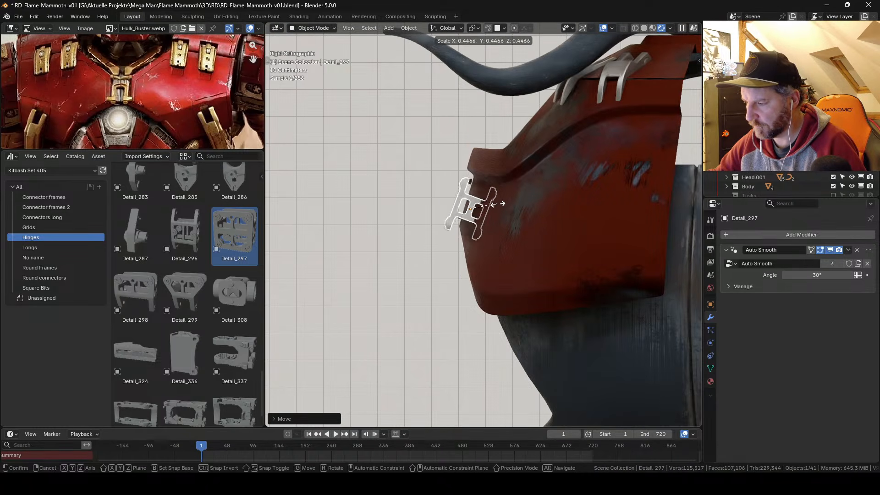
left_click(495, 204)
key("g")
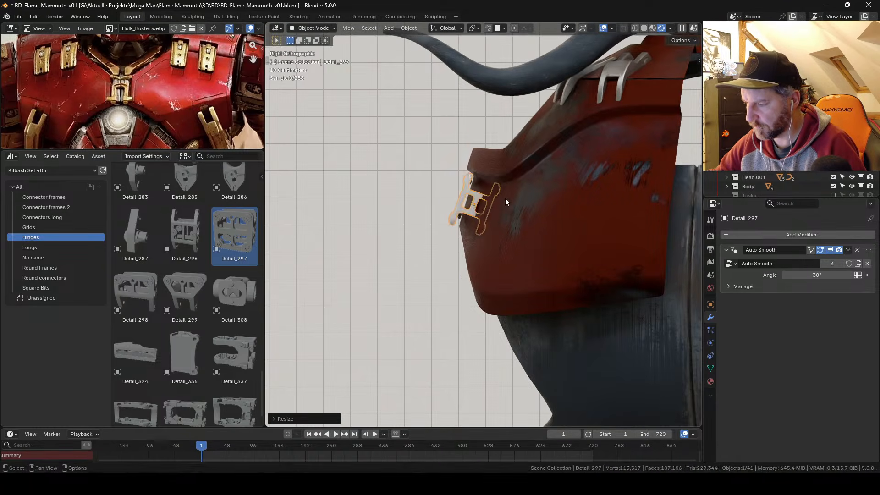
left_click(507, 200)
Step: Centre the Detail_297 frame by setting its X location to 0 cm
middle_click_drag(507, 201, 527, 241)
key("n")
left_click(642, 76)
type("0")
key("Return")
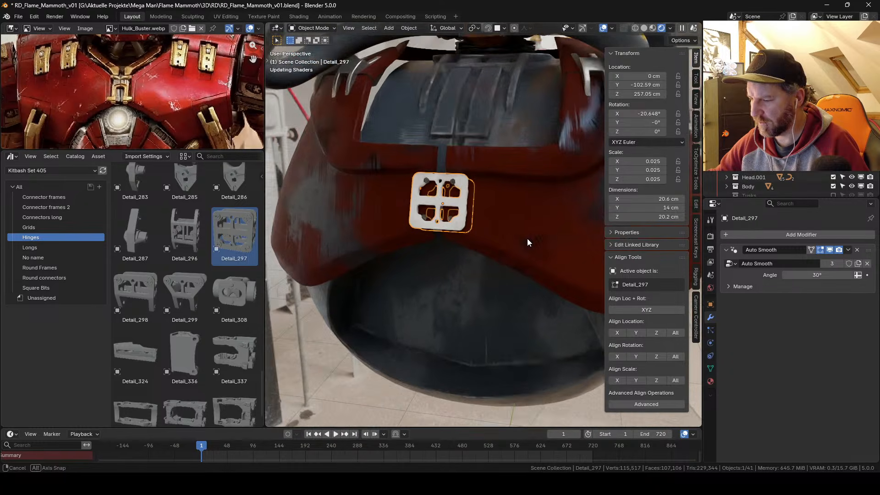
key("n")
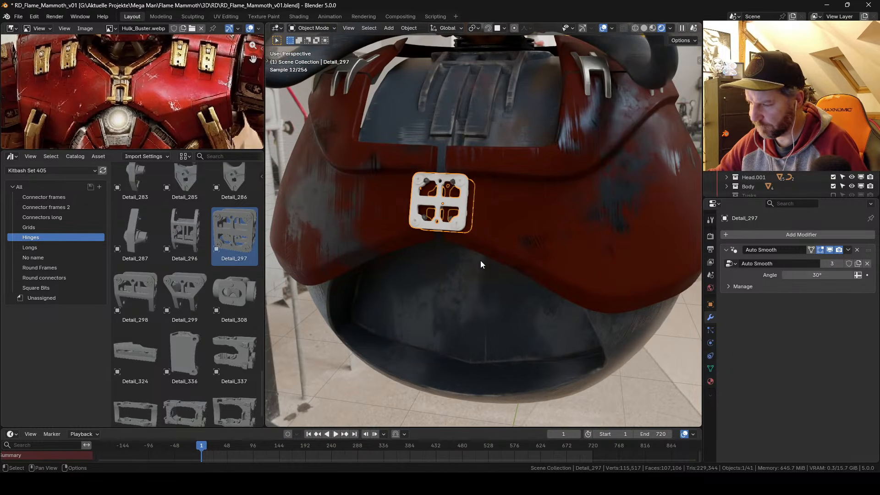
Step: Link the belly's material to the Detail_297 frame
left_click(458, 268, "shift")
key("ctrl+l")
left_click(455, 229)
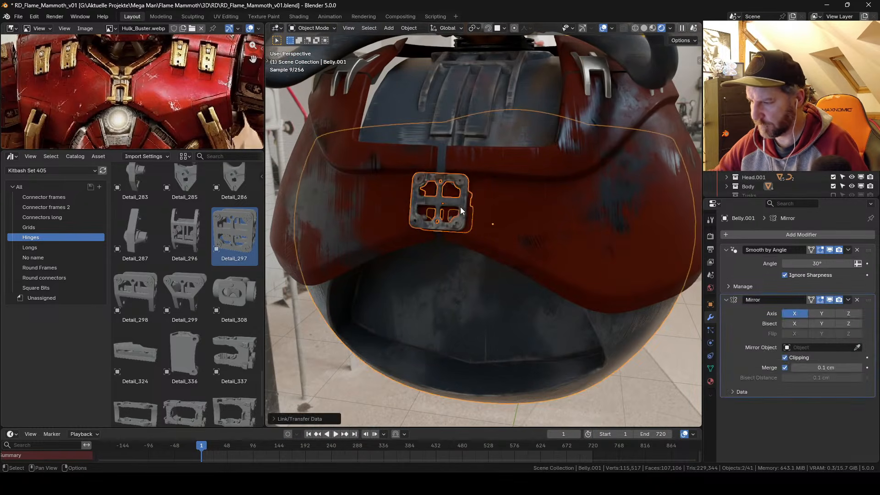
Step: Check the Detail_297 frame on the chest from the side and delete it
left_click(461, 207)
middle_click_drag(479, 224, 479, 223)
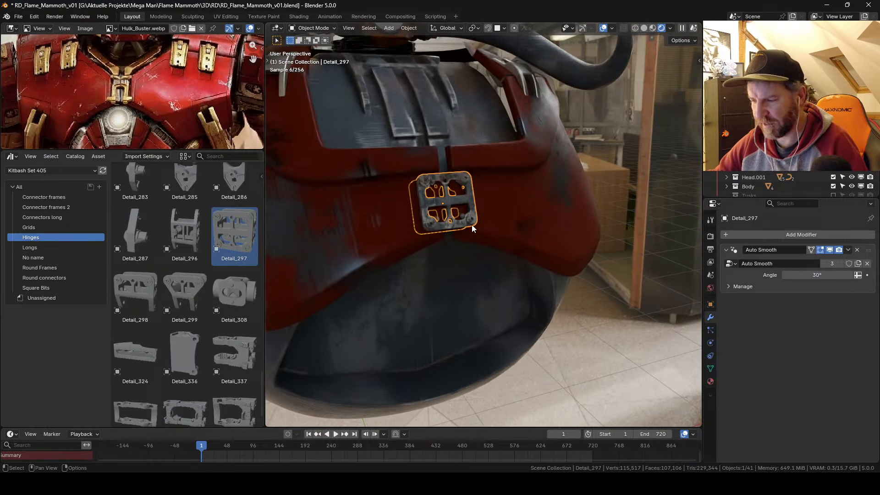
key("Delete")
Step: Look through the Longs, No name, Round Frames, Round connectors and Square Bits catalogues for a suitable chest detail
scroll(227, 345, "down", 2)
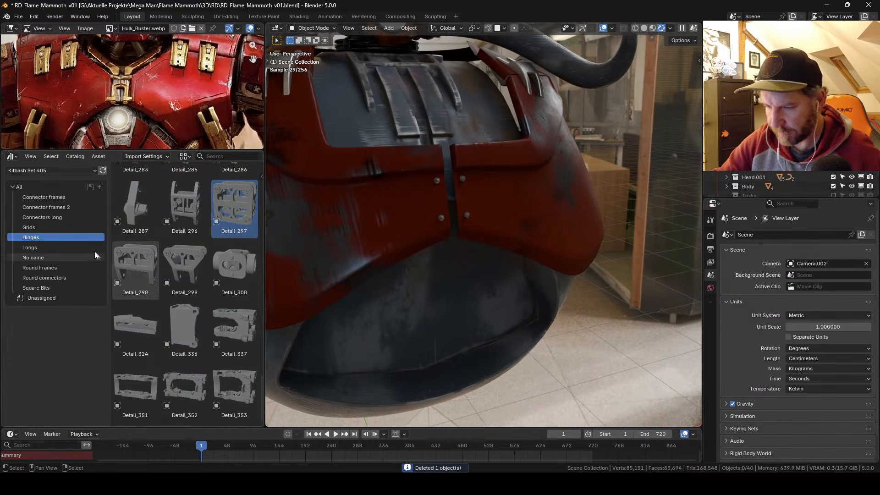
left_click(53, 247)
left_click(56, 258)
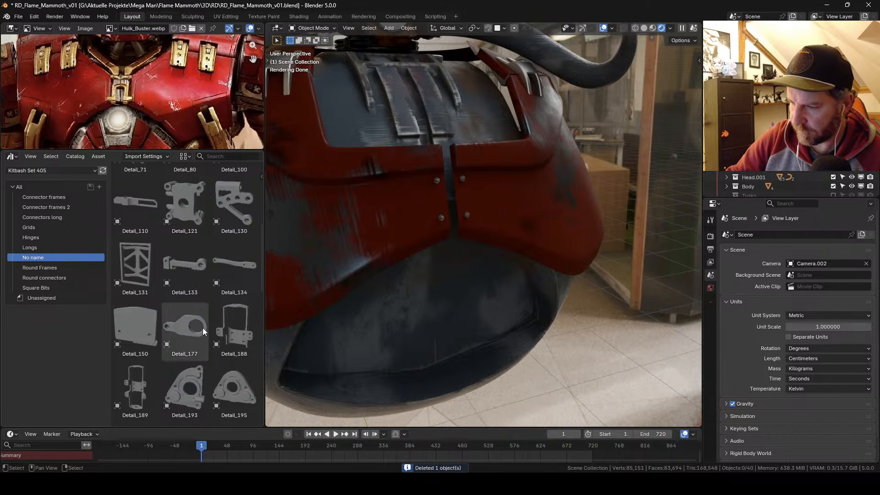
scroll(220, 222, "down", 8)
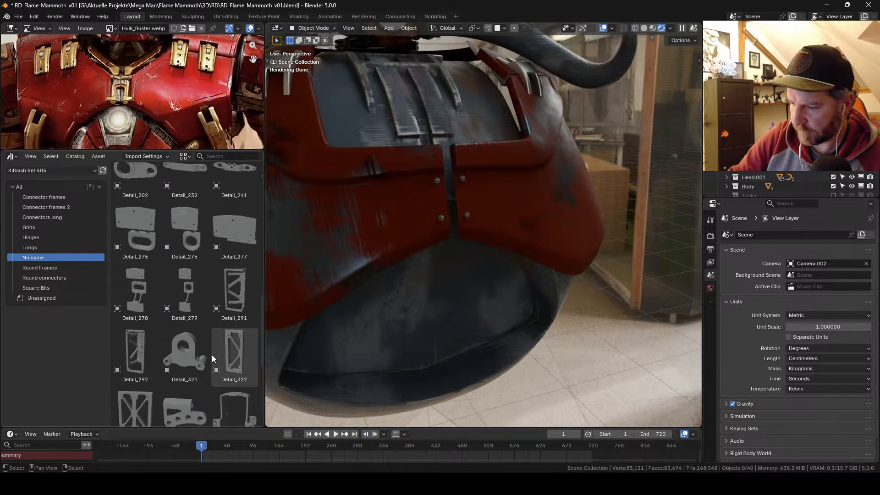
scroll(210, 254, "down", 3)
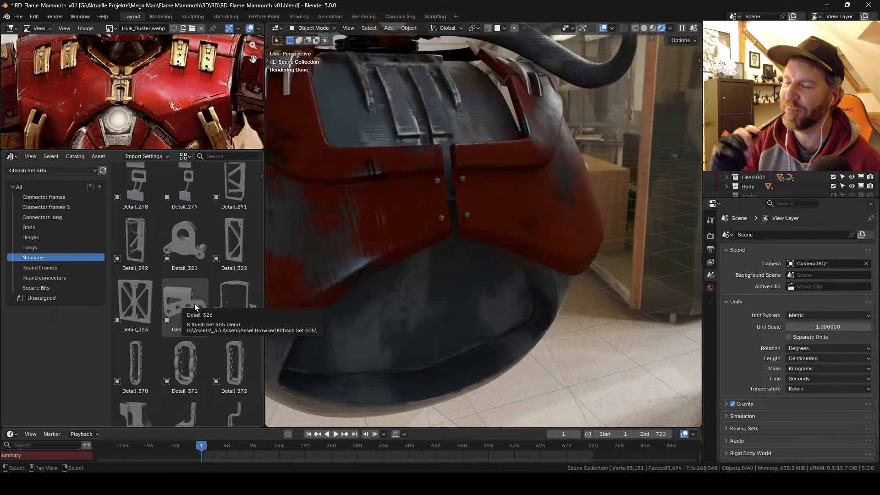
scroll(189, 332, "down", 4)
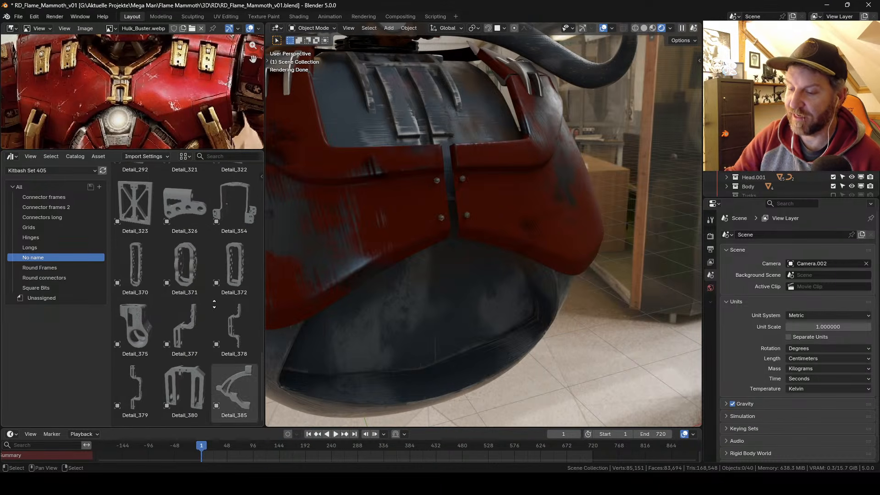
left_click(54, 267)
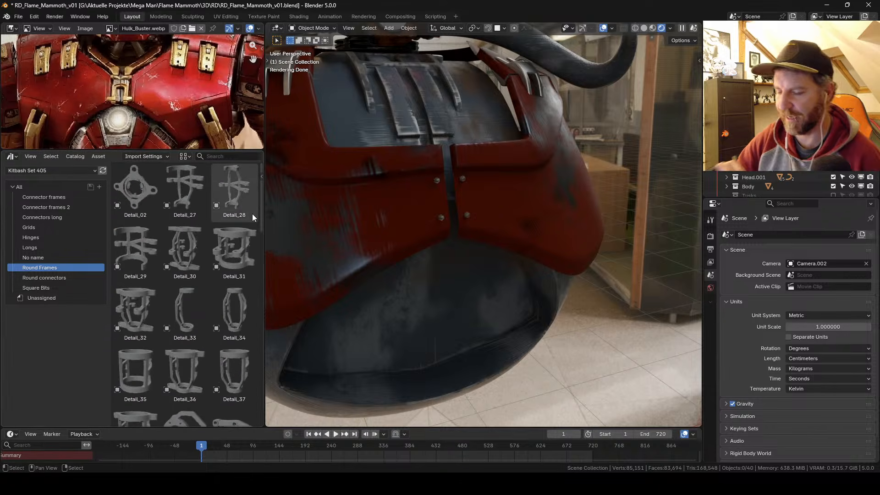
left_click(59, 278)
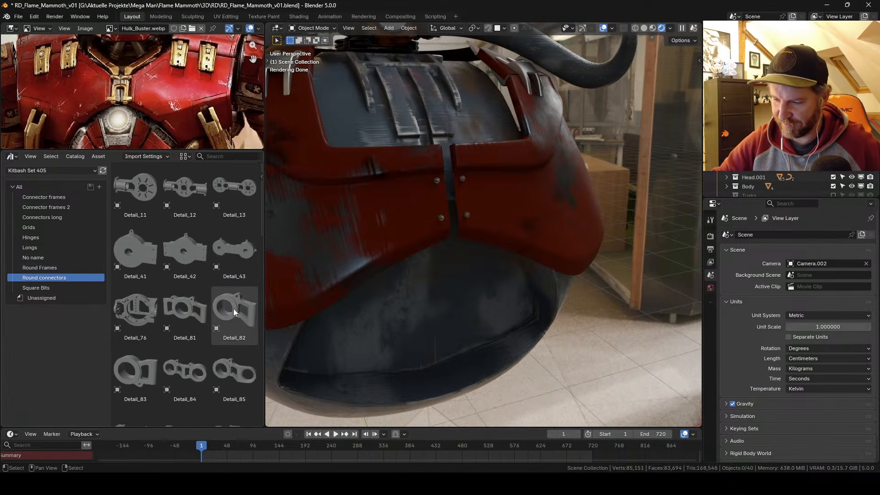
scroll(263, 224, "down", 10)
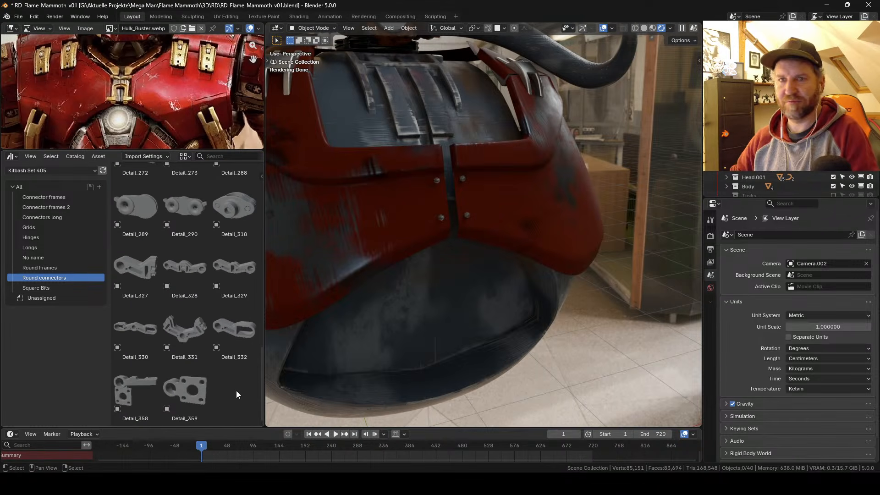
left_click(57, 288)
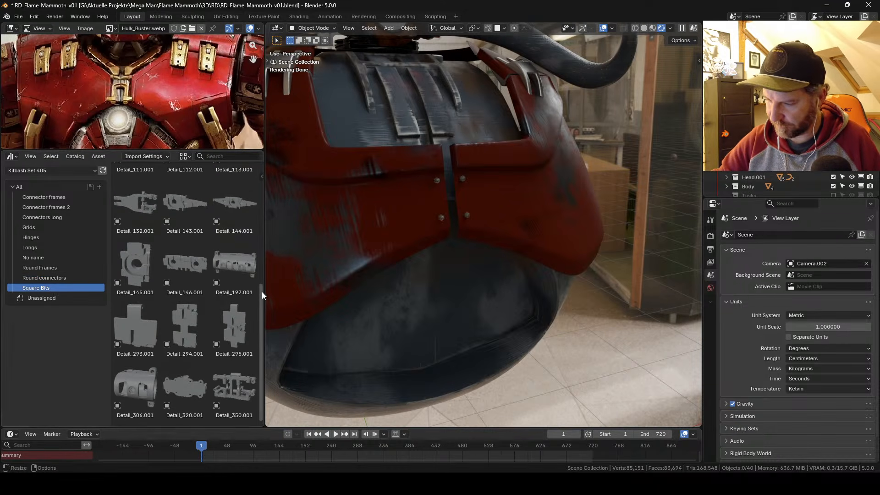
scroll(263, 292, "up", 5)
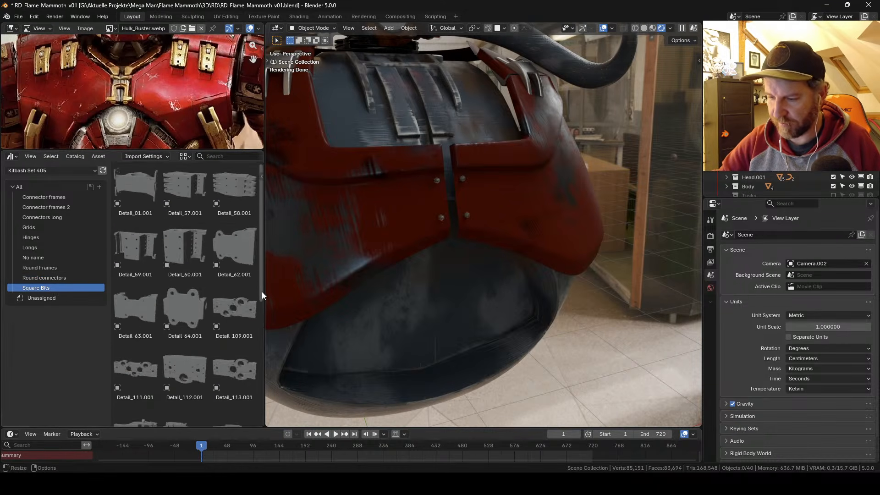
scroll(262, 291, "down", 5)
Step: Switch the asset library to HSKitbash01_Blender Asset Library and show its JRO_HSKITBASH catalogue
left_click(82, 170)
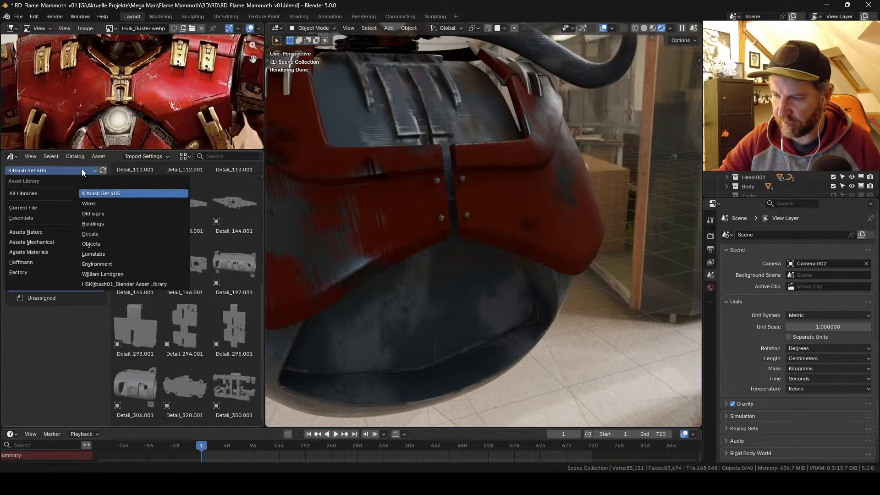
left_click(120, 285)
left_click(29, 198)
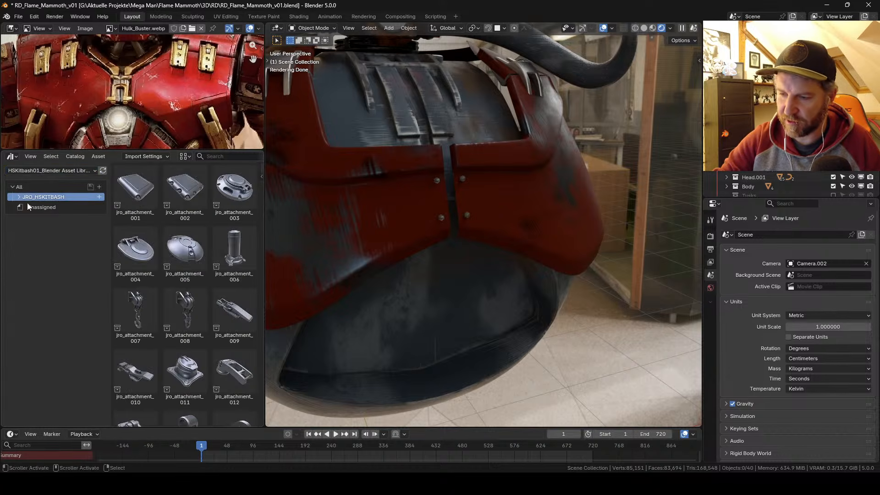
Step: Look through the Connection catalogue of JRO_HSKITBASH Vol.1 for a connector to bridge the chest armour's centre seam
left_click(19, 197)
left_click(26, 207)
left_click(50, 235)
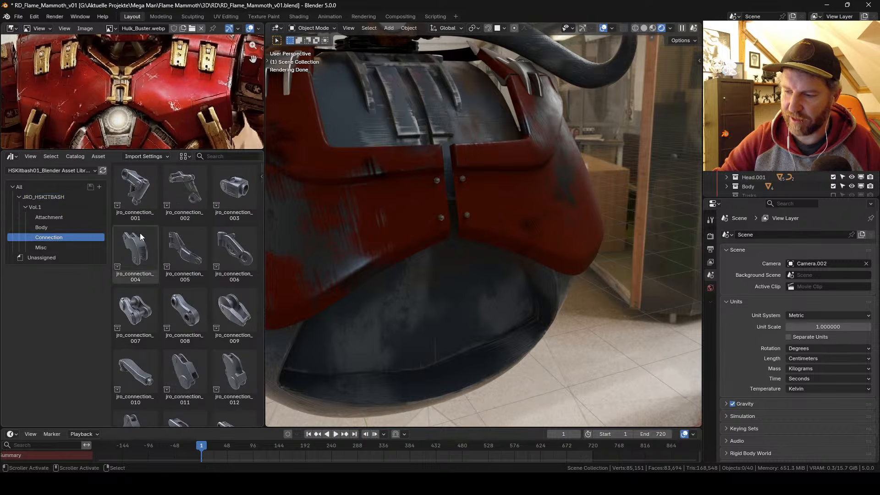
left_click_drag(263, 191, 283, 190)
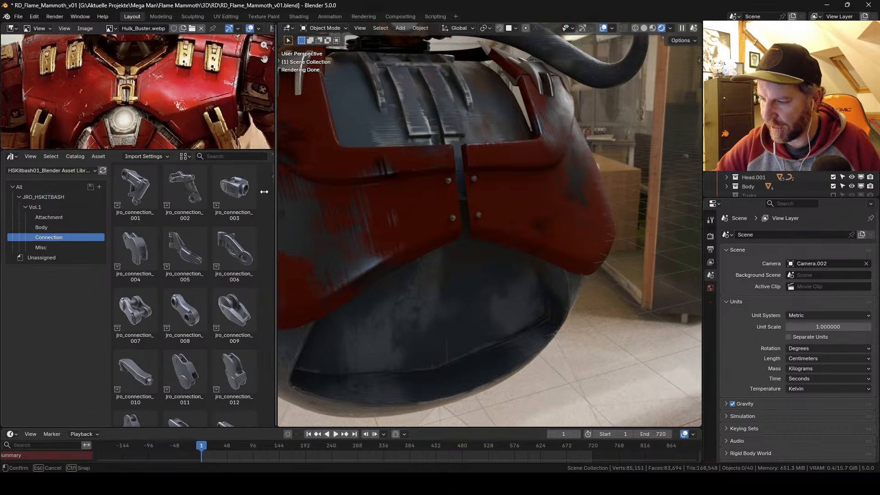
scroll(278, 186, "down", 2)
scroll(280, 186, "down", 10)
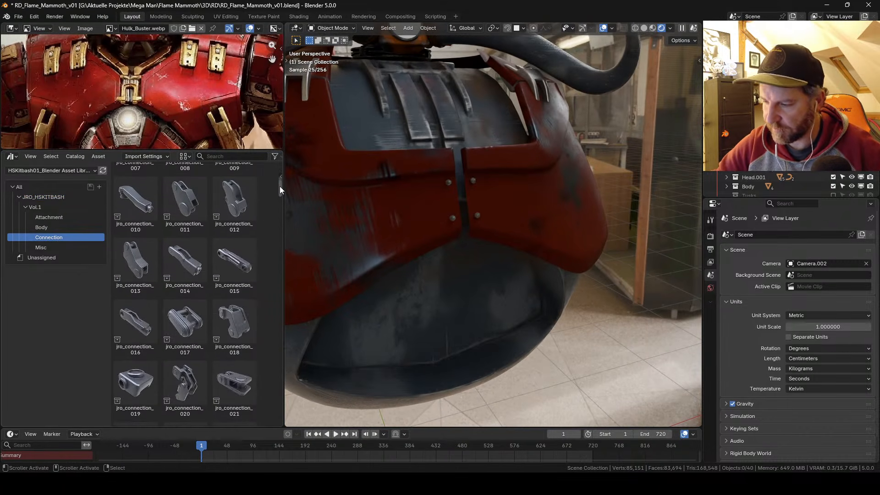
scroll(279, 186, "down", 14)
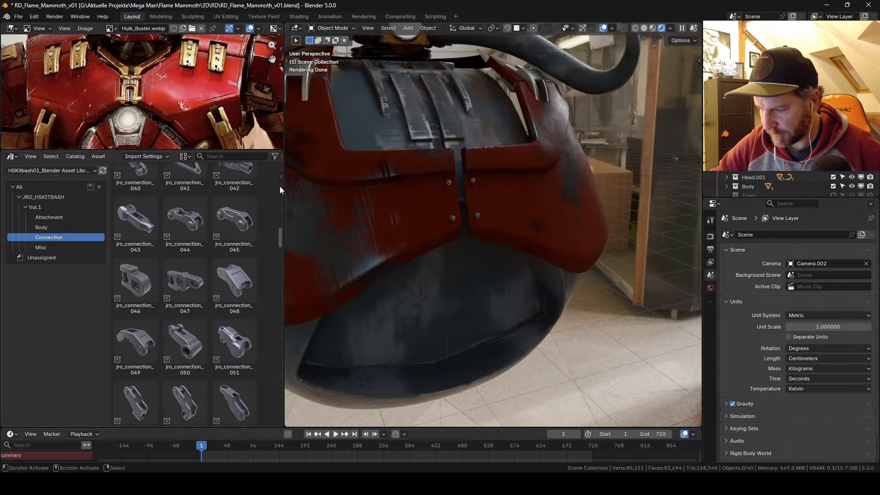
scroll(279, 186, "down", 6)
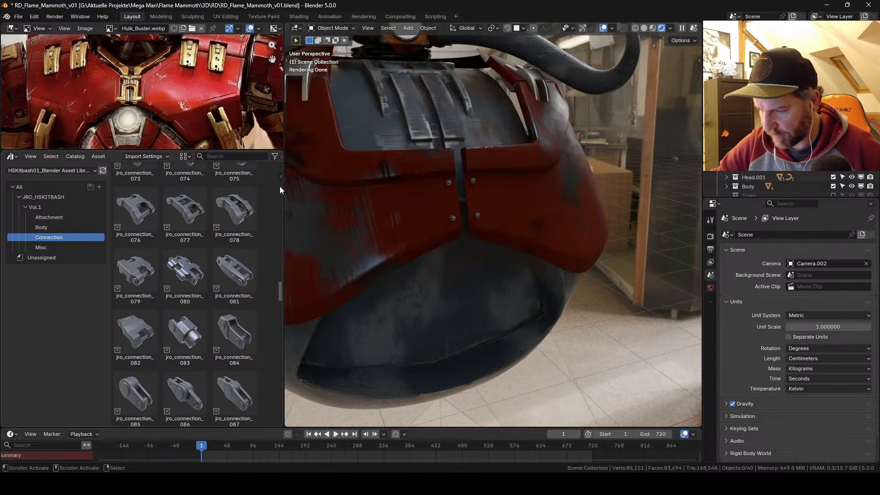
scroll(279, 186, "down", 5)
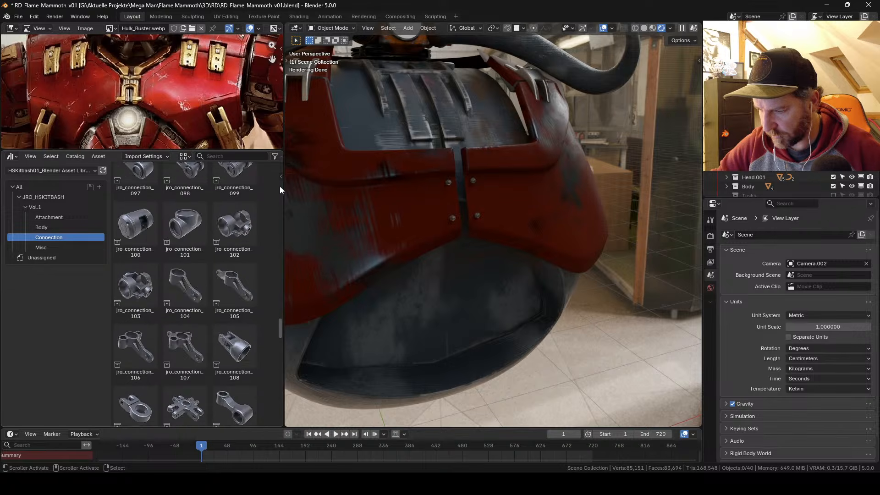
scroll(280, 186, "up", 1)
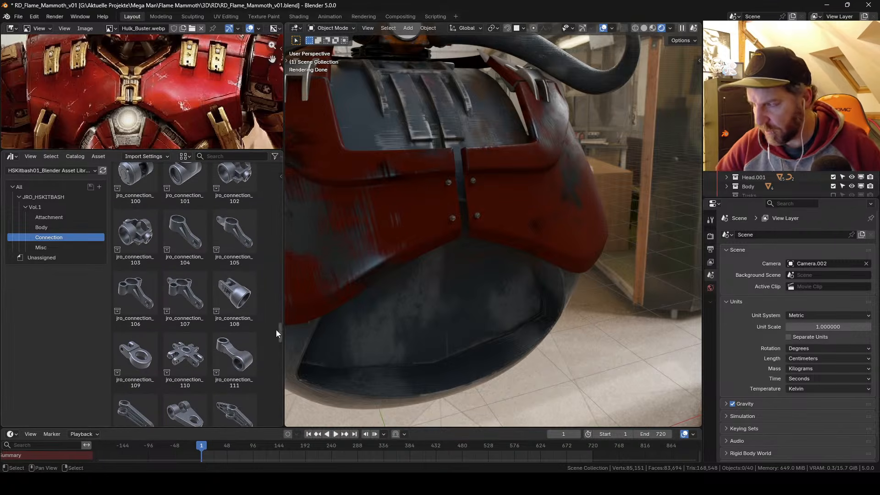
scroll(282, 329, "down", 8)
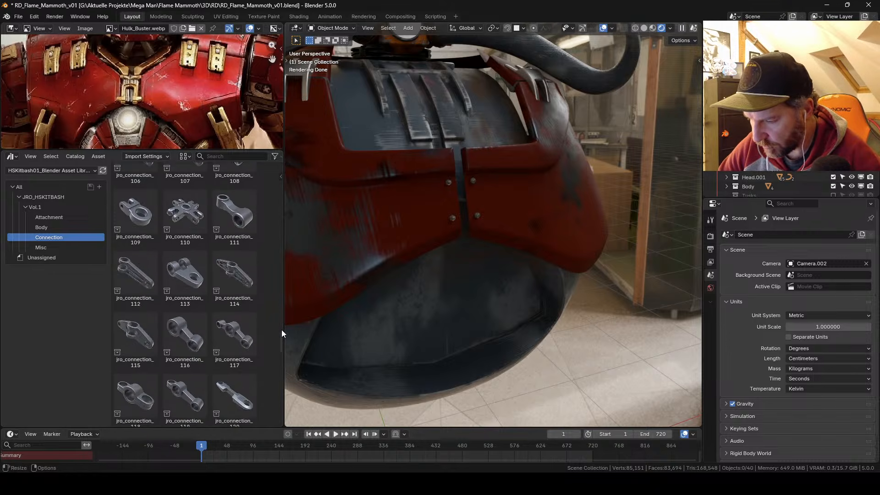
scroll(281, 329, "down", 8)
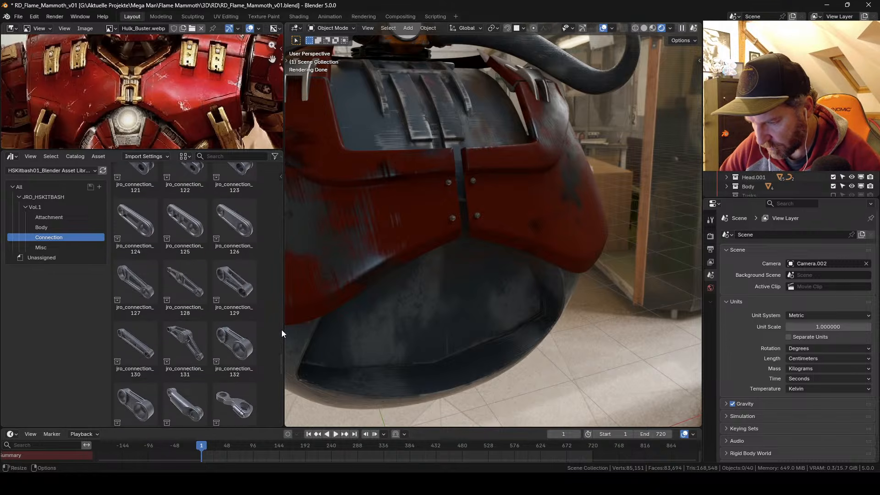
scroll(282, 329, "down", 2)
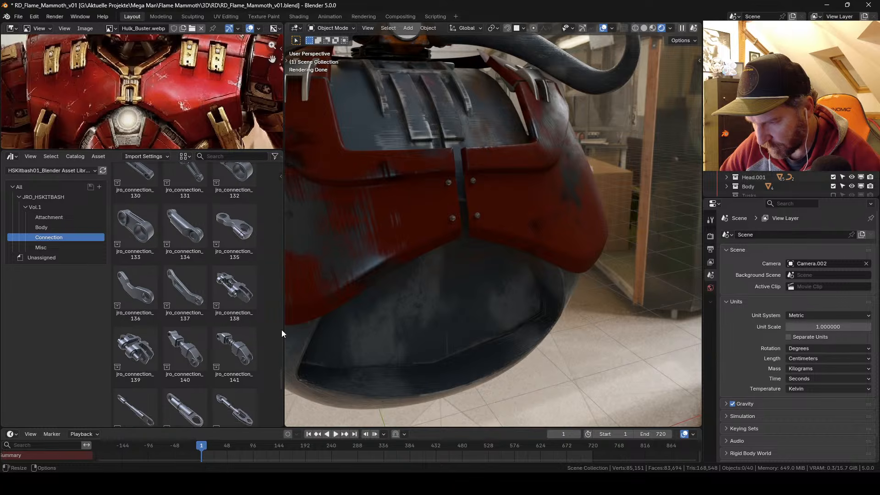
scroll(281, 329, "up", 2)
Step: Place jro_connection_134 on the chest armour and join its visible end cylinders with the main bar mesh
left_click_drag(185, 275, 493, 206)
left_click(537, 224)
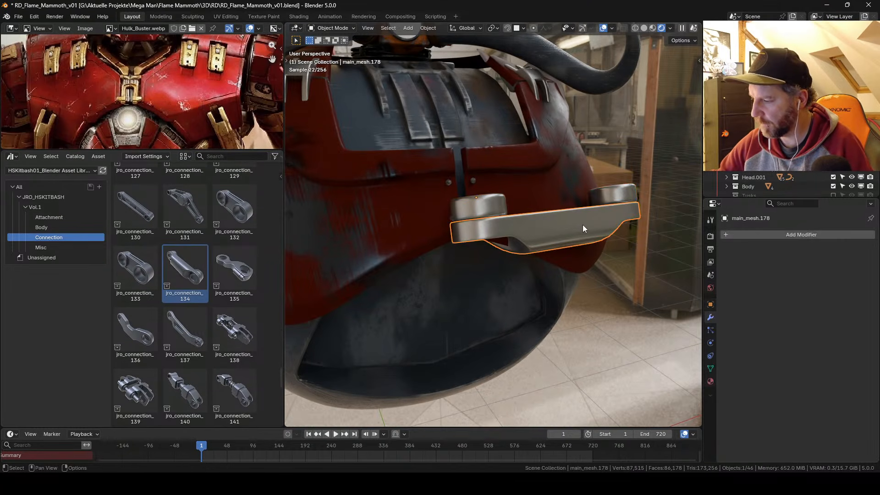
middle_click_drag(605, 198, 578, 210, "shift")
left_click(573, 202, "shift")
left_click(451, 220, "shift")
left_click(527, 236, "shift")
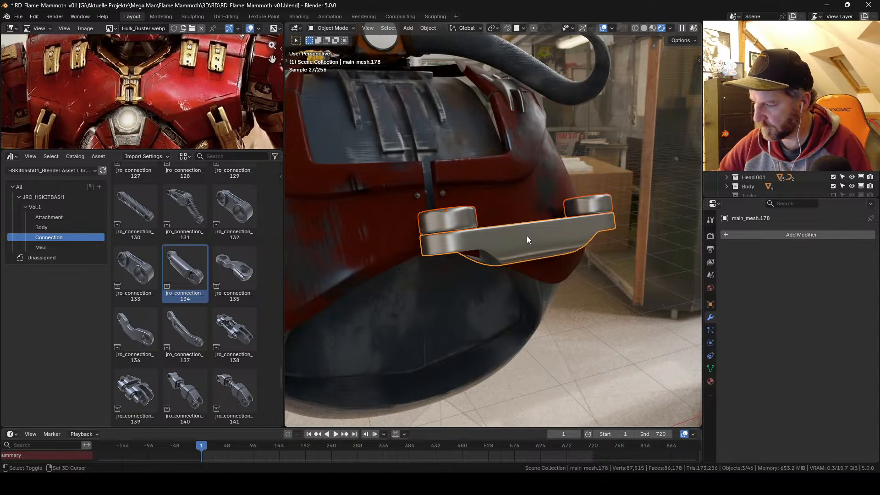
key("ctrl+j")
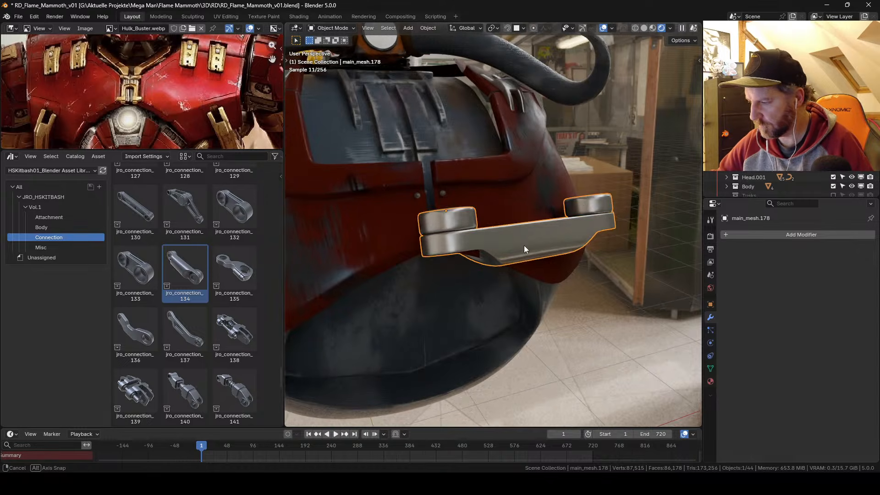
middle_click_drag(524, 245, 583, 162)
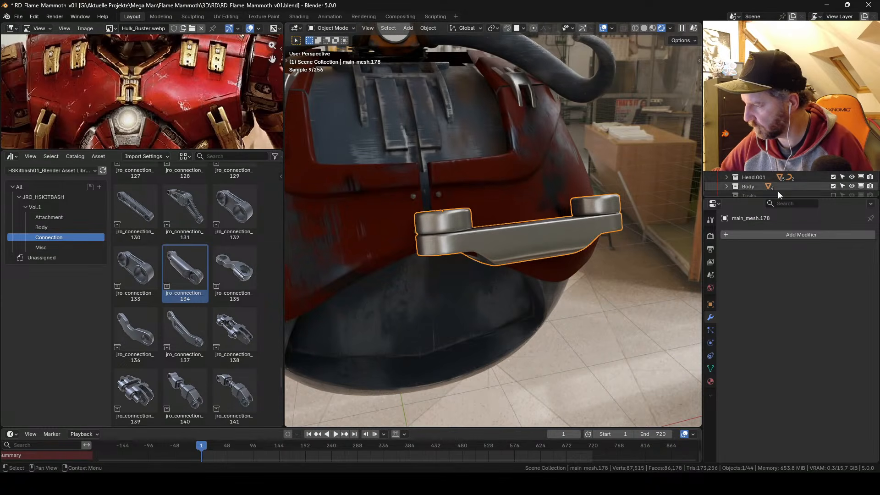
Step: Join the remaining cylinder_003_mesh.016 and cylinder_004_mesh.006 parts of jro_connection_134 into main_mesh.178
left_click_drag(778, 198, 777, 275)
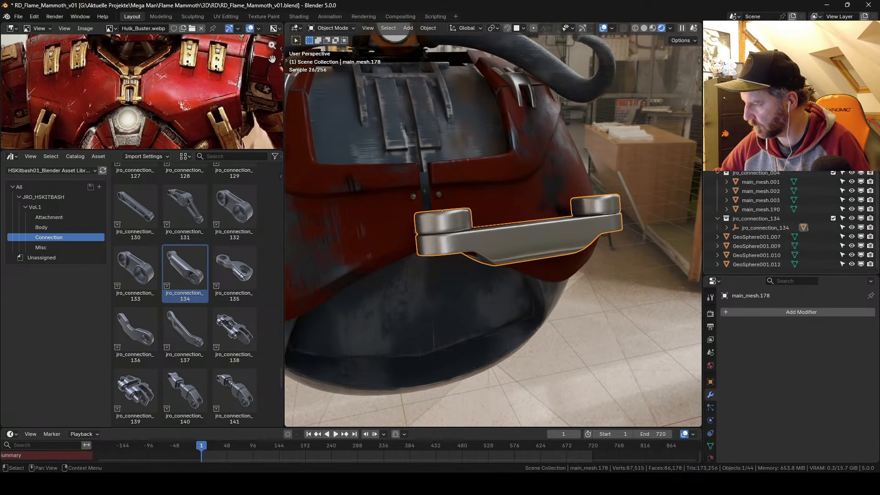
left_click(736, 227)
left_click(727, 228)
left_click(768, 238)
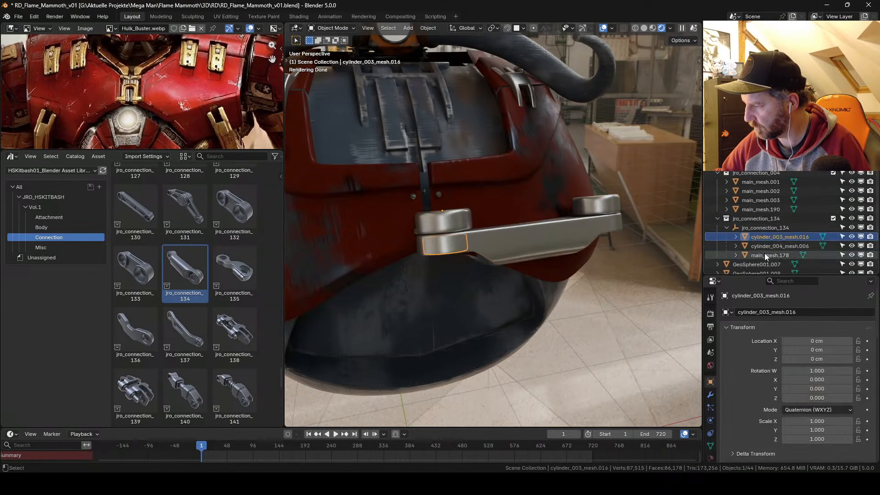
left_click(764, 254, "shift")
left_click(546, 238, "shift")
key("ctrl+j")
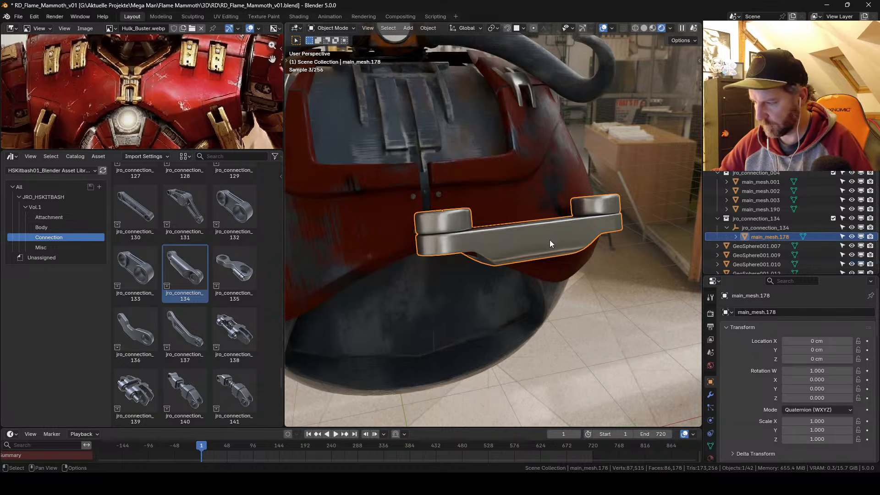
Step: Clear the connector mesh's parent while keeping its transformation, and delete the leftover jro_connection_134 empty
key("alt+p")
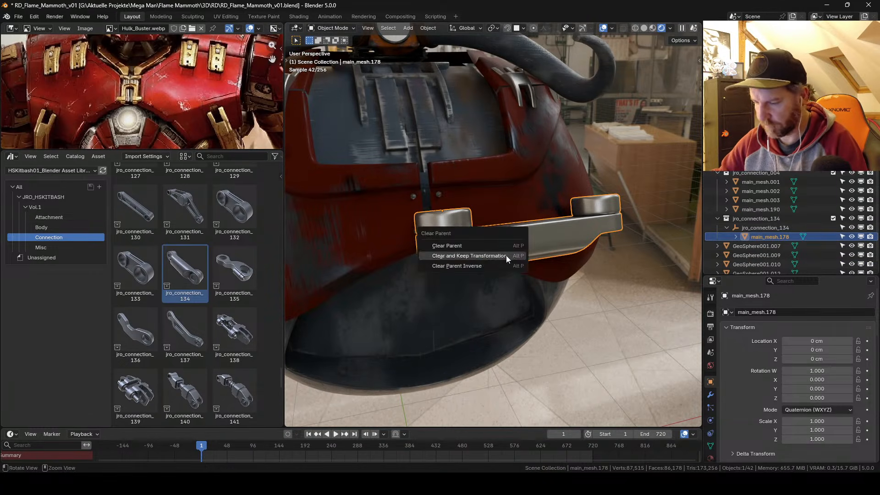
left_click(506, 254)
left_click(754, 228)
key("x")
left_click(753, 228)
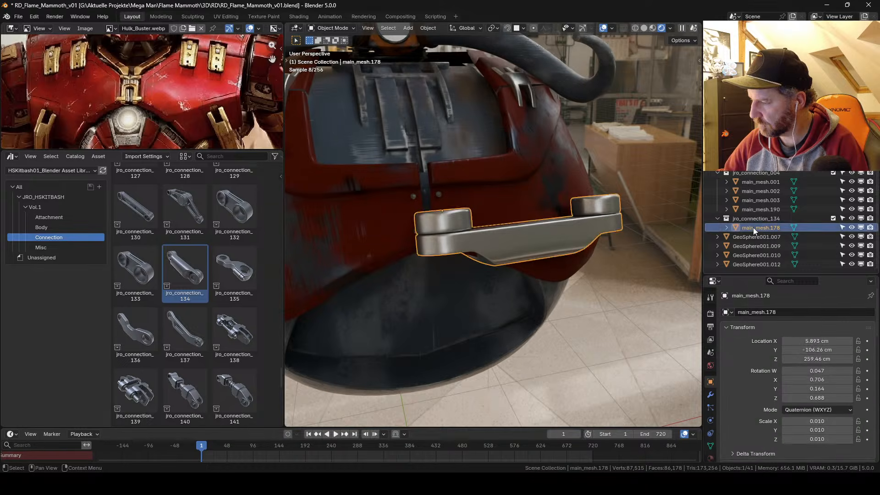
Step: Clear the connector's rotation and set its X location to 0 cm
middle_click_drag(534, 250, 513, 255, "shift")
key("alt+r")
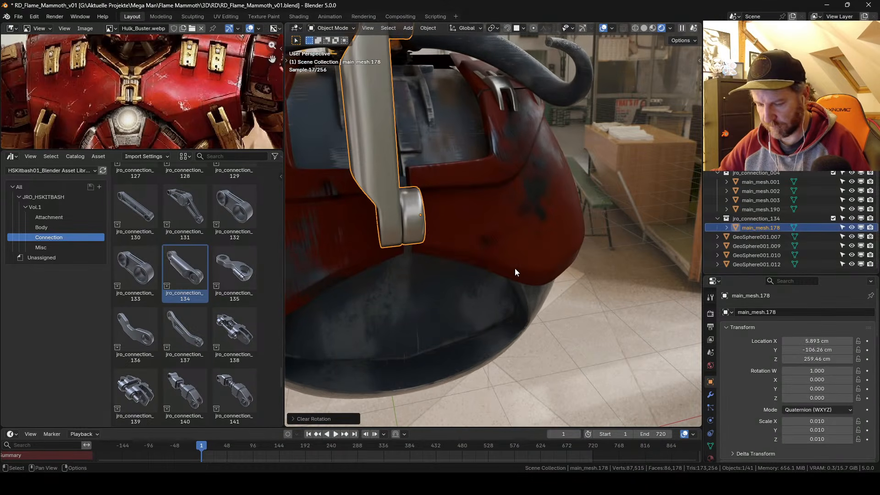
key("n")
left_click(652, 75)
type("0")
key("Return")
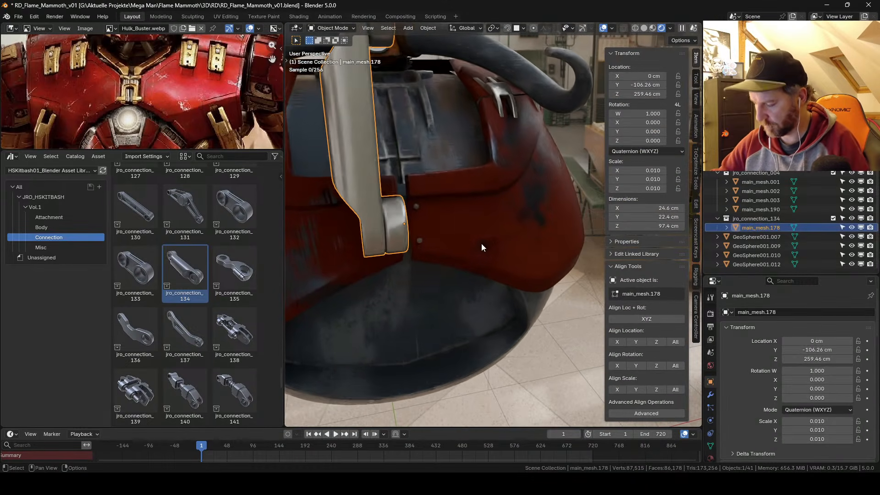
Step: Rotate the connector by -90 degrees in the front view so that it lies horizontally across the chest
key("KP_1")
key("r")
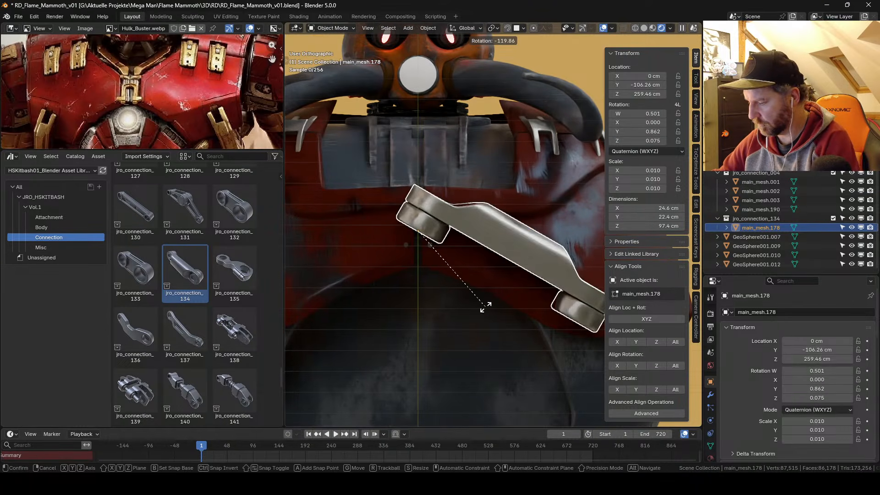
type("-90")
key("Return")
middle_click_drag(515, 247, 468, 251, "shift")
key("r")
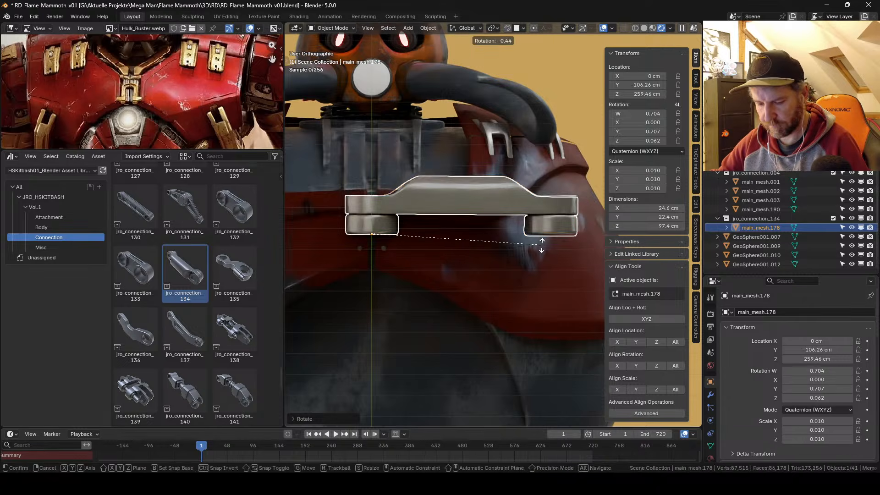
key("x")
right_click(535, 235)
Step: Shrink the connector to about 27.4 cm long and rotate it in the side view so its ends face the chest
key("KP_3")
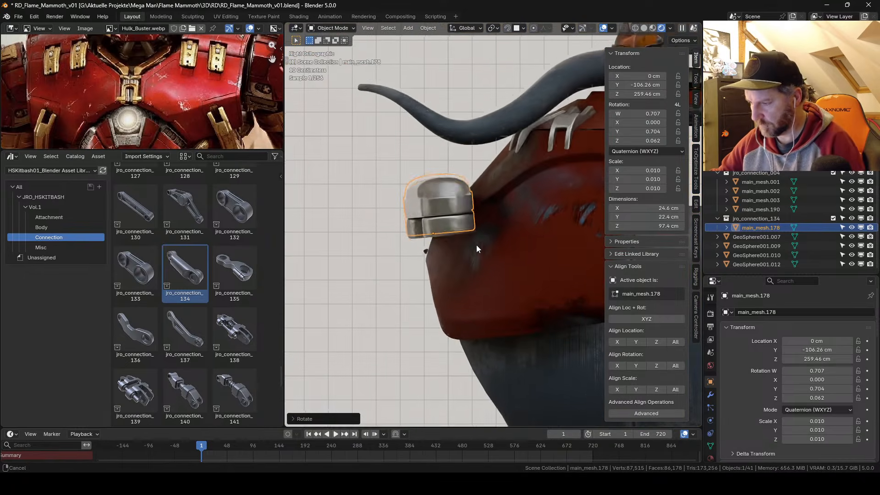
key("s")
left_click(469, 206)
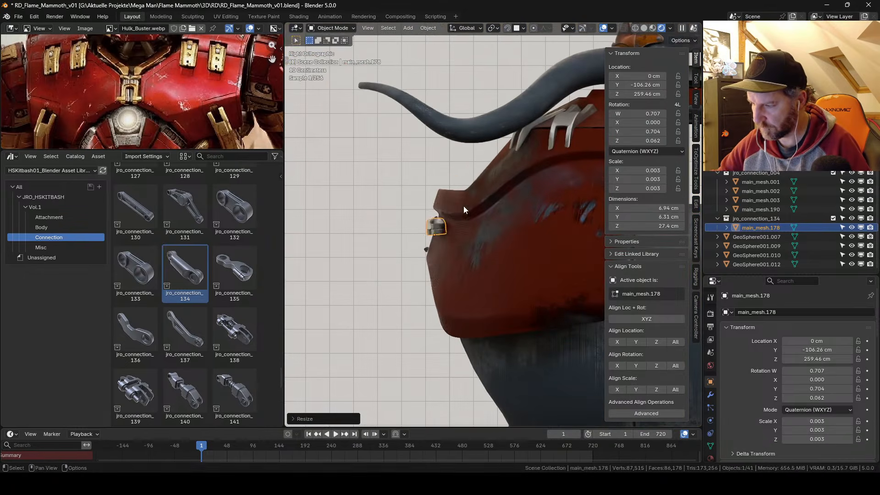
key("r")
left_click(418, 196)
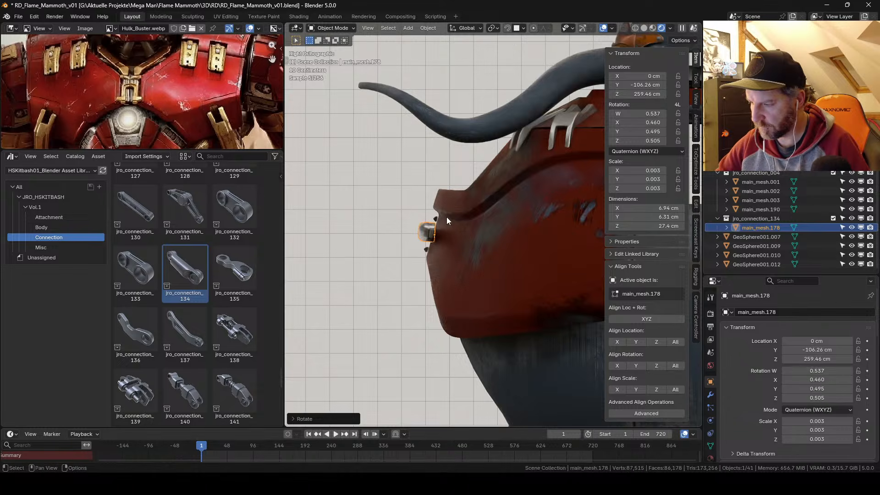
Step: Switch the connector's rotation mode to XYZ Euler and set its X rotation to 90° and Y rotation to 0°
left_click(651, 151)
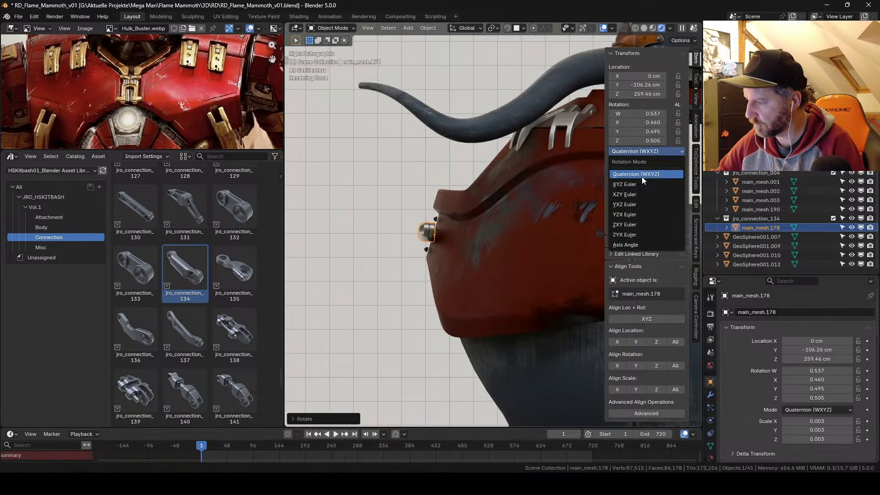
left_click(642, 179)
left_click(655, 114)
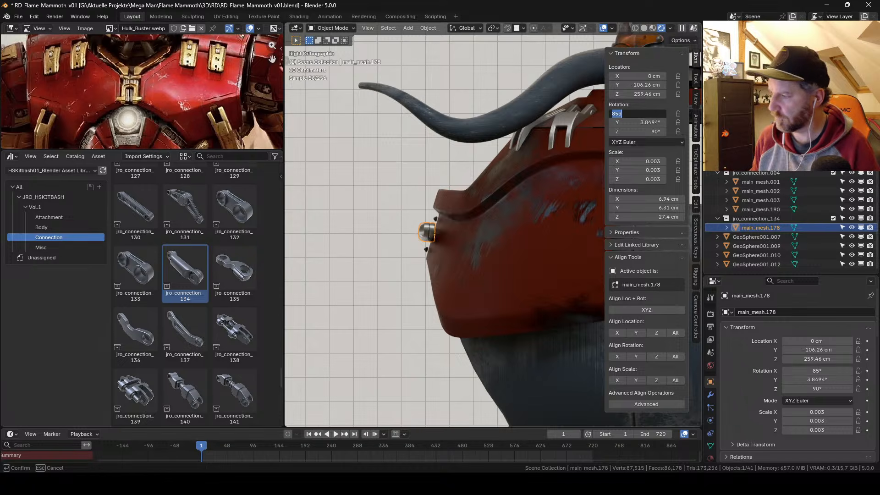
type("90")
key("Tab")
type("0")
key("Return")
Step: Move the connector across the upper centre seam at about X -5.1 cm, Z 265.7 cm and scale it to about 15.6 cm long
middle_click_drag(440, 262, 470, 271)
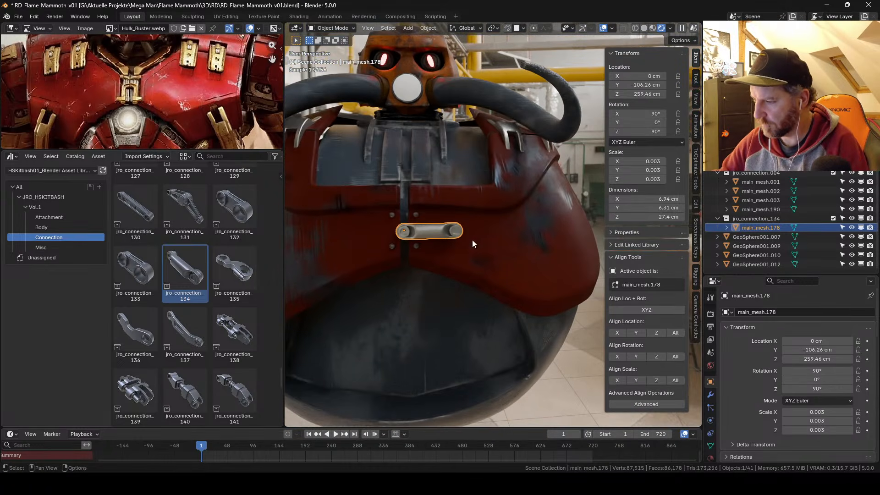
middle_click_drag(472, 240, 493, 240)
scroll(431, 248, "up", 4)
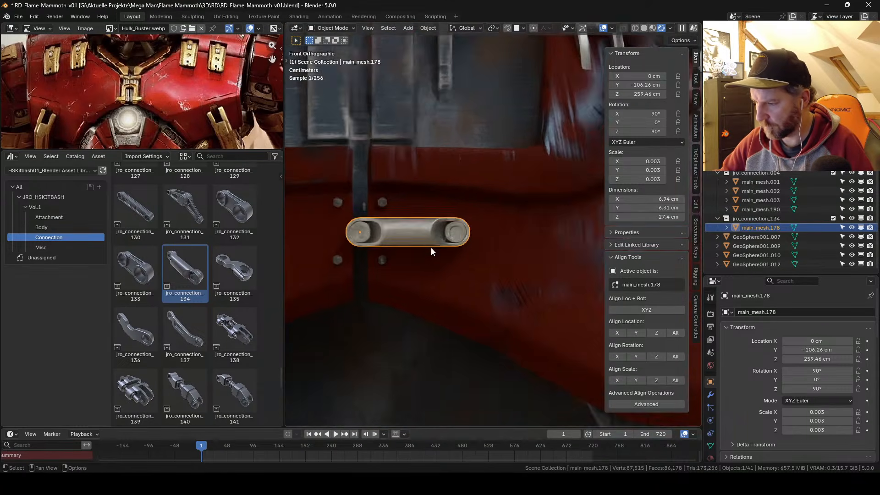
middle_click_drag(431, 247, 505, 231, "shift")
key("g")
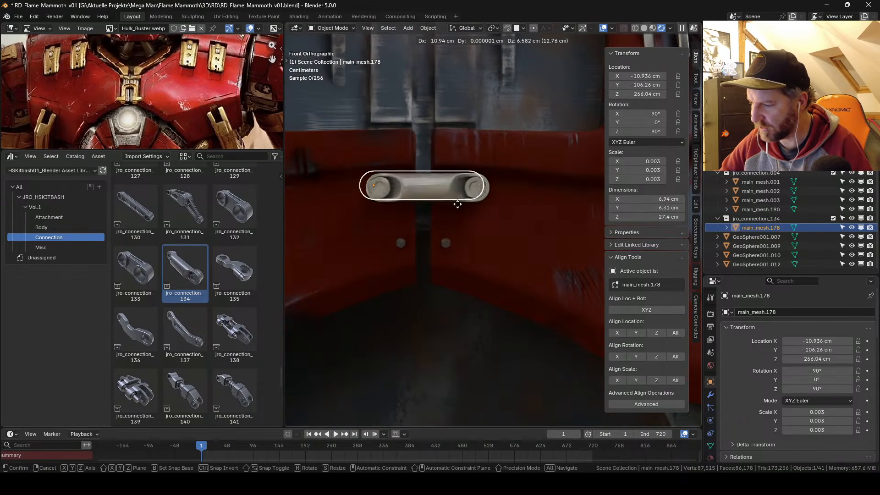
left_click(457, 201)
key("s")
left_click(451, 198)
key("g")
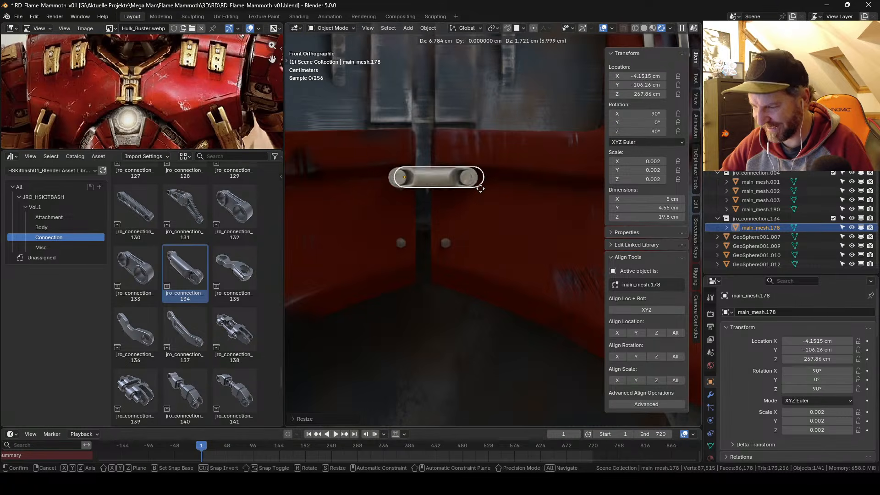
left_click(477, 198)
key("s")
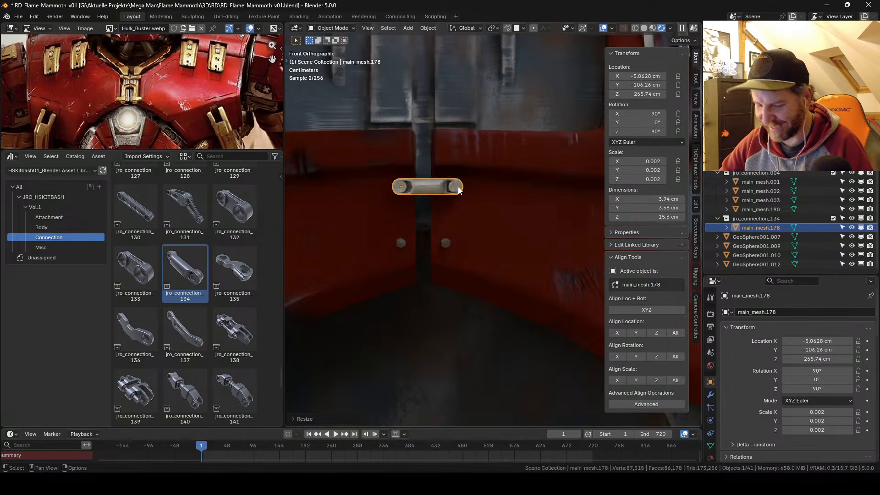
left_click(460, 197)
Step: Make a linked duplicate of the connector straight below it on the seam, at a Z location of about 253 cm
key("shift+d")
key("z")
left_click(459, 240)
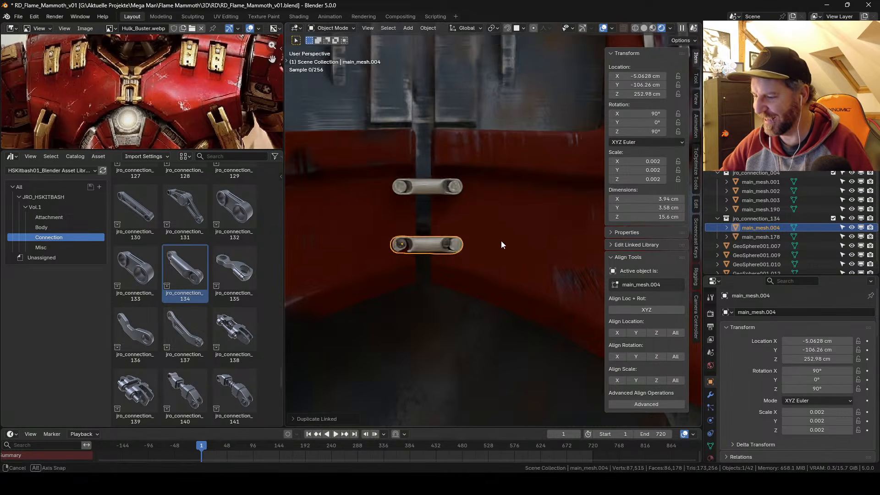
middle_click_drag(502, 241, 475, 227)
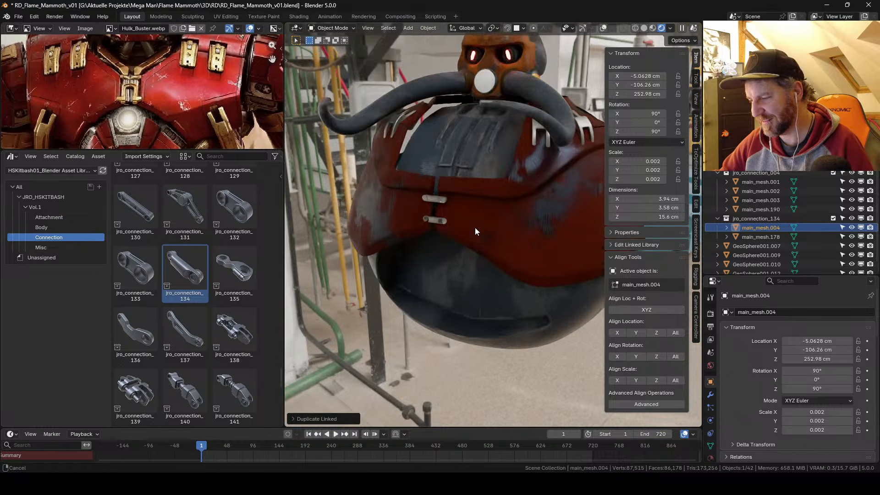
Step: Delete the two loose bolt pieces from the ends of the lower seam connector
scroll(453, 225, "up", 6)
middle_click_drag(423, 214, 483, 233)
left_click(467, 231)
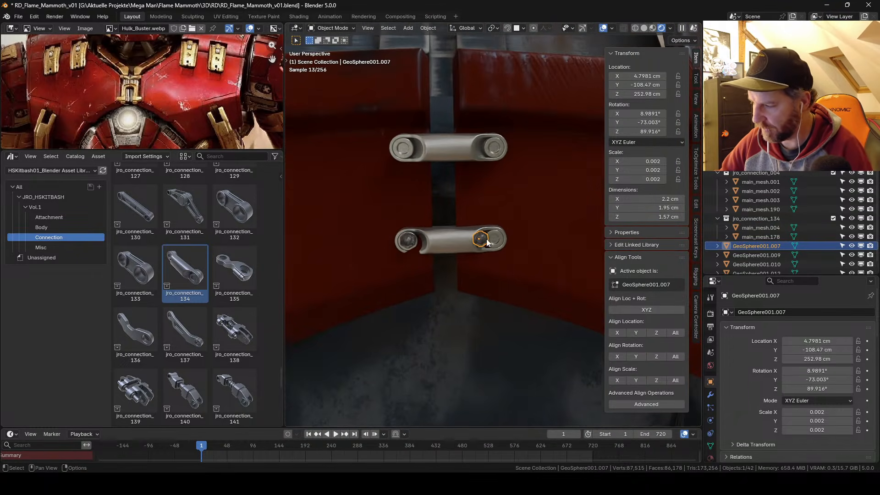
key("Delete")
left_click(411, 240)
key("Delete")
Step: Delete the upper seam connector together with the bolt pieces at both of its ends
left_click(432, 150)
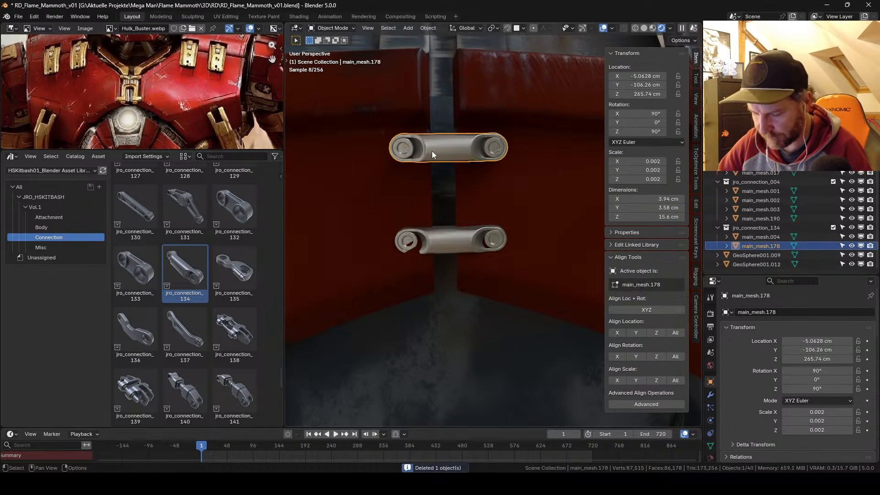
key("Delete")
left_click(405, 148)
key("Delete")
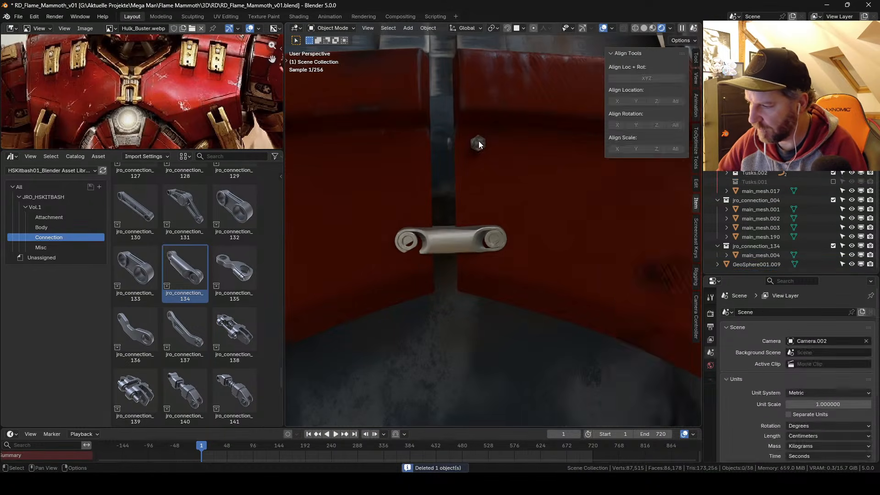
left_click(494, 147)
key("Delete")
Step: Move the remaining connector to about Y -107.75 cm, Z 252.1 cm and tilt it about 21° in the side view to match the armour slope
left_click(444, 243)
key("g")
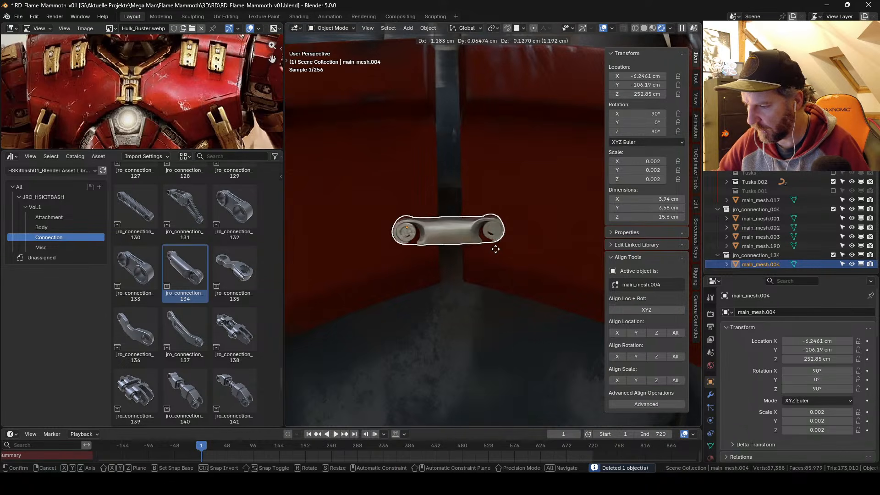
left_click(503, 246)
key("KP_3")
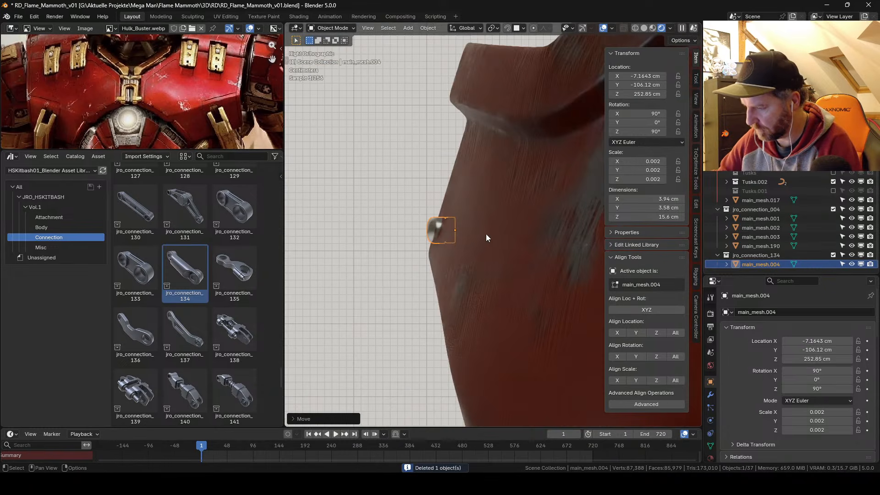
key("r")
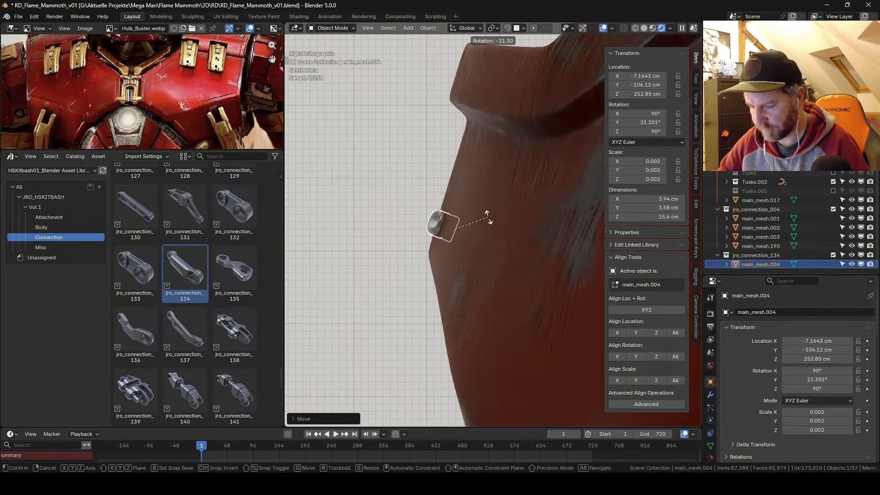
left_click(477, 217)
key("g")
left_click(473, 222)
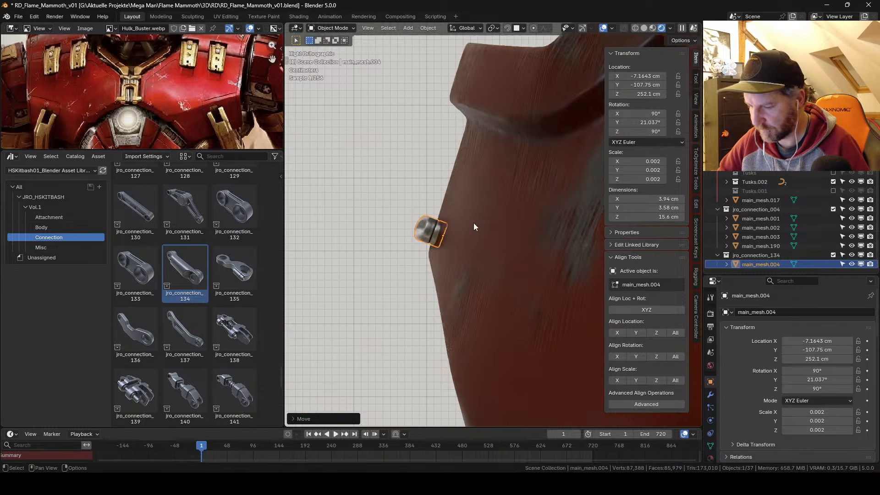
Step: Duplicate the tilted connector up along the chest slope to about Y -104 cm, Z 264 cm
key("shift+d")
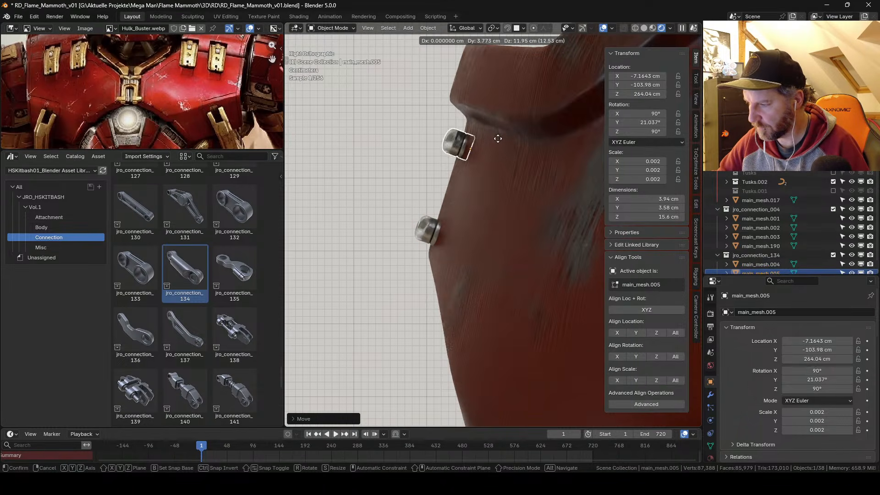
left_click(497, 137)
middle_click_drag(497, 137, 510, 204)
Step: Centre both connectors across the seam at about X -5.84 cm in the front view and save the file
left_click(478, 227, "shift")
key("KP_1")
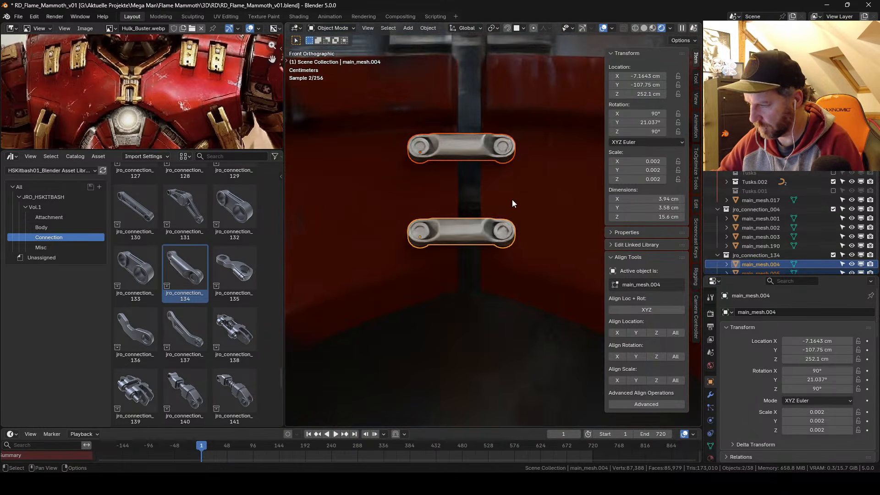
key("g")
key("x")
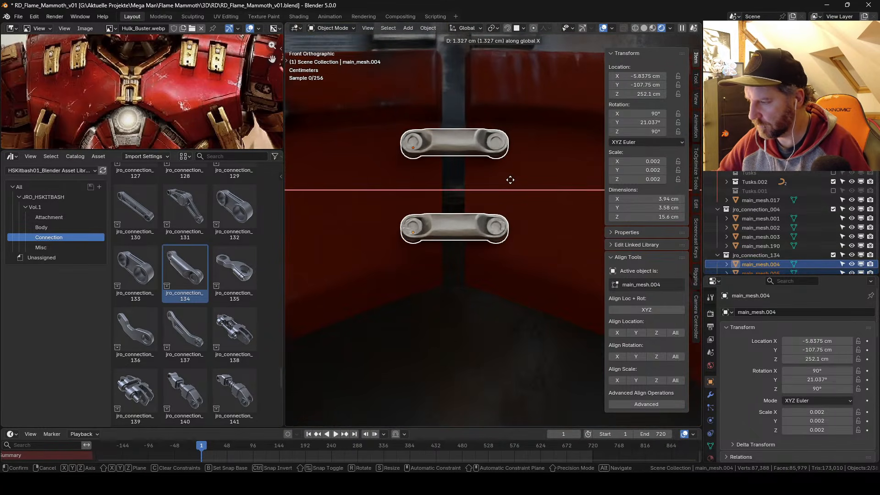
left_click(510, 180)
middle_click_drag(509, 148, 519, 248)
key("shift+alt+z")
key("ctrl+s")
scroll(491, 215, "up", 5)
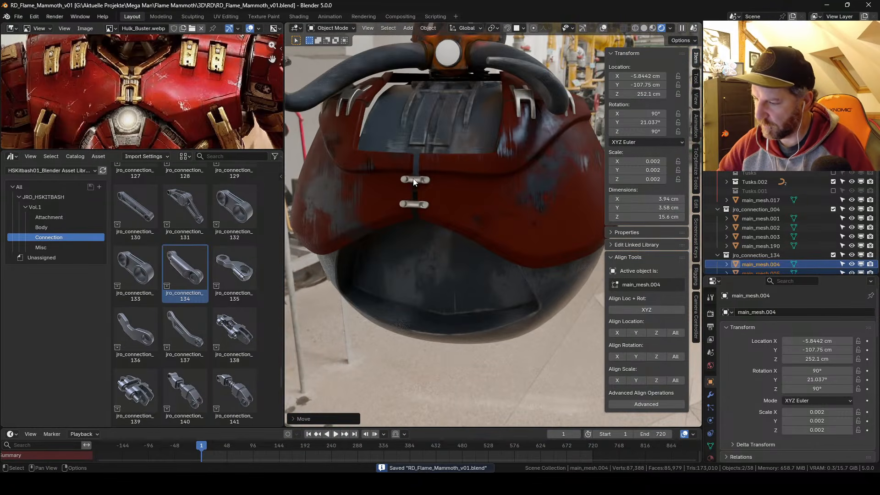
Step: Link the belly's material to the upper seam connector and save the file
left_click(417, 181)
left_click(419, 247, "shift")
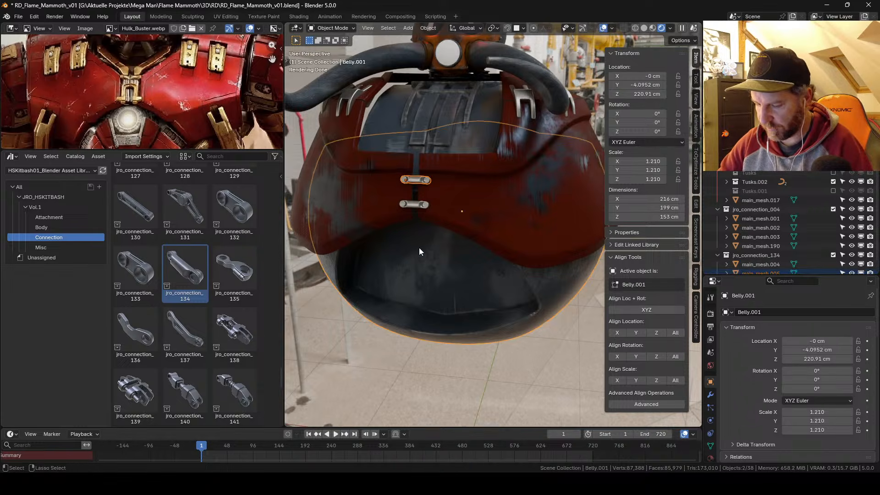
key("ctrl+l")
left_click(418, 247)
middle_click_drag(446, 220, 439, 208)
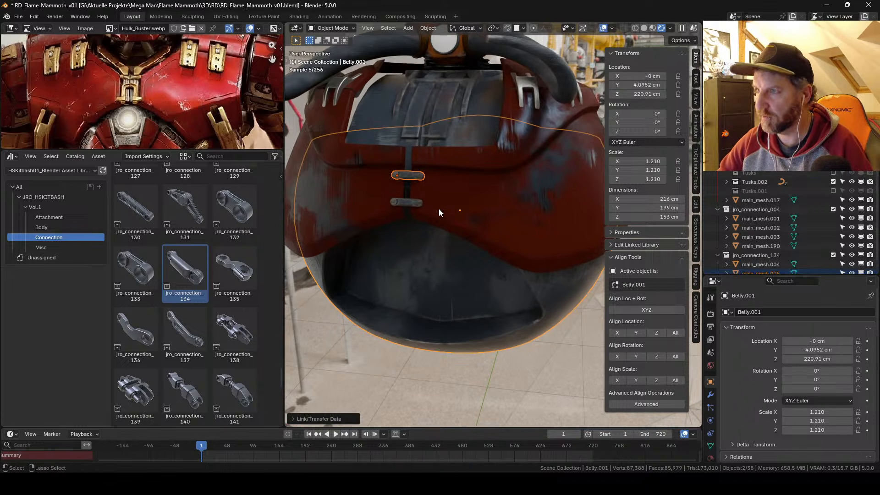
key("ctrl+s")
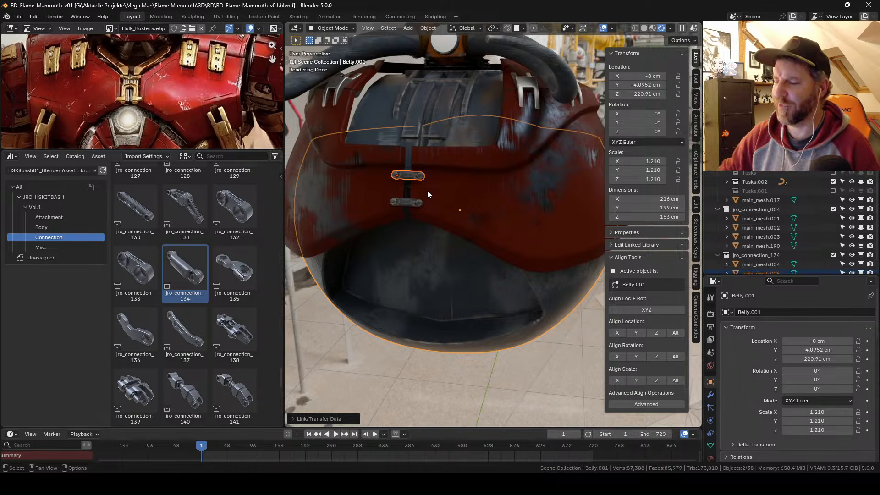
Step: Hide the viewport's transform sidebar and select the chest armour
key("g")
left_click(467, 210)
key("n")
scroll(519, 181, "down", 3)
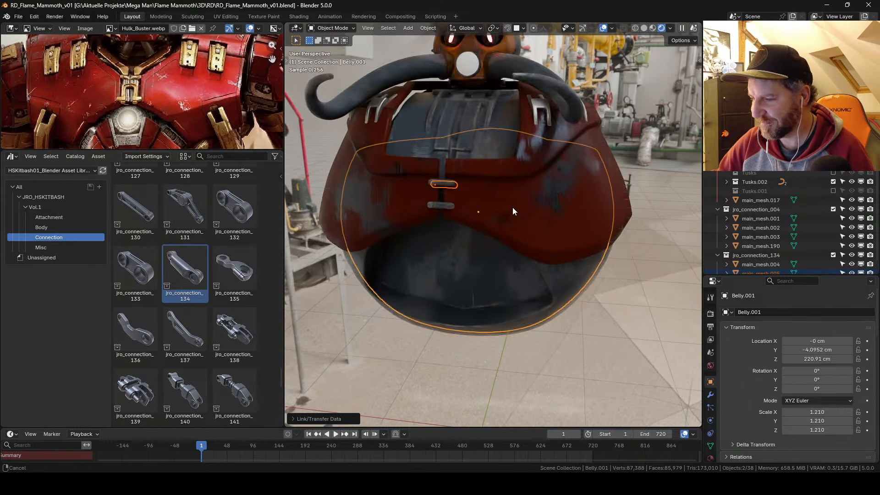
middle_click_drag(551, 197, 528, 202)
left_click(531, 206)
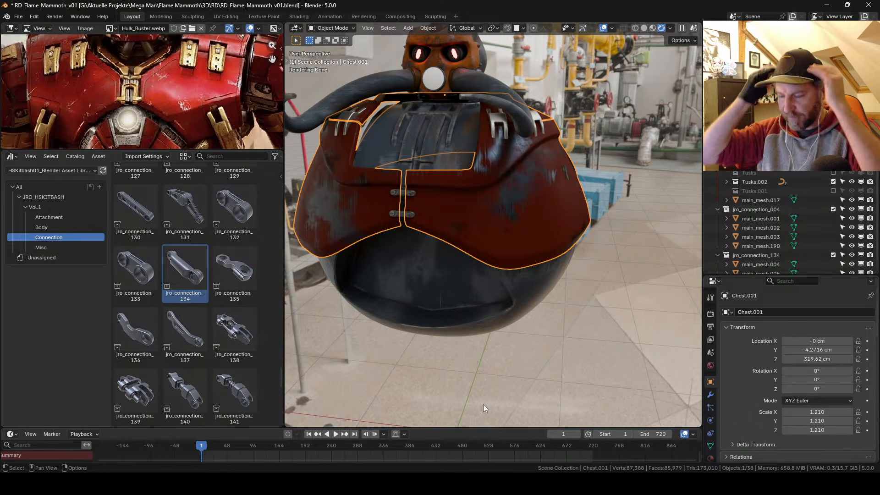
Step: Link the material of the raised chest panel detail to the two shoulder clamps and save the file
middle_click_drag(526, 193, 504, 166)
left_click(503, 166)
left_click(463, 170, "shift")
left_click(427, 179, "shift")
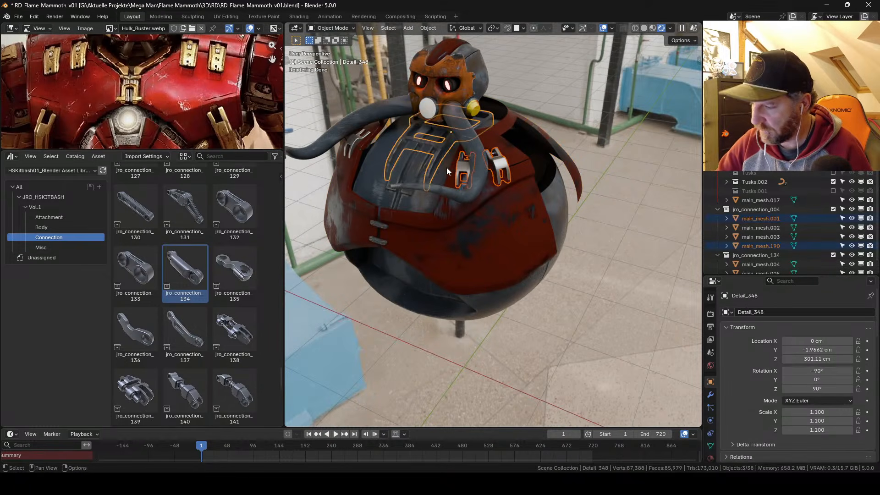
key("ctrl+l")
left_click(449, 170)
middle_click_drag(524, 142, 478, 199)
left_click(495, 148)
key("KP_Decimal")
scroll(485, 145, "down", 2)
key("ctrl+s")
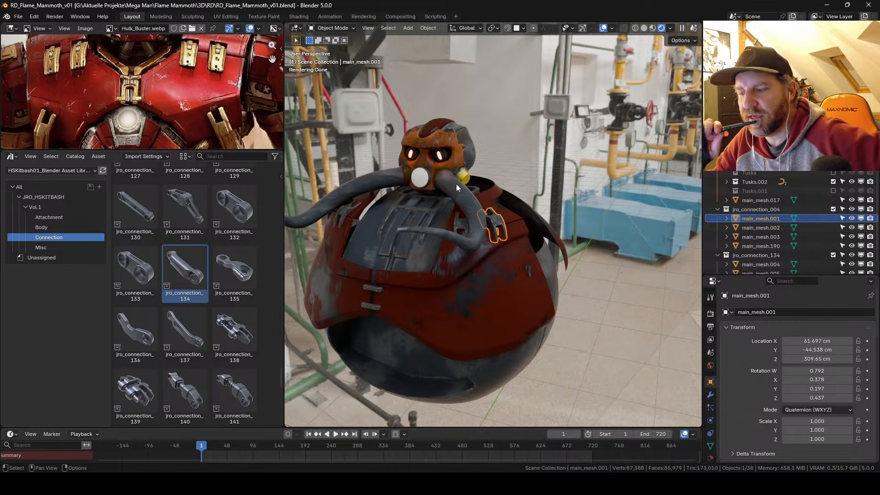
Step: Try to move the control point of the tusk curve beside the yellow canister in Edit Mode
left_click(458, 190)
scroll(455, 202, "down", 2)
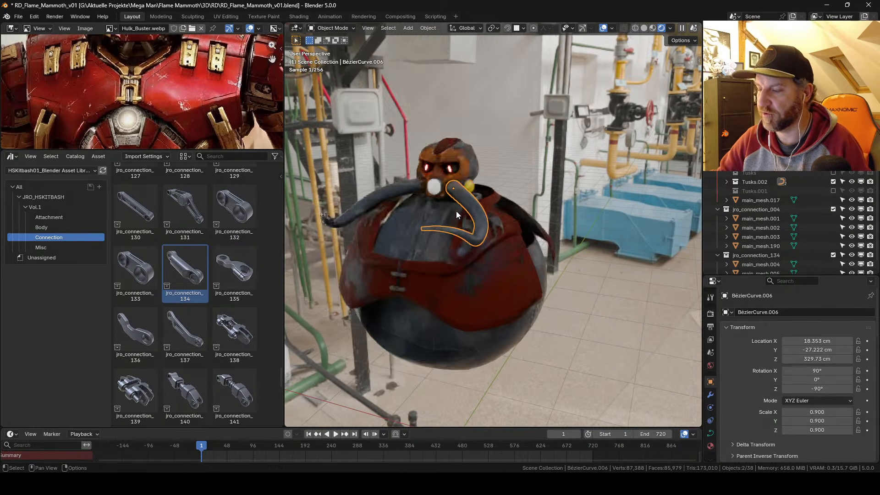
key("Tab")
key("g")
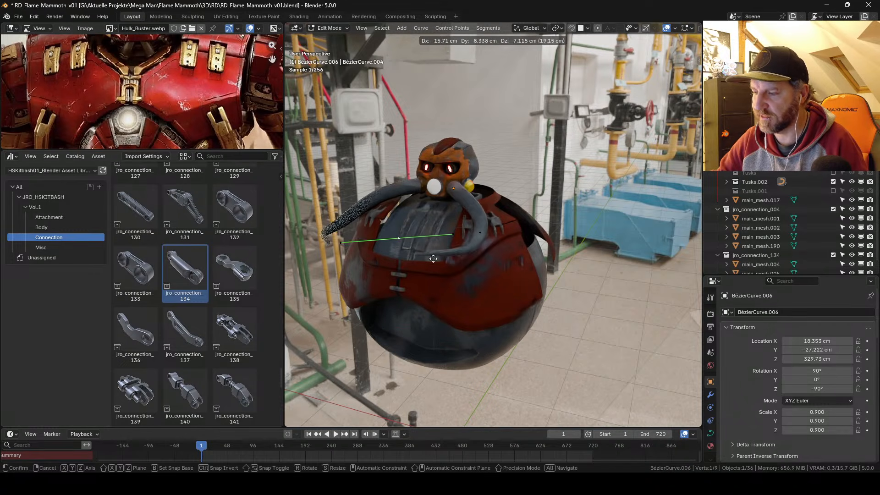
left_click(452, 249)
key("Tab")
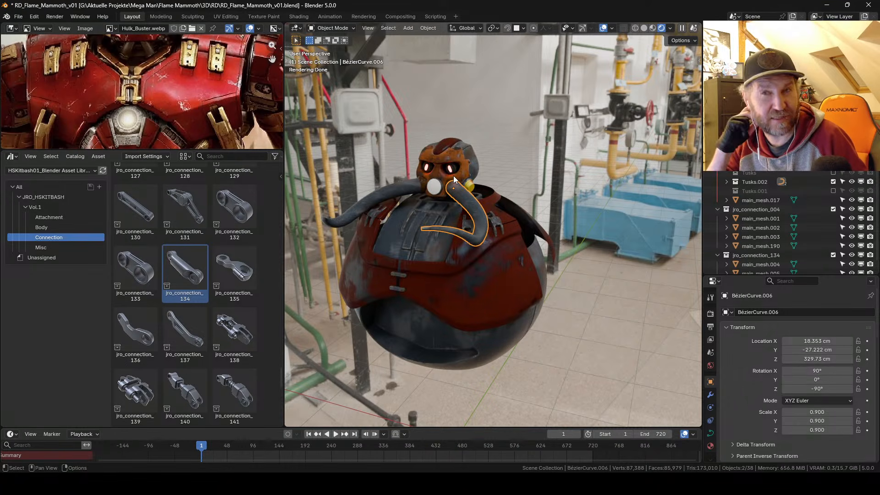
key("ctrl+s")
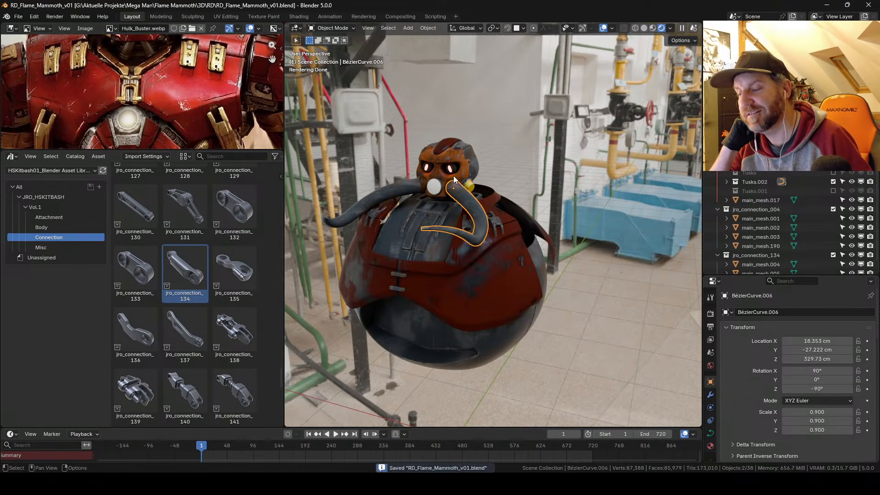
Step: Try to make the opposite tusk's curve data single-user and edit its control points separately
left_click(379, 197)
middle_click_drag(394, 201, 444, 232)
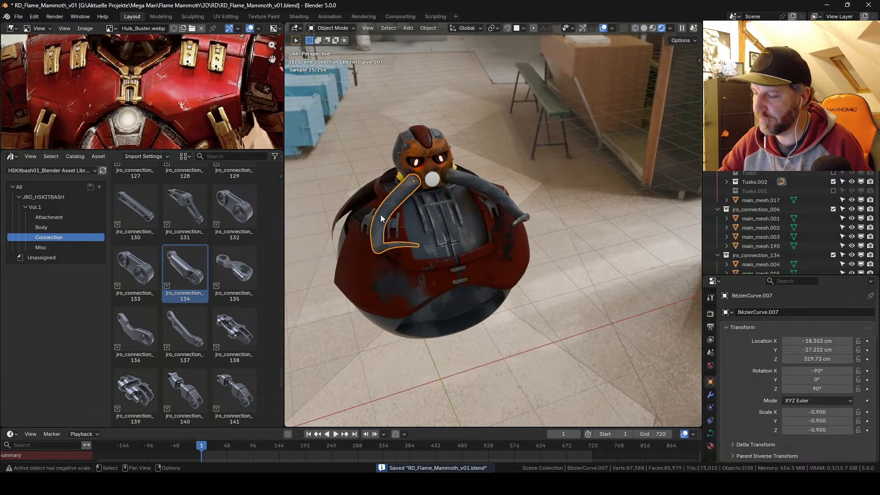
left_click(711, 433)
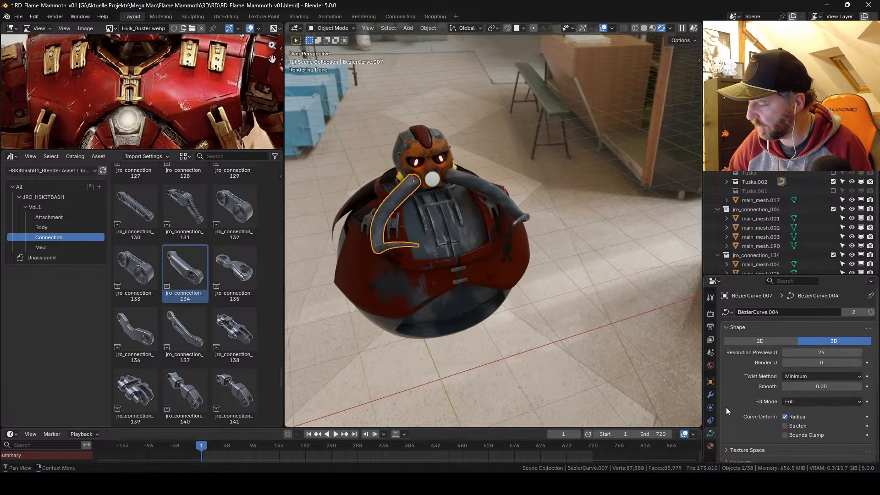
left_click(853, 312)
scroll(433, 275, "up", 2)
key("Tab")
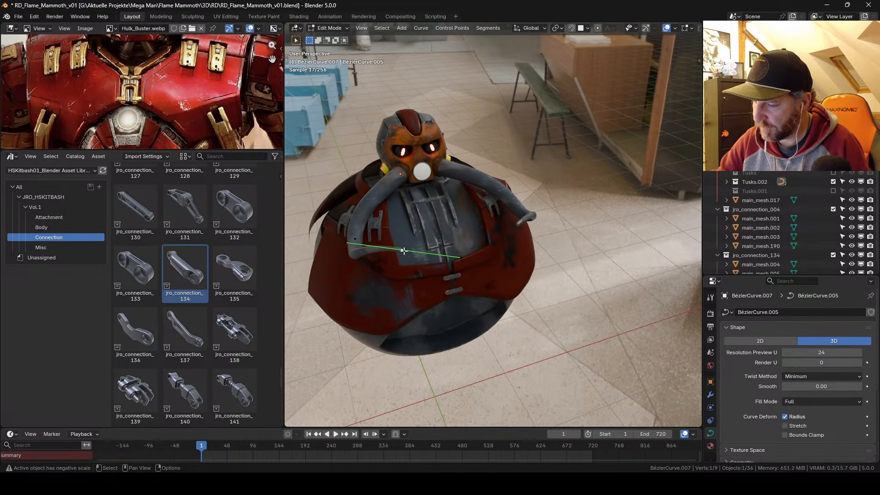
middle_click_drag(447, 274, 442, 262)
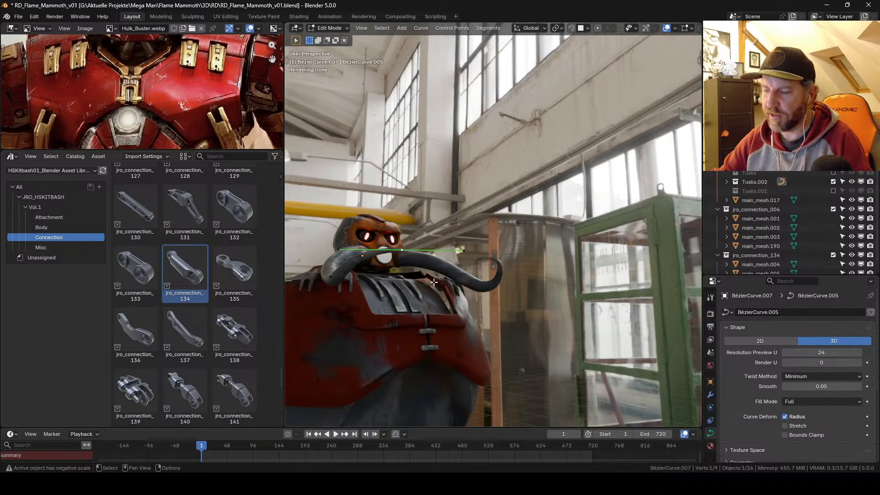
key("Tab")
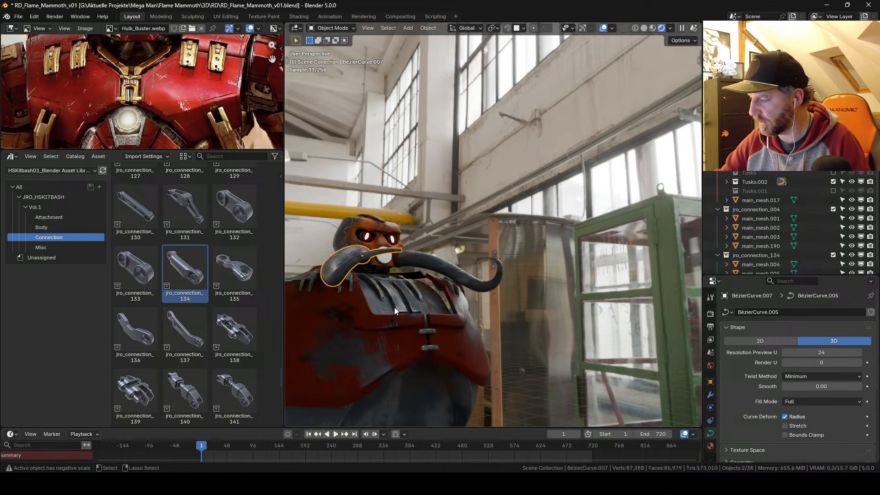
middle_click_drag(395, 309, 429, 293)
key("Escape")
Step: Save the file and check the tusks and chest armour from the side and front
key("ctrl+s")
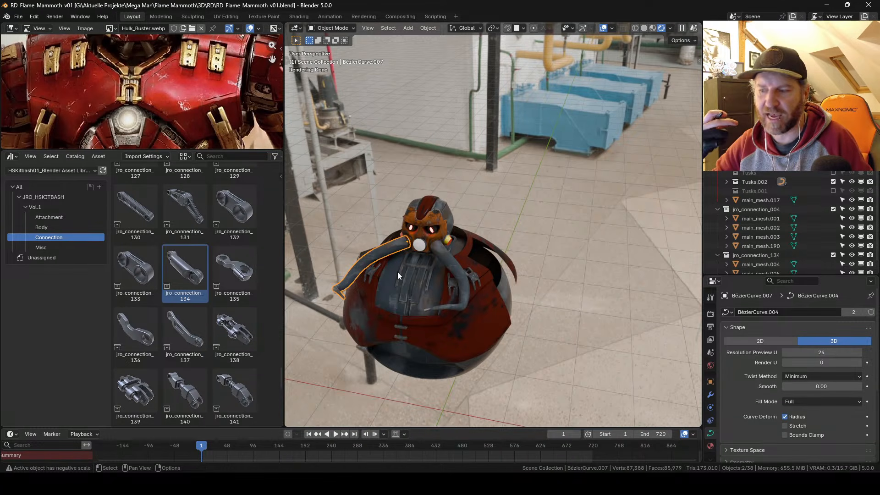
middle_click_drag(421, 253, 470, 247)
scroll(470, 247, "up", 3)
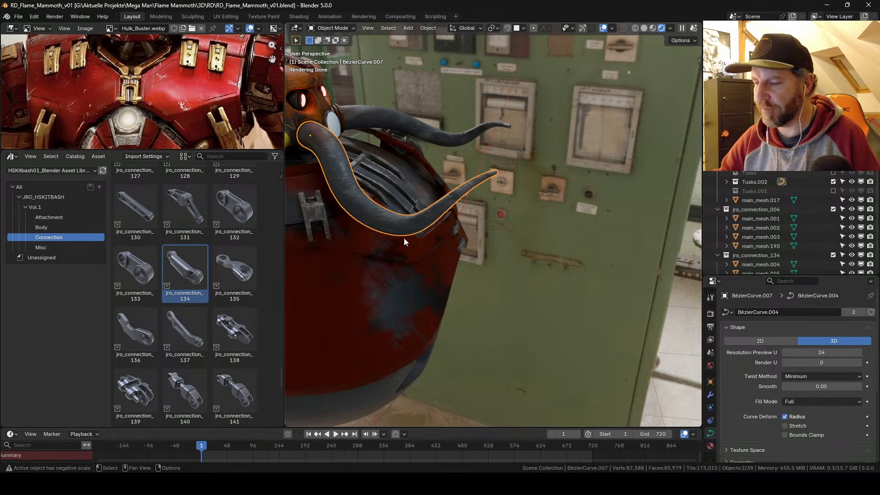
middle_click_drag(425, 227, 503, 204)
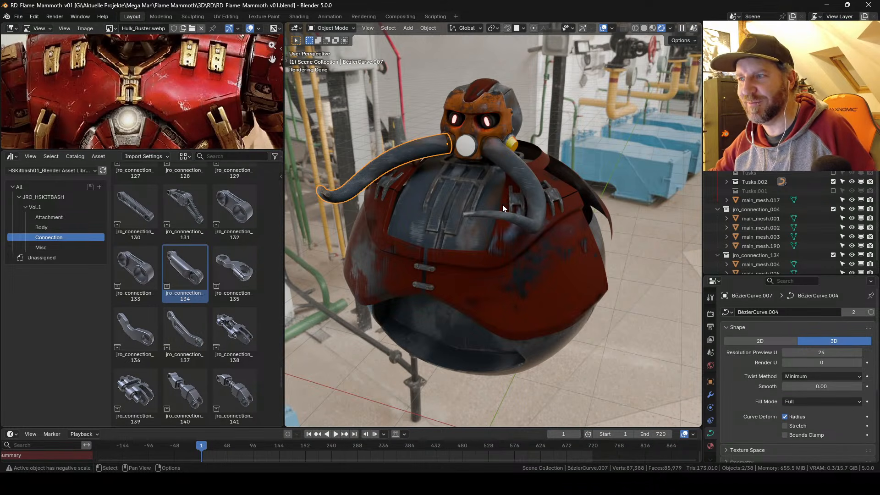
key("ctrl+s")
mouse_move(510, 184)
middle_mouse_down()
mouse_move(512, 205)
mouse_move(525, 186)
middle_mouse_up()
middle_click_drag(575, 232, 538, 207)
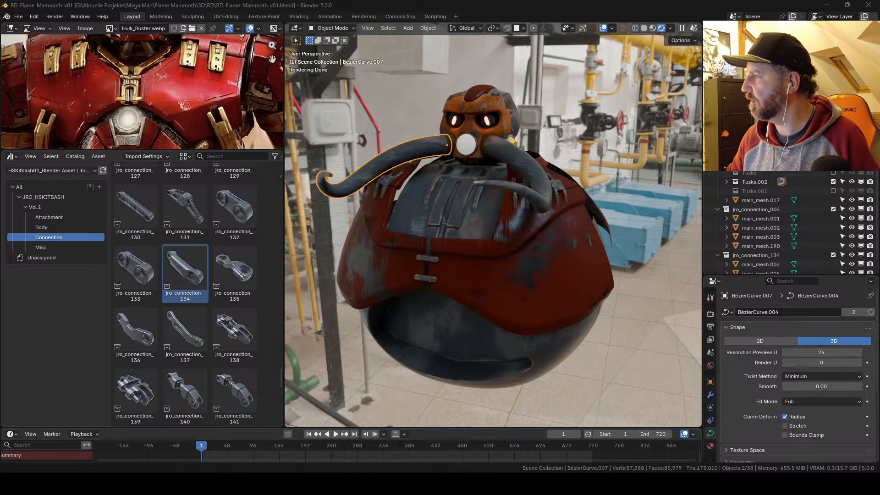
Step: Replace the asset browser with an image editor and load the mech reference photo 20240411_123212.jpg
left_click(11, 156)
left_click(28, 189)
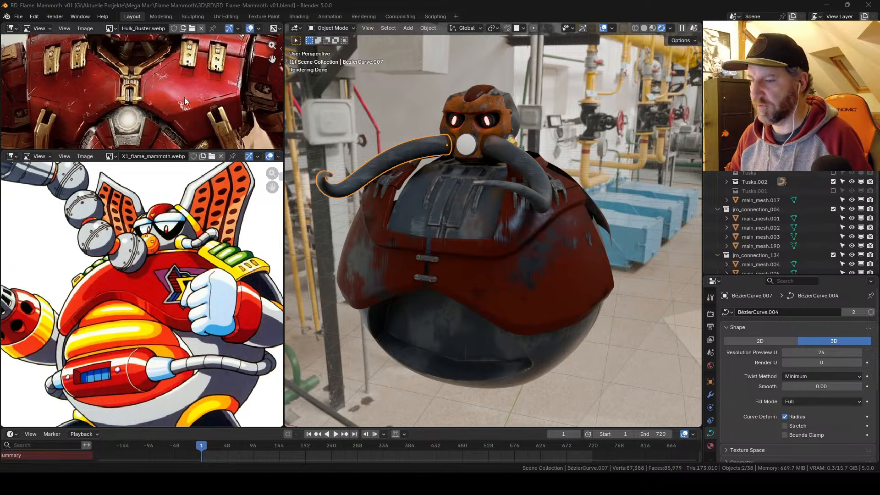
left_click_drag(80, 266, 150, 260)
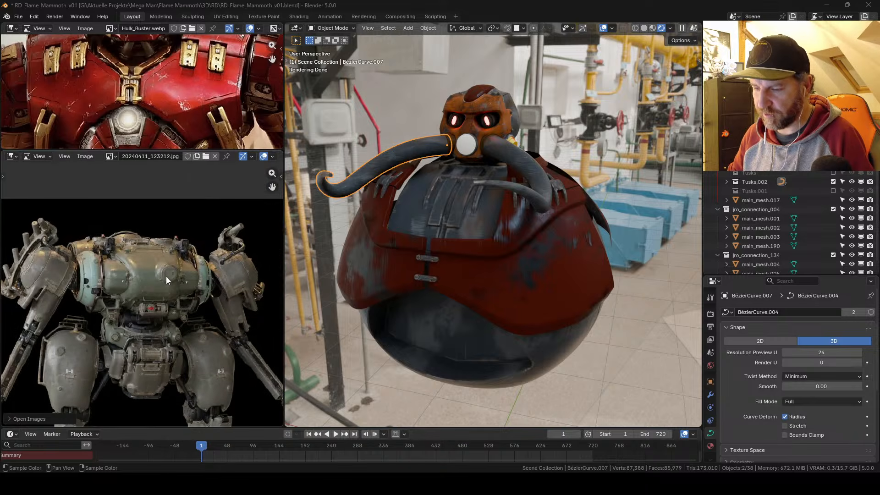
Step: Examine the mech photo's torso, waist and hip details as reference for the Flame Mammoth's body
middle_click_drag(166, 277, 163, 213)
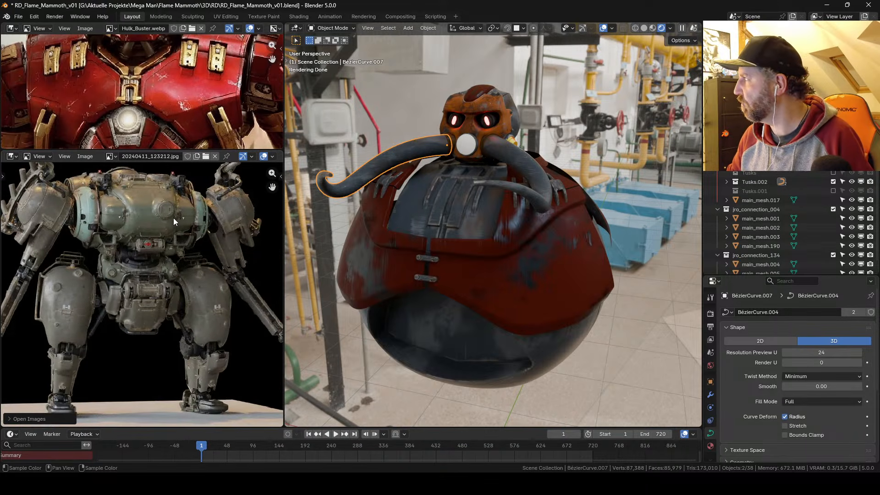
scroll(162, 238, "up", 3)
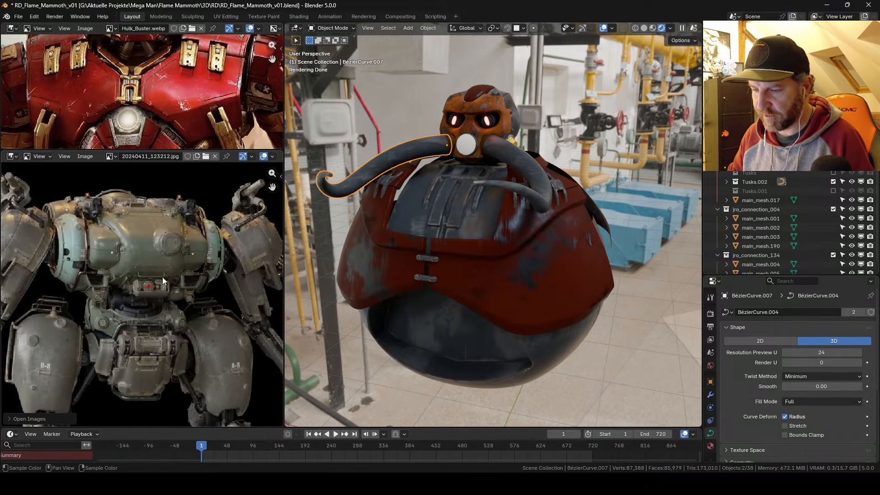
middle_click_drag(154, 266, 152, 279)
scroll(152, 279, "up", 1)
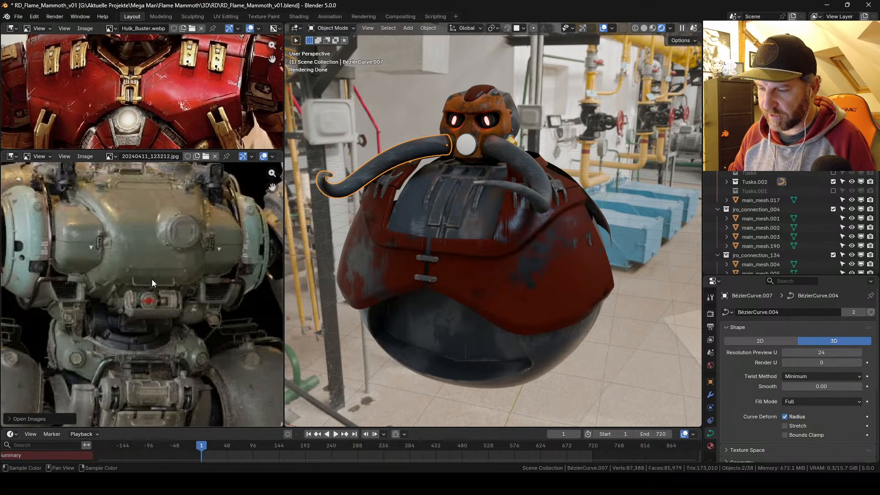
scroll(152, 280, "down", 1)
scroll(152, 280, "down", 1)
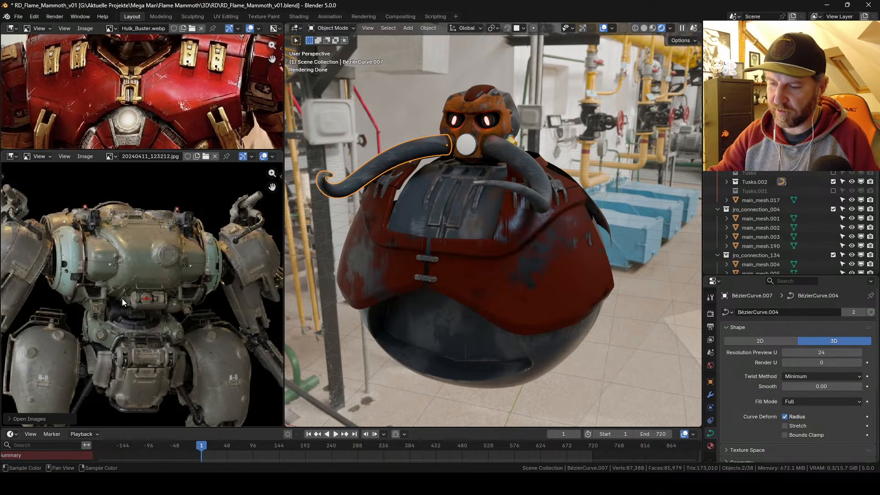
middle_click_drag(224, 286, 206, 274)
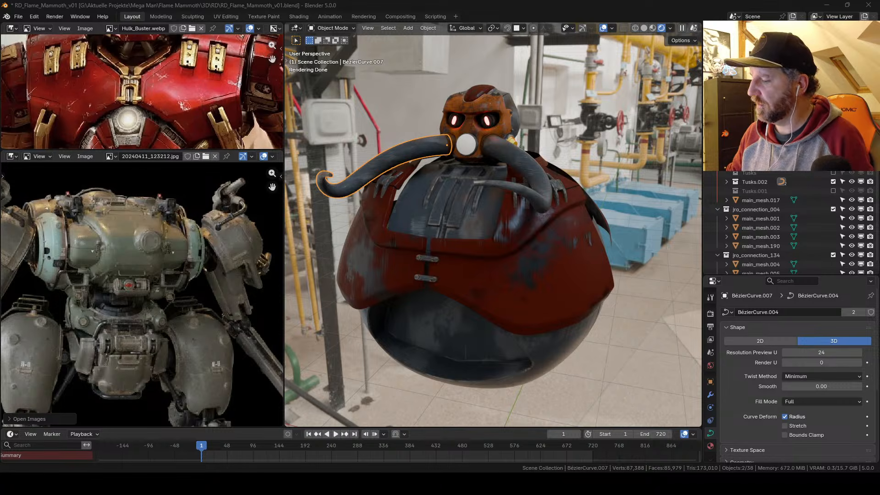
middle_click_drag(560, 233, 533, 185, "shift")
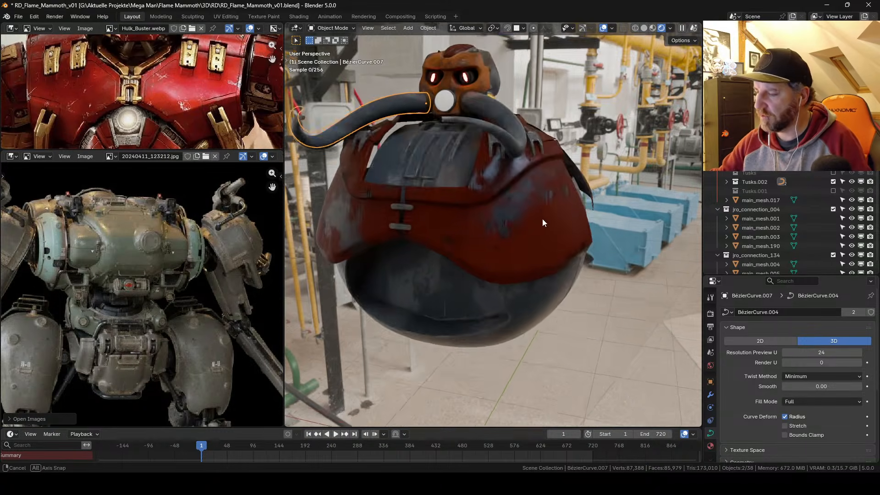
Step: Select the edge loop running down the side of the red chest armour and move it outward
middle_click_drag(542, 218, 539, 214)
left_click(539, 215)
key("Tab")
scroll(530, 210, "up", 2)
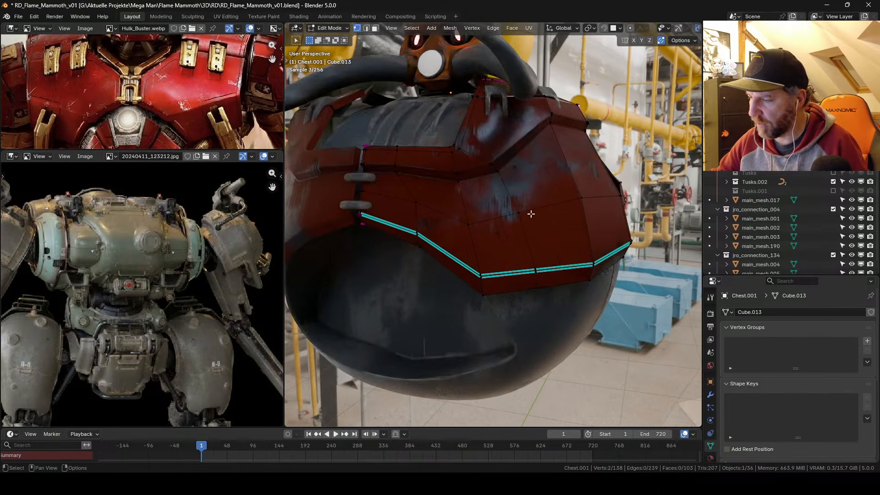
key("2")
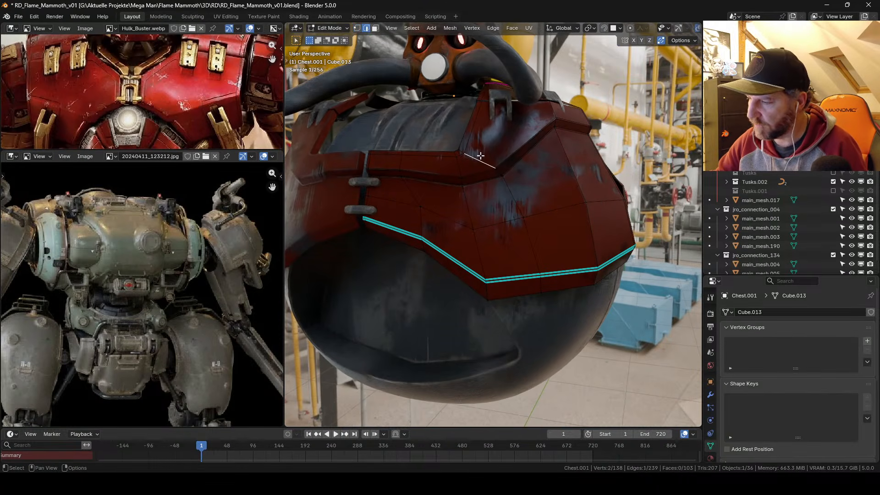
left_click(525, 227, "alt")
middle_click_drag(552, 229, 571, 221)
key("alt+s")
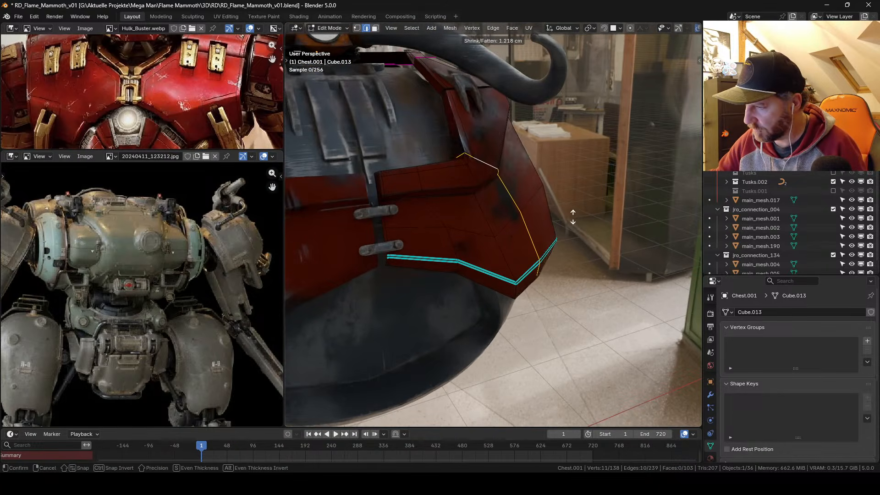
right_click(569, 218)
key("g")
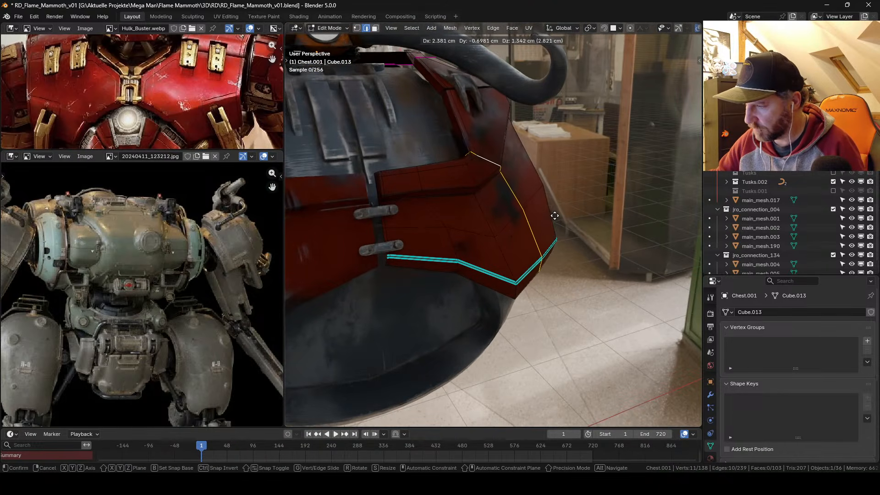
left_click(559, 212)
Step: Bevel the moved edge loop on the chest armour narrowly with one segment
key("ctrl+b")
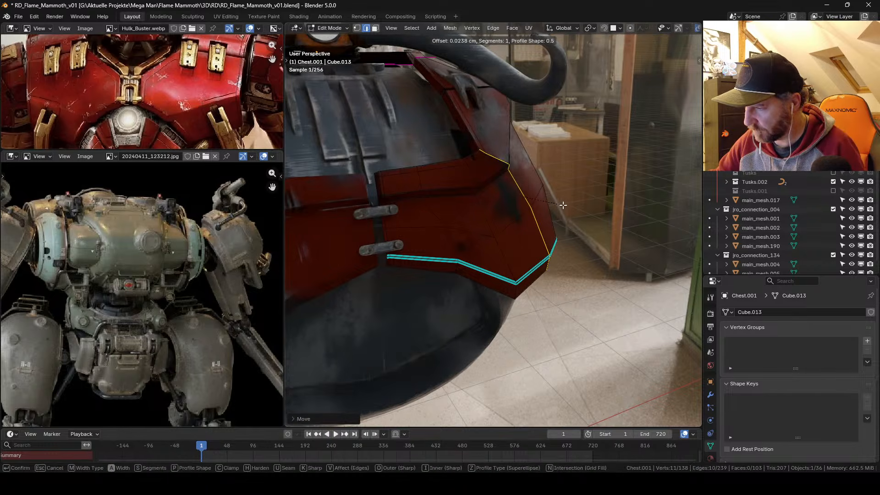
right_click(560, 207)
key("Tab")
scroll(554, 180, "down", 3)
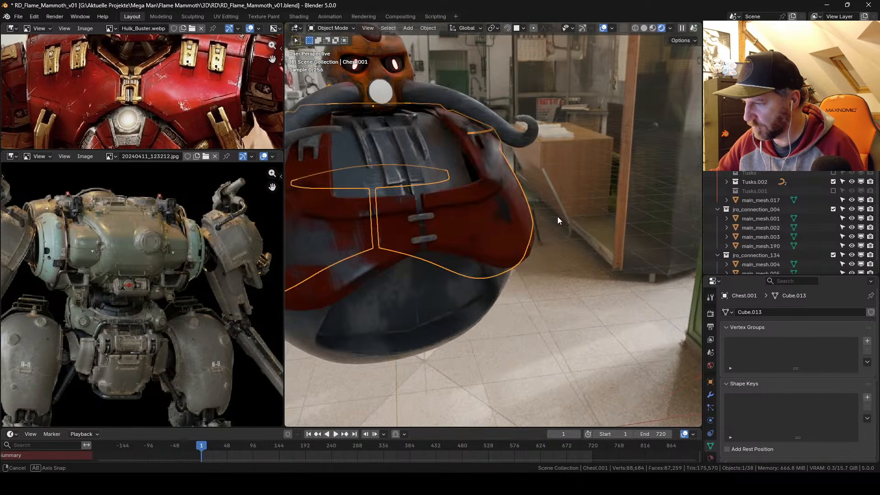
middle_click_drag(558, 217, 510, 230)
key("Tab")
scroll(519, 265, "up", 5)
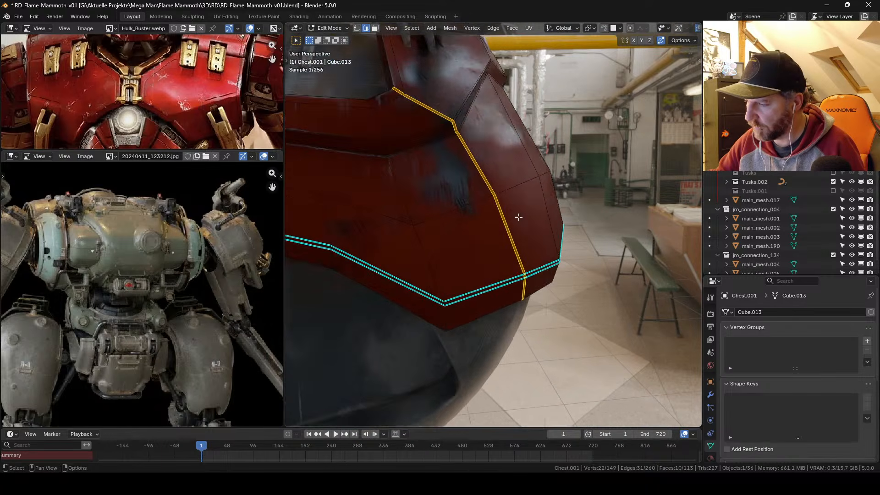
Step: Shift the bevelled edge loop slightly outward and upward in the front view
middle_click_drag(519, 265, 549, 204)
key("g")
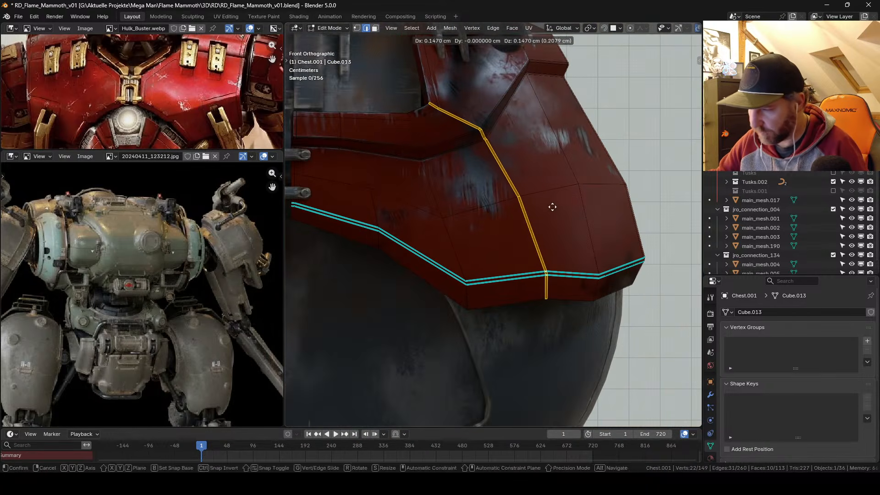
left_click(561, 201)
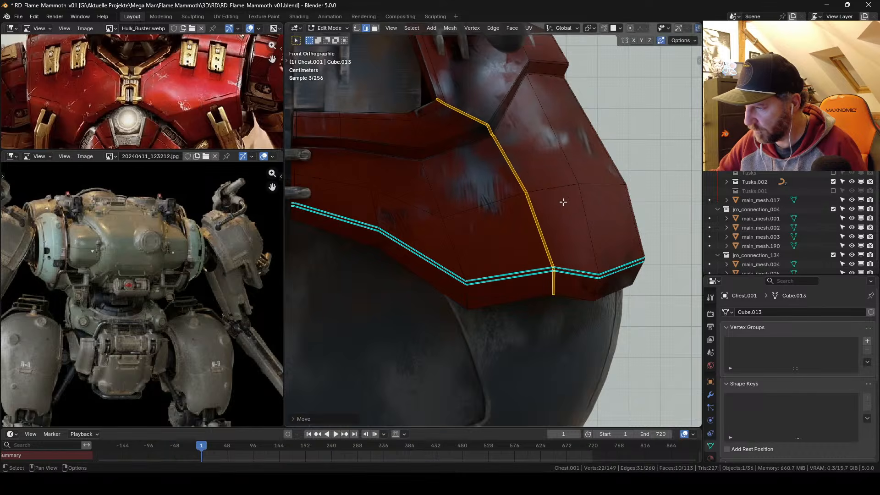
mouse_move(561, 202)
middle_mouse_down()
mouse_move(576, 205)
mouse_move(551, 205)
middle_mouse_up()
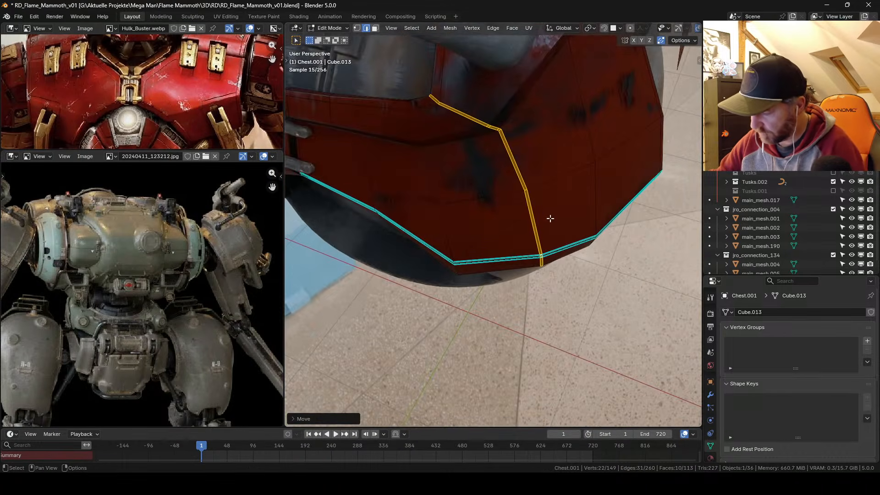
Step: Move the bevelled edge loop outward and forward in the top view
key("KP_7")
key("g")
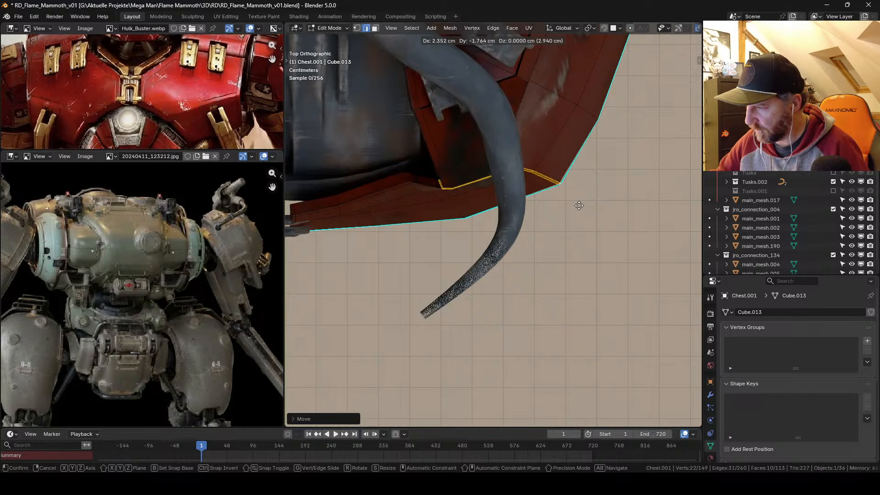
left_click(584, 210)
middle_click_drag(584, 209, 570, 163)
key("Tab")
scroll(558, 222, "down", 2)
middle_click_drag(558, 222, 518, 200)
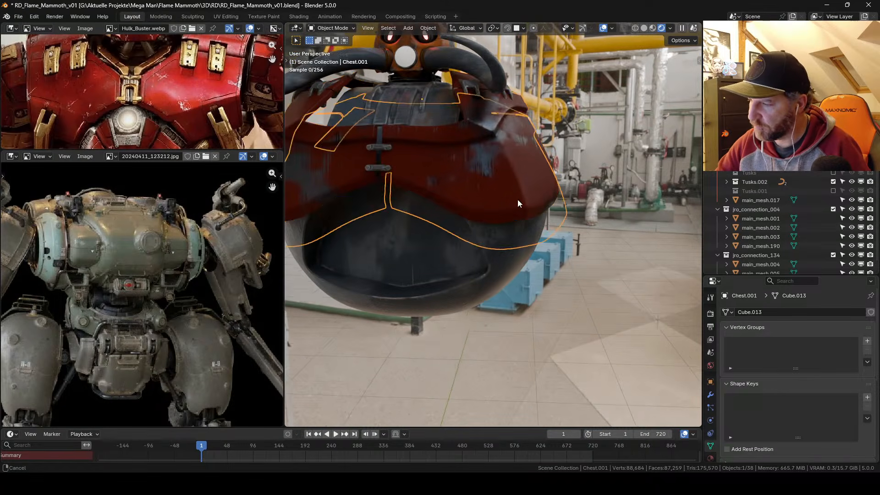
Step: Narrow the vertex selection to the bevelled loop's end at the inner corner of the chest opening
scroll(518, 200, "up", 3)
key("Tab")
middle_click_drag(508, 163, 543, 220)
key("1")
scroll(546, 177, "up", 2)
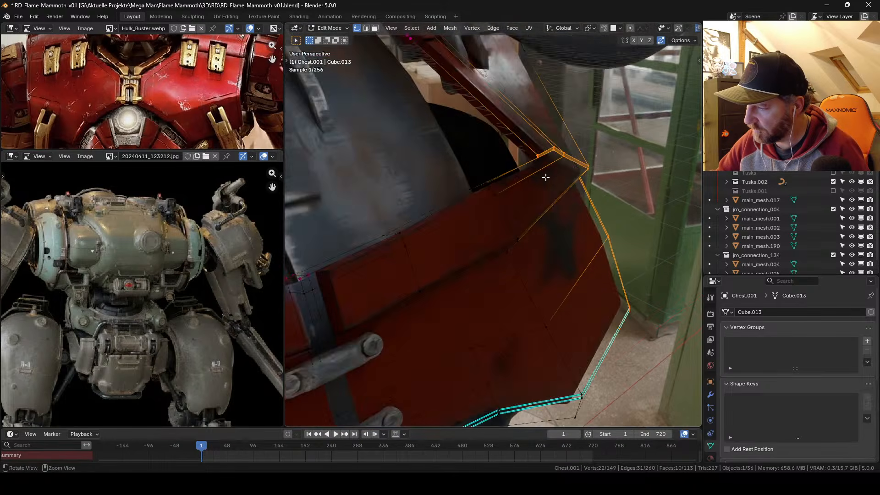
middle_click_drag(547, 177, 565, 168)
left_click_drag(563, 167, 523, 156)
middle_click_drag(523, 155, 589, 178)
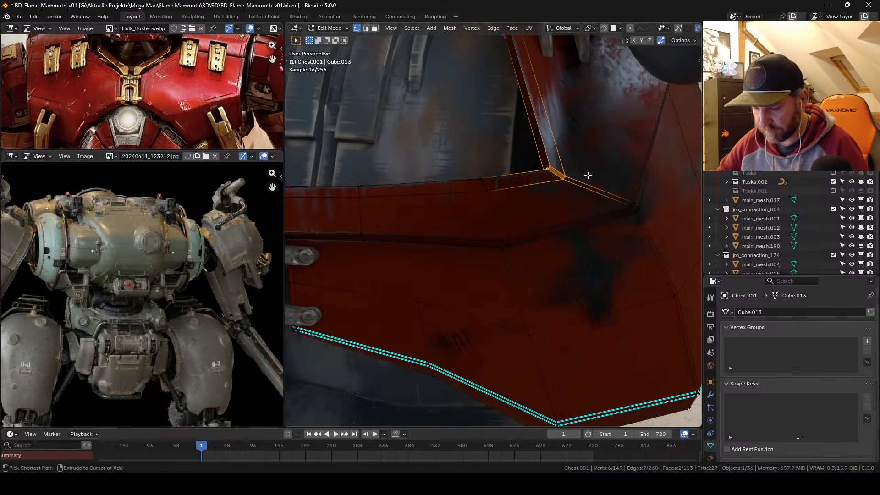
Step: Undo the vertex selection and loop moves, returning to the freshly bevelled edge loop on the chest armour
key("ctrl+z")
key("ctrl+z")
key("ctrl+z")
key("ctrl+z")
key("ctrl+z")
key("ctrl+z")
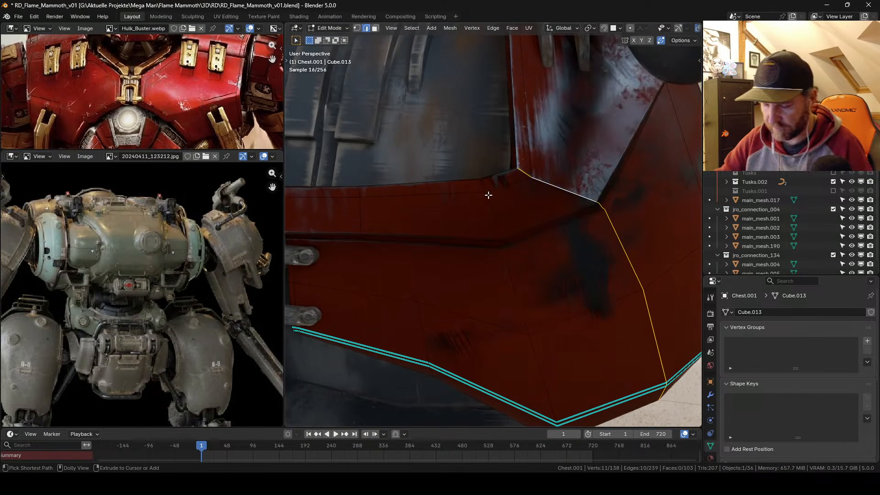
key("ctrl+shift+z")
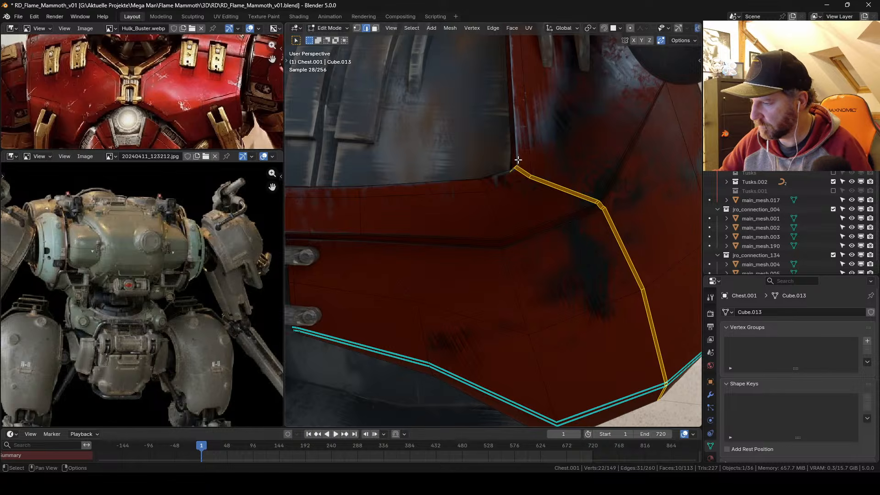
Step: Deselect the loop's end at the chest opening and move the remaining vertices outward in the top view
left_click_drag(501, 144, 546, 205, "ctrl")
middle_click_drag(560, 188, 553, 177, "shift")
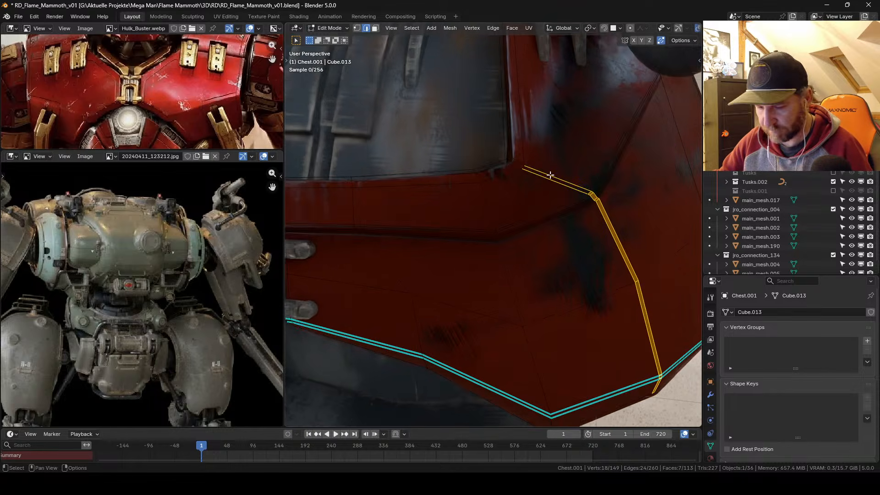
key("1")
middle_click_drag(600, 195, 559, 175, "ctrl")
key("KP_7")
key("g")
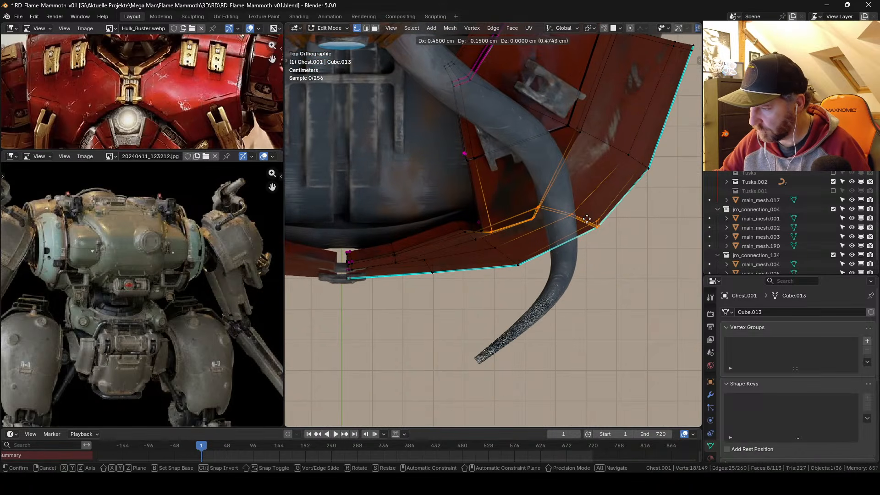
left_click(595, 222)
Step: Nudge the selected loop vertices a little further forward in the top view to shape the armour's corner
middle_click_drag(594, 222, 575, 167)
key("KP_7")
key("g")
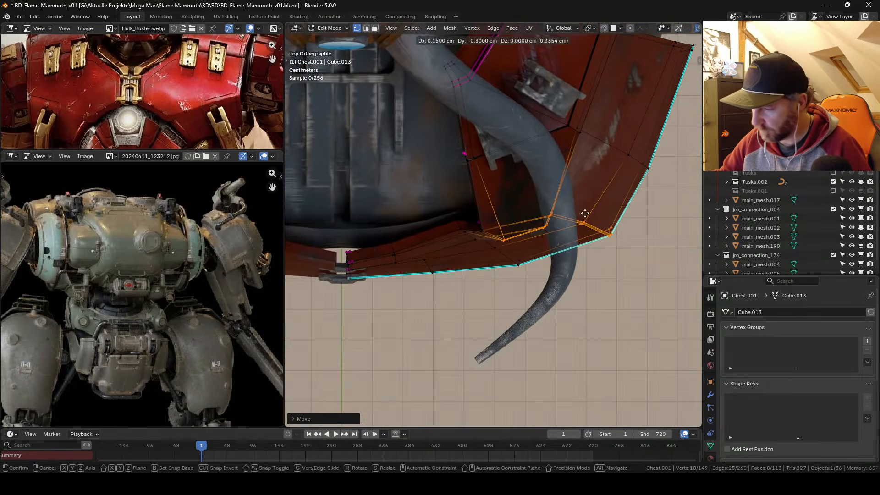
left_click(591, 219)
middle_click_drag(591, 219, 576, 153)
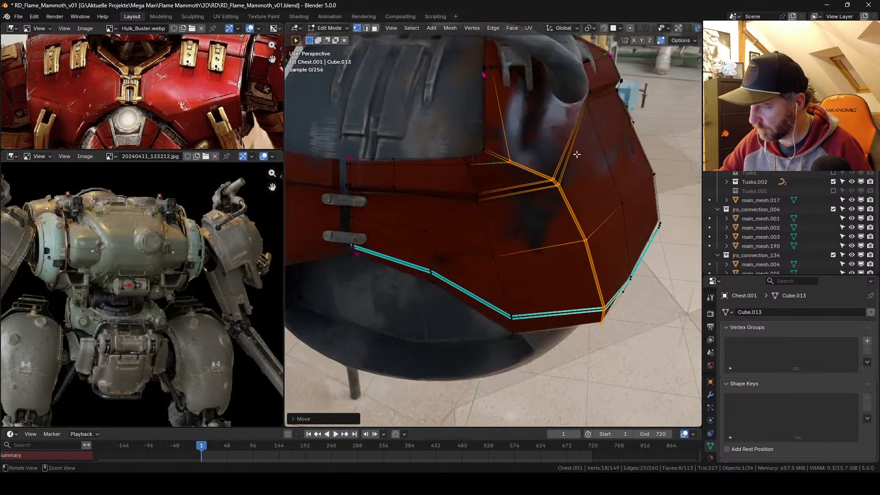
Step: Finish editing the chest mesh and save the file
key("Tab")
middle_click_drag(579, 196, 596, 176)
mouse_move(508, 219)
middle_mouse_down()
mouse_move(505, 212)
mouse_move(535, 237)
mouse_move(509, 219)
middle_mouse_up()
key("ctrl+s")
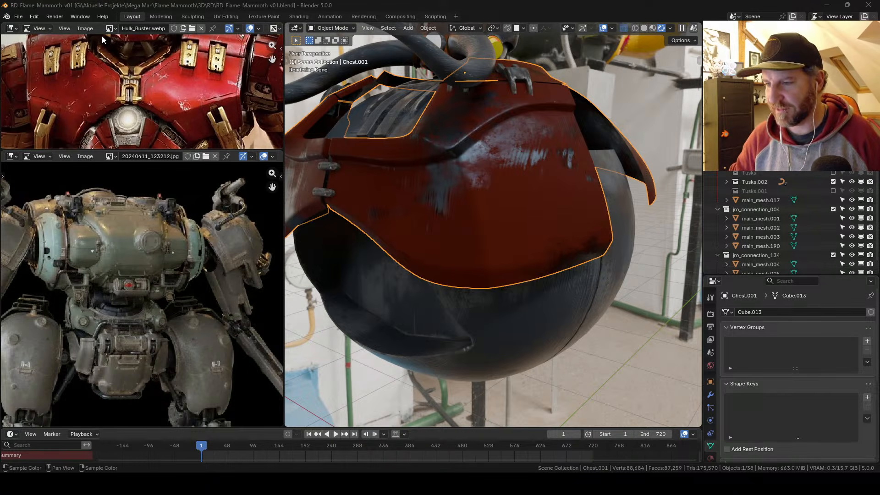
Step: Load MMC010.webp into the lower reference image editor in place of the mech photo and fit it to view
left_click(111, 156)
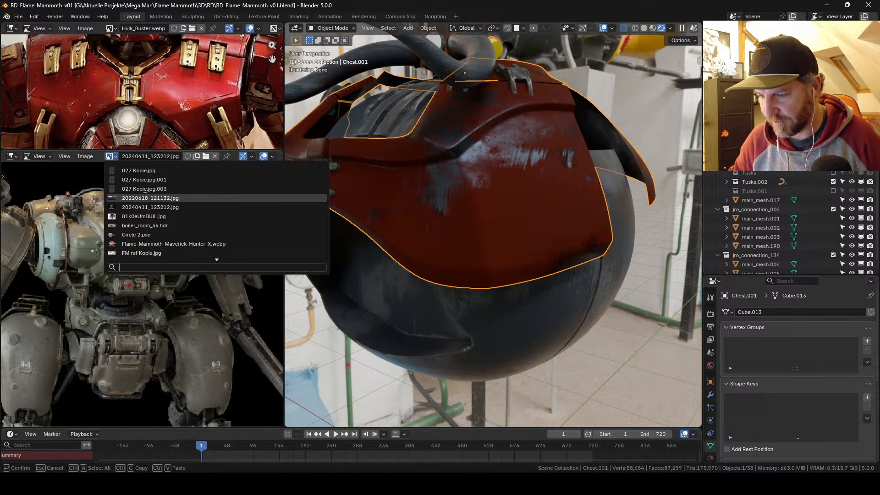
key("Down")
key("Down")
key("Down")
key("Down")
key("Down")
key("Down")
key("Down")
key("Down")
key("Down")
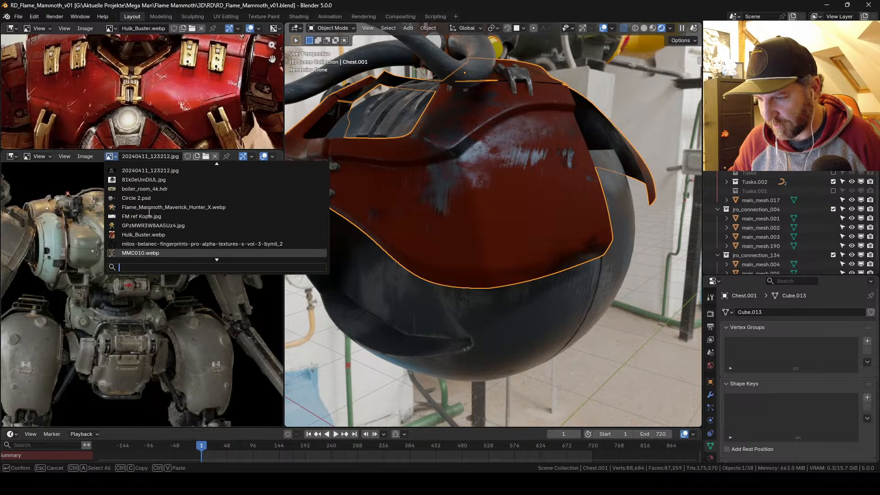
left_click(149, 215)
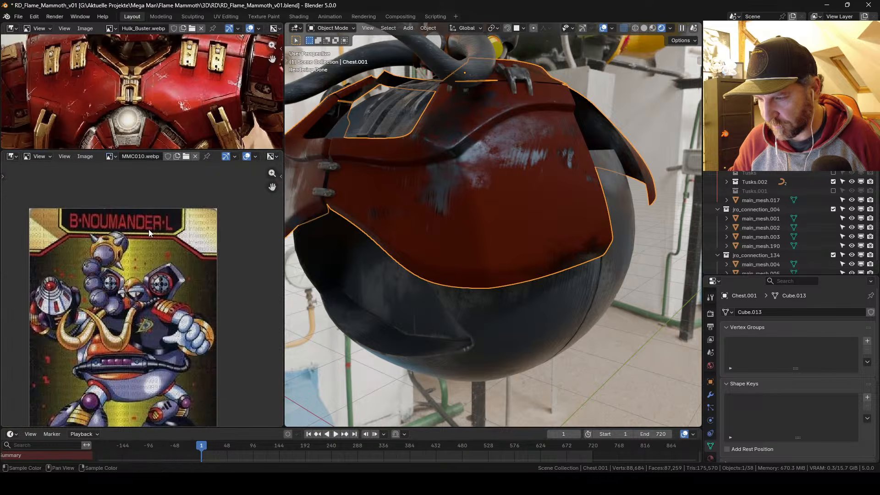
key("Home")
scroll(203, 278, "up", 2)
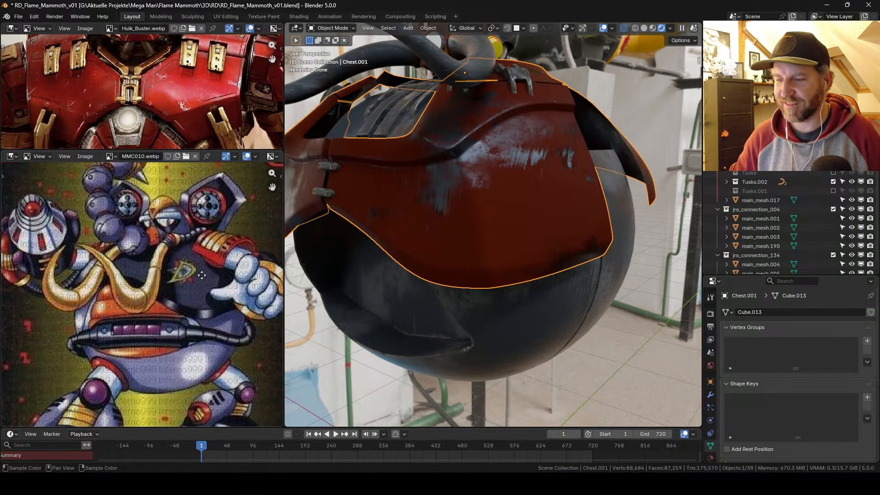
Step: Examine the mammoth character's shoulders, arms and torso in the MMC010.webp reference
scroll(201, 283, "up", 1)
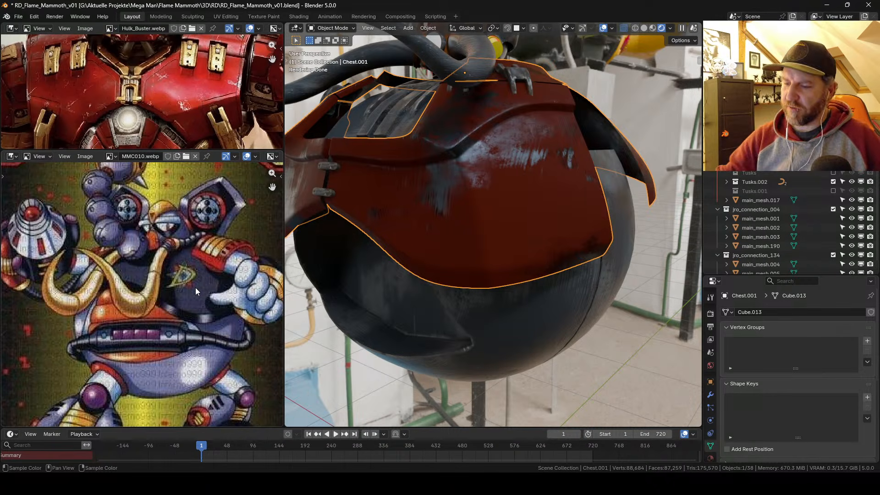
middle_click_drag(200, 248, 229, 246)
scroll(221, 254, "up", 3)
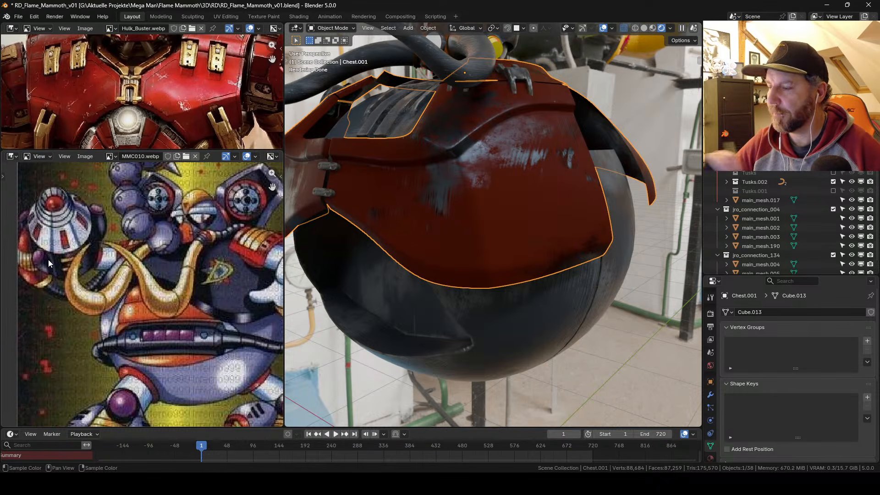
middle_click_drag(263, 257, 221, 274)
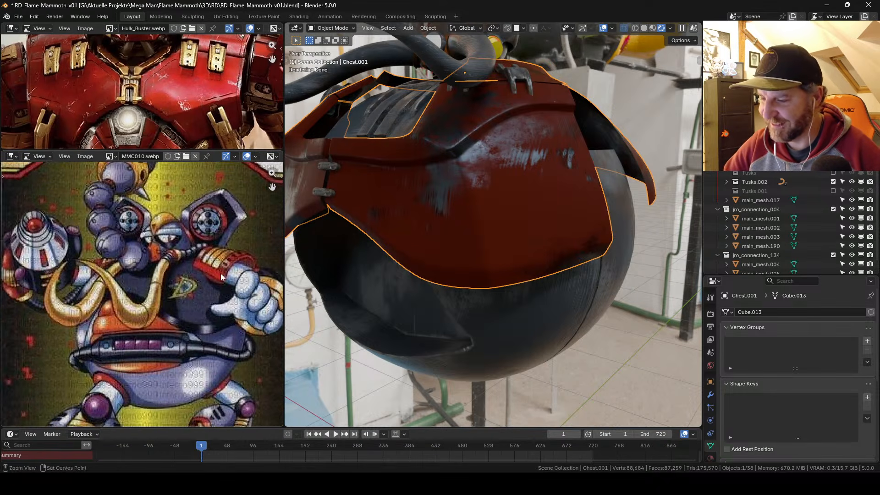
middle_click_drag(226, 224, 216, 228)
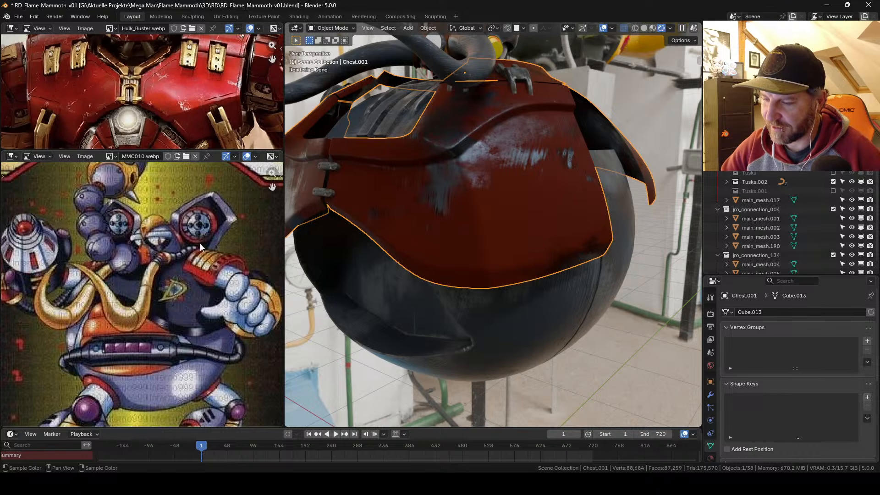
middle_click_drag(219, 214, 216, 264, "ctrl")
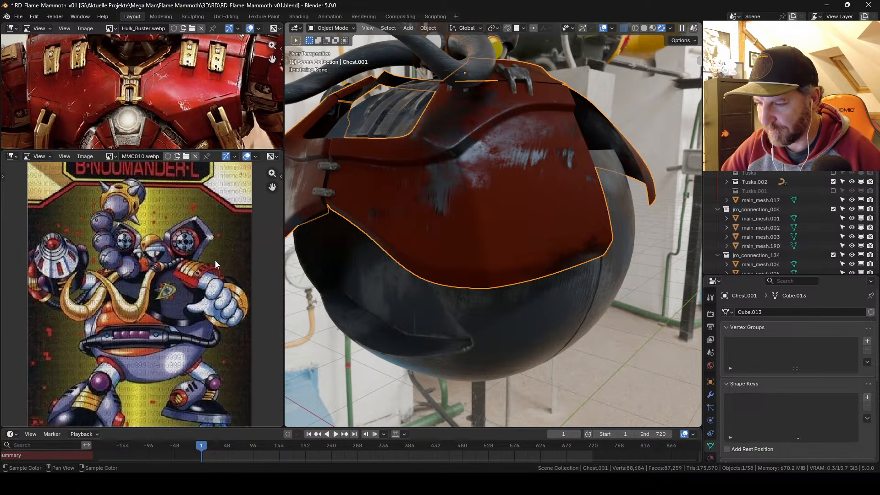
middle_click_drag(217, 308, 211, 283)
Step: Narrow the reference image area to widen the 3D viewport and show the whole model at an angle
left_click_drag(284, 250, 227, 248)
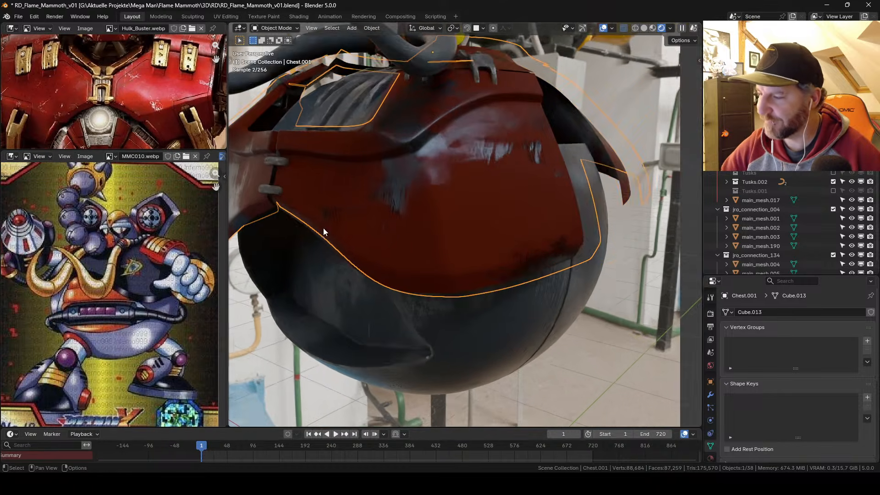
middle_click_drag(465, 150, 488, 209, "alt")
left_click_drag(489, 209, 479, 206, "alt")
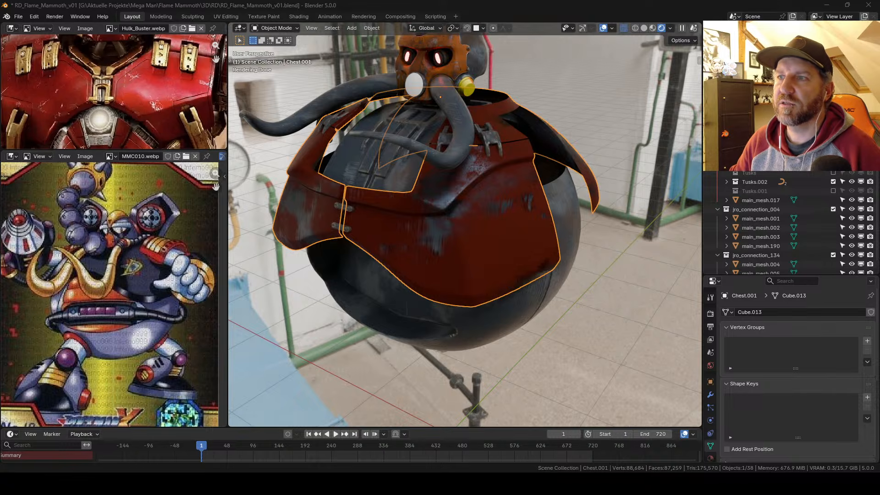
Step: Switch to the File Explorer window with the Mammoth reference folder, maximize it and enlarge the thumbnails
left_click_drag(311, 1, 316, 41)
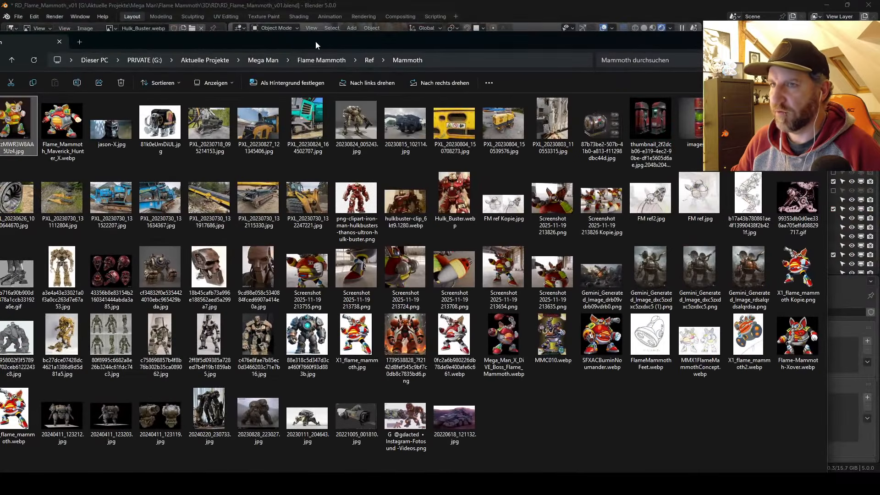
double_click(315, 41)
scroll(365, 292, "up", 2, "ctrl")
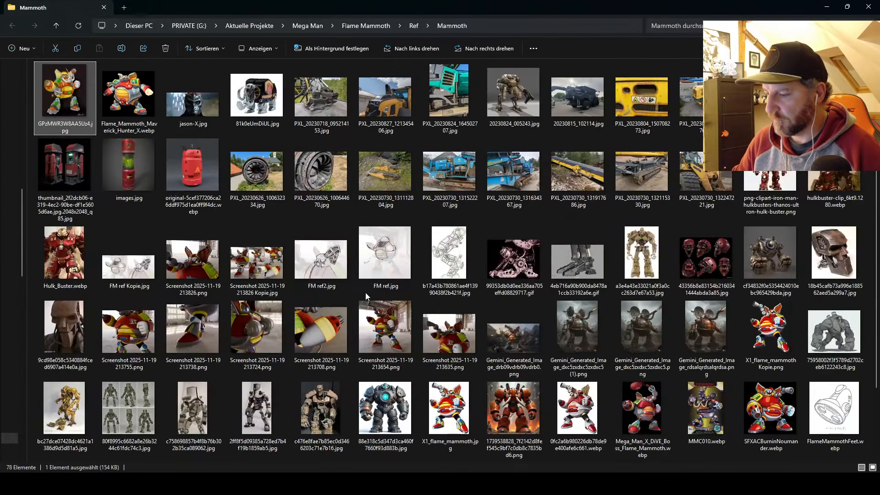
scroll(365, 292, "up", 3, "ctrl")
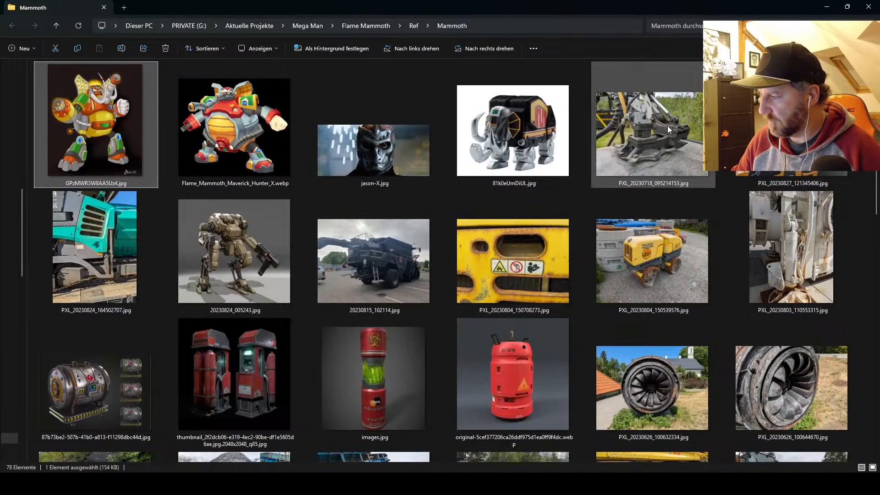
Step: View the yellow Wacker Neuson roller photo PXL_20230804_150539576.jpg full-screen and examine its body panels and grille up close
double_click(642, 250)
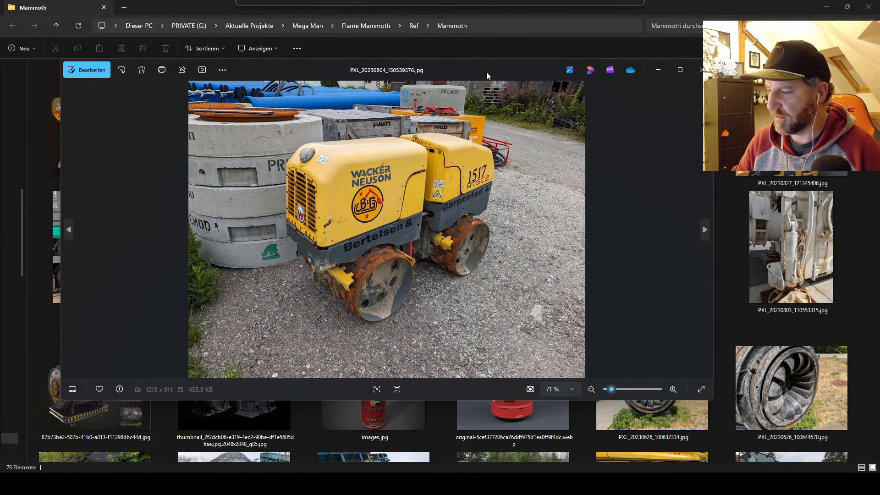
left_click(679, 70)
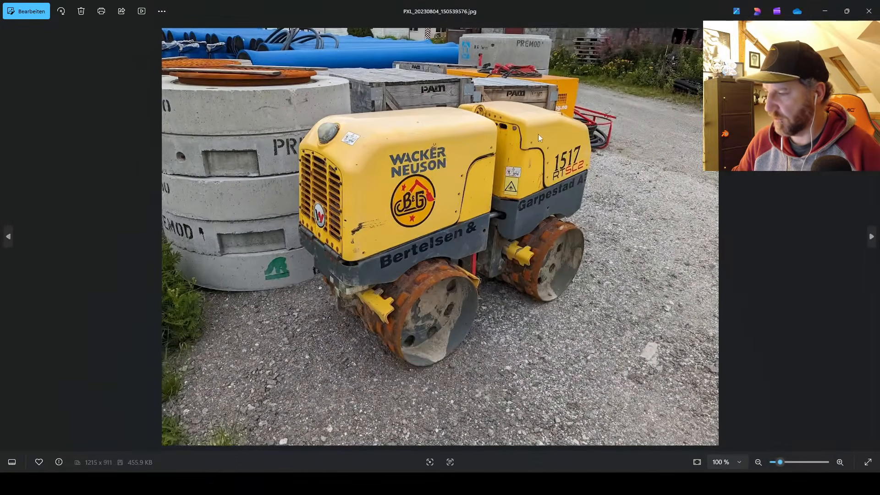
scroll(453, 158, "up", 5)
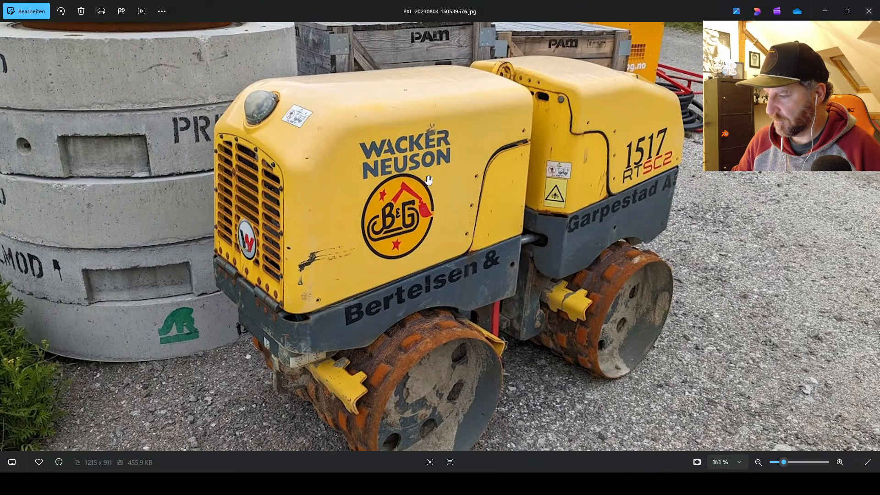
scroll(429, 179, "down", 2)
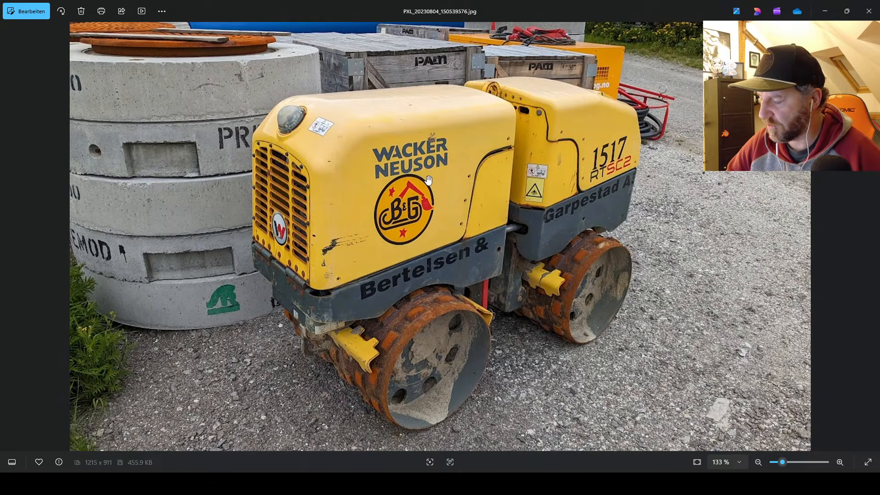
left_click(869, 11)
Step: Examine the photos of the white hydraulic cylinder, the teal machine with slotted vents and the dark 9T harvester
double_click(802, 247)
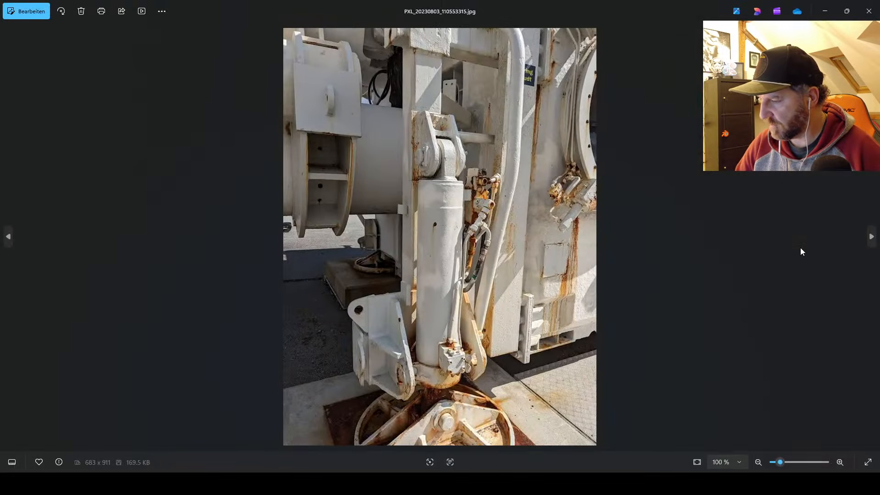
left_click(869, 14)
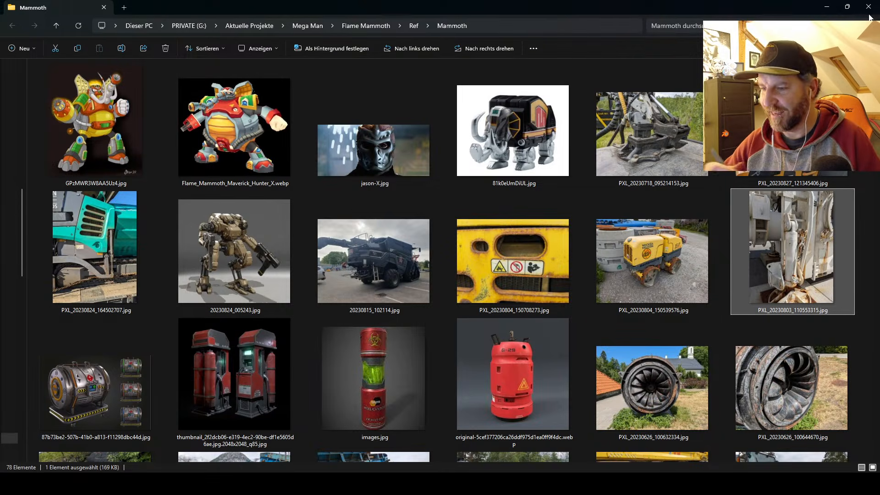
double_click(104, 233)
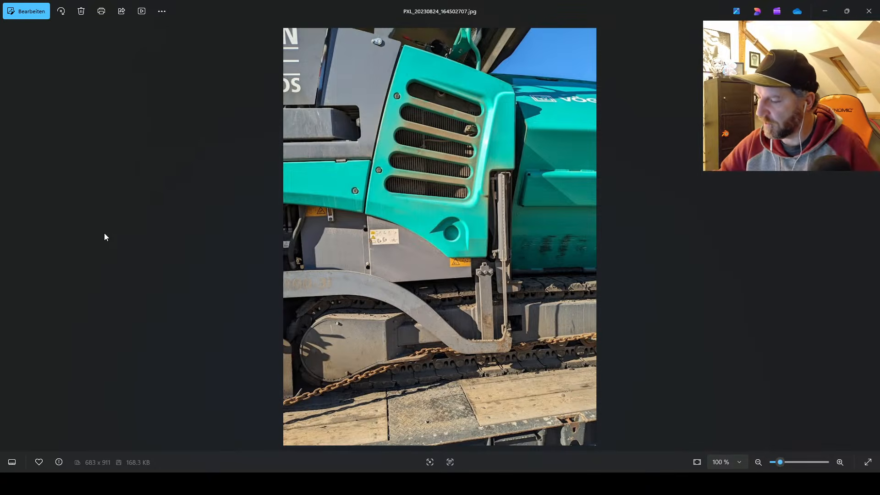
key("Right")
key("Right")
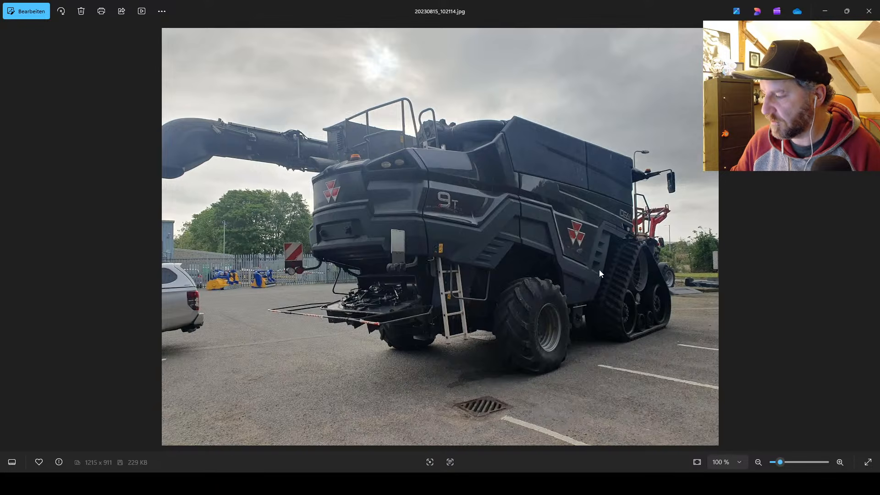
left_click(869, 11)
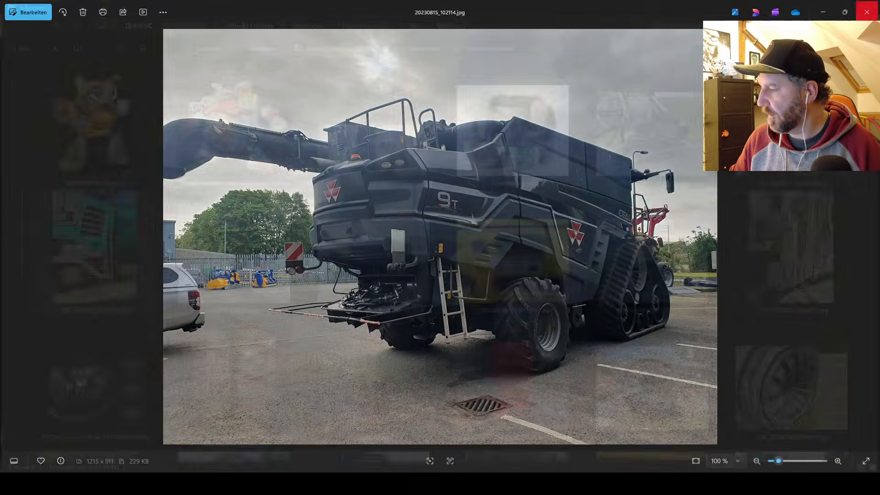
Step: Examine the rusty yellow panel in PXL_20230804_150708273.jpg and the turbine wheel in PXL_20230626_100632334.jpg
double_click(499, 240)
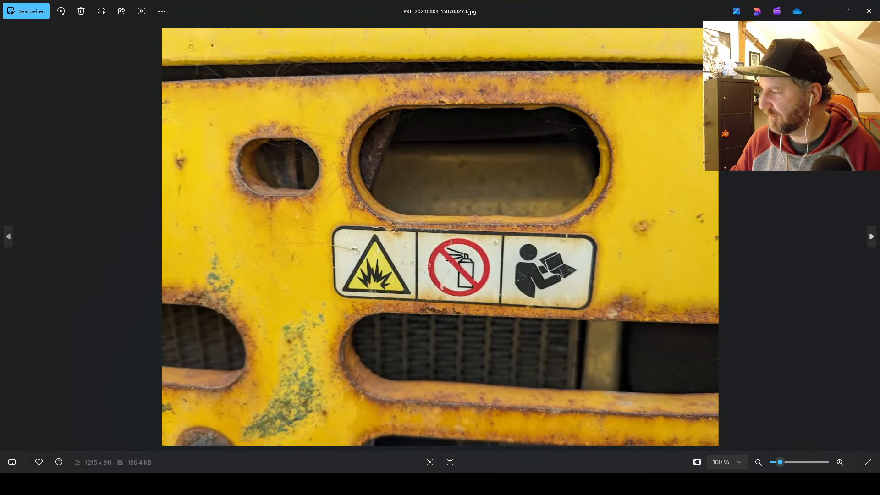
left_click(869, 11)
scroll(643, 284, "down", 5)
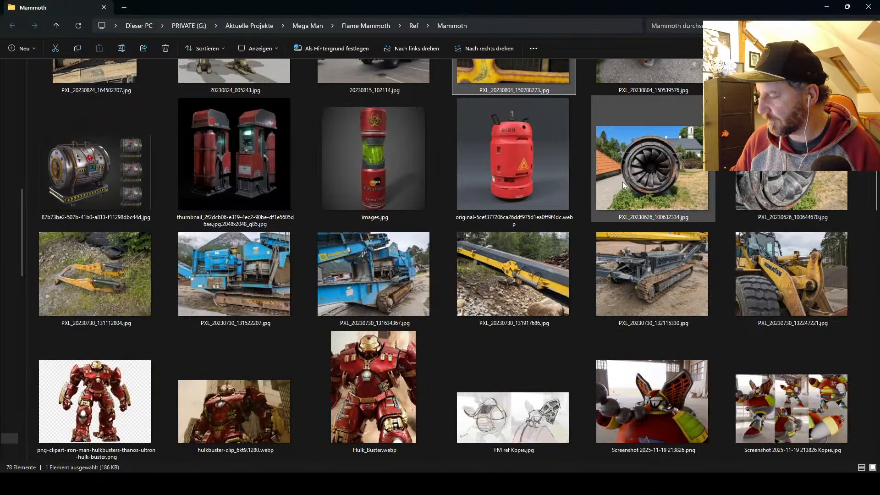
double_click(656, 165)
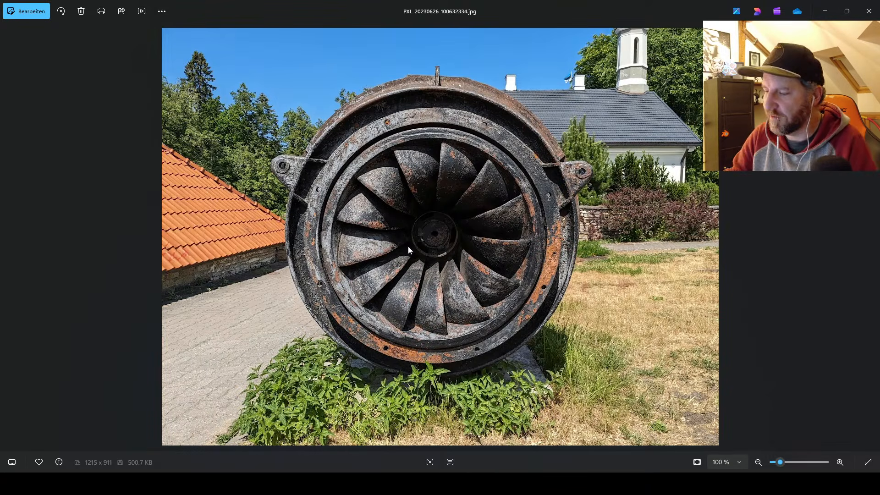
left_click(869, 11)
Step: Browse the tracked machinery photos from PXL_20230730_132115330.jpg back to PXL_20230730_131522207.jpg for panel, piston and hose details
scroll(591, 205, "down", 10)
scroll(582, 205, "up", 9)
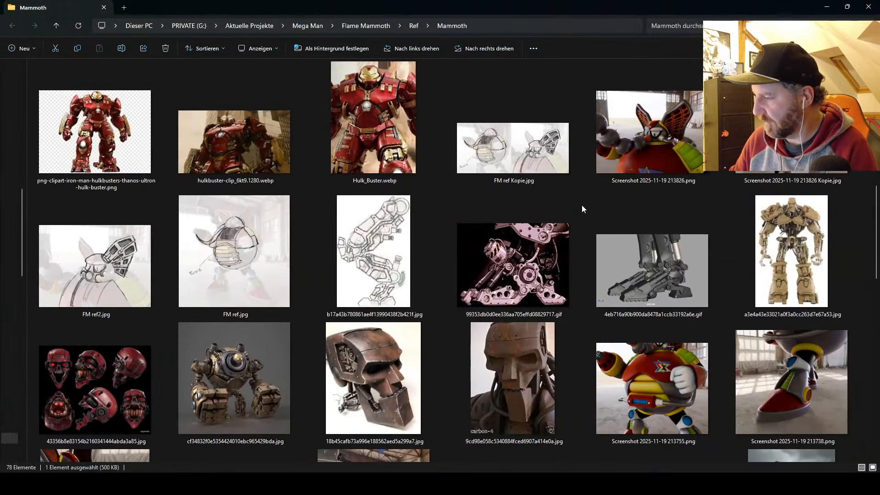
double_click(667, 239)
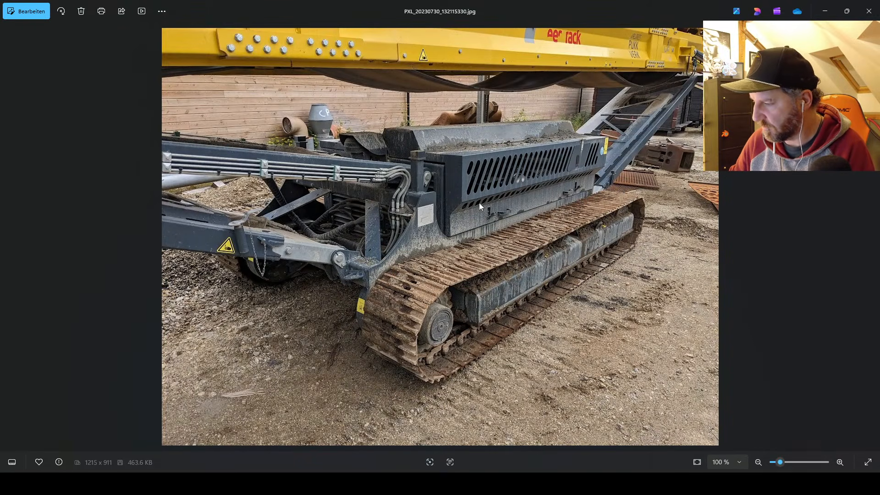
key("Left")
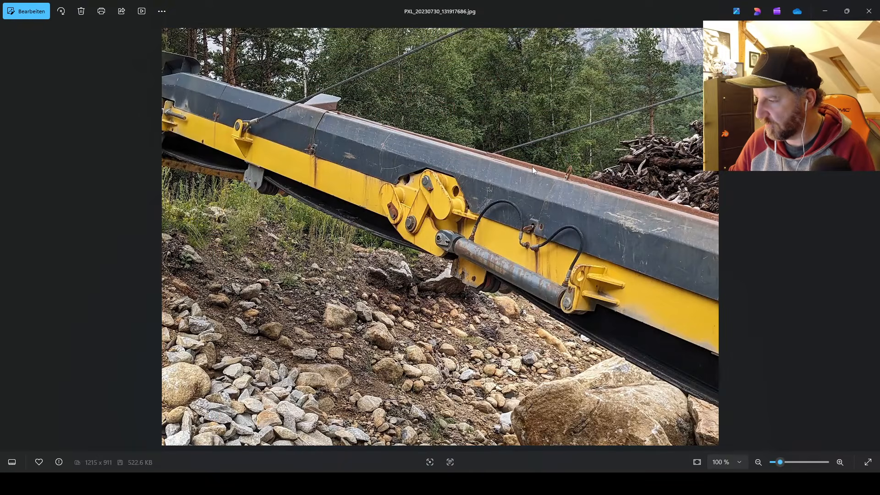
key("Left")
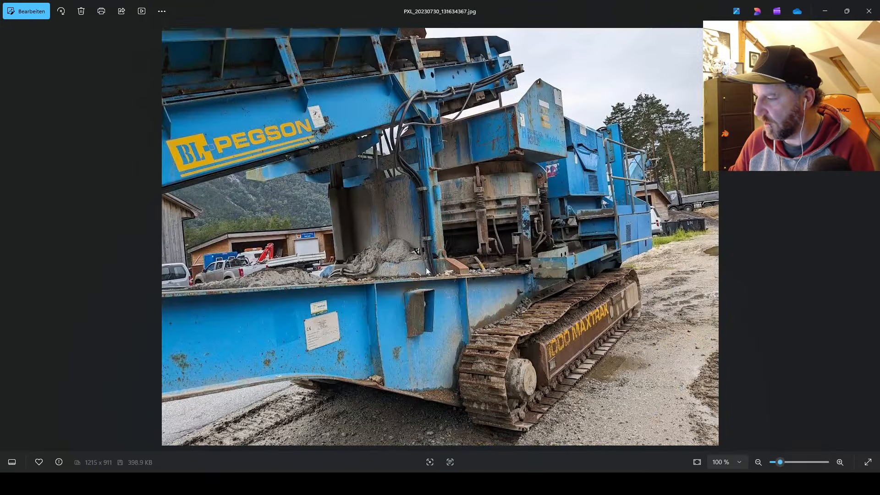
key("Left")
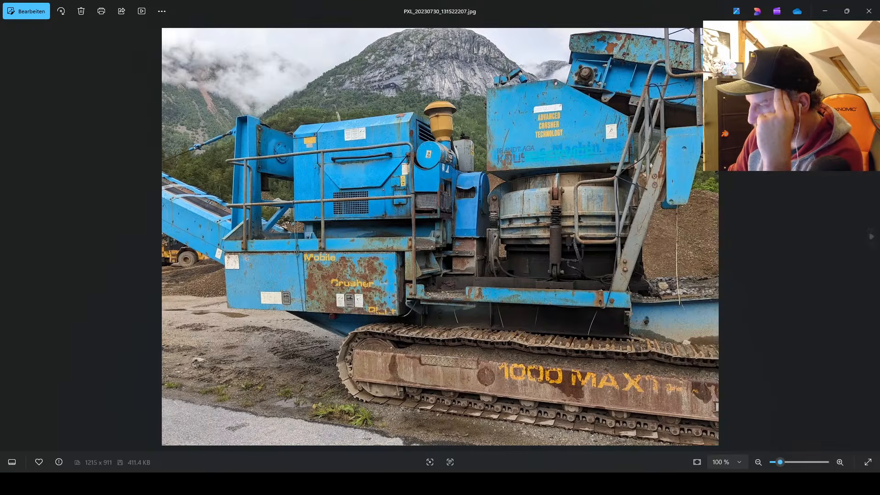
left_click(870, 10)
Step: Compare the two rusty robot head references, 9cd98e058c5340884fced6907a414e0a.jpg and 18b45cafb73a996e188562aed5a299a7.jpg
scroll(532, 220, "down", 10)
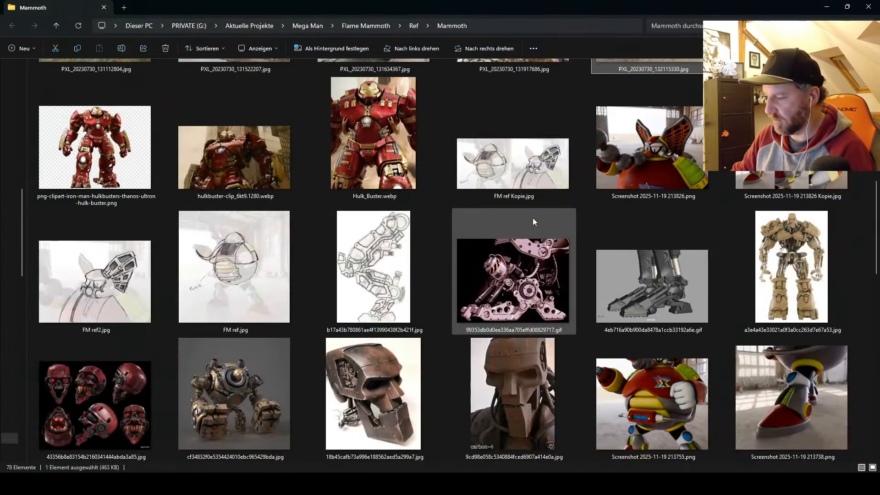
double_click(522, 138)
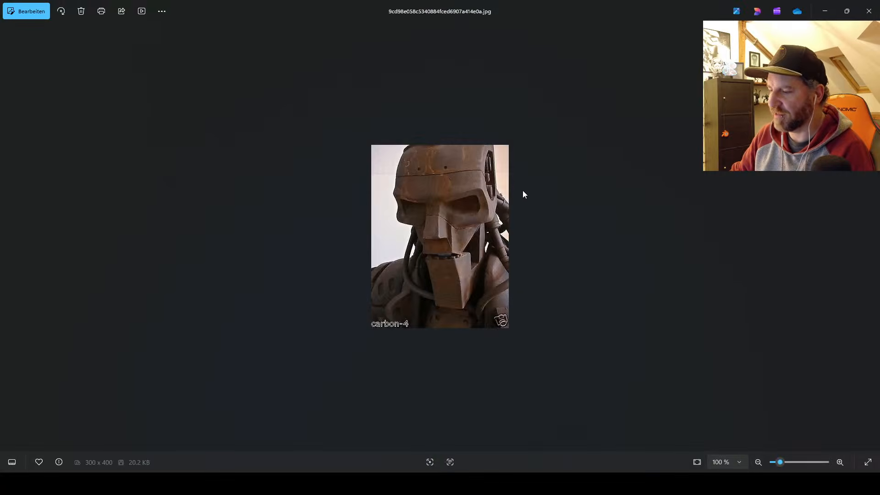
key("Right")
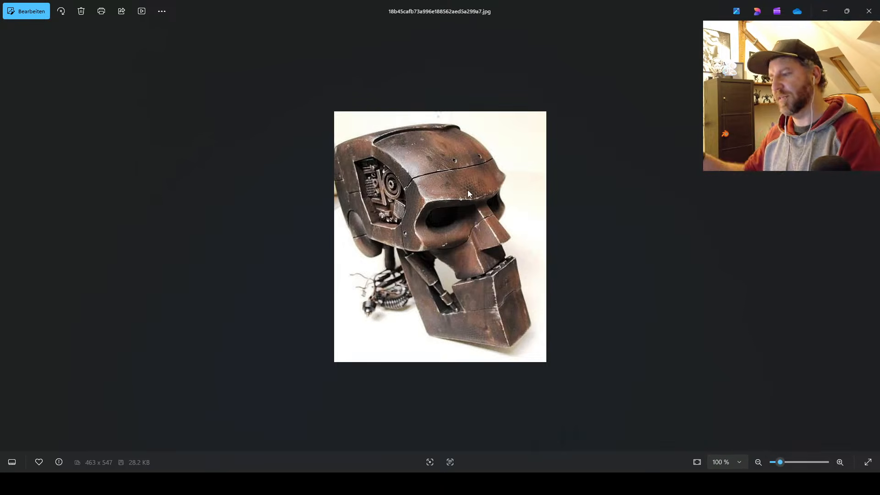
key("Right")
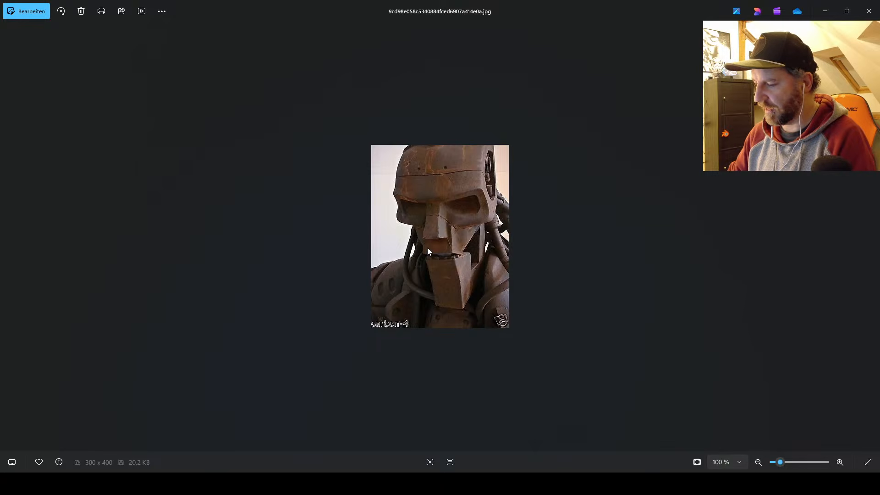
key("Right")
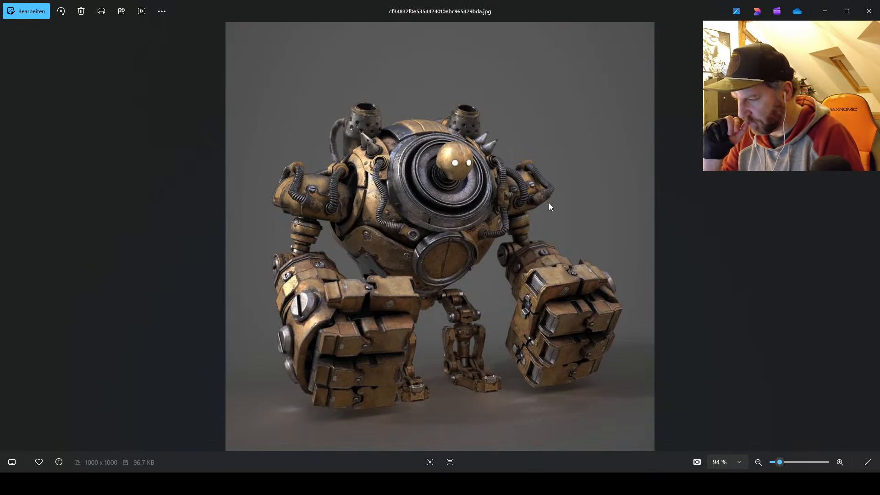
left_click(868, 11)
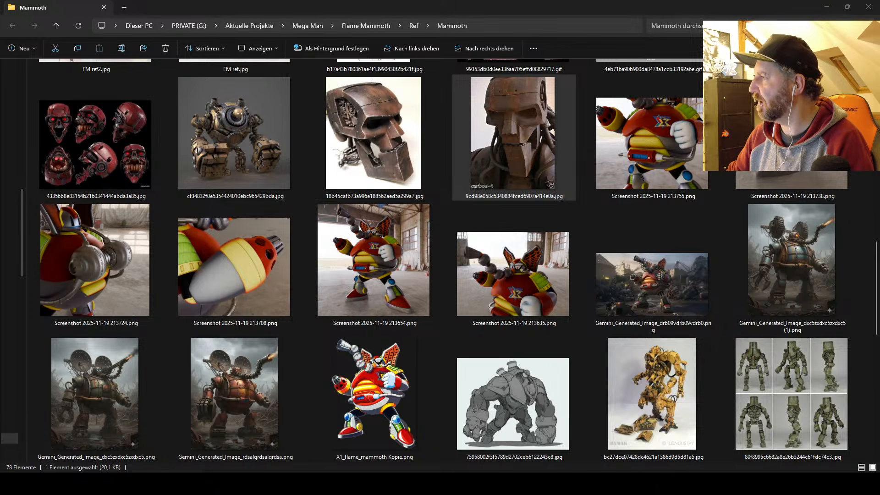
left_click(513, 161)
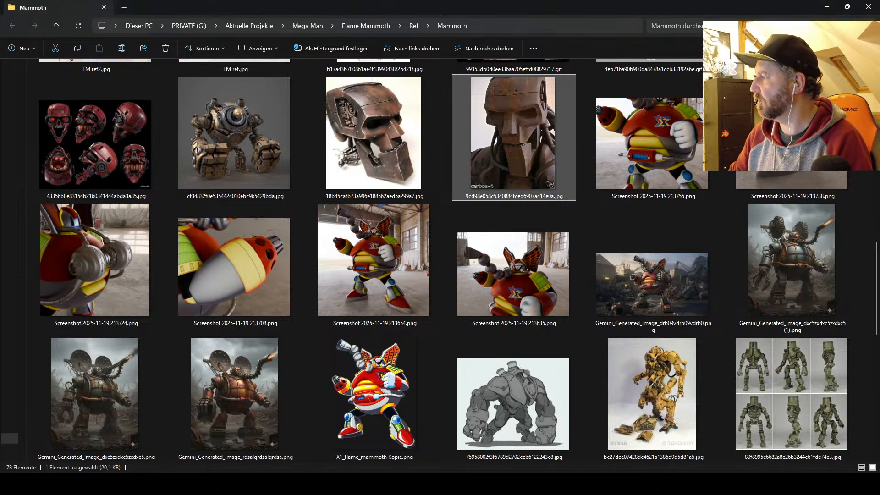
double_click(253, 172)
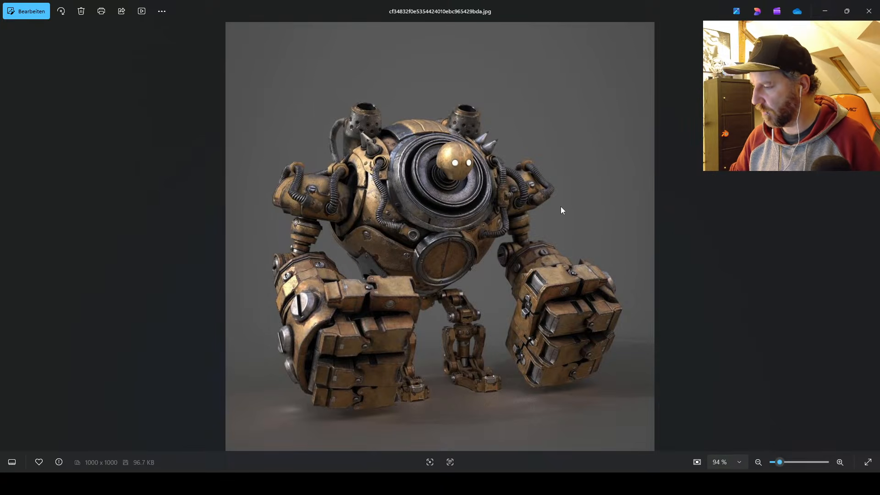
left_click(869, 11)
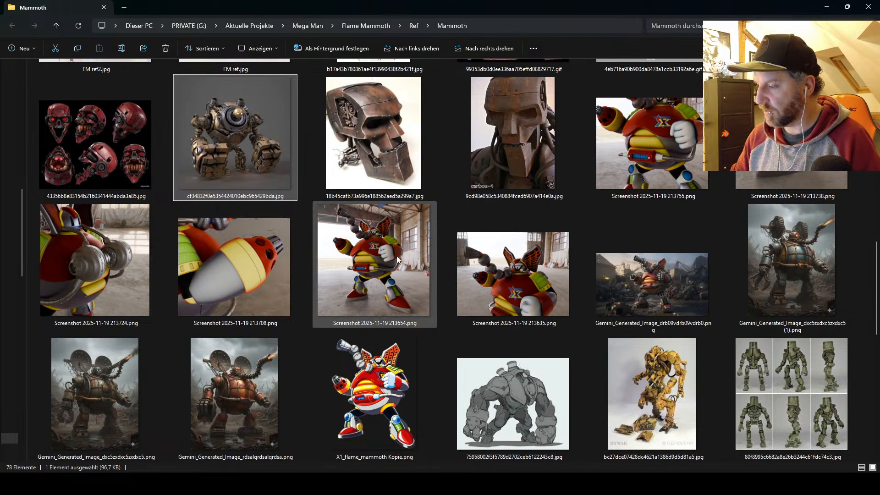
Step: View the four Gemini-generated mammoth robot concepts in turn, starting with Gemini_Generated_Image_drb09vdrb09vdrb0.png
double_click(615, 268)
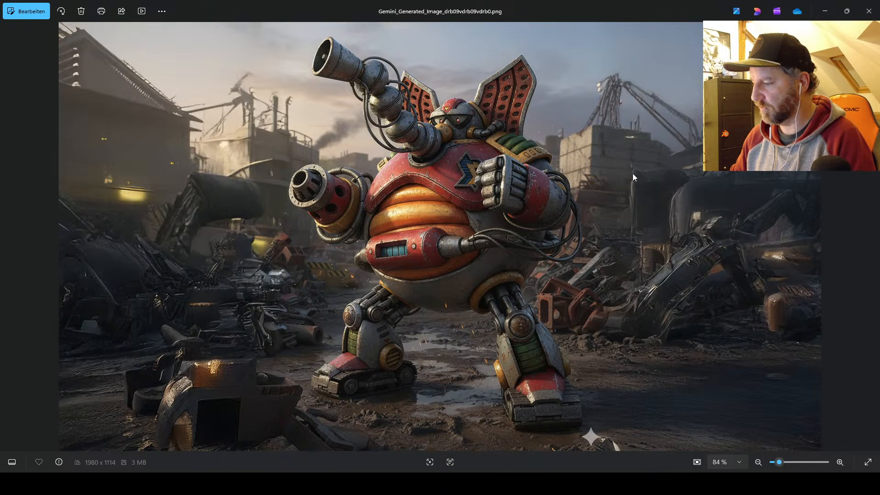
key("Right")
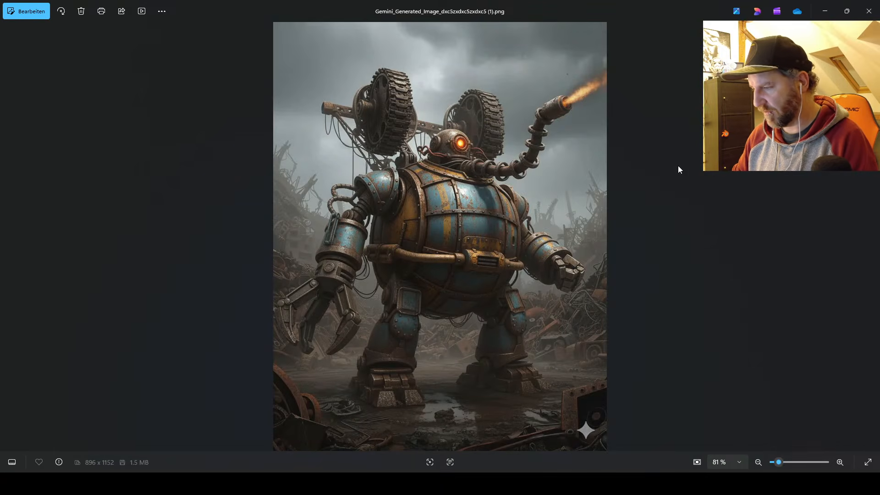
key("Right")
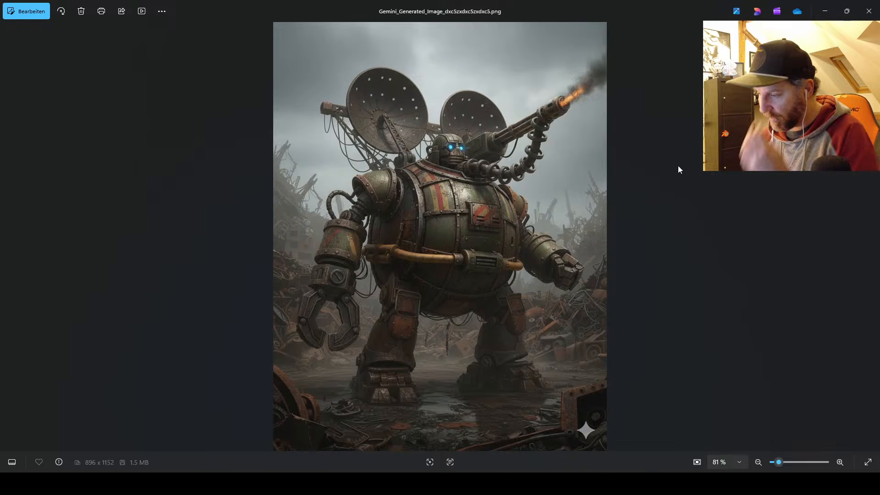
key("Right")
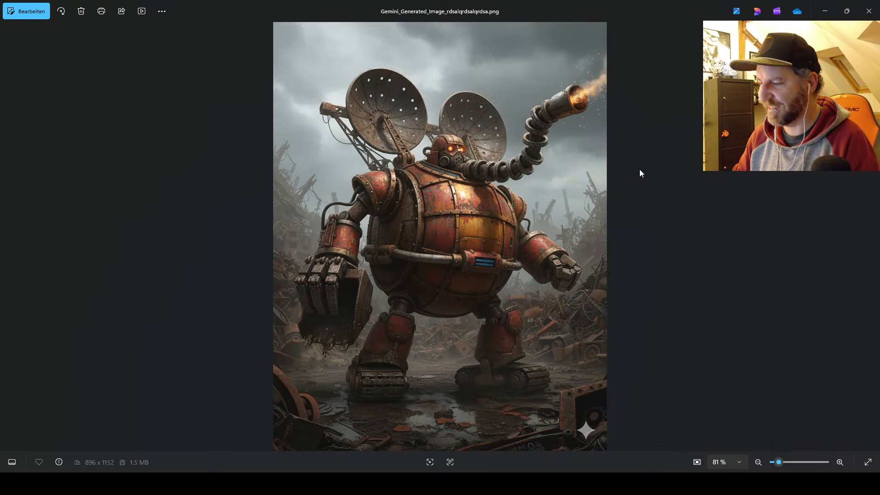
left_click(870, 13)
Step: Look through the rest of the Mammoth folder and open the rusty full-body robot photo c476e8fae7b85ec0d3466203c71e7b16.jpg
scroll(451, 290, "down", 10)
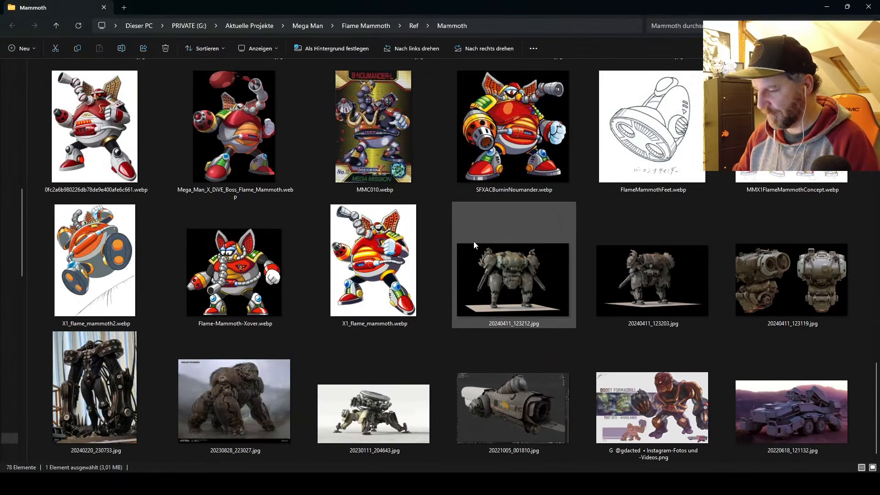
scroll(437, 281, "down", 5)
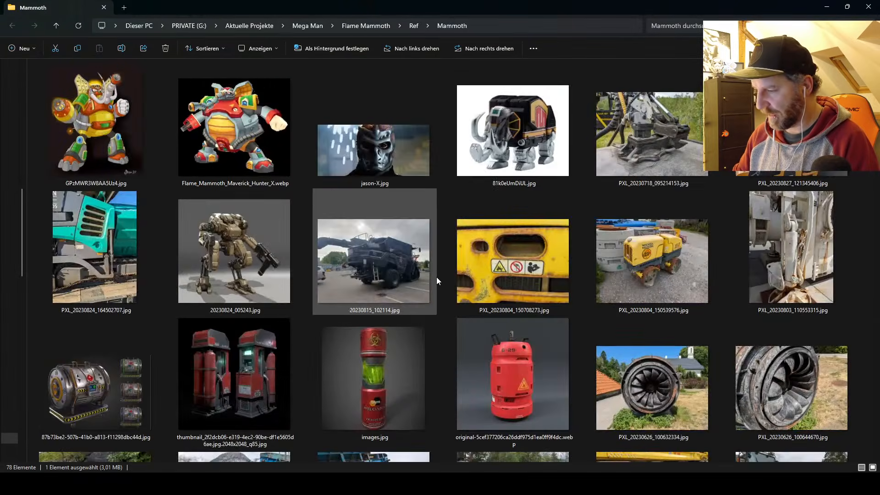
scroll(437, 279, "down", 10)
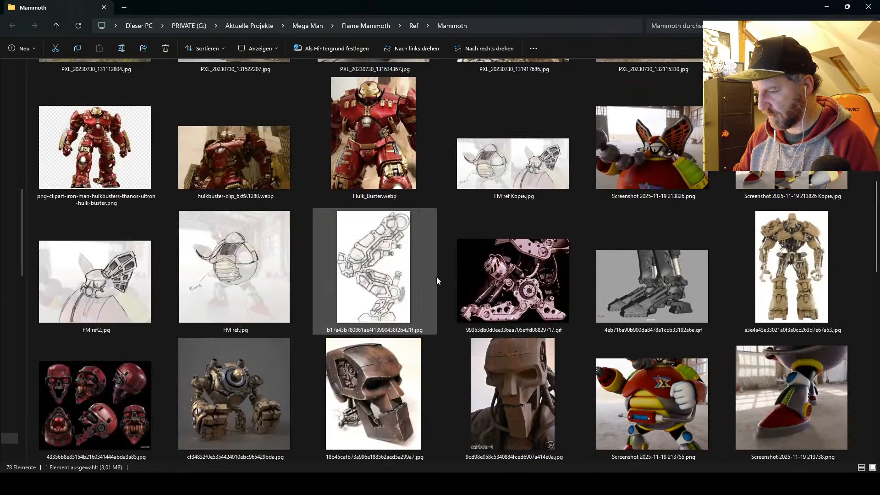
scroll(437, 281, "down", 5)
scroll(437, 281, "down", 5)
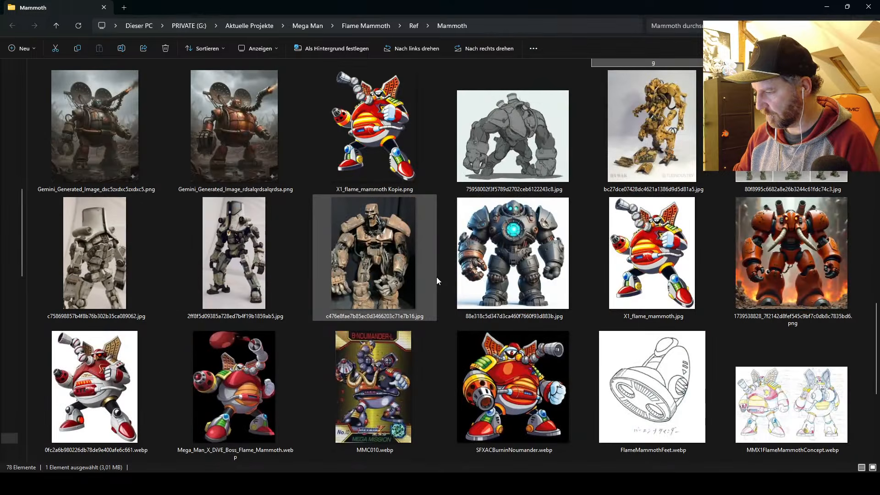
double_click(399, 253)
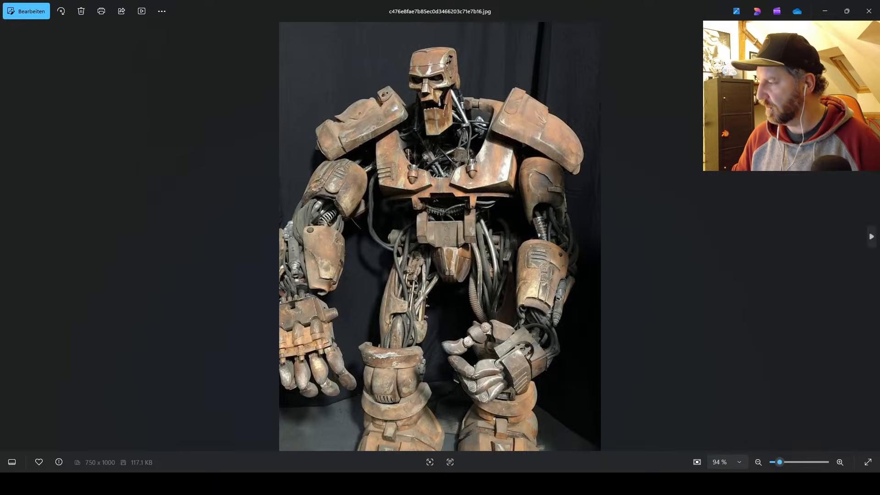
Step: Close the rusty robot photo and compare the tower-headed robot references 2ff8f5d09385a728ed7b4f19b1859ab5.jpg and c758698857b4f8b76b302b35ca089062.jpg
left_click(869, 11)
left_click(428, 484)
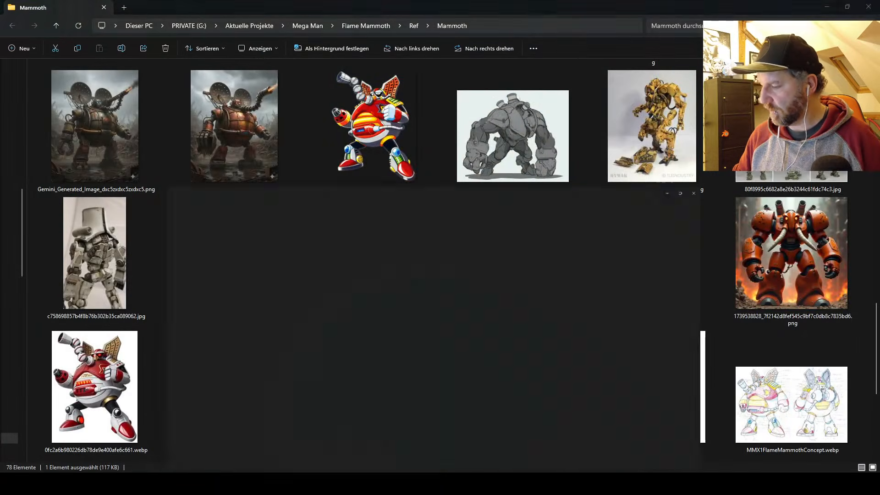
left_click(868, 11)
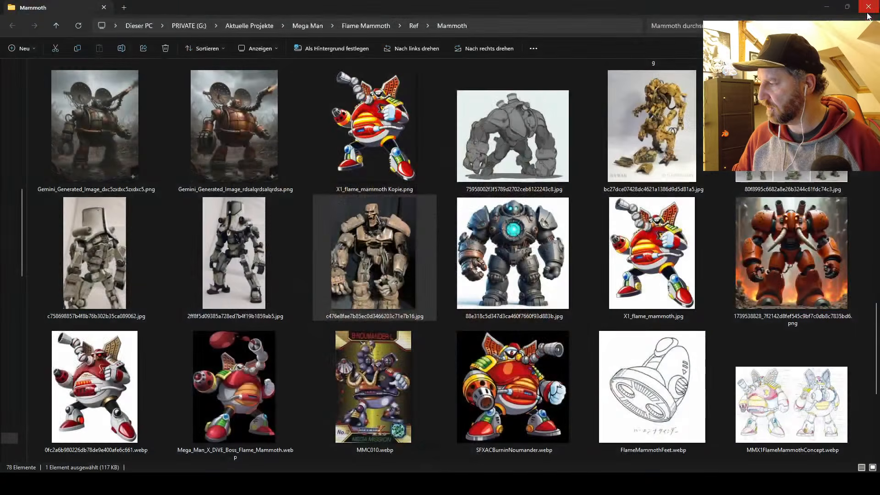
left_click(868, 13)
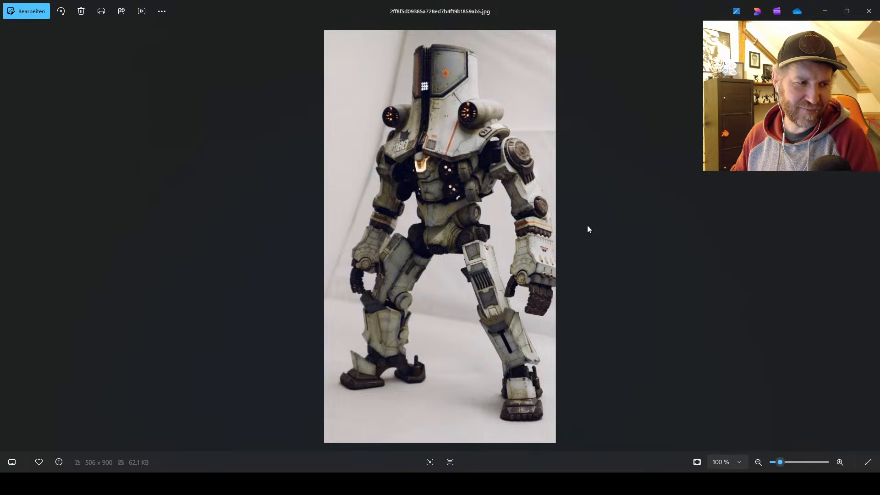
key("Right")
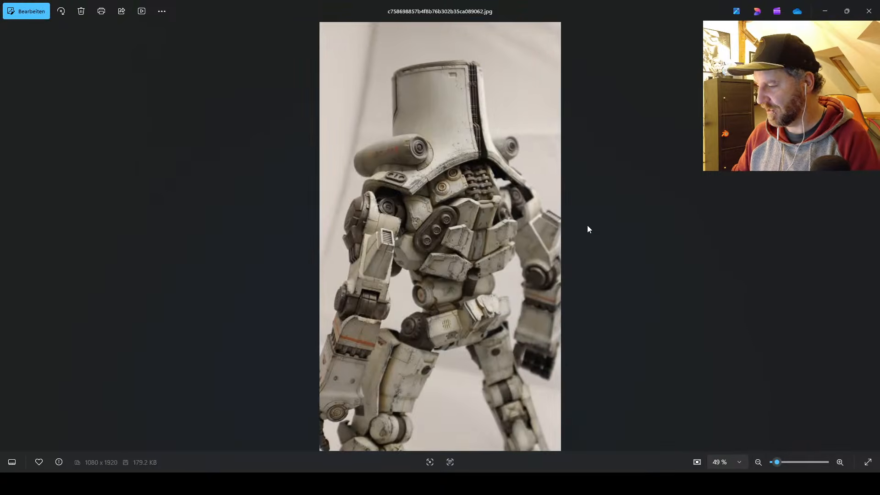
key("Right")
key("Left")
key("Left")
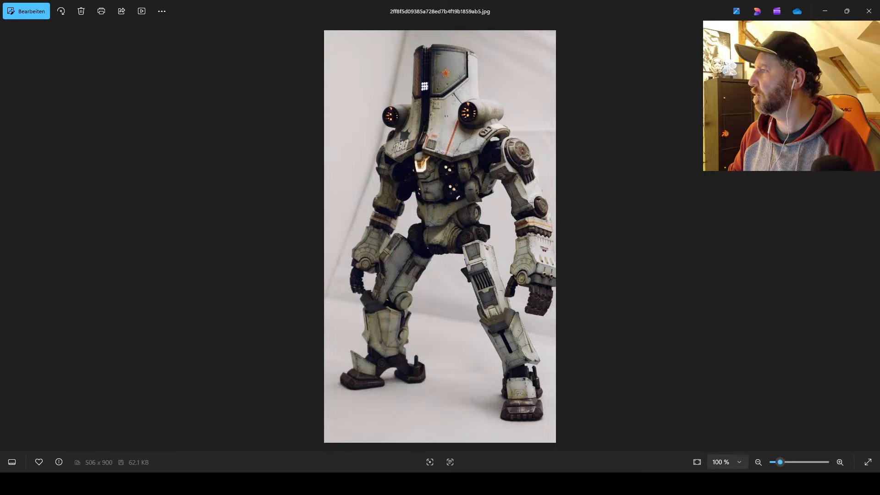
Step: Open the video MAKING Midboss Snippet - 4-5 SM.mp4 in VLC media player and mute it
left_click_drag(651, 0, 350, 39)
double_click(350, 39)
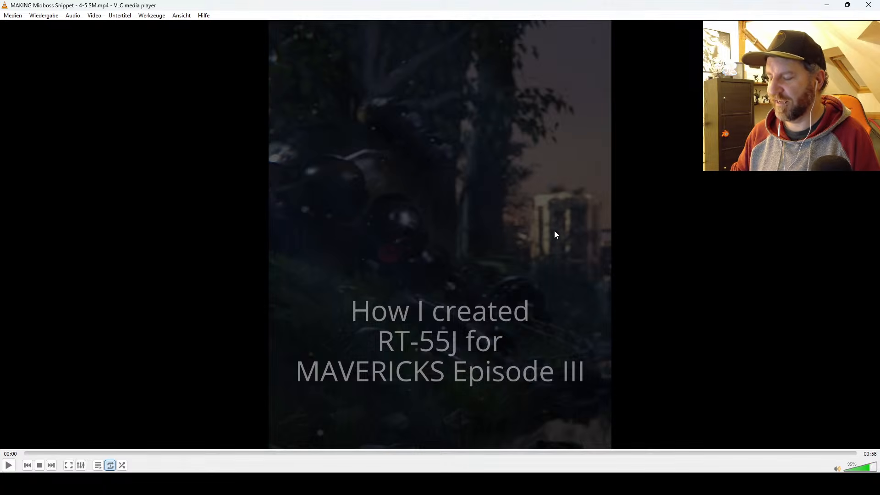
scroll(556, 235, "down", 19)
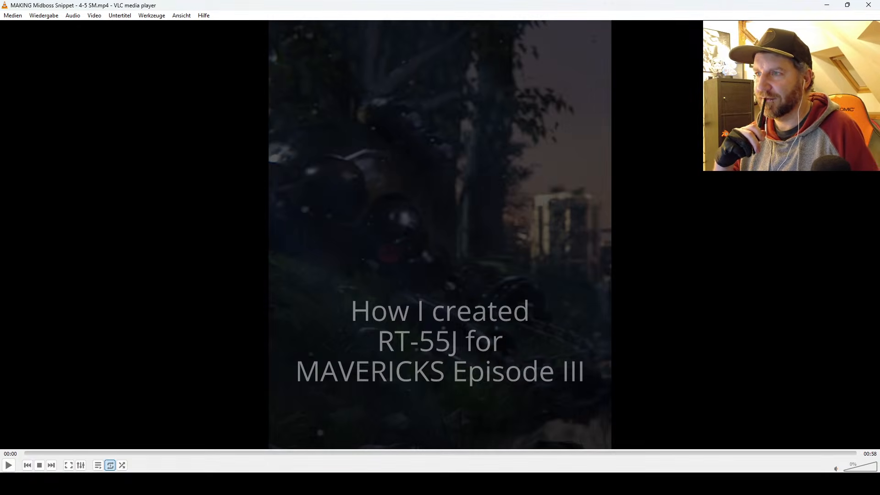
Step: Watch the RT-55J making-of video, pausing at the References and first sketch sections, and close the player
key("space")
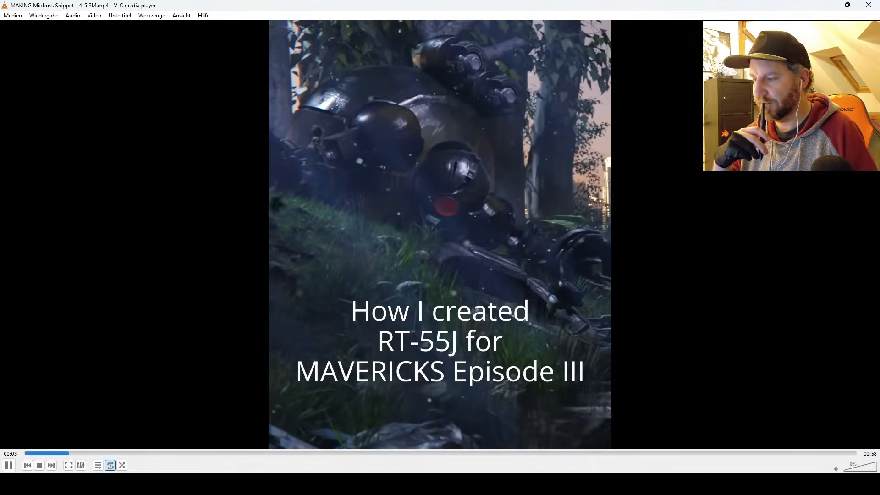
key("space")
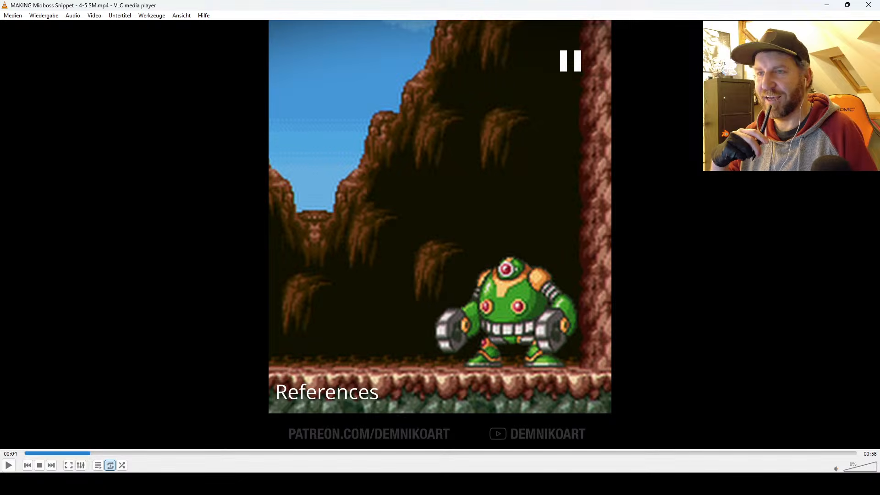
key("space")
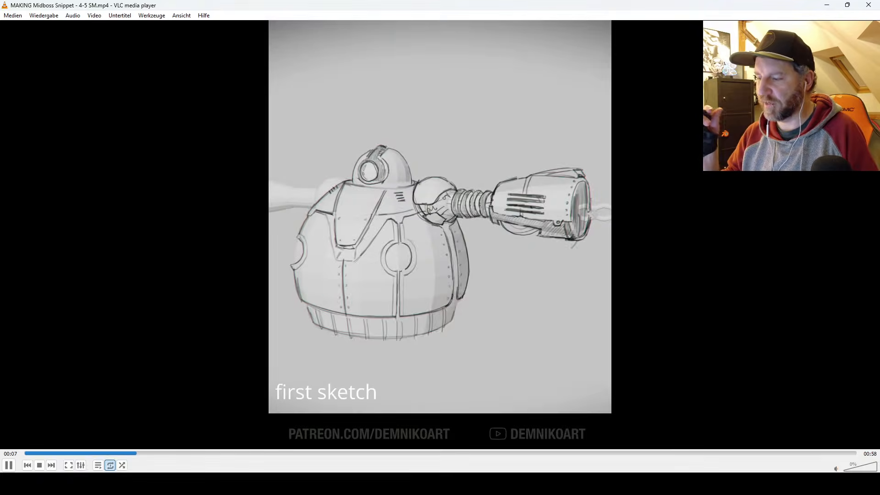
key("space")
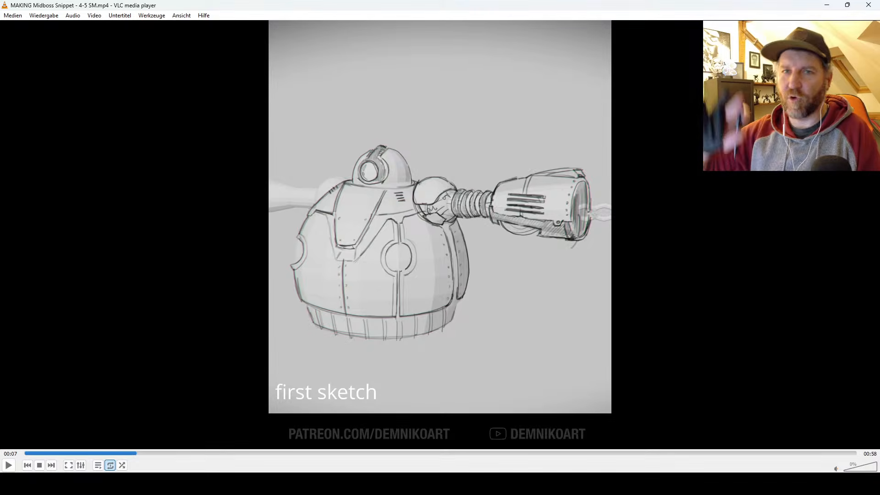
key("space")
key("space")
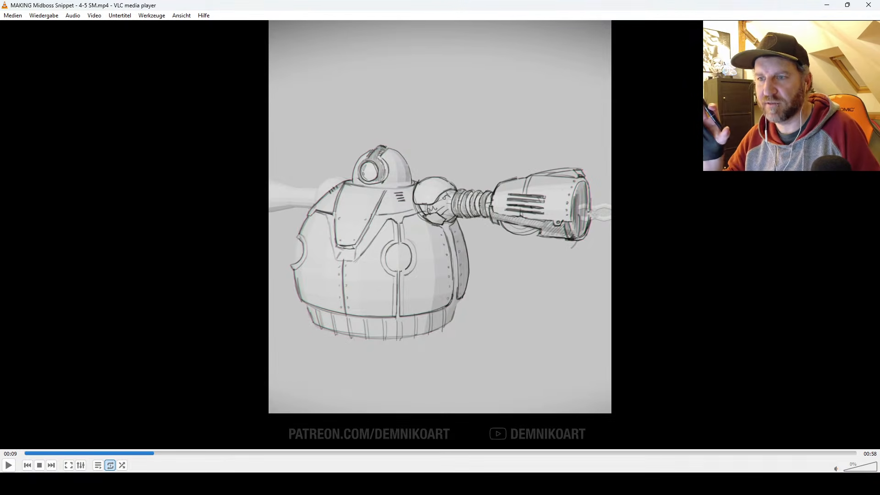
key("space")
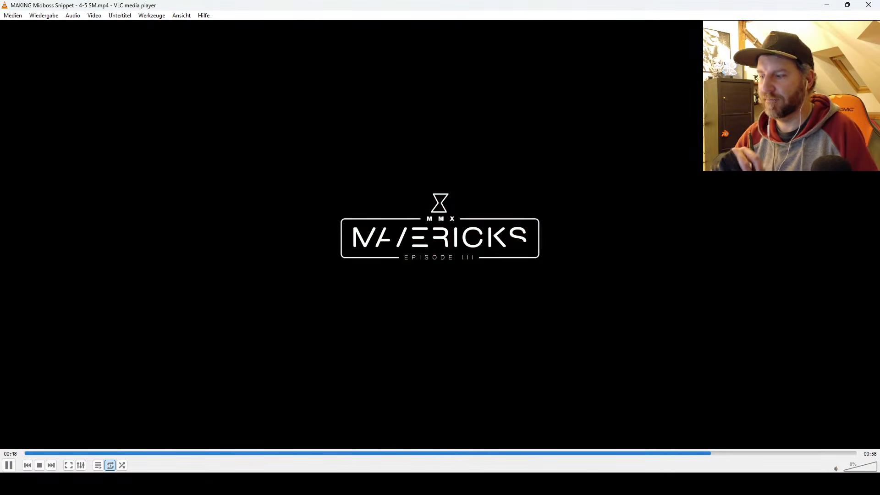
key("space")
left_click(870, 4)
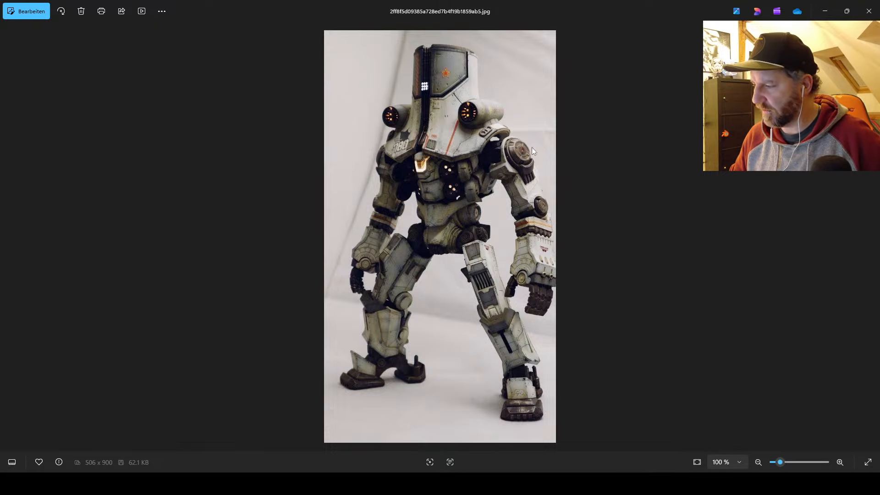
left_click(870, 14)
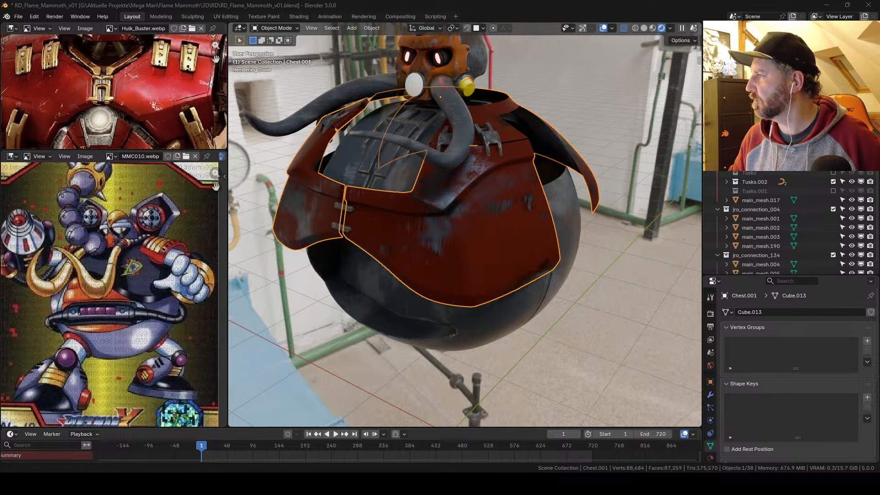
left_click_drag(259, 293, 112, 257)
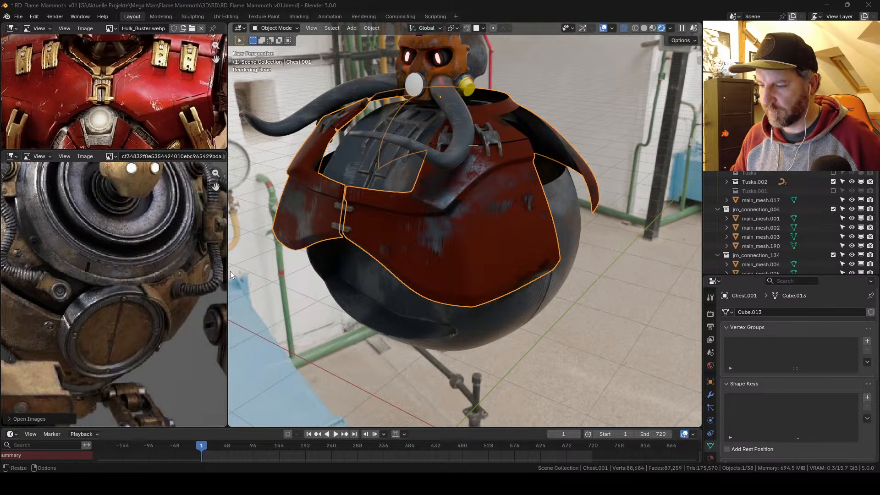
left_click_drag(228, 271, 357, 272)
Step: Frame the round brass robot's torso and head in its reference view, and narrow the reference area to enlarge the 3D viewport
scroll(177, 290, "up", 3)
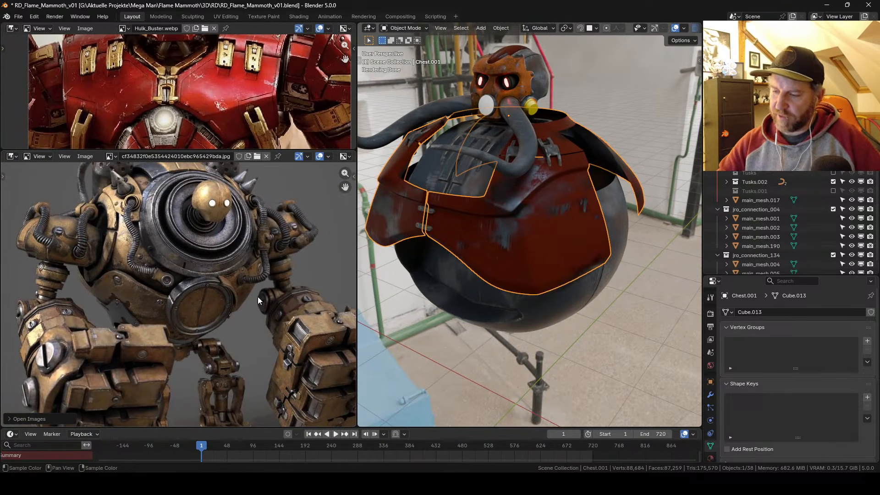
mouse_move(258, 296)
middle_mouse_down()
mouse_move(249, 276)
mouse_move(251, 284)
middle_mouse_up()
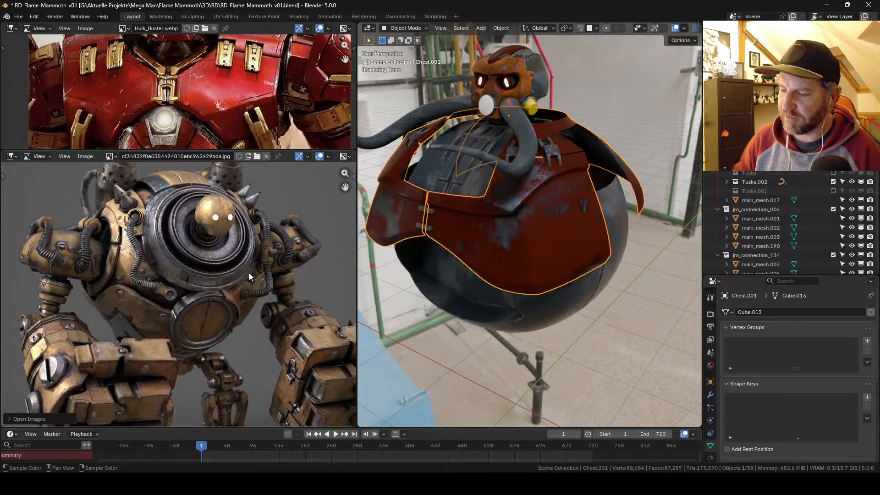
middle_click_drag(176, 262, 199, 237)
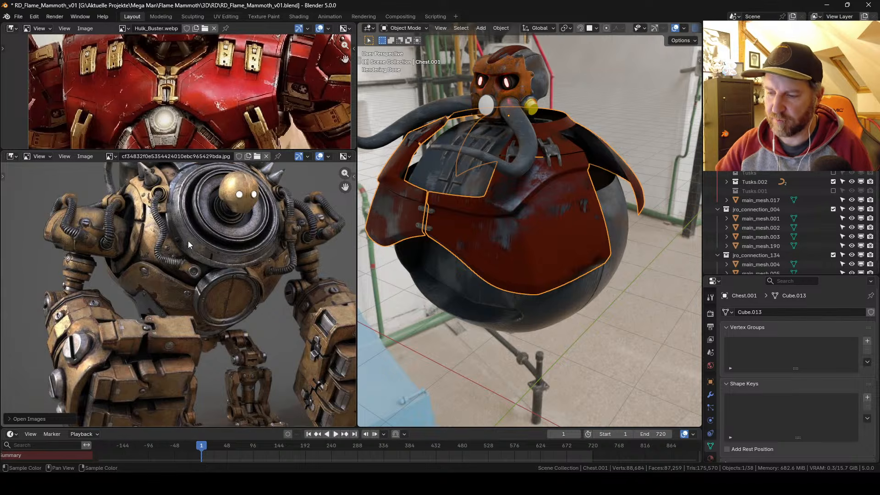
middle_click_drag(173, 314, 191, 281, "ctrl")
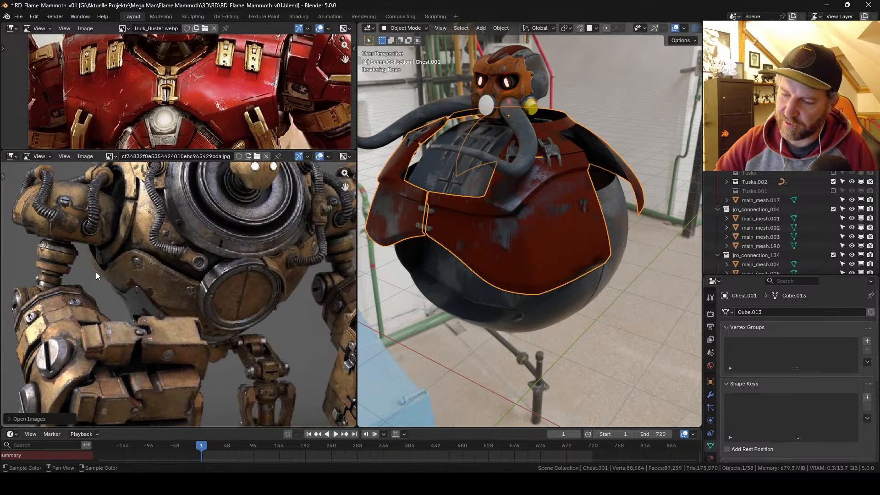
middle_click_drag(243, 256, 196, 273)
middle_click_drag(206, 315, 208, 337)
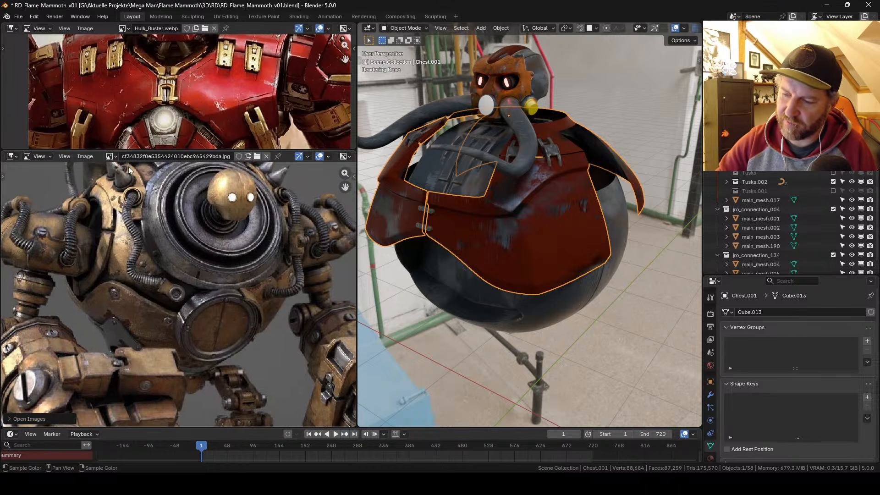
middle_click_drag(226, 208, 227, 238)
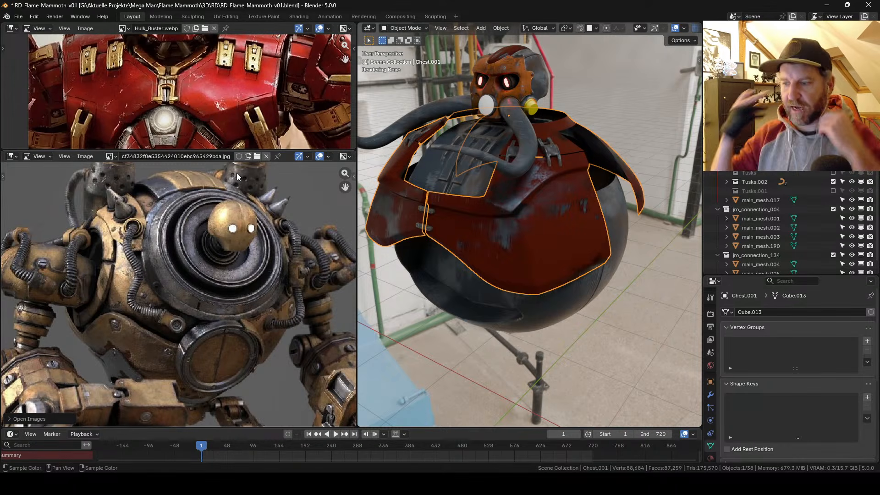
left_click_drag(357, 285, 285, 286)
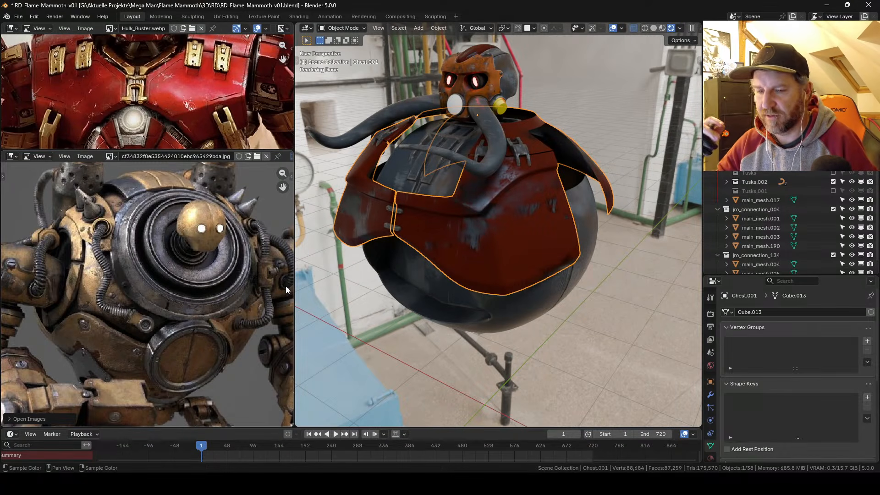
Step: Examine the brass robot's legs, fists and torso in the reference alongside the mammoth's chest model
middle_click_drag(507, 222, 482, 247)
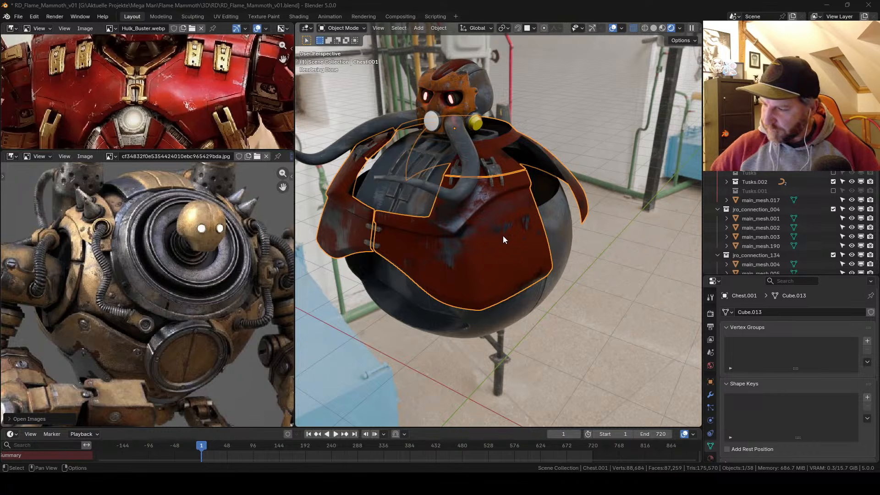
middle_click_drag(514, 231, 521, 229, "shift")
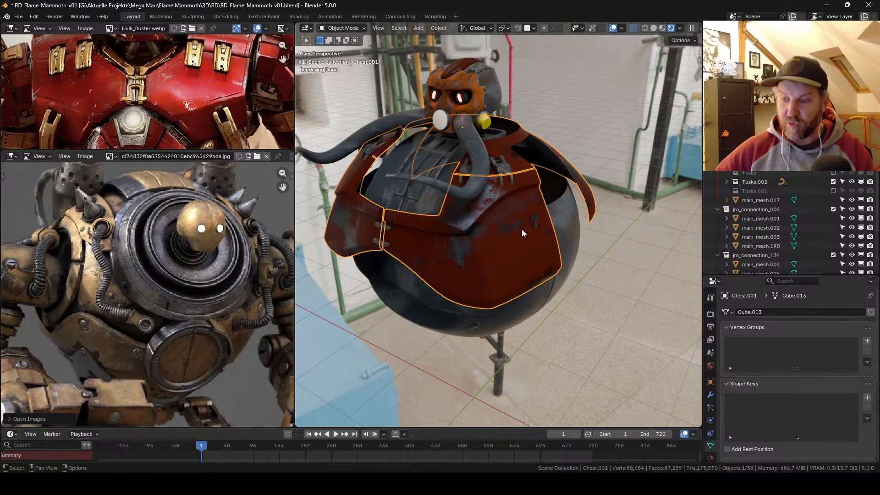
middle_click_drag(182, 351, 162, 273)
middle_click_drag(245, 409, 198, 307)
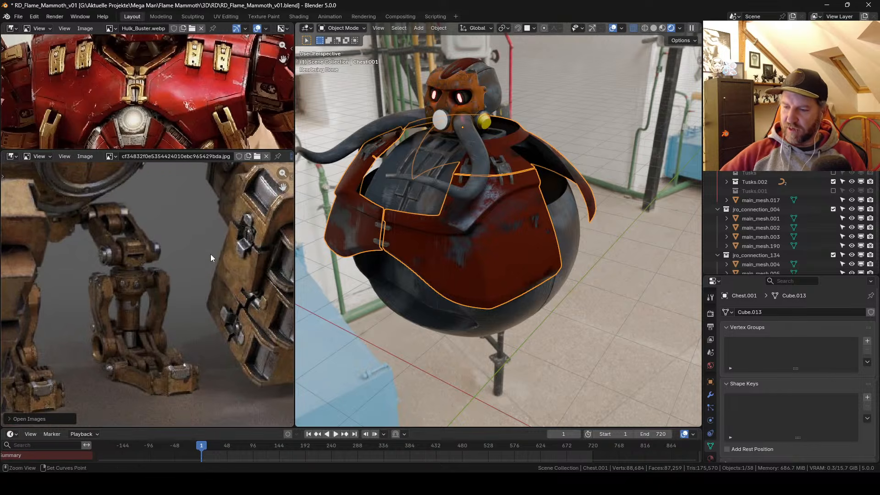
middle_click_drag(210, 254, 210, 318, "ctrl")
middle_click_drag(253, 282, 225, 304)
middle_click_drag(258, 324, 225, 301)
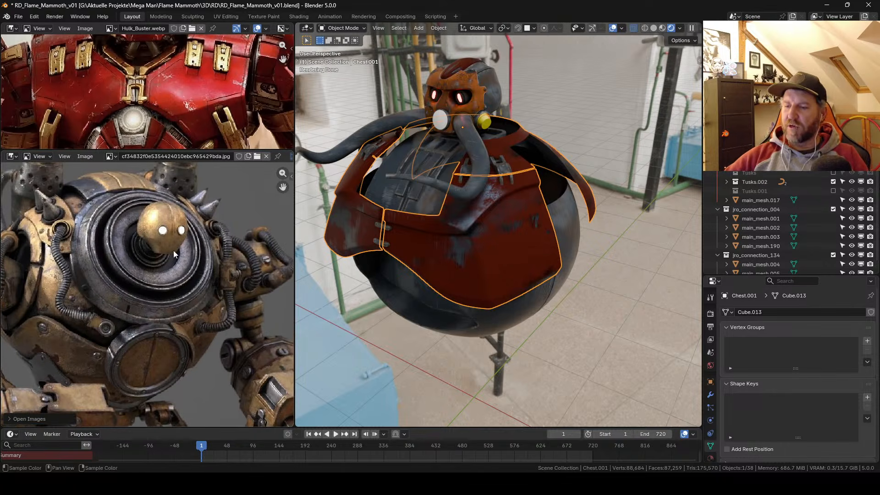
Step: Enter Edit Mode on Chest.001 near the collar and set the viewport to Solid shading with X-ray off
middle_click_drag(493, 191, 511, 158, "shift")
middle_click_drag(517, 200, 504, 220, "ctrl")
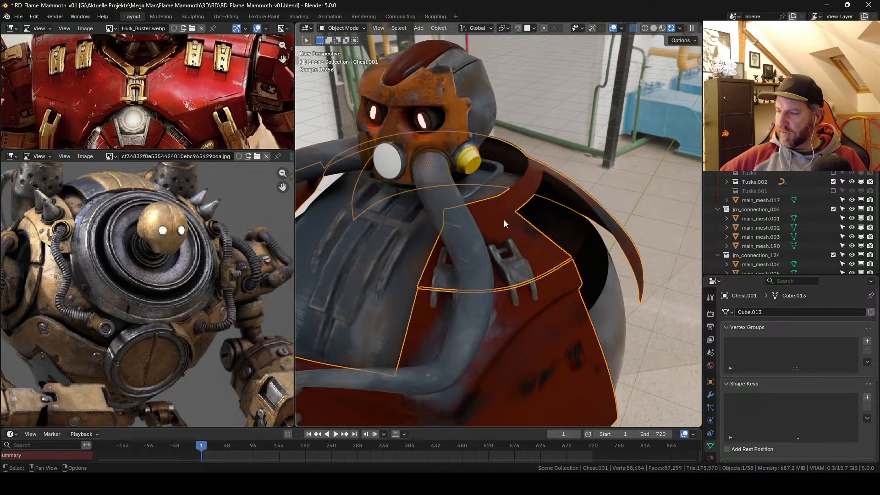
scroll(503, 219, "up", 1)
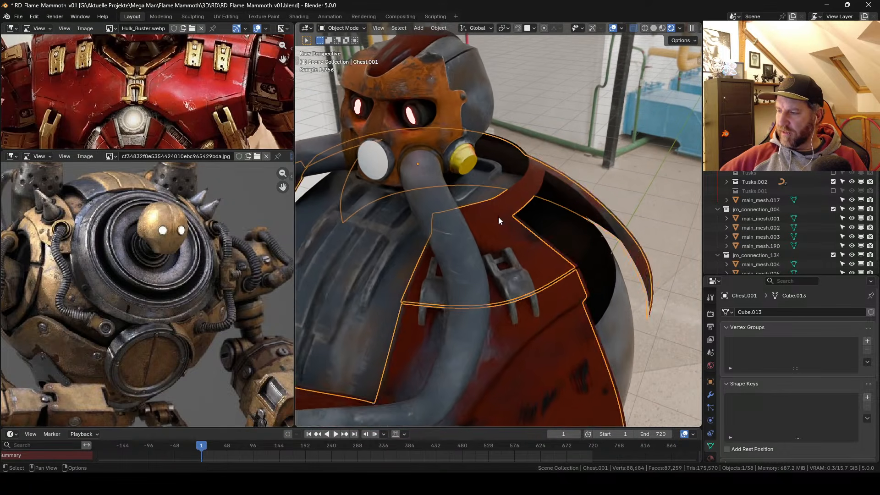
key("Tab")
middle_click_drag(532, 222, 495, 230)
mouse_move(495, 230)
middle_mouse_down("shift")
mouse_move(536, 217)
mouse_move(461, 205)
middle_mouse_up("shift")
scroll(550, 28, "down", 6)
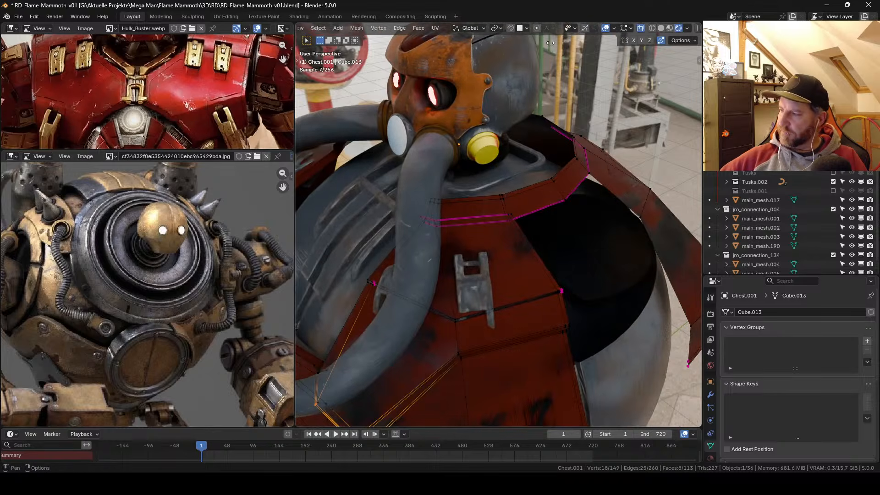
left_click(647, 29)
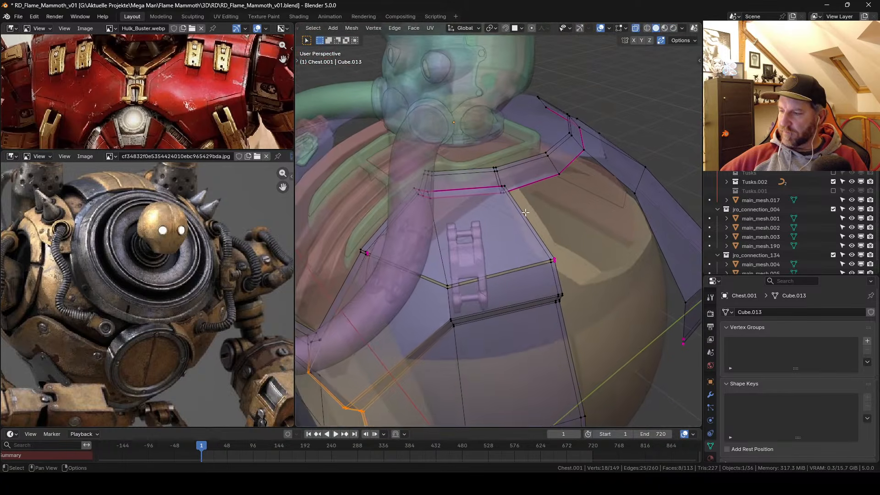
key("alt+z")
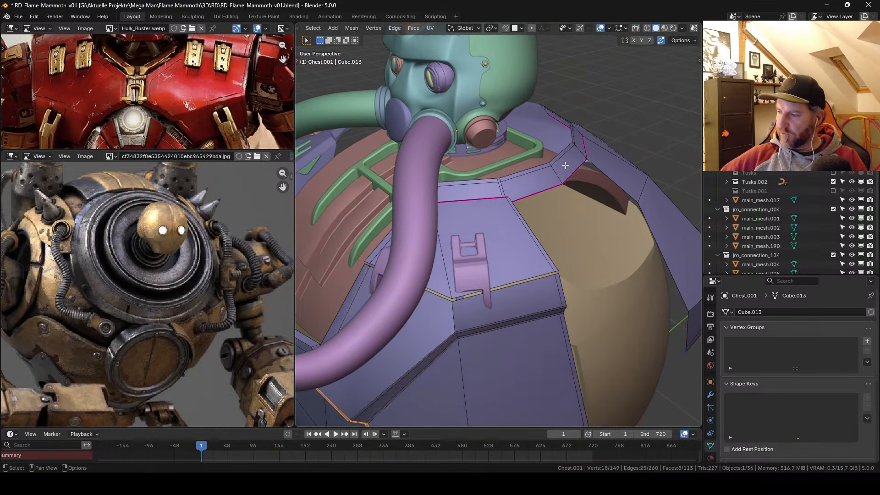
Step: Select a face of the collar strip and hide the Tusks.002 collection covering the front of the chest
left_click(570, 165)
middle_click_drag(569, 165, 493, 140)
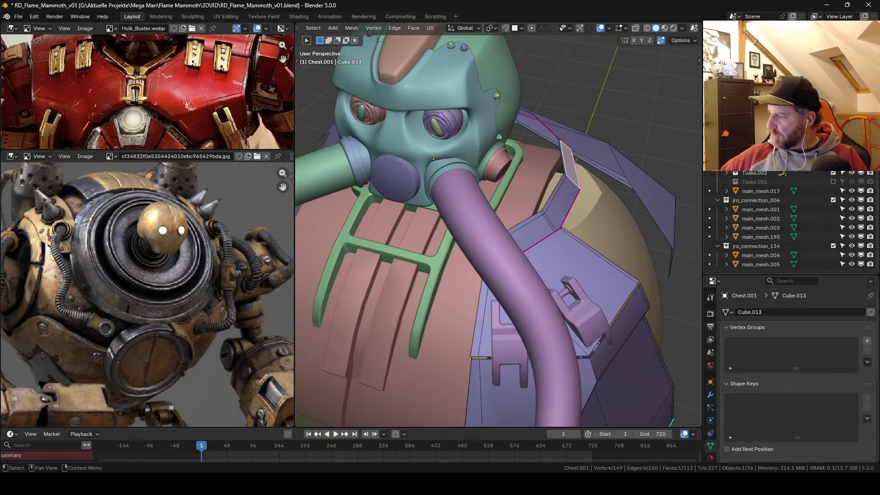
scroll(780, 197, "down", 1)
left_click(834, 172)
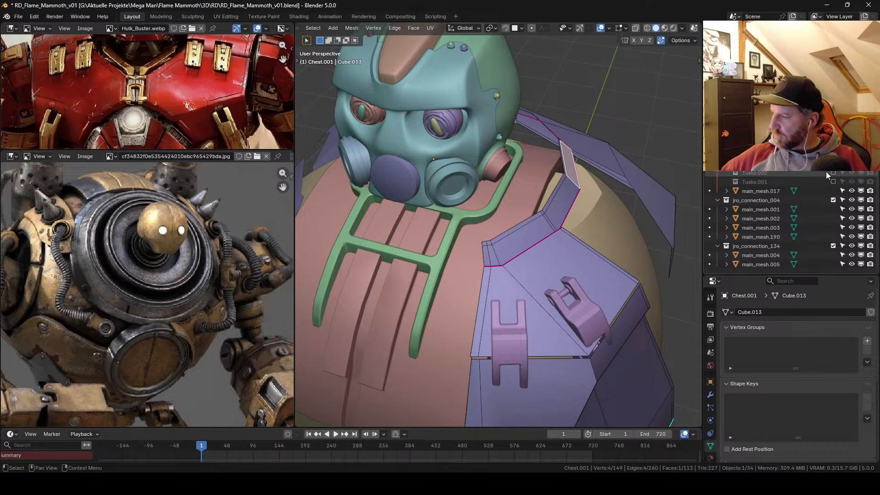
Step: Extend the face selection along the whole collar strip, from its front end around to the back of the neck opening
left_click(487, 255, "ctrl")
left_click(563, 157, "ctrl")
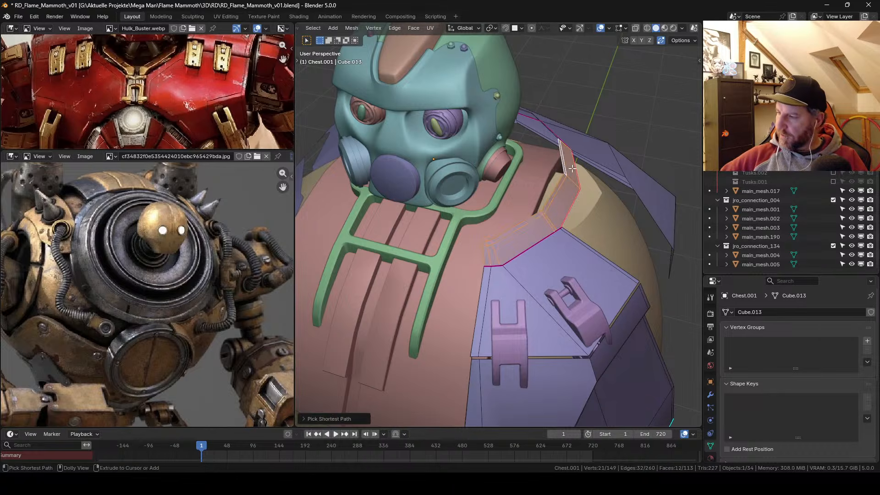
middle_click_drag(563, 157, 463, 152)
middle_click_drag(606, 149, 353, 157, "shift")
left_click(433, 146, "ctrl")
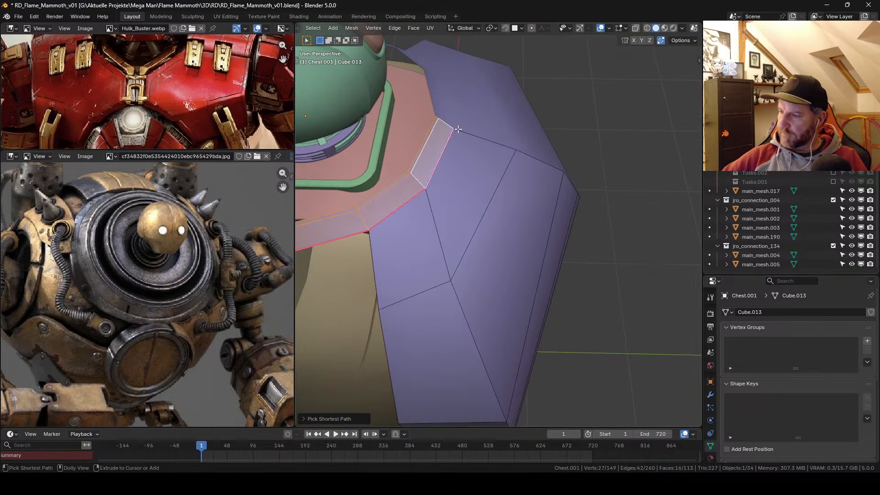
scroll(458, 129, "down", 5)
middle_click_drag(403, 234, 472, 204)
scroll(472, 204, "up", 4)
middle_click_drag(380, 202, 550, 210, "shift")
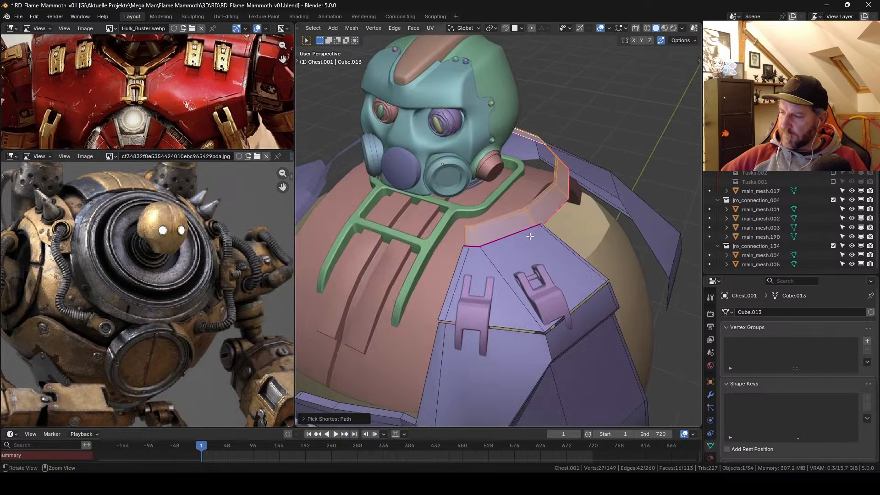
Step: Separate the selected collar faces into their own object and select it in Object Mode
middle_click_drag(421, 266, 543, 188)
key("p")
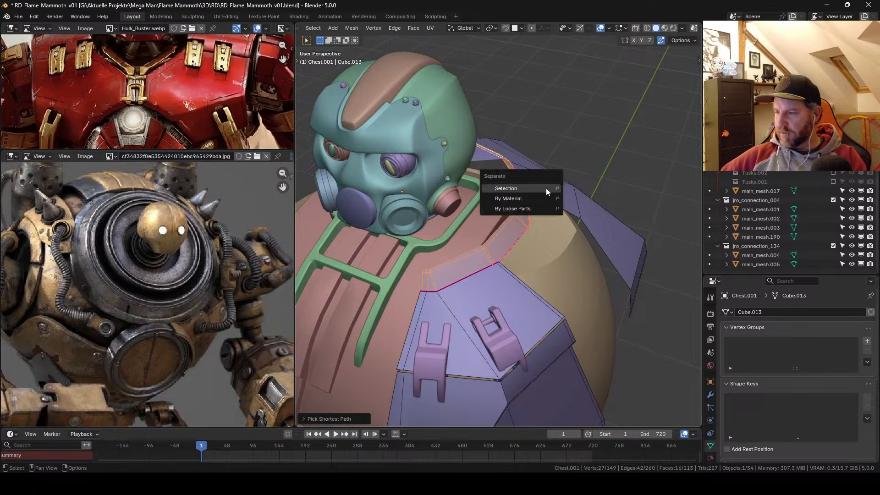
left_click(544, 188)
key("Tab")
left_click(512, 224)
Step: Switch the viewport to Material Preview shading and frame the whole upper body
mouse_move(514, 225)
middle_mouse_down()
mouse_move(507, 241)
mouse_move(516, 224)
mouse_move(555, 218)
middle_mouse_up()
scroll(505, 236, "up", 1)
left_click(665, 28)
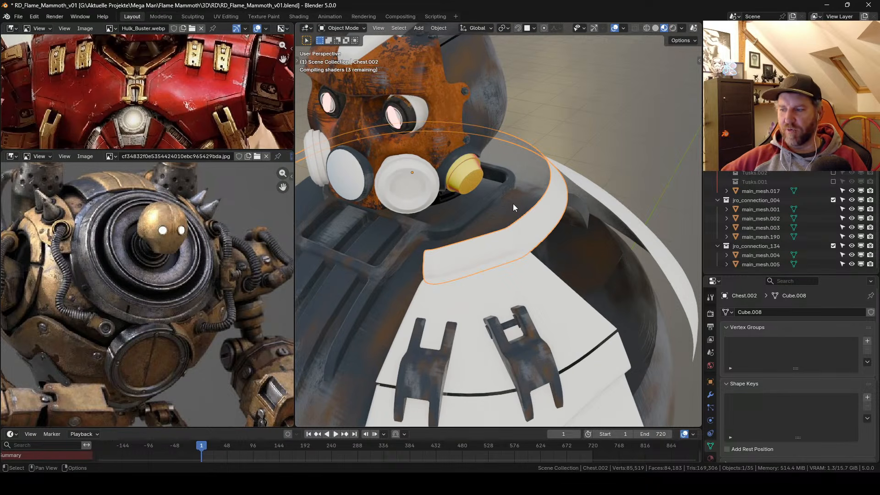
middle_click_drag(480, 231, 546, 199)
scroll(518, 220, "down", 6)
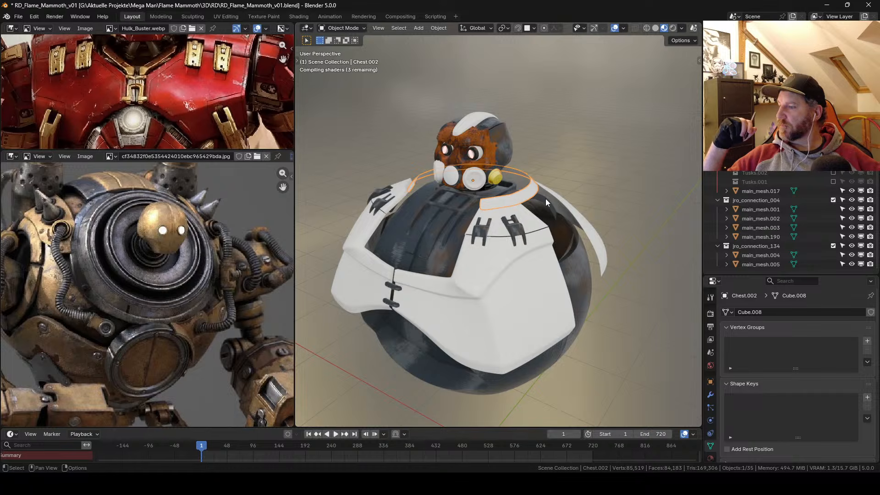
left_click(54, 16)
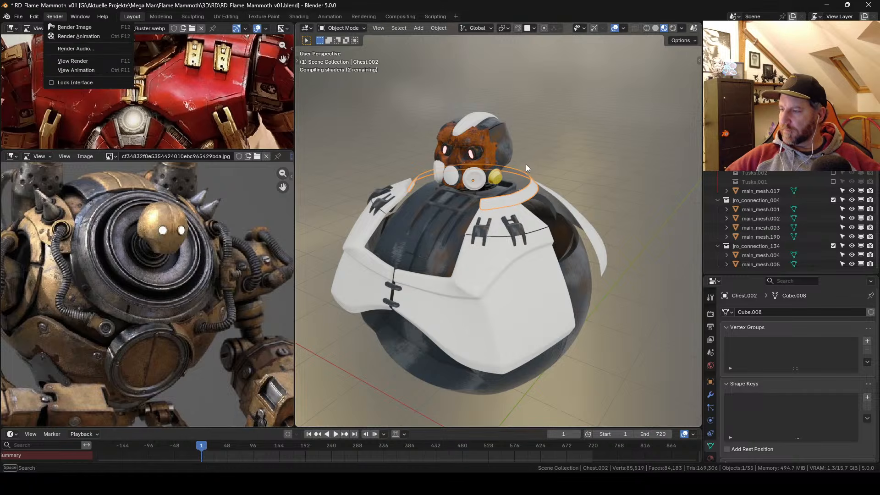
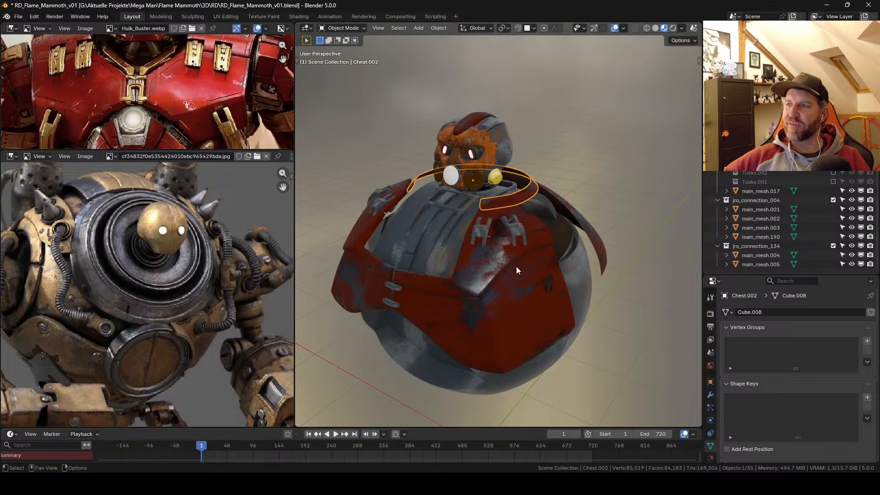
Step: Link the dark metal material of the torso cylinder to the separated collar
middle_click_drag(516, 266, 464, 200)
left_click(470, 202, "shift")
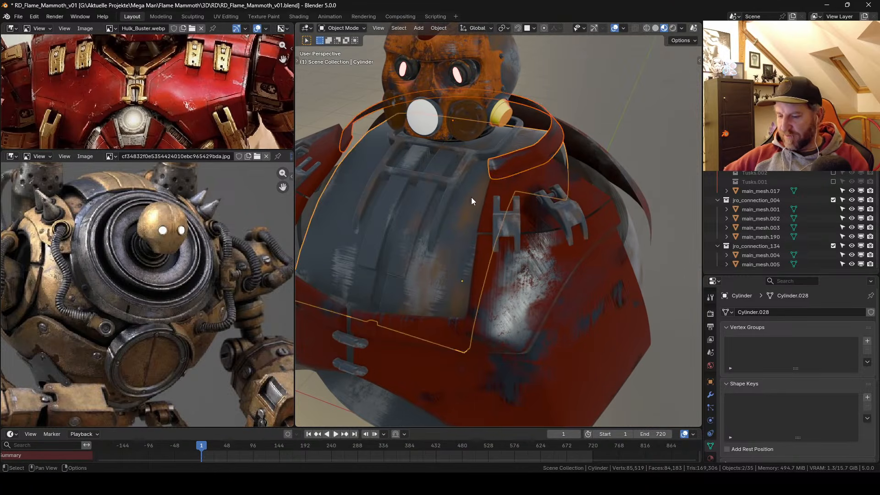
key("ctrl+l")
left_click(471, 198)
Step: Move the collar's upper edge loop down about 1.2 cm along the global Z axis
middle_click_drag(489, 179, 608, 198)
key("Tab")
left_click(524, 251)
key("2")
left_click(514, 259, "alt")
key("g")
key("z")
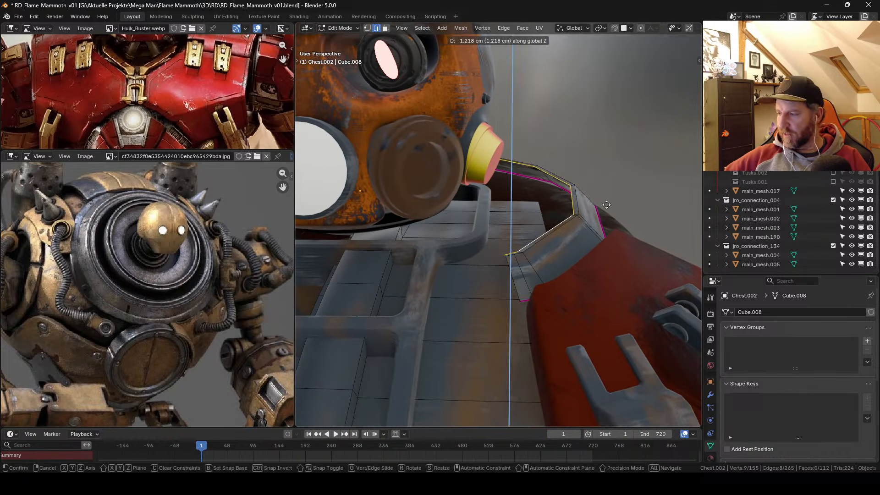
left_click(604, 201)
key("e")
right_click(601, 202)
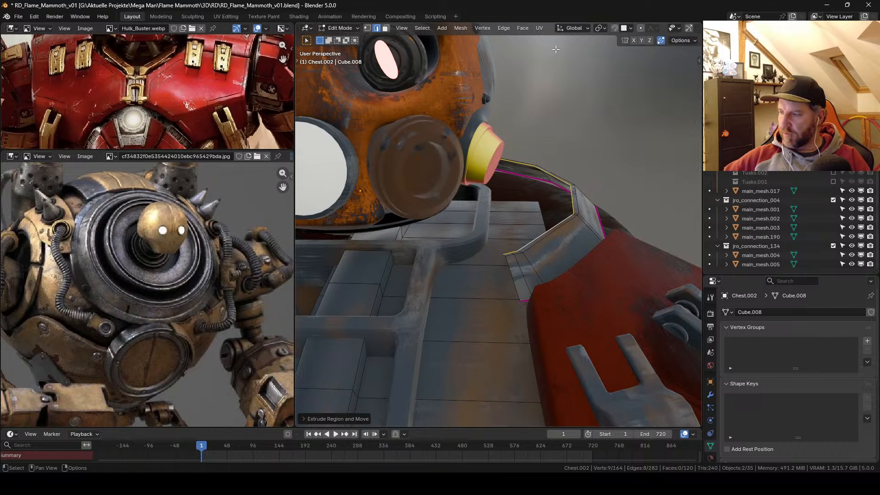
key("ctrl+z")
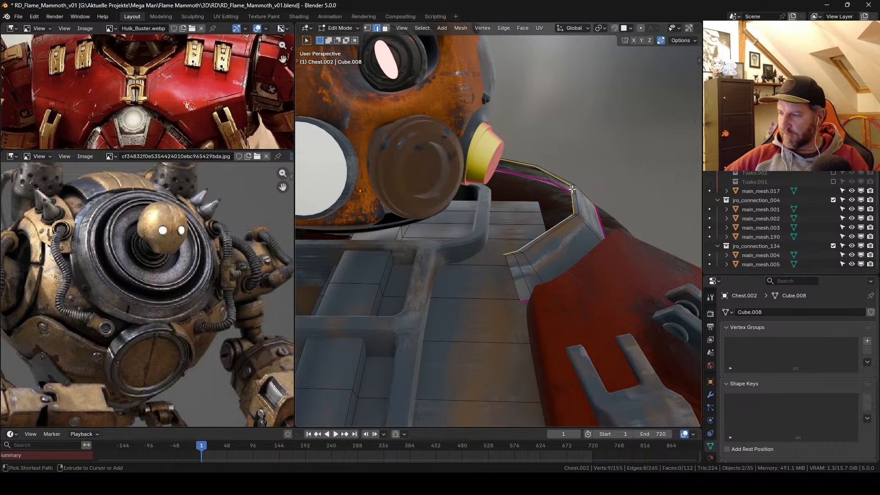
Step: Apply the Mirror modifier on the collar object Chest.002
mouse_move(572, 189)
middle_mouse_down()
mouse_move(553, 186)
mouse_move(546, 215)
mouse_move(573, 197)
middle_mouse_up()
scroll(562, 184, "down", 5)
key("Tab")
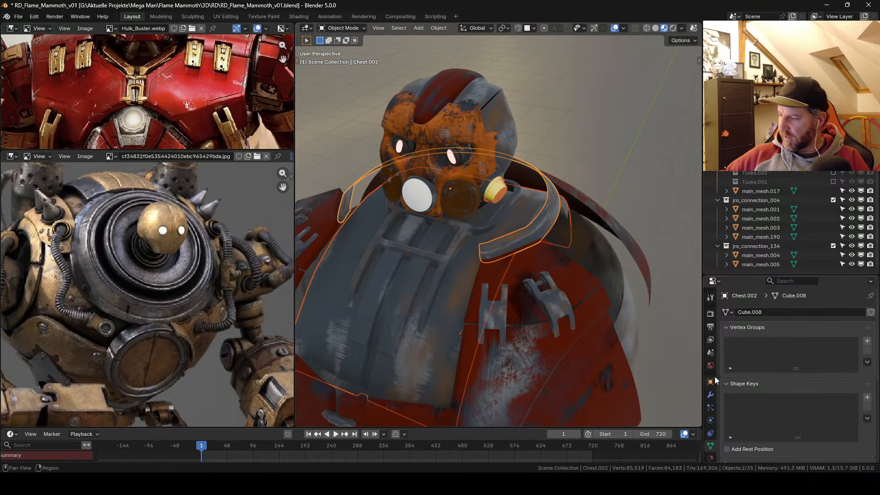
left_click(711, 395)
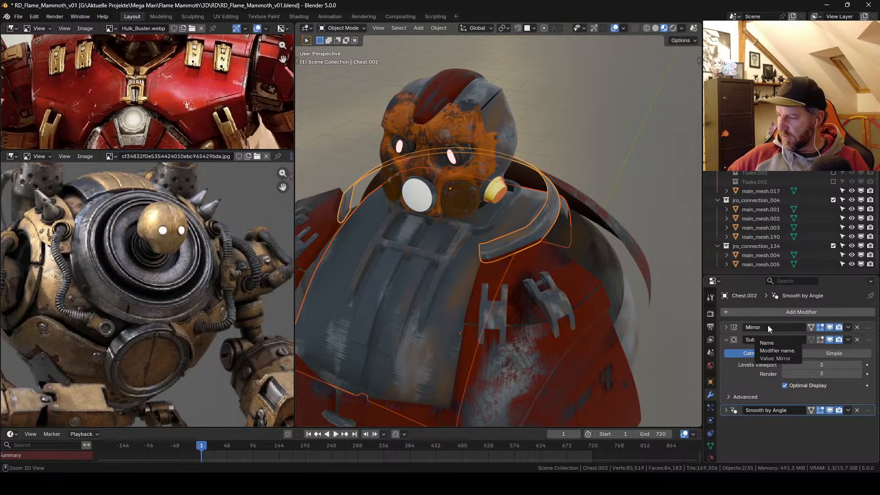
key("ctrl+a")
key("Tab")
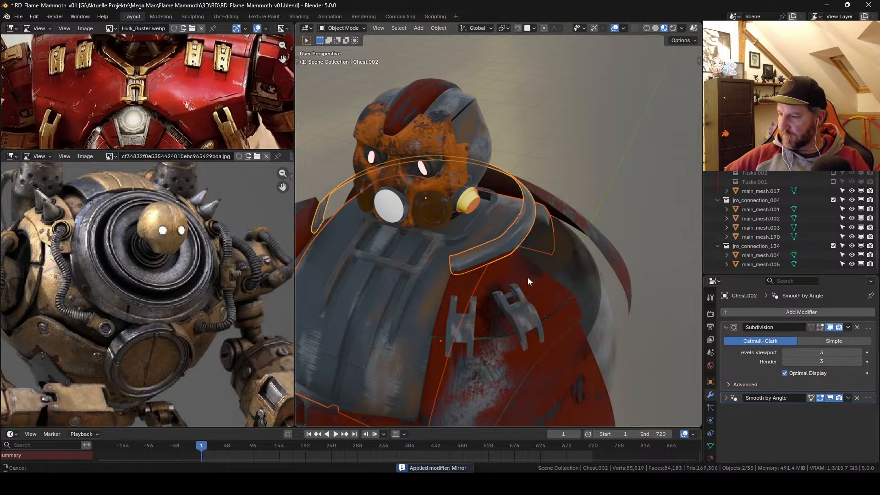
middle_click_drag(527, 277, 529, 256)
key("Tab")
Step: Set the transform pivot point to 3D Cursor and snap the cursor to the selected collar and torso cylinder
left_click(505, 28)
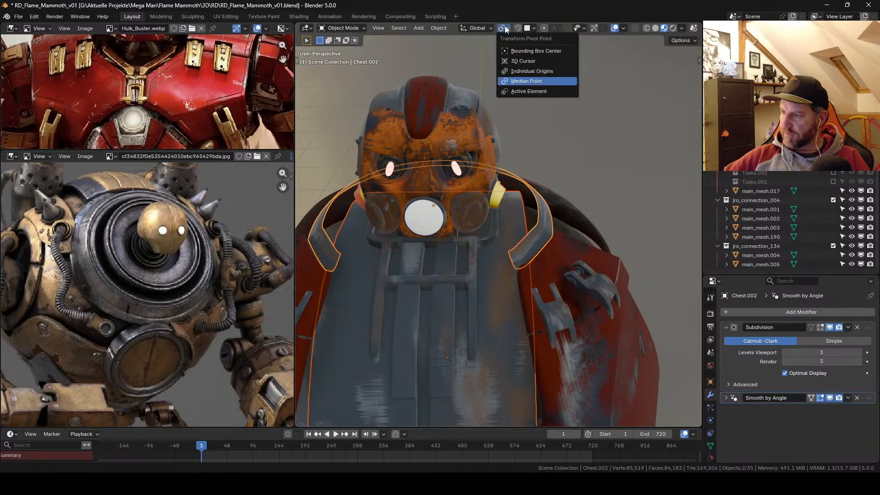
left_click(523, 61)
key("shift+s")
left_click(472, 273)
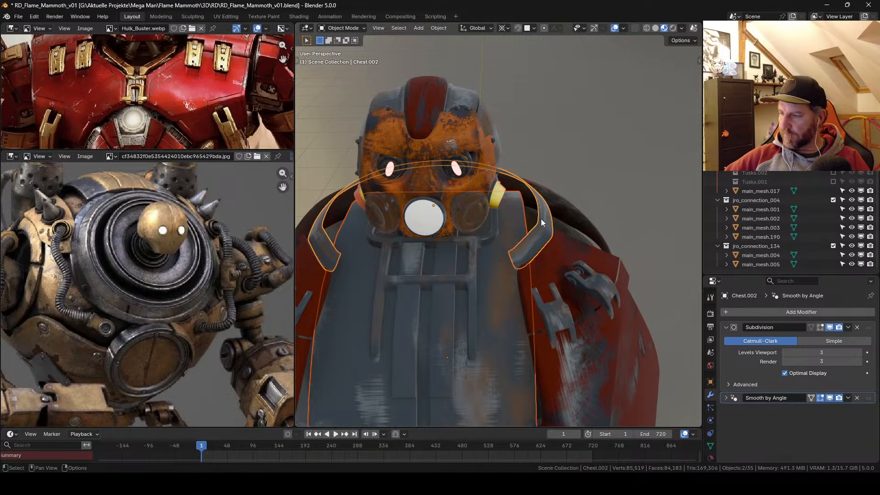
Step: Extrude the upper edge loop of the collar alone and scale it inward to about 0.94
scroll(542, 219, "up", 2)
left_click(554, 234)
key("Tab")
middle_click_drag(554, 234, 573, 203)
key("e")
right_click(575, 207)
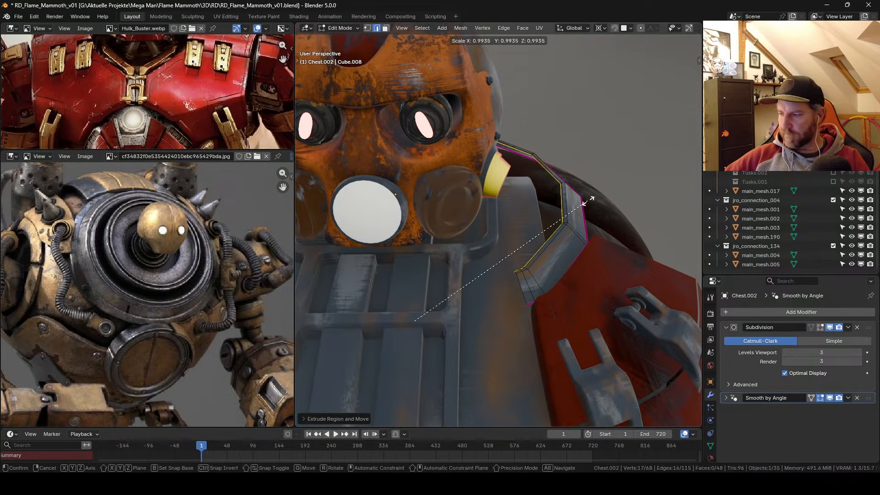
key("s")
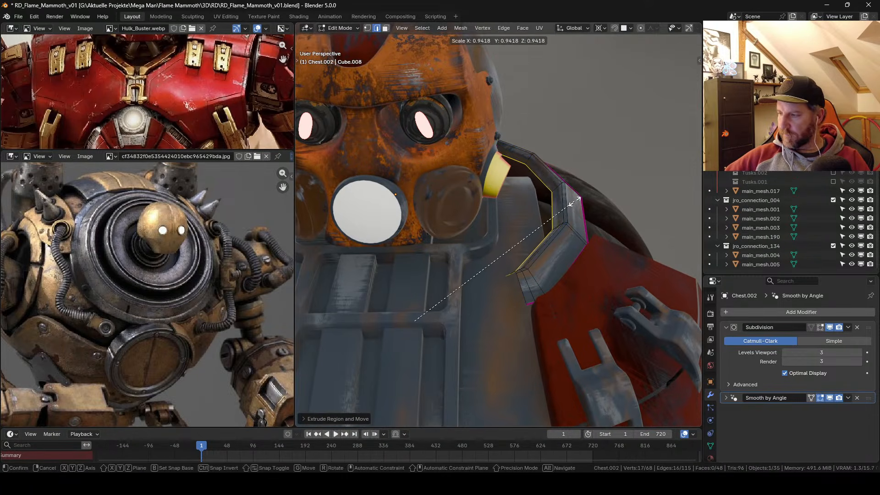
left_click(568, 195)
Step: Snap the 3D cursor to the selected collar object and turn on the 3D cursor's viewport overlay
key("Tab")
key("shift+s")
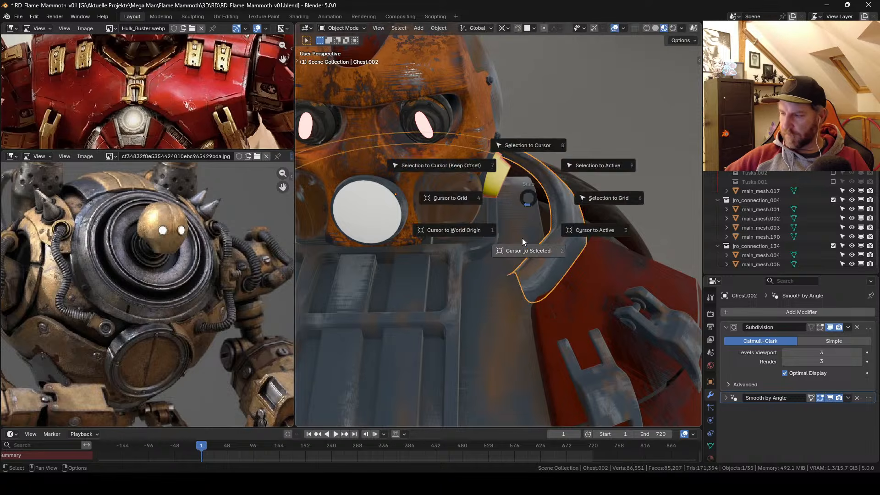
left_click(520, 248)
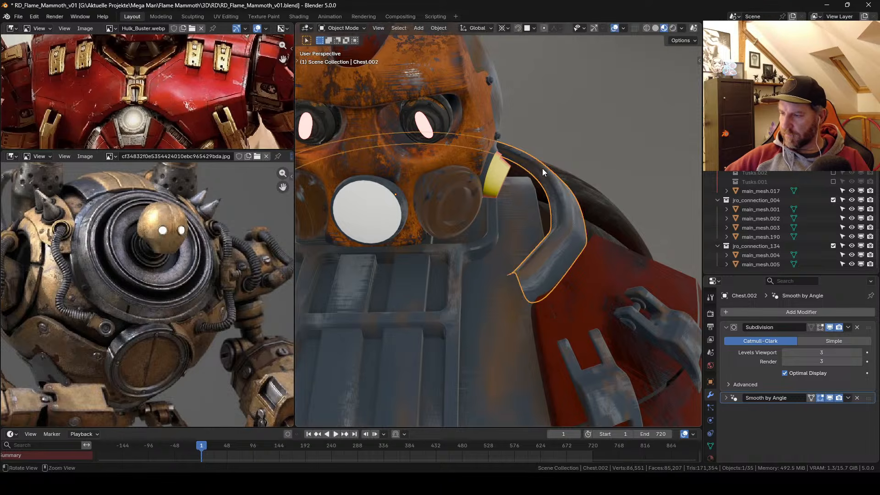
middle_click_drag(543, 168, 520, 212, "ctrl")
key("n")
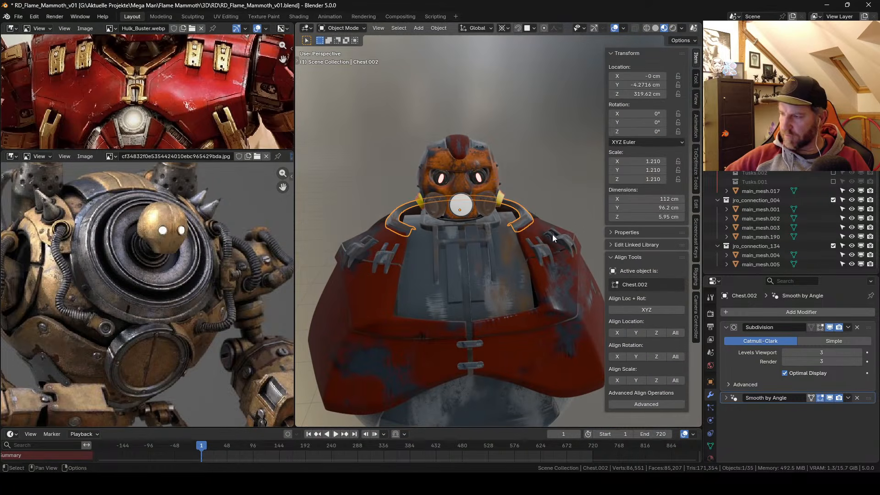
left_click(625, 28)
left_click(631, 95)
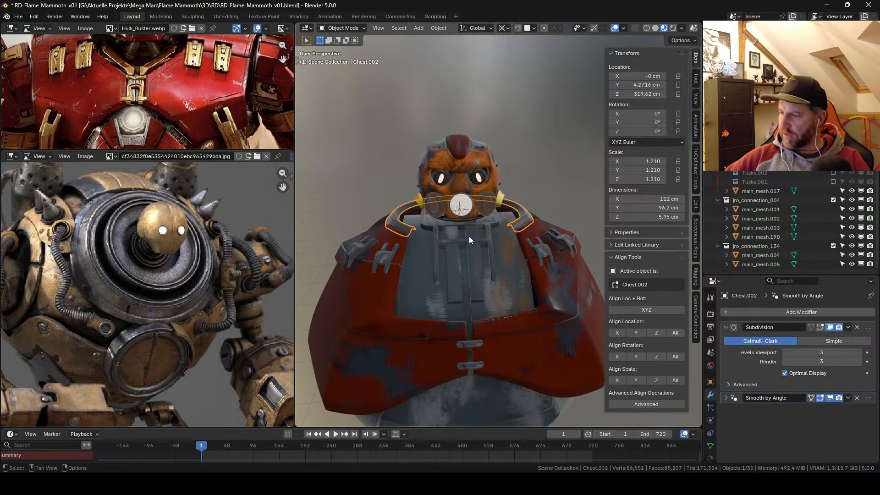
key("n")
Step: Reposition the collar's extruded inner edge loop in the front orthographic view
middle_click_drag(510, 265, 526, 193, "ctrl")
key("c")
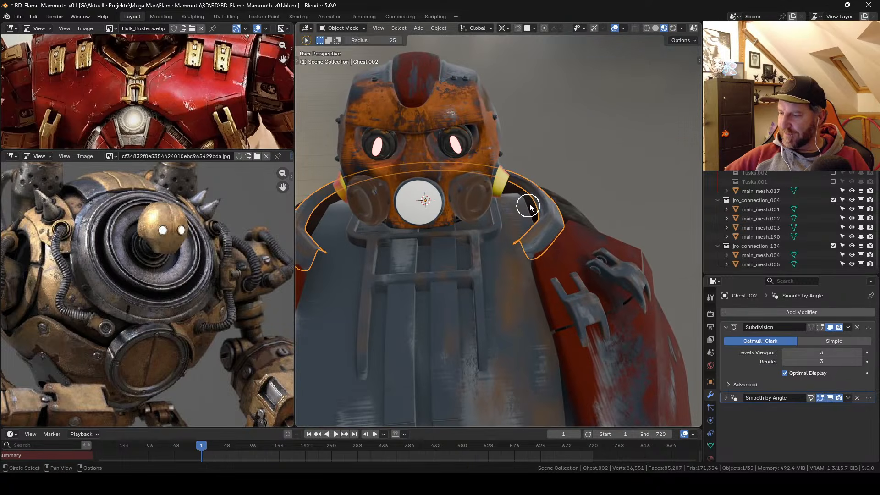
key("Escape")
key("Tab")
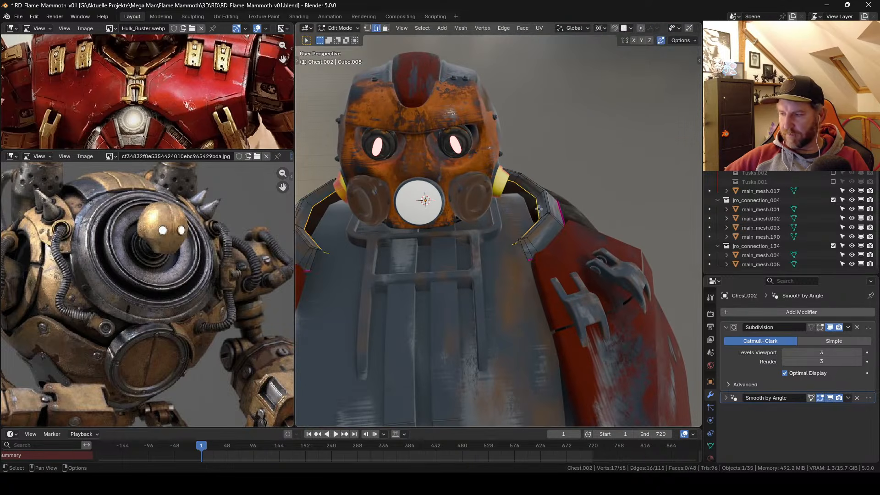
middle_click_drag(539, 208, 537, 197, "ctrl")
key("KP_1")
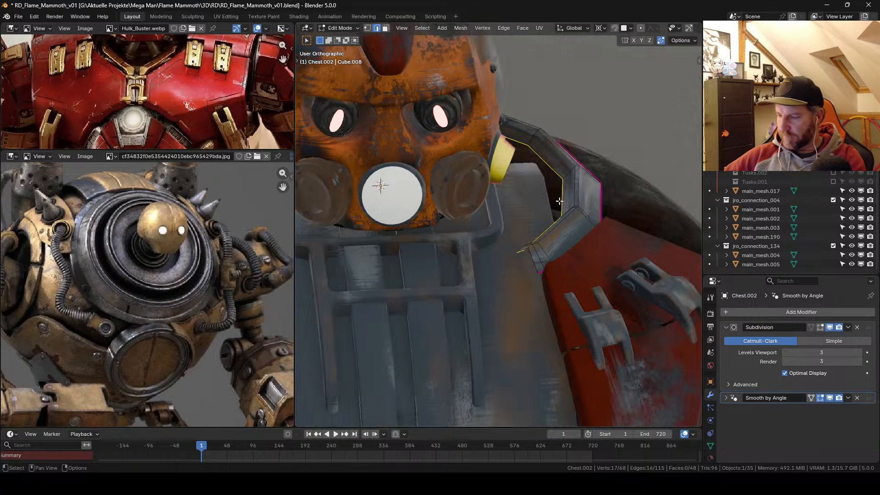
key("g")
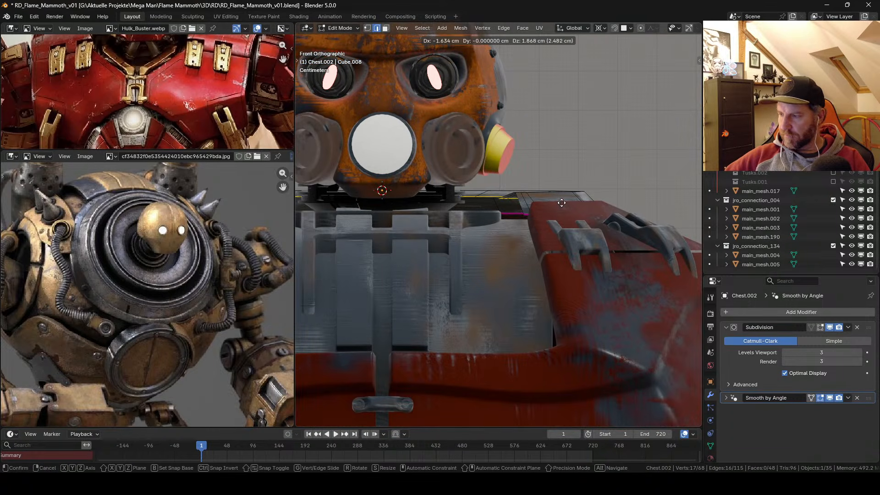
left_click(548, 208)
Step: Extrude the collar's inner edge loop again and scale it toward the neck to form a wide inner rim
middle_click_drag(548, 208, 563, 201)
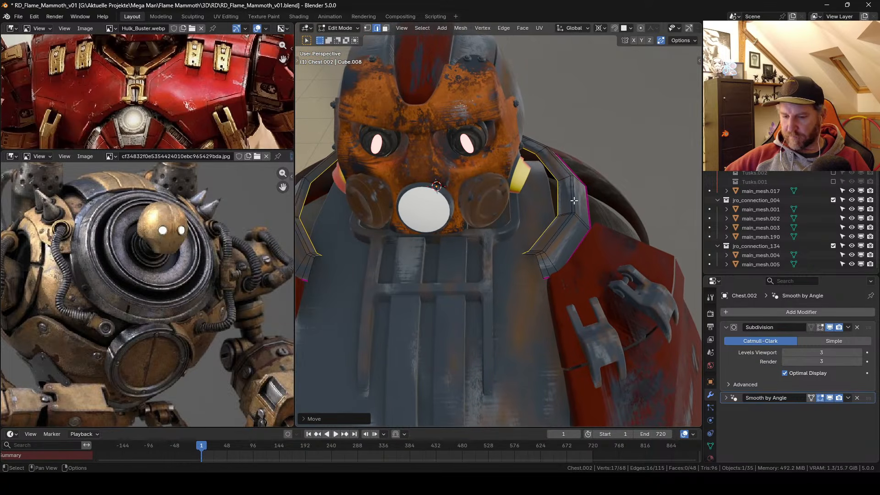
key("e")
left_click(575, 203)
key("s")
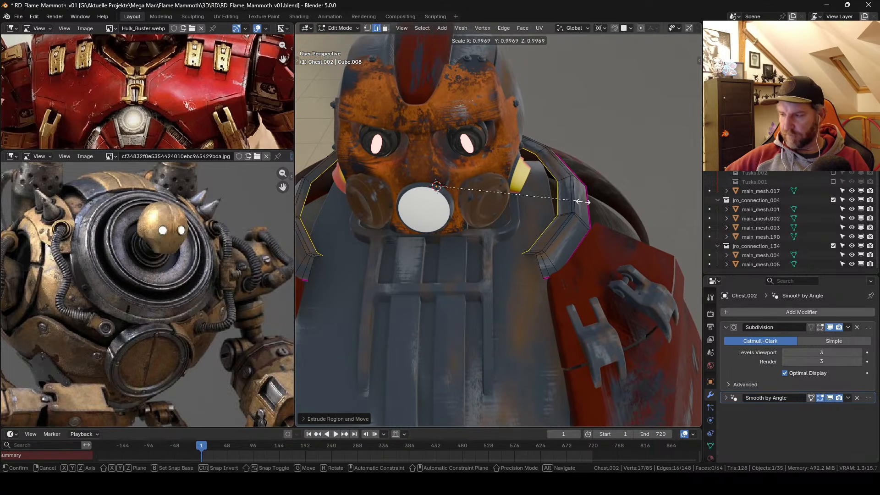
left_click(557, 199)
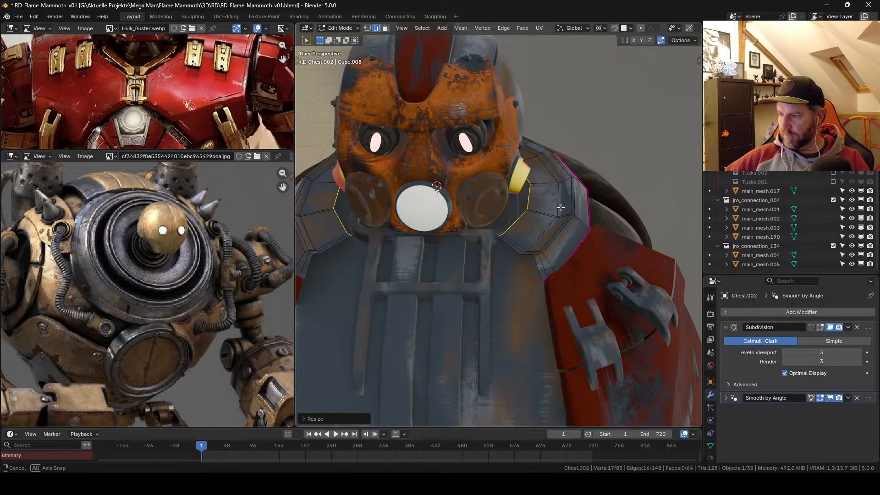
Step: Slide the collar's innermost edge loop outward by about 0.34 to narrow the inner rim
middle_click_drag(559, 205, 573, 193)
scroll(579, 181, "up", 4)
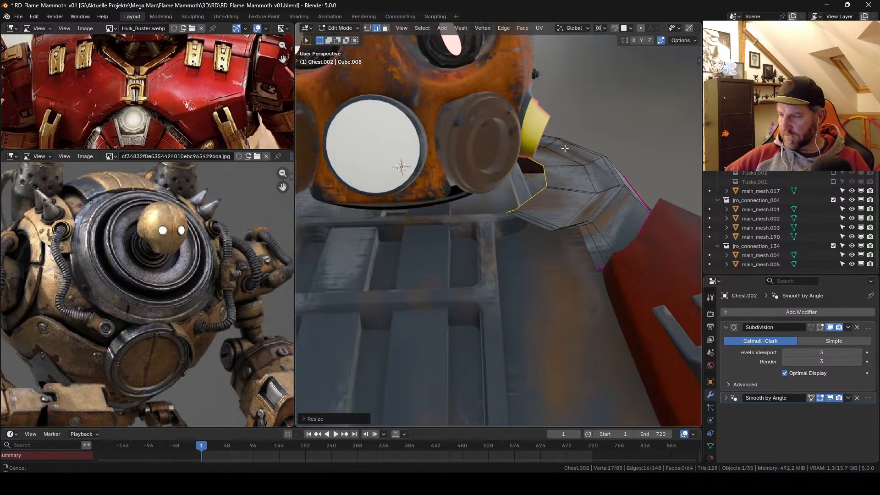
key("g")
key("g")
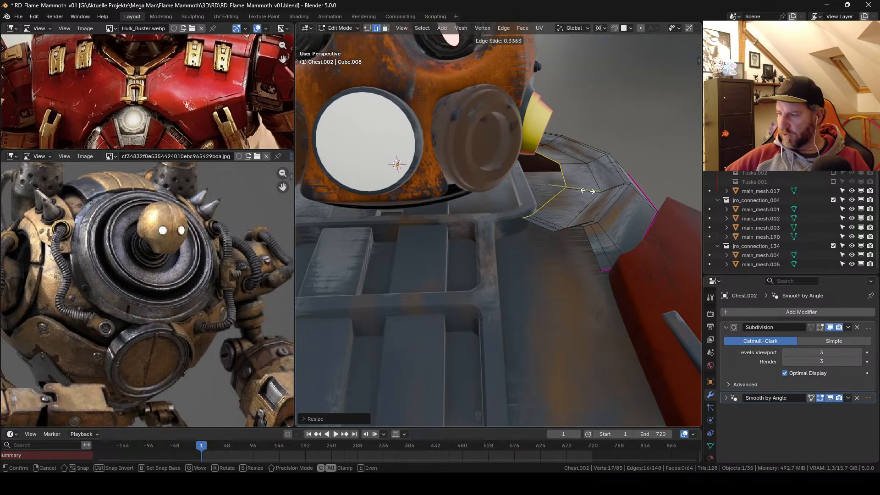
left_click(588, 187)
Step: Add a single loop cut along the collar's new inner rim
key("ctrl+r")
left_click(586, 187)
left_click(587, 187)
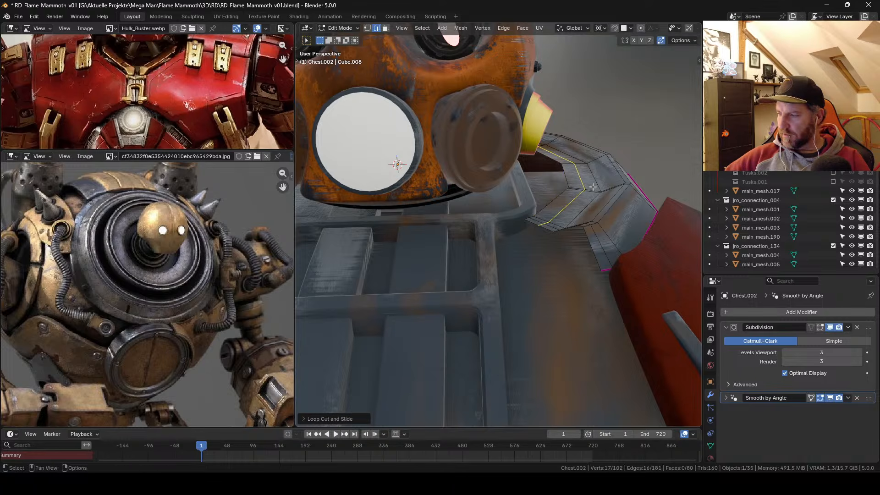
Step: Bevel the inner rim's new loop cut into a narrow band and raise it about 1.7 cm along the Z axis
key("ctrl+b")
left_click(604, 183)
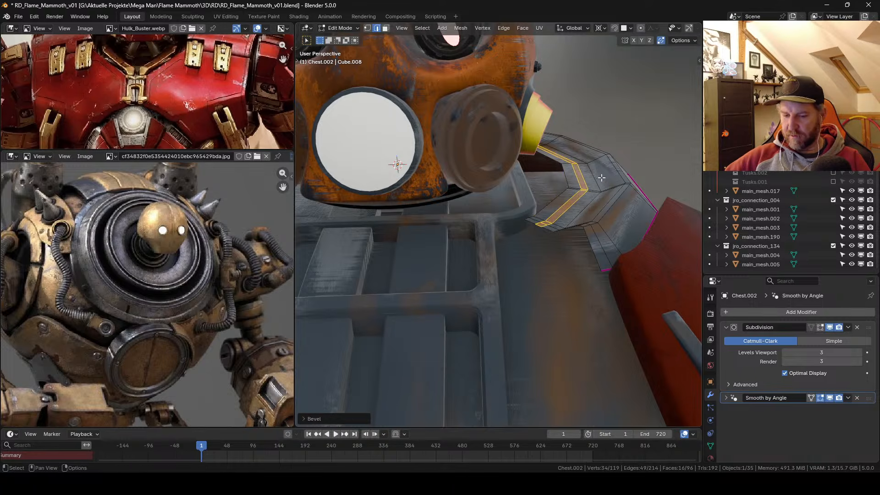
key("g")
key("z")
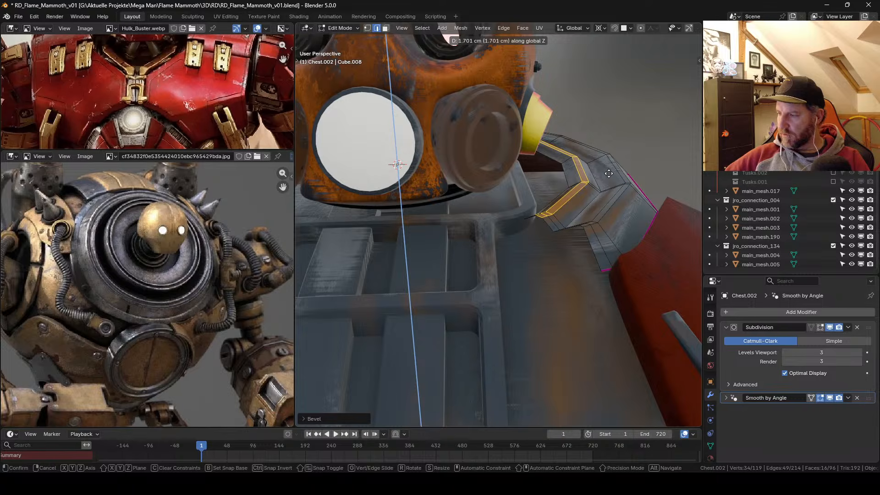
left_click(607, 175)
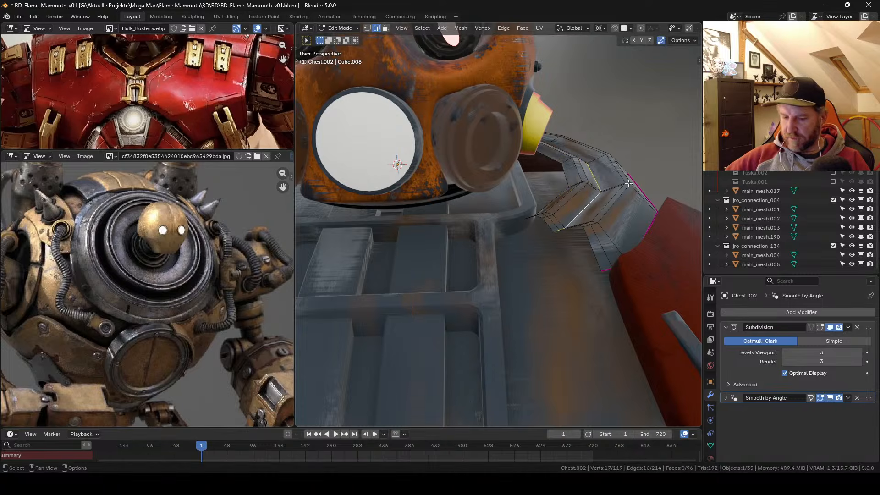
Step: Bevel the collar's edge loop just outside the inner rim into a narrow strip and check the smoothed shape
key("ctrl+b")
left_click(633, 185)
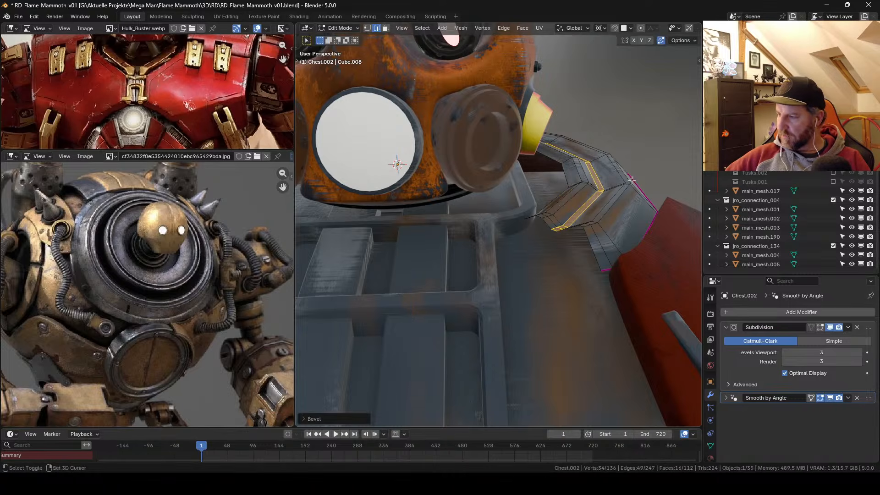
key("Tab")
scroll(616, 191, "down", 4)
middle_click_drag(617, 191, 615, 169)
scroll(579, 200, "up", 3)
key("Tab")
scroll(582, 197, "up", 2)
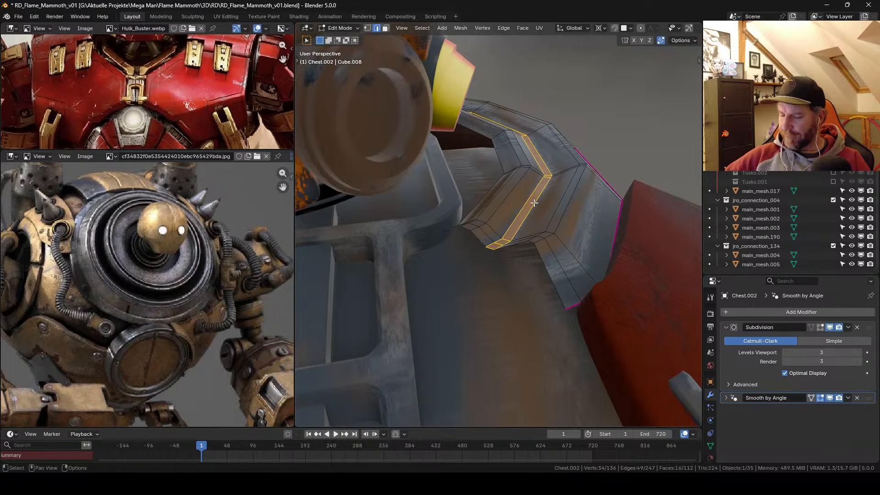
Step: Apply a full edge crease of 1.000 to both edge loops bordering the new narrow strip on the collar
left_click(529, 200)
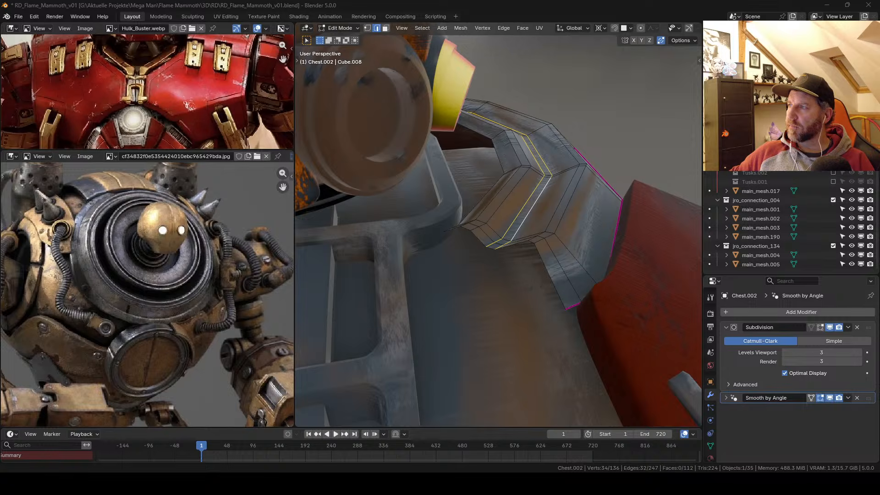
middle_click_drag(556, 194, 546, 223)
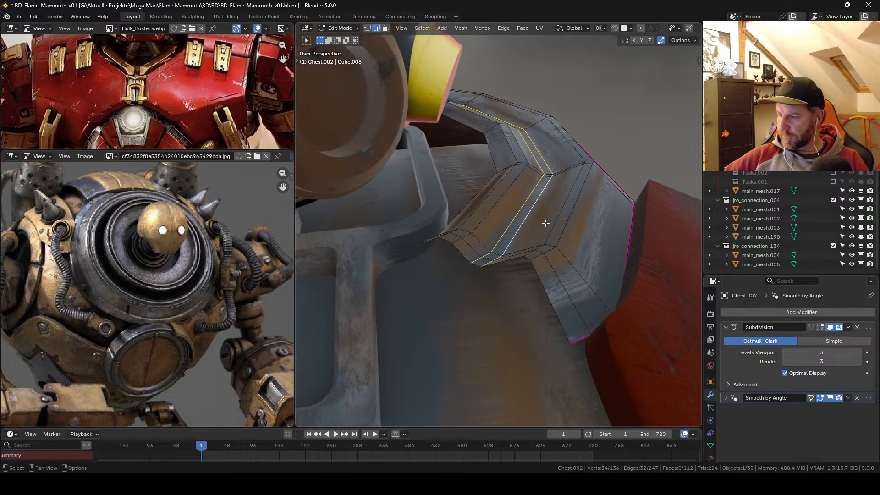
right_click(538, 198)
left_click(512, 309)
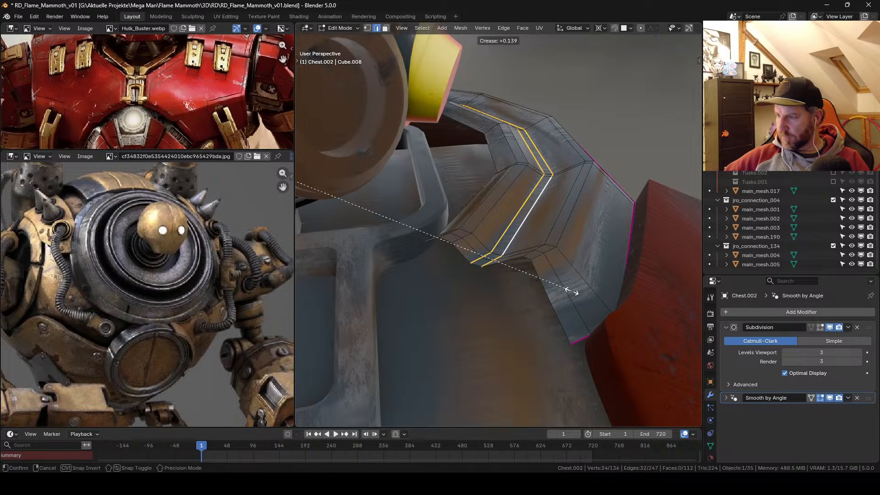
left_click(678, 229)
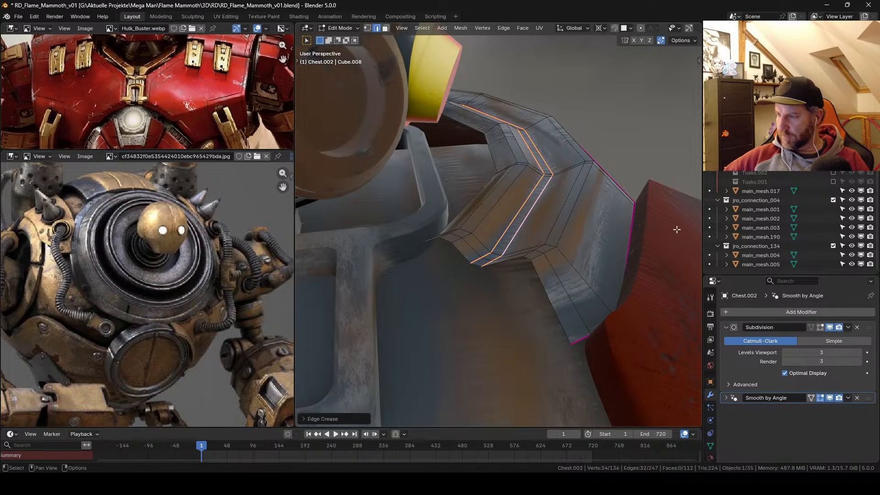
right_click(492, 199)
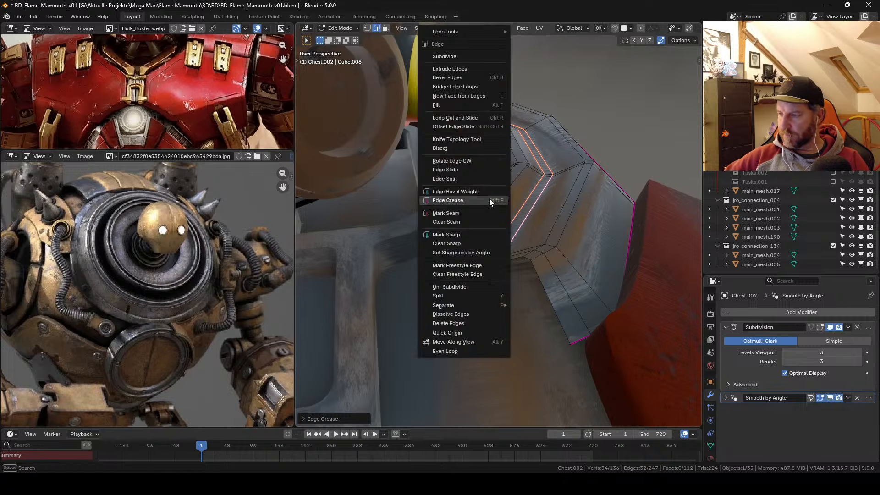
left_click(489, 199)
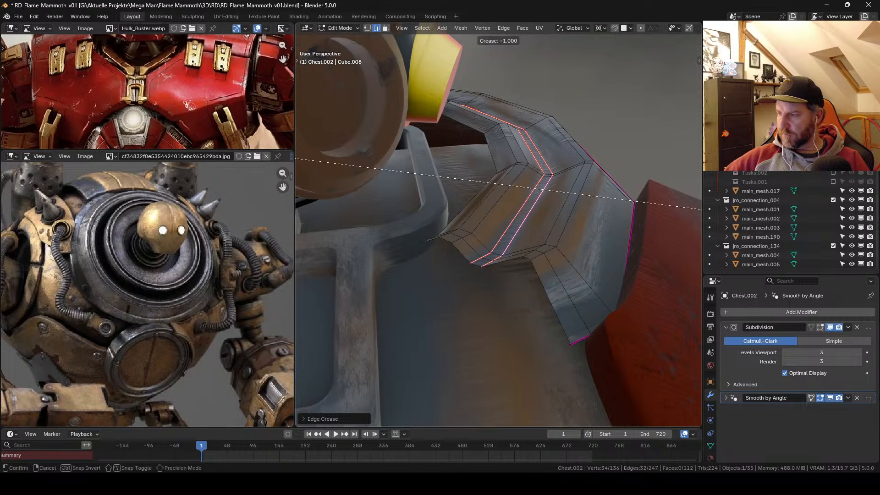
key("Return")
key("Tab")
middle_click_drag(574, 190, 549, 221)
Step: Extrude the collar's narrow creased face strip outward into a raised ridge
key("Tab")
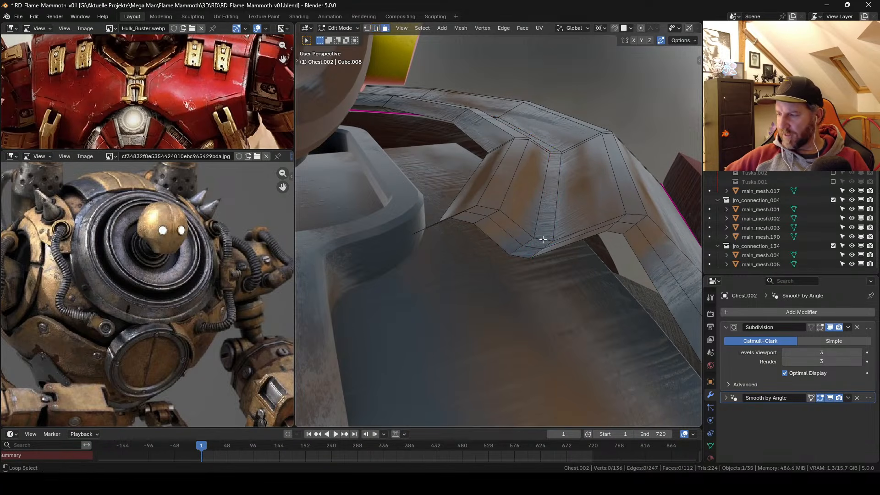
left_click(544, 235, "alt")
key("e")
left_click(578, 204)
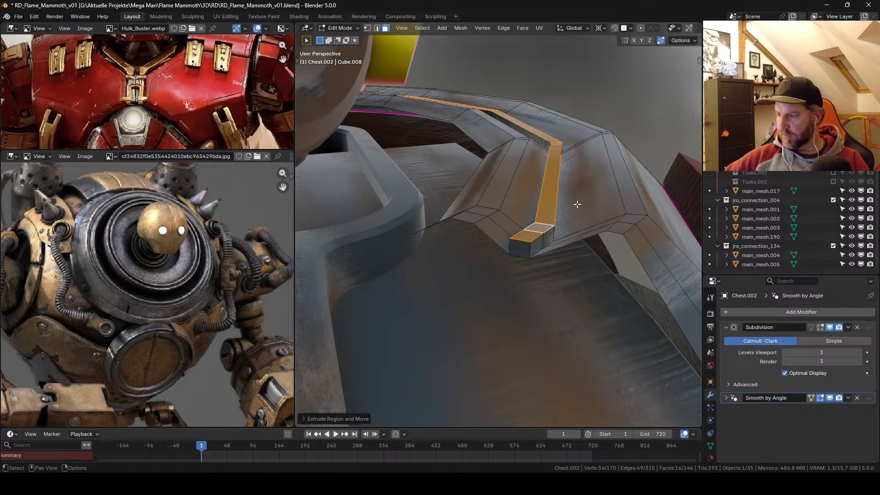
key("Tab")
middle_click_drag(571, 174, 514, 235)
Step: Select the inner rim's face loops up to the ridge and delete those faces from the collar
key("Tab")
left_click(501, 208, "alt")
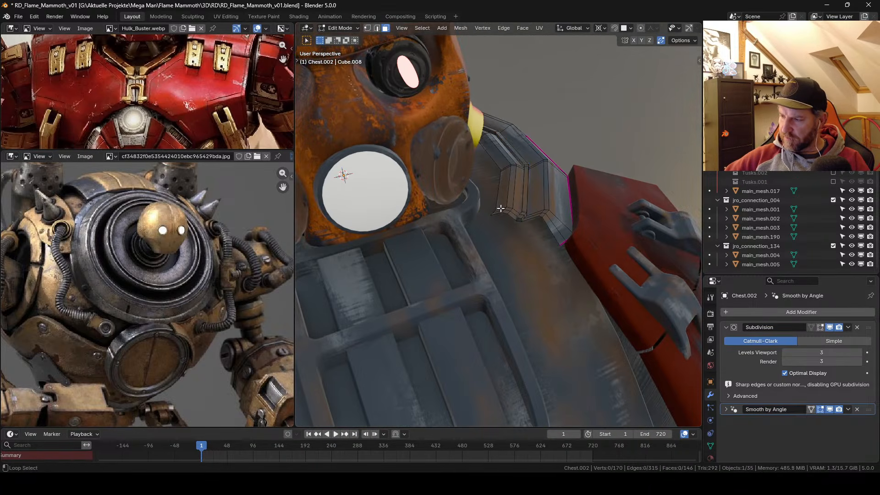
key("ctrl+KP_Add")
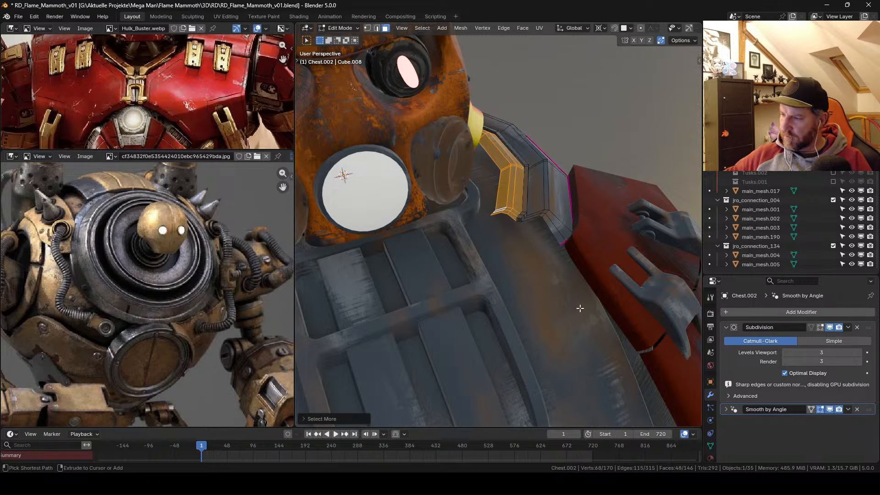
key("x")
left_click(528, 214)
key("Tab")
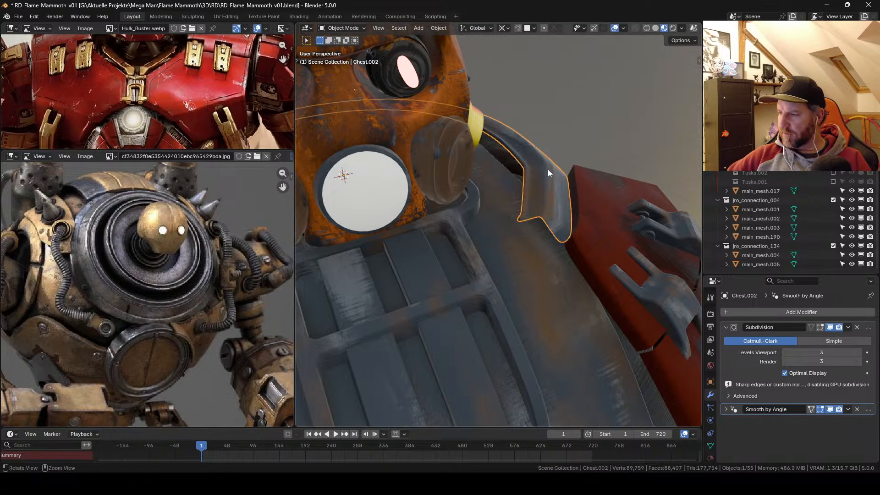
Step: Inspect the isolated collar from above, and delete the two leftover cap faces at the ends of its ridge
middle_click_drag(549, 170, 535, 232)
key("KP_Divide")
key("KP_7")
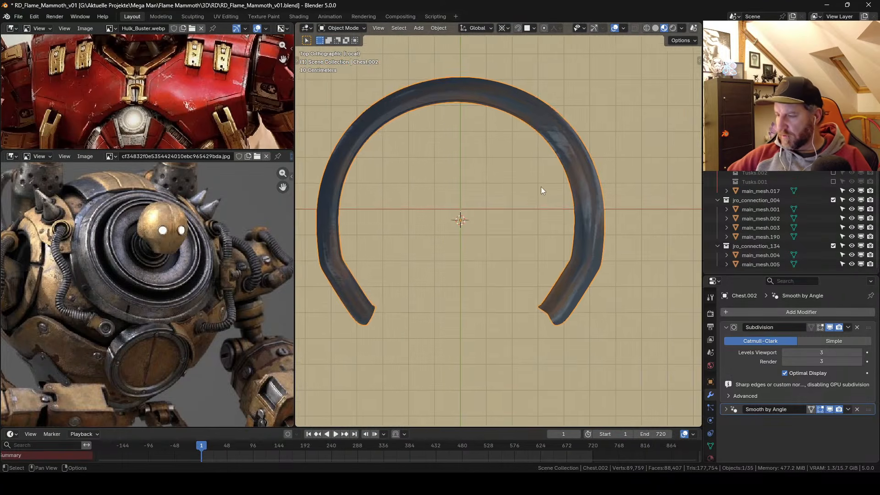
scroll(543, 211, "down", 2)
key("KP_Divide")
middle_click_drag(553, 229, 577, 255)
key("Tab")
middle_click_drag(493, 268, 424, 210)
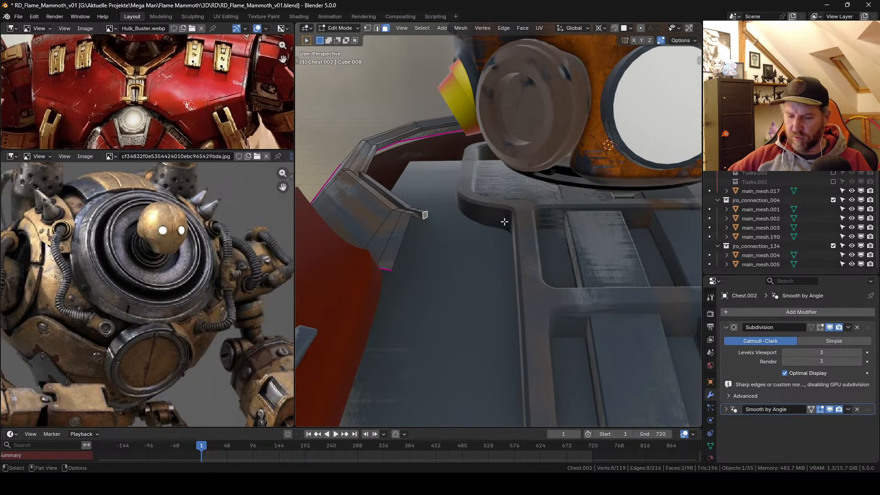
key("x")
key("Escape")
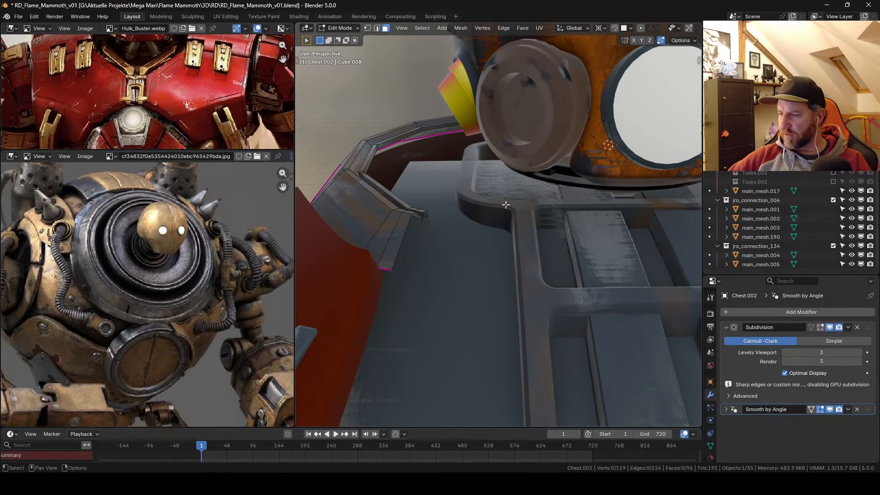
Step: Rip the red chest armour mesh along the vertical edge loop running down from its front corner
key("Tab")
middle_click_drag(504, 205, 592, 200)
scroll(573, 234, "down", 3)
middle_click_drag(566, 261, 579, 217, "shift")
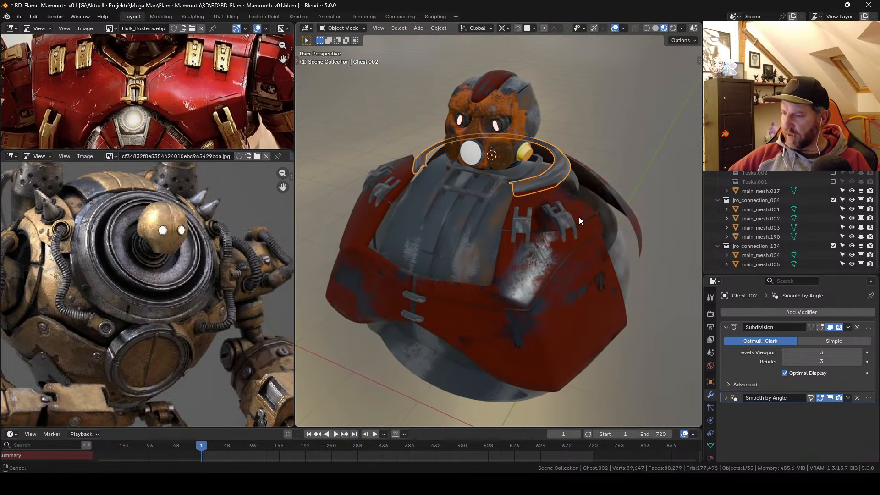
middle_click_drag(550, 264, 575, 230)
left_click(557, 231)
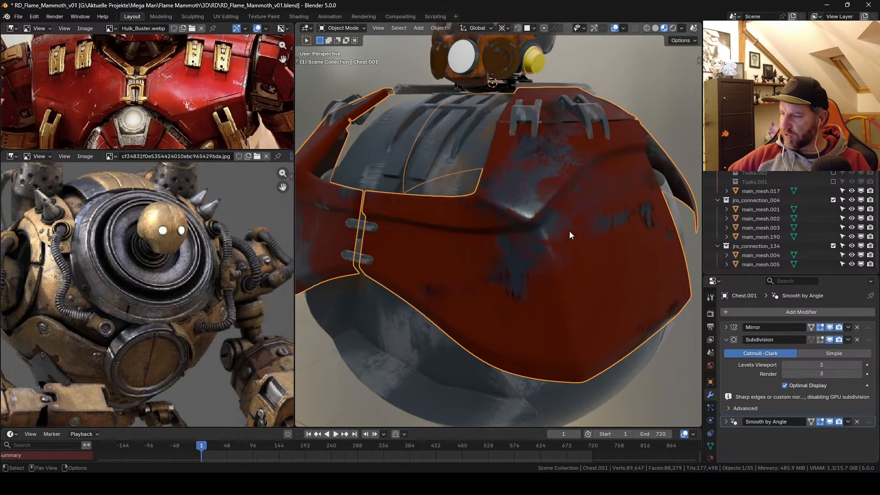
scroll(570, 232, "down", 3)
key("Tab")
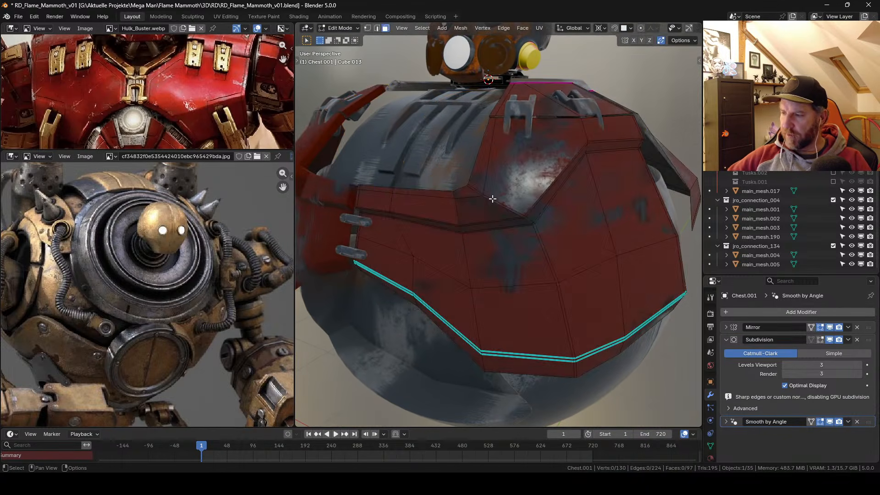
key("2")
left_click(493, 199)
middle_click_drag(570, 230, 594, 258)
key("shift+d")
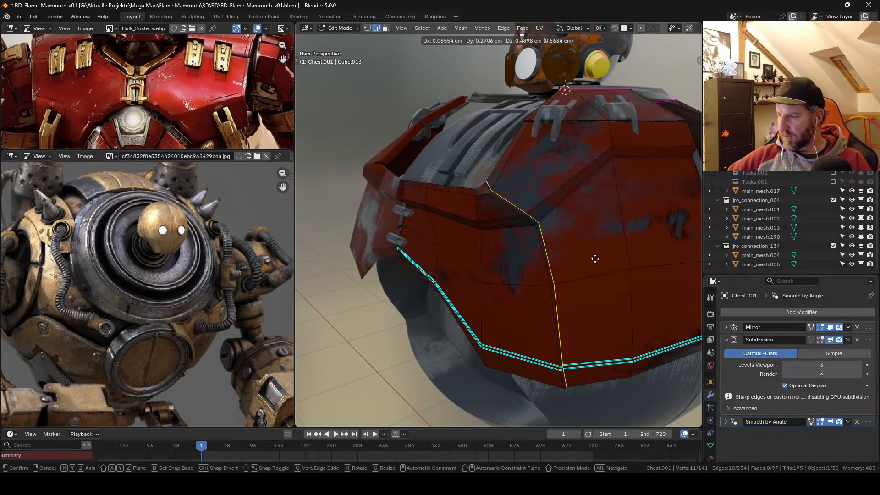
left_click(595, 259)
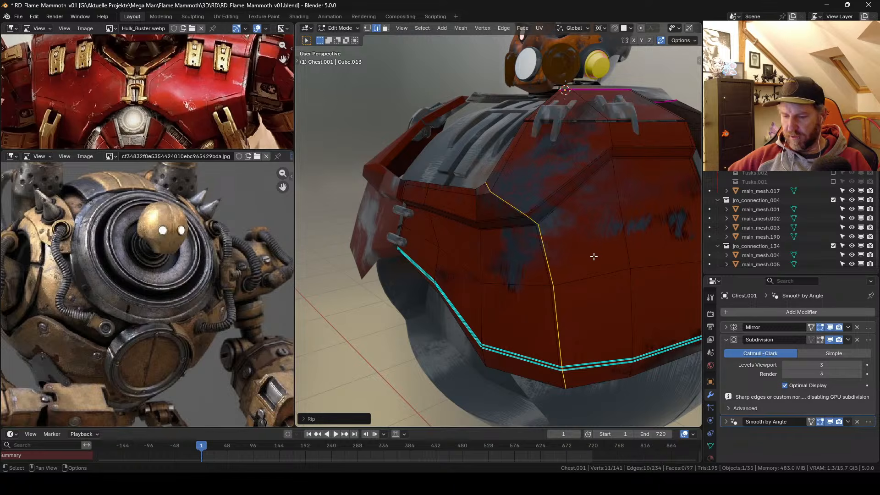
Step: Slide the ripped edge loop by about 0.025 to open a narrow gap in the red chest armour
key("g")
key("g")
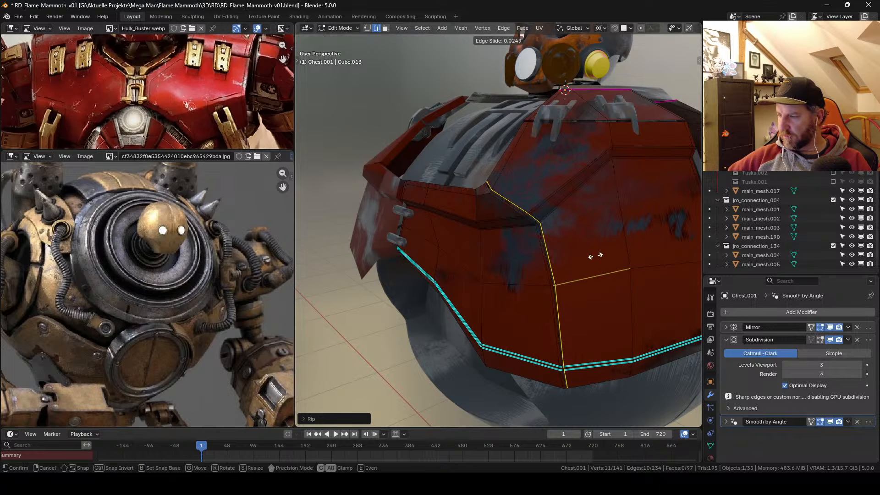
left_click(595, 256)
key("Tab")
middle_click_drag(592, 251, 541, 274)
key("Tab")
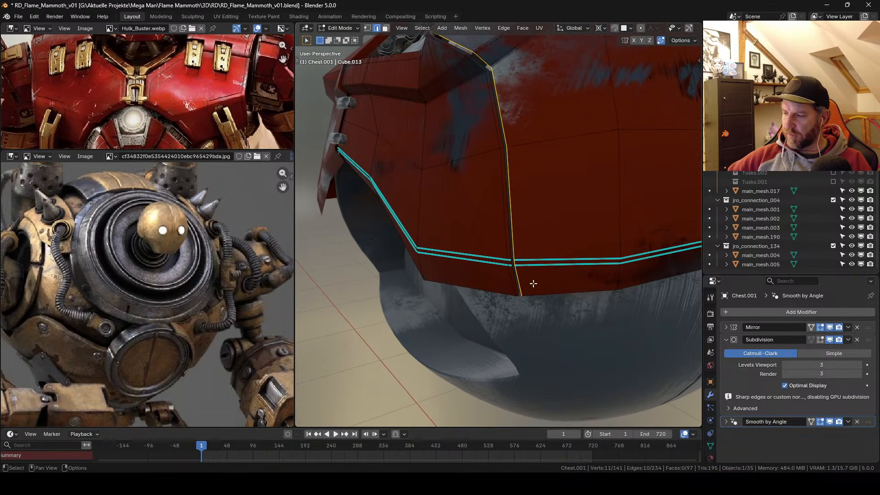
Step: Inspect the transform values of the vertex at the gap's lower end and save the file
key("1")
left_click(524, 294)
key("n")
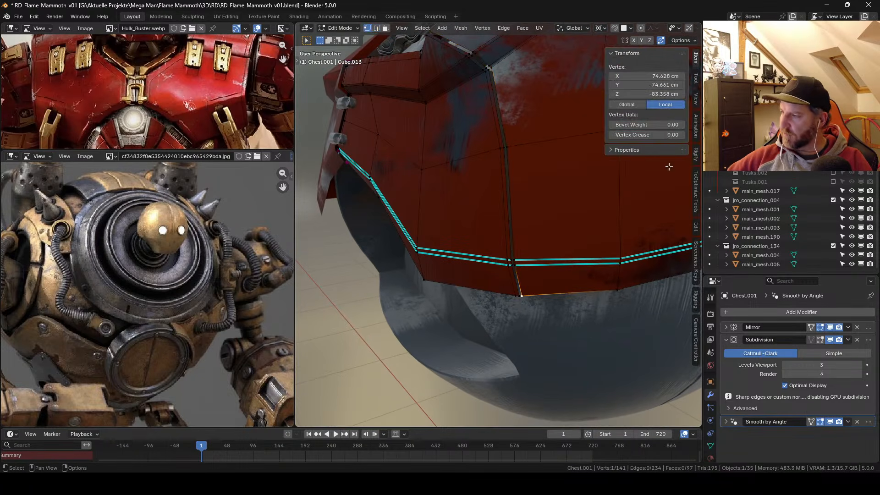
middle_click_drag(523, 311, 529, 280)
key("Tab")
key("n")
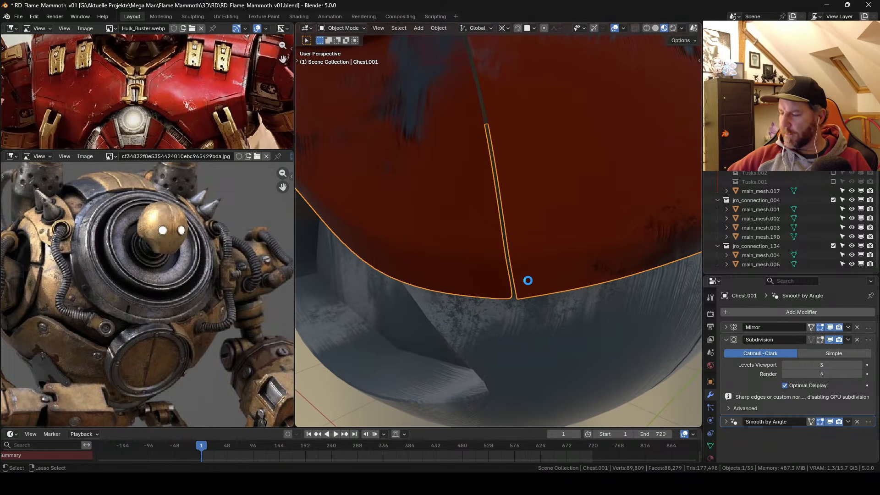
key("ctrl+s")
Step: Save the file again and extend the front plate's split edge loop across the gap with an unclamped edge slide
key("Tab")
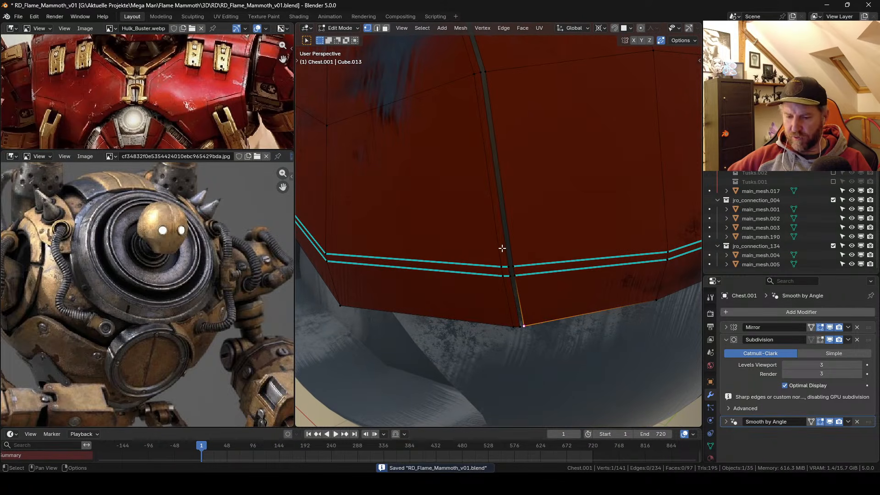
left_click(503, 245, "alt")
mouse_move(503, 245)
middle_mouse_down()
mouse_move(503, 225)
mouse_move(510, 269)
mouse_move(543, 274)
mouse_move(506, 264)
mouse_move(493, 240)
middle_mouse_up()
key("ctrl+s")
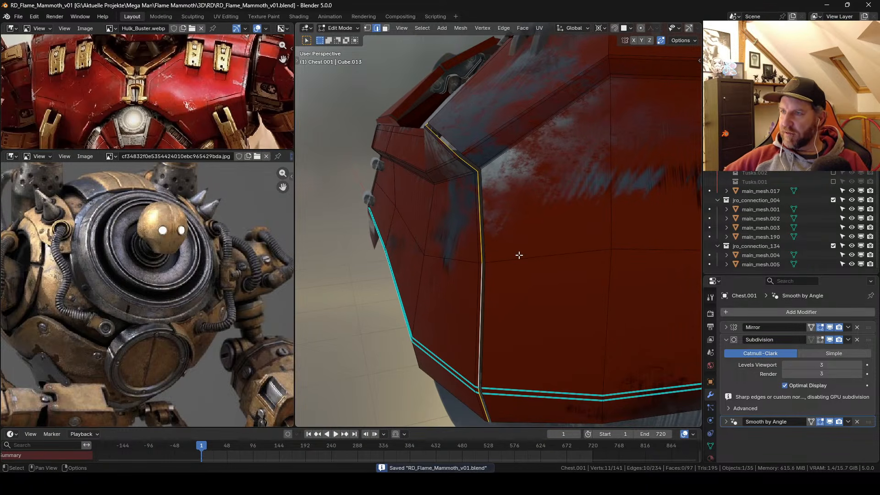
middle_click_drag(519, 255, 539, 255)
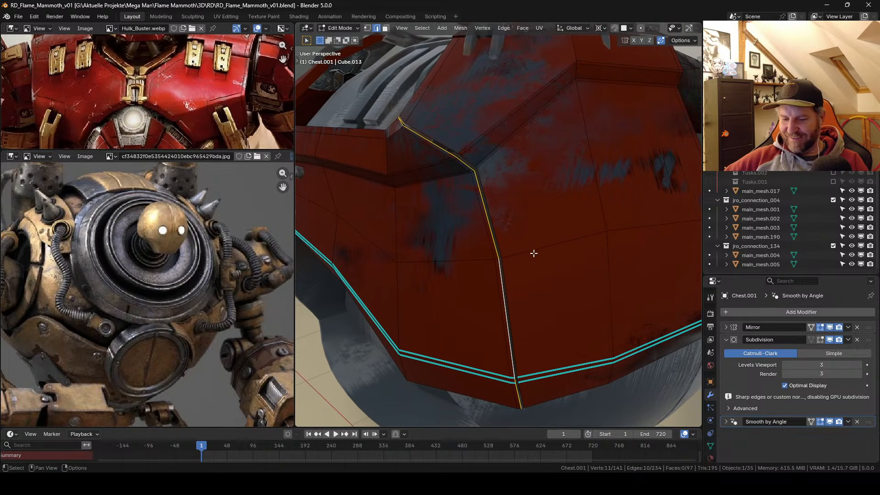
key("g")
key("g")
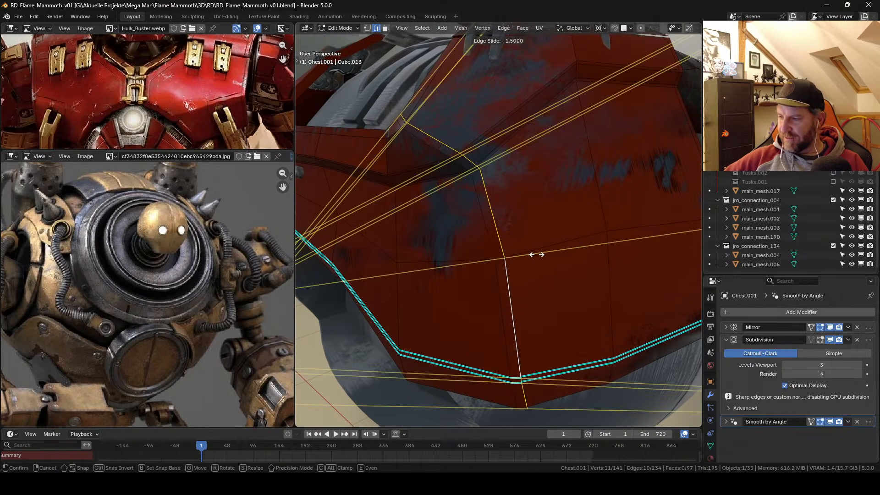
left_click(537, 253)
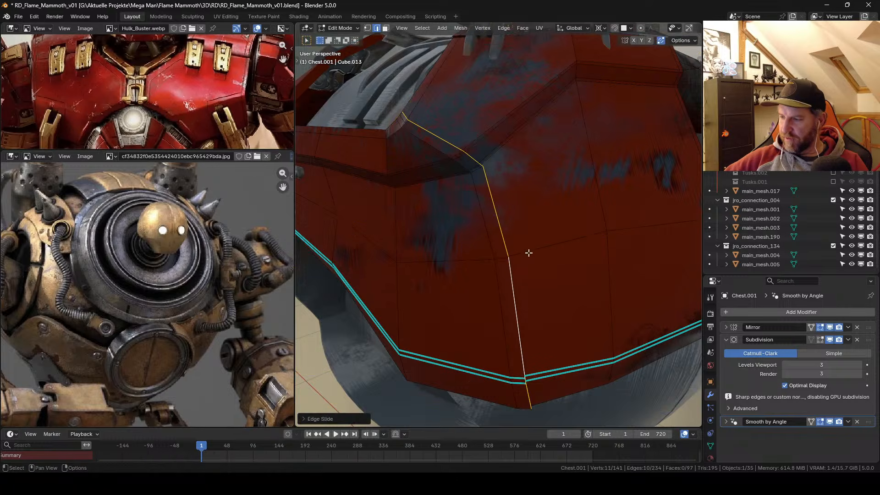
Step: Add a loop cut to the front plate of the red armour and slide it close to the split edge
key("ctrl+r")
left_click(477, 265)
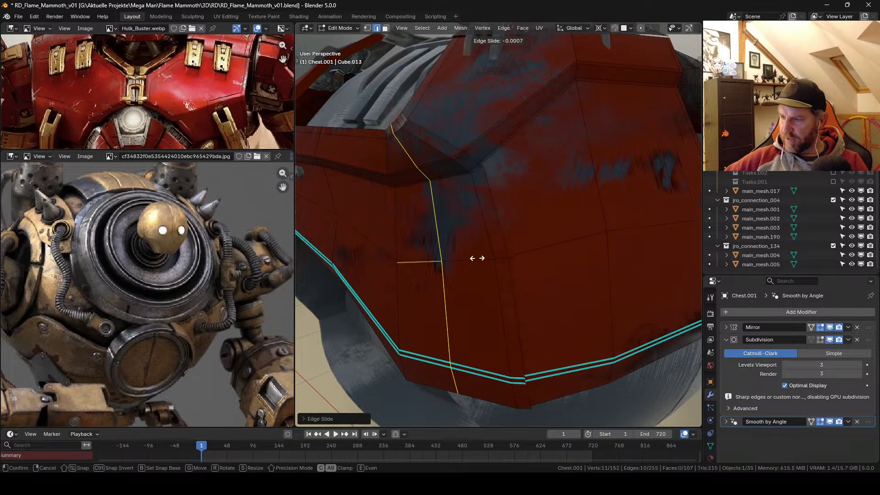
left_click(509, 240)
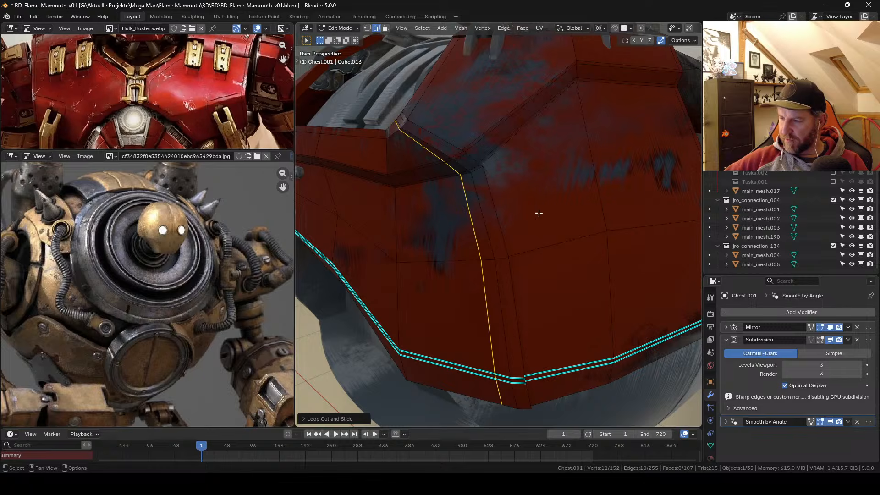
Step: Select all linked geometry of the red armour's side plate and separate the selection into its own object
key("l")
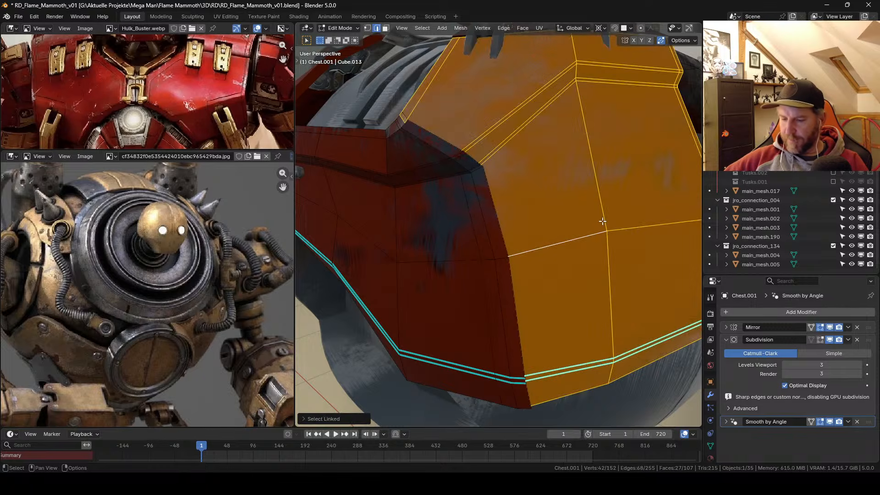
key("p")
left_click(579, 190)
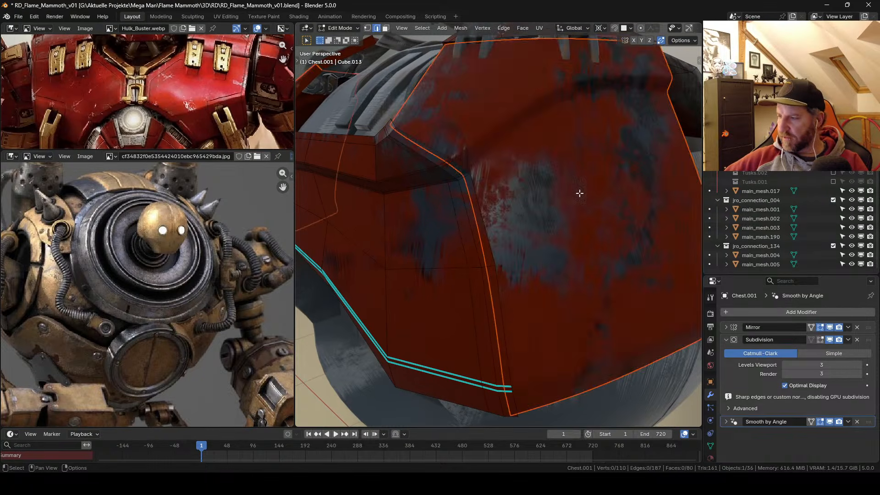
key("Tab")
Step: Enable the Subdivision modifier's edit-mode display and shrink/fatten the front plate's split edge loop by about 0.7 cm
left_click(457, 266)
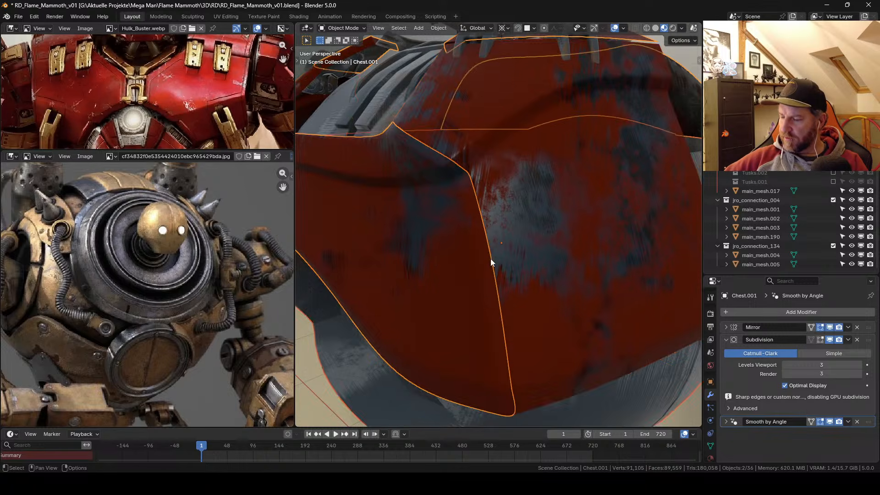
scroll(490, 252, "up", 1)
key("Tab")
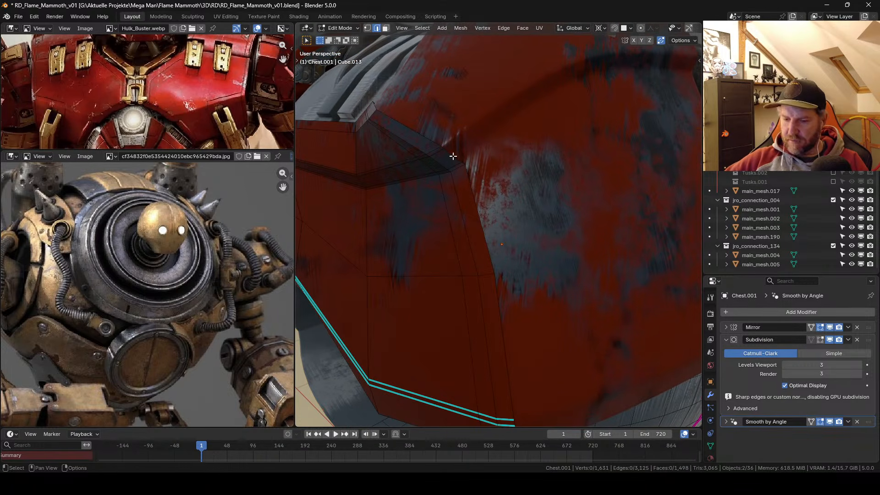
left_click(453, 156, "alt")
middle_click_drag(509, 259, 515, 194)
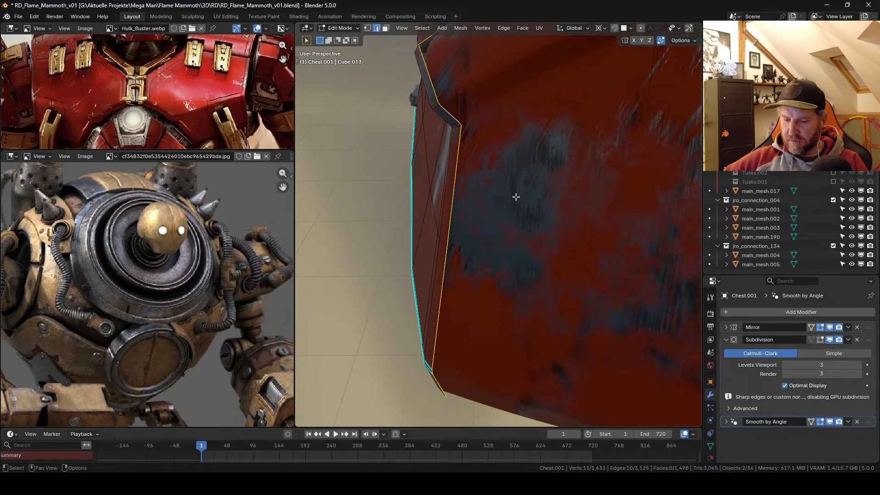
left_click(820, 340)
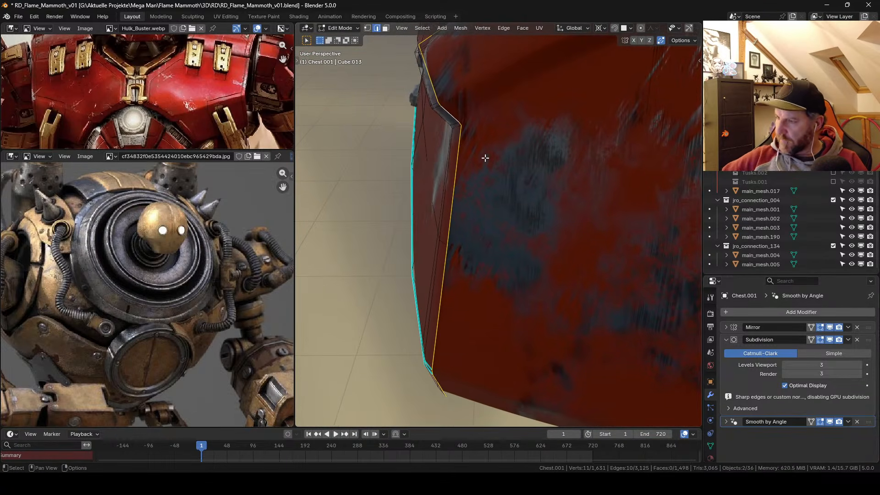
key("alt+s")
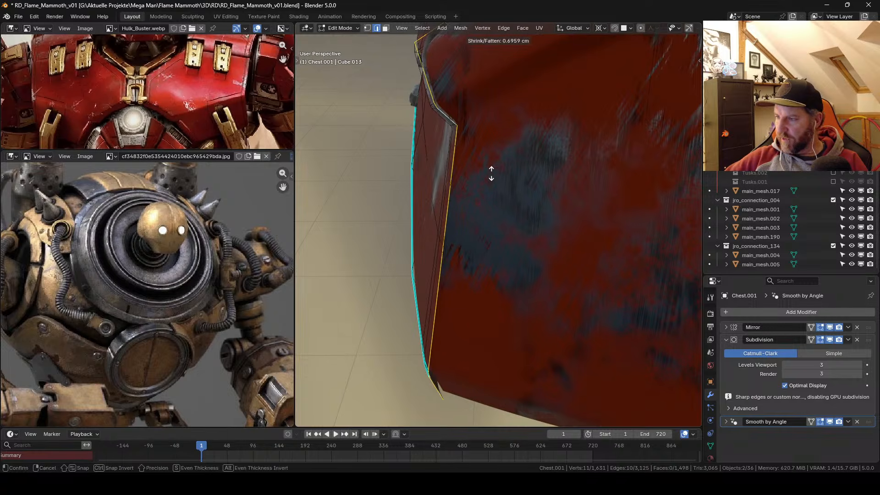
left_click(491, 173)
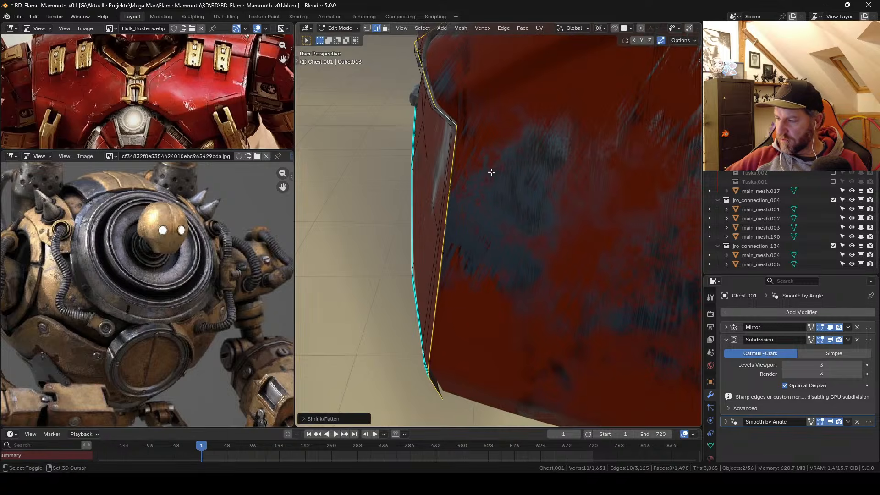
middle_click_drag(489, 242, 489, 241)
key("Tab")
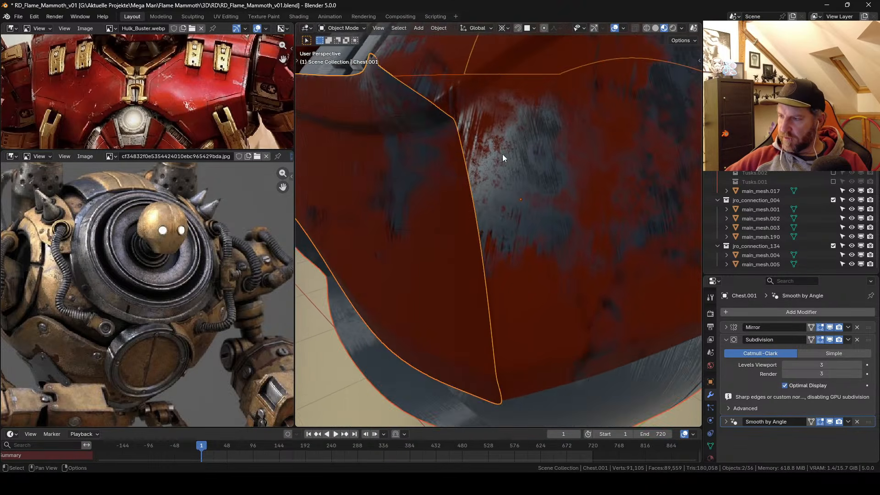
Step: Switch the viewport to solid shading with X-ray to compare the two armour plates along their split
middle_click_drag(503, 154, 518, 217, "ctrl")
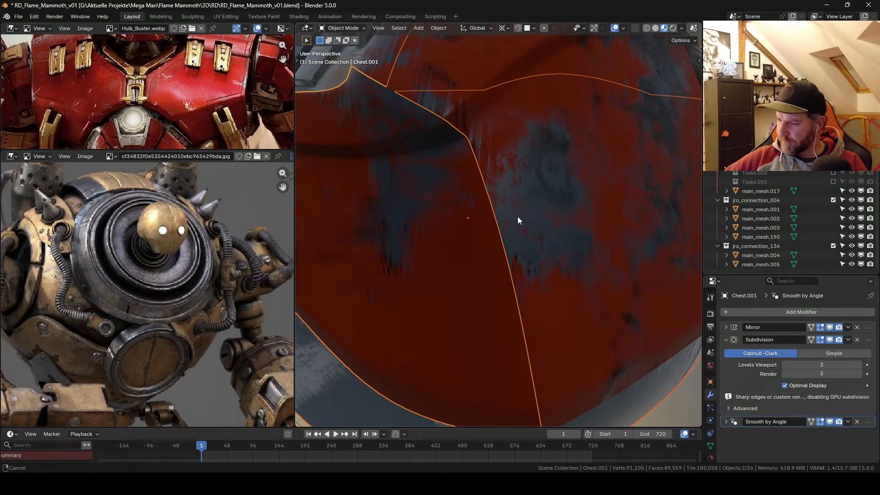
left_click(659, 28)
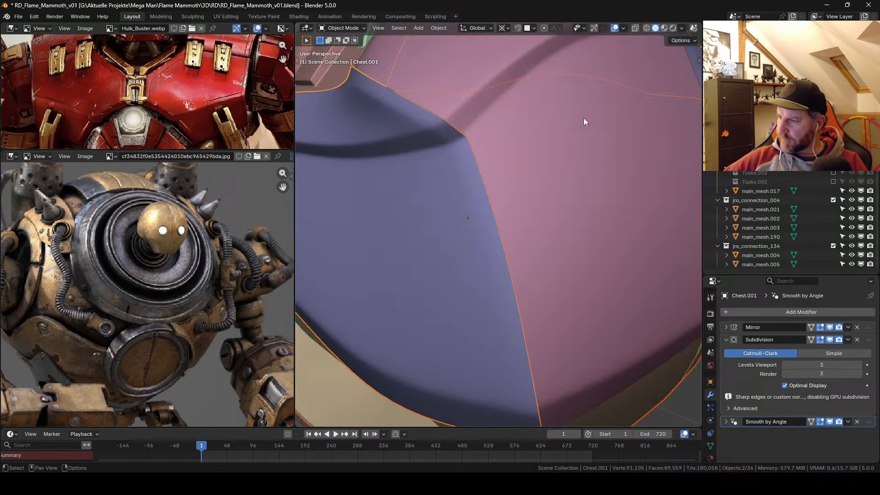
key("alt+z")
Step: Isolate only the front and side chest plates in local view
middle_click_drag(519, 206, 543, 231)
left_click(563, 158, "shift")
middle_click_drag(563, 158, 551, 195)
key("KP_Divide")
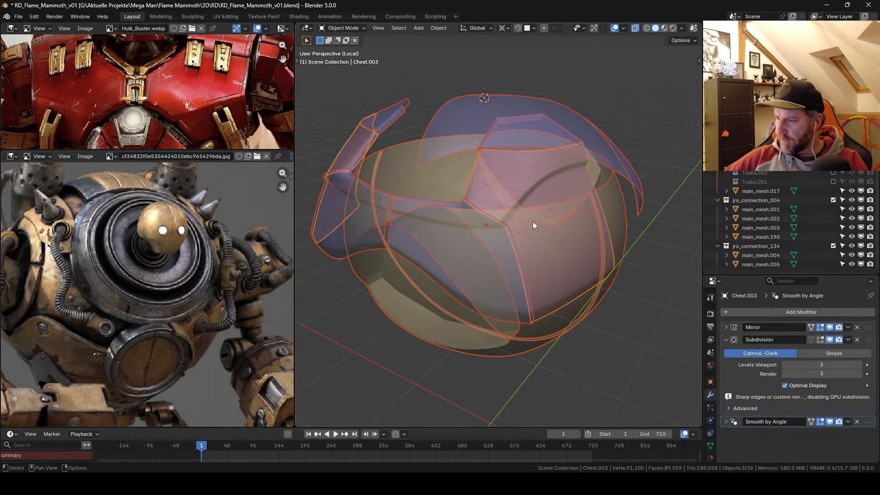
left_click(469, 263)
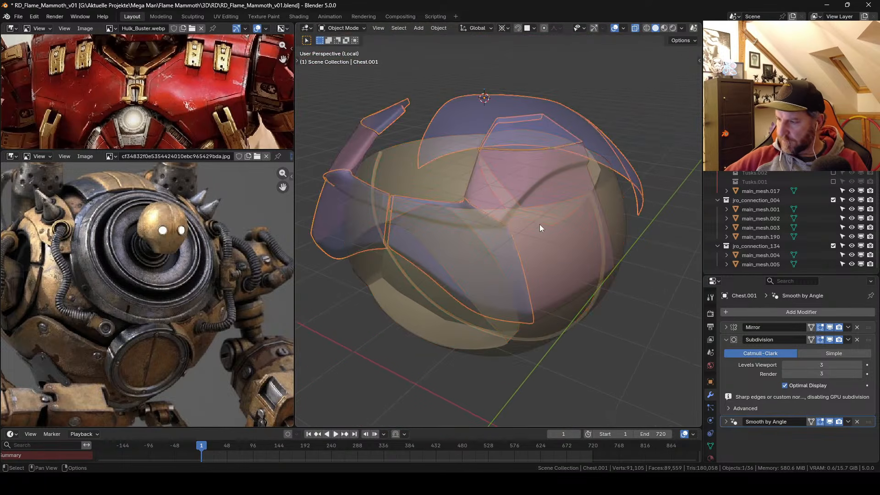
left_click(534, 178, "shift")
key("KP_Divide")
key("KP_Divide")
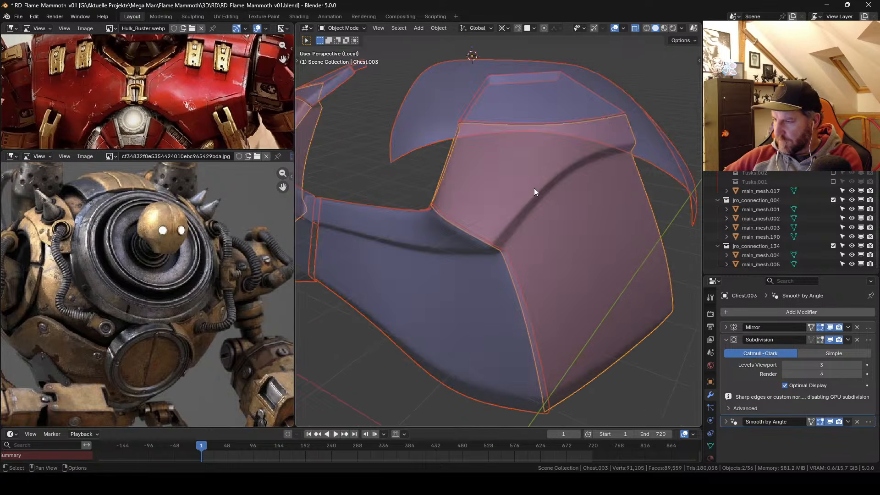
Step: Edge slide the front plate's split edge loop by about -0.20 so it extends further over the side plate
middle_click_drag(533, 229, 473, 237)
scroll(500, 294, "up", 2)
left_click(501, 246)
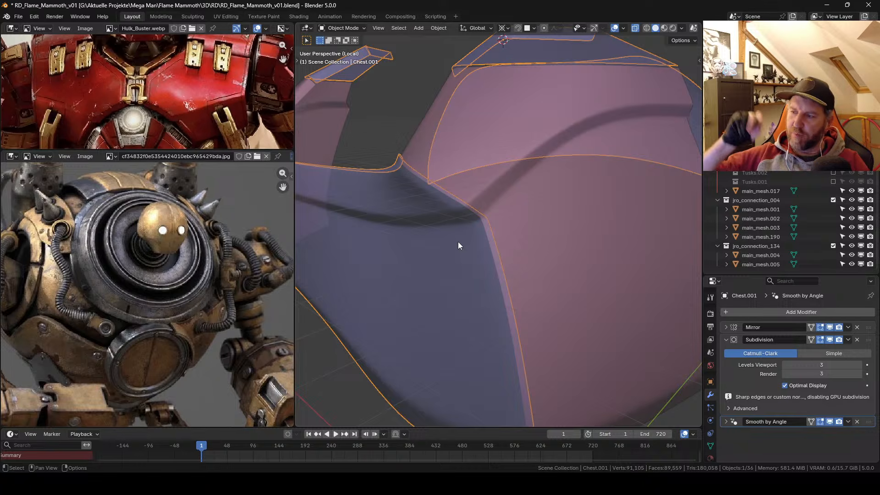
middle_click_drag(474, 227, 475, 193)
key("Tab")
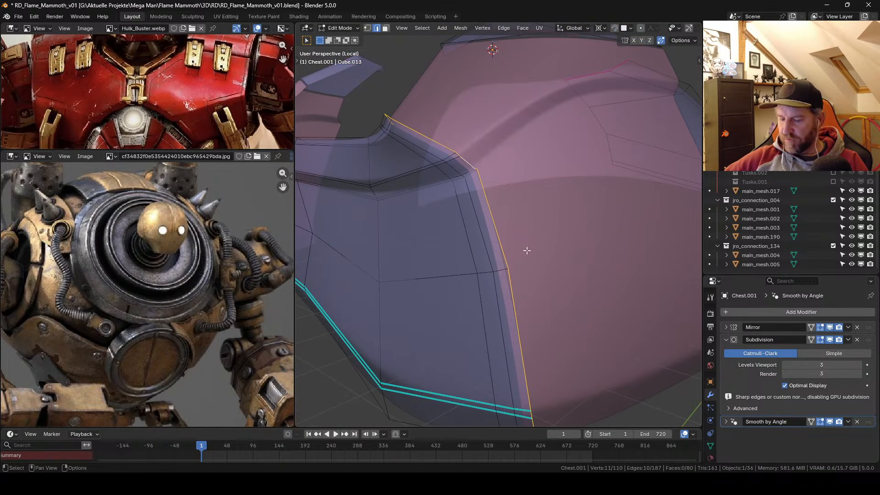
key("g")
key("g")
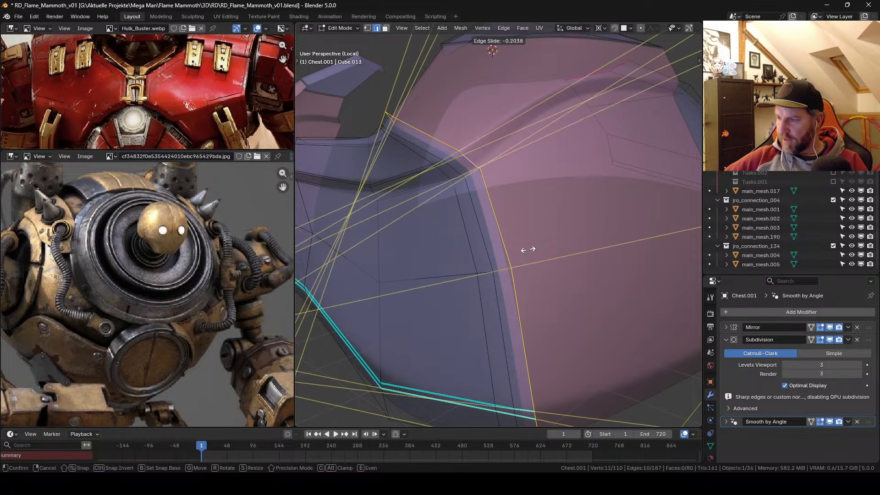
left_click(529, 249)
Step: Turn off X-ray and shrink/fatten the front plate's split edge loop by about -0.45 cm
middle_click_drag(528, 249, 477, 257)
key("alt+z")
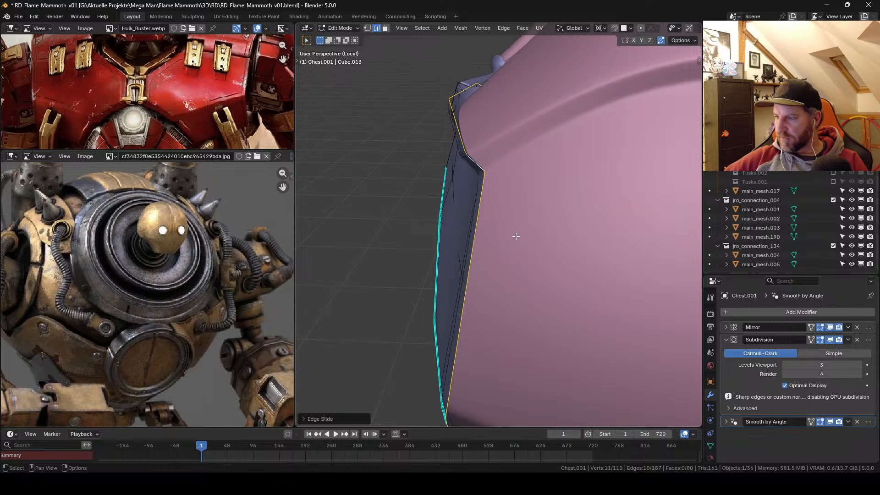
key("alt+s")
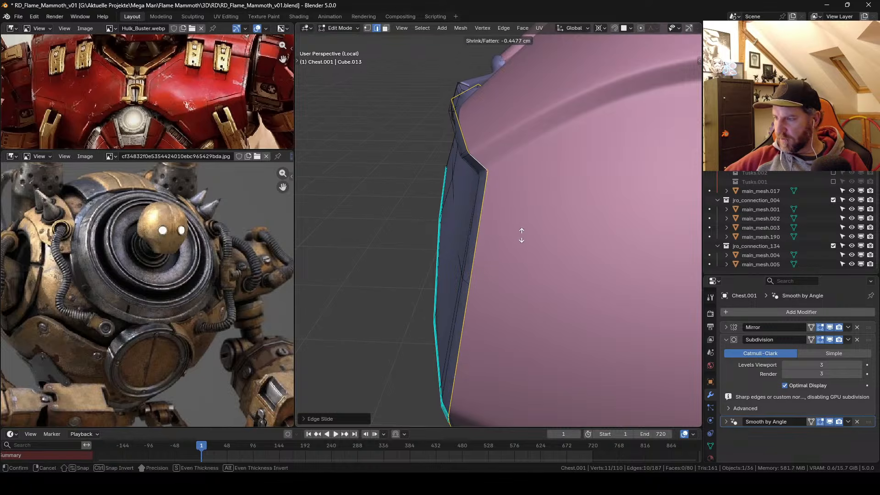
left_click(521, 234)
key("Tab")
Step: Add a Solidify modifier to the front plate above Smooth by Angle and pin Smooth by Angle to last
left_click(726, 340)
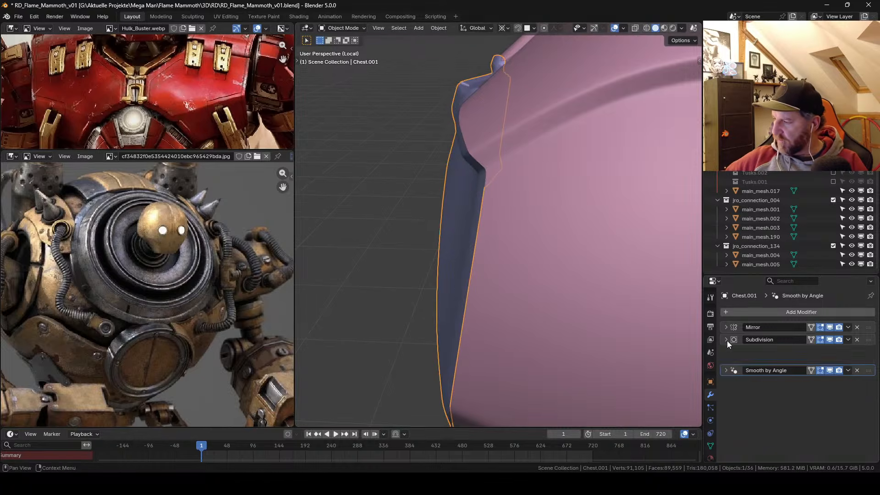
left_click(737, 314)
left_click(722, 331)
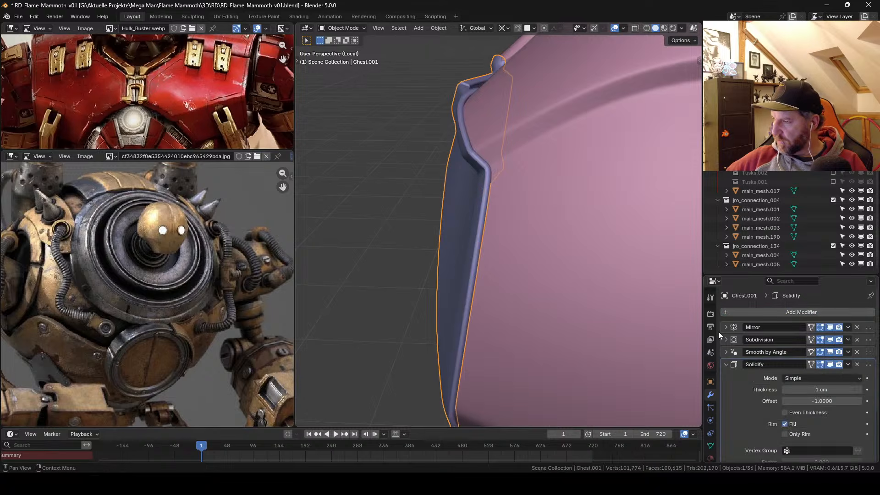
left_click_drag(873, 365, 871, 352)
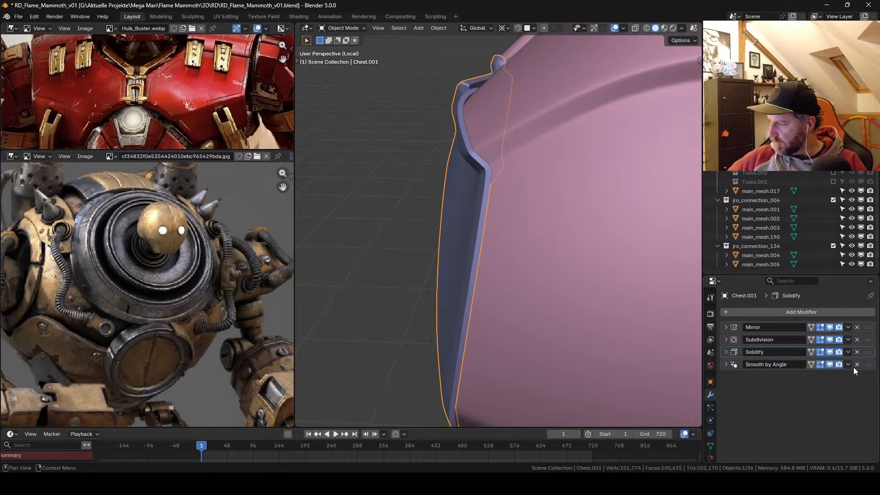
left_click(848, 364)
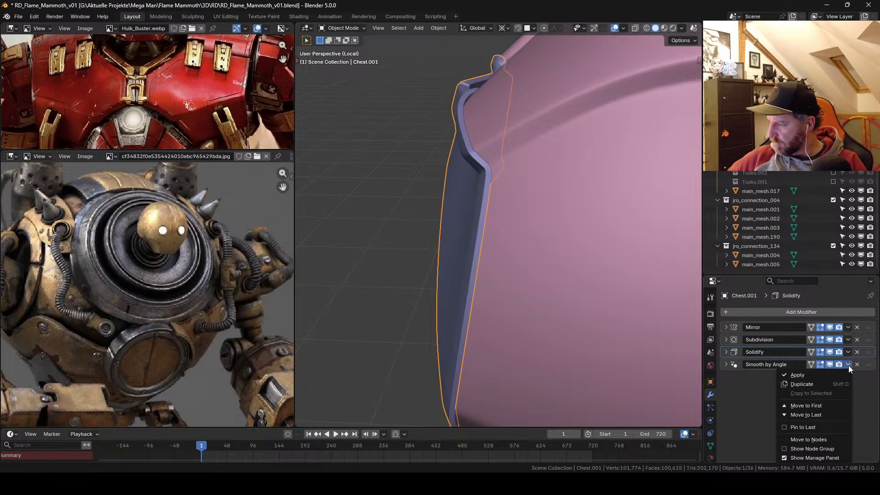
left_click(824, 426)
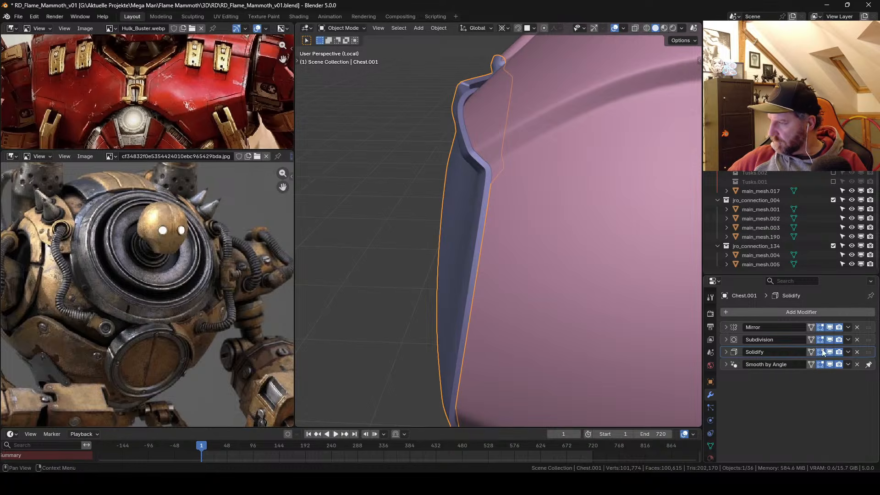
Step: Switch to material preview shading and examine the thickened front plate with the overlays briefly hidden
mouse_move(505, 180)
middle_mouse_down()
mouse_move(501, 172)
mouse_move(502, 236)
mouse_move(579, 189)
mouse_move(494, 152)
mouse_move(531, 218)
middle_mouse_up()
left_click(665, 28)
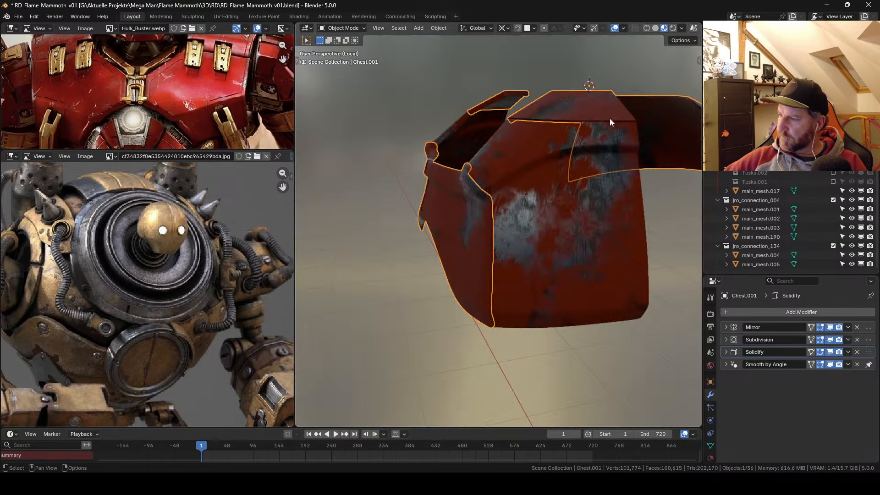
mouse_move(610, 119)
middle_mouse_down()
mouse_move(593, 166)
mouse_move(559, 190)
mouse_move(582, 182)
mouse_move(605, 252)
mouse_move(601, 222)
mouse_move(556, 239)
mouse_move(582, 233)
mouse_move(603, 202)
mouse_move(569, 220)
mouse_move(546, 251)
mouse_move(561, 257)
mouse_move(552, 288)
middle_mouse_up()
key("shift+alt+z")
key("shift+alt+z")
Step: Extrude the short edge at the front plate's upper corner into a small flap over the side plate
key("Tab")
left_click(605, 199)
key("e")
left_click(561, 251)
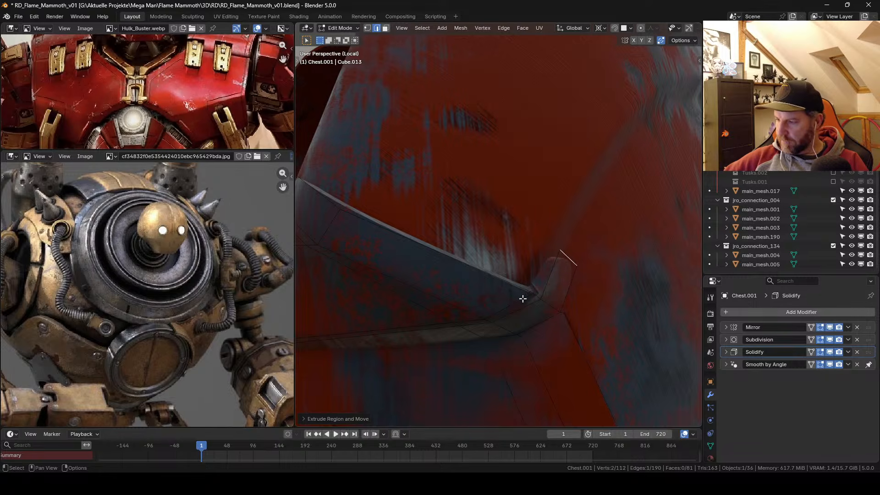
Step: Slide the edge beside the new flap by about 0.055 and the corner vertex at its base by about 0.32
key("g")
key("g")
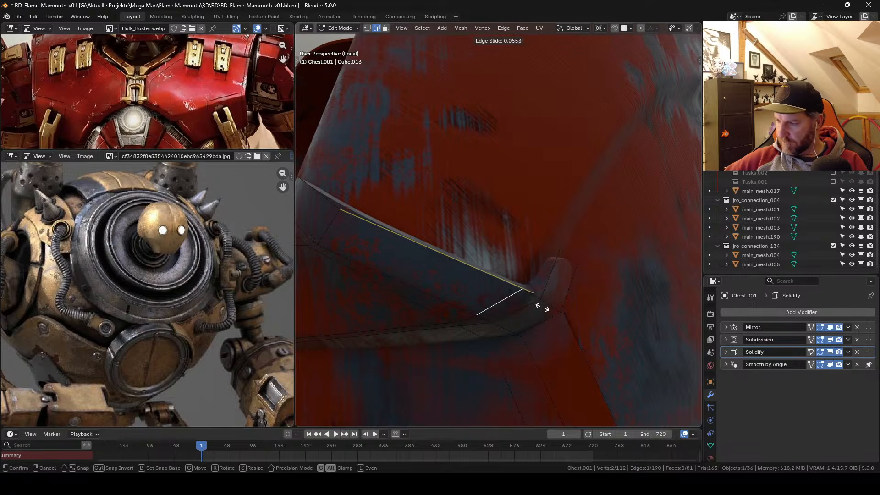
left_click(542, 305)
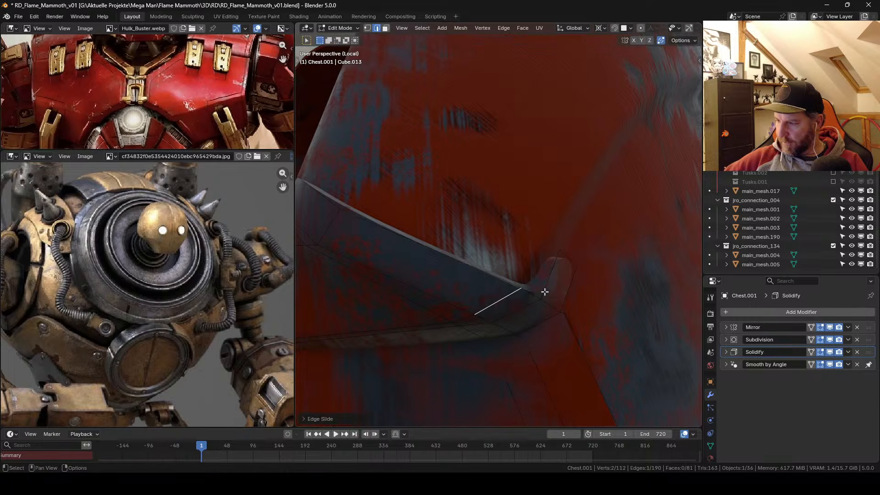
key("g")
key("g")
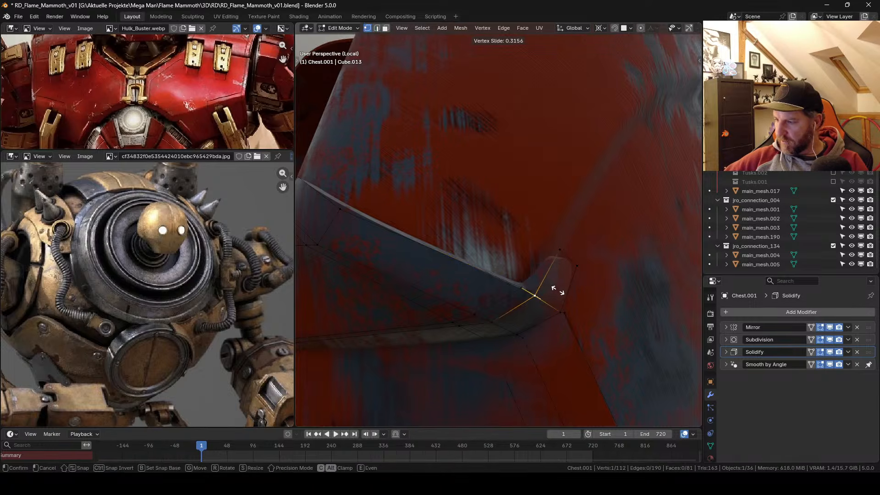
left_click(555, 287)
Step: Fill the openings on both sides of the extruded corner flap with new faces joining it to the front plate
middle_click_drag(590, 277, 566, 265)
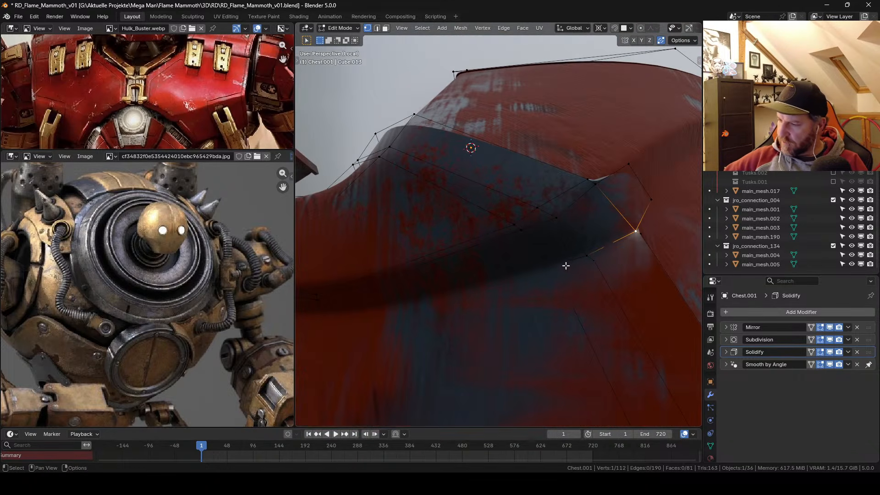
middle_click_drag(599, 226, 524, 297)
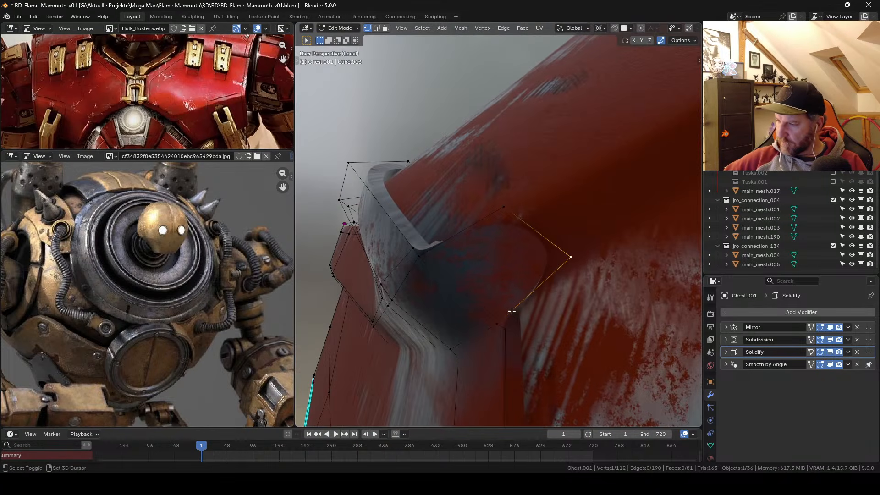
left_click(507, 329, "shift")
middle_click_drag(507, 329, 507, 220)
key("f")
left_click(494, 212)
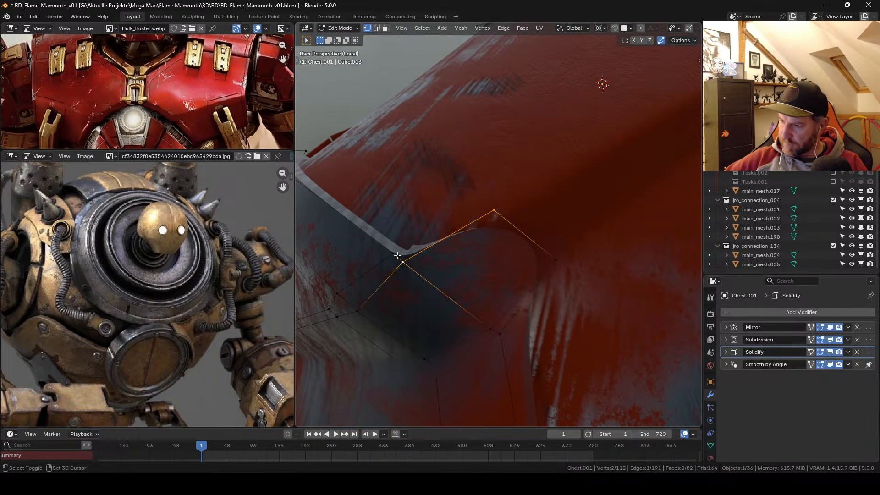
key("f")
key("Tab")
Step: Check the filled front plate corner from several angles and enlarge the Hulk_Buster.webp reference view
scroll(532, 247, "down", 1)
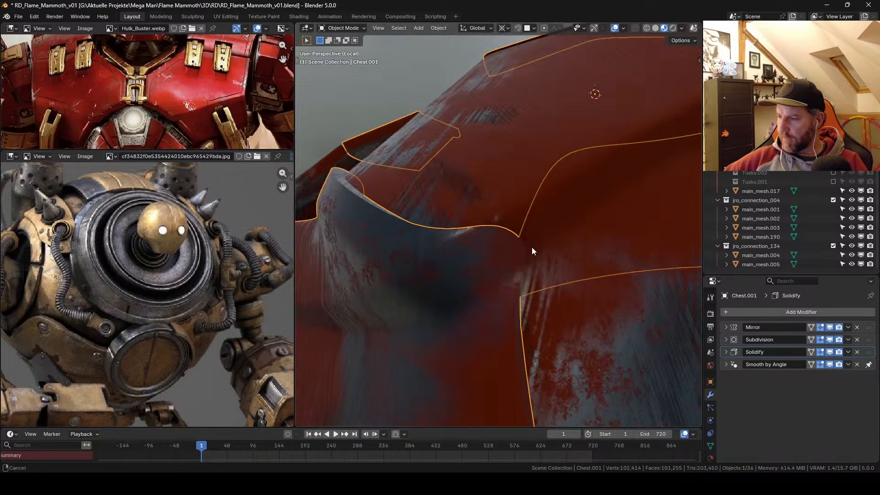
middle_click_drag(532, 247, 362, 225)
middle_click_drag(406, 247, 486, 242)
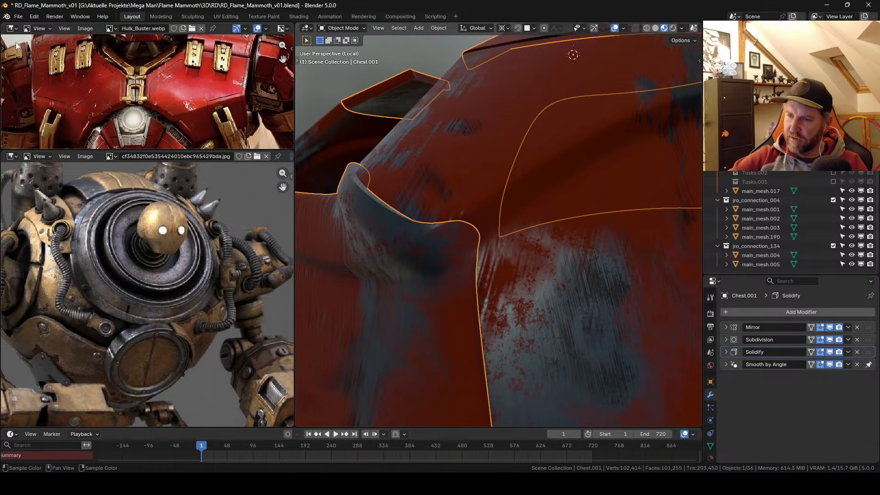
left_click_drag(52, 151, 53, 234)
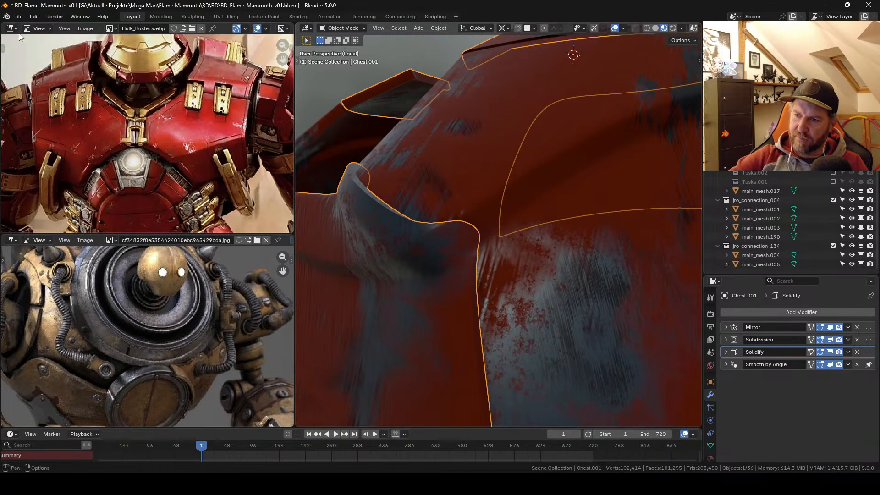
Step: Replace the Hulk_Buster reference view with the asset browser showing the Screws & Bolts catalog of the Assets Mechanical library
left_click(12, 28)
left_click(302, 84)
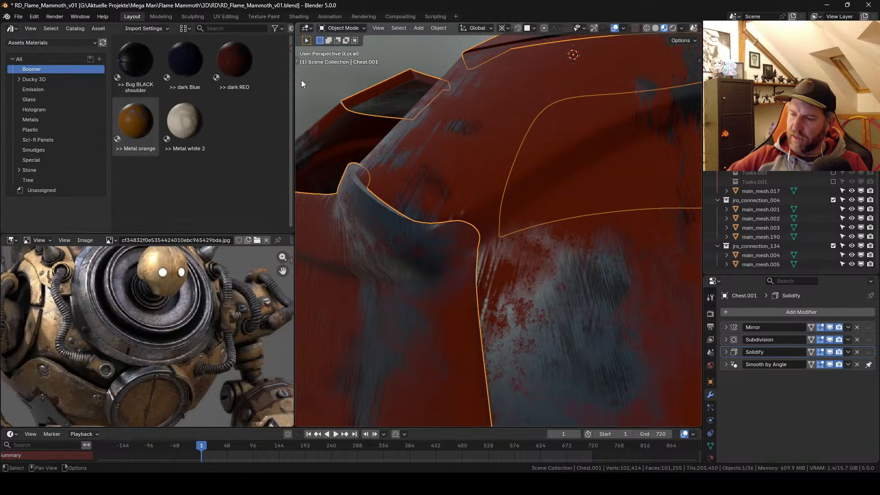
left_click(45, 42)
left_click(49, 114)
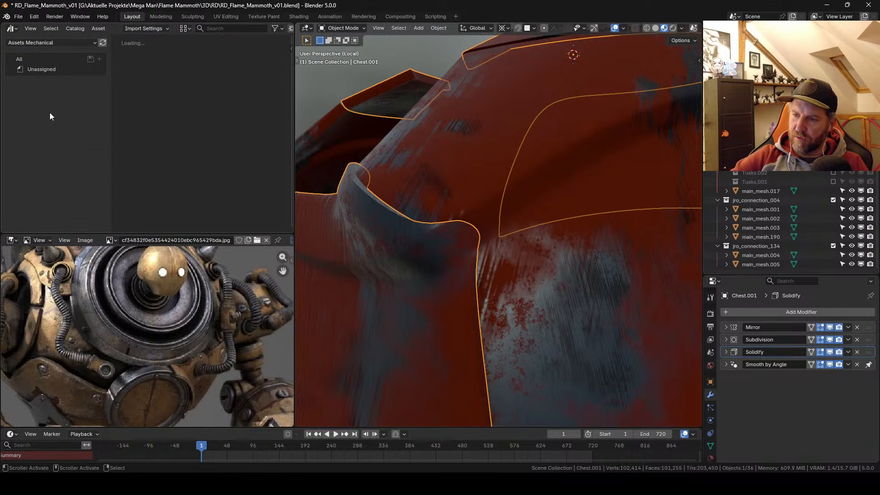
left_click(54, 150)
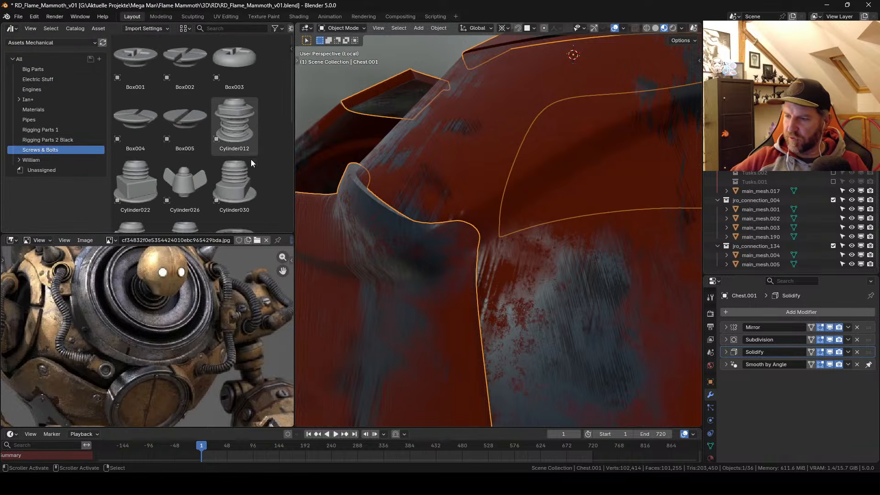
Step: Place the Cylinder034 bolt asset on the rounded flap at the front chest plate's upper corner
scroll(252, 163, "down", 8)
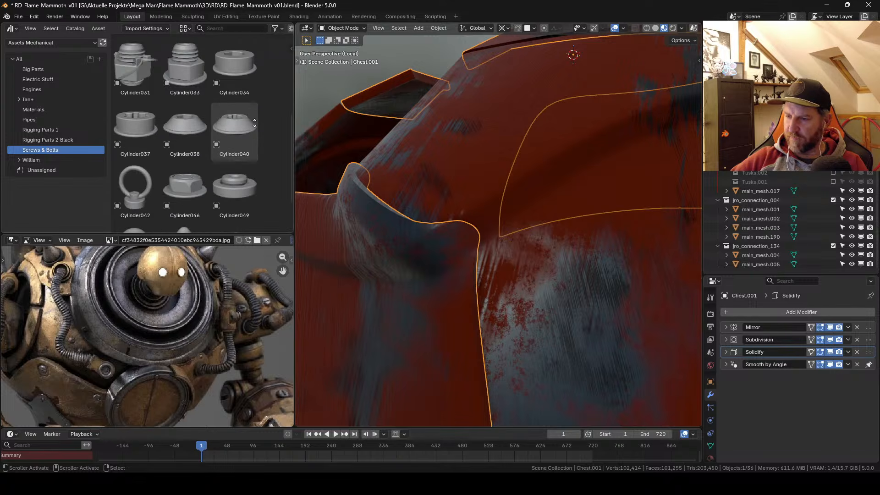
scroll(254, 124, "up", 1)
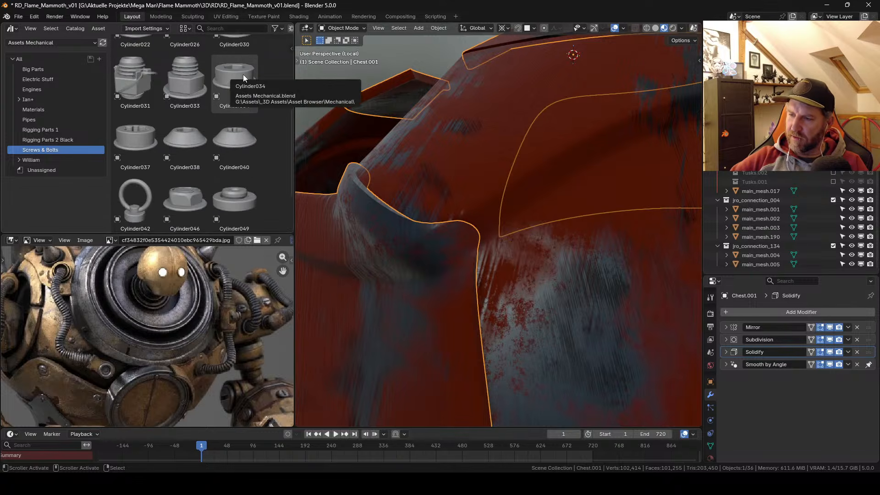
left_click_drag(241, 75, 464, 239)
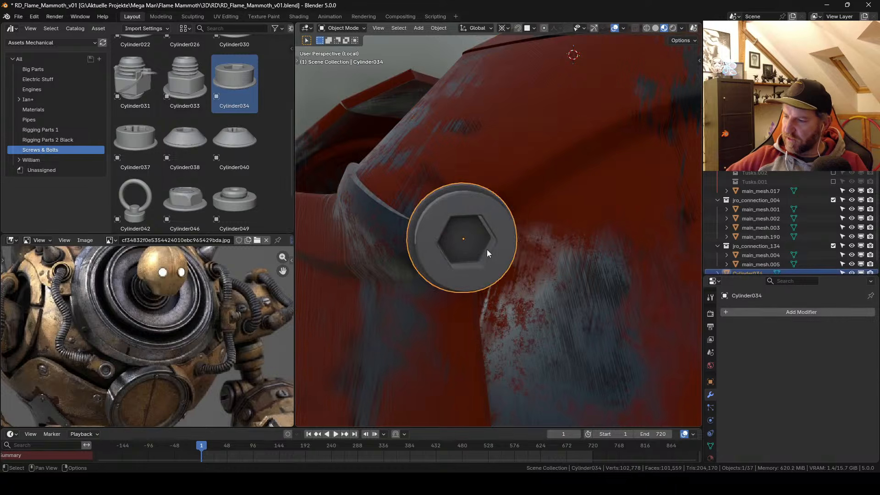
Step: Switch the pivot point from the 3D cursor to the bolt's own centre and shrink the bolt on the flap to about 0.38
key("s")
left_click(502, 181)
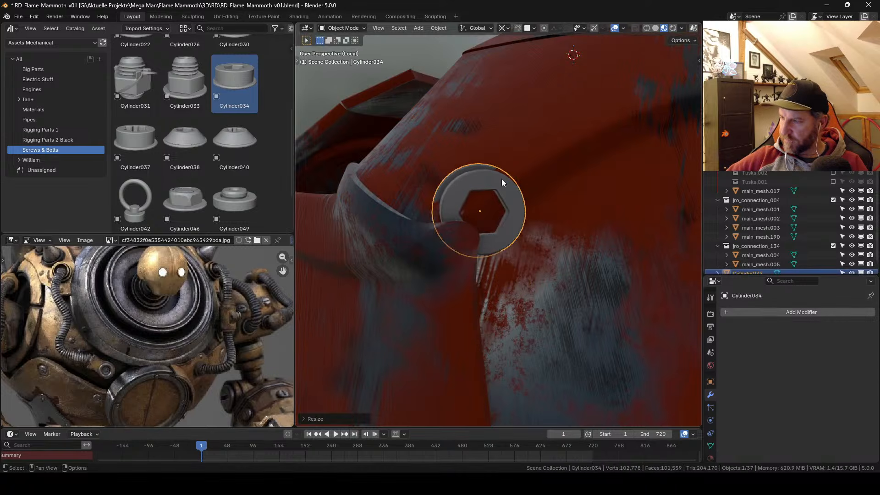
left_click(505, 28)
left_click(519, 79)
key("g")
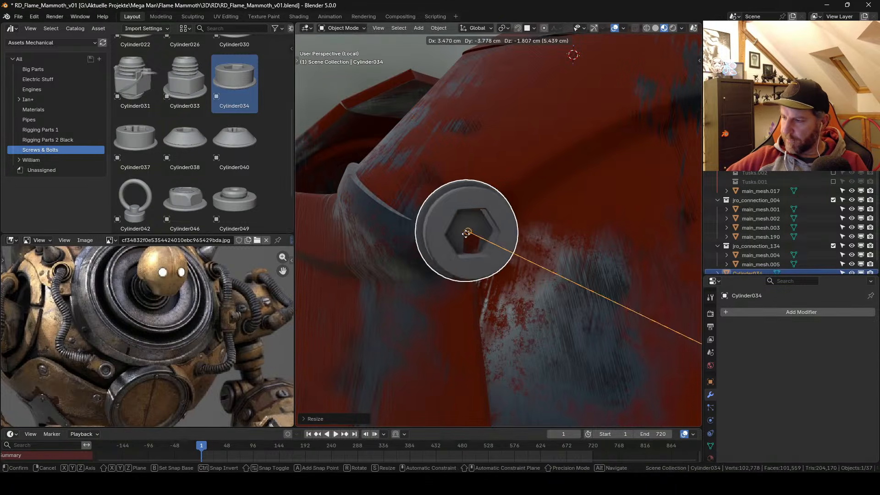
left_click(542, 243)
key("s")
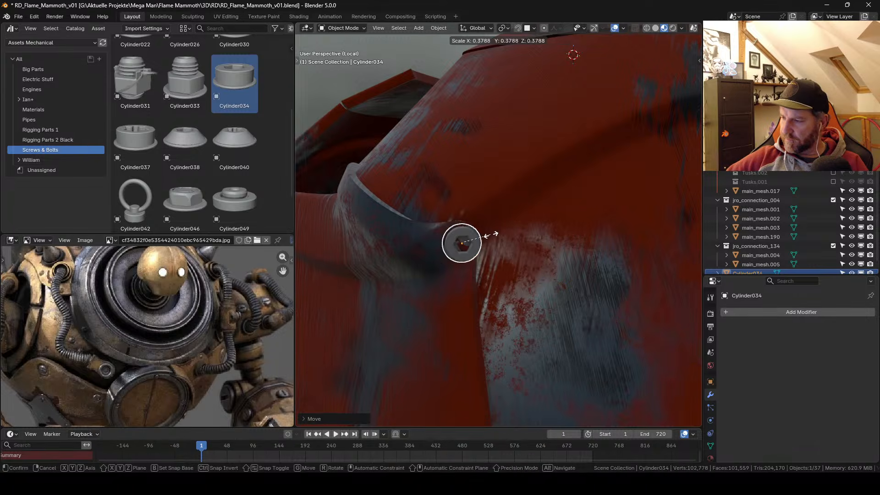
left_click(490, 235)
Step: Isolate the bolt, move its origin about 0.13 cm down local Z into the base flange, and apply its scale
key("KP_Divide")
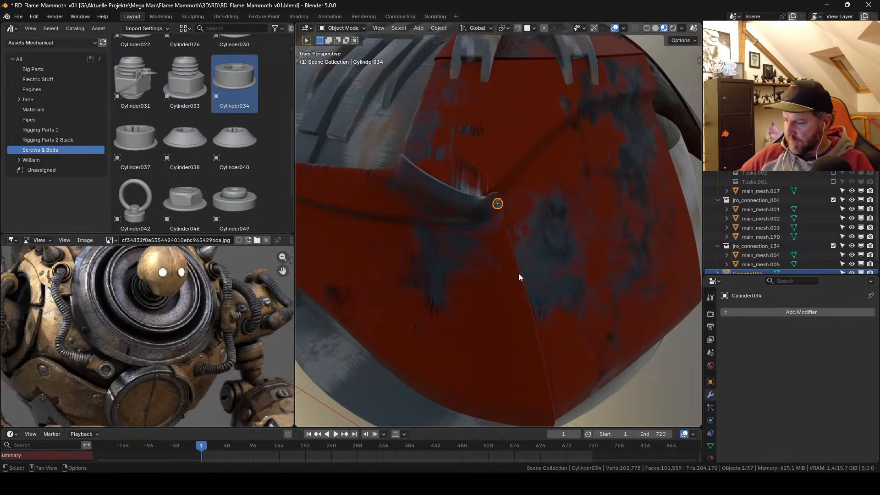
key("KP_Divide")
key("shift+KP_1")
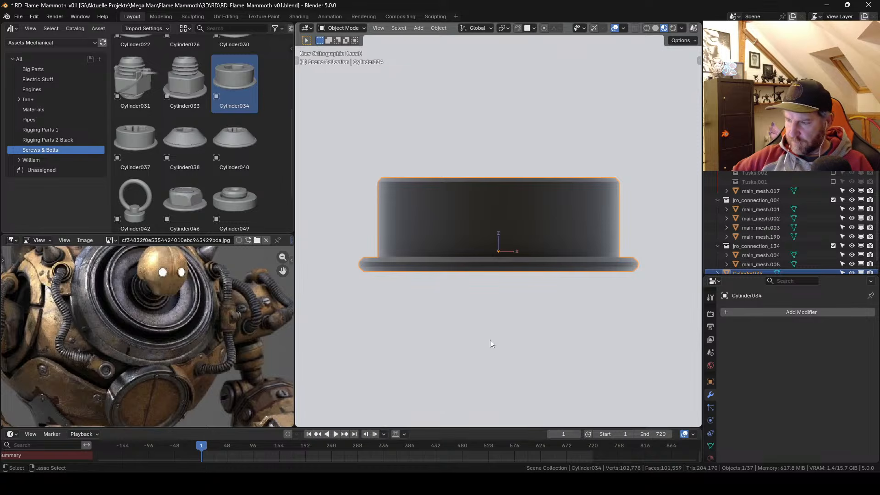
key("g")
key("z")
key("z")
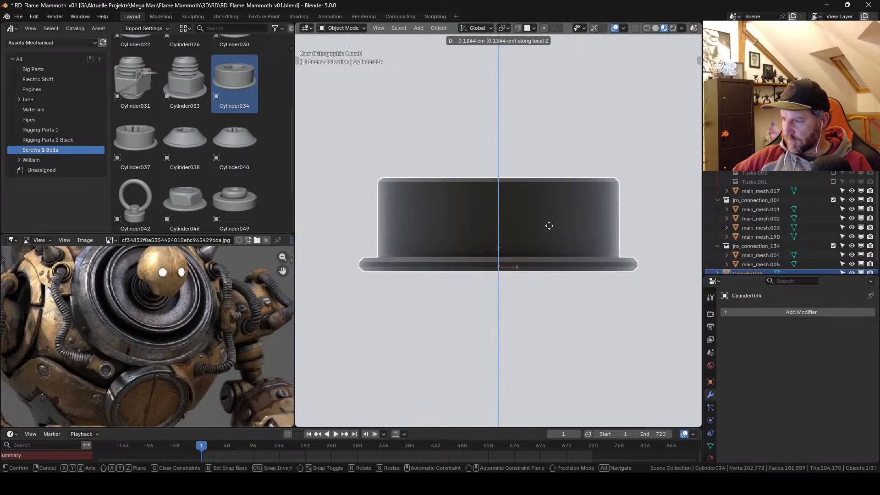
left_click(549, 226)
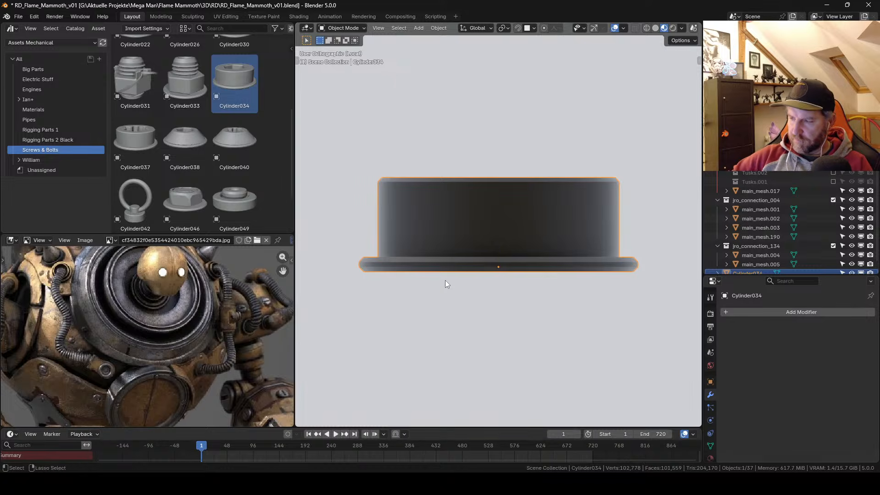
key("ctrl+a")
left_click(510, 249)
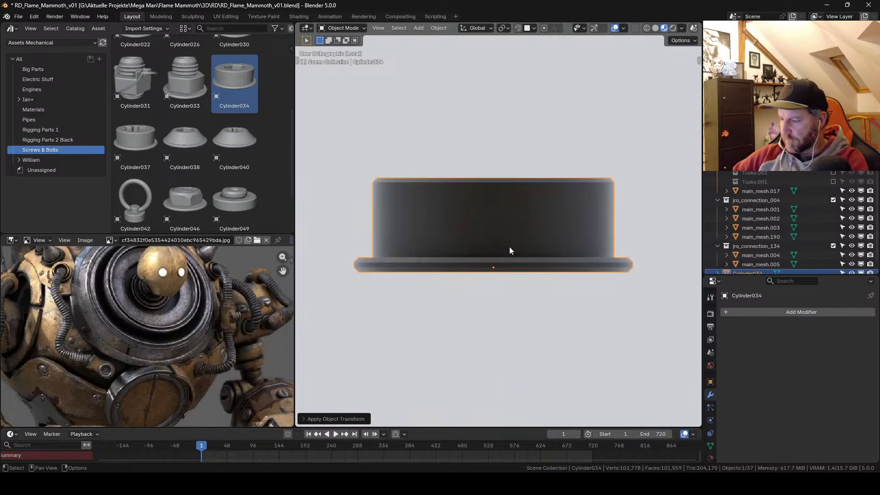
Step: Position the bolt near the rounded tip of the corner flap, adjust its size and apply the scale
key("KP_Divide")
scroll(514, 211, "up", 3)
mouse_move(526, 189)
middle_mouse_down()
mouse_move(496, 175)
mouse_move(499, 161)
mouse_move(513, 179)
middle_mouse_up()
key("g")
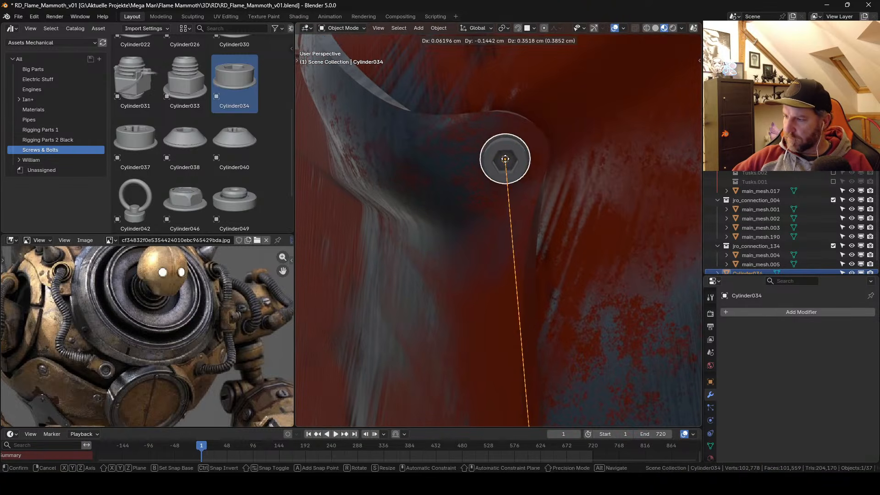
left_click(505, 158)
key("s")
left_click(527, 165)
key("ctrl+a")
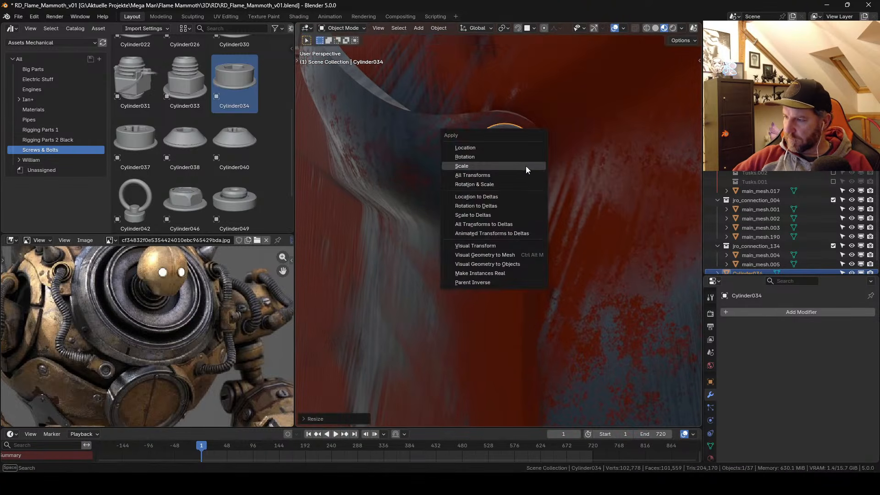
left_click(526, 166)
Step: Move the corner flap's vertices on the front chest plate inward toward the side plate by about 1.6 cm
middle_click_drag(539, 139, 548, 188)
left_click(475, 199)
key("Tab")
left_click(501, 203, "shift")
left_click(471, 215, "shift")
left_click(474, 222, "shift")
key("g")
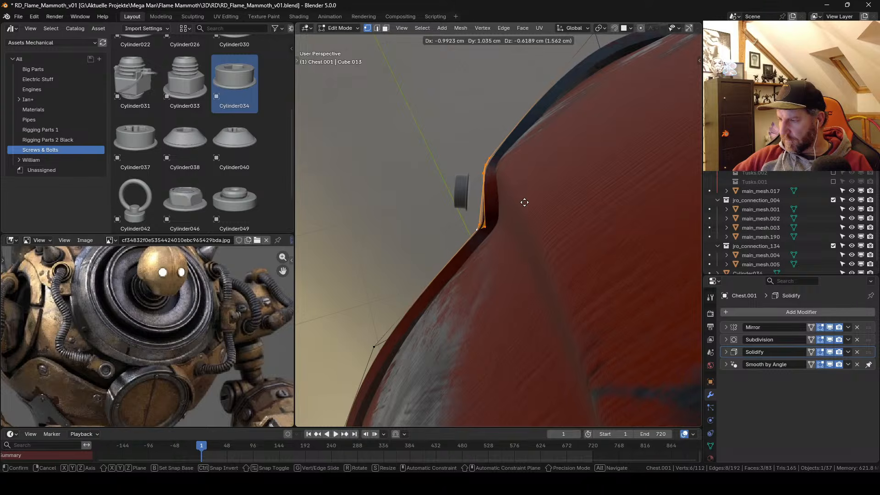
left_click(520, 199)
key("Tab")
Step: Move the bolt about 1.6 cm back onto the surface of the reshaped flap and save the file
left_click(464, 194)
mouse_move(464, 194)
left_mouse_down("alt")
mouse_move(477, 209)
mouse_move(466, 233)
mouse_move(470, 213)
mouse_move(459, 204)
left_mouse_up("alt")
key("g")
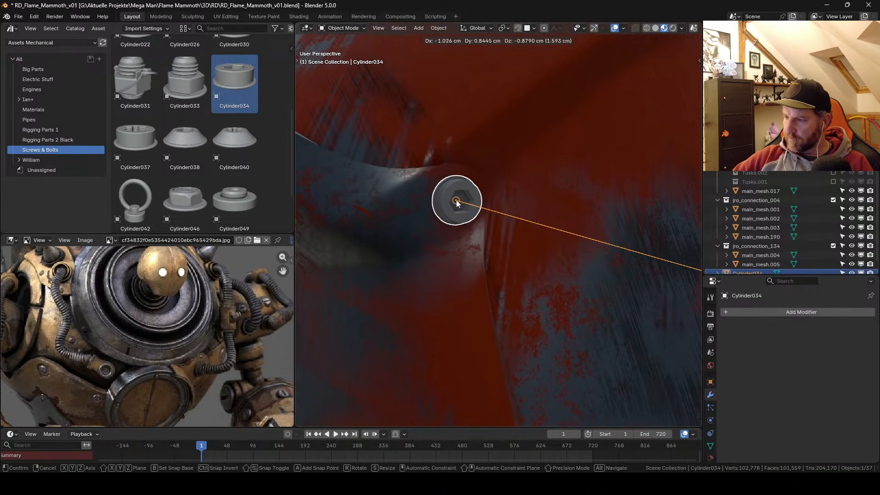
left_click(458, 201)
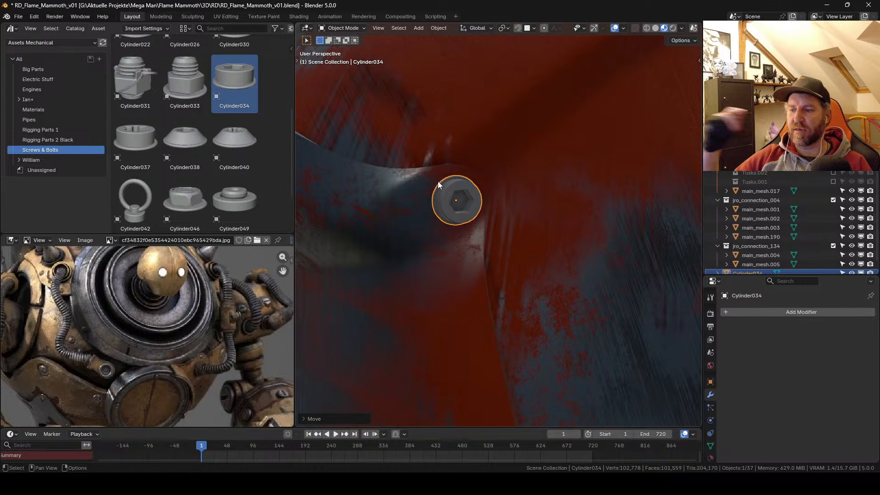
right_click_drag(489, 157, 499, 235, "alt")
middle_click_drag(499, 235, 488, 218, "shift")
key("ctrl+s")
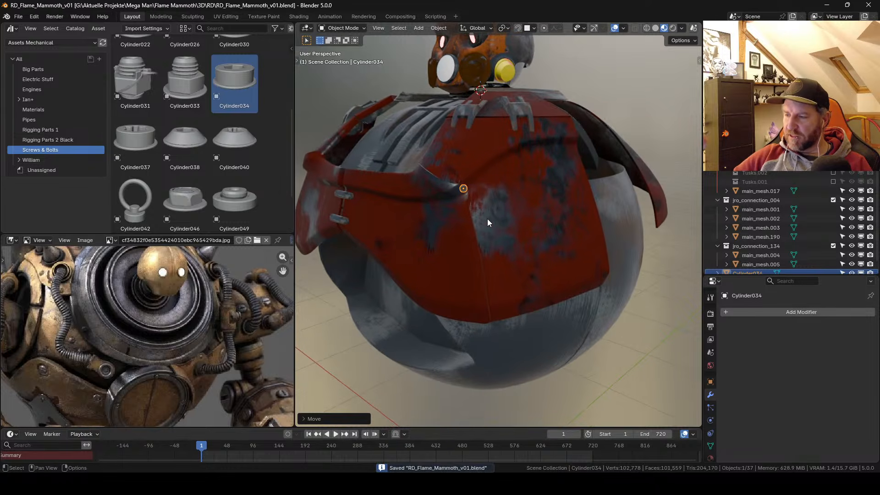
Step: Link the material of the grey upper chest shell to the bolt
left_click(418, 134, "shift")
key("ctrl+l")
left_click(419, 131)
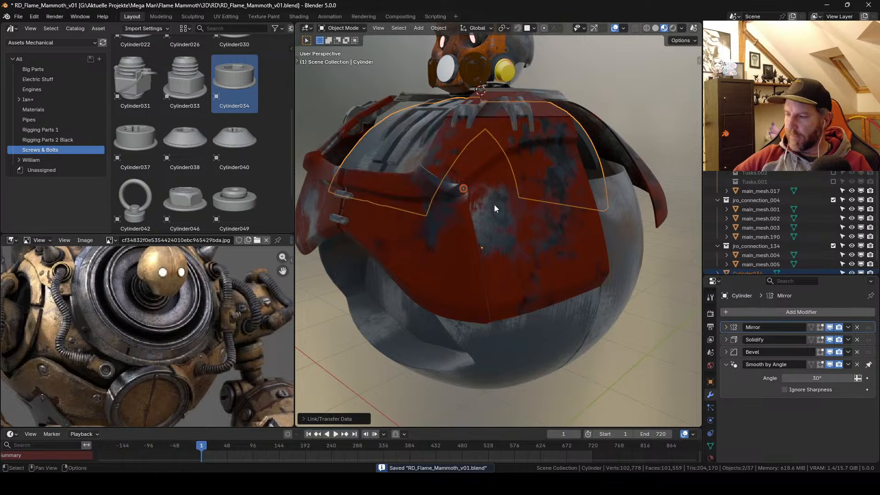
Step: Add a horizontal loop cut across the side chest plate's large upper faces, slid just above their middle
mouse_move(494, 204)
middle_mouse_down()
mouse_move(509, 217)
mouse_move(527, 170)
mouse_move(523, 181)
mouse_move(556, 196)
mouse_move(507, 203)
middle_mouse_up()
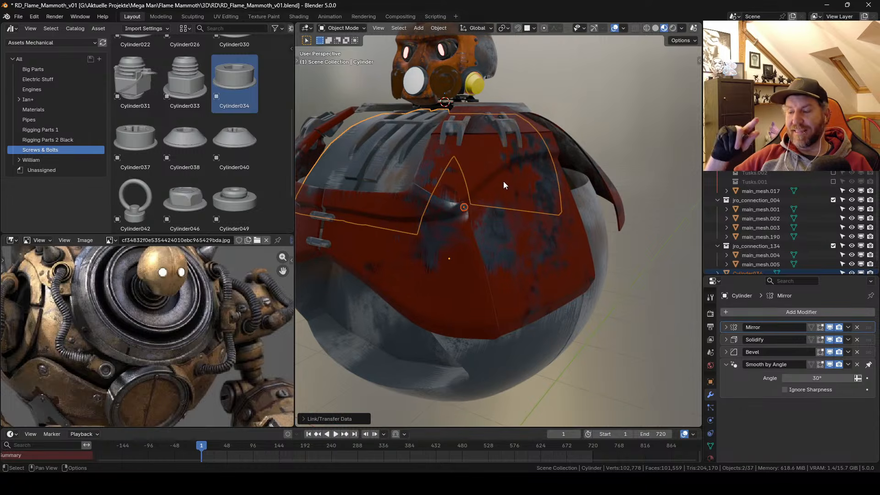
middle_click_drag(504, 182, 532, 210)
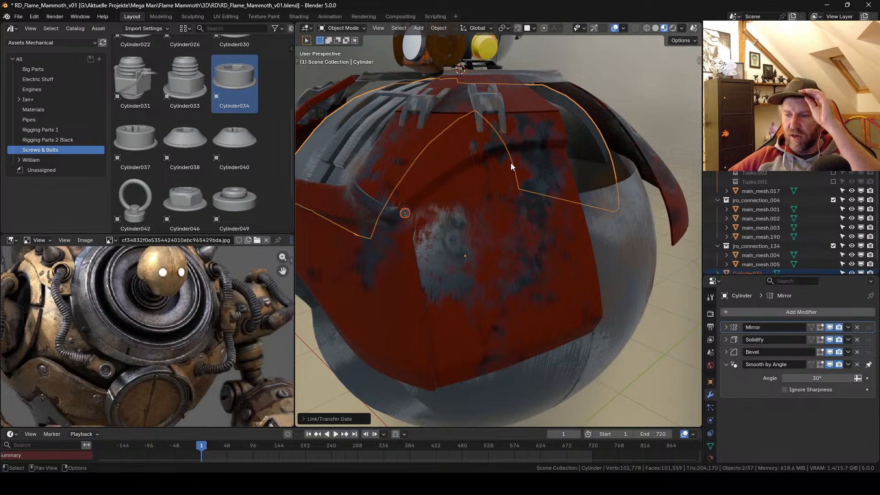
scroll(504, 227, "up", 3)
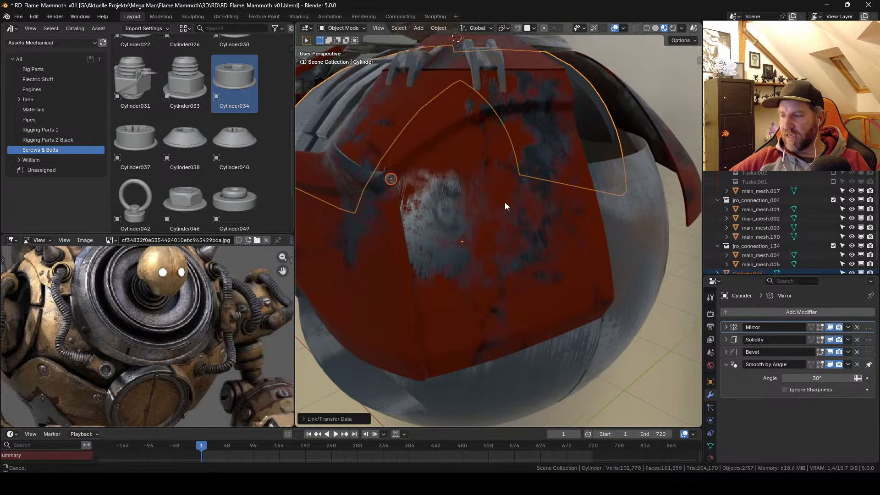
middle_click_drag(501, 228, 527, 184)
left_click(523, 181)
key("Tab")
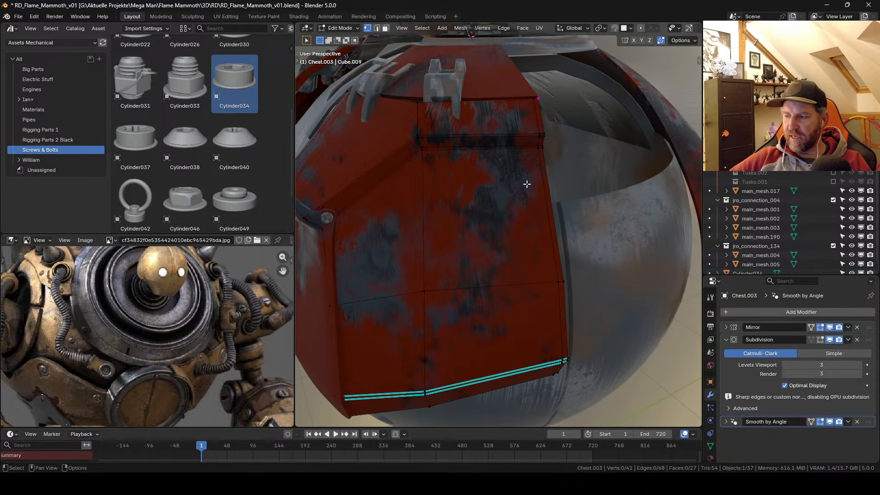
key("ctrl+r")
left_click(541, 206)
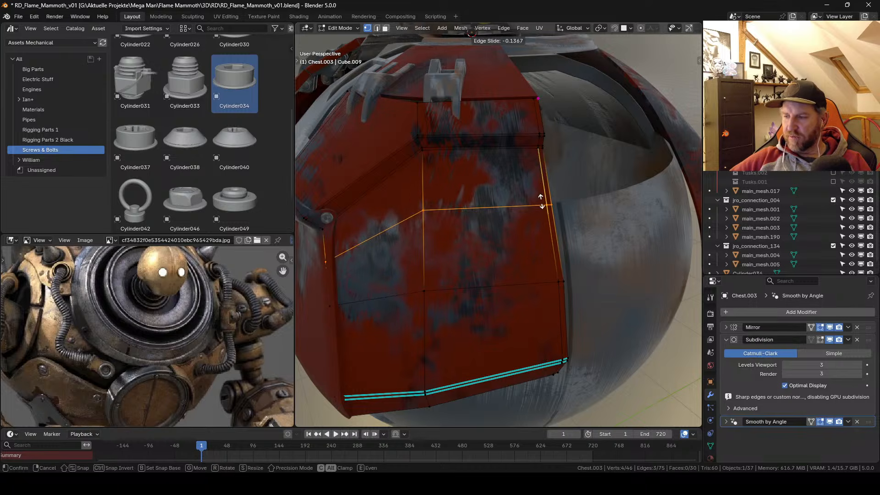
left_click(540, 199)
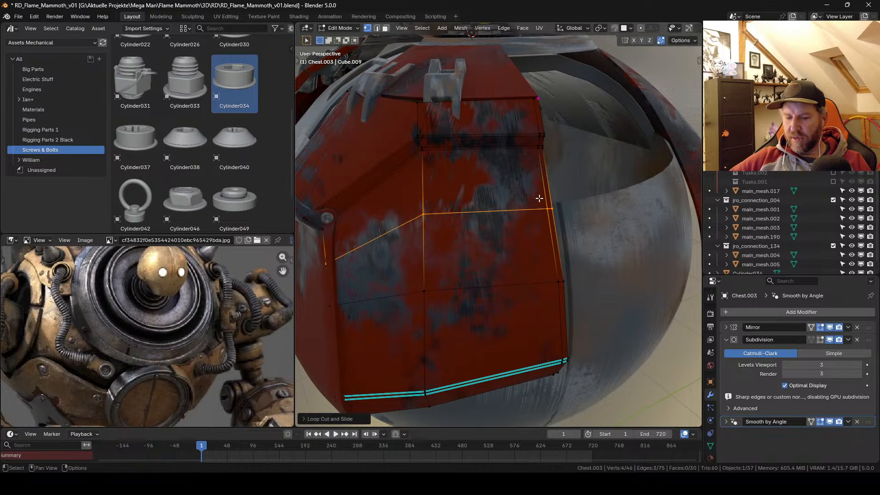
Step: Subdivide the side plate's upper outer face above the new loop three times into an 8 by 8 grid
key("3")
left_click(504, 181)
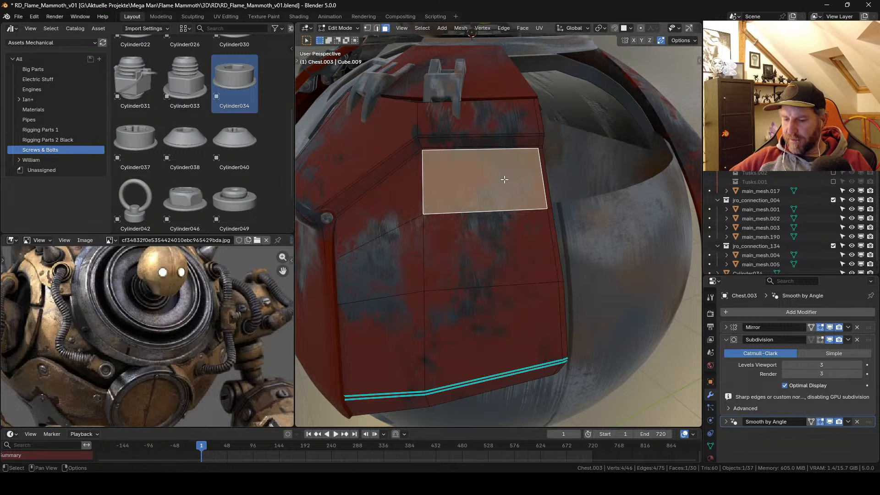
right_click(499, 177)
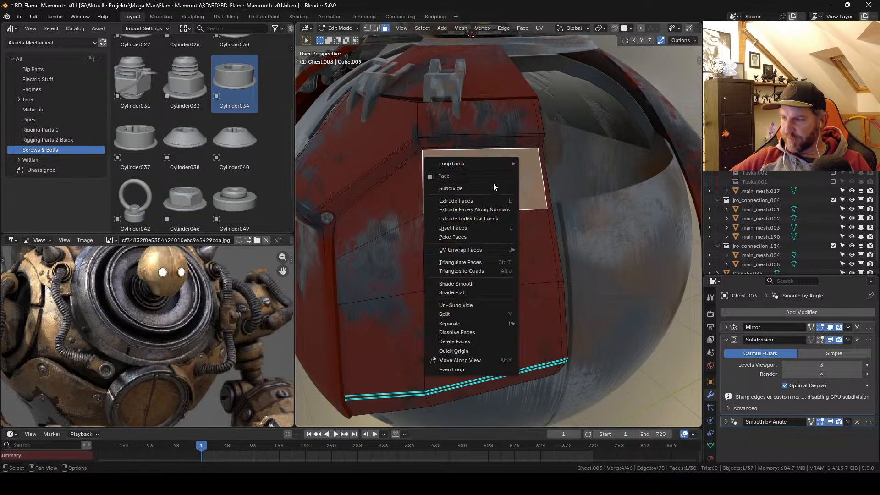
left_click(494, 183)
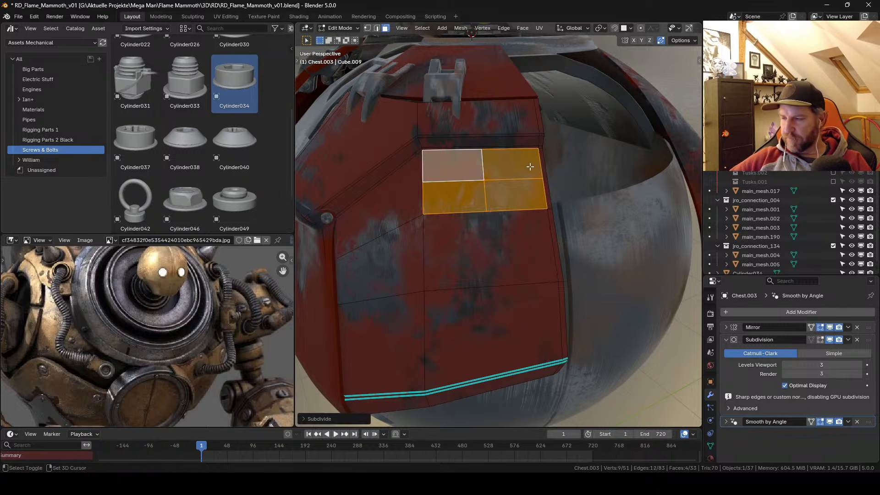
key("shift+e")
key("Escape")
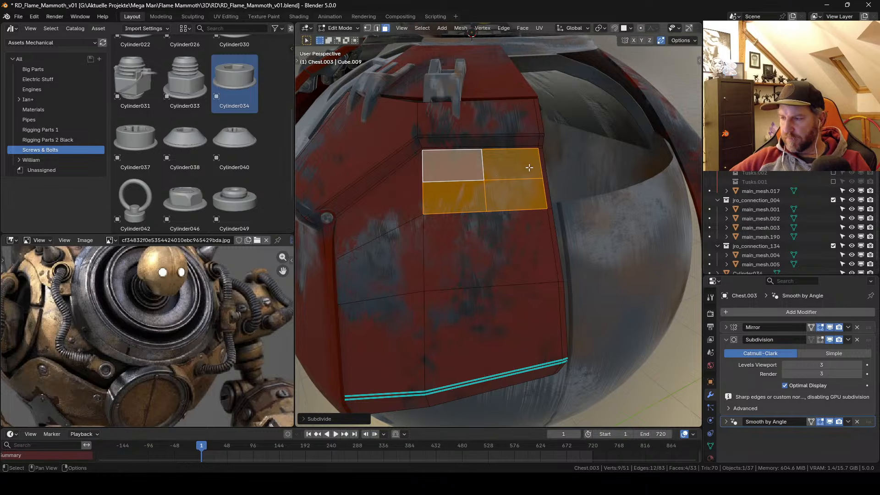
key("shift+r")
key("shift+r")
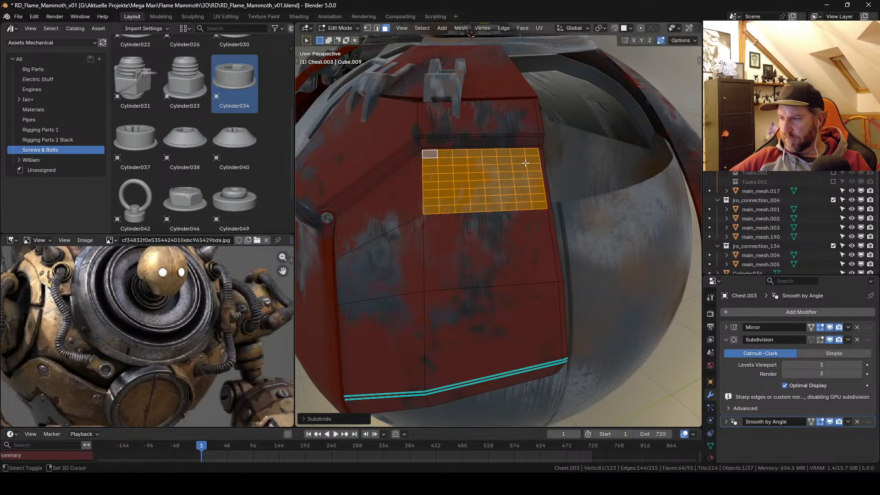
Step: Delete three parallel vertical strips of six faces each from the subdivided grid to open vent slots
middle_click_drag(485, 172, 467, 146)
left_click(465, 146)
left_click(469, 191, "ctrl")
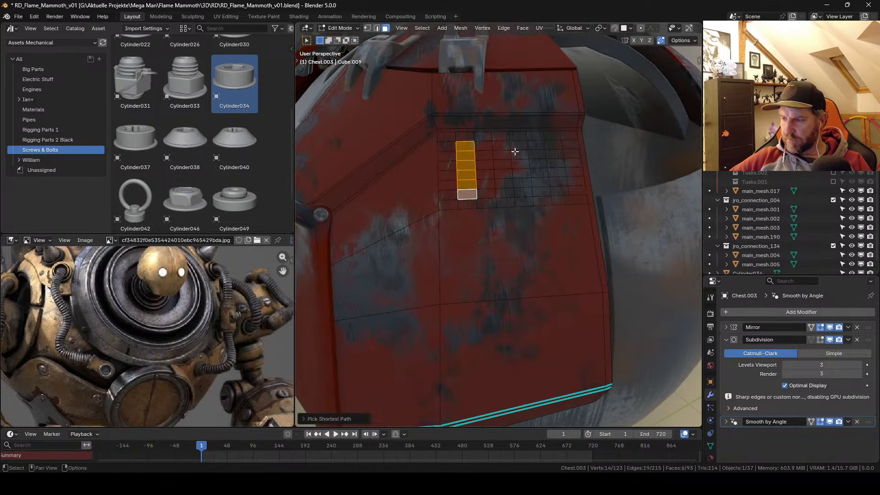
left_click(502, 145, "shift")
left_click(505, 193, "ctrl")
left_click(537, 145, "shift")
left_click(542, 191, "ctrl")
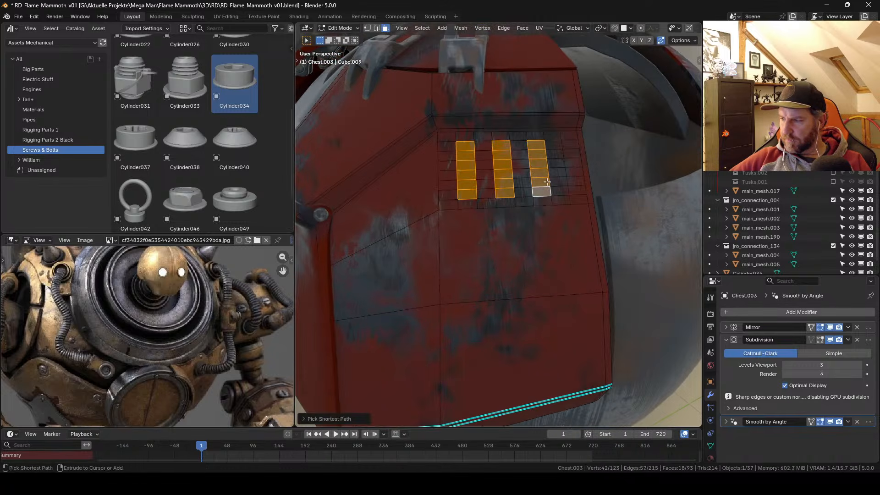
key("x")
left_click(564, 160)
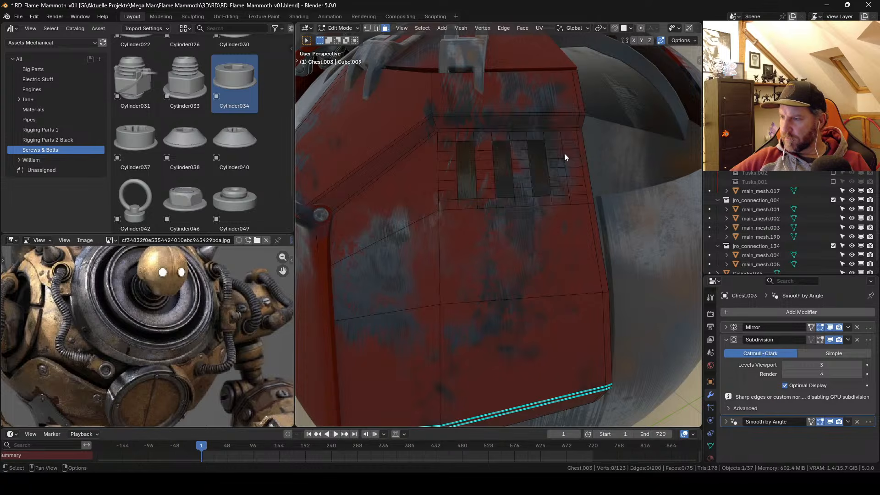
Step: Examine the vent slots and the overall chest armour from several angles in Object Mode without overlays
key("Tab")
middle_click_drag(560, 132, 562, 188, "alt")
mouse_move(561, 189)
left_mouse_down("alt")
mouse_move(588, 164)
mouse_move(579, 155)
mouse_move(563, 177)
left_mouse_up("alt")
key("alt+shift+z")
scroll(568, 162, "down", 2)
scroll(543, 216, "up", 4)
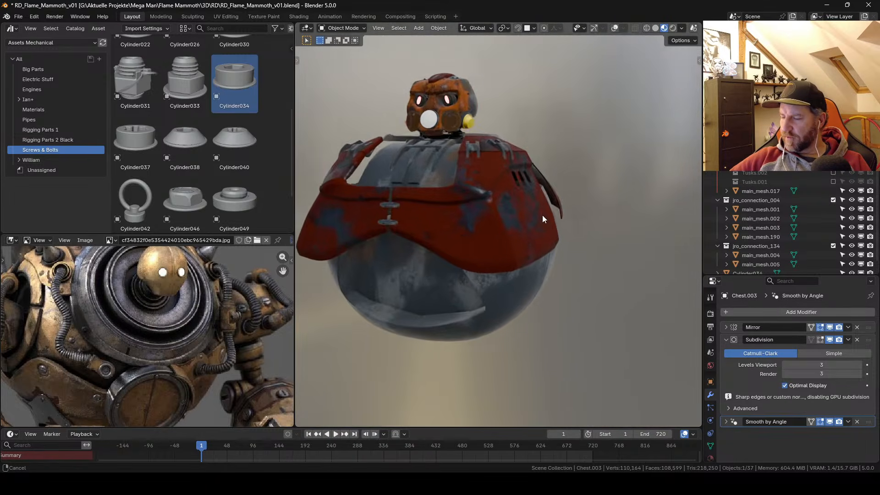
left_click_drag(538, 244, 413, 235, "alt")
middle_click_drag(394, 252, 442, 211)
Step: Extrude the front chest plate's short lower side edge horizontally by about 7.6 cm with global Z locked, forming a tab
left_click(438, 208)
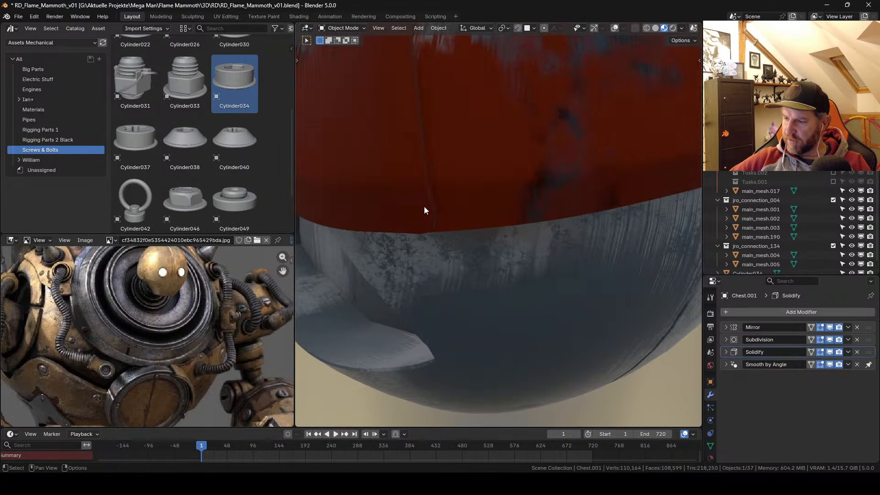
key("shift+alt+z")
key("Tab")
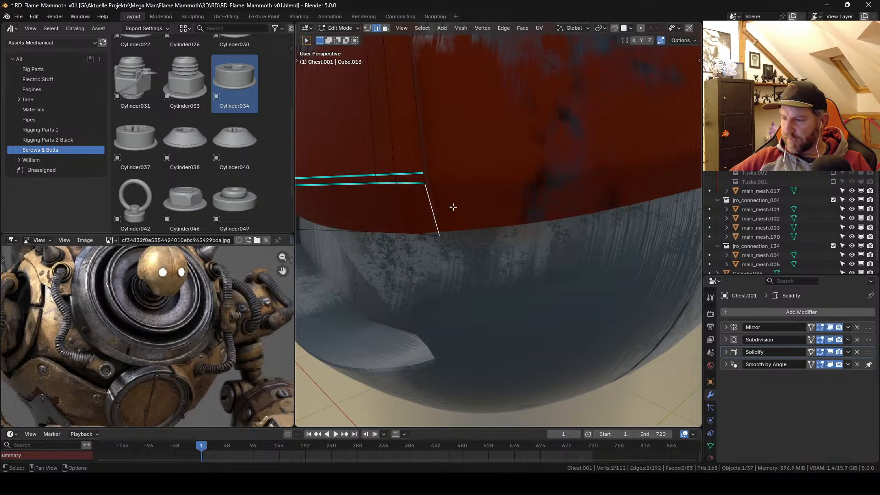
key("g")
key("shift+z")
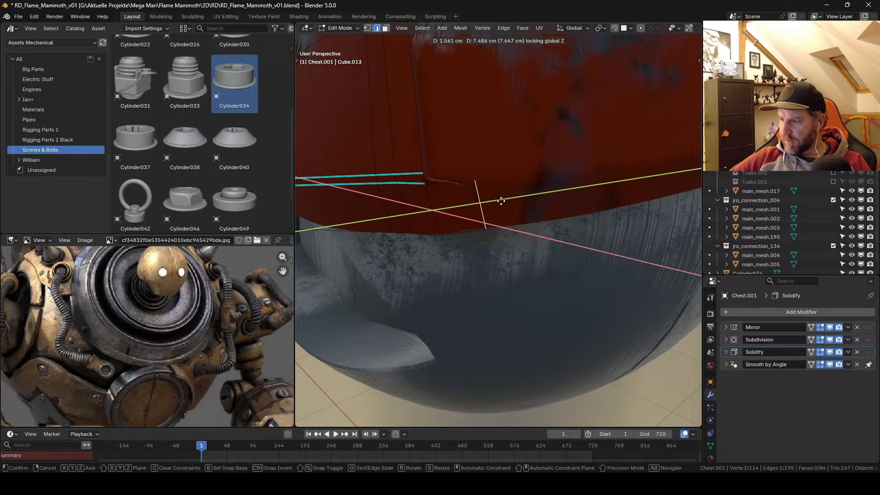
left_click(501, 201)
middle_click_drag(501, 201, 466, 206)
Step: Reposition vertices around the new tab at the front chest plate's lower corner to refine its shape
key("1")
left_click(452, 130)
left_click(453, 141, "shift")
left_click(467, 205, "shift")
middle_click_drag(527, 173, 506, 97)
key("g")
left_click(553, 144)
key("Tab")
Step: Place a linked duplicate of the corner bolt on the new lower tab and save the file
left_click(495, 121)
key("alt+d")
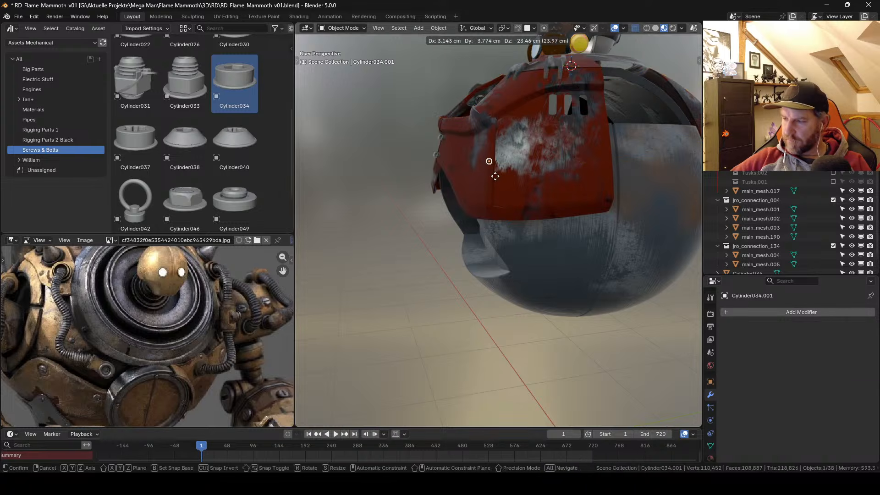
left_click(499, 214)
scroll(504, 193, "up", 5)
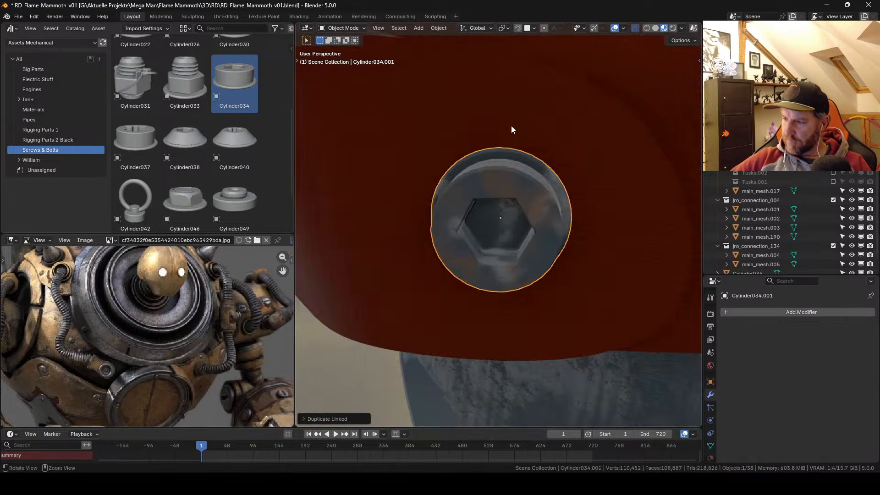
scroll(513, 184, "down", 3)
middle_click_drag(517, 225, 547, 146)
middle_click_drag(508, 118, 474, 181, "shift")
key("ctrl+s")
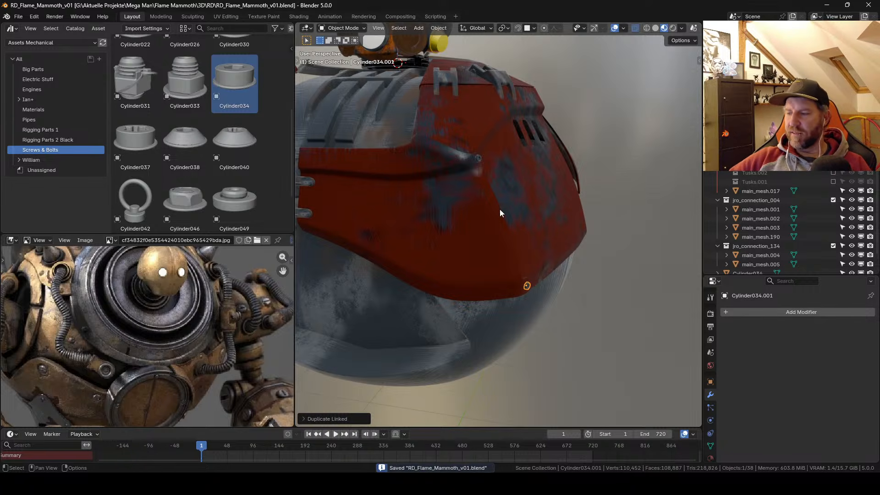
Step: Examine the whole chest with the added lower bolt from a distance and different angles
left_click_drag(499, 209, 498, 170, "alt")
middle_click_drag(498, 169, 497, 216, "alt")
left_click_drag(498, 216, 505, 166, "alt")
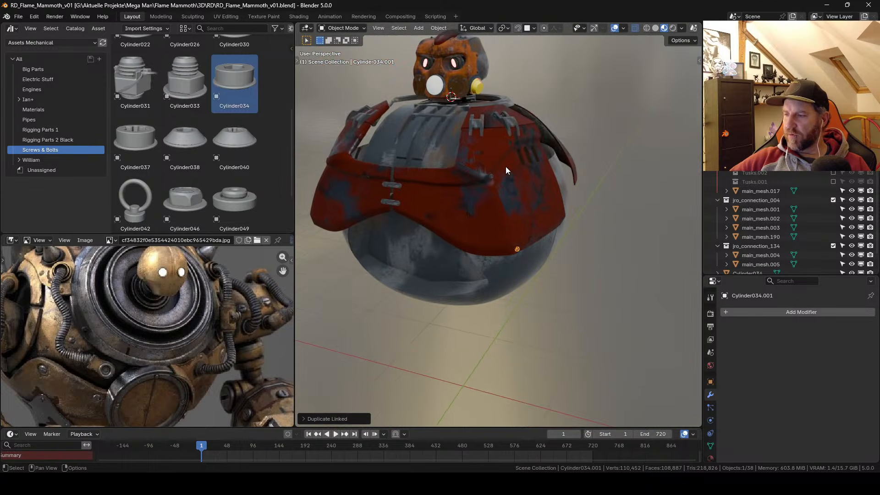
middle_click_drag(505, 166, 524, 195, "alt")
right_click_drag(523, 195, 537, 215, "alt")
left_click_drag(538, 214, 538, 214, "alt")
middle_click_drag(537, 215, 508, 205)
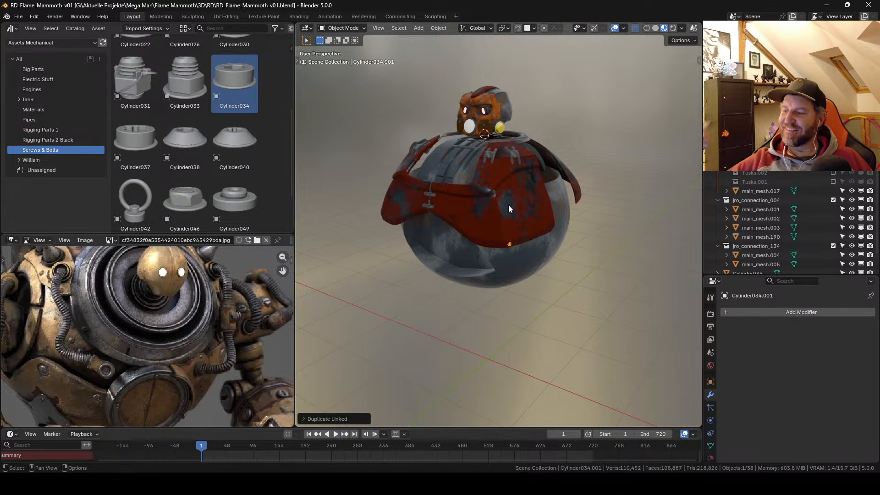
Step: Inset the large lower outer face of the side chest plate by about 1.7 cm
middle_click_drag(519, 240, 502, 259, "shift")
middle_click_drag(501, 258, 506, 193, "ctrl")
middle_click_drag(514, 254, 562, 209, "shift")
left_click(551, 243)
key("Tab")
key("3")
left_click(558, 210)
middle_click_drag(542, 178, 574, 228)
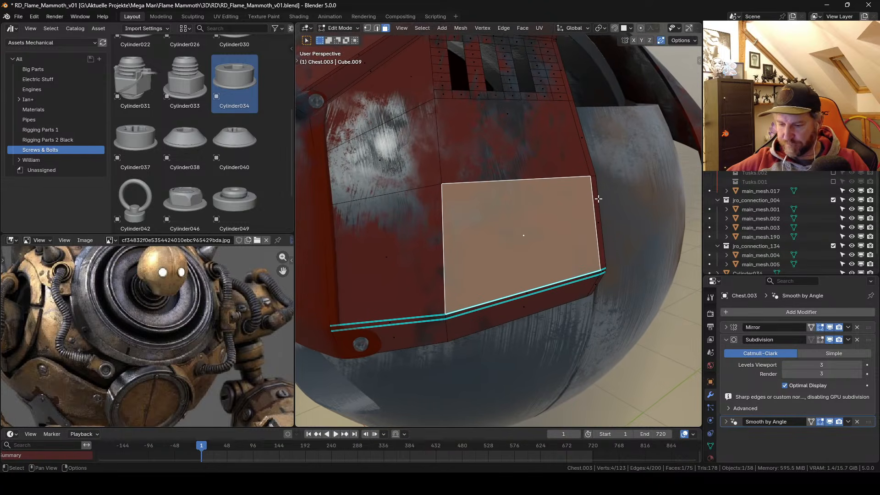
key("i")
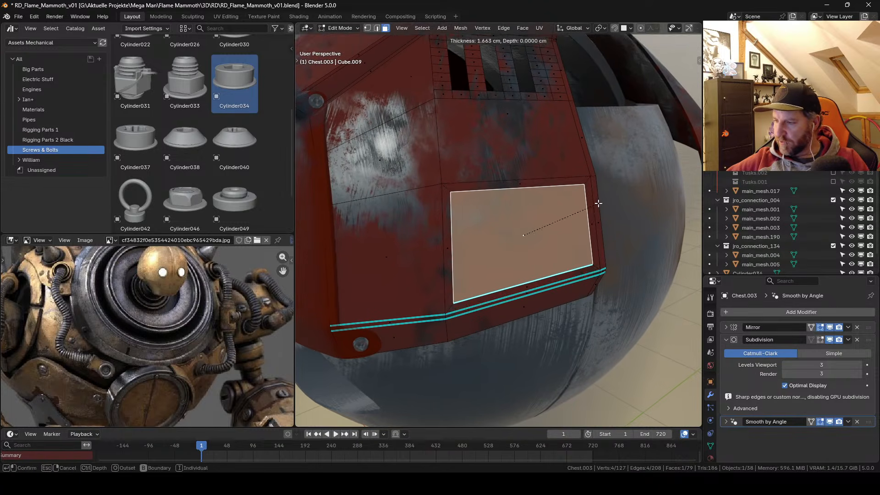
left_click(598, 203)
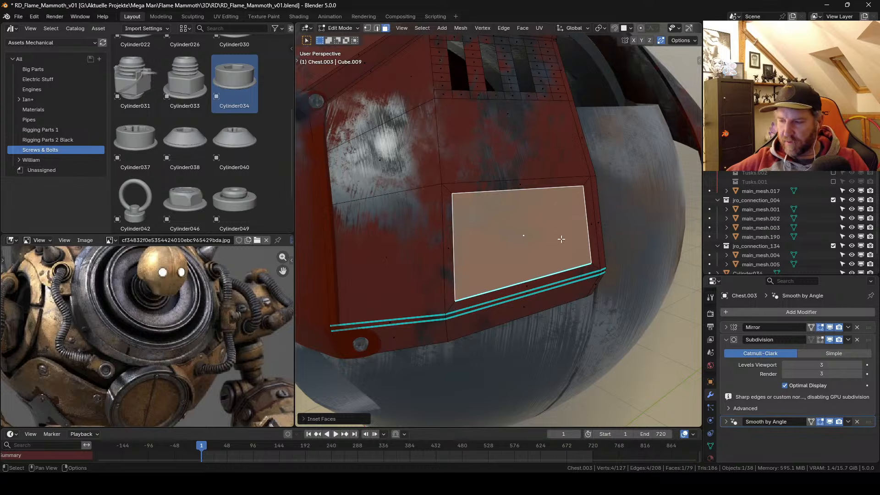
Step: Extrude the inset face inward by about 1.8 cm to form a recess in the side plate
middle_click_drag(561, 239, 571, 233)
key("e")
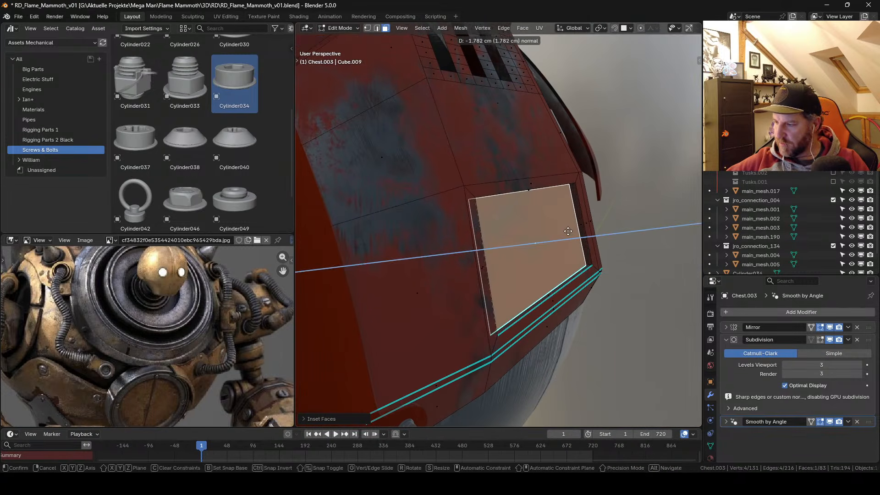
left_click(566, 230)
key("2")
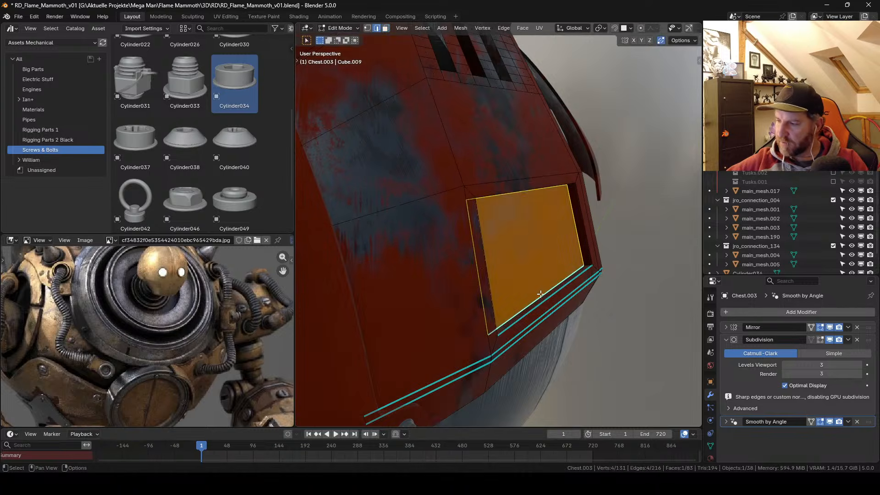
Step: Slide the recess floor's lower edge out toward the plate surface so the recess tapers downward, and save the file
left_click(575, 270)
middle_click_drag(575, 271, 511, 239)
key("g")
key("g")
left_click(624, 253)
key("Tab")
key("ctrl+s")
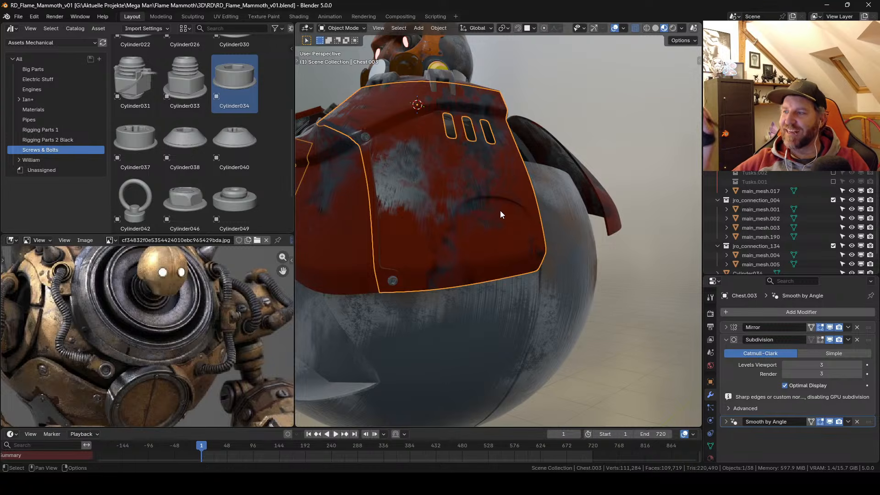
middle_click_drag(500, 211, 552, 226)
key("ctrl+s")
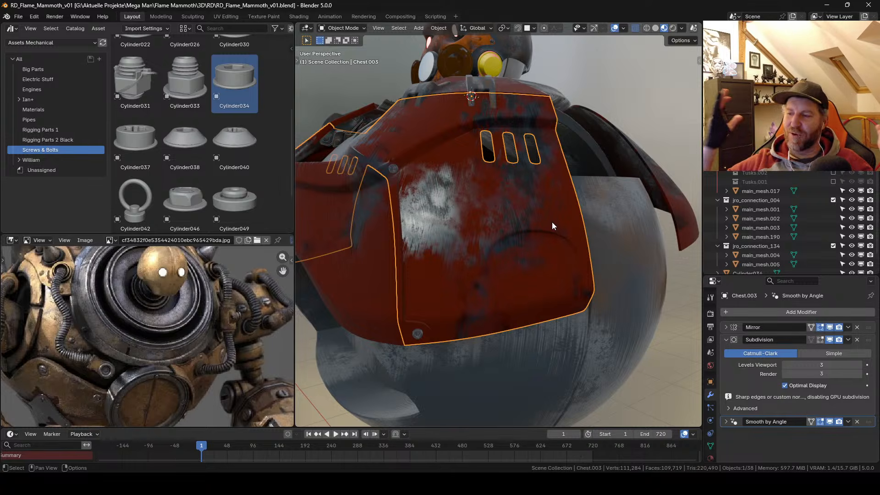
Step: Add a vertical loop cut through the recess, slid close to its side edge nearest the front plate
middle_click_drag(516, 211, 506, 189, "shift")
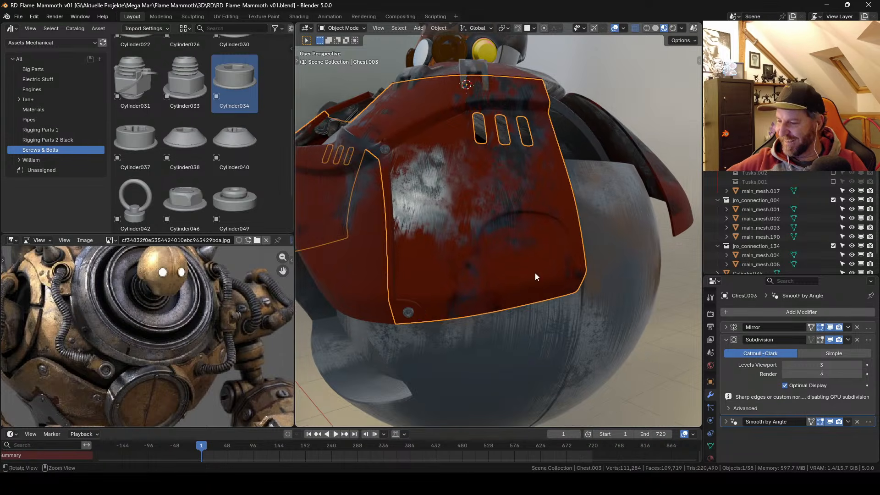
middle_click_drag(535, 273, 492, 217, "ctrl")
key("Tab")
key("ctrl+r")
left_click(518, 199)
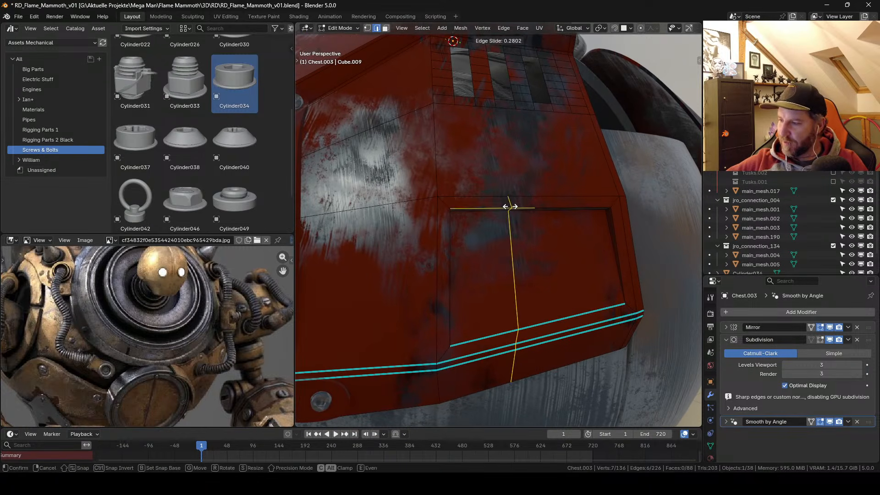
left_click(459, 202)
key("Tab")
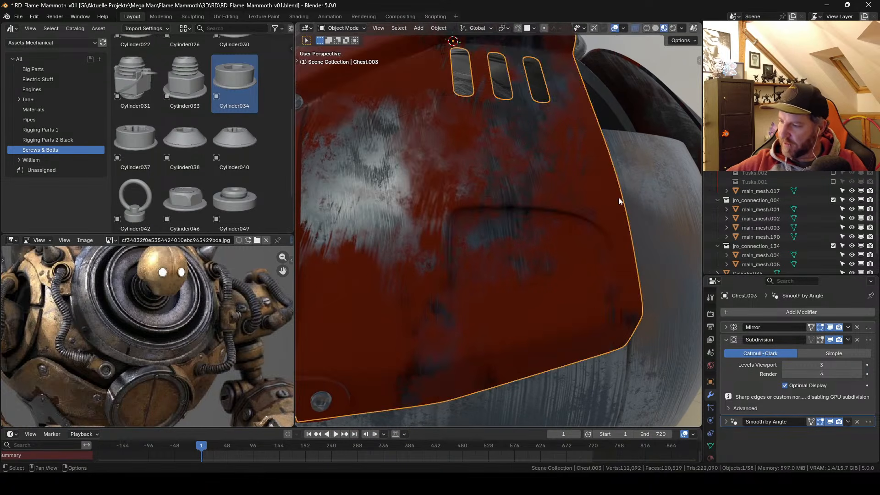
Step: Add a second vertical loop cut through the recess, slid close to its opposite, outer side edge
key("Tab")
key("g")
key("g")
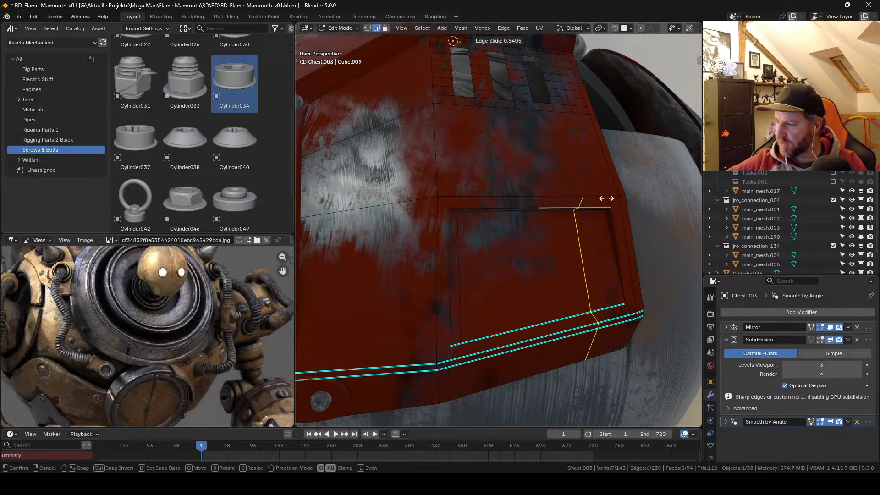
left_click(627, 195)
key("Tab")
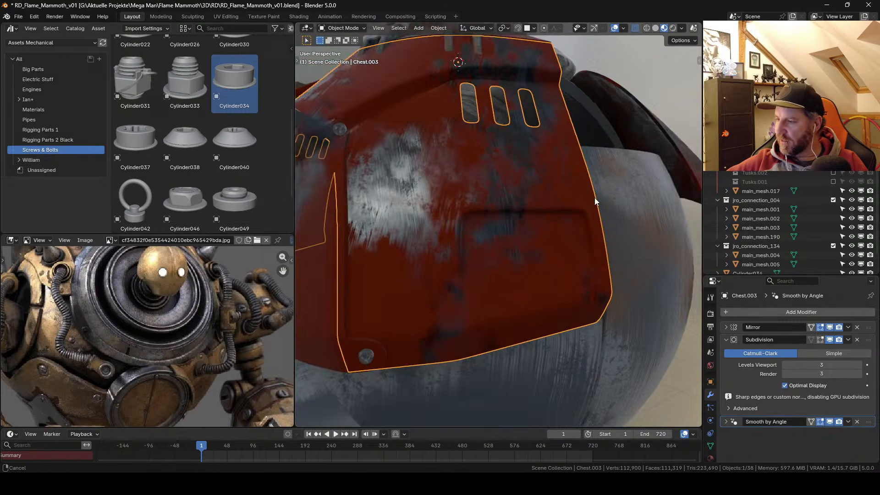
scroll(591, 219, "down", 4)
middle_click_drag(595, 197, 519, 214)
scroll(589, 218, "up", 5)
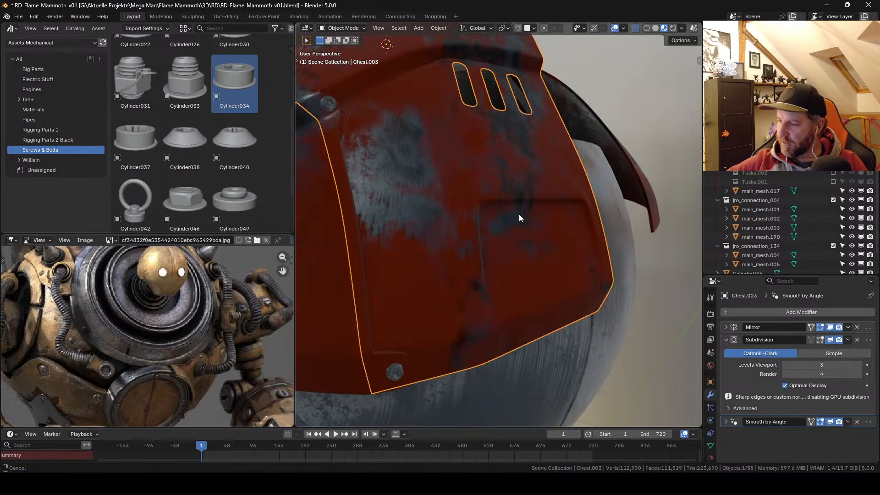
Step: Move the recess floor's three upper edge segments about 2.9 cm inward along global X and save the file
key("Tab")
scroll(531, 220, "up", 2)
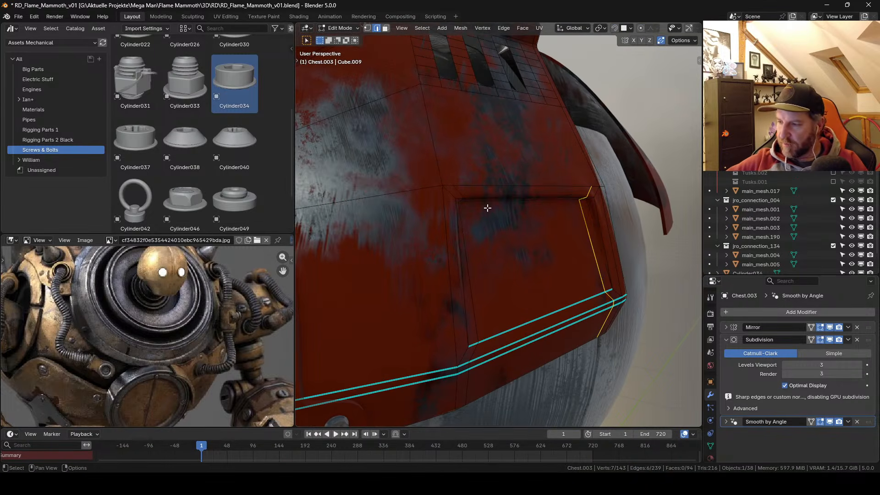
middle_click_drag(487, 208, 464, 204)
left_click(499, 199)
left_click(632, 187, "shift")
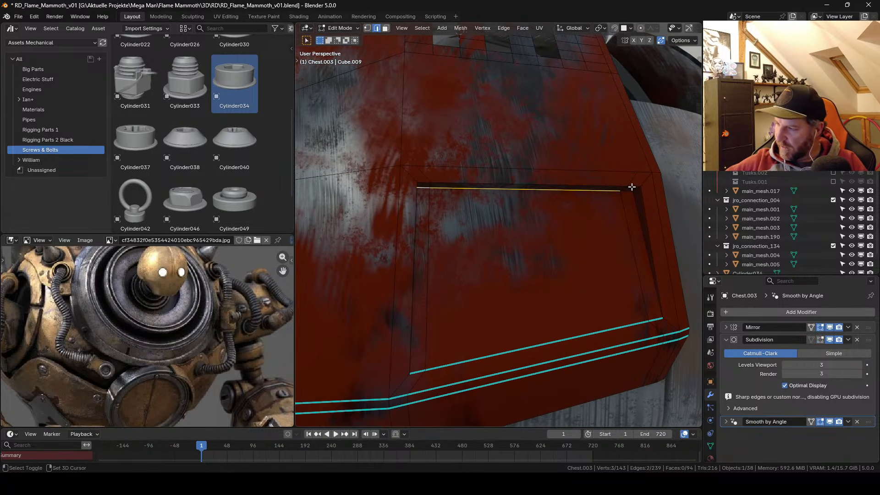
left_click(634, 190, "shift")
middle_click_drag(638, 193, 572, 194)
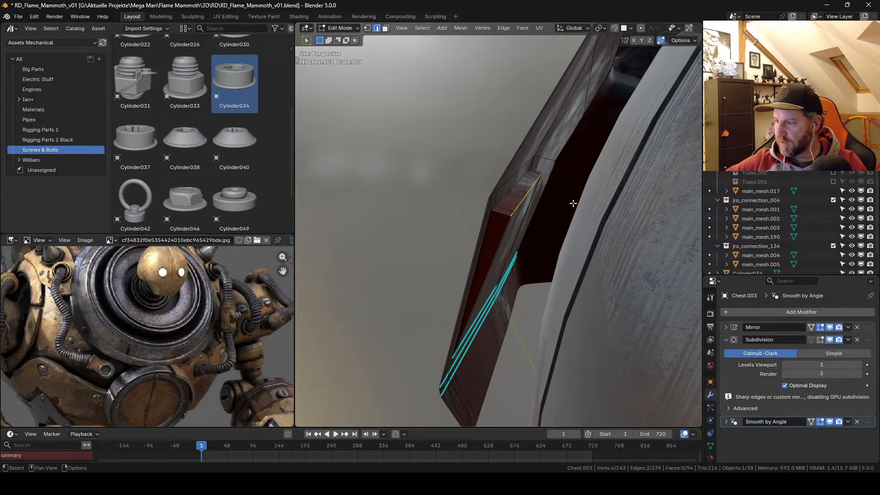
key("g")
key("x")
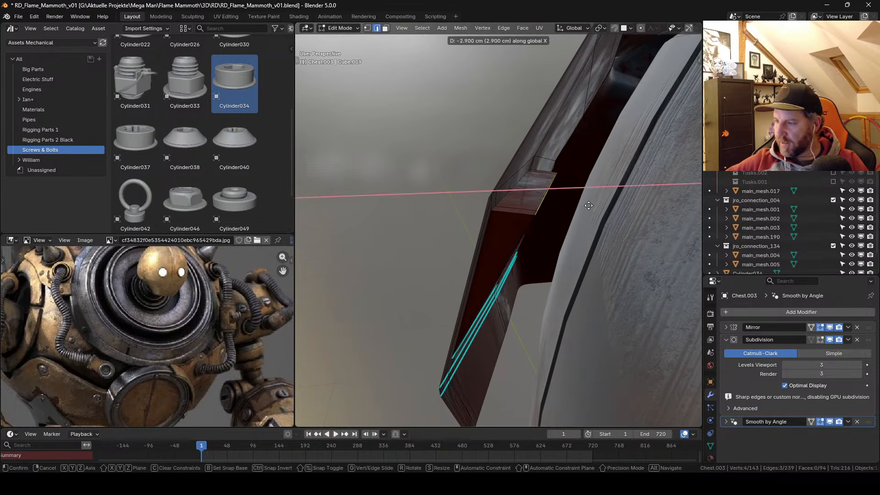
left_click(589, 205)
key("Tab")
middle_click_drag(589, 205, 562, 183)
key("ctrl+s")
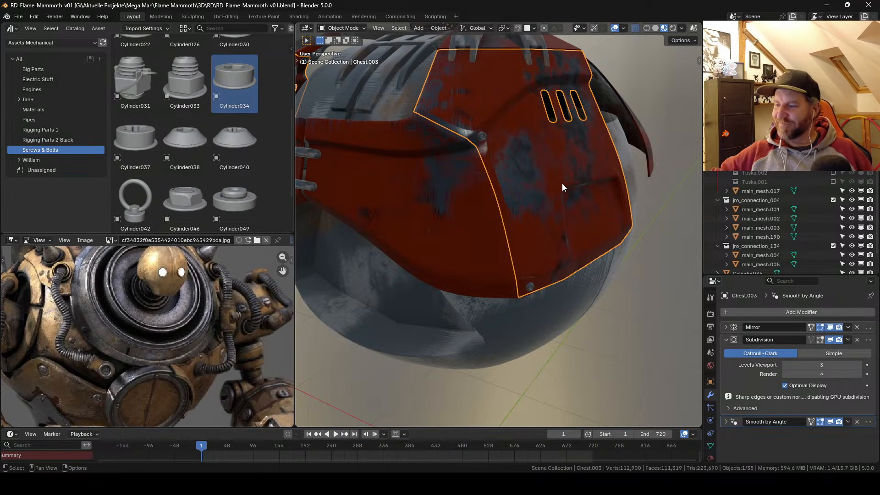
Step: Save the file and inspect the chest armour in rendered shading with overlays hidden
middle_click_drag(560, 185, 541, 226)
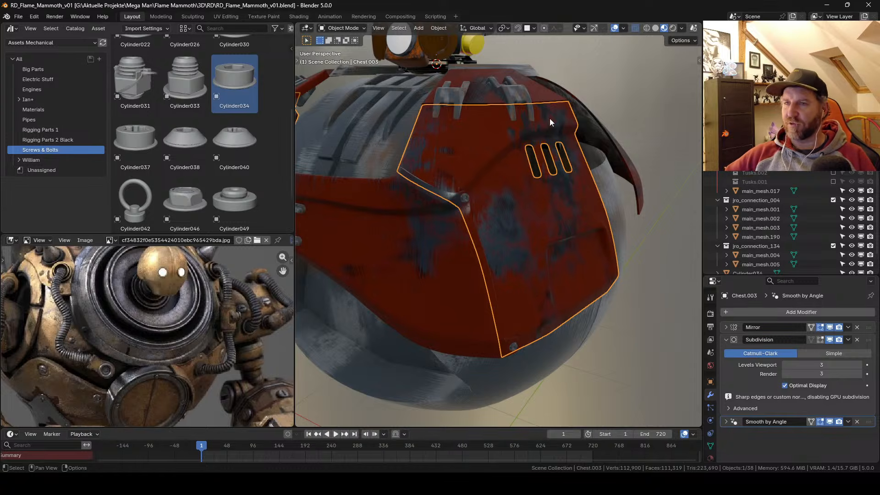
middle_click_drag(549, 119, 501, 279)
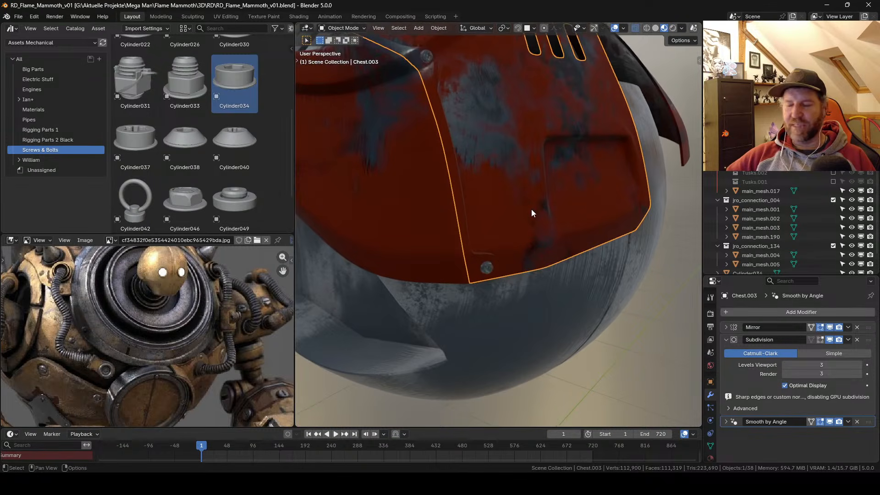
mouse_move(532, 209)
middle_mouse_down()
mouse_move(559, 186)
mouse_move(593, 185)
mouse_move(543, 181)
mouse_move(531, 193)
mouse_move(545, 197)
middle_mouse_up()
key("ctrl+s")
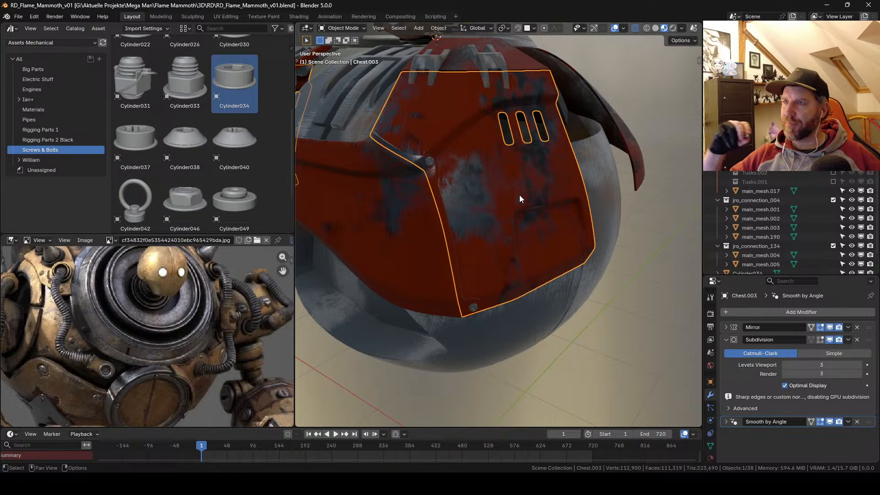
mouse_move(524, 194)
middle_mouse_down()
mouse_move(542, 196)
mouse_move(534, 196)
mouse_move(545, 175)
mouse_move(625, 191)
mouse_move(584, 175)
mouse_move(582, 202)
mouse_move(519, 217)
middle_mouse_up()
key("shift+alt+z")
left_click(673, 28)
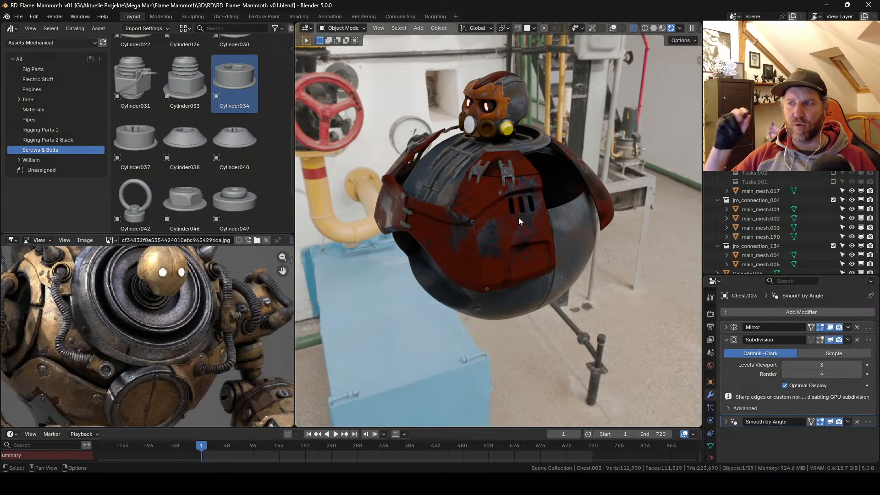
middle_click_drag(519, 217, 571, 216)
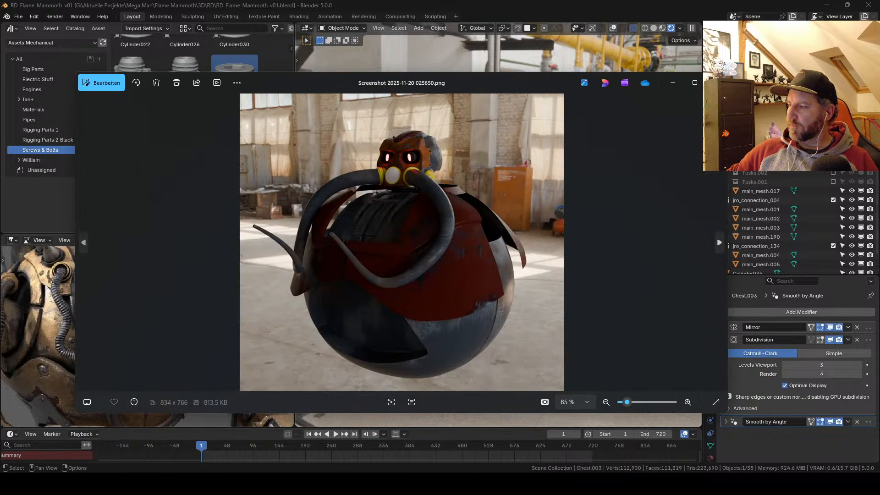
Step: Narrow the image viewer showing the earlier screenshot and place it beside the rendered chest to compare both versions
left_click_drag(727, 151, 343, 151)
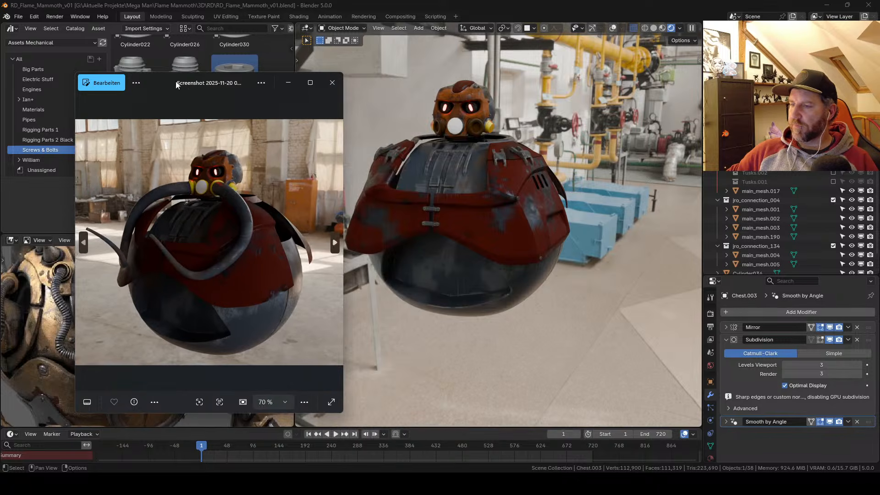
left_click_drag(176, 83, 117, 31)
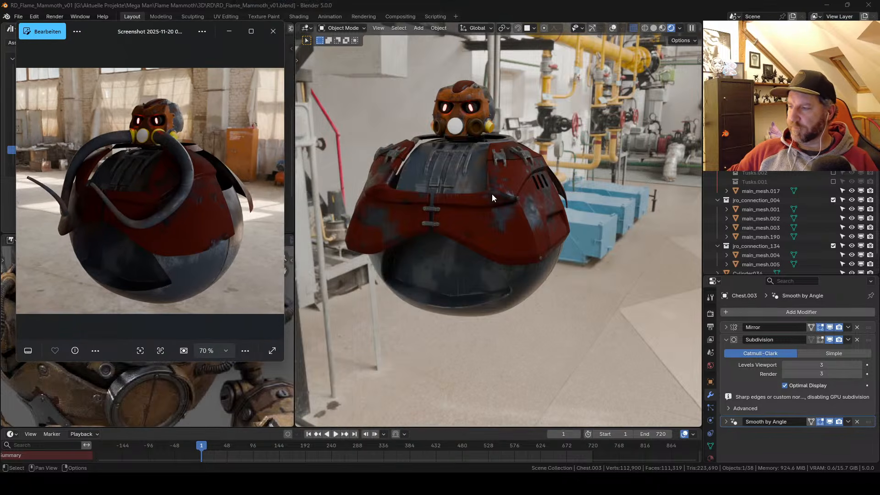
middle_click_drag(492, 194, 519, 214, "shift")
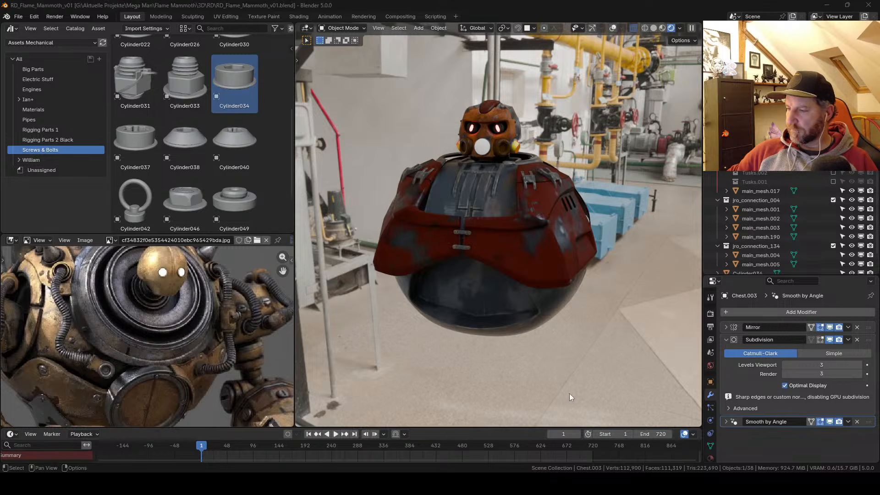
Step: Bring back the earlier screenshot for comparison, then inspect the rendered armour where the front and side panels meet
key("alt+Tab")
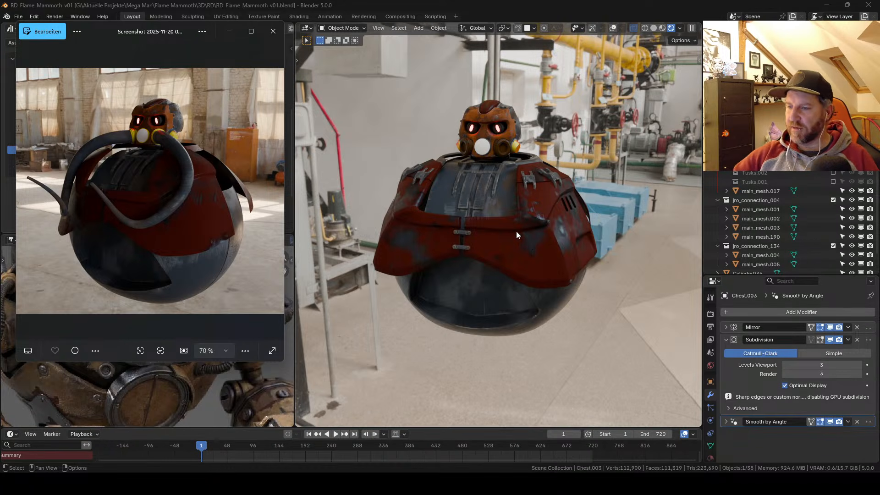
left_click(552, 213)
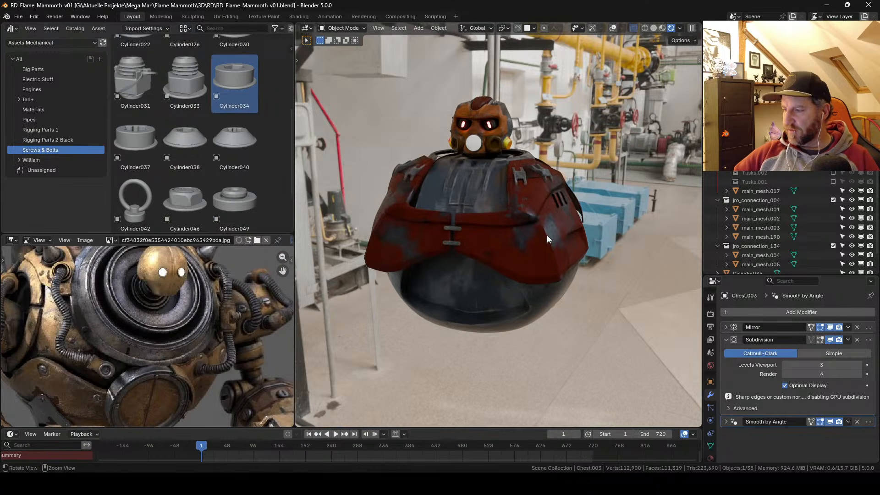
middle_click_drag(547, 235, 540, 247)
scroll(547, 228, "up", 3)
scroll(548, 215, "up", 3)
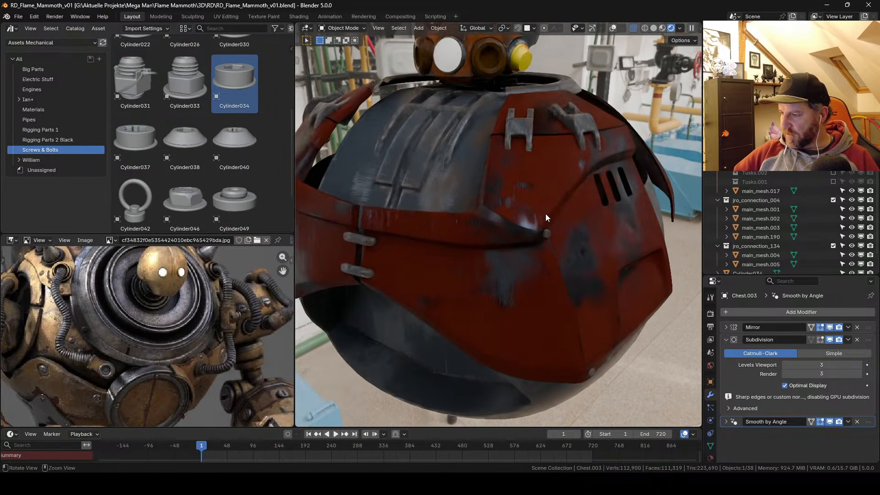
Step: Switch to solid shading and isolate the front and side chest panels in local view
left_click(544, 216, "shift")
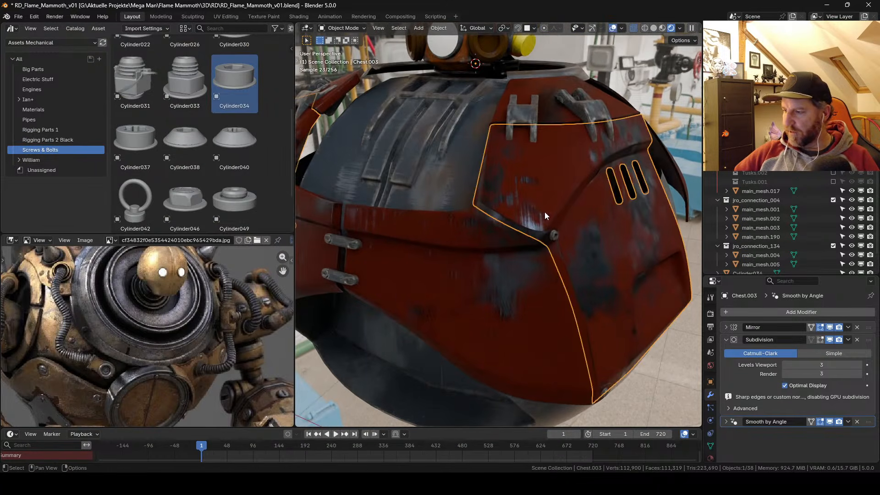
left_click(654, 28)
middle_click_drag(566, 223, 579, 214)
key("alt+z")
middle_click_drag(637, 217, 571, 215)
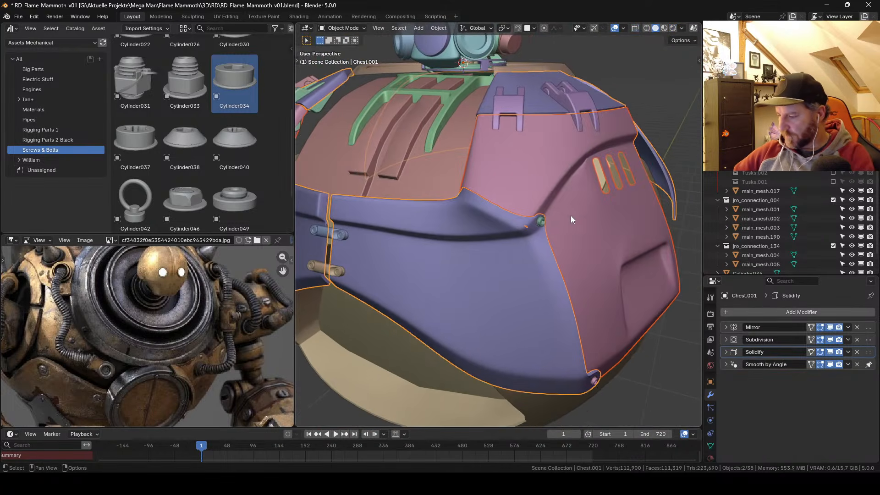
key("KP_Divide")
middle_click_drag(520, 263, 516, 227, "alt")
middle_click_drag(442, 208, 544, 216)
Step: Move the vertices at the raised corner where the front and side panels meet inward and upward in front view
key("Tab")
key("1")
key("alt+z")
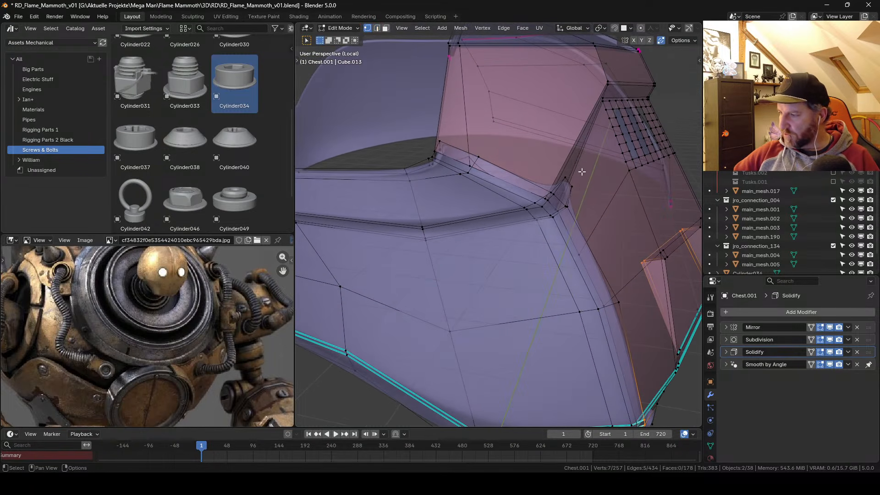
left_click_drag(581, 171, 528, 221)
mouse_move(574, 240)
left_mouse_down("alt")
mouse_move(585, 229)
mouse_move(578, 226)
left_mouse_up("alt")
key("g")
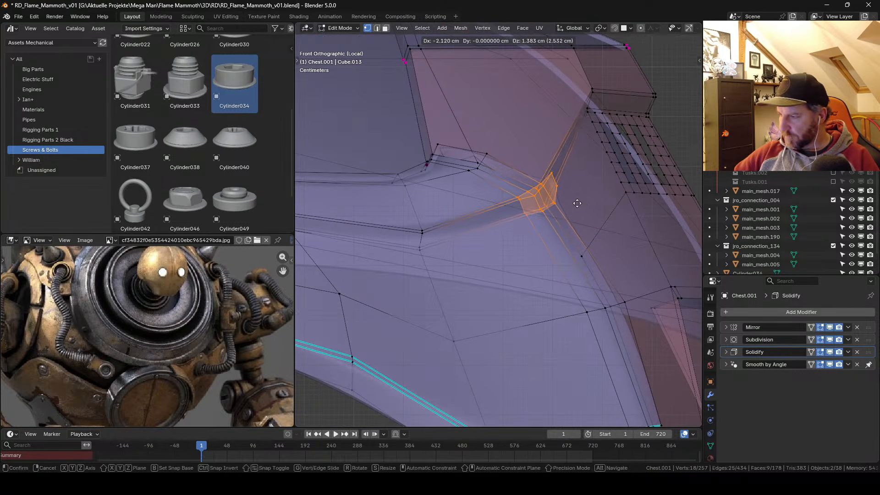
left_click(571, 197)
middle_click_drag(567, 198, 529, 266)
key("Tab")
Step: Try dissolving the edge loop that runs through the front panel's raised corner and down its outer side
left_click_drag(529, 264, 586, 180, "alt")
key("Tab")
key("alt+a")
key("2")
double_click(569, 180)
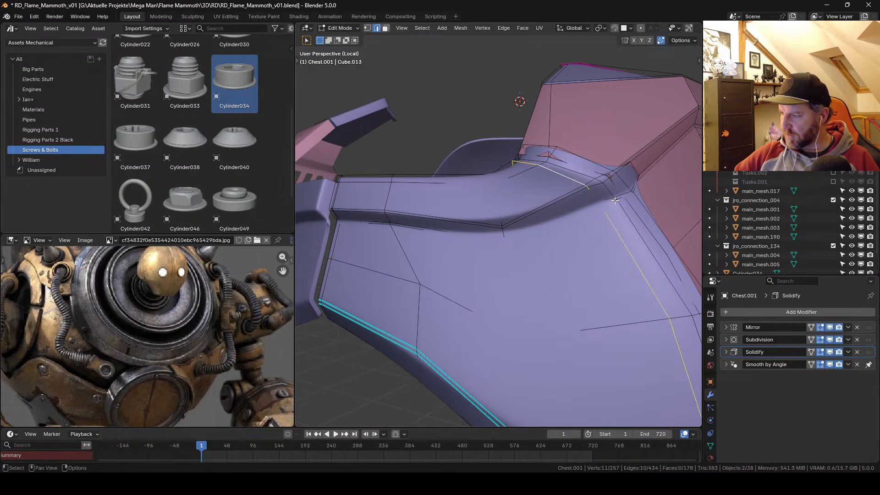
key("ctrl+x")
right_click_drag(615, 201, 618, 261, "alt")
scroll(619, 262, "up", 3)
key("Tab")
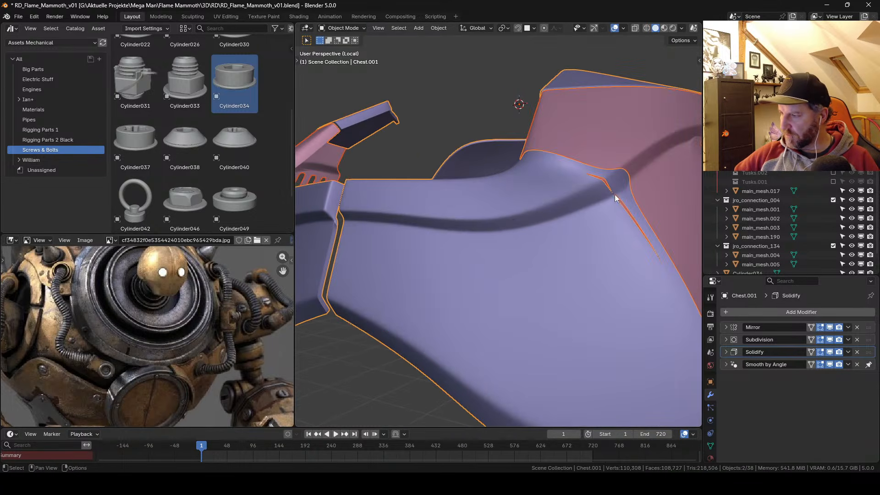
left_click_drag(615, 195, 577, 199, "alt")
key("Tab")
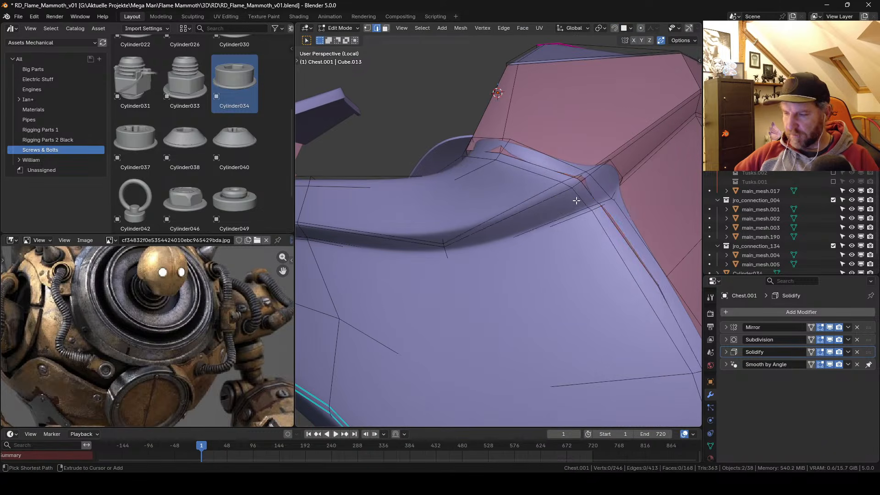
Step: Reselect the edge loop through the front panel's raised corner and offset it about 0.76 cm with Shrink/Fatten
double_click(576, 202)
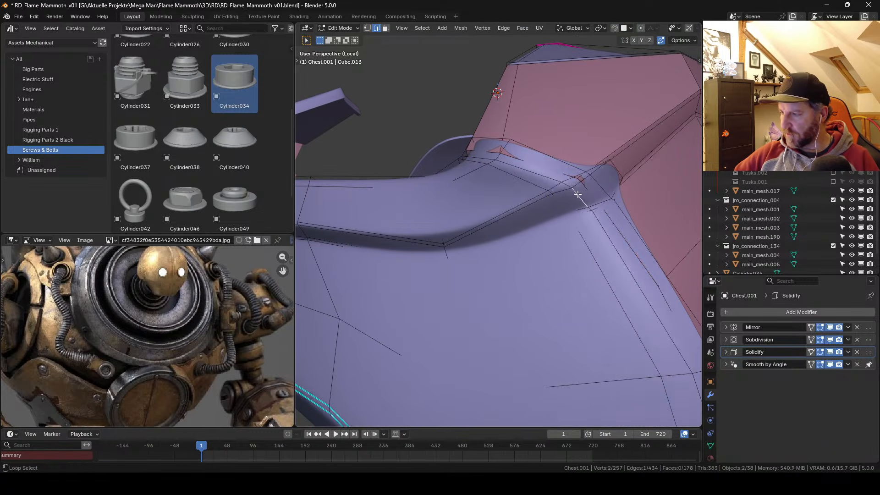
left_click_drag(579, 192, 607, 201, "alt")
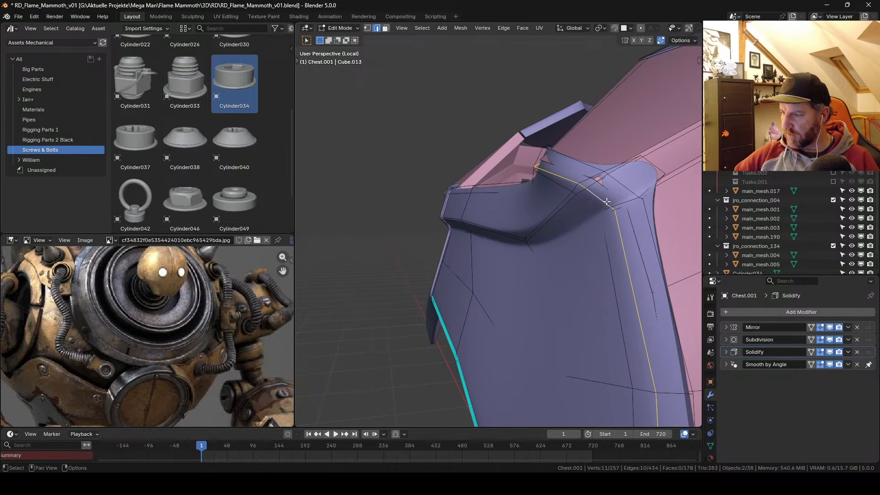
key("alt+s")
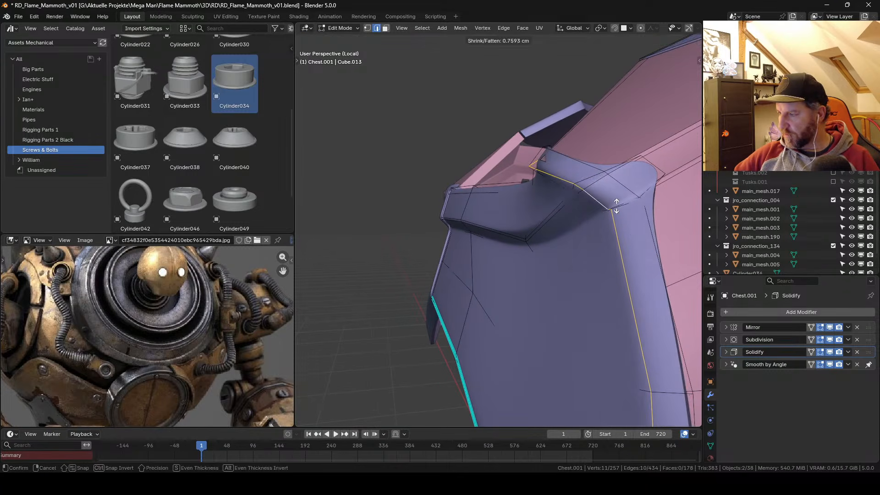
left_click(617, 205)
middle_click_drag(617, 205, 674, 179)
Step: Turn off the Subdivision modifier's edit-mode display and slide the vertex below the front panel's raised corner along its edges
key("1")
left_click(580, 189)
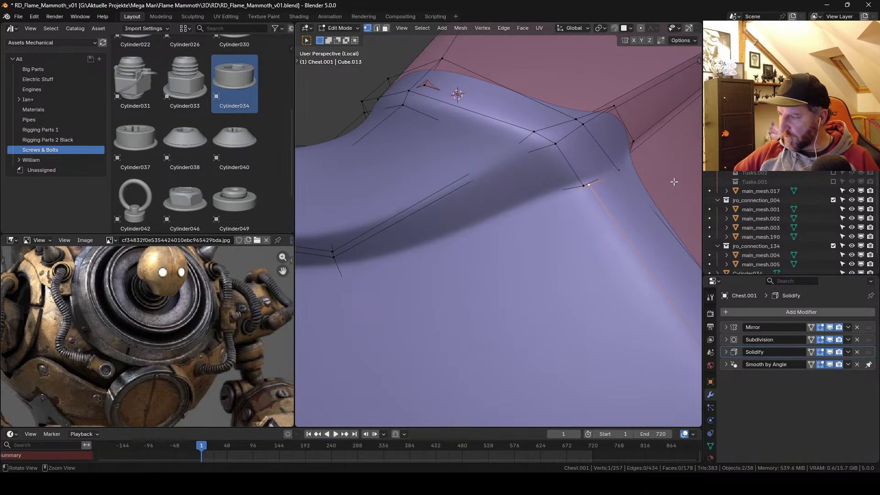
left_click(820, 342)
middle_click_drag(610, 215, 572, 210)
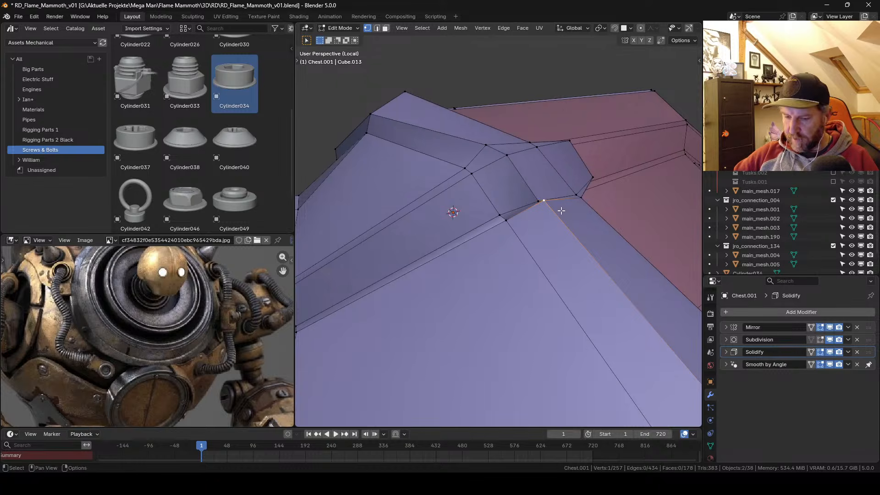
key("shift+v")
left_click(568, 228)
key("shift+v")
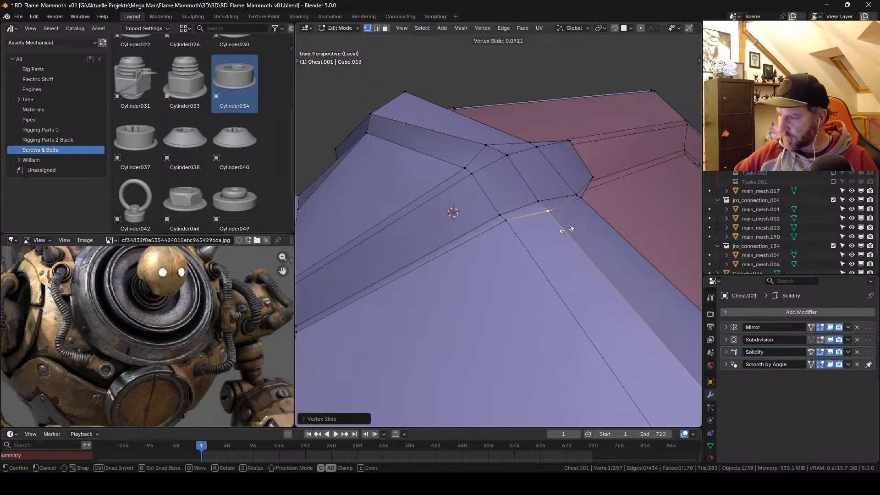
left_click(562, 229)
middle_click_drag(566, 216, 573, 178)
key("shift+v")
left_click(563, 232)
key("Tab")
right_click_drag(573, 177, 547, 227, "alt")
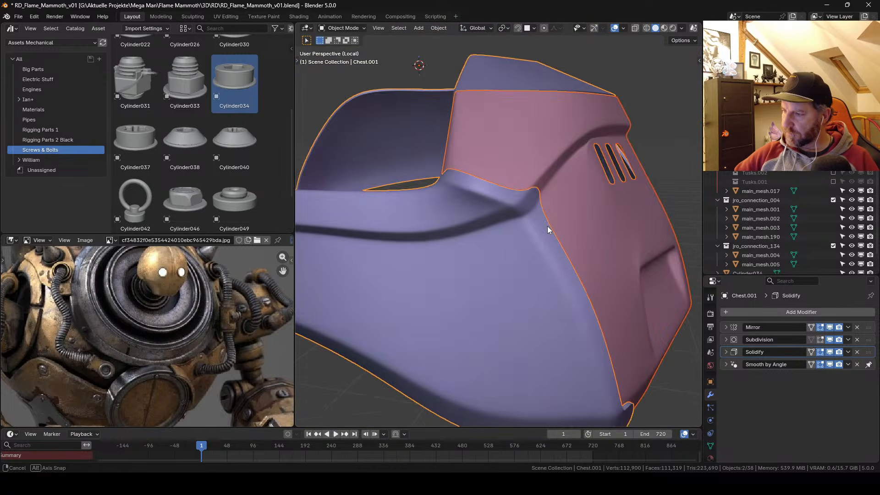
left_click_drag(548, 227, 574, 236, "alt")
right_click_drag(574, 236, 607, 169, "alt")
Step: Drop the side panel from the selection and enter Edit Mode on the front panel alone
key("Tab")
left_click_drag(607, 169, 562, 201, "alt")
left_click(562, 186)
left_click(537, 204, "shift")
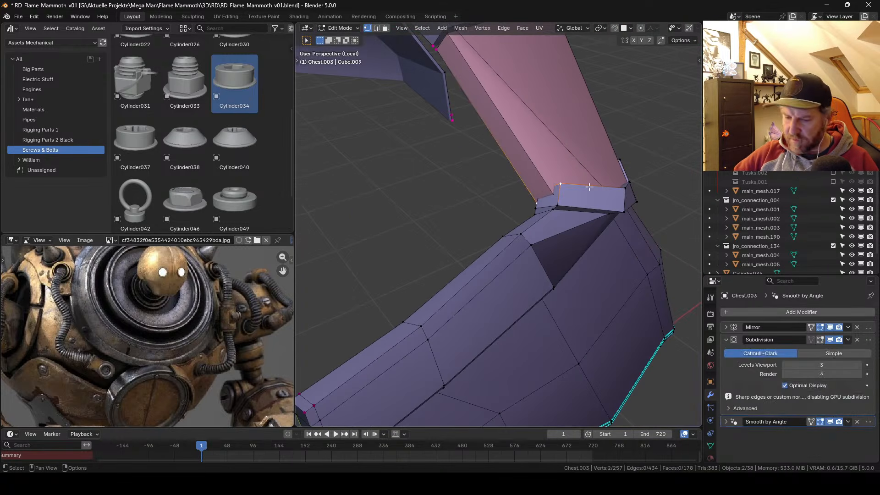
key("Tab")
left_click(572, 199)
key("Tab")
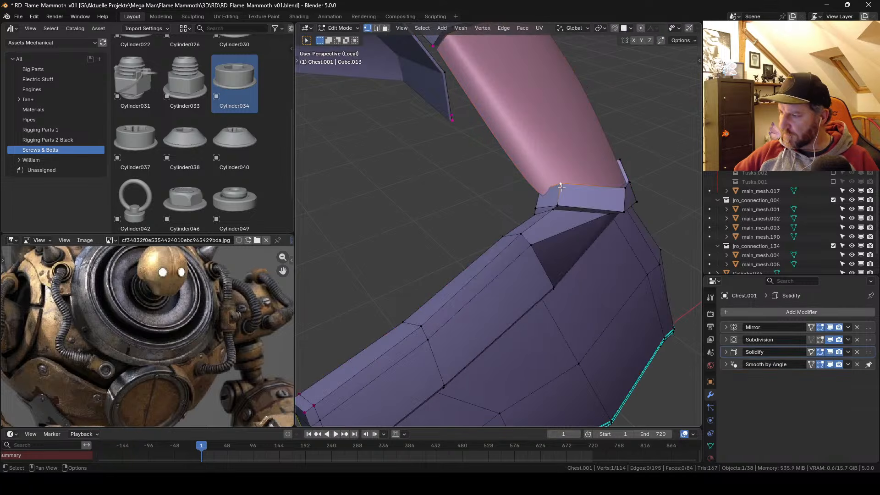
Step: Move the two upper vertices at the end of the front panel's raised lip along global X
left_click(546, 183, "shift")
key("g")
key("x")
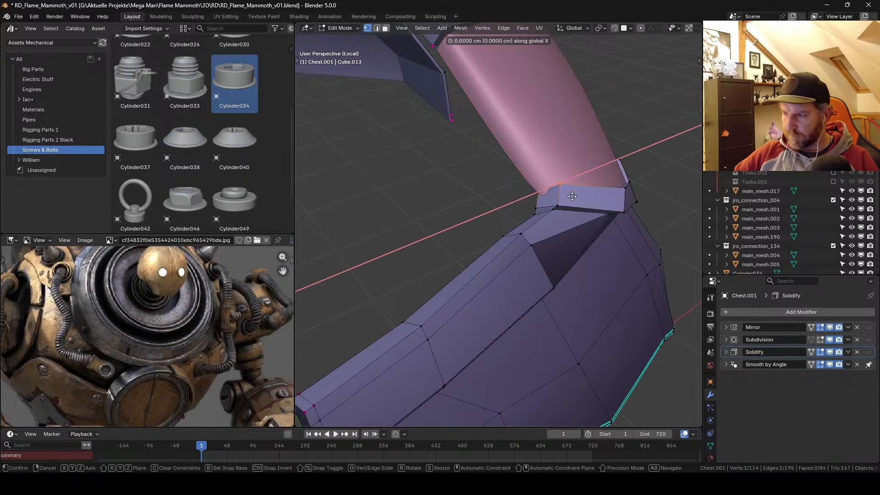
left_click(566, 198)
key("Tab")
middle_click_drag(566, 197, 592, 221)
Step: Move the same two lip vertices freely by about 0.7 cm and save the file
key("Tab")
key("g")
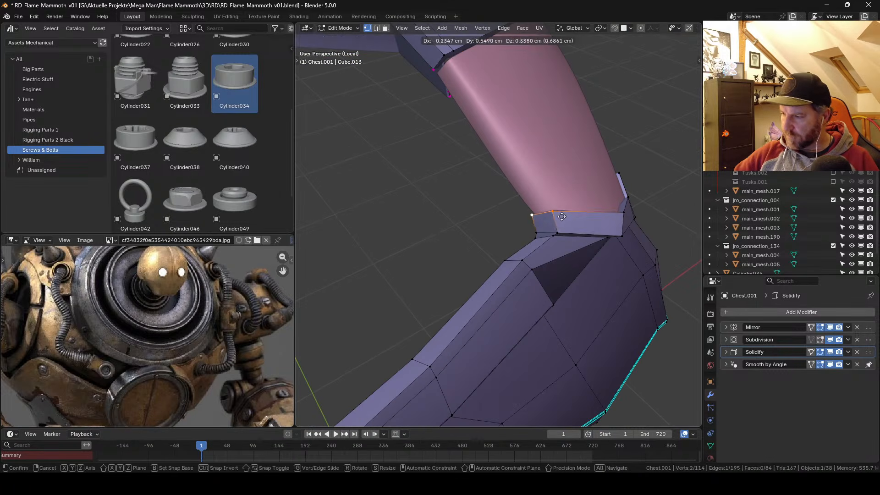
left_click(560, 211)
key("Tab")
mouse_move(587, 202)
middle_mouse_down()
mouse_move(599, 226)
mouse_move(579, 203)
middle_mouse_up()
middle_click_drag(491, 200, 515, 163)
key("ctrl+s")
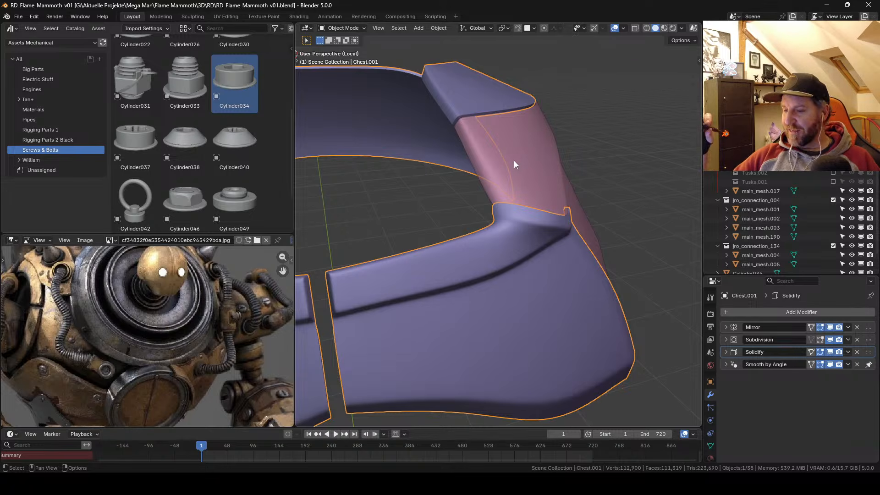
Step: Select the side panel, leave local view and switch the viewport to Material Preview shading
middle_click_drag(517, 239, 478, 243)
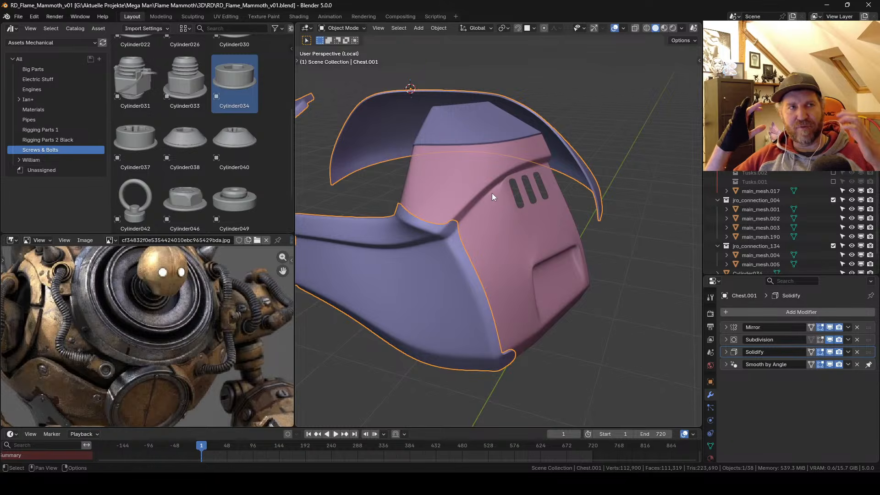
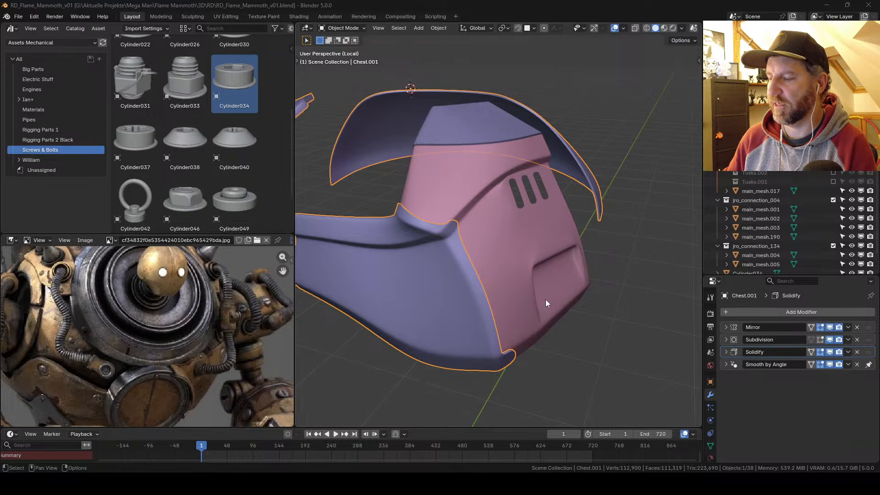
middle_click_drag(516, 253, 527, 256, "shift")
left_click(516, 223)
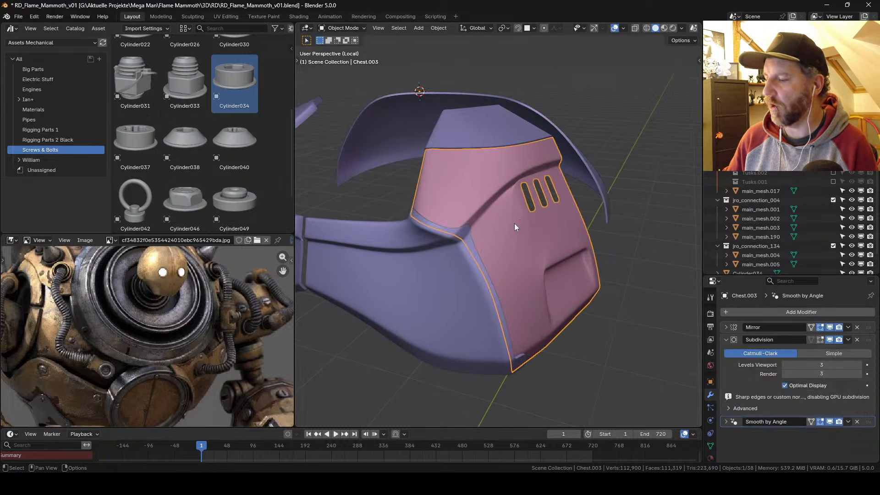
middle_click_drag(520, 224, 515, 216)
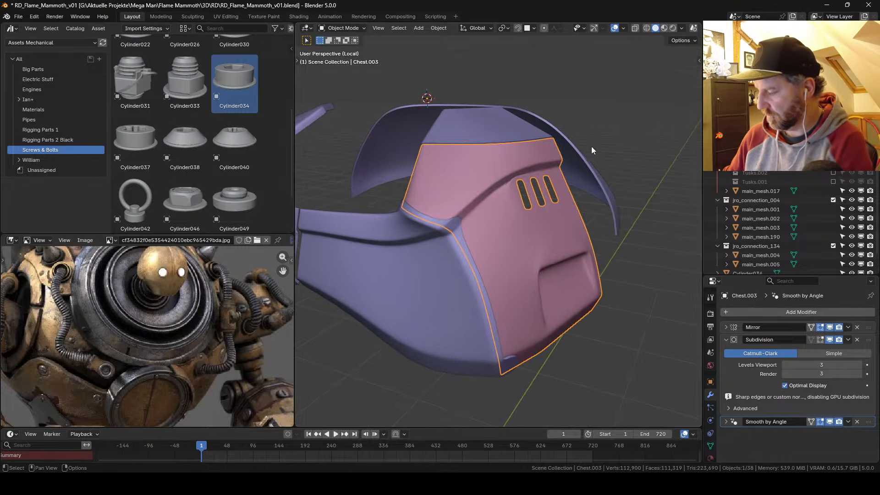
key("KP_Divide")
left_click_drag(579, 145, 532, 155, "alt")
scroll(546, 161, "down", 4)
left_click_drag(570, 201, 574, 217, "alt")
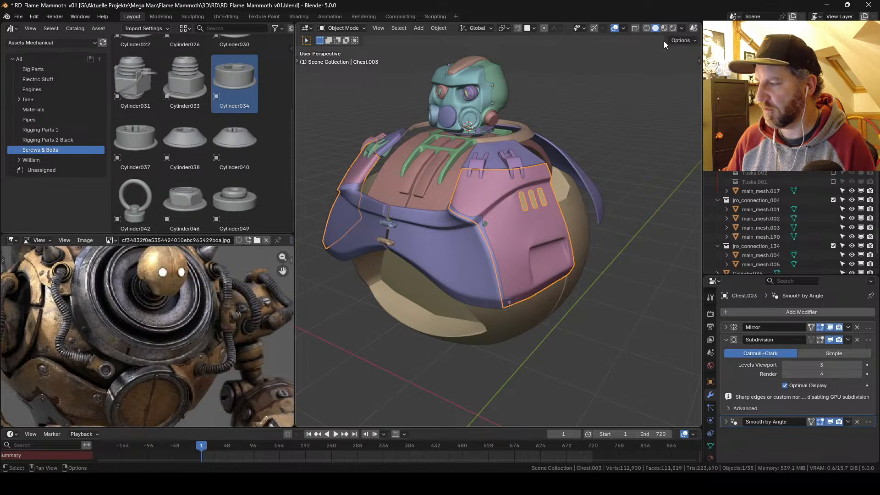
left_click(664, 28)
Step: Examine the textured chest armour from the front and side, including the panels, clasps and vent slots
mouse_move(575, 227)
middle_mouse_down()
mouse_move(524, 219)
mouse_move(538, 218)
middle_mouse_up()
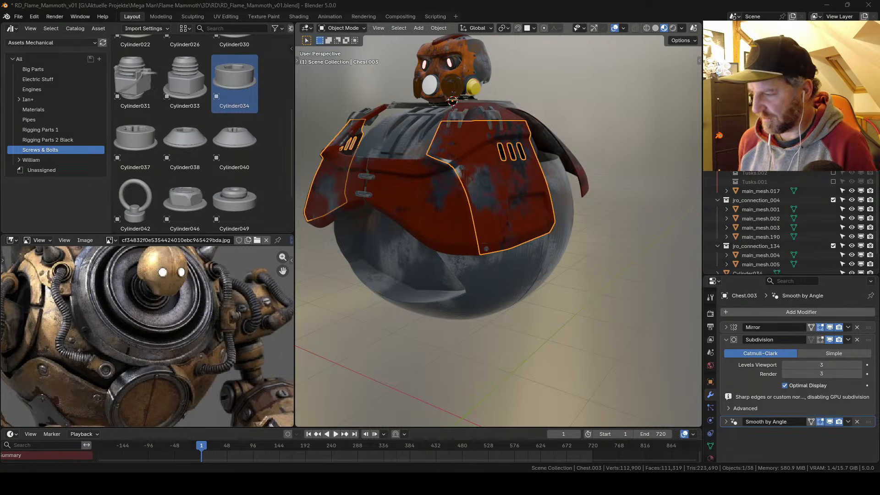
middle_click_drag(509, 205, 508, 252, "shift")
scroll(521, 205, "down", 1)
middle_click_drag(509, 252, 548, 263, "shift")
middle_click_drag(548, 262, 527, 235, "ctrl")
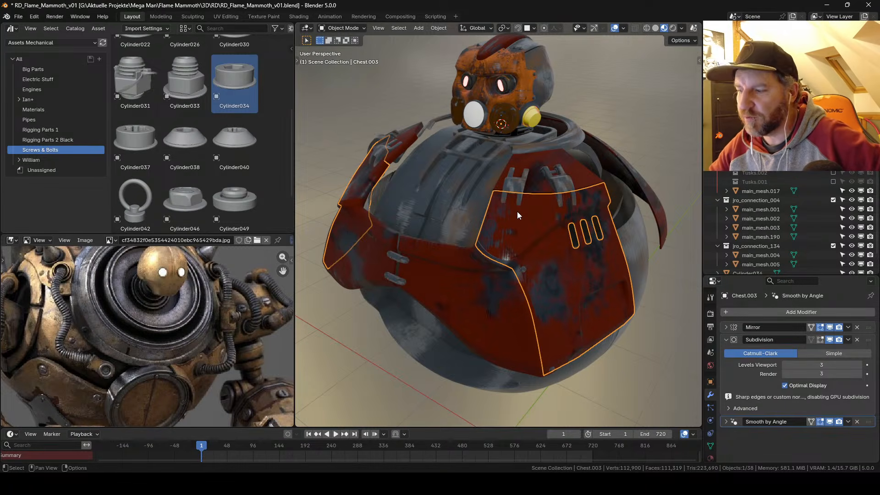
middle_click_drag(495, 241, 515, 190)
scroll(515, 191, "down", 3)
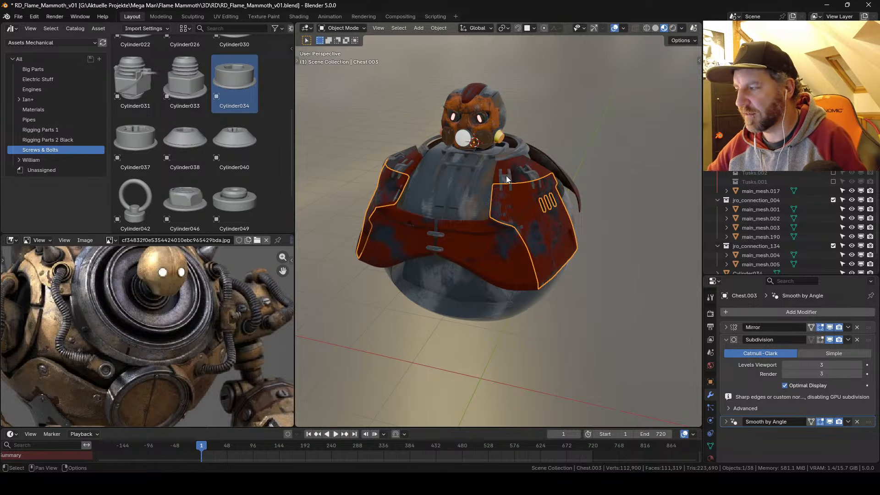
middle_click_drag(506, 175, 535, 197)
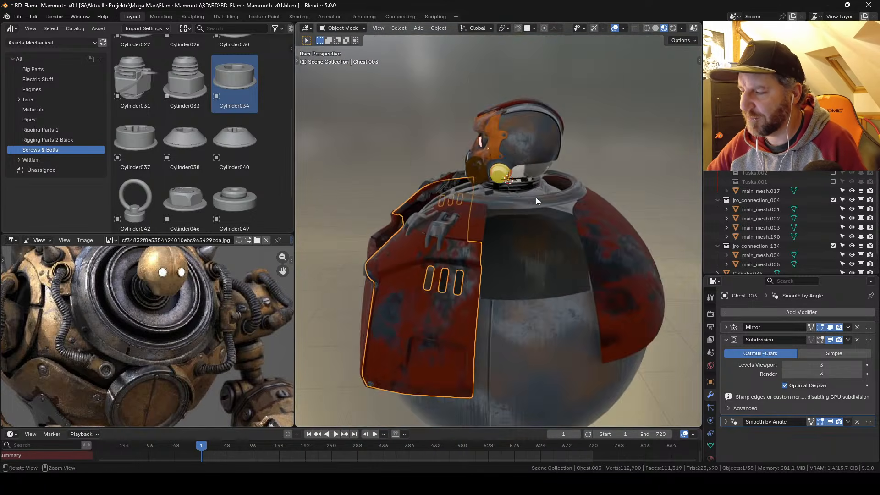
left_click_drag(536, 198, 507, 221, "alt")
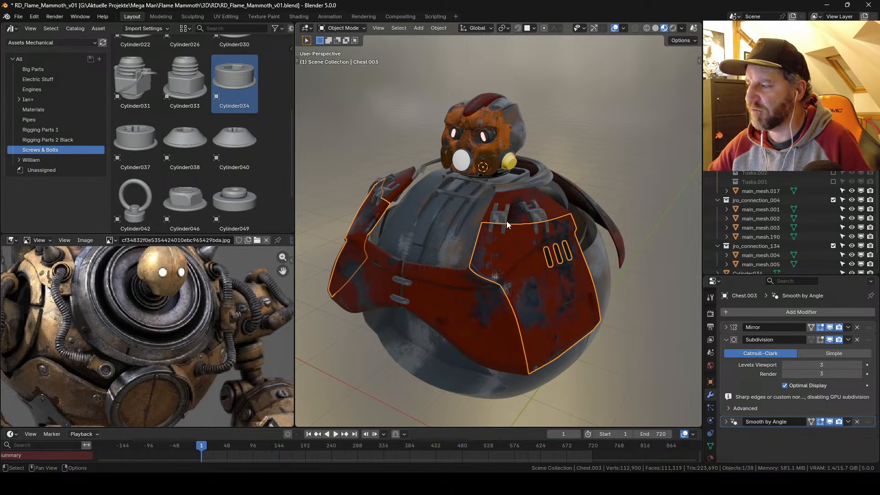
middle_click_drag(540, 206, 540, 205)
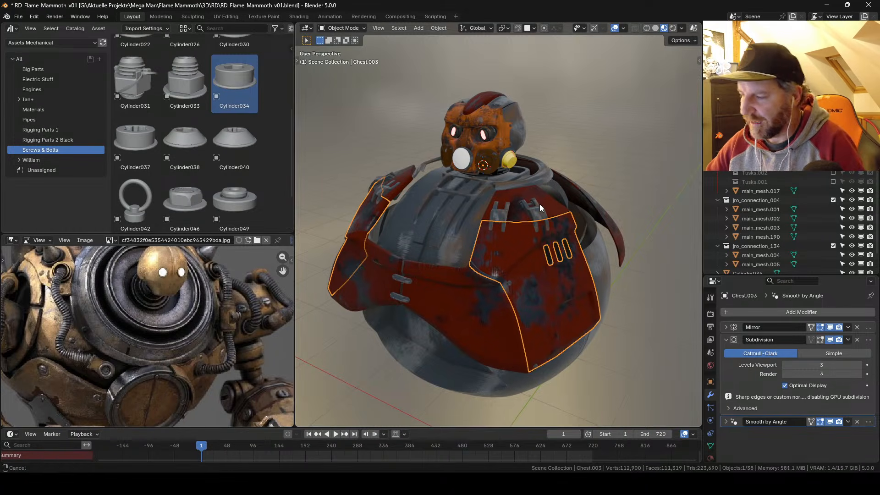
scroll(539, 207, "up", 5)
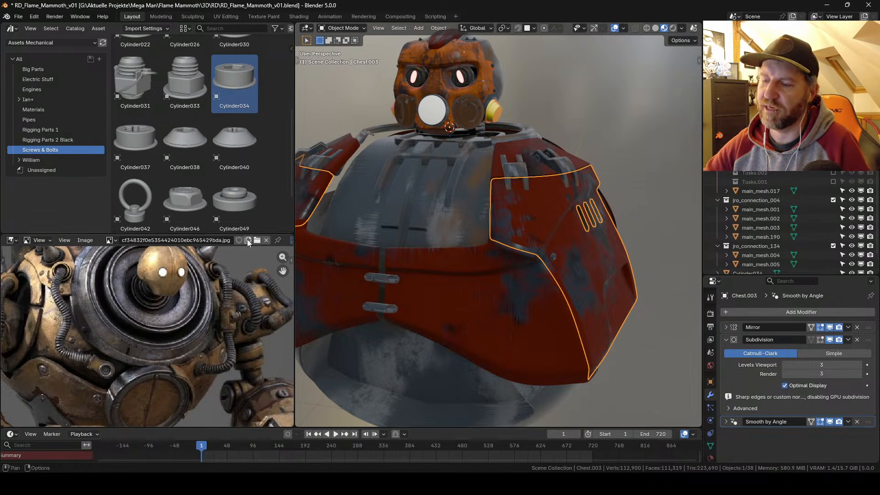
Step: Enlarge the reference image area and zoom out to show the whole reference robot
left_click_drag(249, 233, 246, 168)
scroll(231, 312, "down", 1)
middle_click_drag(229, 320, 230, 274)
middle_click_drag(216, 306, 215, 319, "ctrl")
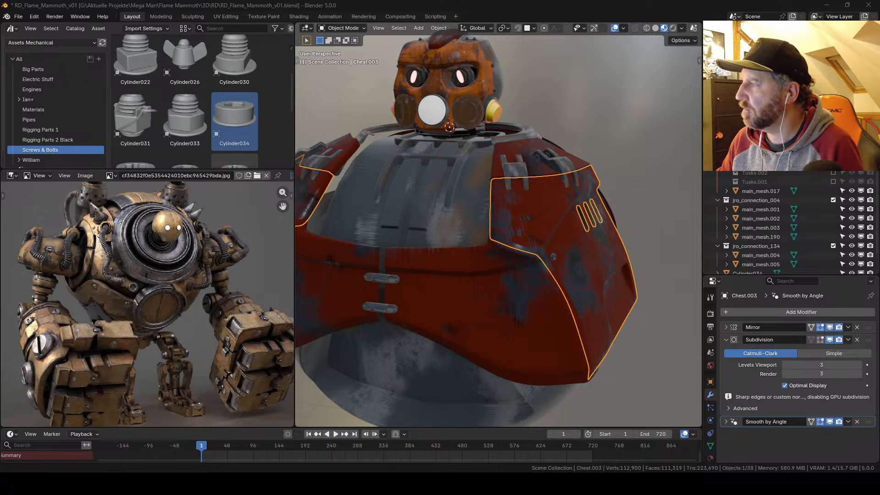
Step: Load the photo PXL_20230730_132115330.jpg into the reference image area and enlarge its detail
left_click_drag(210, 192, 98, 272)
middle_click_drag(79, 267, 148, 311)
scroll(148, 311, "up", 3)
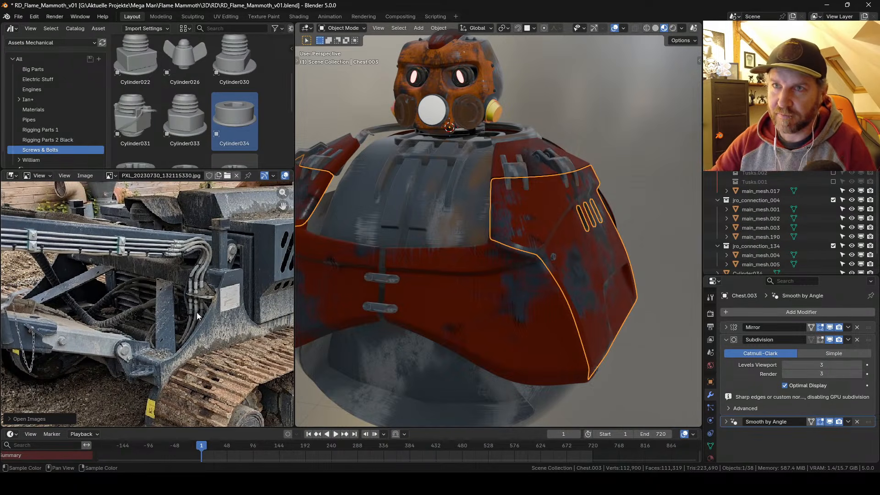
Step: Examine the slotted side cover, corner post and hydraulic hoses of the tracked machine in the reference photo
mouse_move(173, 285)
middle_mouse_down()
mouse_move(198, 331)
mouse_move(173, 307)
mouse_move(184, 288)
middle_mouse_up()
middle_click_drag(229, 320, 94, 386)
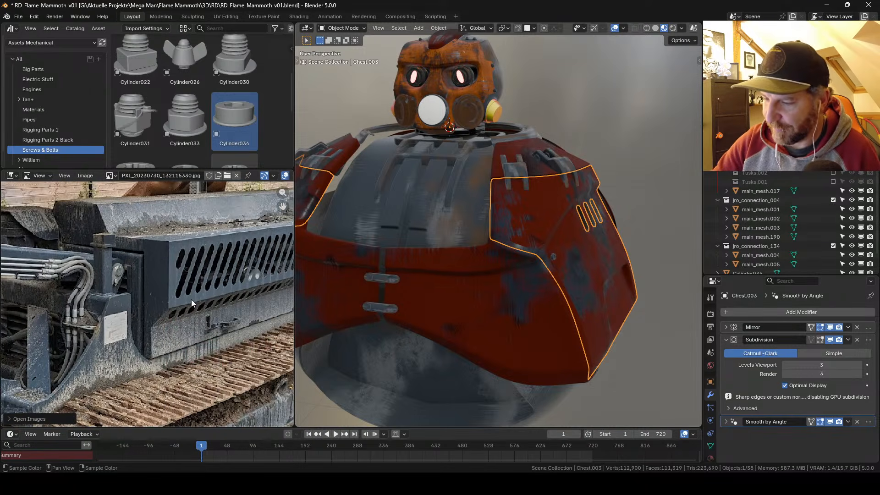
middle_click_drag(207, 287, 212, 241, "ctrl")
middle_click_drag(210, 320, 251, 307)
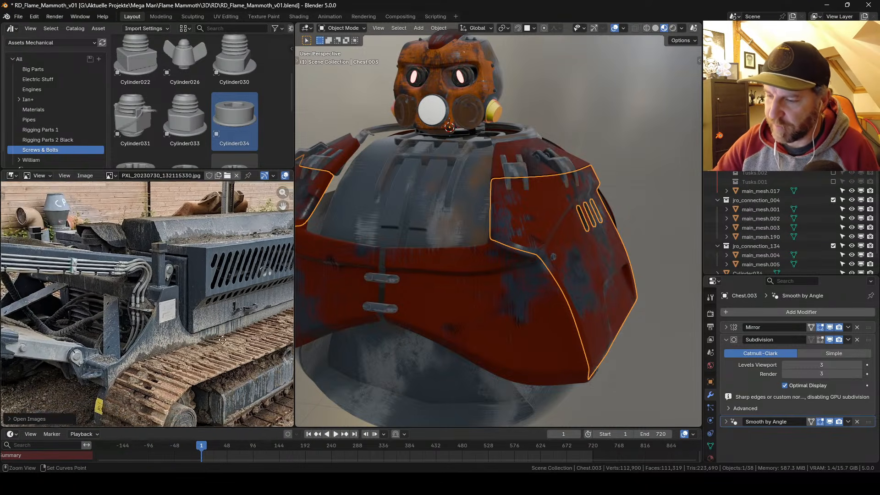
middle_click_drag(248, 220, 220, 287, "ctrl")
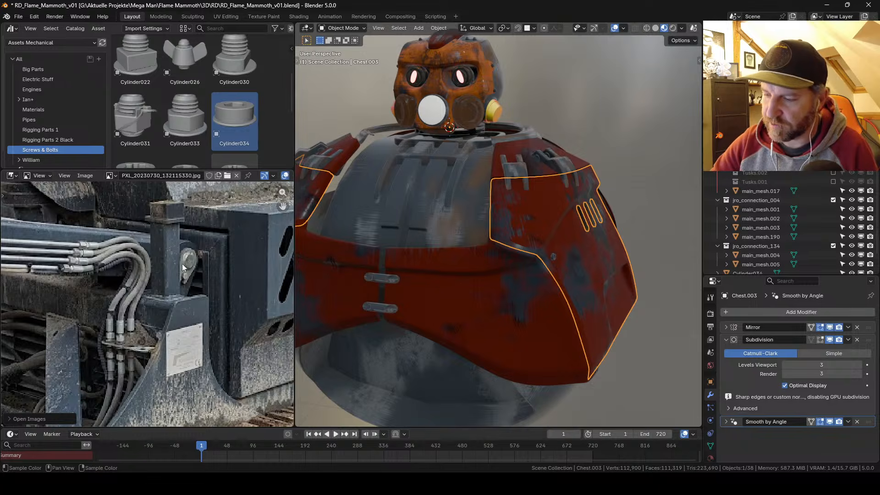
scroll(182, 264, "down", 1)
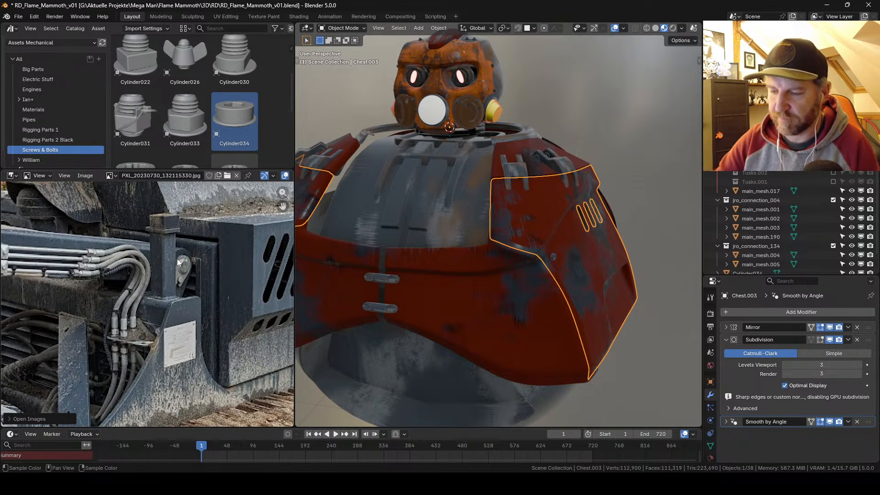
middle_click_drag(177, 258, 206, 228)
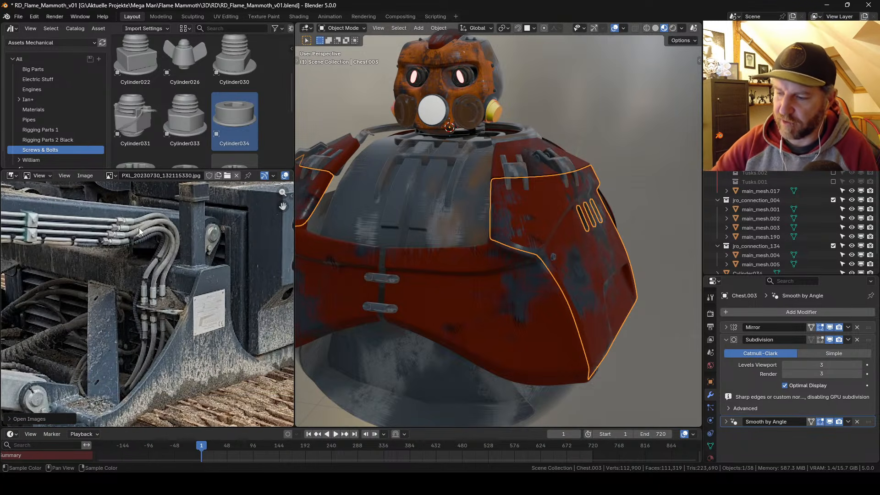
Step: Examine the machine's lower arm, muddy crawler track and rear conveyor support in the reference photo
middle_click_drag(113, 339, 144, 261)
middle_click_drag(181, 297, 227, 284)
scroll(171, 277, "down", 2)
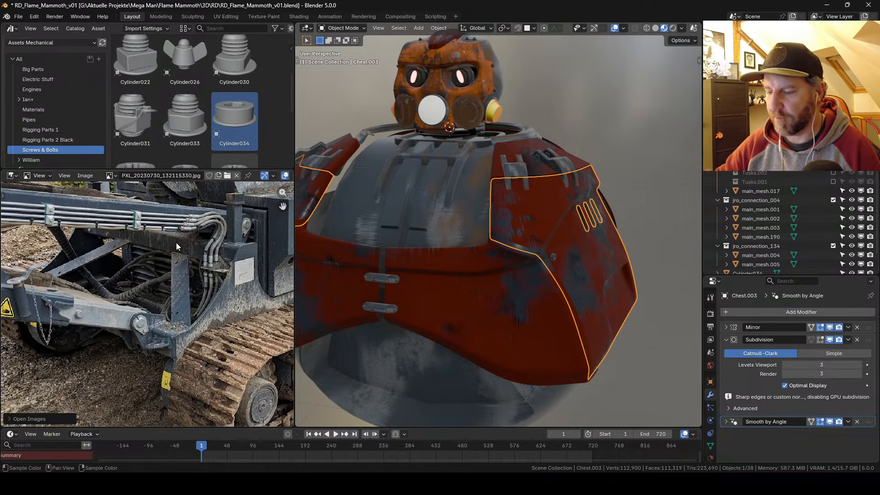
middle_click_drag(221, 362, 174, 309)
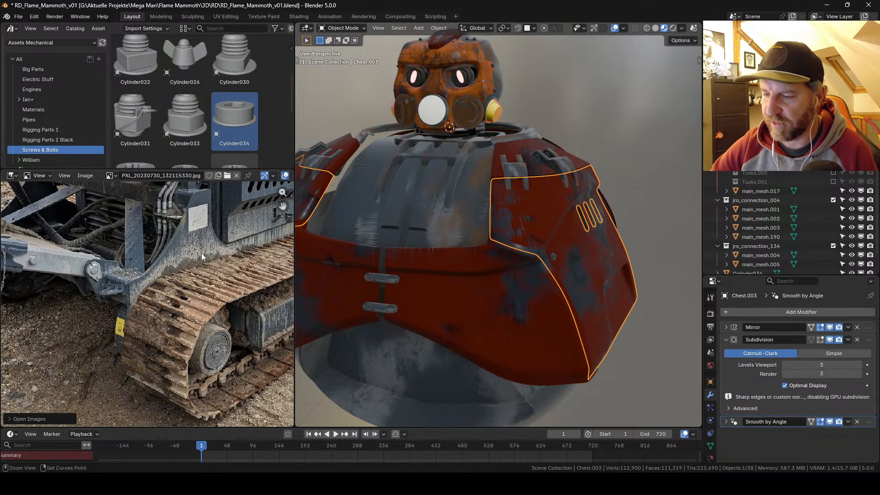
scroll(197, 293, "down", 4)
middle_click_drag(257, 287, 187, 317)
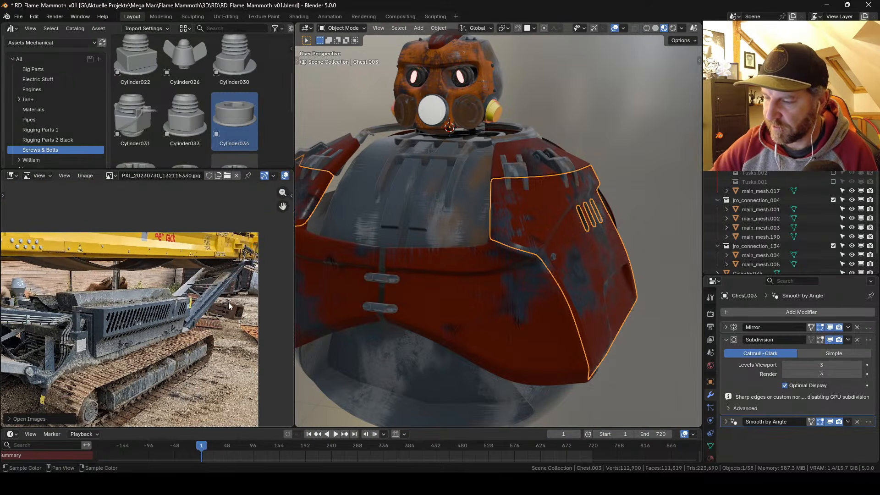
middle_click_drag(232, 295, 170, 302)
middle_click_drag(171, 308, 106, 238, "ctrl")
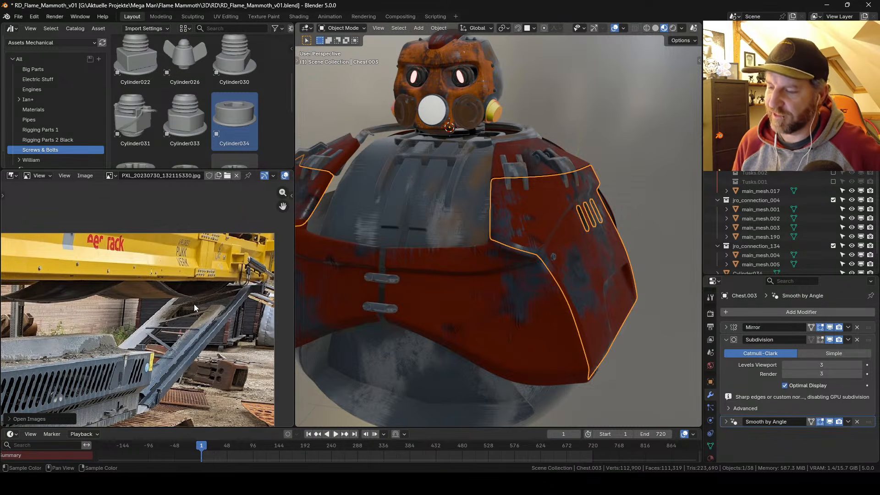
Step: Widen the reference image area and frame the whole photo of the tracked machine in it
left_click_drag(294, 247, 334, 249)
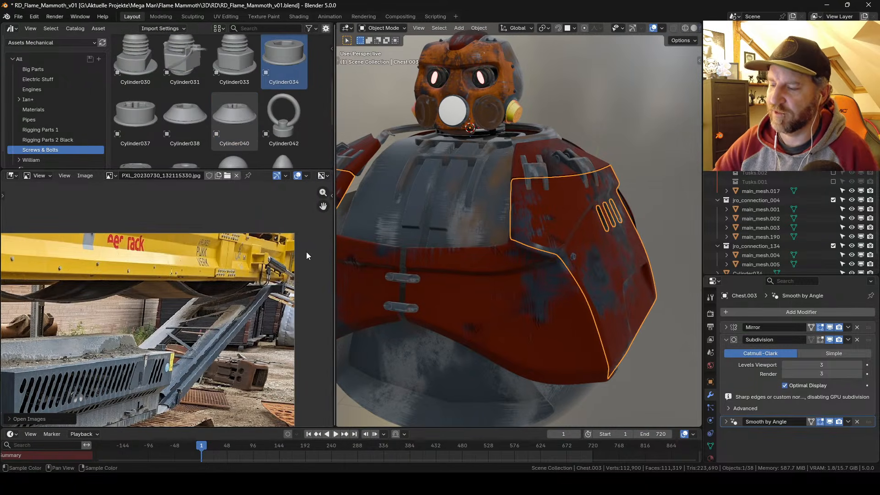
scroll(305, 259, "down", 4)
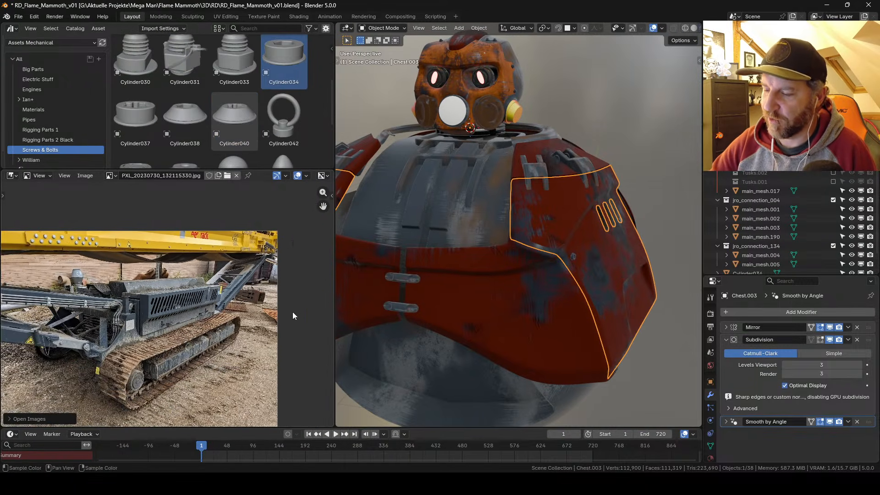
middle_click_drag(293, 312, 318, 279)
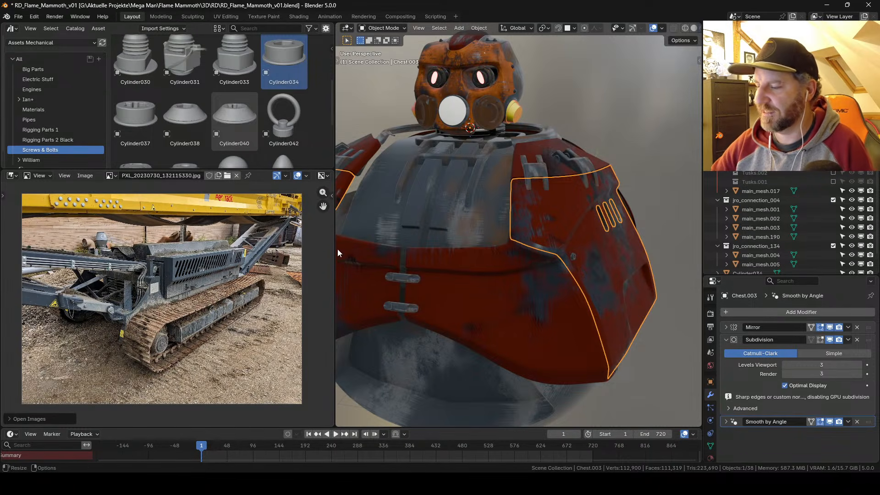
left_click_drag(336, 249, 323, 240)
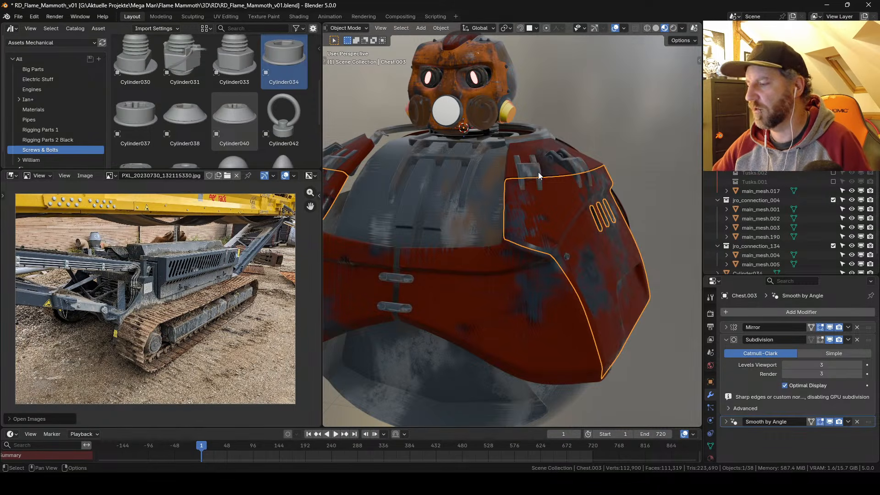
Step: Switch the viewport to Rendered shading and inspect the robot's armour from the side and front
scroll(537, 194, "down", 2)
mouse_move(565, 220)
middle_mouse_down()
mouse_move(587, 186)
mouse_move(630, 203)
mouse_move(530, 226)
mouse_move(592, 210)
mouse_move(598, 218)
mouse_move(581, 186)
middle_mouse_up()
left_click(674, 28)
left_click(512, 210)
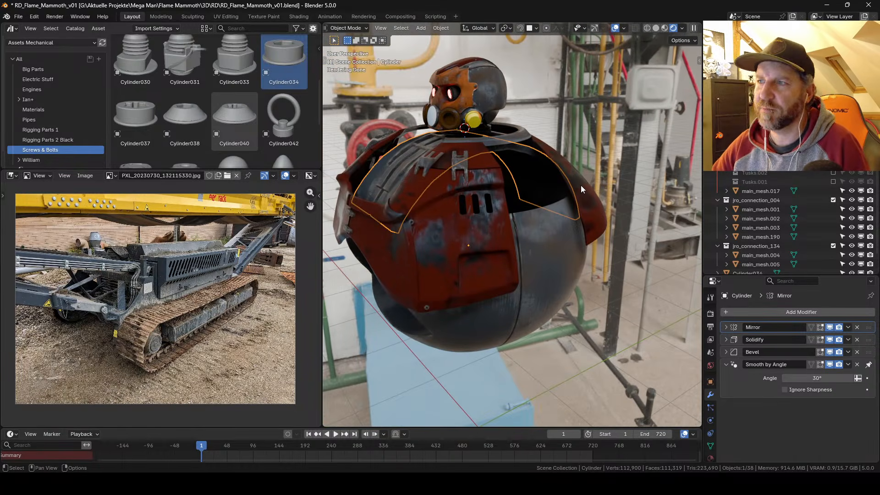
middle_click_drag(496, 214, 530, 201)
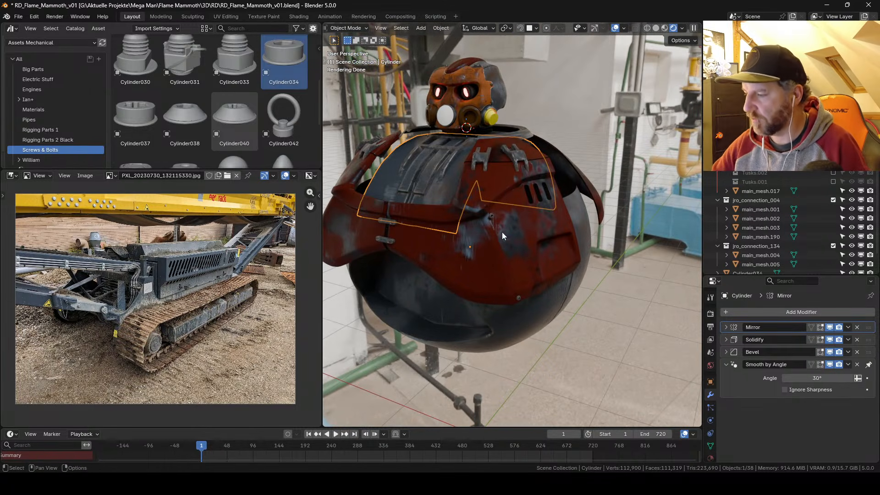
middle_click_drag(502, 232, 508, 238)
Step: Move the small bolt beside the front panel's lip about 5 cm onto the end of the lip's groove
scroll(508, 238, "up", 10)
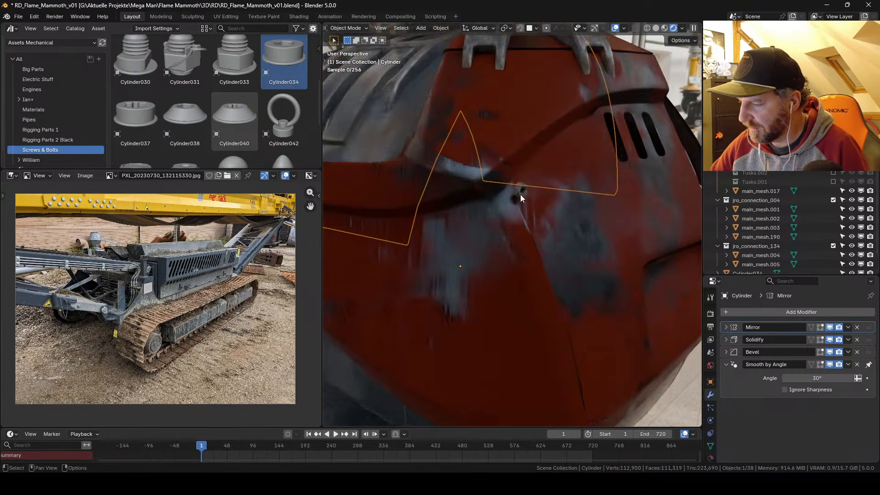
left_click(524, 182)
scroll(535, 215, "up", 4)
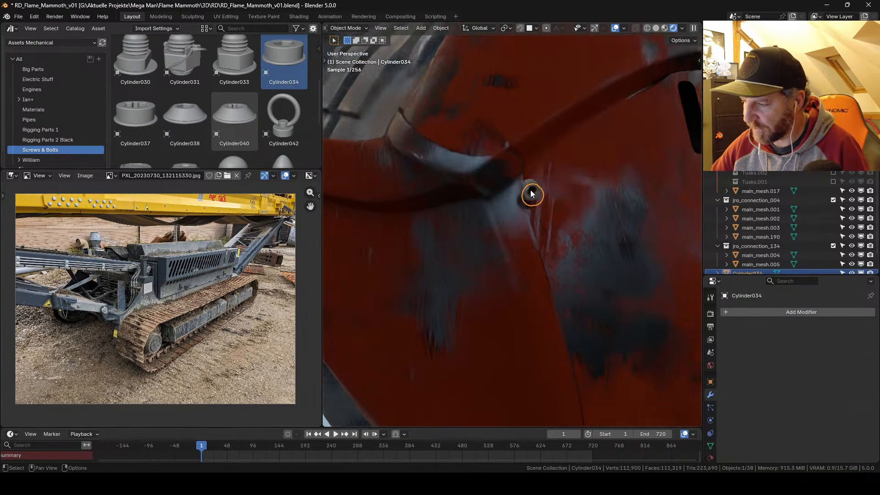
key("g")
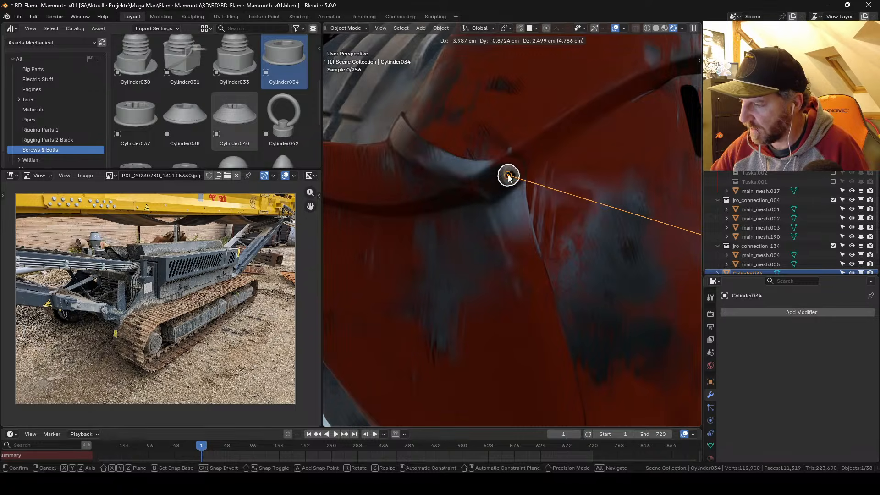
left_click(518, 202)
scroll(523, 248, "down", 6)
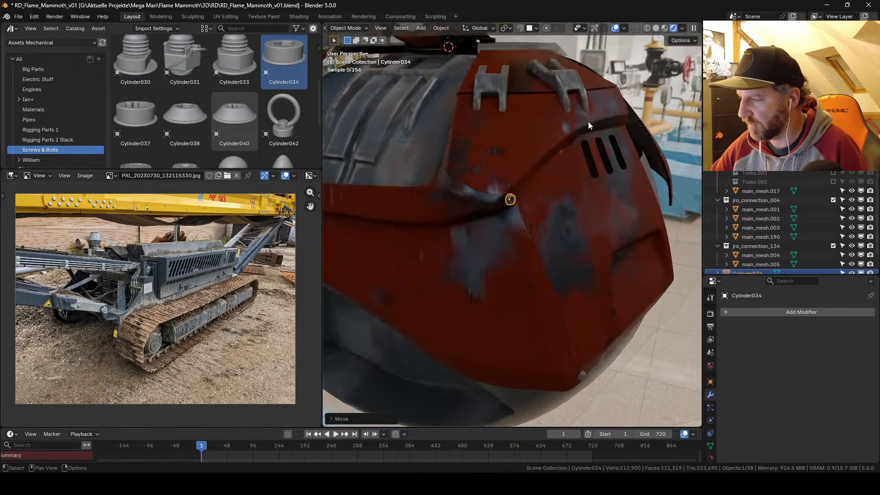
Step: Check the whole robot in Solid shading, return to Rendered shading and save the file
left_click(656, 29)
mouse_move(568, 172)
middle_mouse_down()
mouse_move(571, 212)
mouse_move(522, 226)
mouse_move(527, 189)
mouse_move(526, 253)
mouse_move(556, 248)
mouse_move(546, 238)
mouse_move(586, 220)
middle_mouse_up()
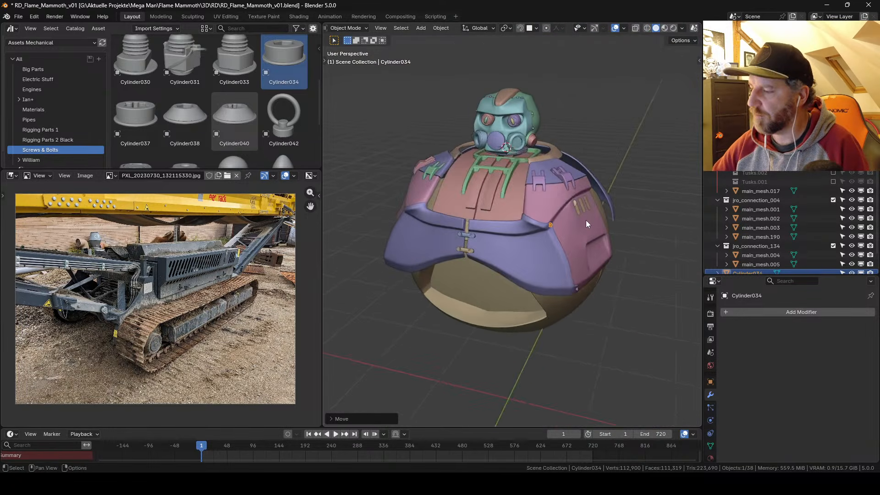
left_click(674, 28)
key("ctrl+s")
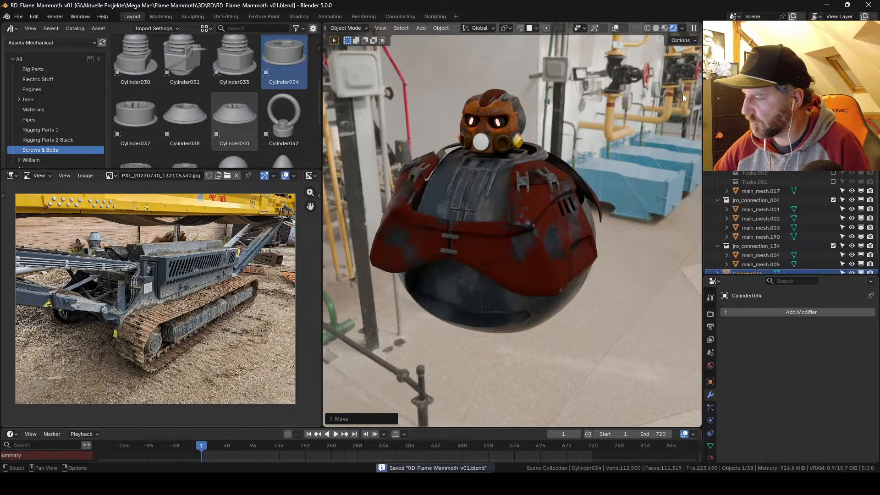
Step: Enable the hidden collections holding the robot's trunk, ears and Tusks.002 tusks
scroll(792, 222, "up", 2)
left_click(833, 168)
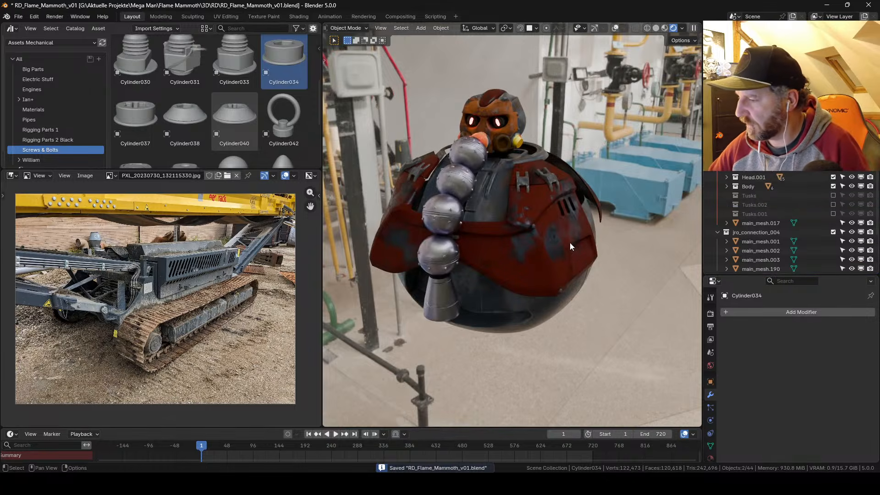
mouse_move(571, 243)
middle_mouse_down()
mouse_move(590, 251)
mouse_move(613, 241)
mouse_move(570, 235)
mouse_move(567, 214)
mouse_move(576, 251)
middle_mouse_up()
scroll(810, 234, "down", 2)
left_click(833, 184)
scroll(789, 220, "up", 2)
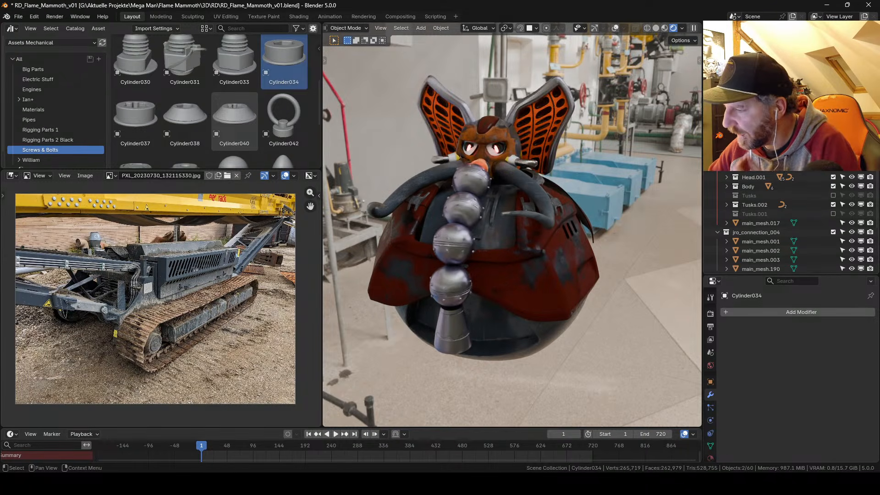
Step: Select both ear meshes, move them into the RD collection and clear the selection
scroll(789, 220, "up", 5)
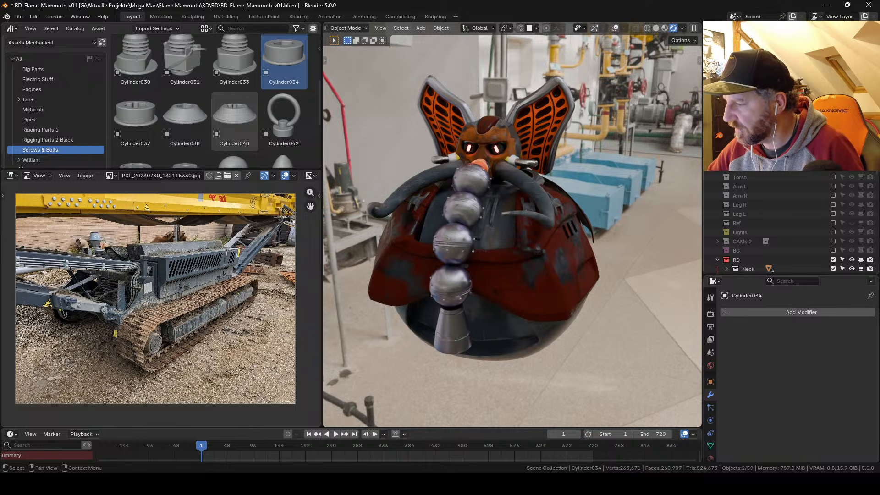
left_click(546, 117)
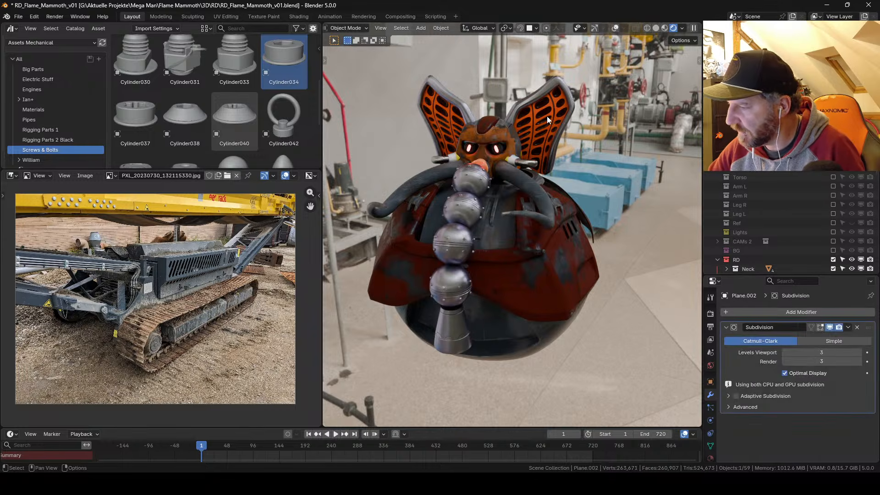
left_click(463, 109, "shift")
key("g")
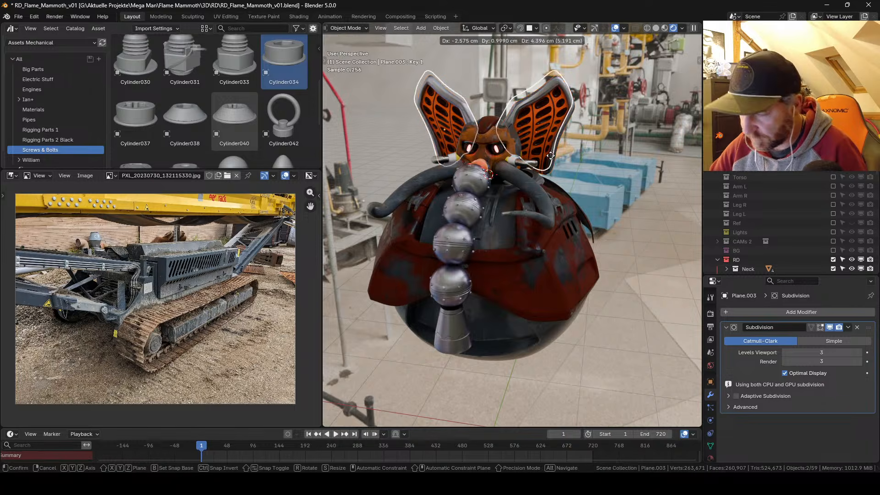
right_click(565, 161)
key("m")
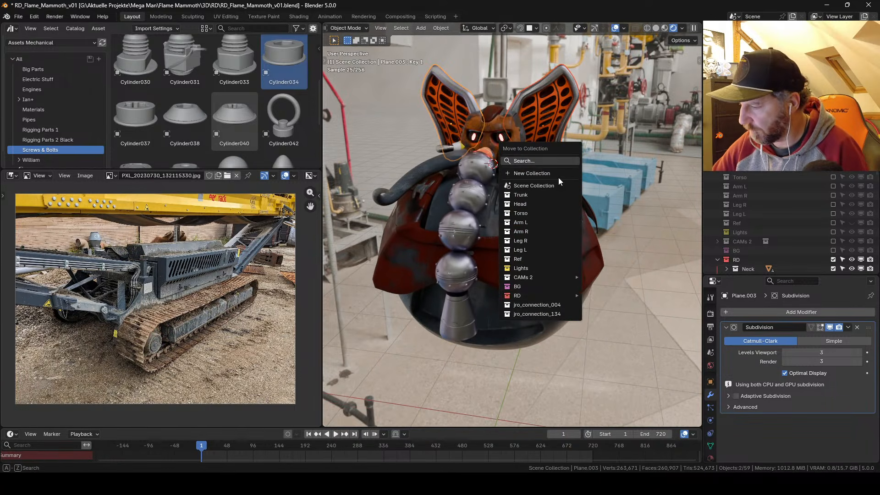
mouse_move(537, 296)
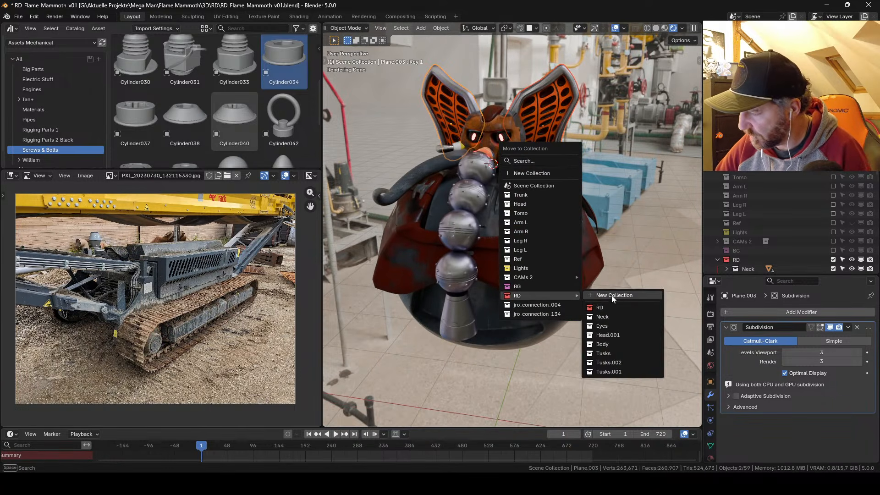
left_click(601, 308)
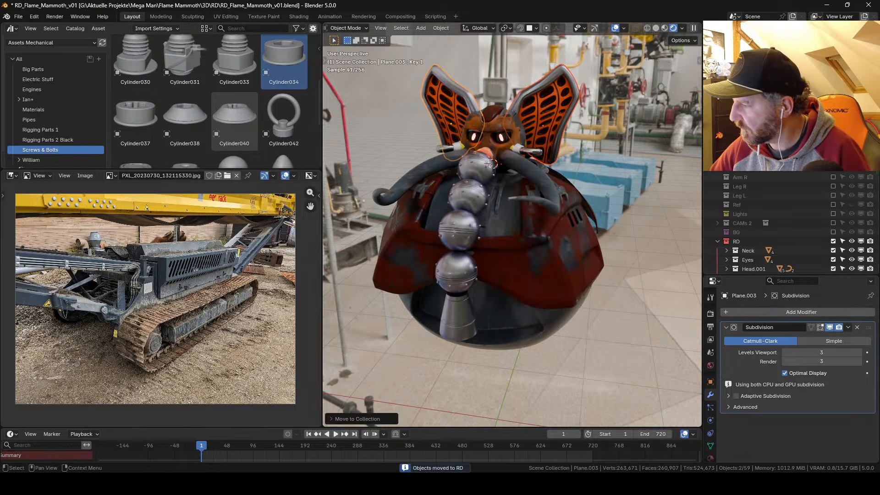
key("alt+a")
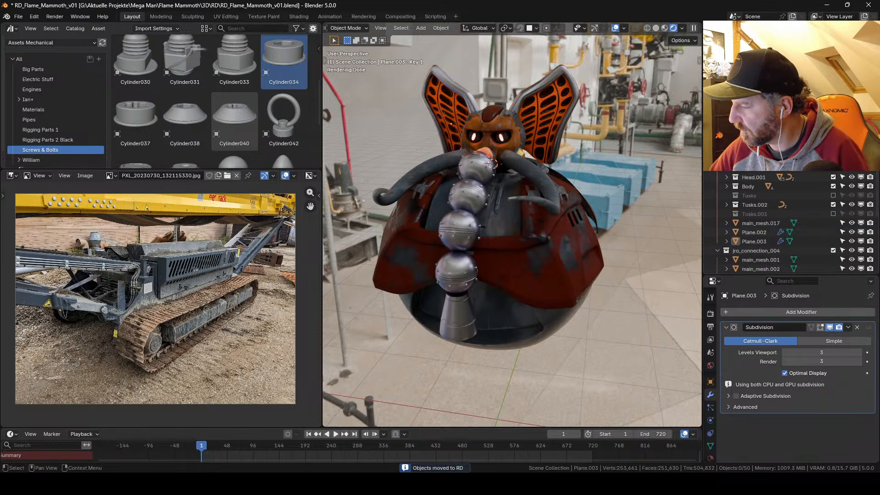
Step: Check the tusk's material name and replace the ear mesh's Grey metal slot with the linked Metal Master dark grey
left_click(552, 111)
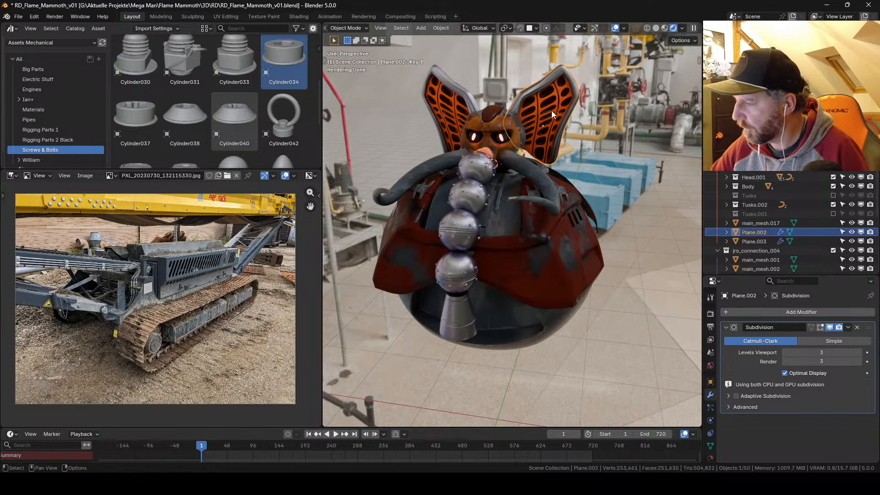
middle_click_drag(551, 111, 551, 160)
left_click(711, 458)
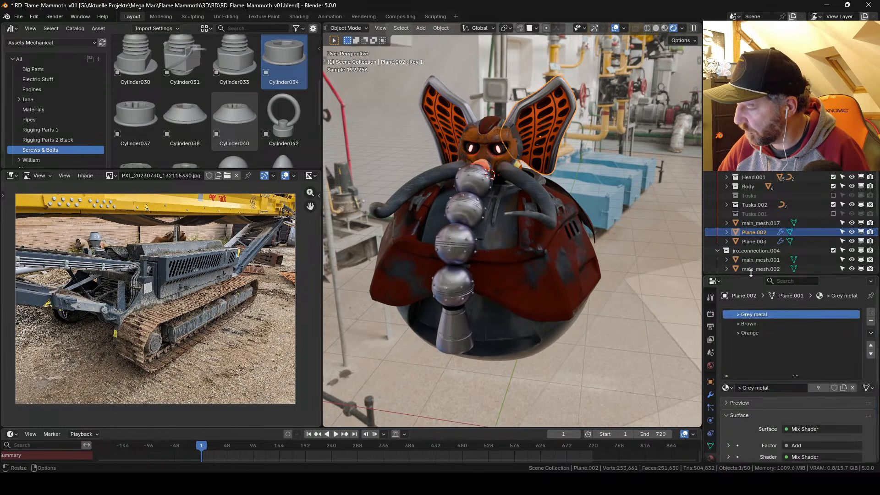
left_click_drag(752, 276, 752, 258)
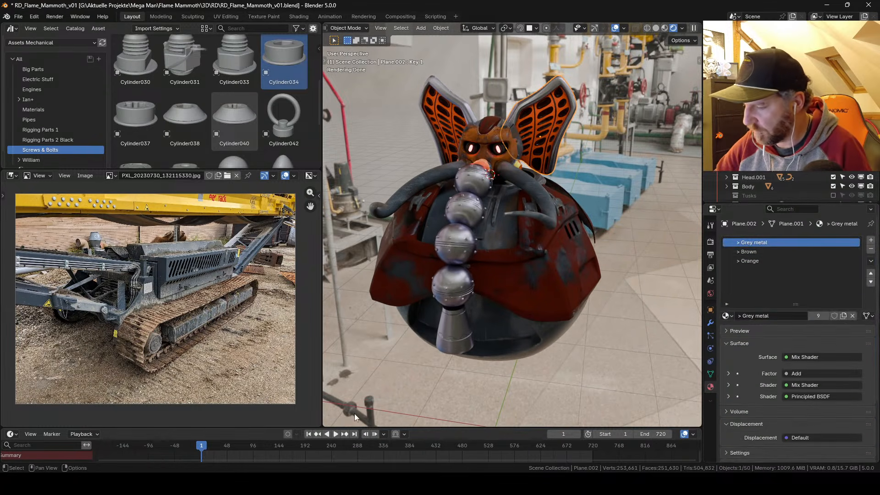
left_click(728, 316)
type("met")
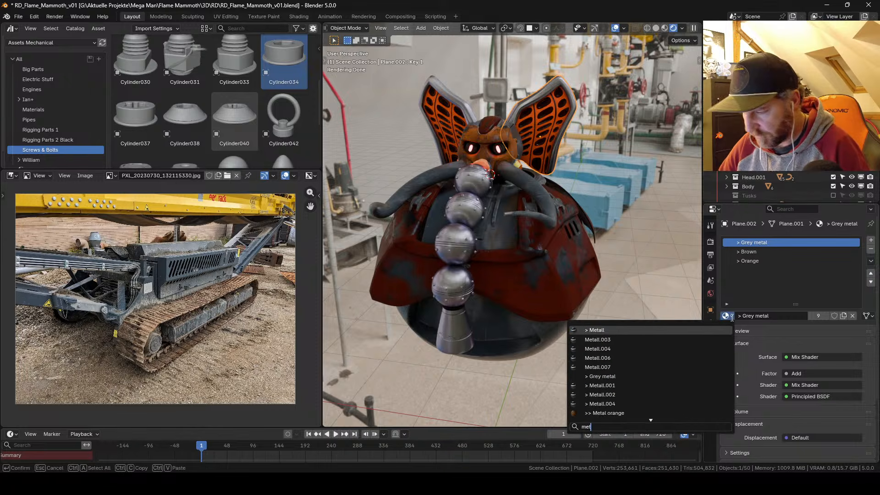
left_click(552, 221)
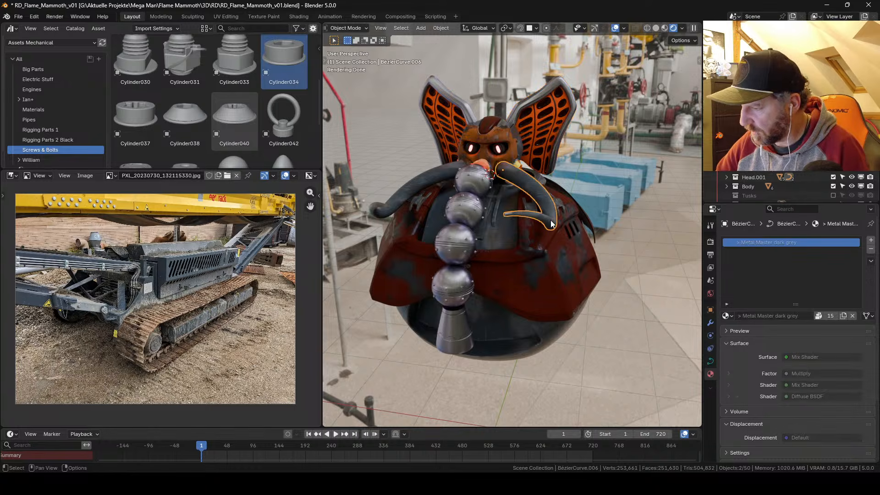
key("F2")
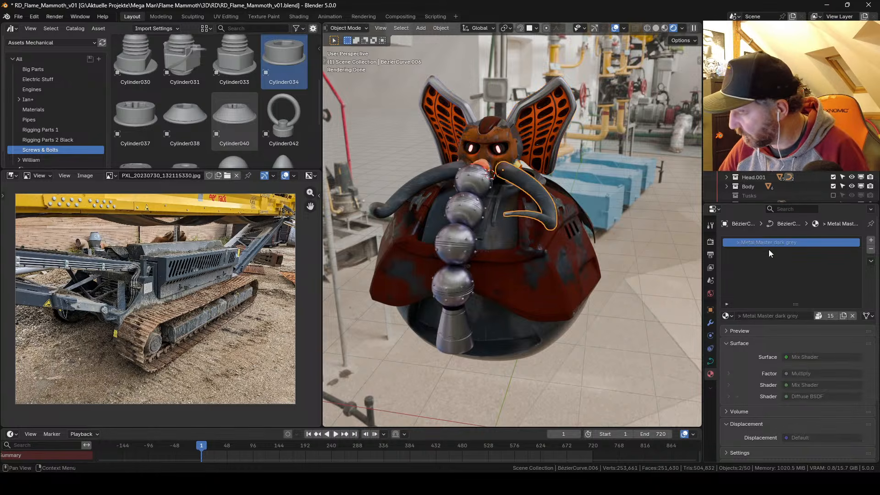
left_click(562, 153)
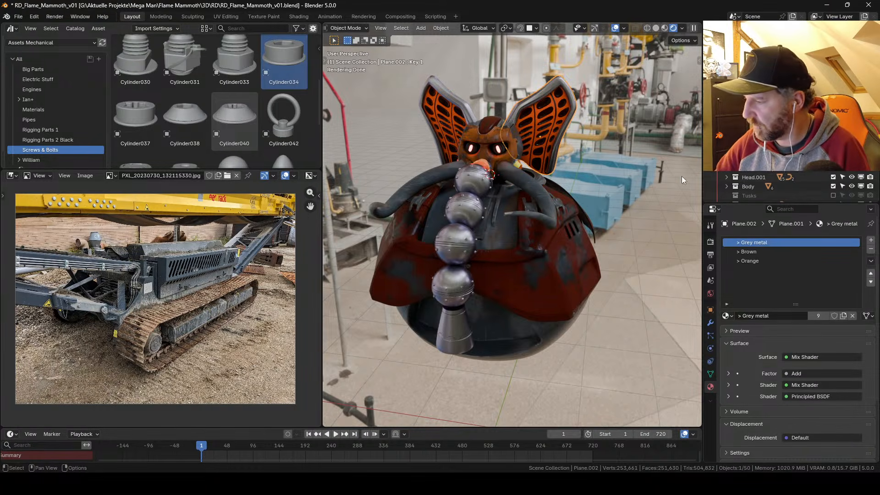
left_click(728, 317)
type("metal m")
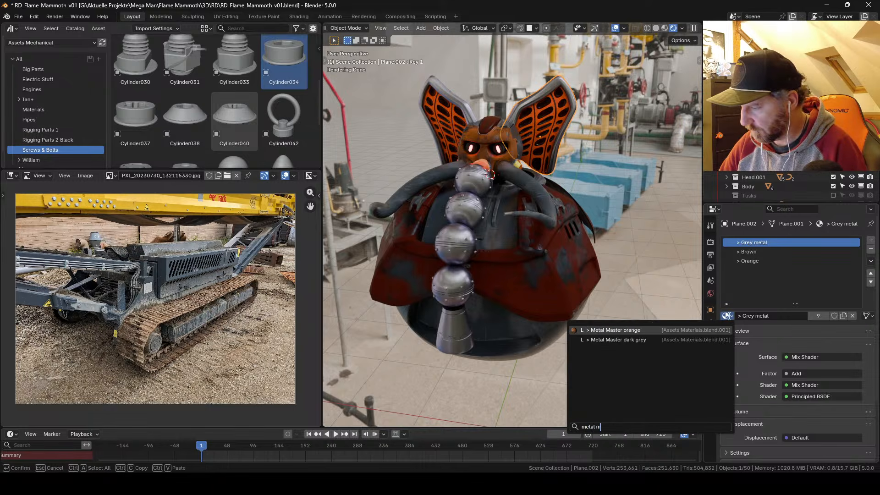
left_click(669, 339)
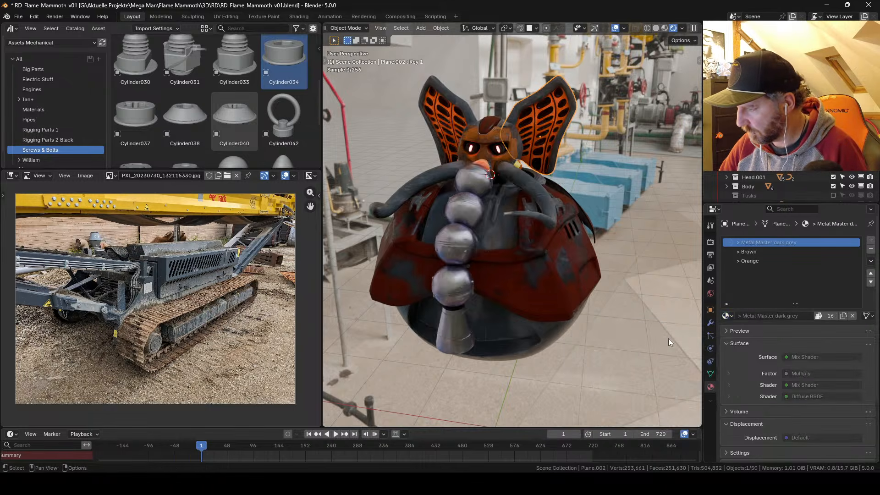
Step: Replace the ear mesh's Orange material slot with the linked Metal Master orange material
left_click(757, 261)
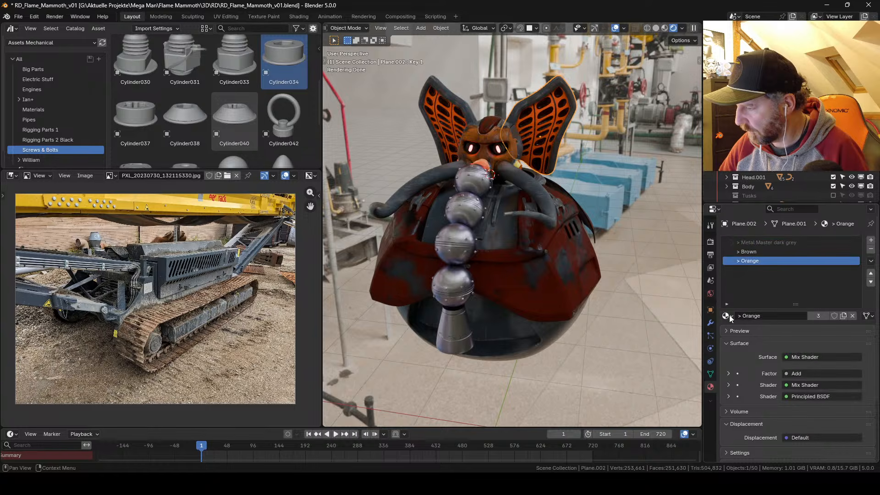
left_click(728, 316)
type("ora")
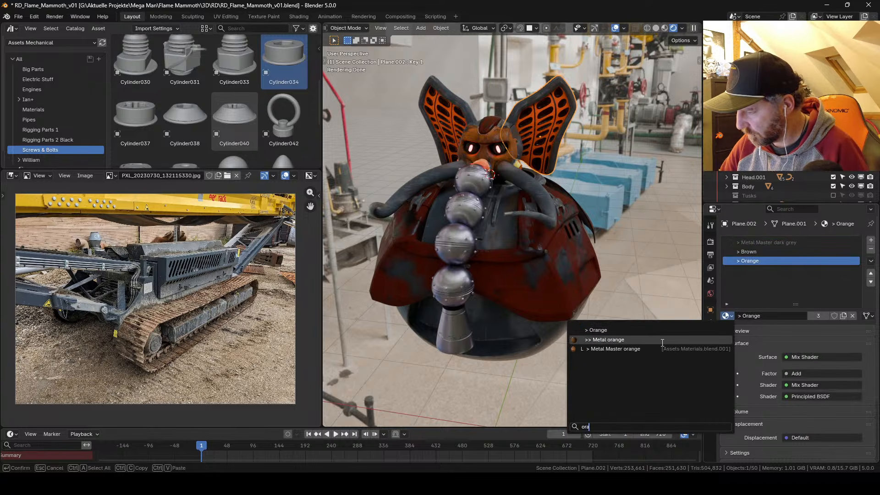
left_click(660, 350)
middle_click_drag(617, 317, 565, 248)
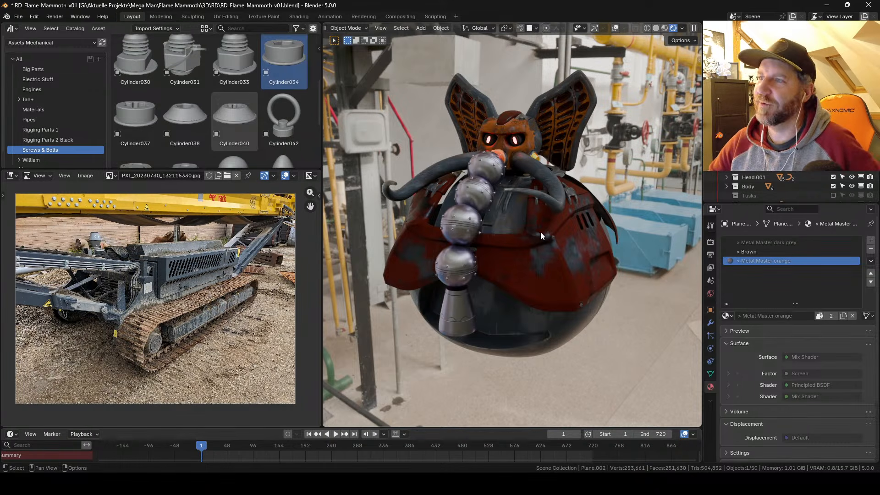
Step: Select the four trunk spheres and the trunk's end nozzle, and link the tusk's Metal Master dark grey material to them
middle_click_drag(539, 189, 482, 142)
left_click(482, 143)
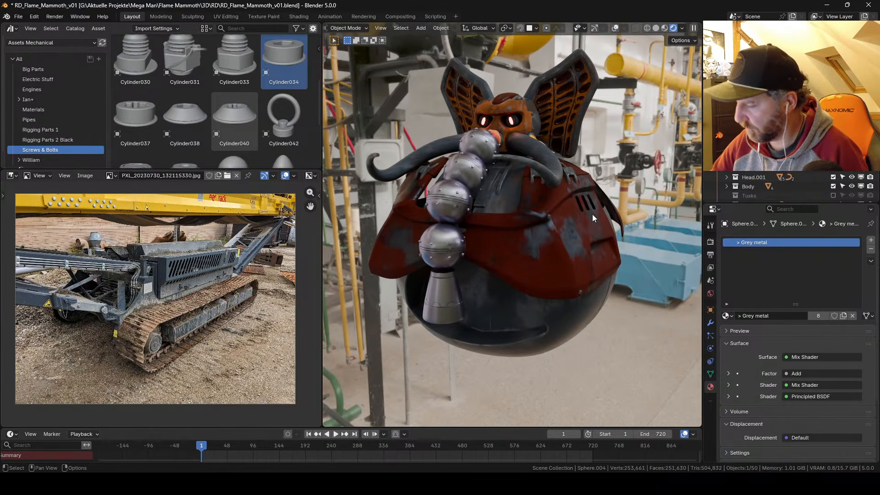
key("shift+alt+z")
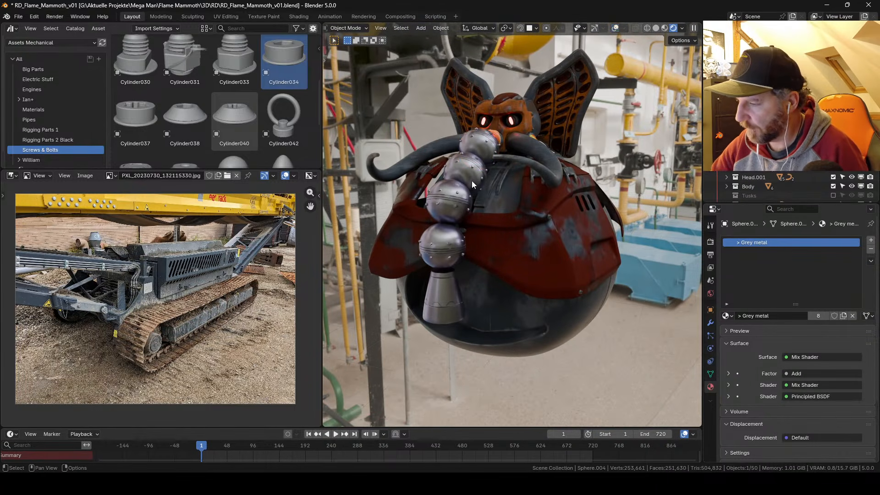
left_click(463, 191, "shift")
left_click(450, 202, "shift")
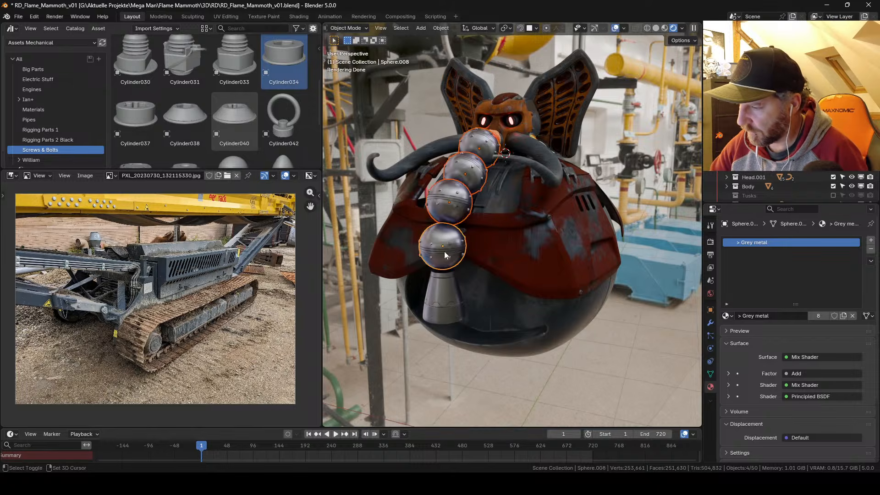
left_click(444, 247, "shift")
left_click(443, 293, "shift")
left_click(555, 168, "shift")
key("ctrl+l")
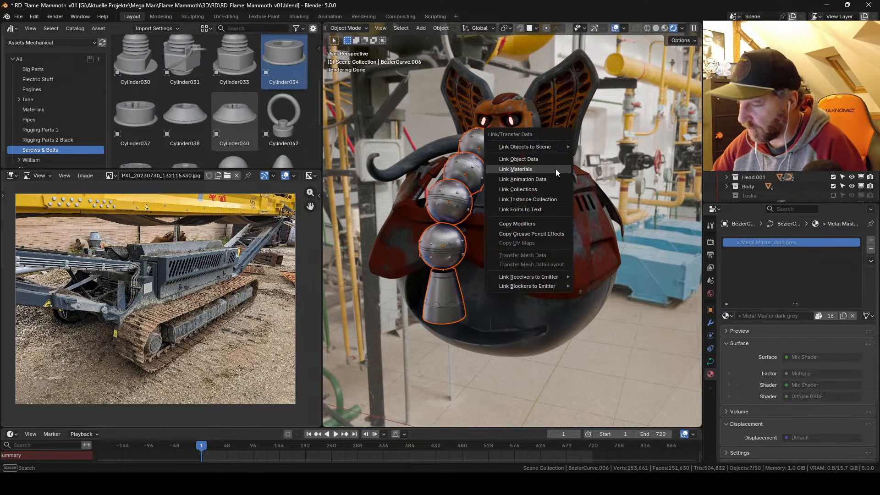
left_click(557, 167)
mouse_move(557, 197)
middle_mouse_down()
mouse_move(570, 205)
mouse_move(552, 192)
mouse_move(549, 211)
mouse_move(565, 210)
mouse_move(582, 171)
mouse_move(568, 237)
mouse_move(570, 206)
mouse_move(537, 188)
mouse_move(562, 206)
mouse_move(528, 214)
mouse_move(553, 205)
mouse_move(554, 189)
mouse_move(540, 188)
mouse_move(560, 193)
middle_mouse_up()
key("shift+alt+z")
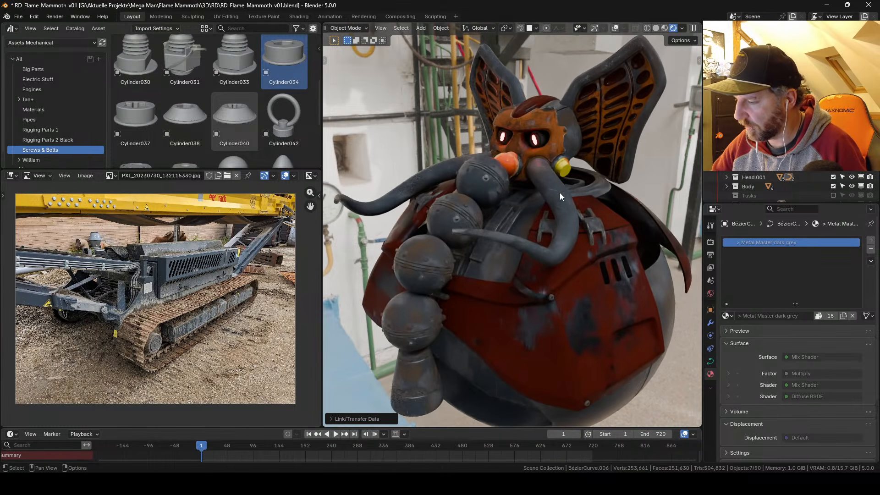
Step: Display the third trunk sphere's node tree in the Shader Editor and make its Metal Master dark grey material local
middle_click_drag(499, 267, 563, 90, "shift")
middle_click_drag(517, 214, 541, 156, "ctrl")
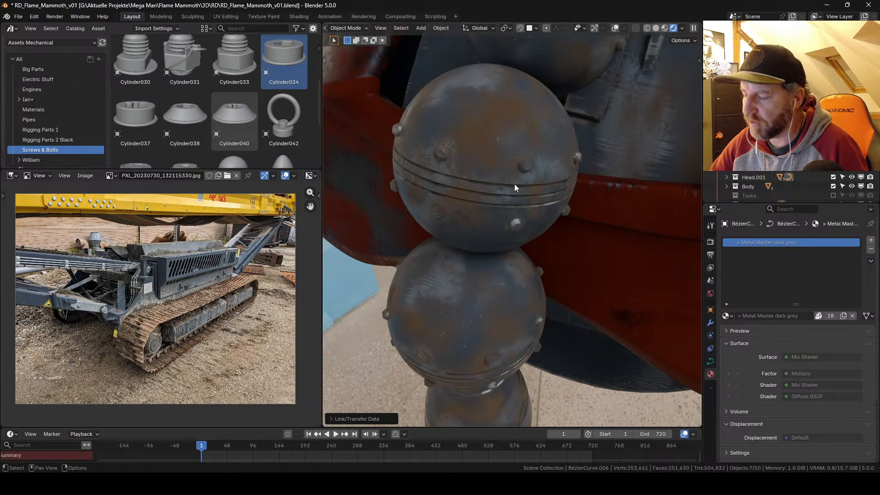
left_click(526, 195)
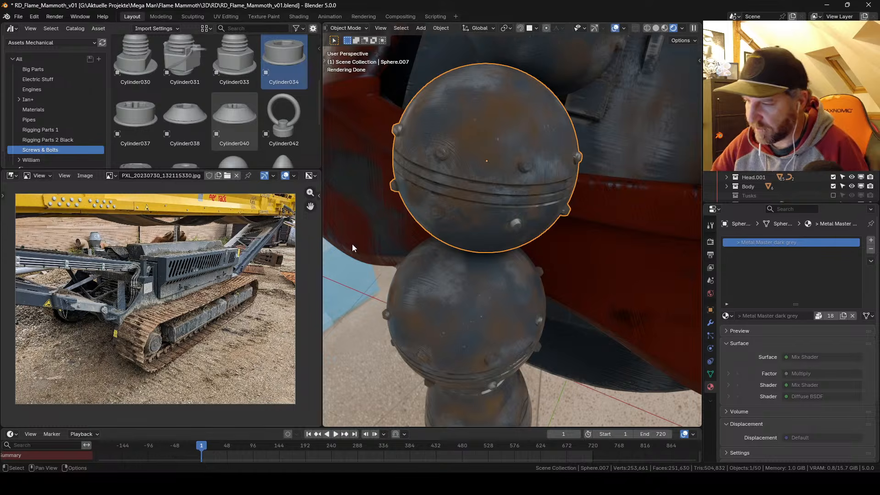
left_click(10, 176)
left_click(28, 252)
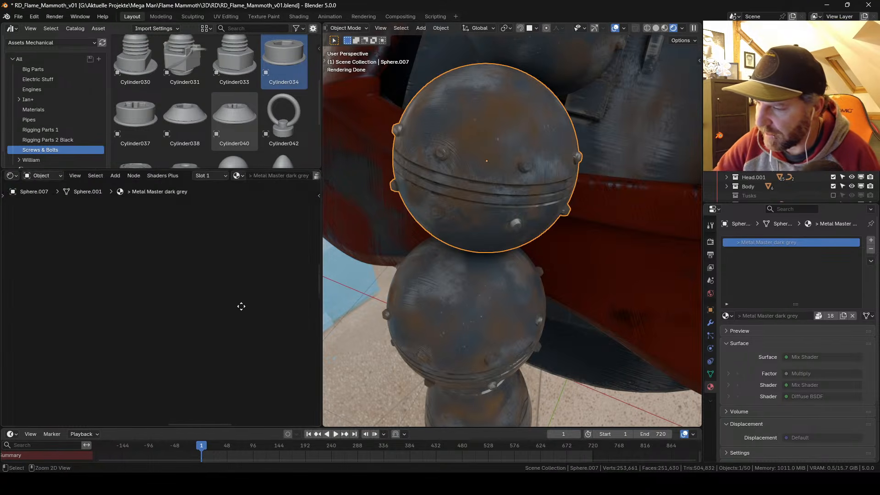
middle_click_drag(52, 395, 269, 324)
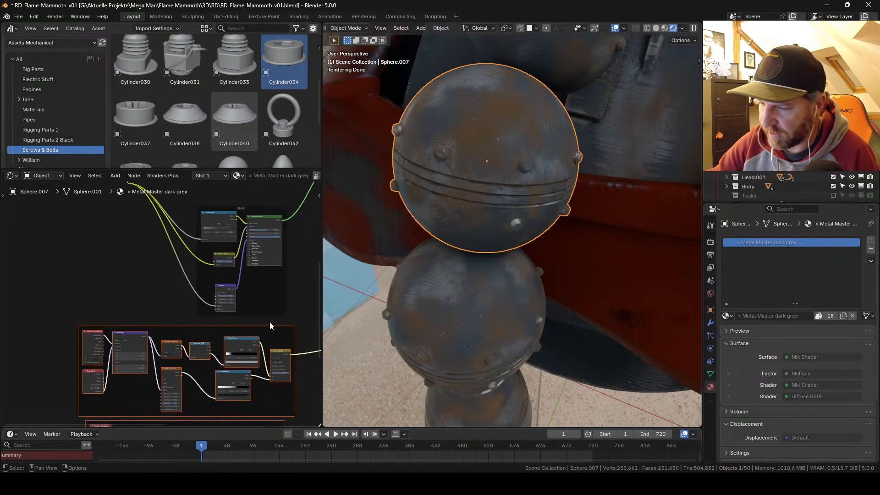
mouse_move(225, 284)
middle_mouse_down()
mouse_move(219, 367)
mouse_move(231, 297)
mouse_move(251, 291)
mouse_move(227, 296)
middle_mouse_up()
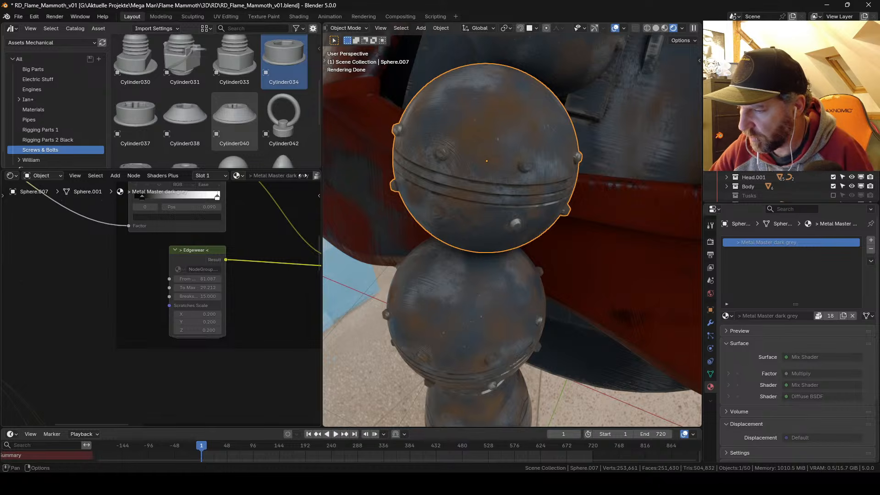
scroll(277, 176, "down", 3)
scroll(273, 188, "up", 2)
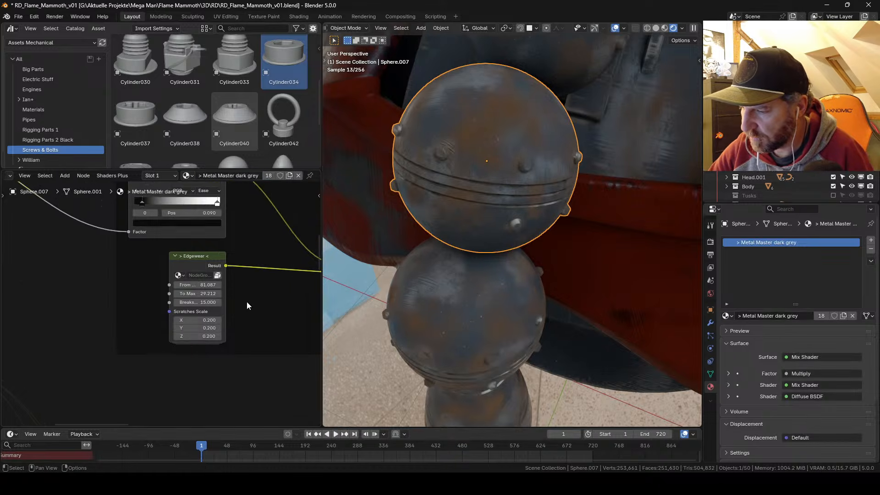
Step: Preview the Edgewear node's output on the trunk sphere, and restore the final Mix Shader as the material output
left_click(206, 268, "ctrl+shift")
middle_click_drag(259, 294, 179, 304)
scroll(259, 281, "down", 5)
middle_click_drag(241, 316, 144, 258)
left_click(260, 326, "ctrl+shift")
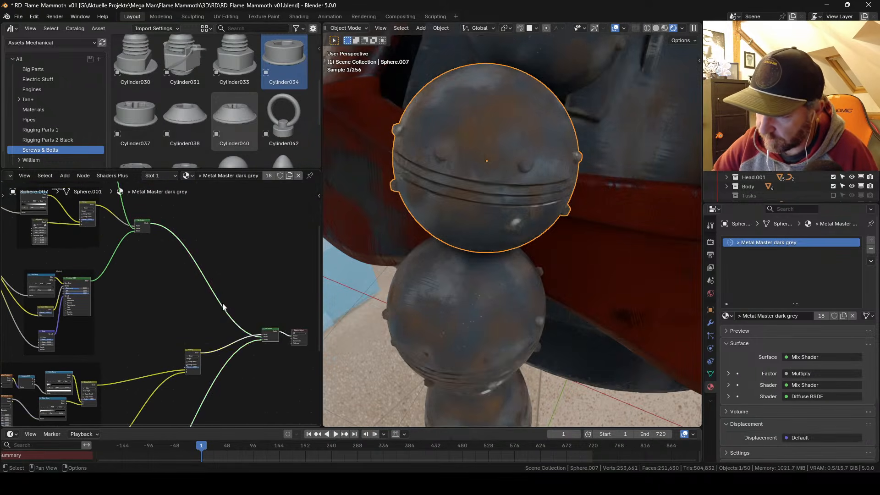
Step: Try a lower To Max value on the Edgewear node of the dark grey material
middle_click_drag(89, 273, 249, 304)
scroll(249, 304, "up", 6)
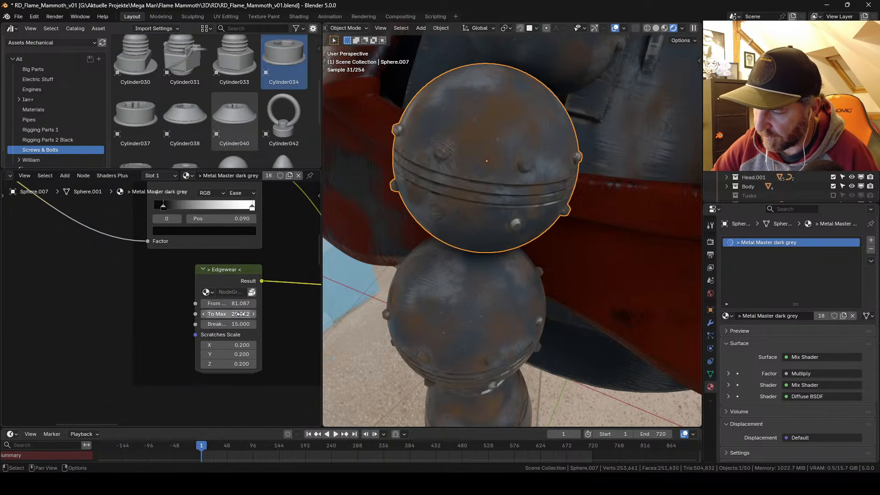
left_click_drag(248, 314, 246, 315, "shift")
Step: Widen the node editor and examine the dark grey material's node frames for the source of the wear and dirt
middle_click_drag(293, 328, 150, 250, "ctrl")
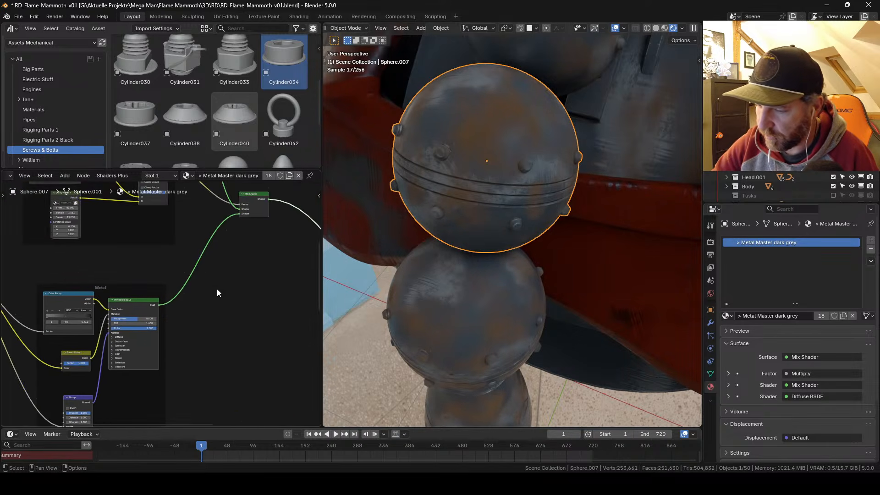
middle_click_drag(198, 320, 259, 230)
middle_click_drag(255, 322, 256, 347, "ctrl")
middle_click_drag(255, 348, 263, 276)
left_click_drag(321, 293, 353, 293)
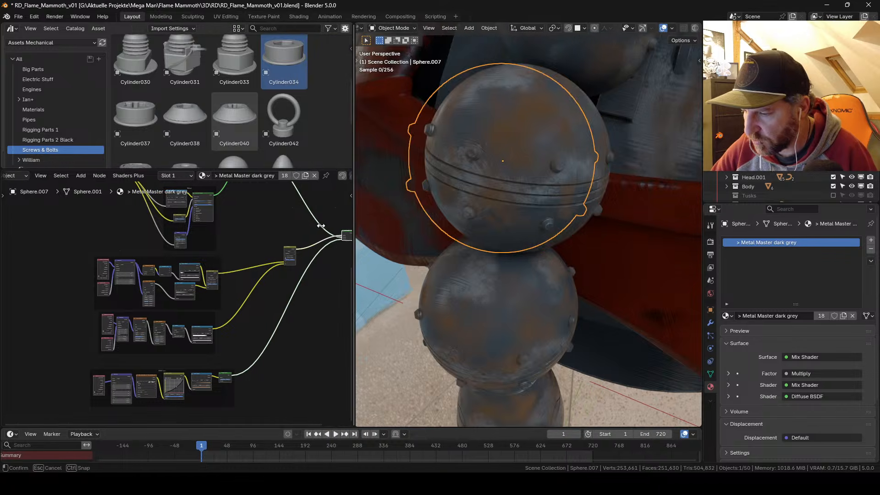
middle_click_drag(260, 324, 276, 295)
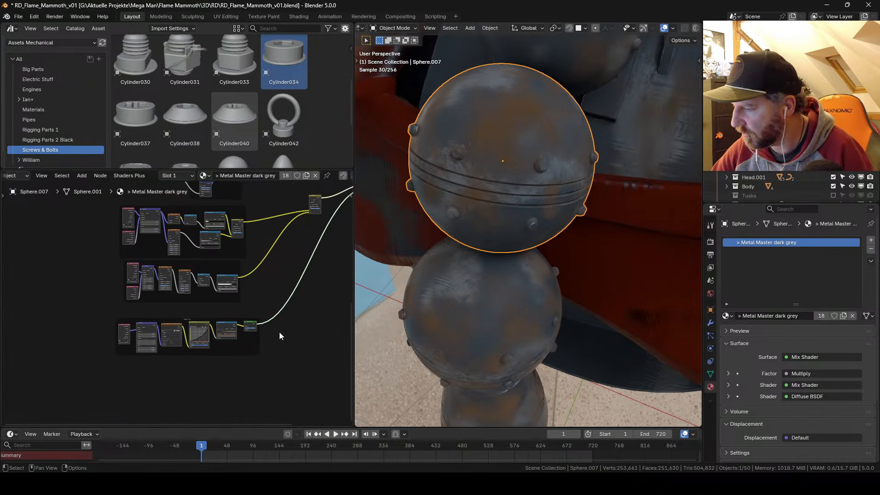
middle_click_drag(274, 332, 260, 397)
Step: Try a Roughness of 0.250 on the Principled BSDF in the Metal frame, and undo it
middle_click_drag(264, 253, 245, 293)
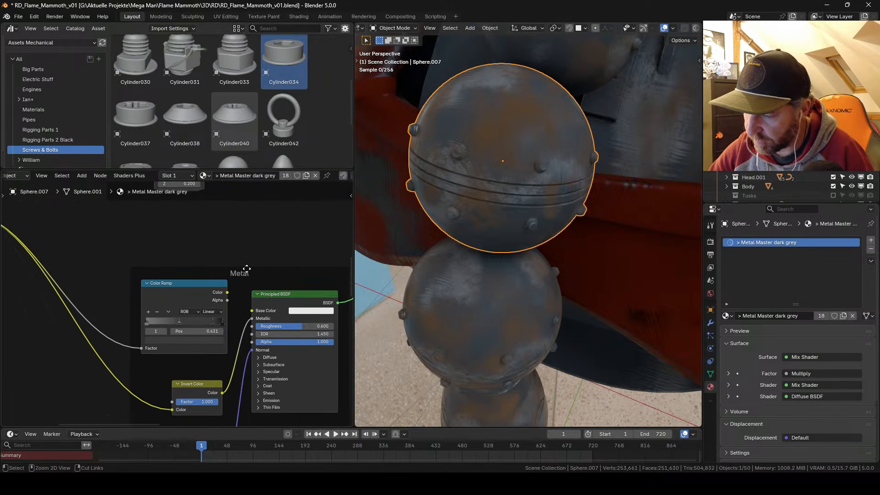
middle_click_drag(270, 327, 225, 307)
middle_click_drag(612, 233, 524, 245)
scroll(255, 298, "up", 3)
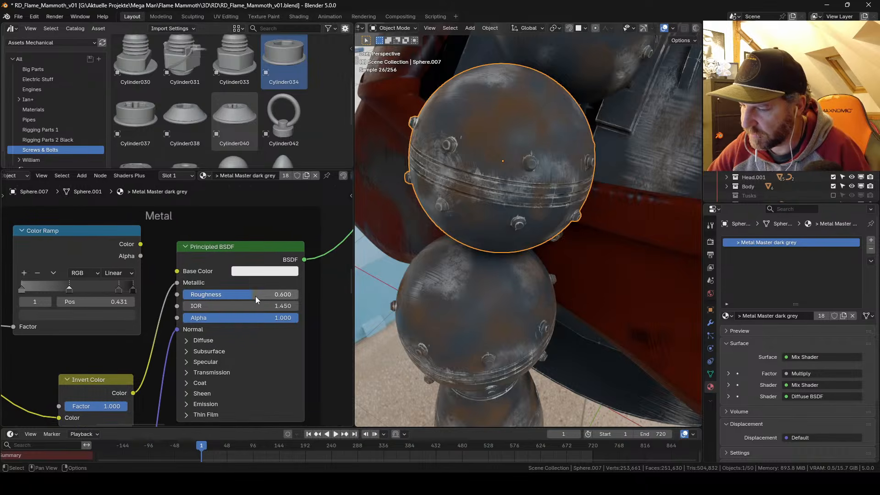
left_click_drag(256, 295, 212, 295)
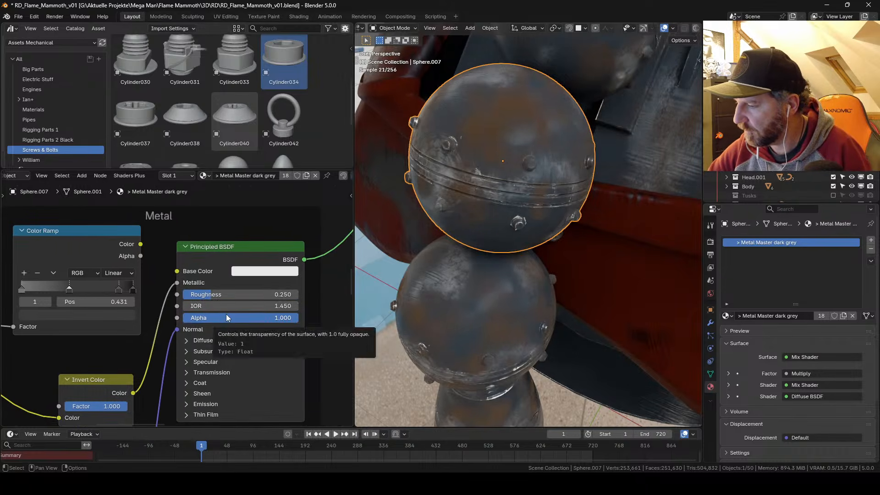
key("ctrl+z")
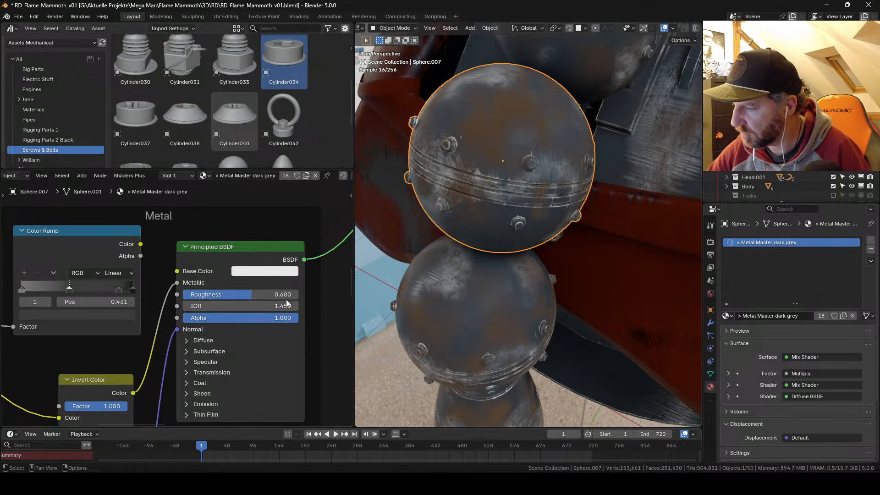
Step: Darken the Metal frame's Principled BSDF Base Color to a light grey and set the Edgewear node's To Max to 7.400
left_click(292, 269)
mouse_move(330, 97)
left_mouse_down()
mouse_move(328, 168)
mouse_move(329, 111)
left_mouse_up()
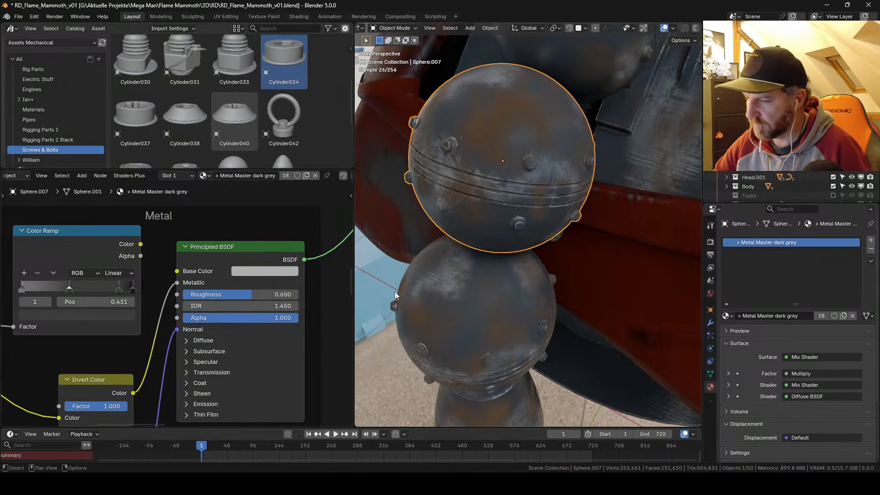
scroll(210, 255, "down", 4)
mouse_move(218, 326)
middle_mouse_down()
mouse_move(256, 341)
mouse_move(240, 307)
mouse_move(216, 340)
middle_mouse_up()
left_click_drag(222, 301, 235, 301, "shift")
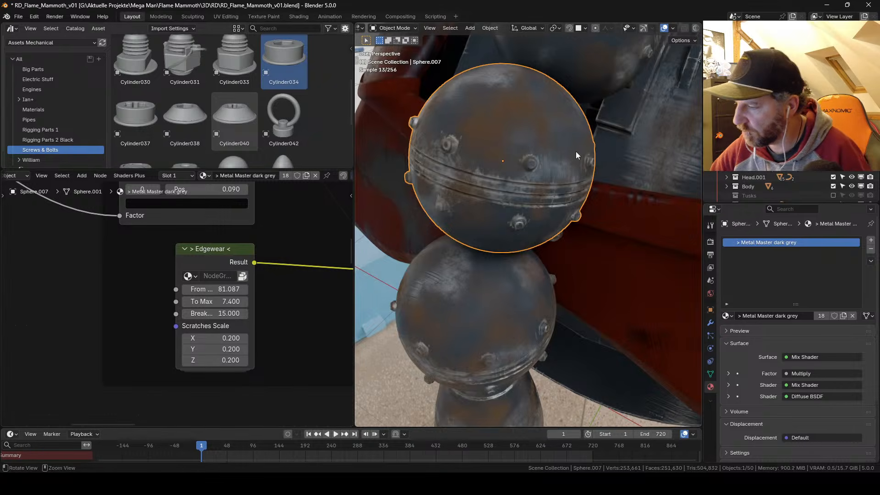
Step: Review the whole robot from several angles in Rendered shading, enlarging the 3D viewport against the node editor
scroll(574, 188, "down", 4)
middle_click_drag(596, 214, 543, 225)
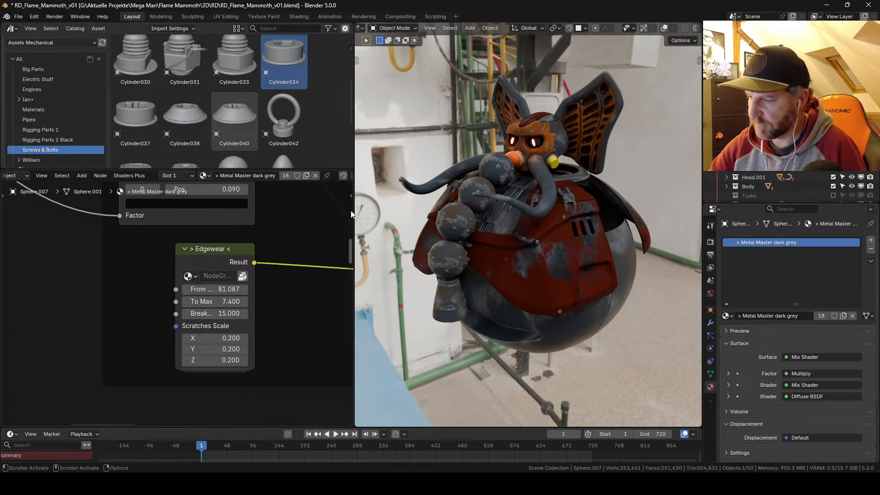
left_click_drag(354, 237, 263, 237)
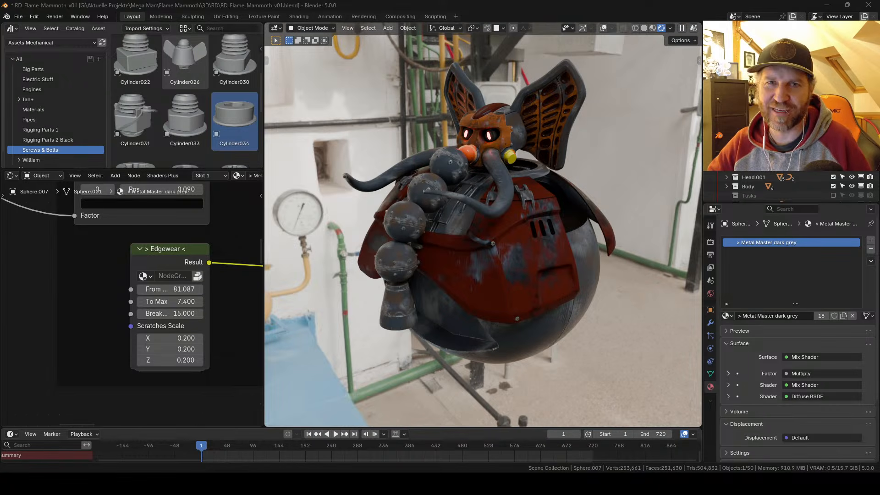
middle_click_drag(430, 189, 515, 200)
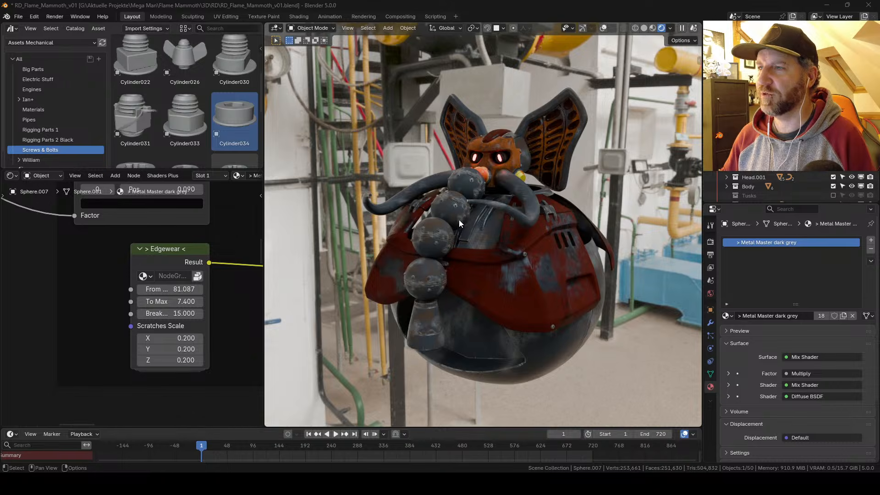
mouse_move(482, 238)
middle_mouse_down()
mouse_move(477, 223)
mouse_move(486, 244)
middle_mouse_up()
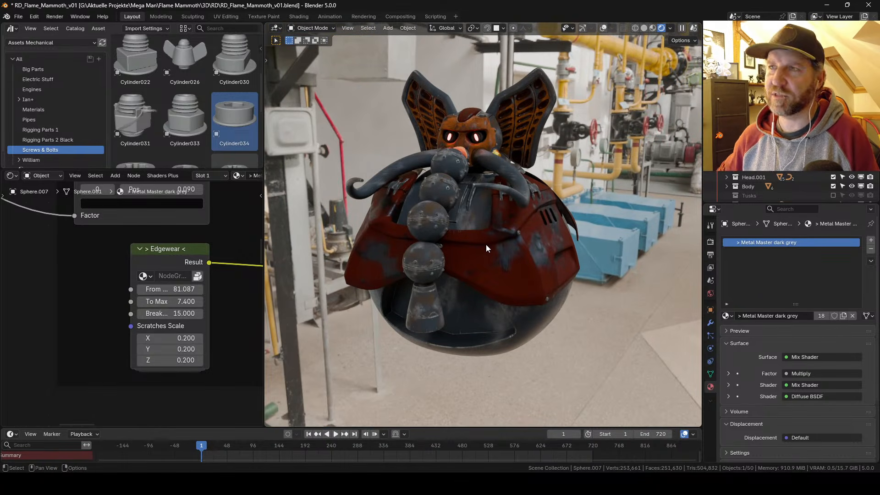
middle_click_drag(499, 247, 523, 289)
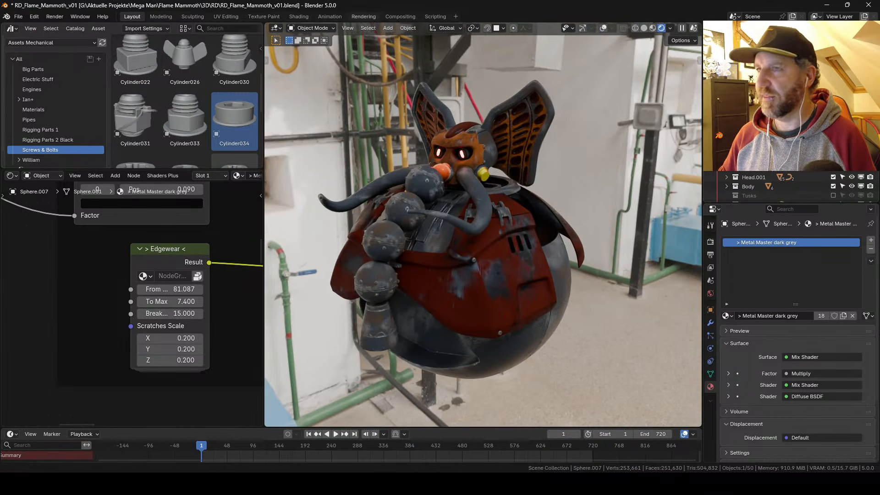